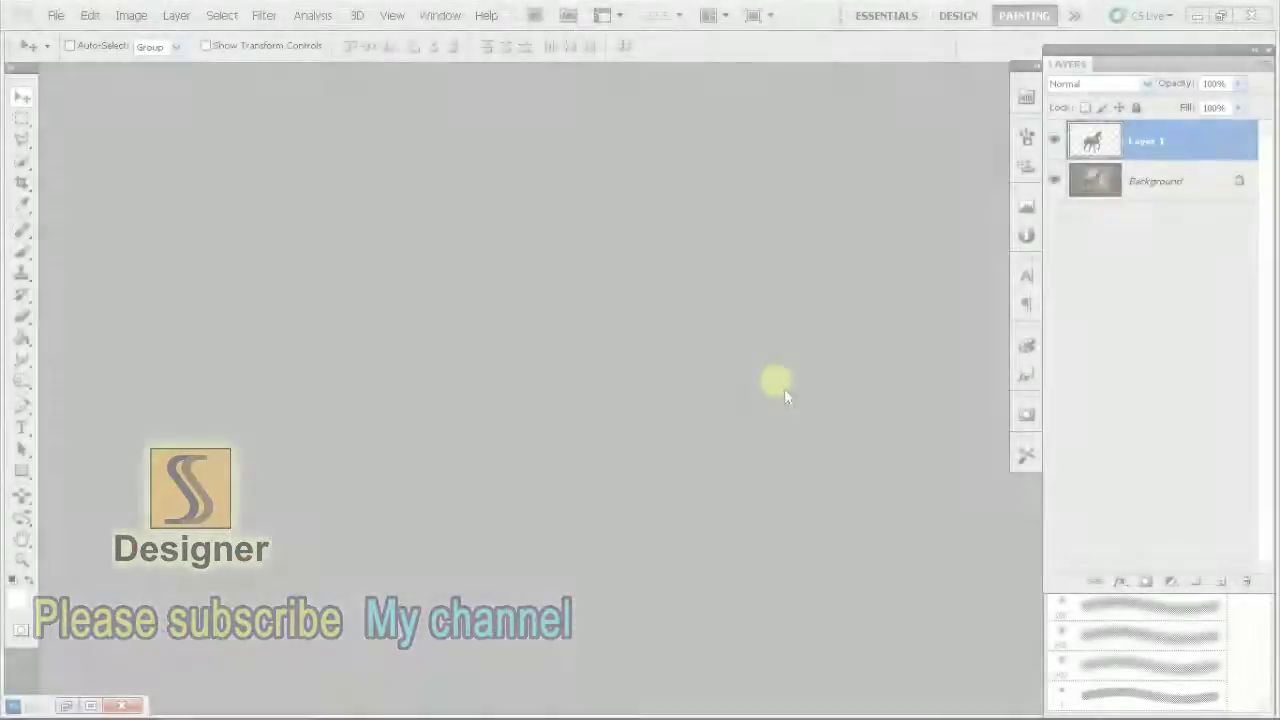
Create a blank 1366×768 document from the Clipboard preset and float it as its own window
key(ctrl+n)
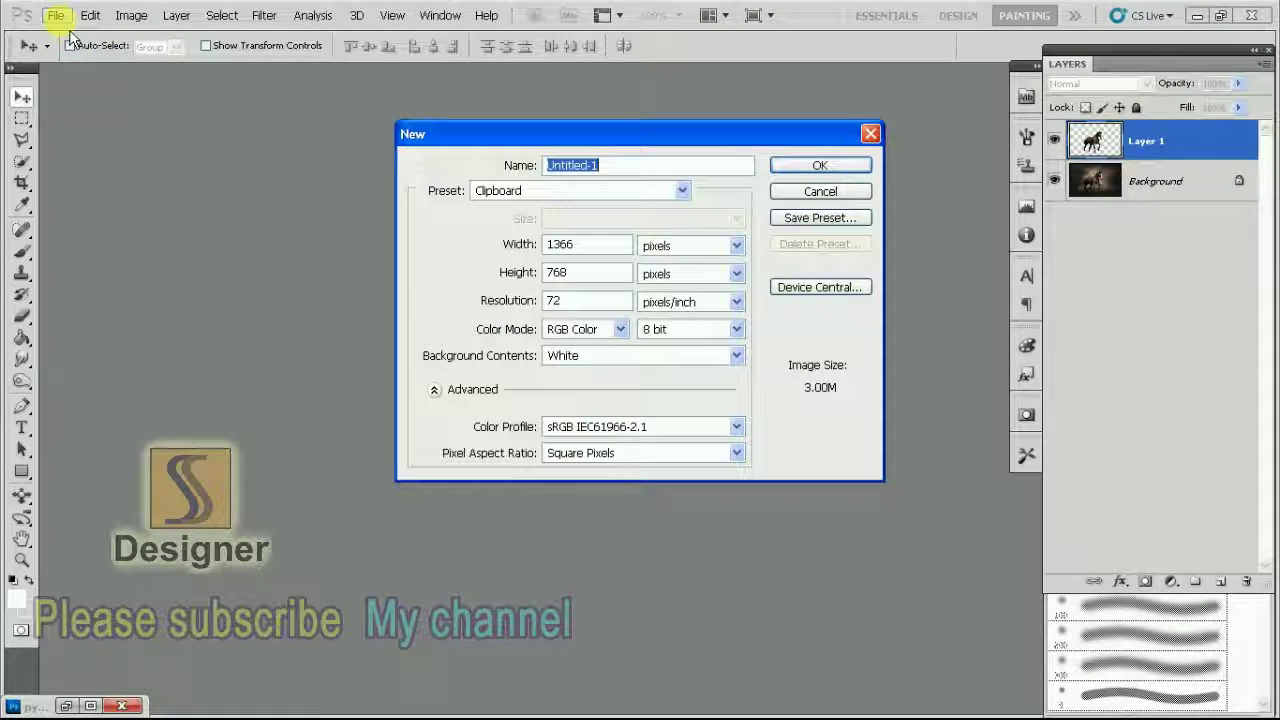
click(838, 170)
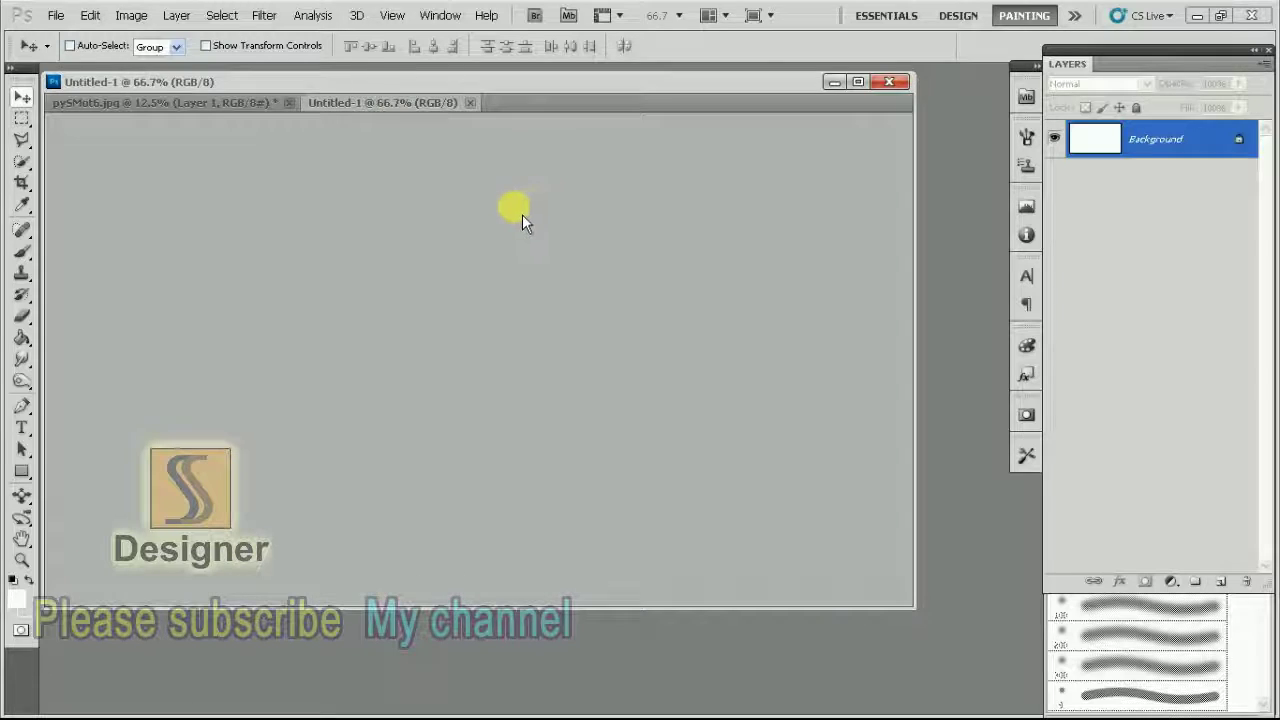
drag(407, 117, 525, 205)
Select both horse layers and copy them into the Untitled-1 document
click(835, 153)
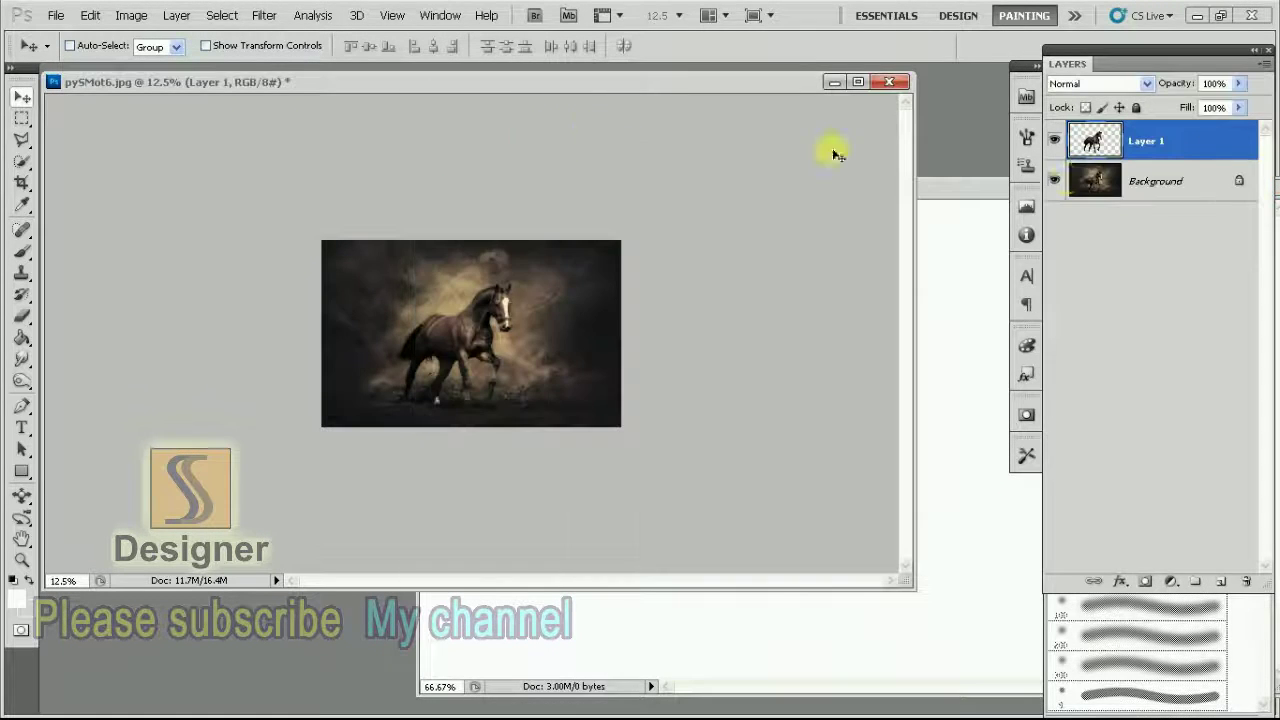
key(ctrl+minus)
click(1055, 181)
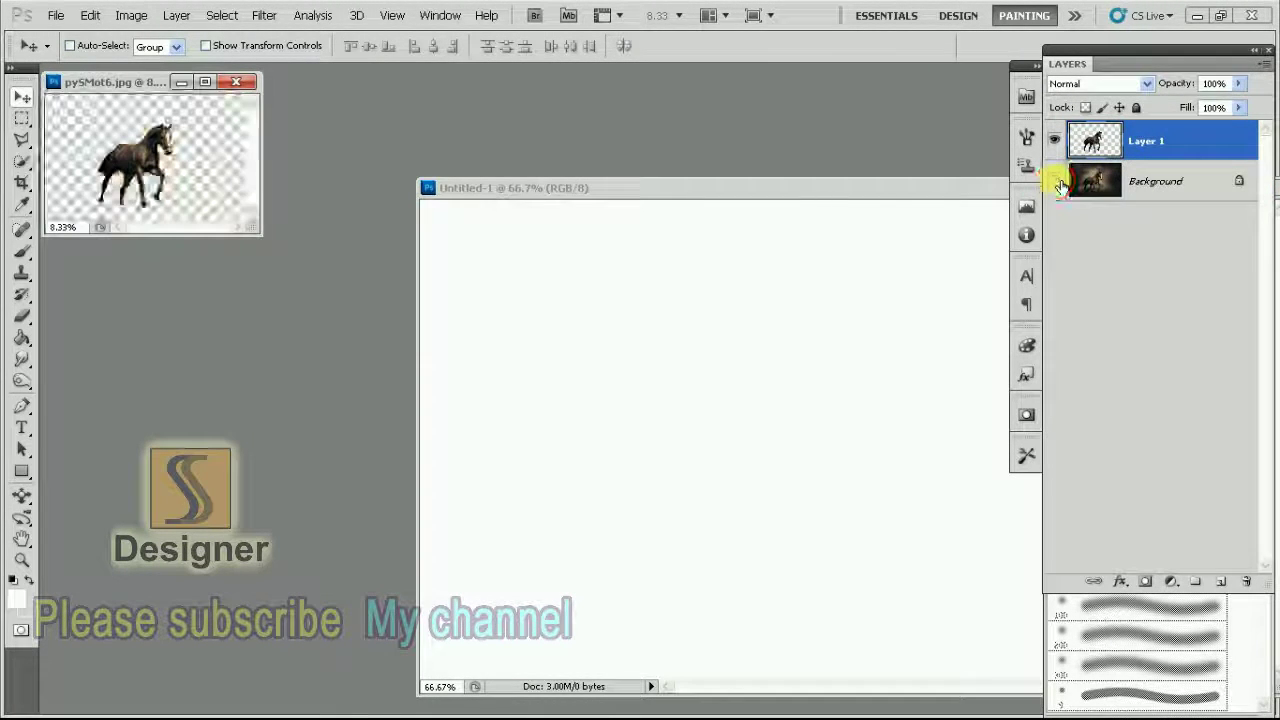
click(1055, 181)
shift+click(1160, 188)
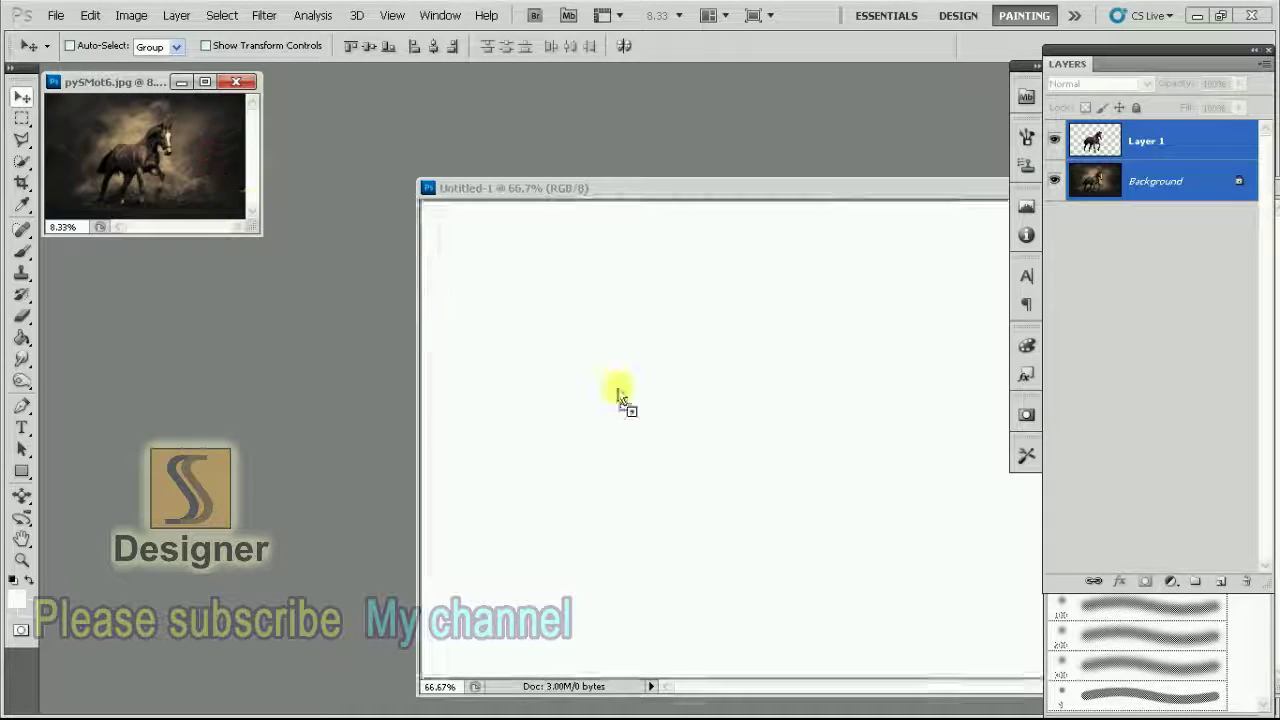
drag(222, 168, 674, 434)
Scale the horse image to about 47% and position it to fill the canvas
key(f)
key(ctrl+minus)
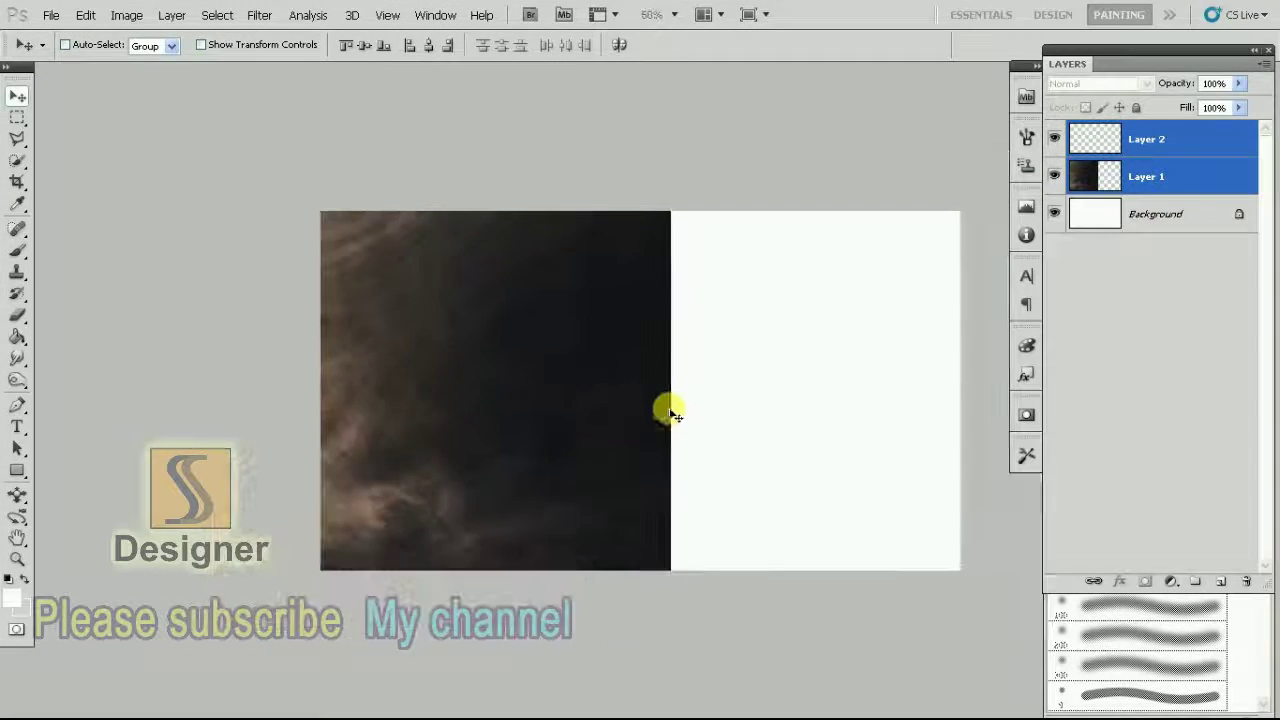
key(ctrl+minus)
key(ctrl+t)
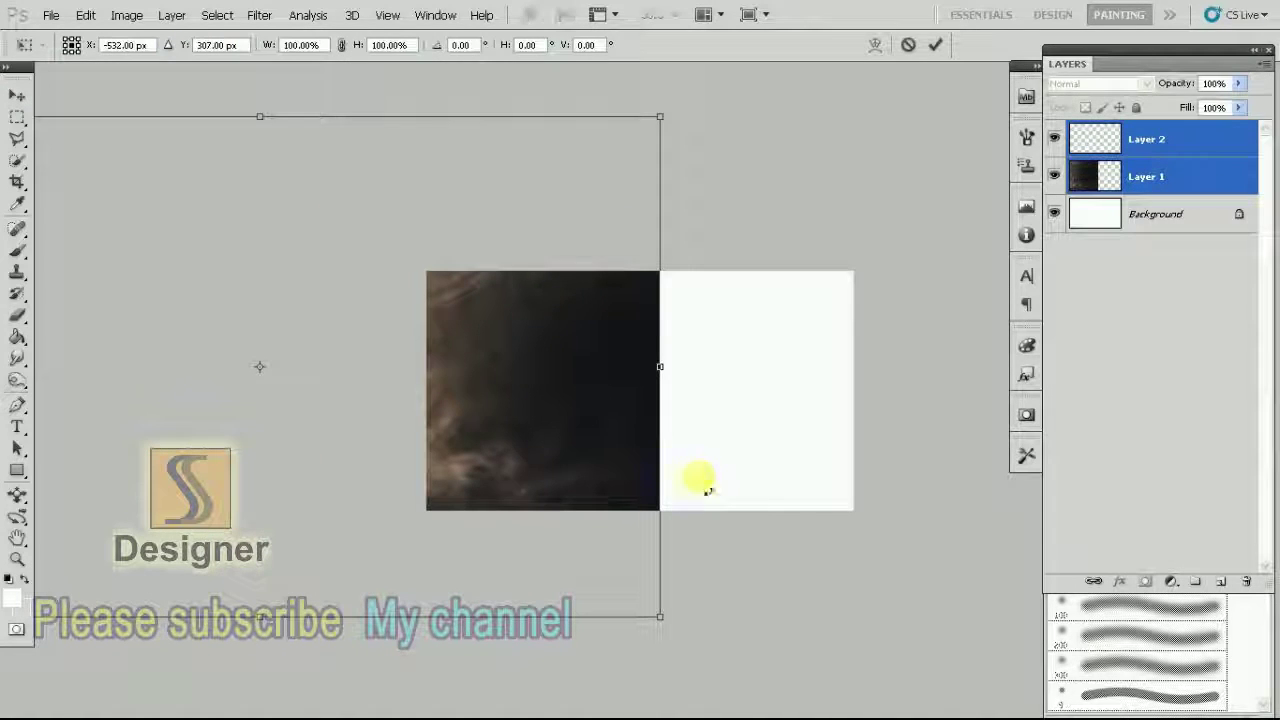
mouse_move(663, 622)
mouse_down()
mouse_move(497, 486)
mouse_move(771, 457)
mouse_up()
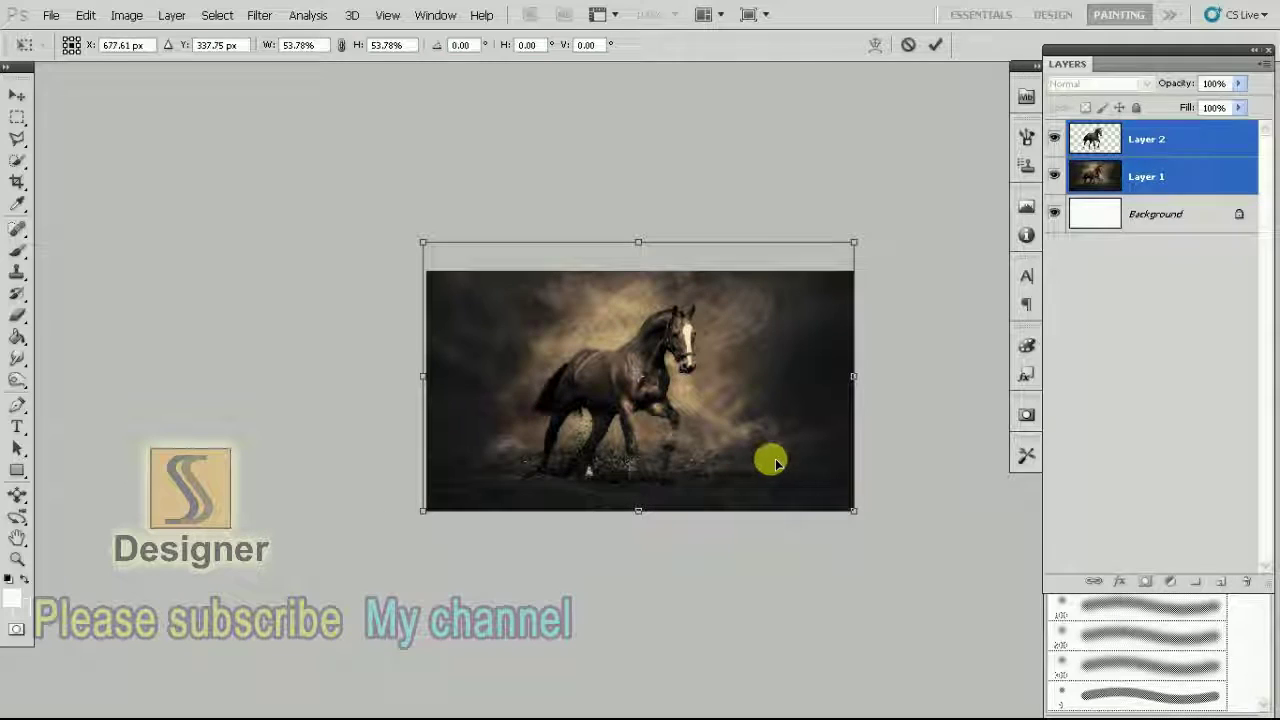
drag(860, 245, 831, 266)
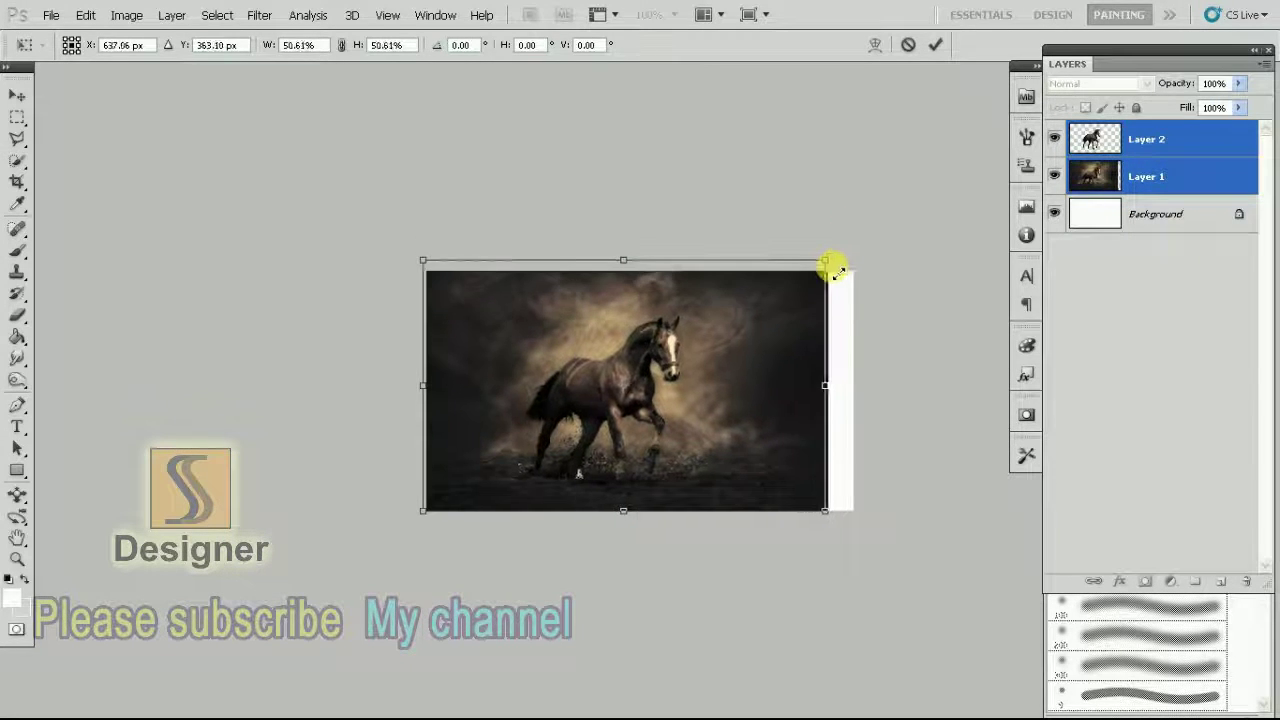
key(ctrl+alt+0)
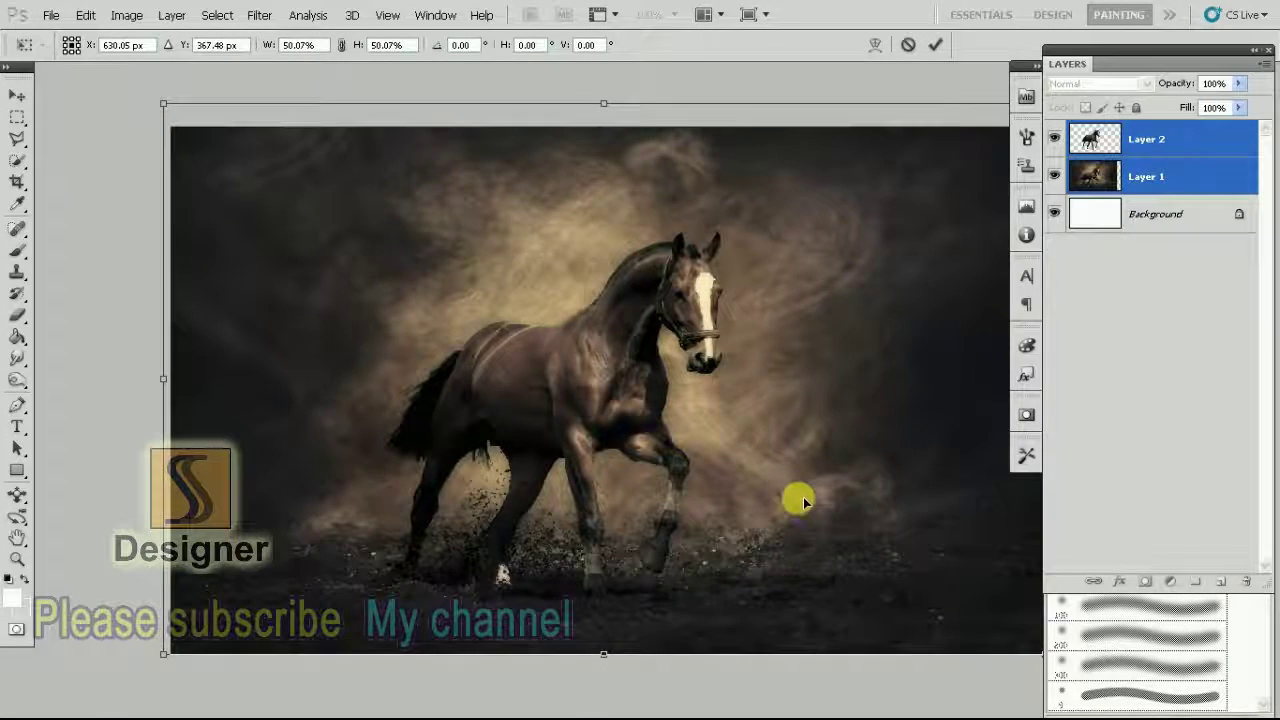
key(ctrl+0)
drag(916, 567, 909, 567)
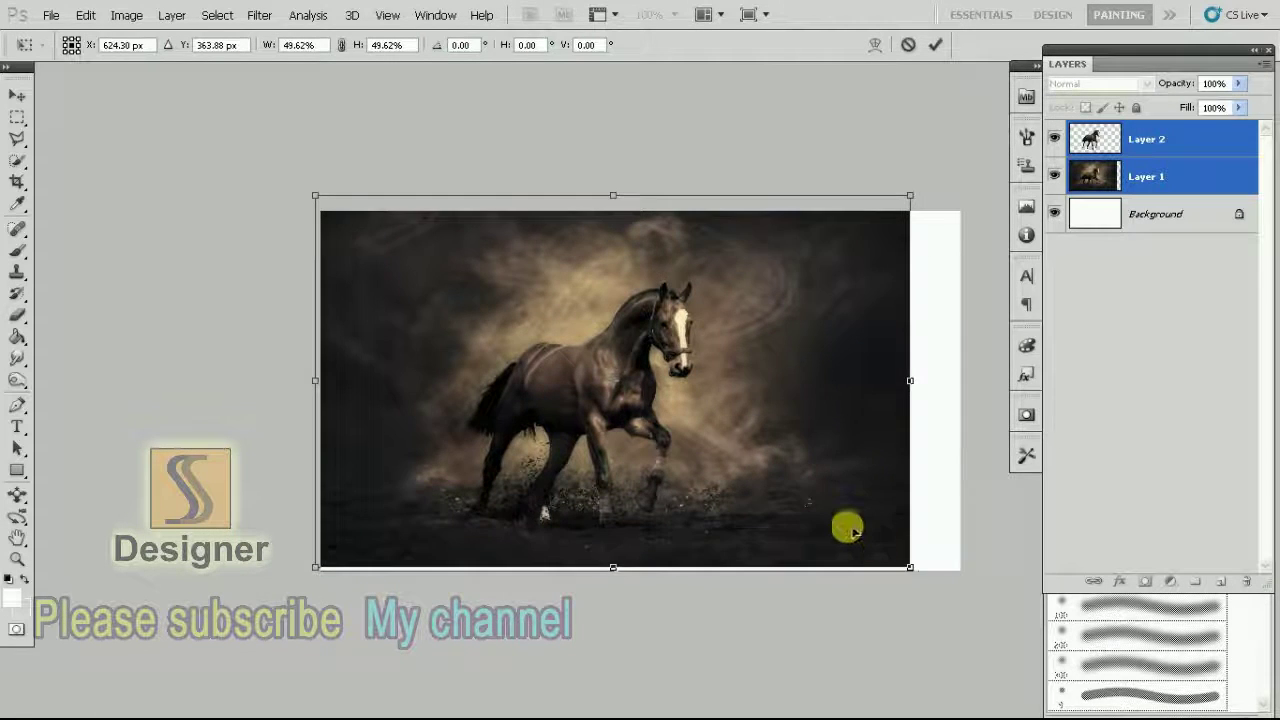
drag(852, 532, 866, 548)
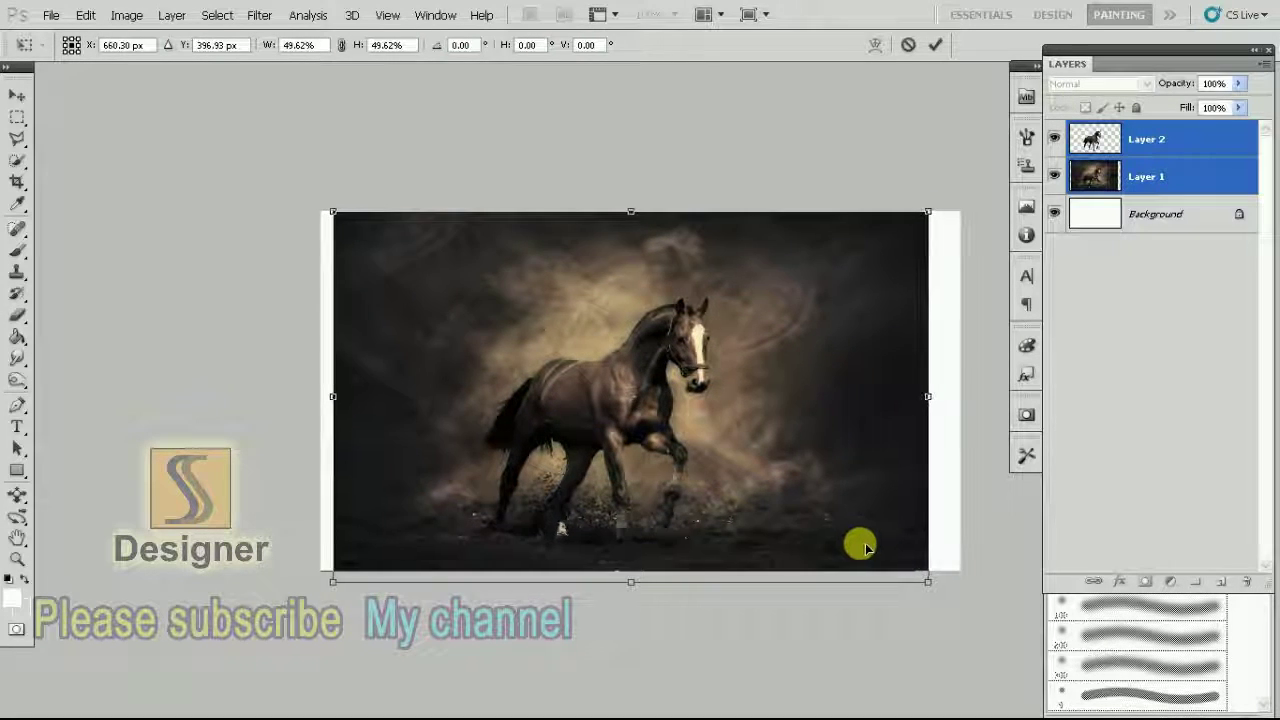
drag(928, 582, 909, 586)
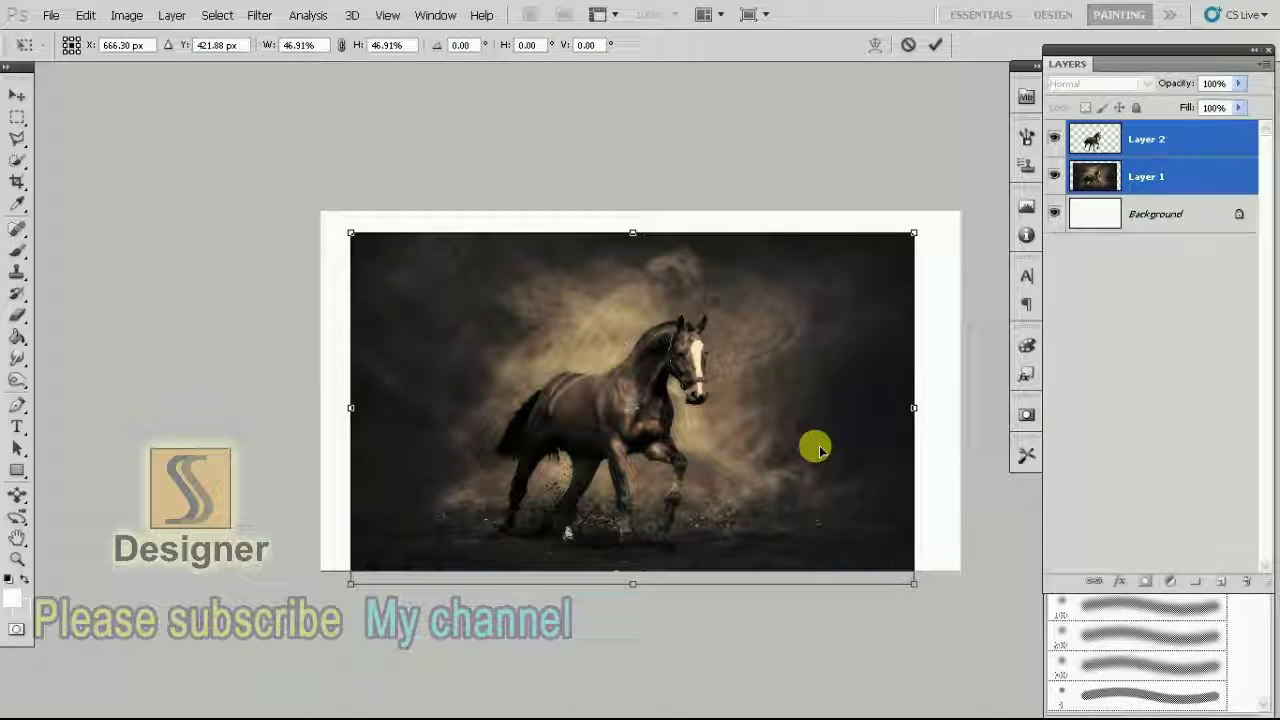
key(Return)
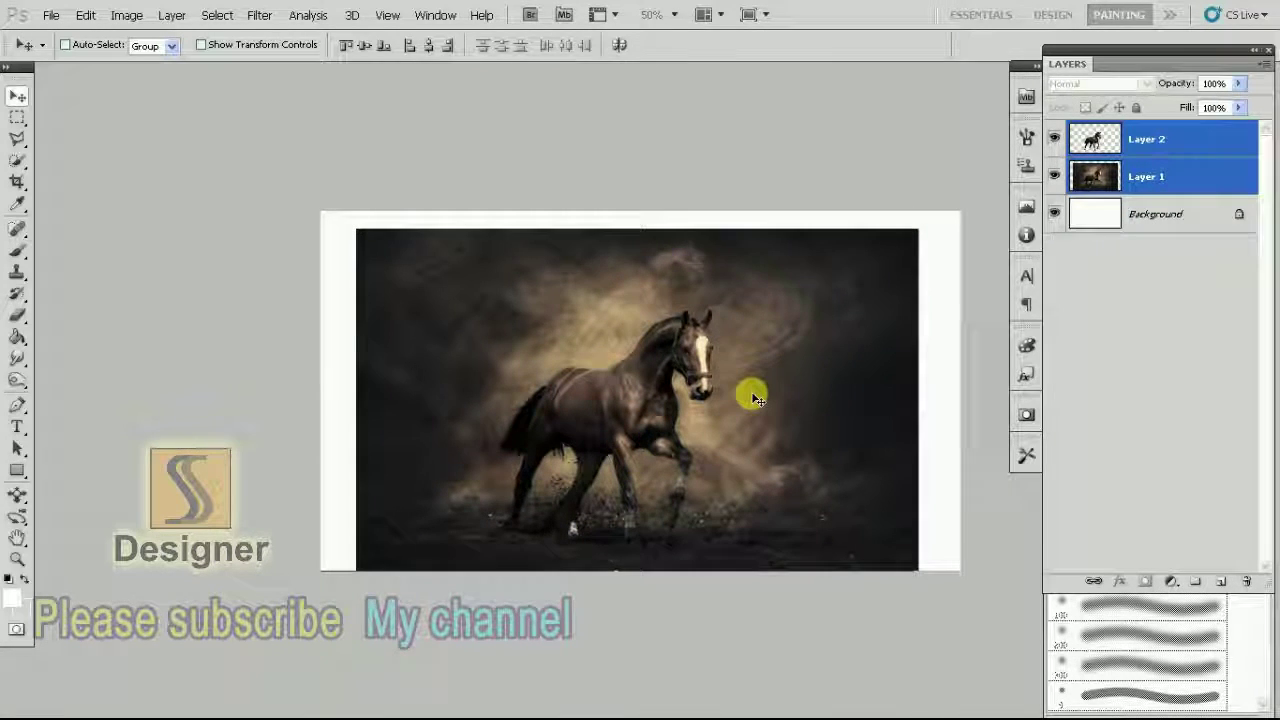
Leave full-screen view and bring the cracked-desert image window into focus
key(f)
key(f)
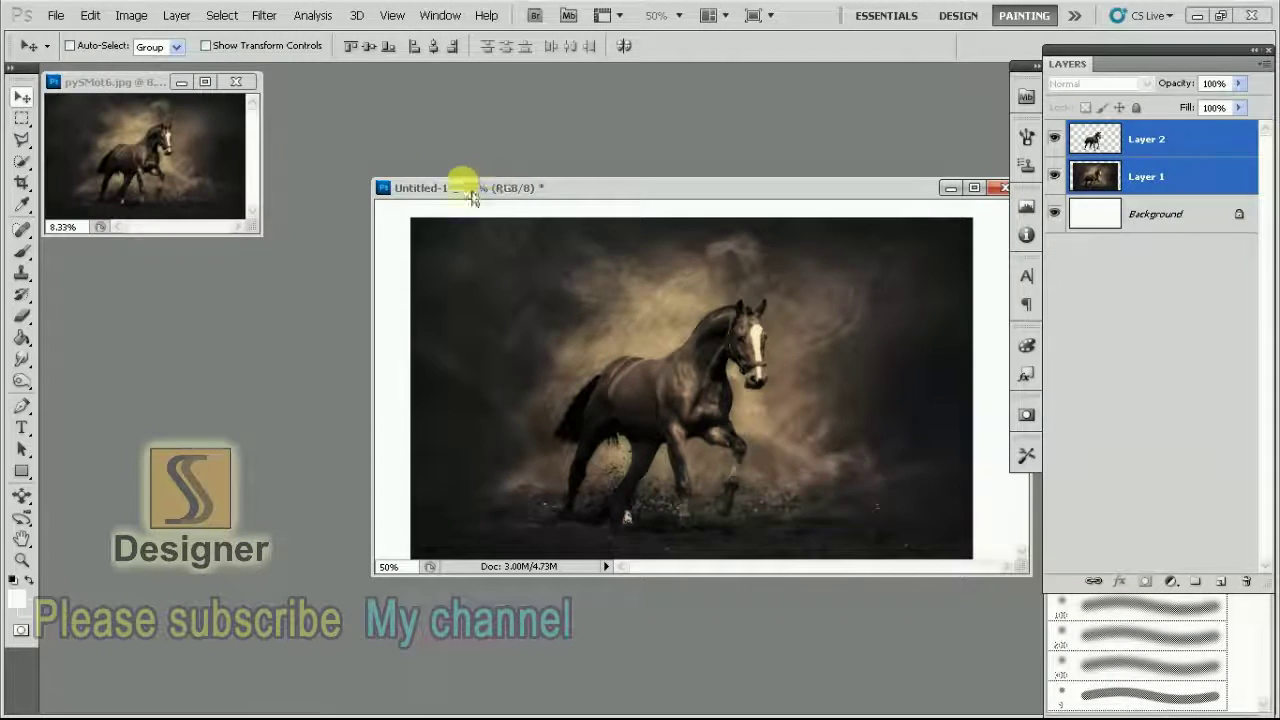
key(ctrl+minus)
key(Tab)
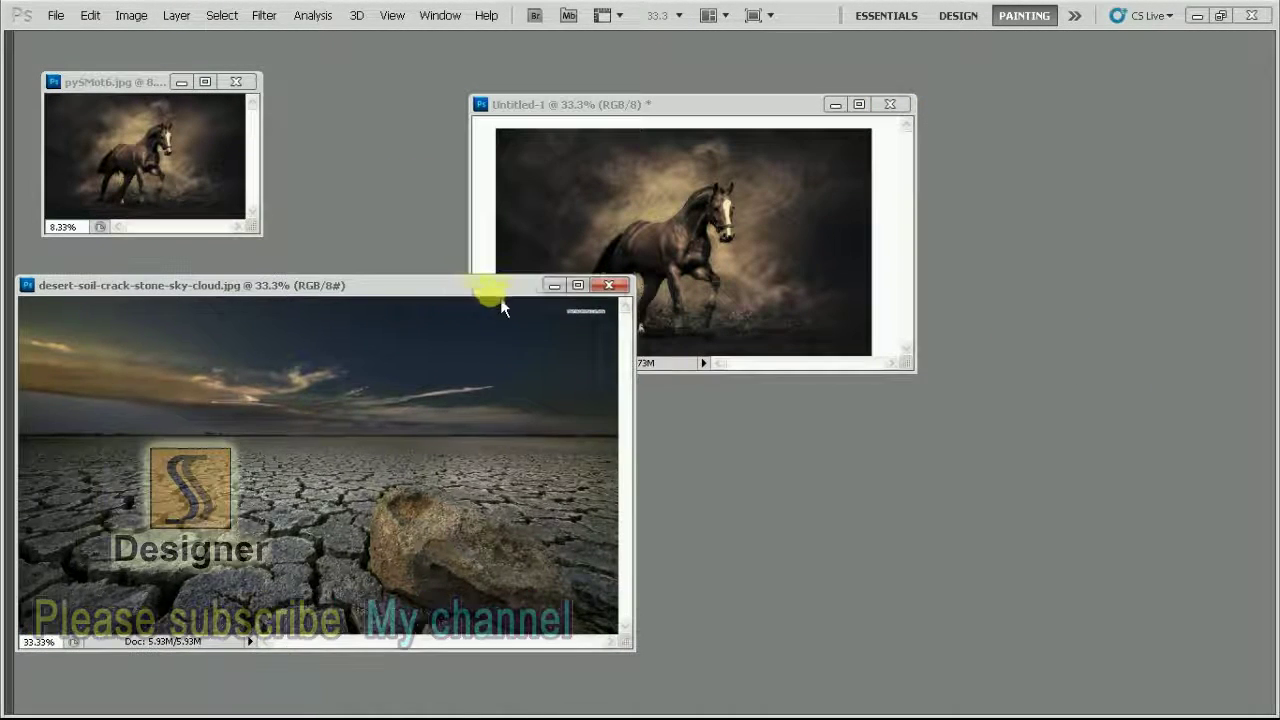
key(super)
click(489, 351)
Copy the desert image into the composition, beneath the horse layers, and lower it slightly
drag(526, 377, 765, 290)
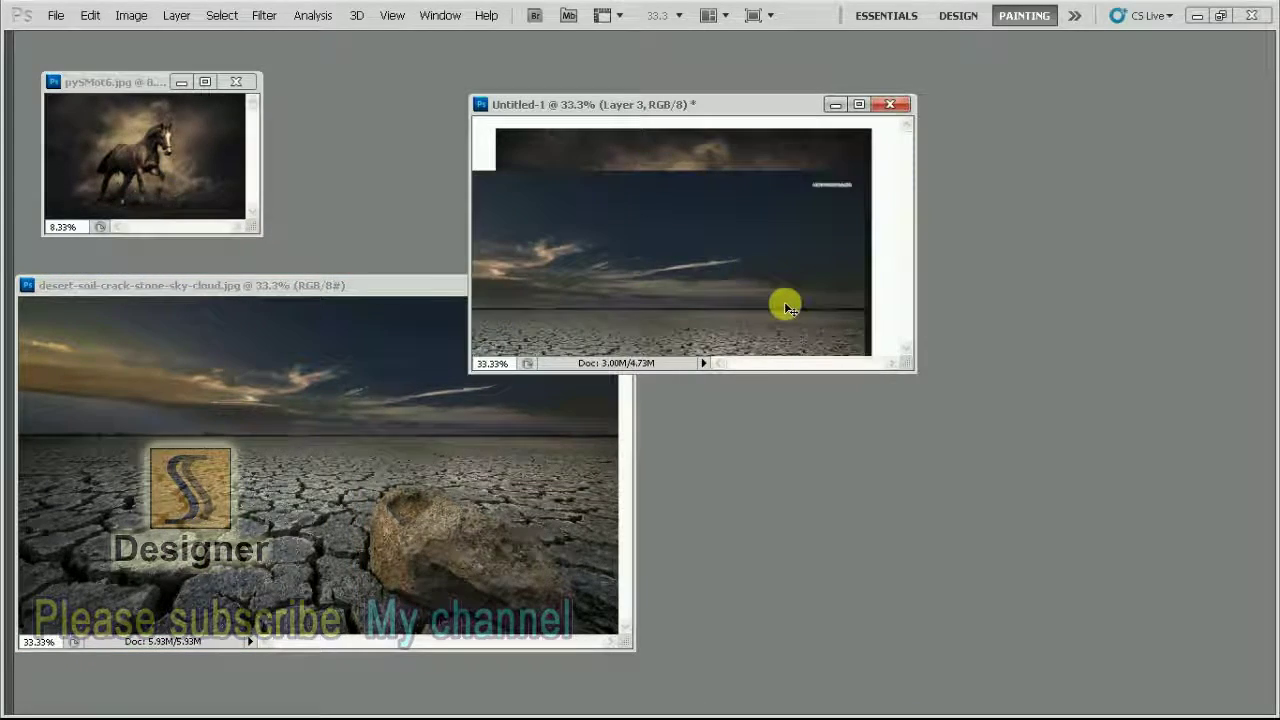
key(f)
key(ctrl+bracketleft)
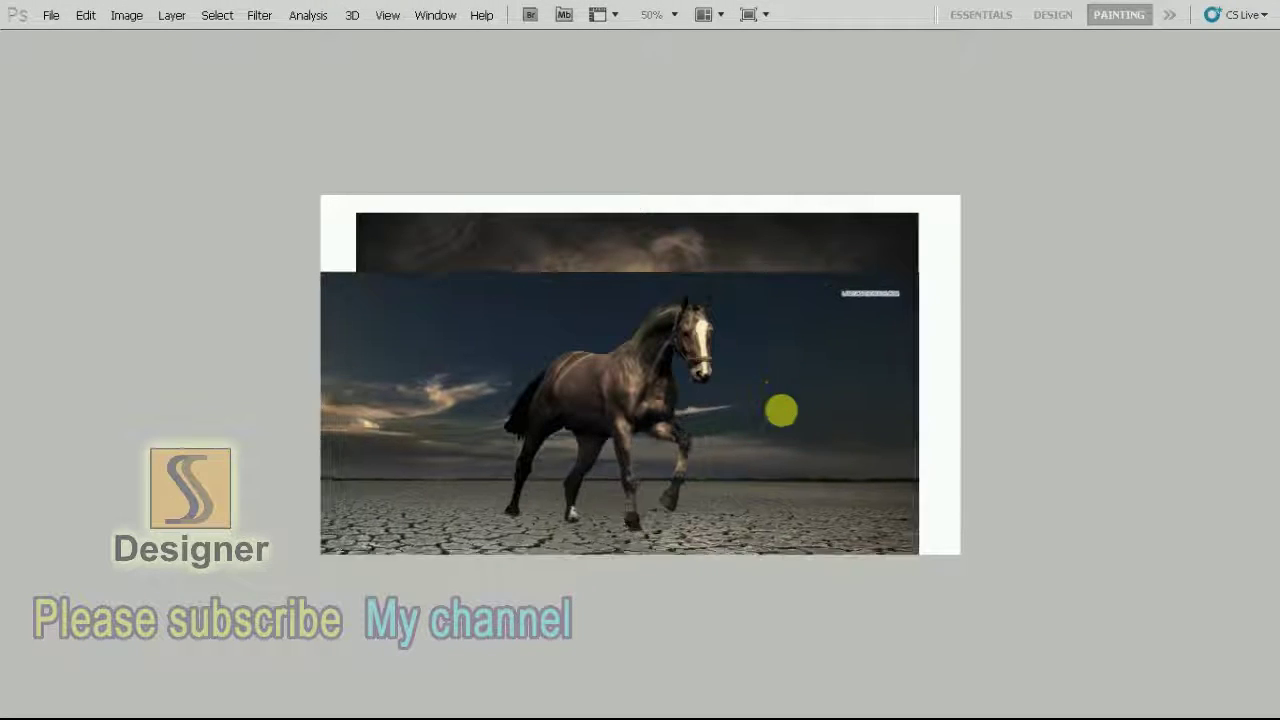
key(ctrl+plus)
drag(811, 377, 814, 397)
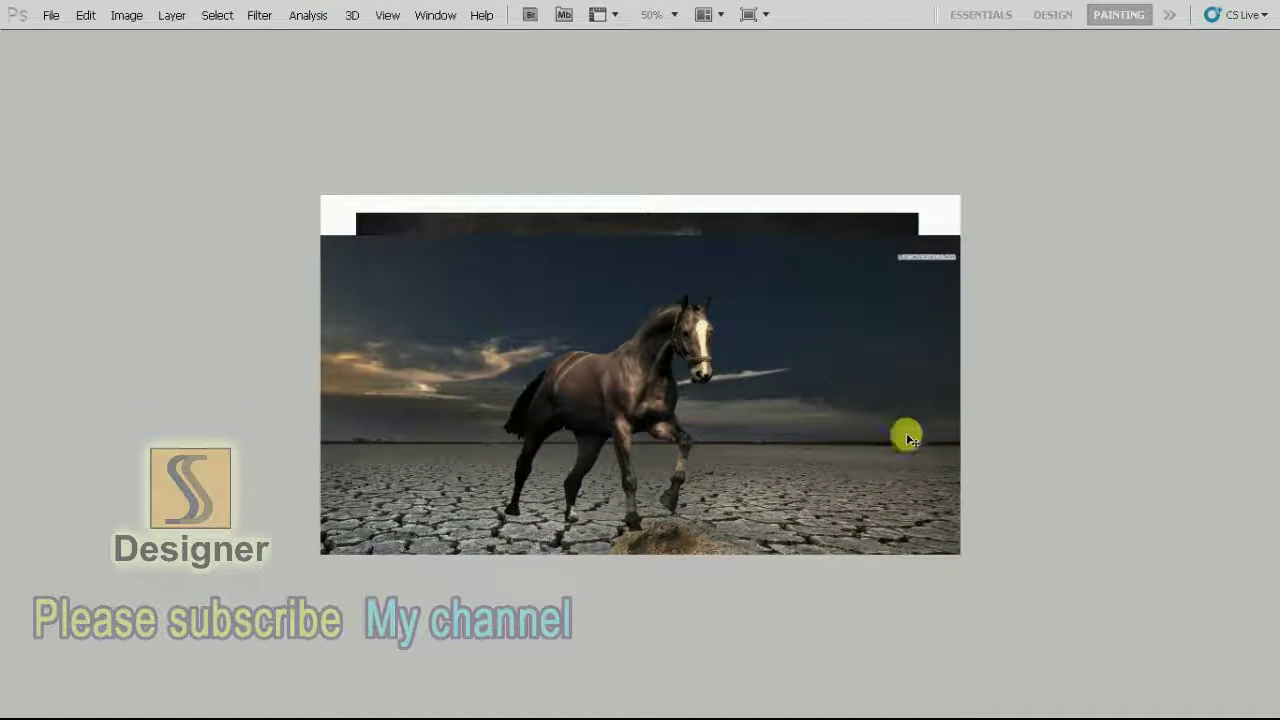
Shrink the desert backdrop and move it right to the canvas edge
key(ctrl+t)
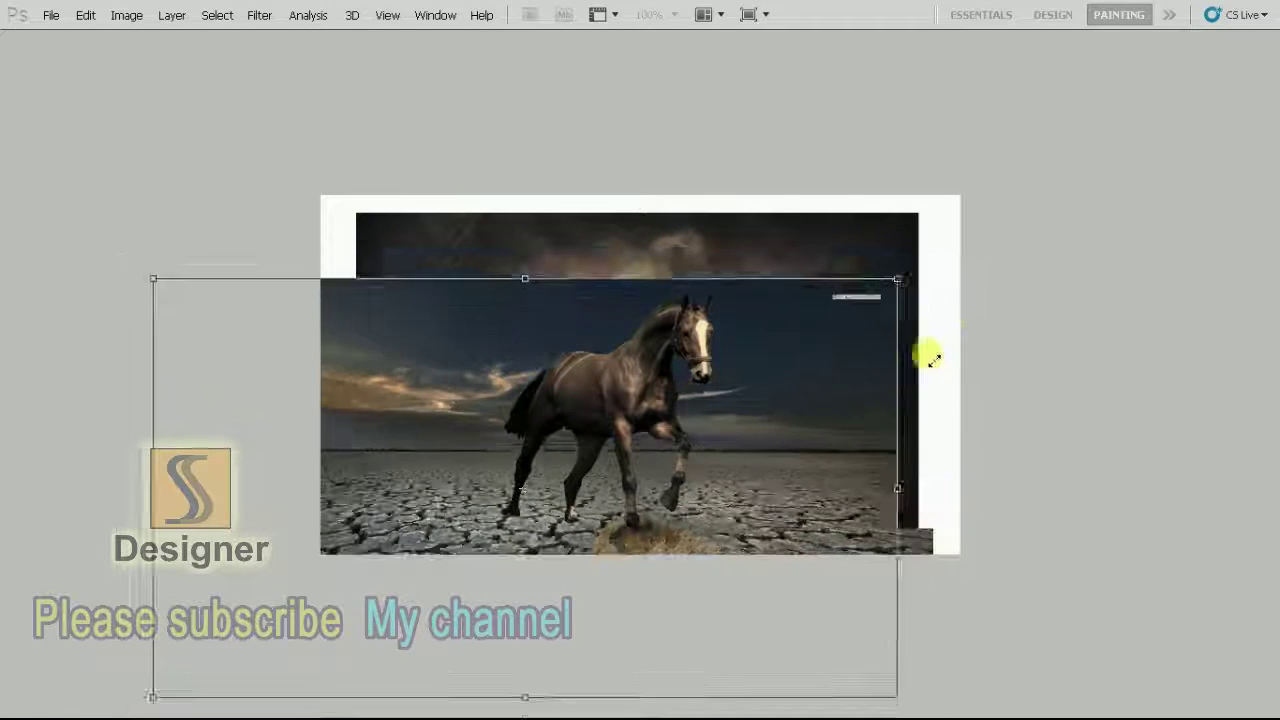
drag(973, 258, 868, 455)
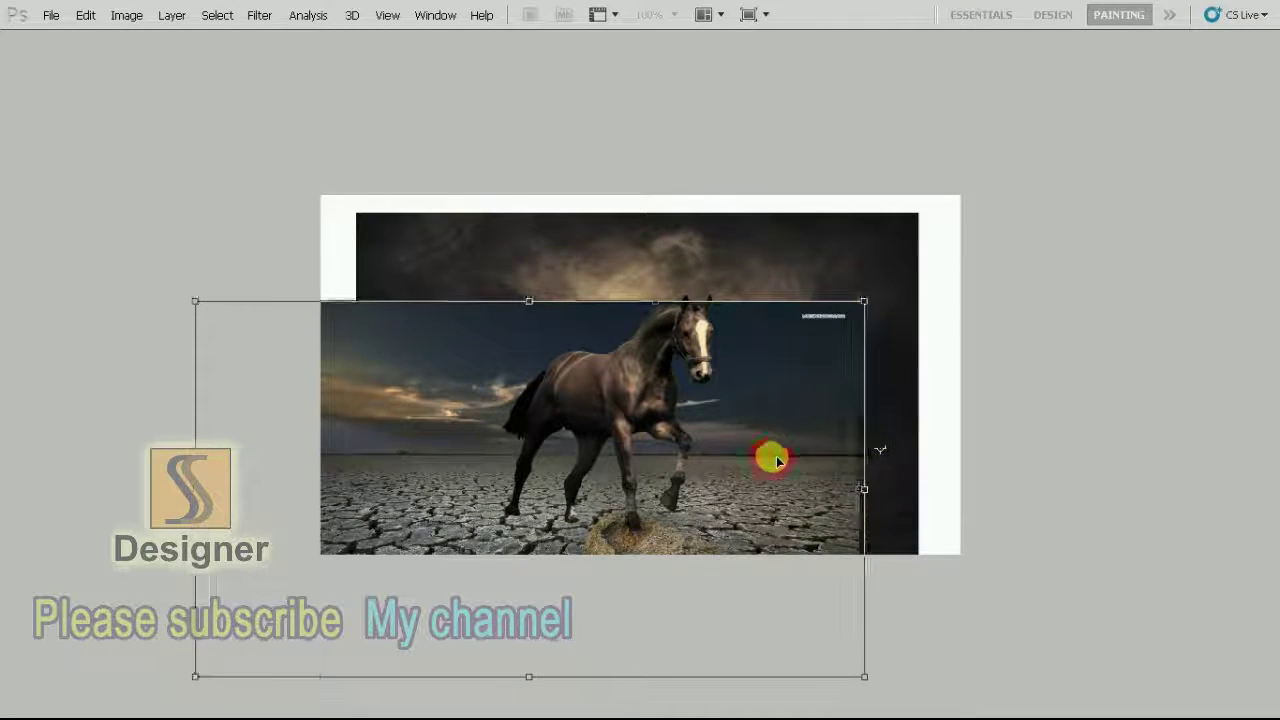
drag(765, 457, 880, 455)
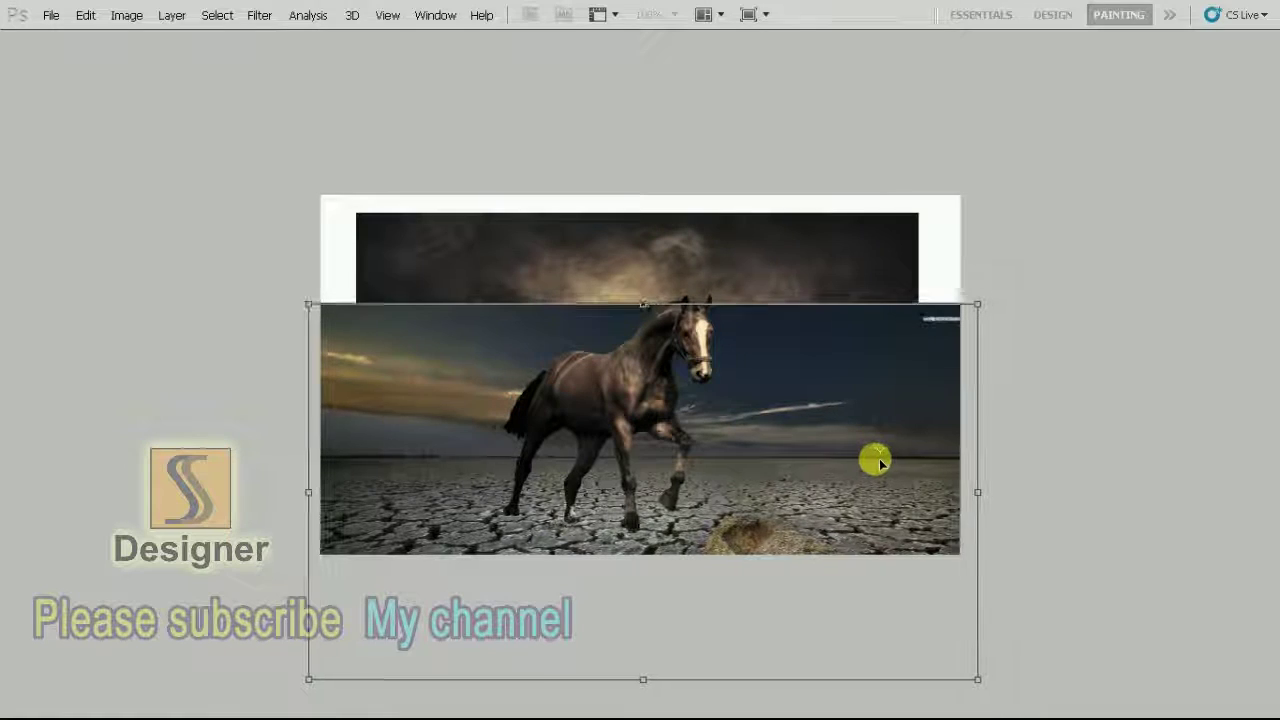
key(Return)
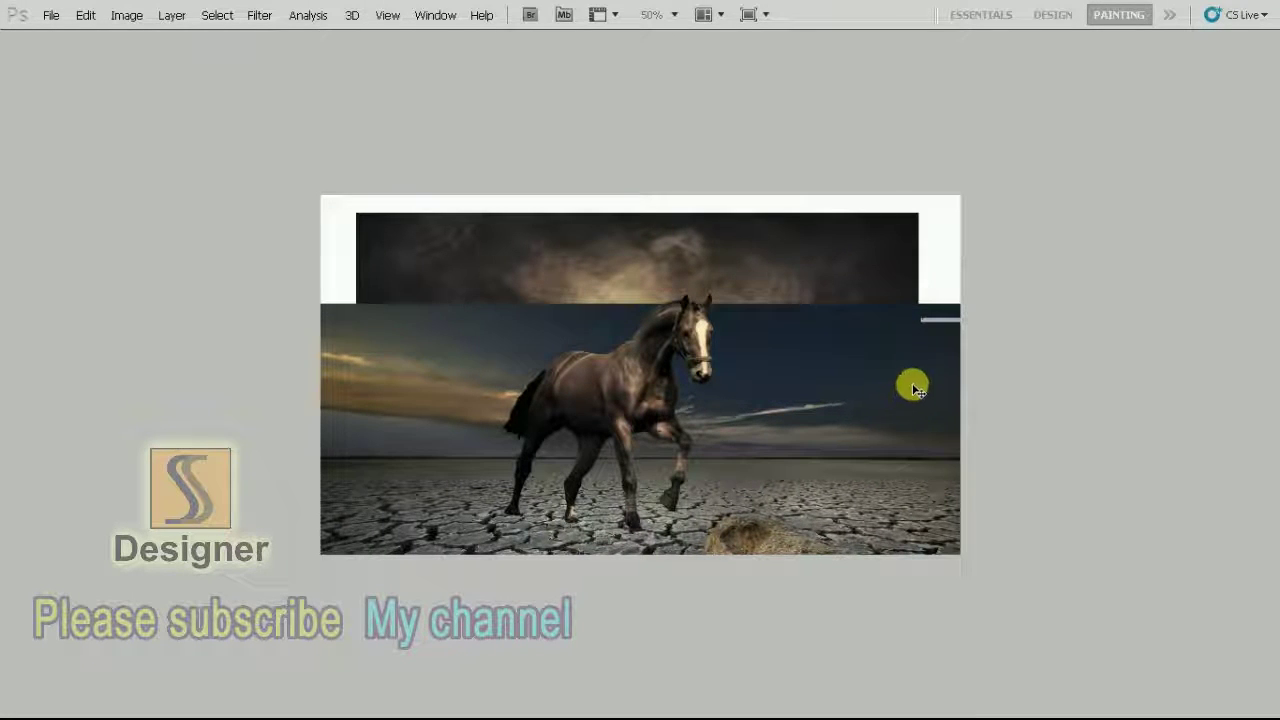
Rescale and reposition the desert backdrop in a second free transform
key(ctrl+t)
drag(980, 302, 1033, 250)
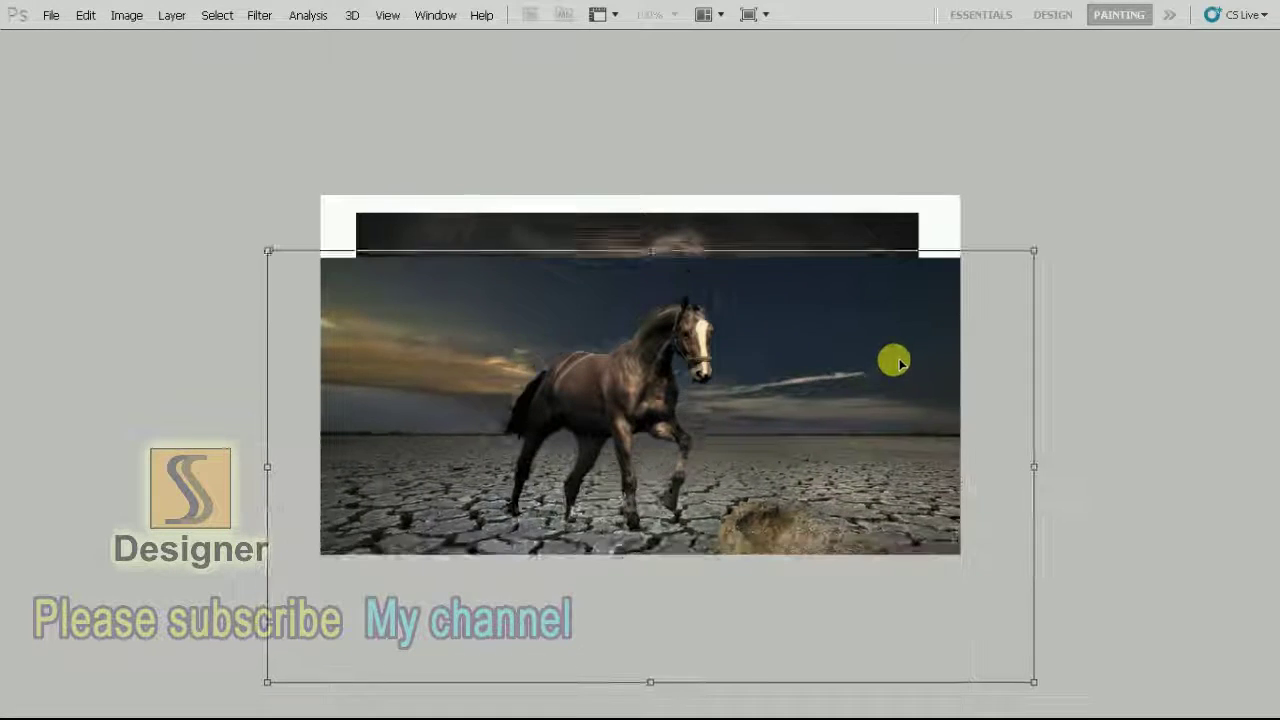
drag(895, 362, 897, 355)
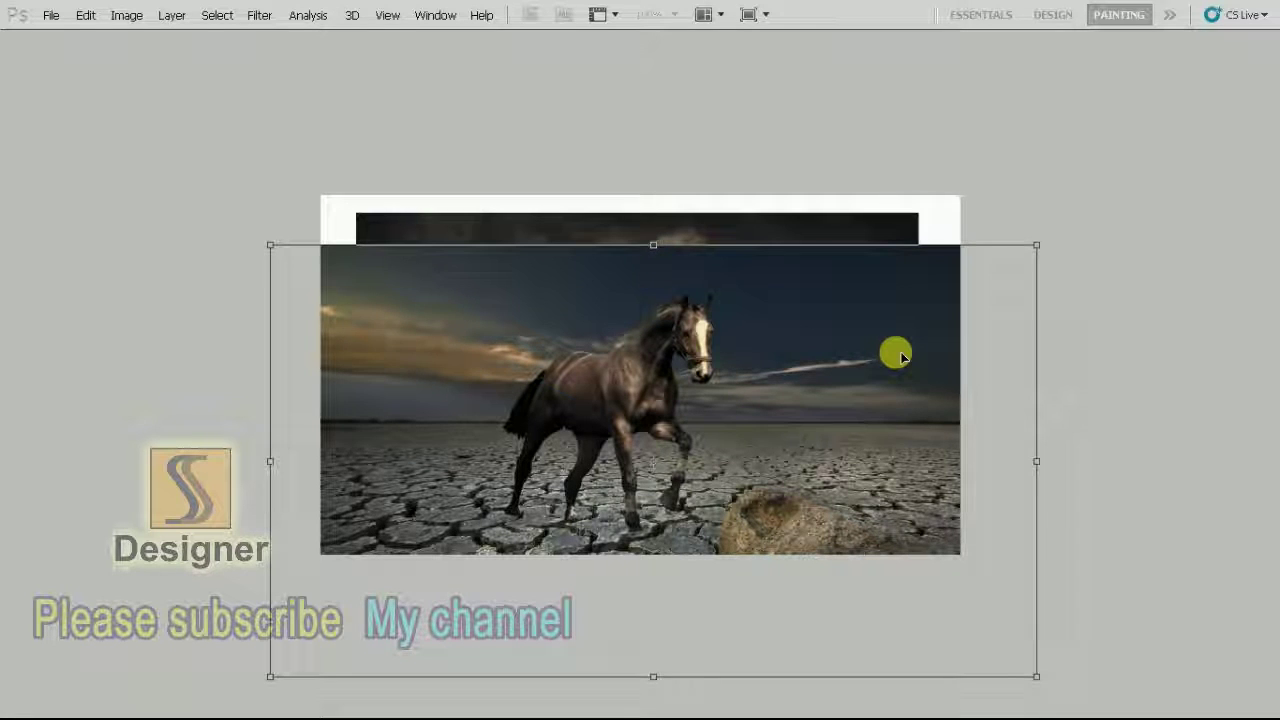
drag(1040, 242, 1034, 252)
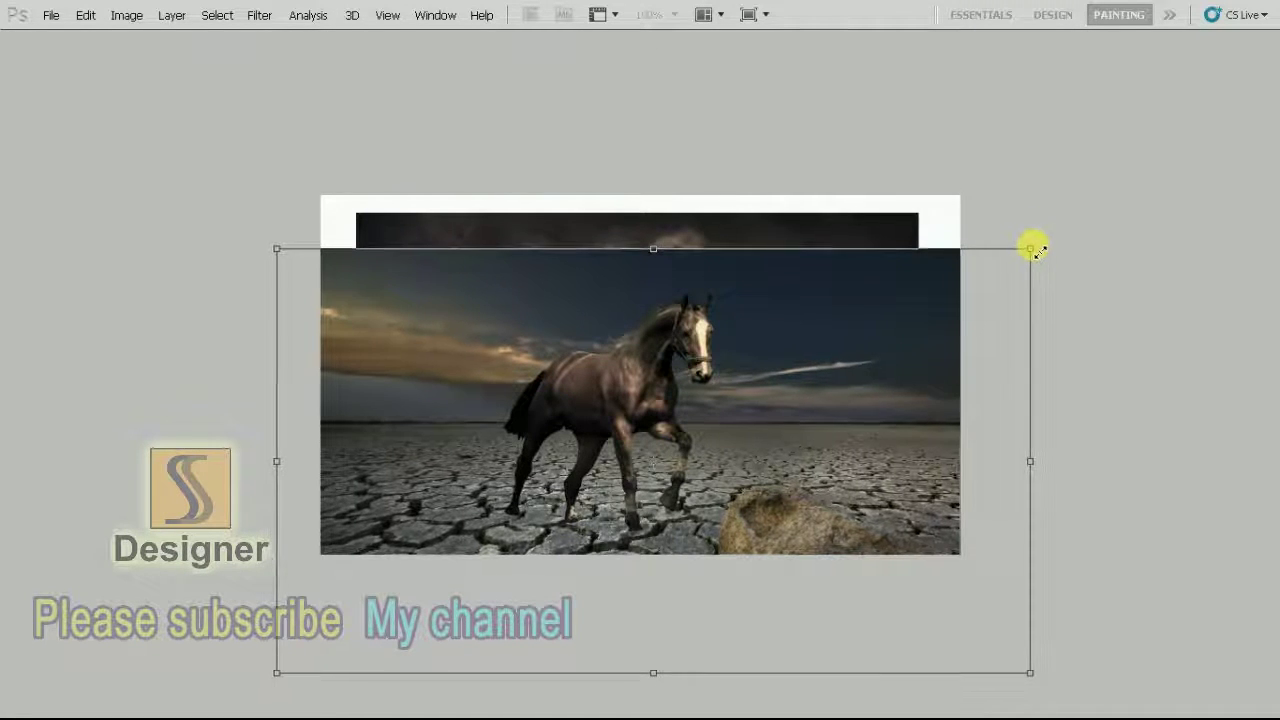
drag(935, 345, 923, 372)
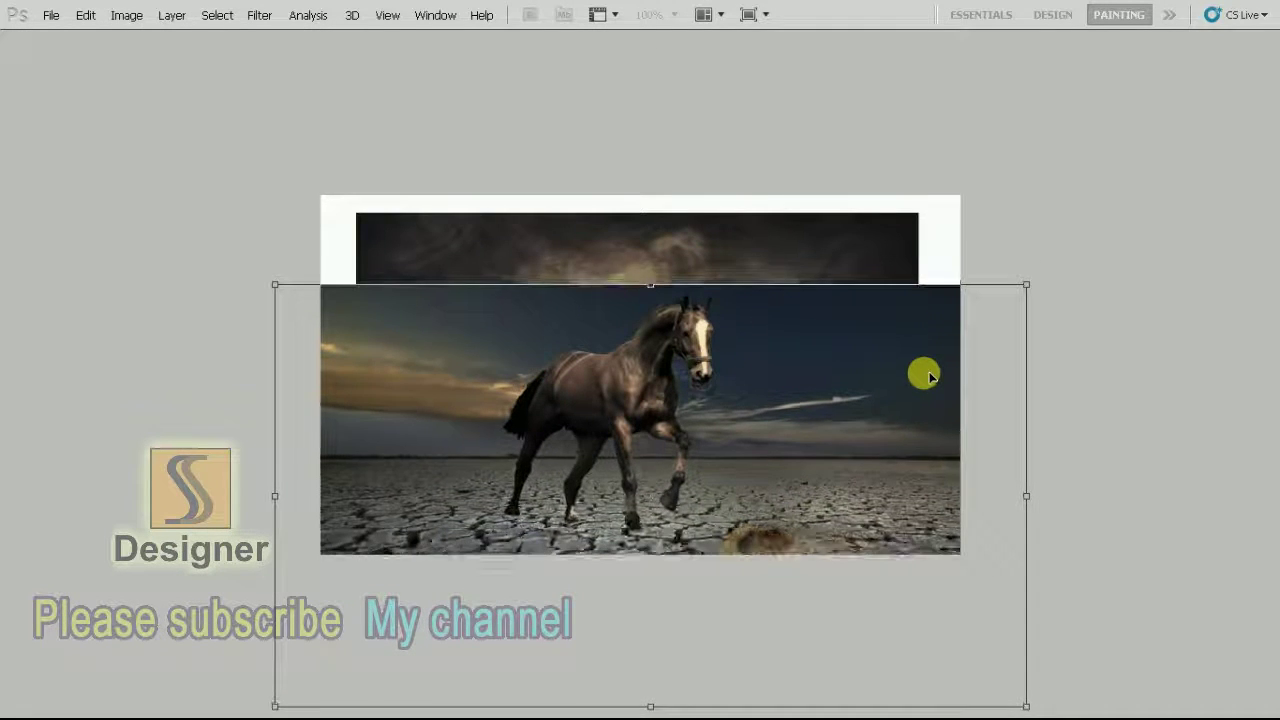
mouse_move(1038, 308)
mouse_down()
mouse_move(1014, 297)
mouse_move(986, 337)
mouse_up()
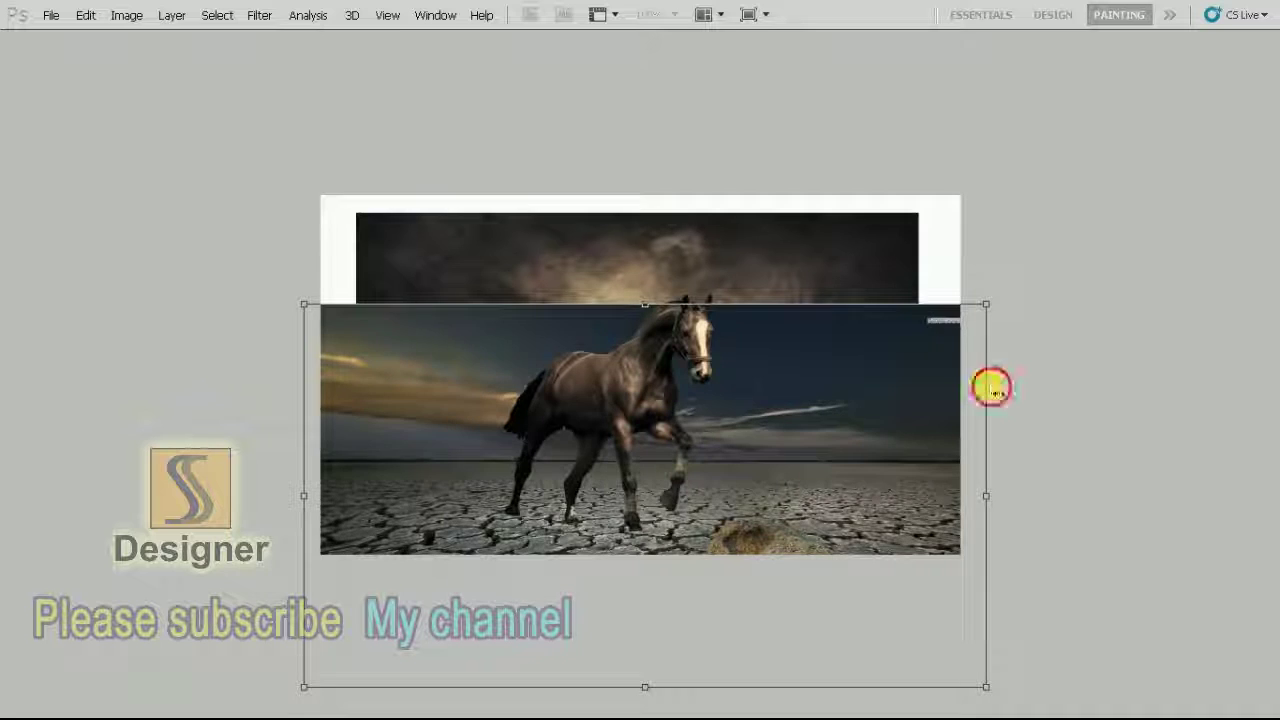
drag(991, 388, 978, 391)
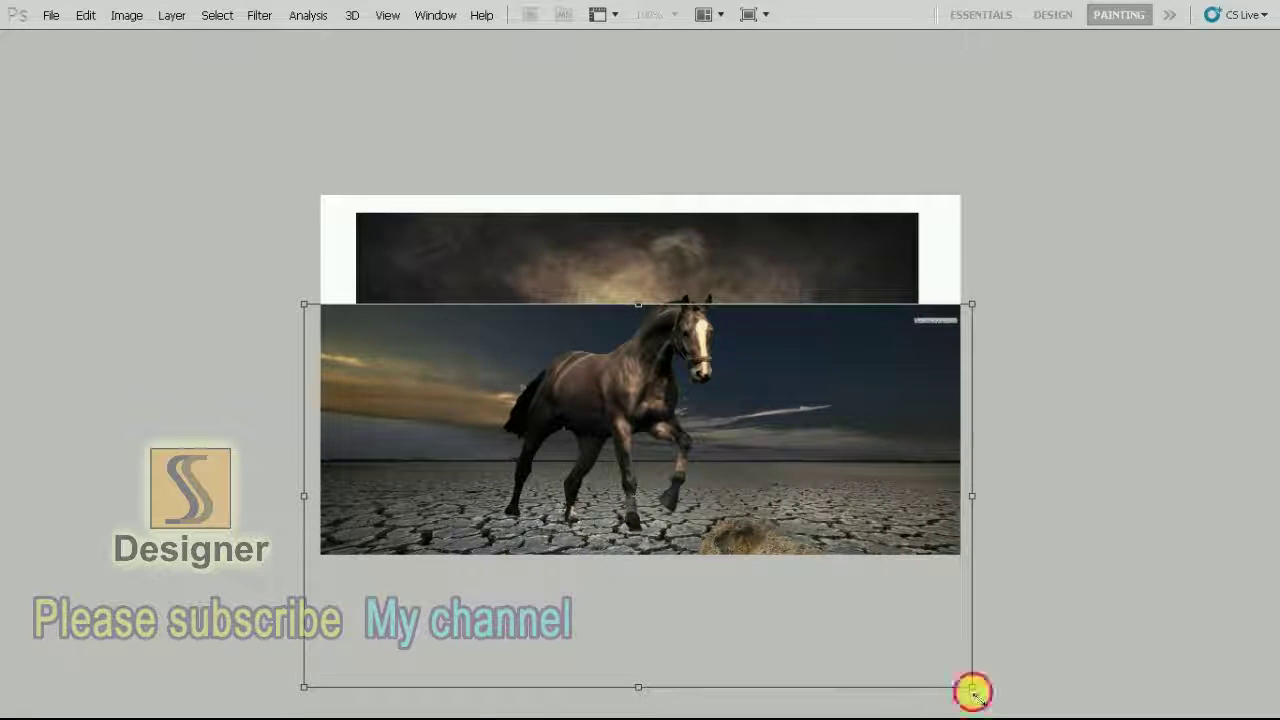
Nudge the desert photo upward into its final spot and commit the transform
scroll(973, 690, down, 5)
mouse_move(1034, 374)
mouse_down()
mouse_move(968, 257)
mouse_move(985, 562)
mouse_up()
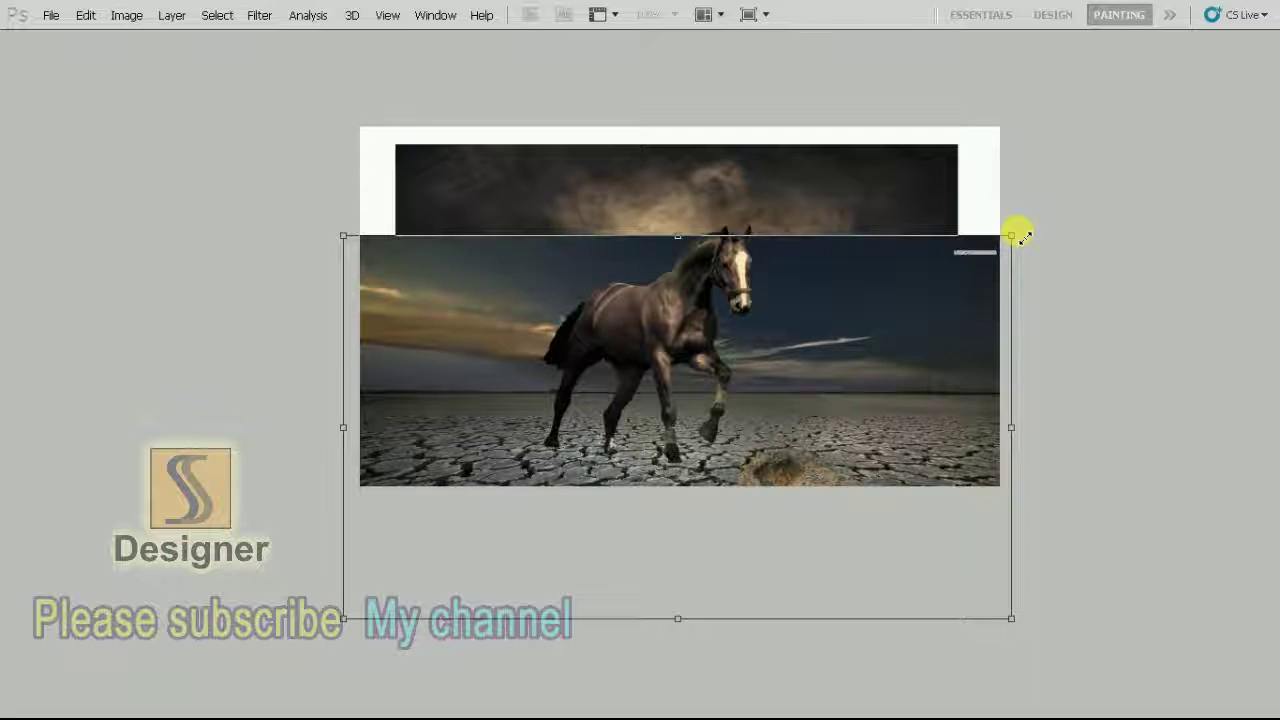
key(shift+Up)
key(shift+Up)
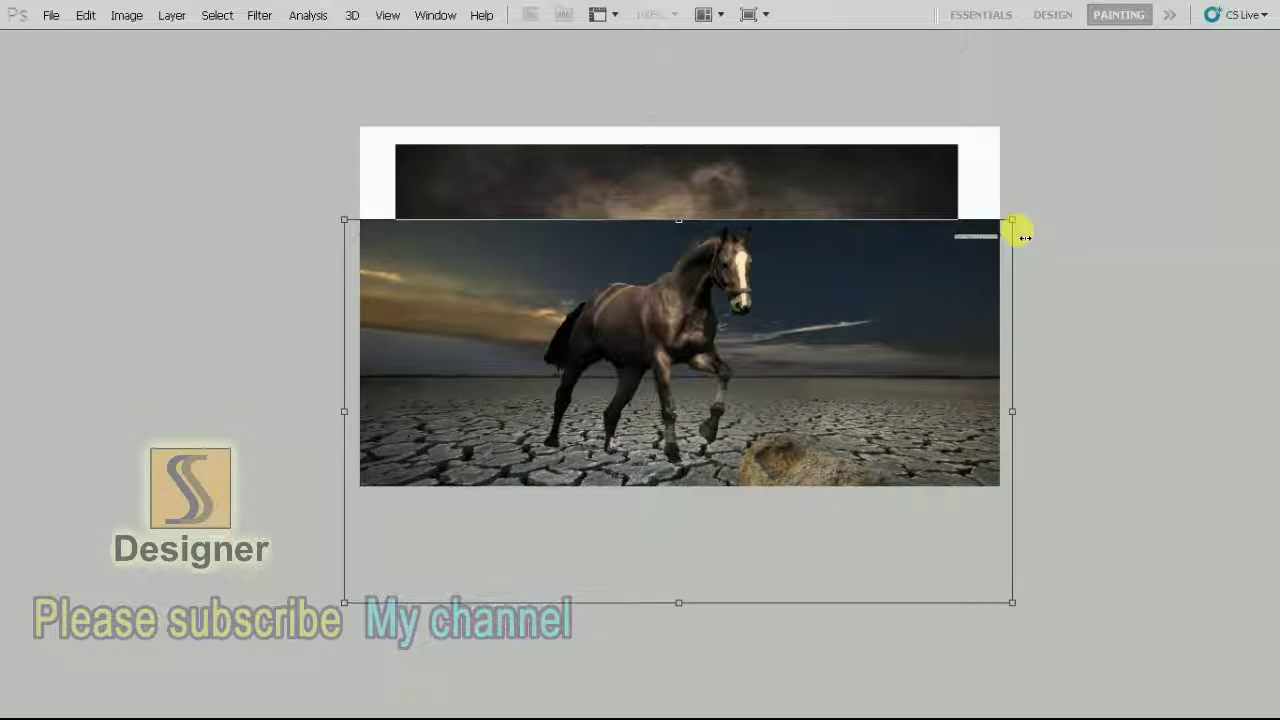
key(Up)
key(Up)
key(Up)
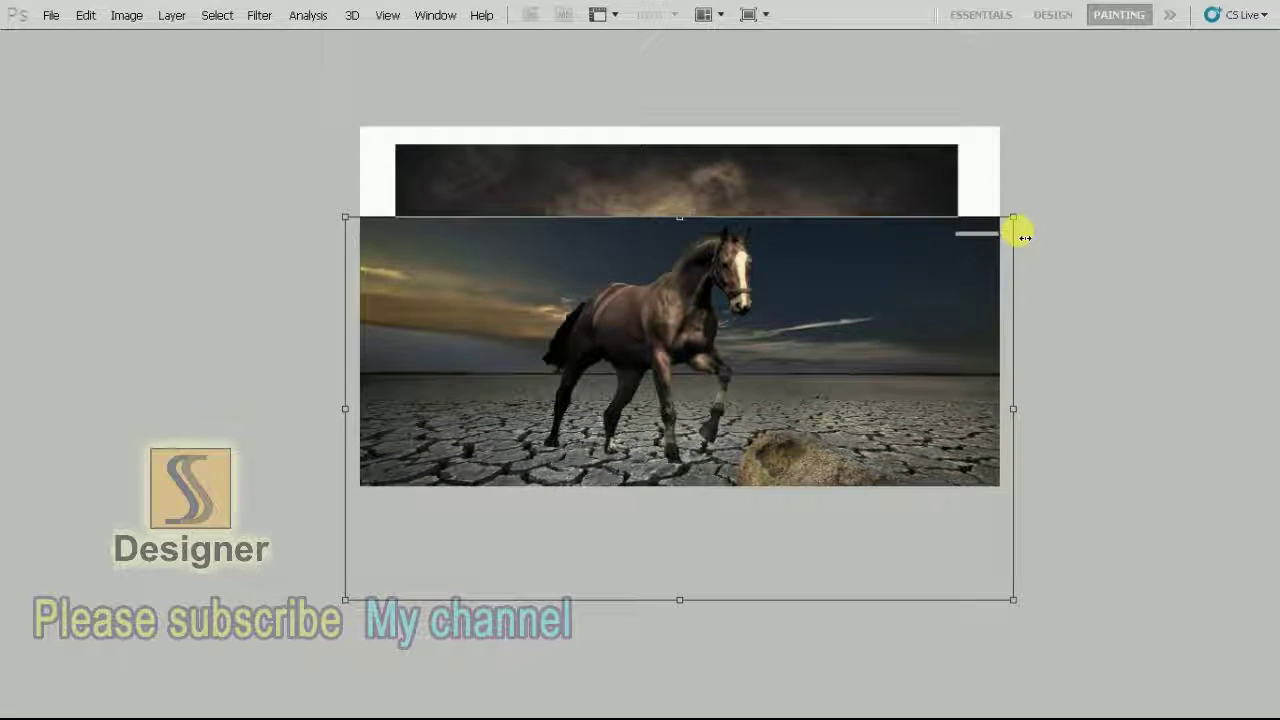
drag(860, 346, 865, 352)
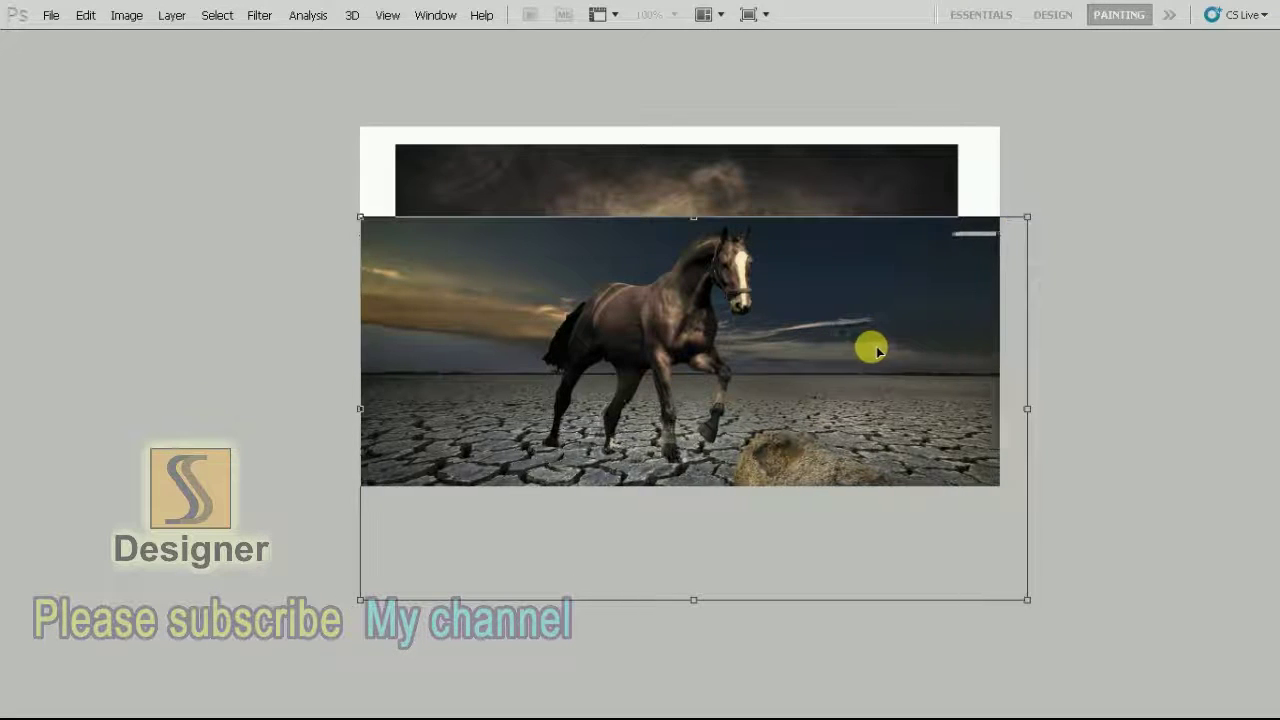
key(Return)
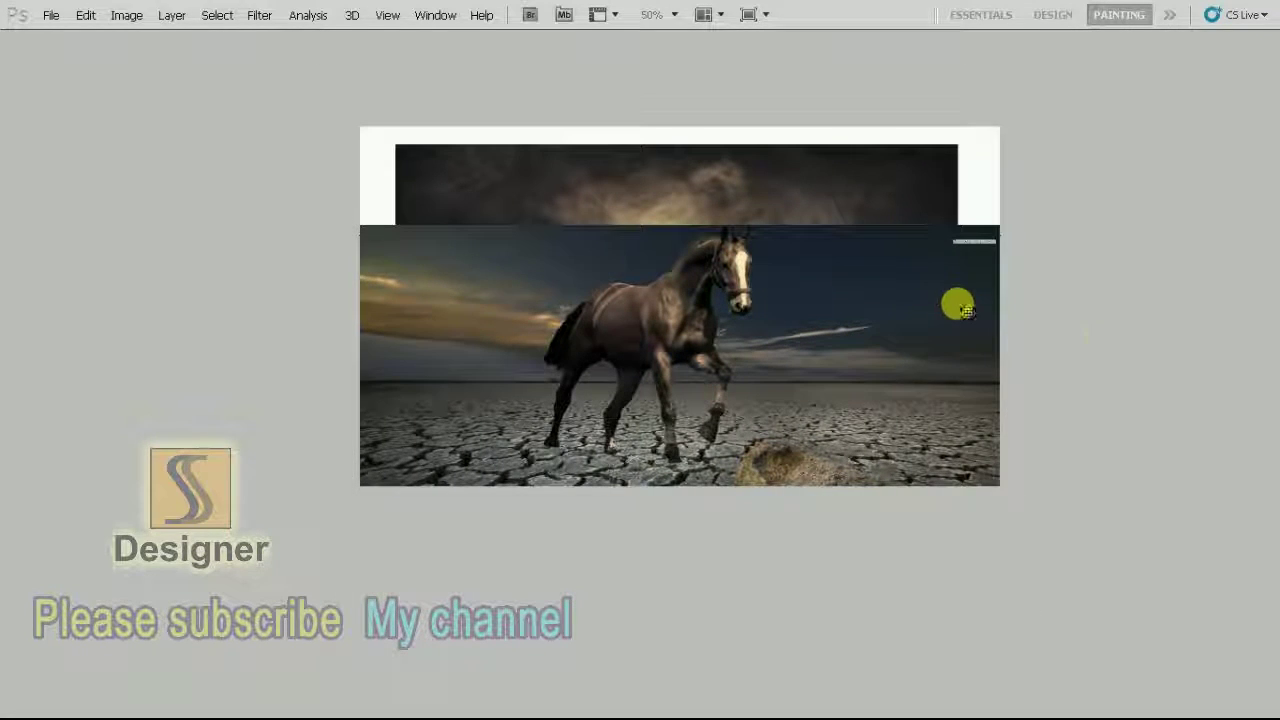
Dismiss the Windows start menu, fit the image on screen and restore the panels
key(super)
click(1140, 302)
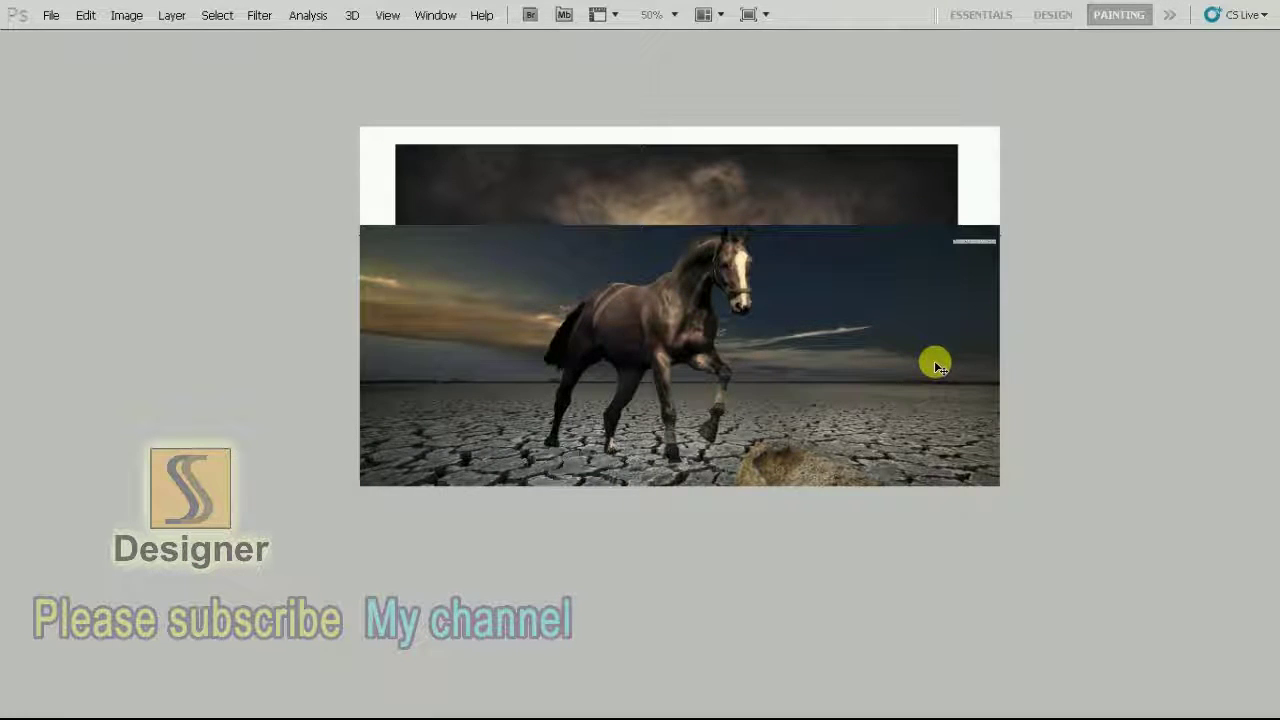
key(ctrl+0)
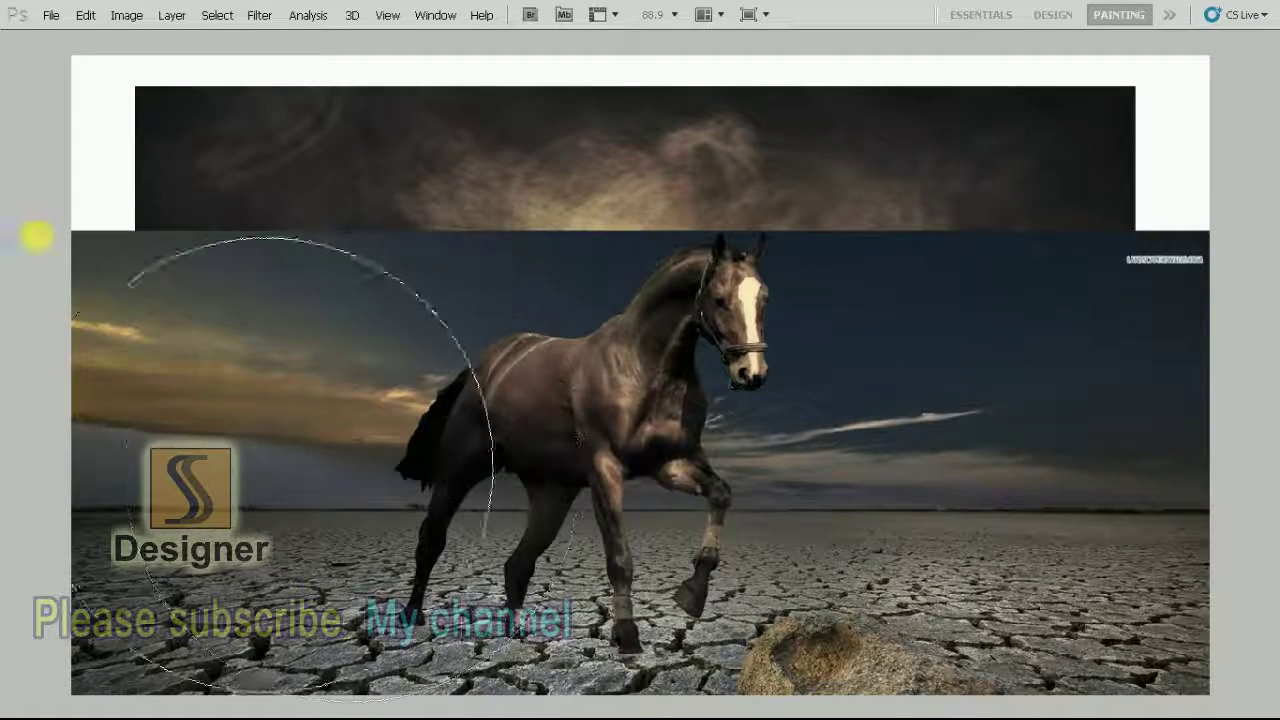
key(Tab)
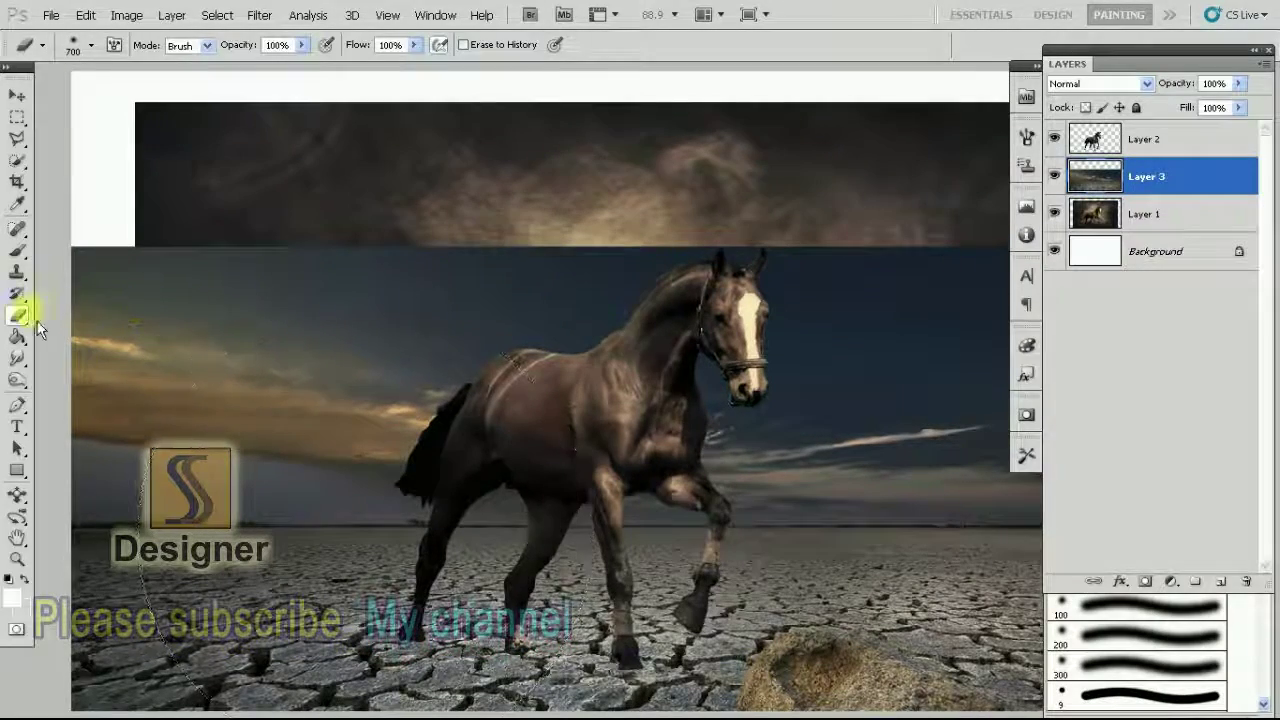
Erase the desert photo's sky above the horizon with a 300 px Eraser
right_click(17, 315)
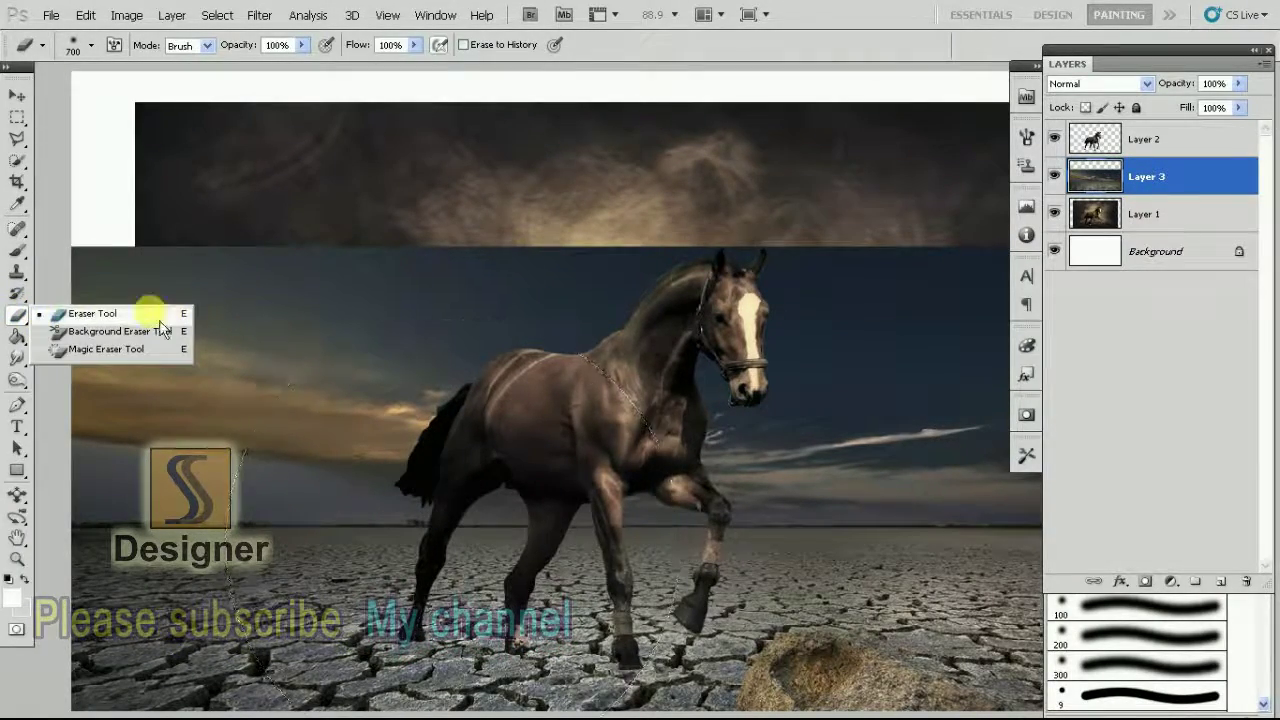
click(92, 314)
scroll(665, 387, down, 1)
scroll(665, 387, down, 1)
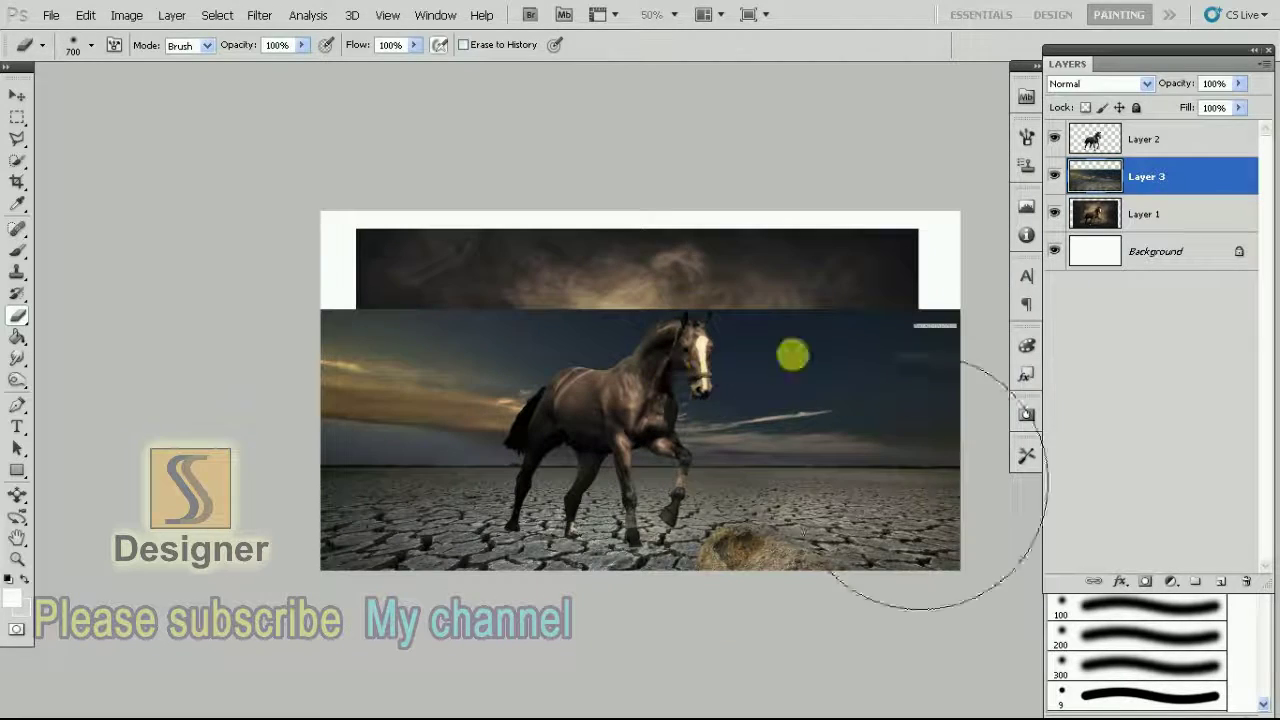
key(bracketleft)
key(bracketleft)
key(bracketleft)
mouse_move(1000, 455)
mouse_down()
mouse_move(757, 409)
mouse_move(380, 443)
mouse_move(502, 372)
mouse_move(915, 350)
mouse_move(975, 335)
mouse_up()
Hide the smoky horse layer and bring the sunset sky image into the composition
click(1055, 214)
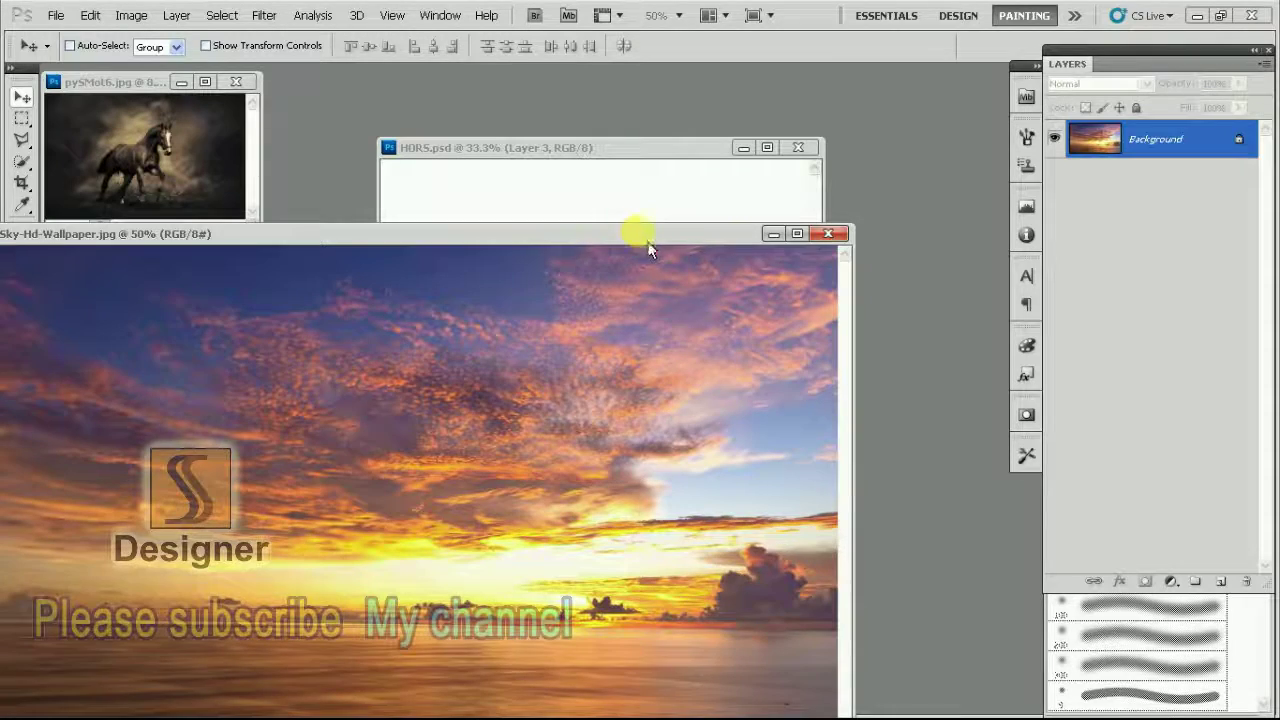
drag(648, 240, 734, 240)
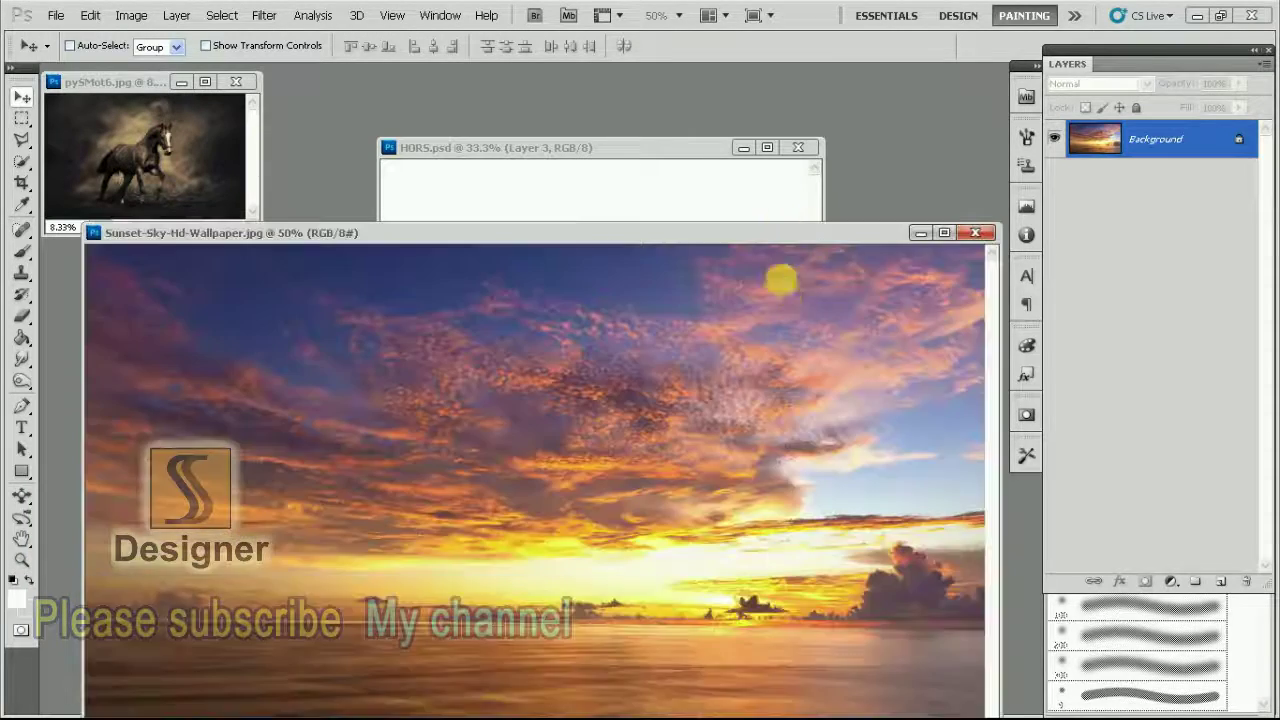
key(ctrl+minus)
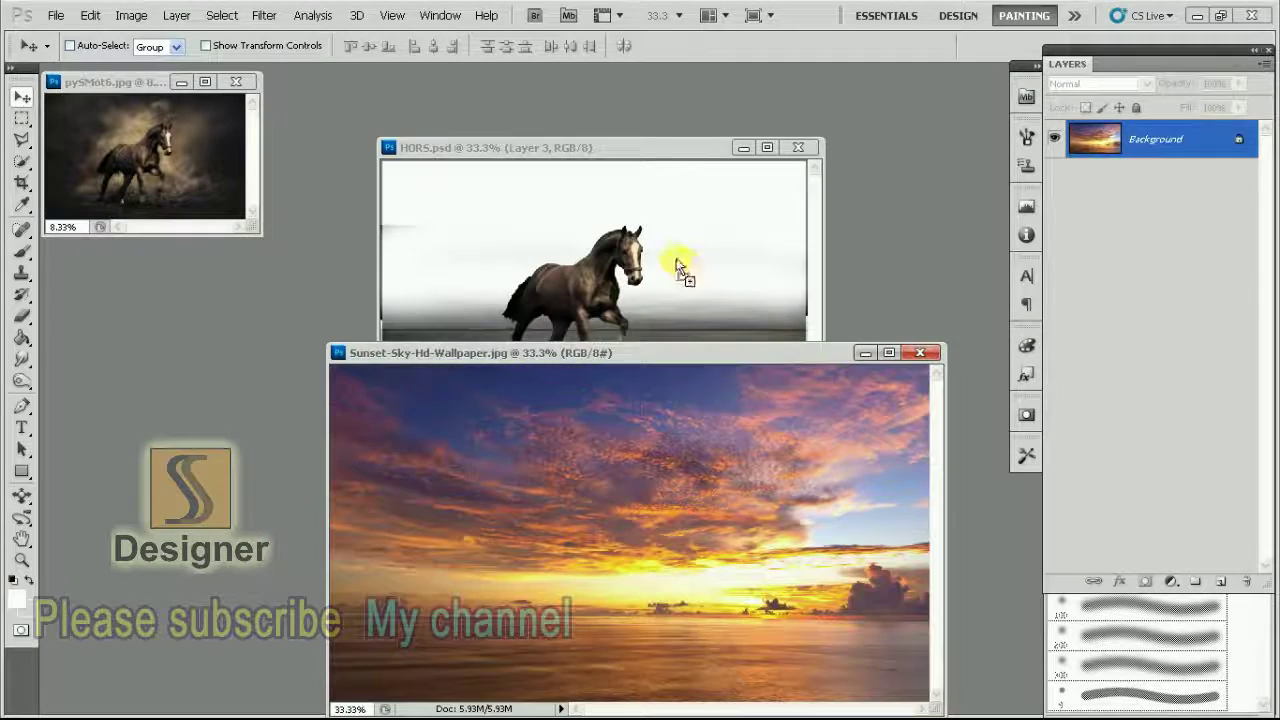
Send the sunset sky behind the desert ground and raise it to cover the top
key(ctrl+plus)
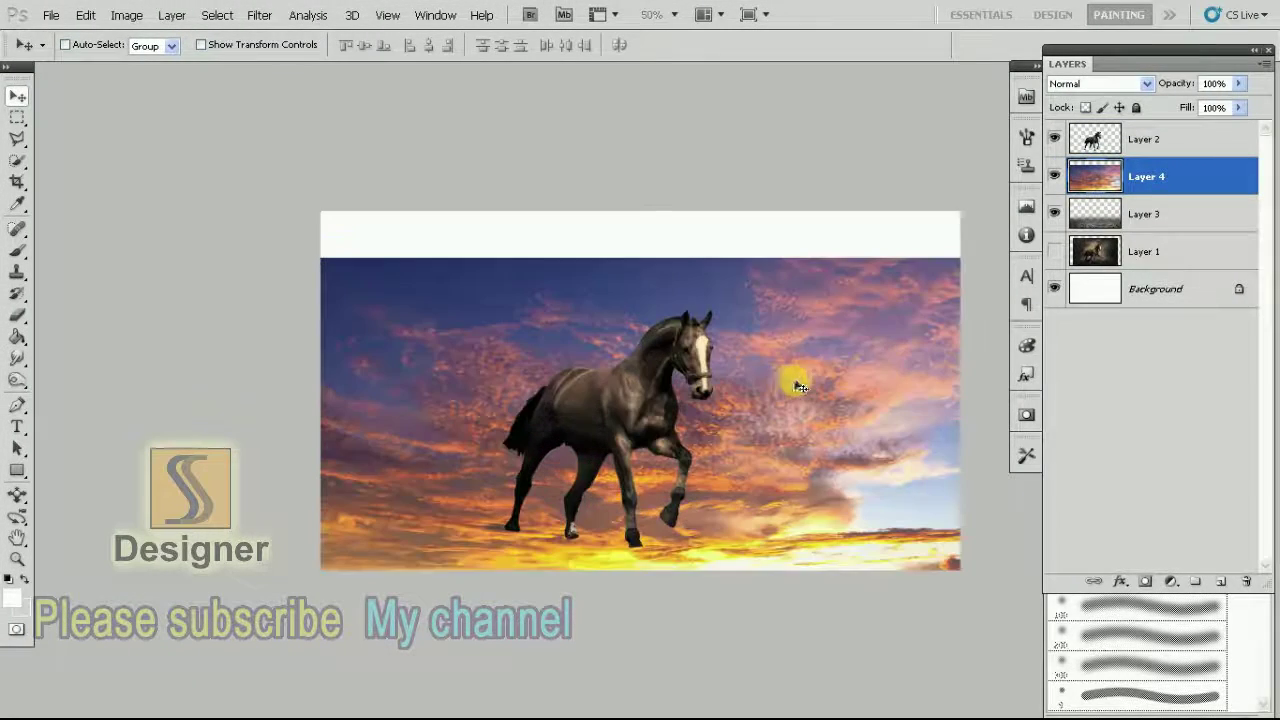
key(ctrl+bracketleft)
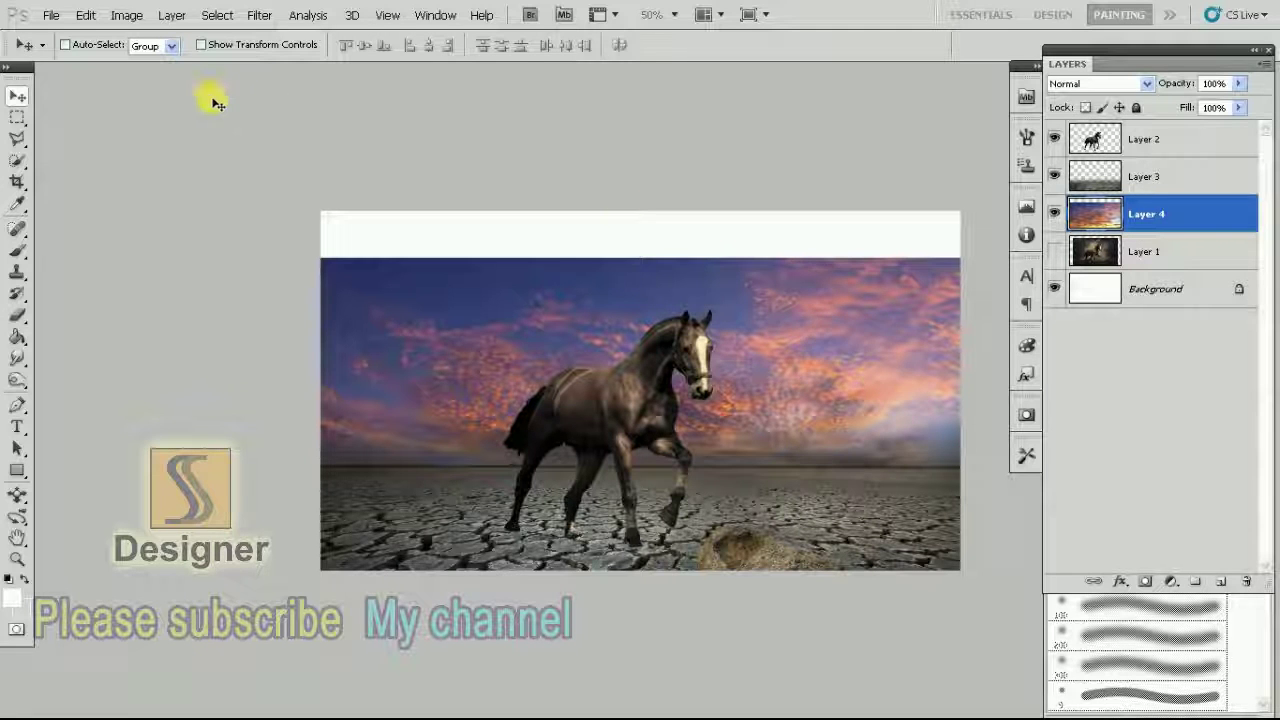
drag(786, 223, 786, 176)
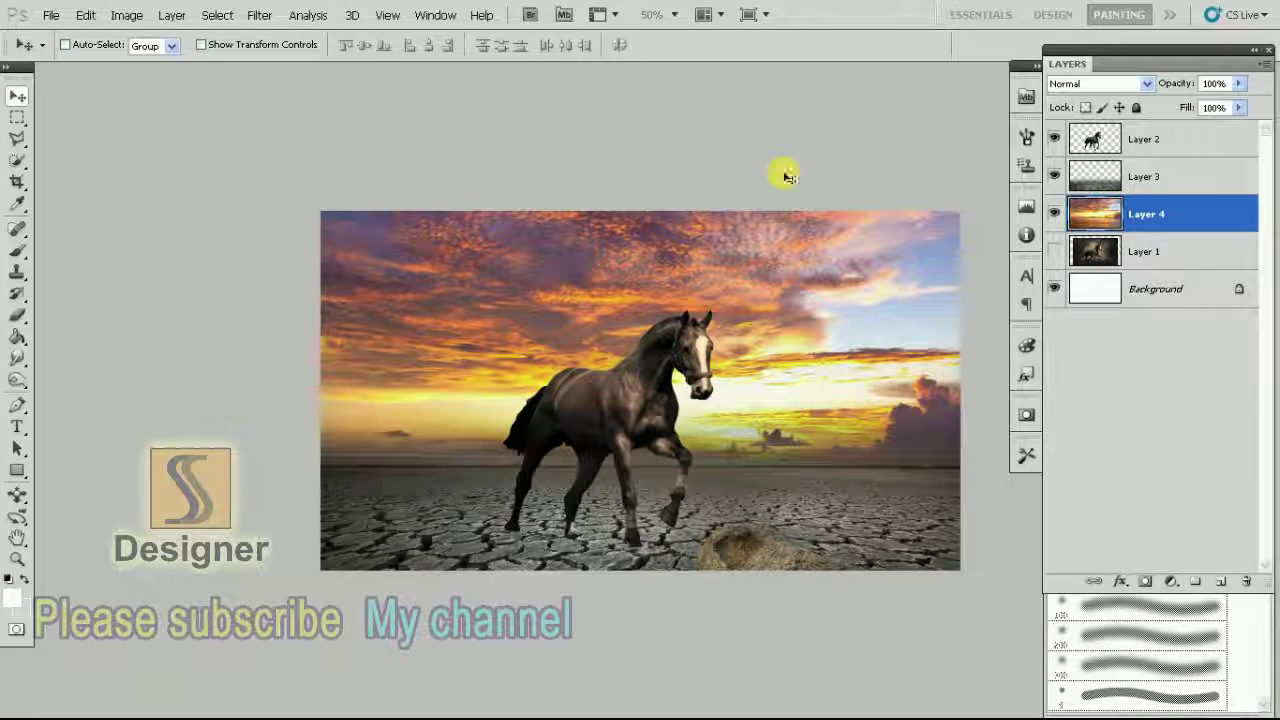
key(ctrl+minus)
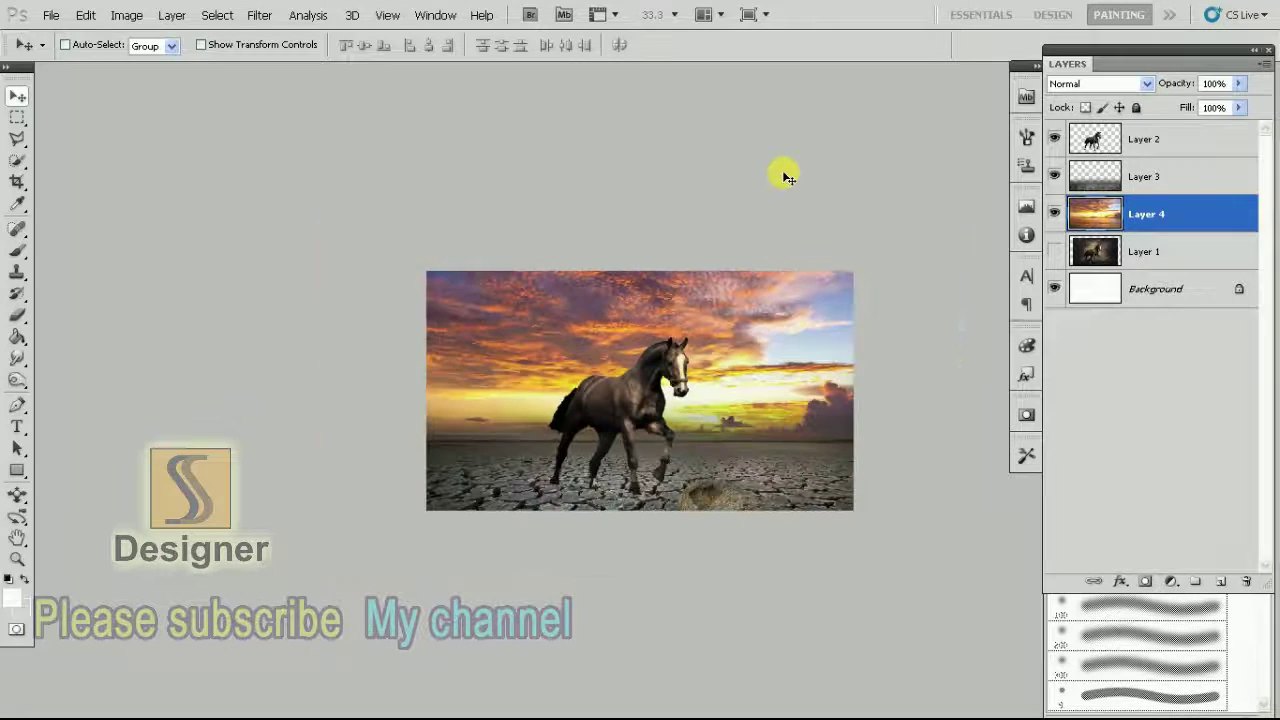
Resize the sunset sky and move it up to reveal the golden glow
key(ctrl+t)
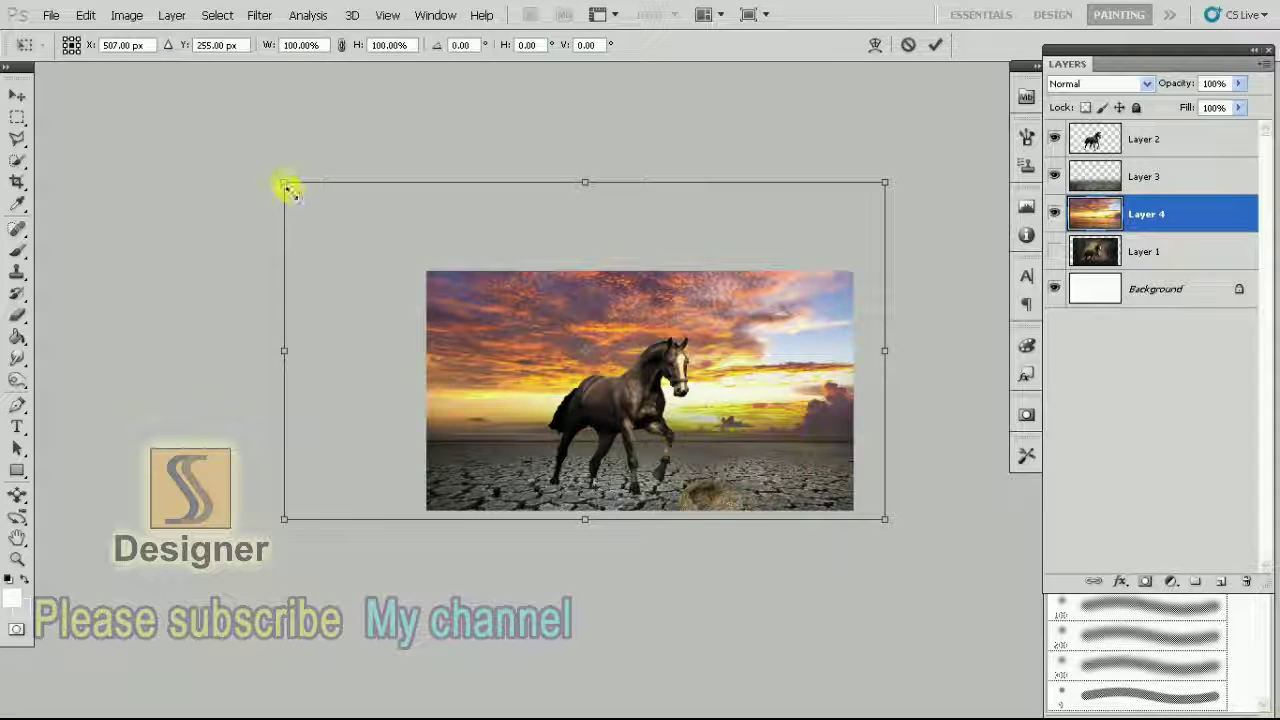
drag(285, 184, 389, 241)
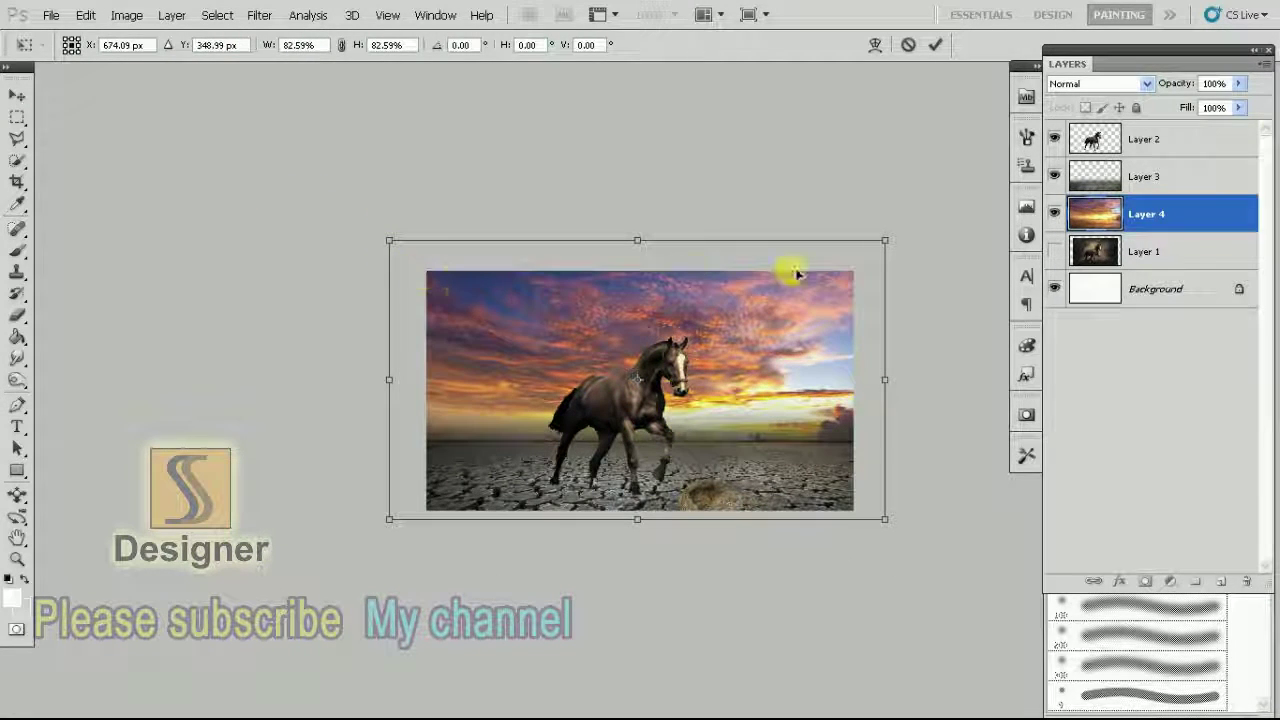
mouse_move(884, 258)
mouse_down()
mouse_move(846, 241)
mouse_move(876, 218)
mouse_up()
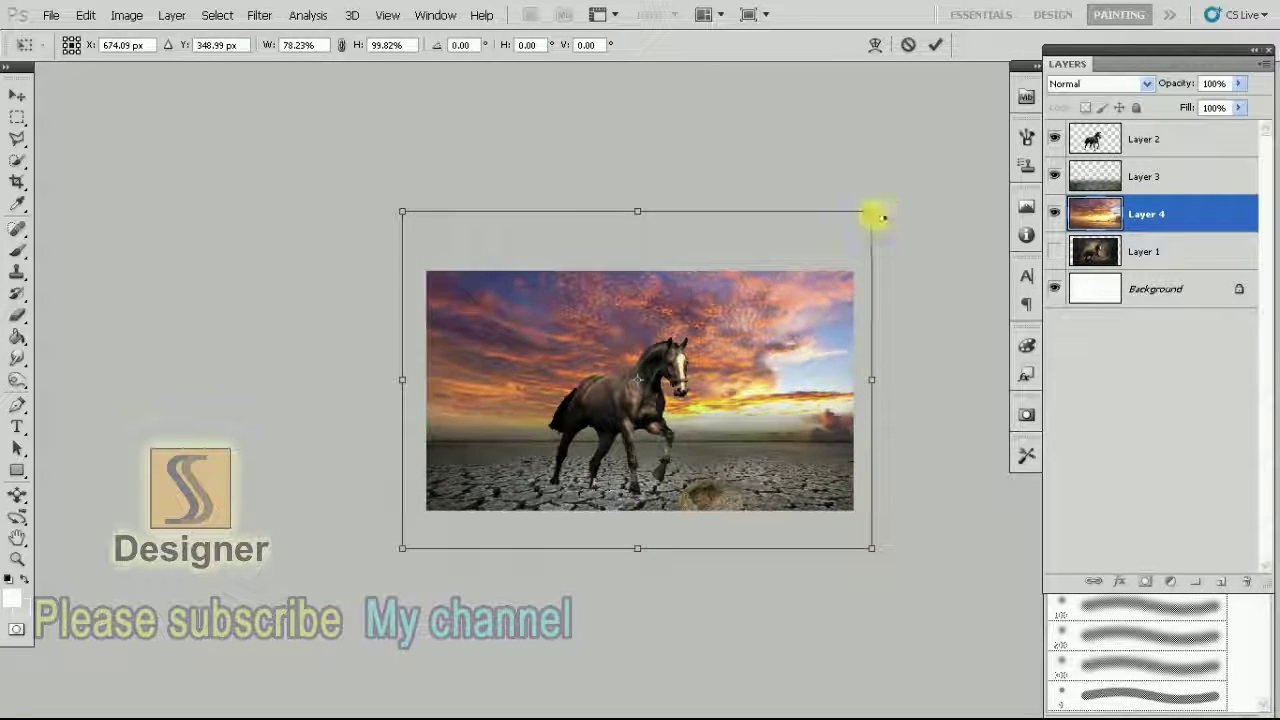
drag(878, 218, 895, 198)
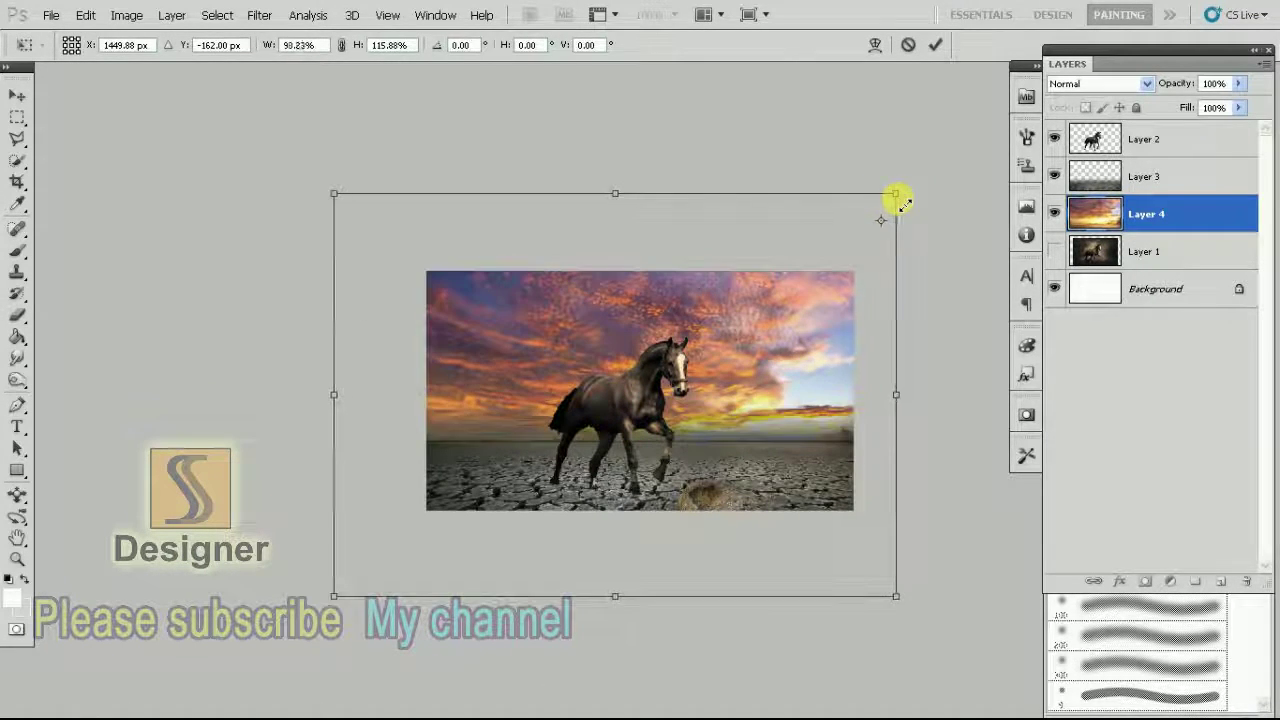
key(Return)
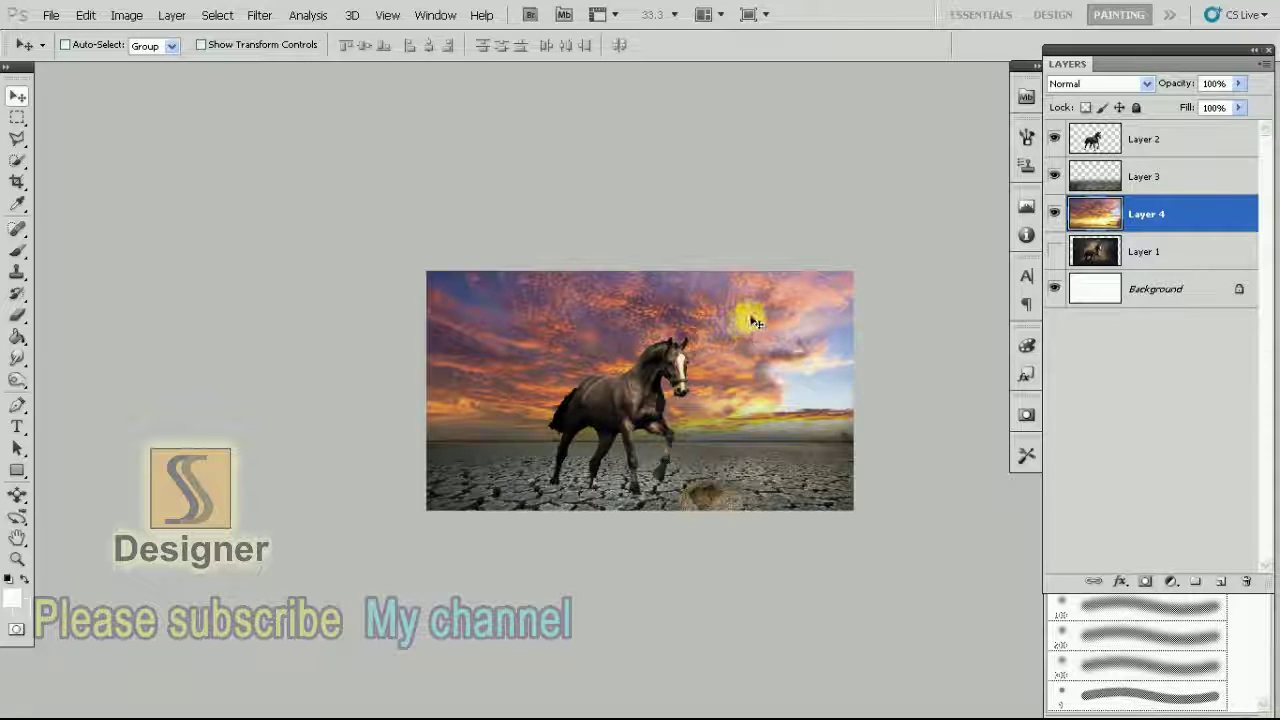
drag(755, 321, 755, 231)
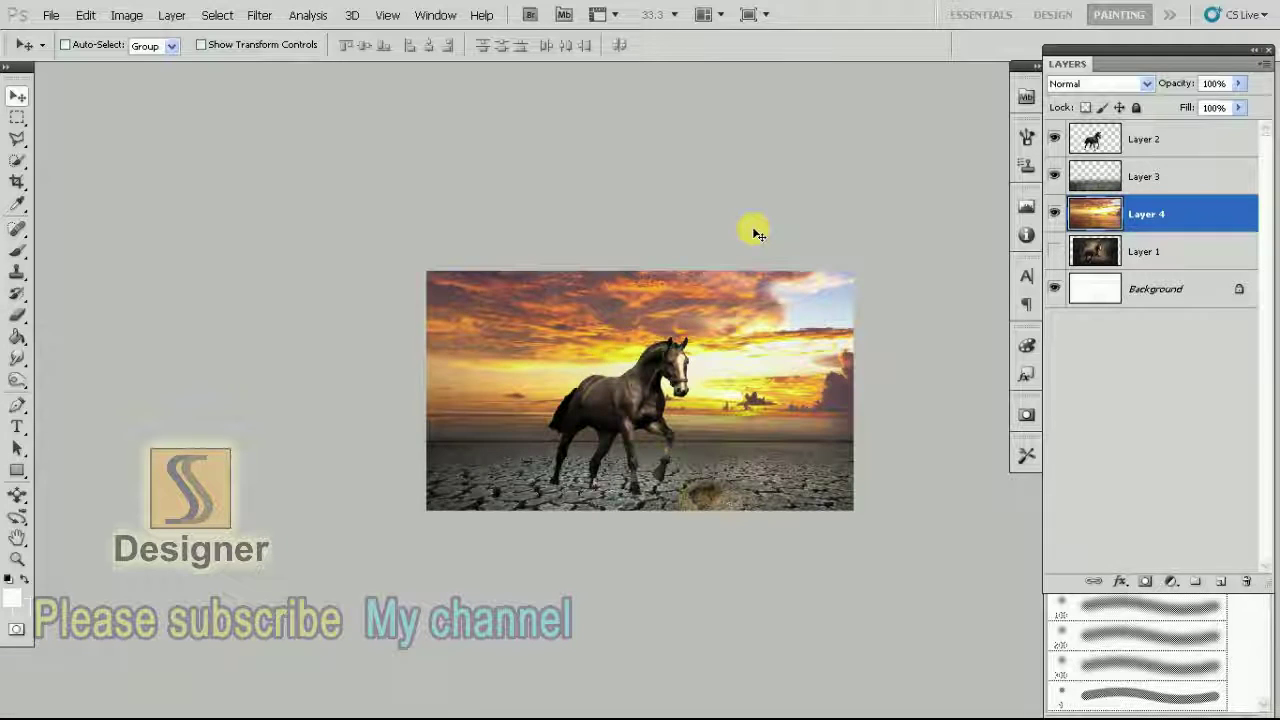
Rescale the sunset sky to about 88%, stretch it taller, and nudge it into final position
key(ctrl+t)
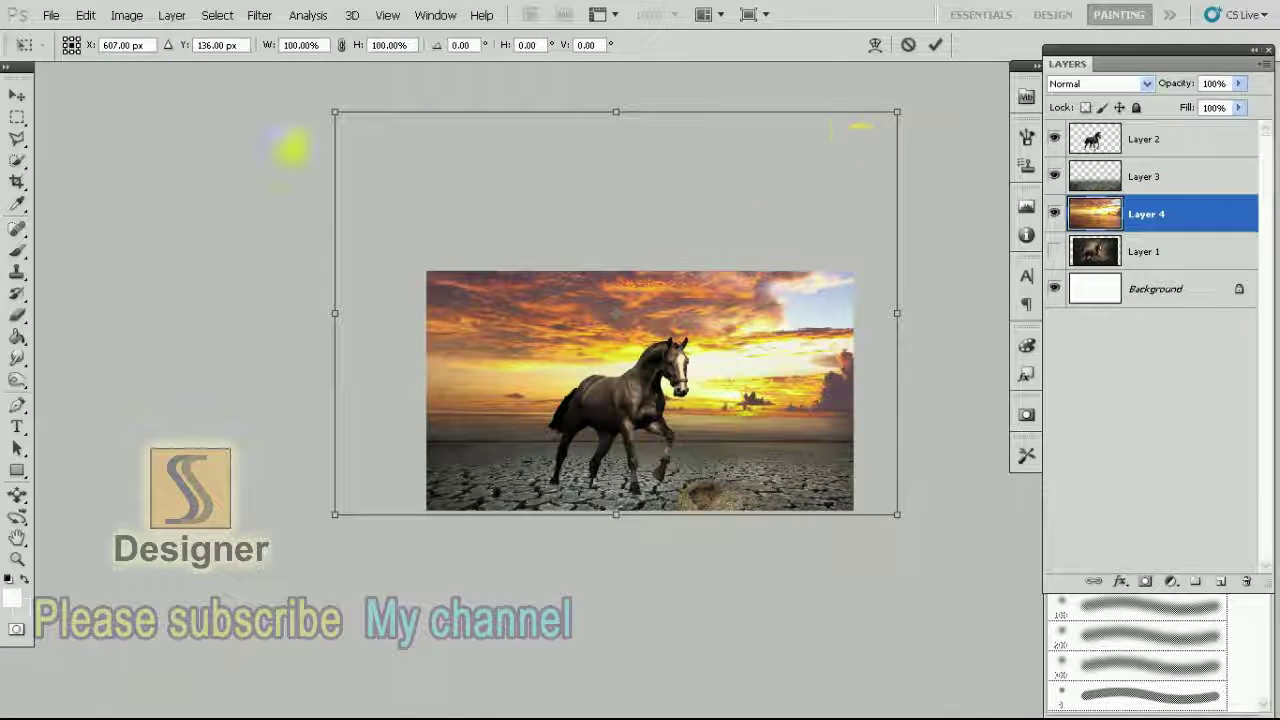
mouse_move(335, 113)
mouse_down()
mouse_move(338, 205)
mouse_move(426, 270)
mouse_up()
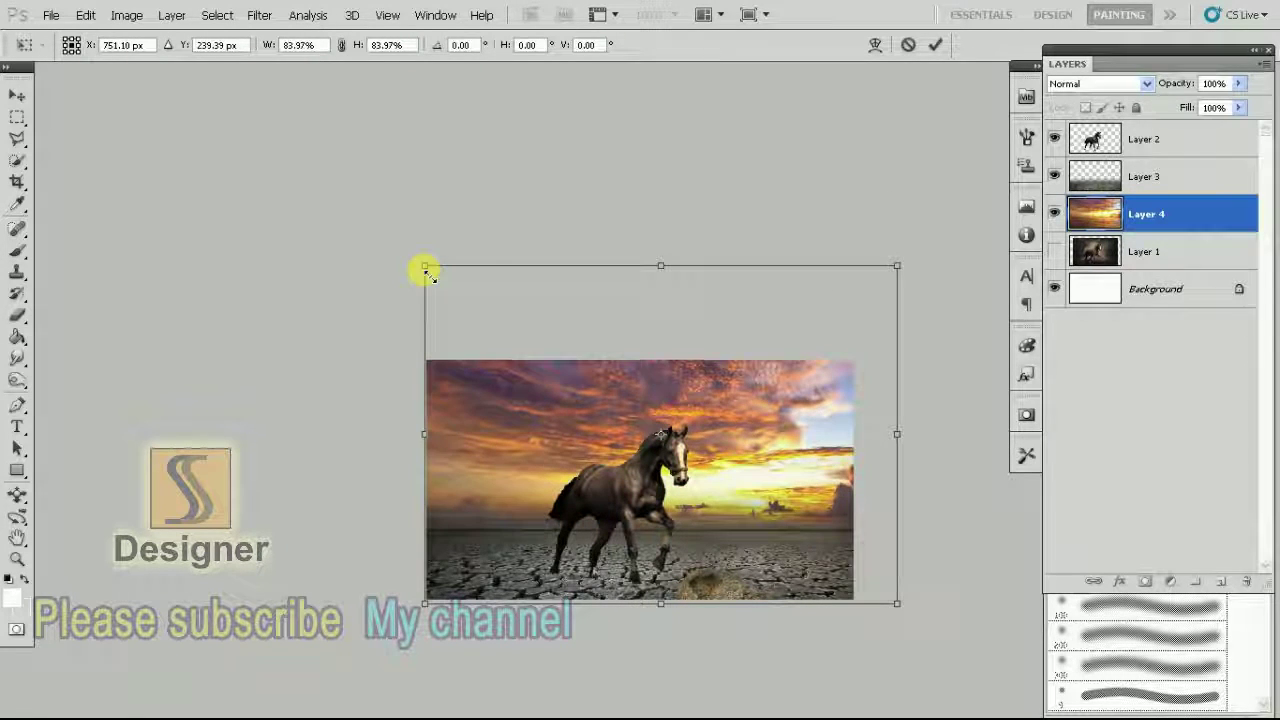
key(ctrl+z)
drag(335, 201, 433, 270)
key(ctrl+z)
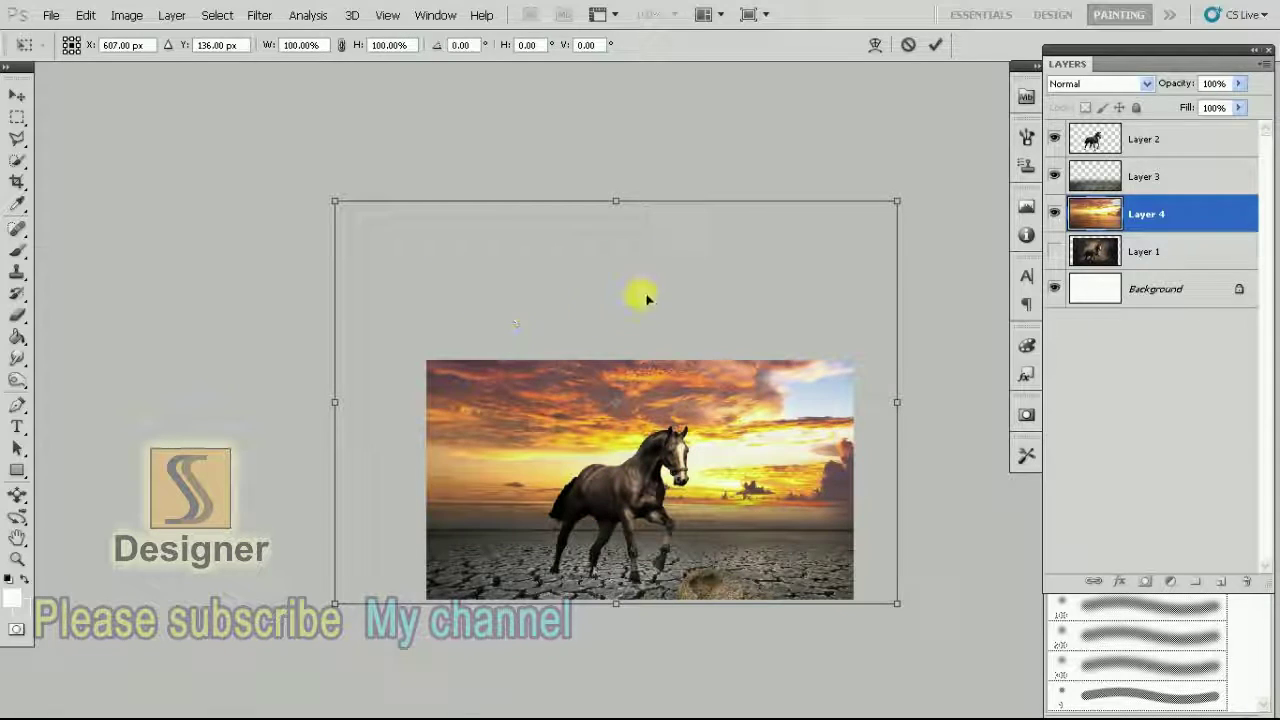
drag(337, 202, 403, 249)
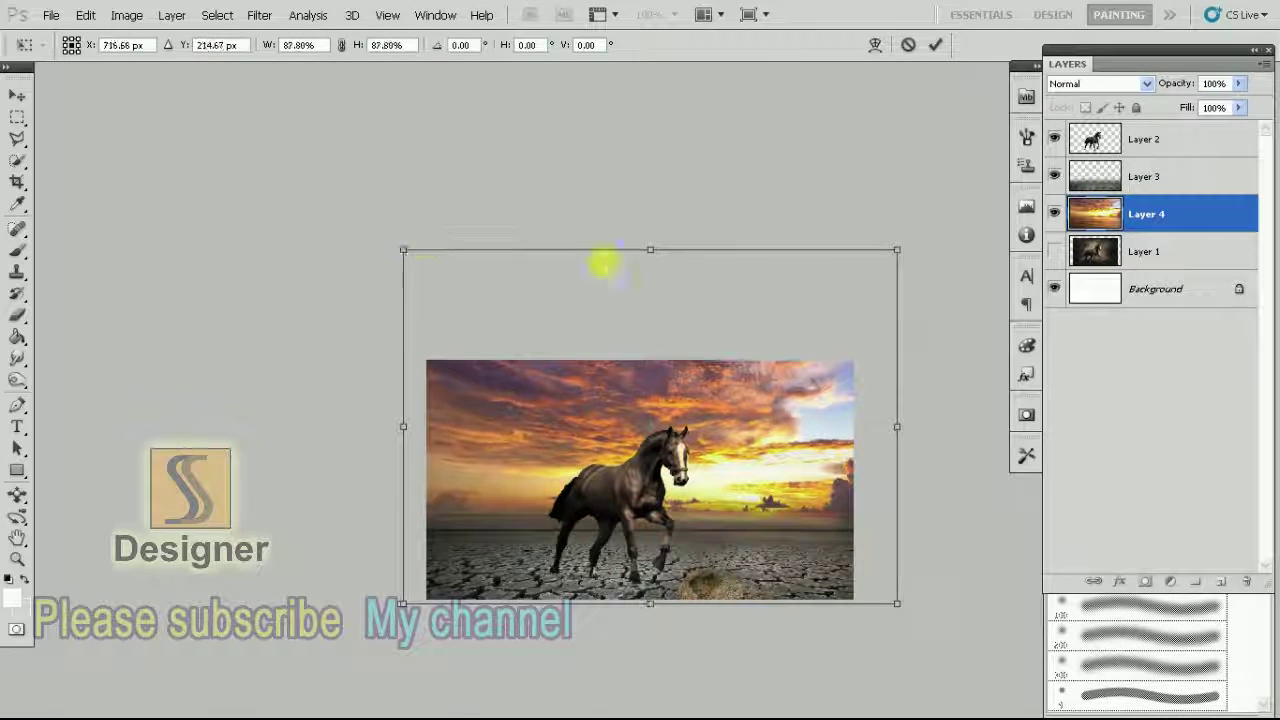
drag(706, 254, 700, 227)
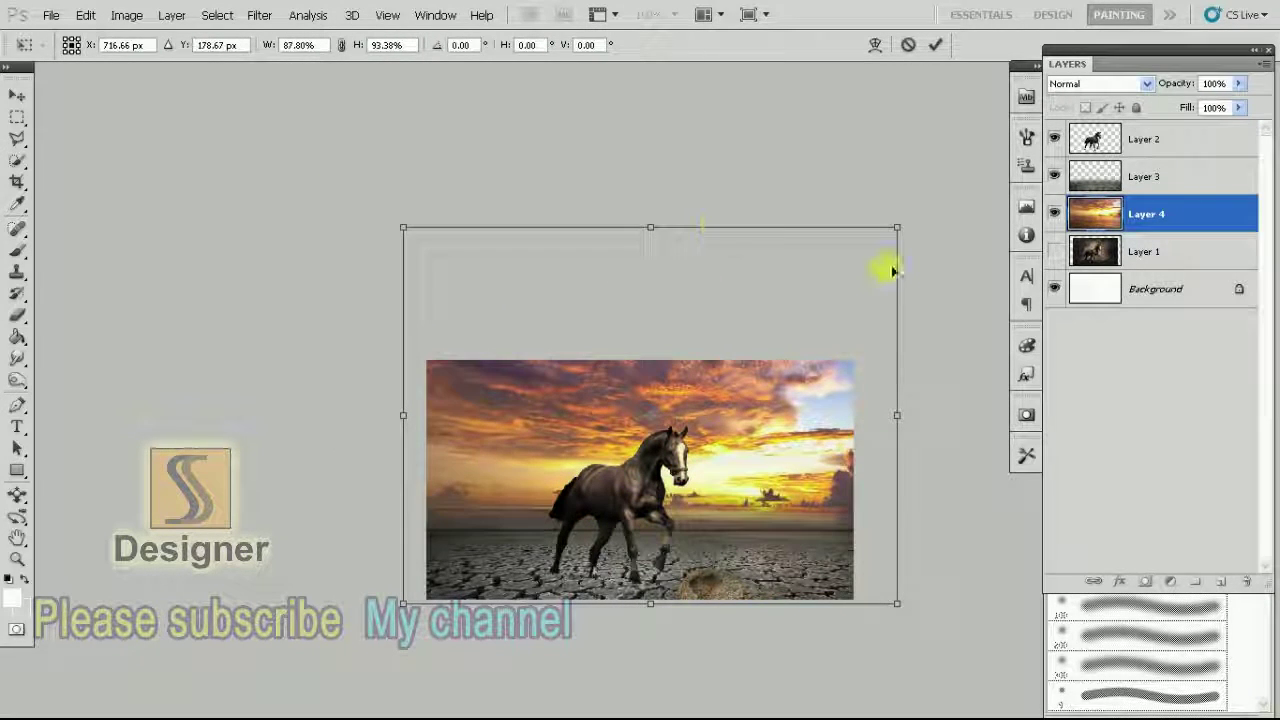
drag(903, 283, 896, 284)
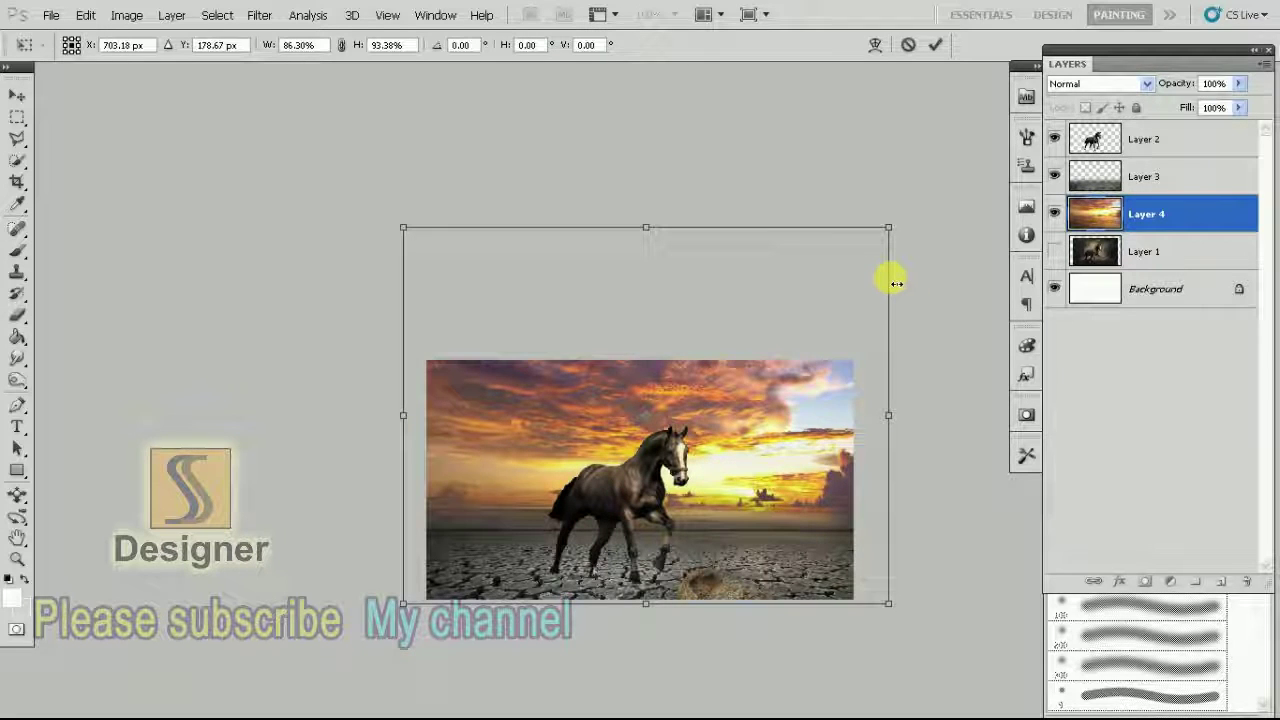
key(shift+Left)
key(Up)
key(Up)
key(Up)
key(Left)
key(Left)
key(Left)
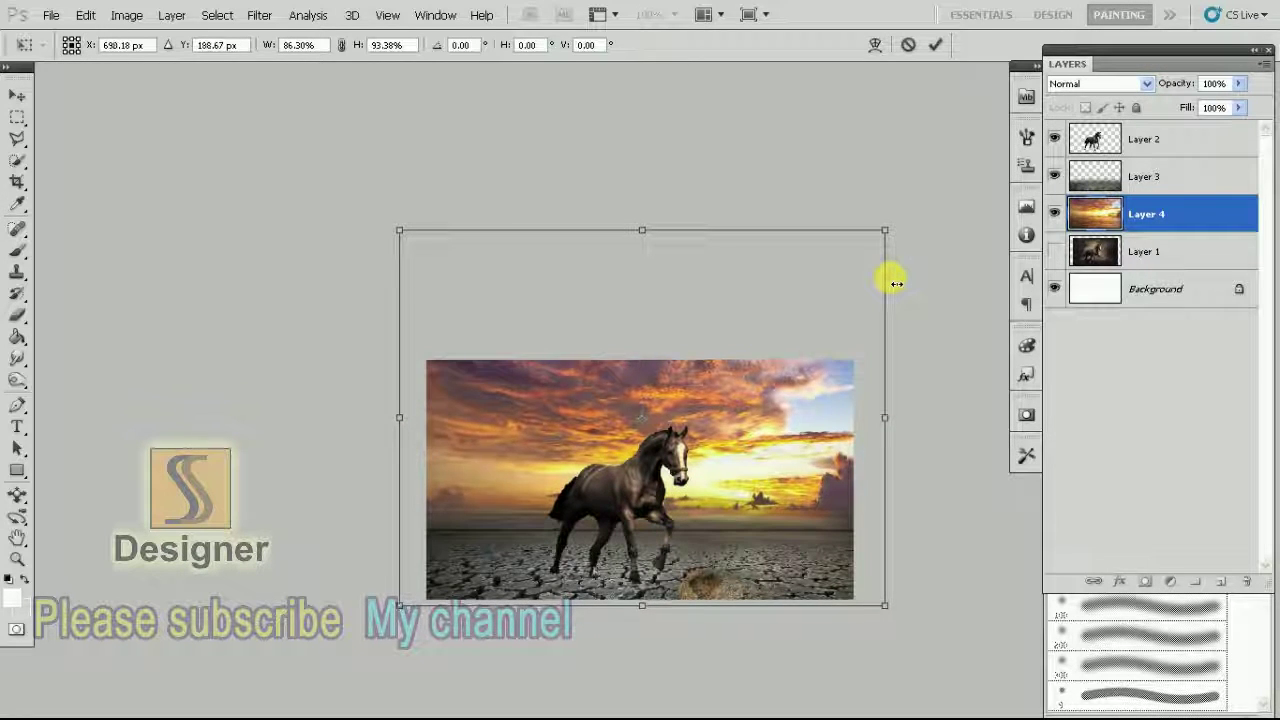
click(935, 44)
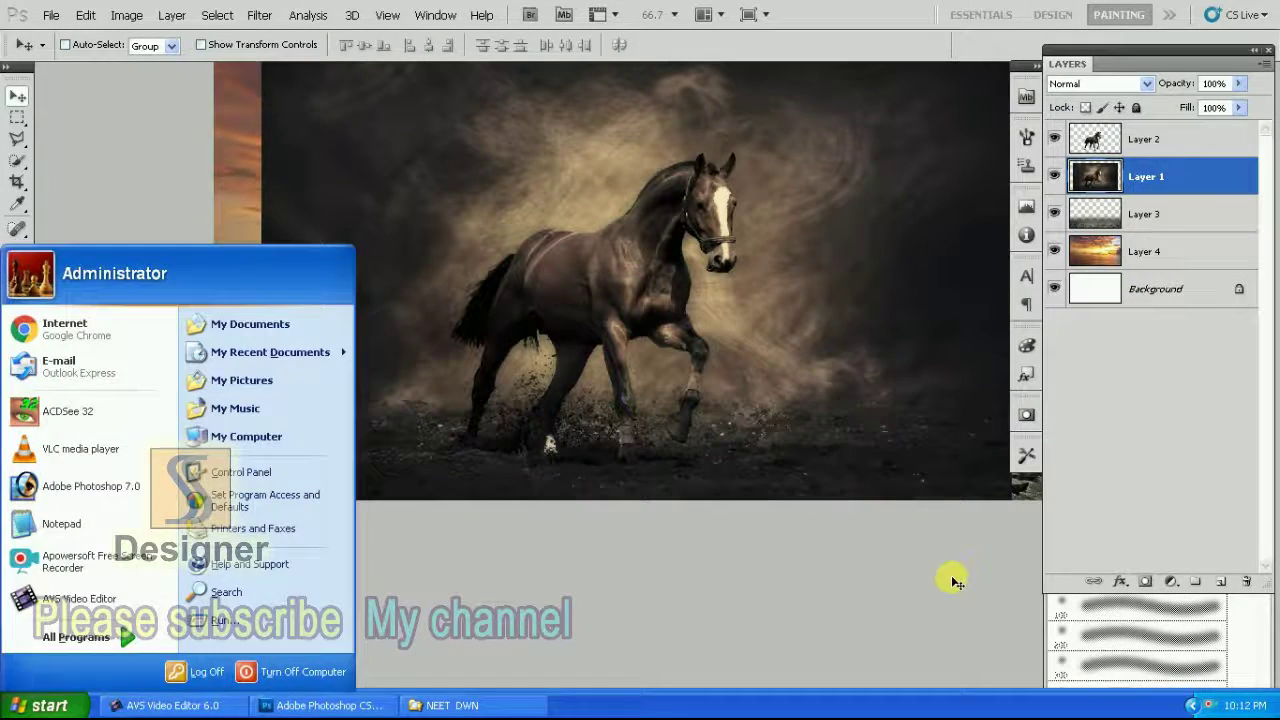
Add a black mask to Layer 1 and set a 200 px brush with black foreground
alt+click(1146, 582)
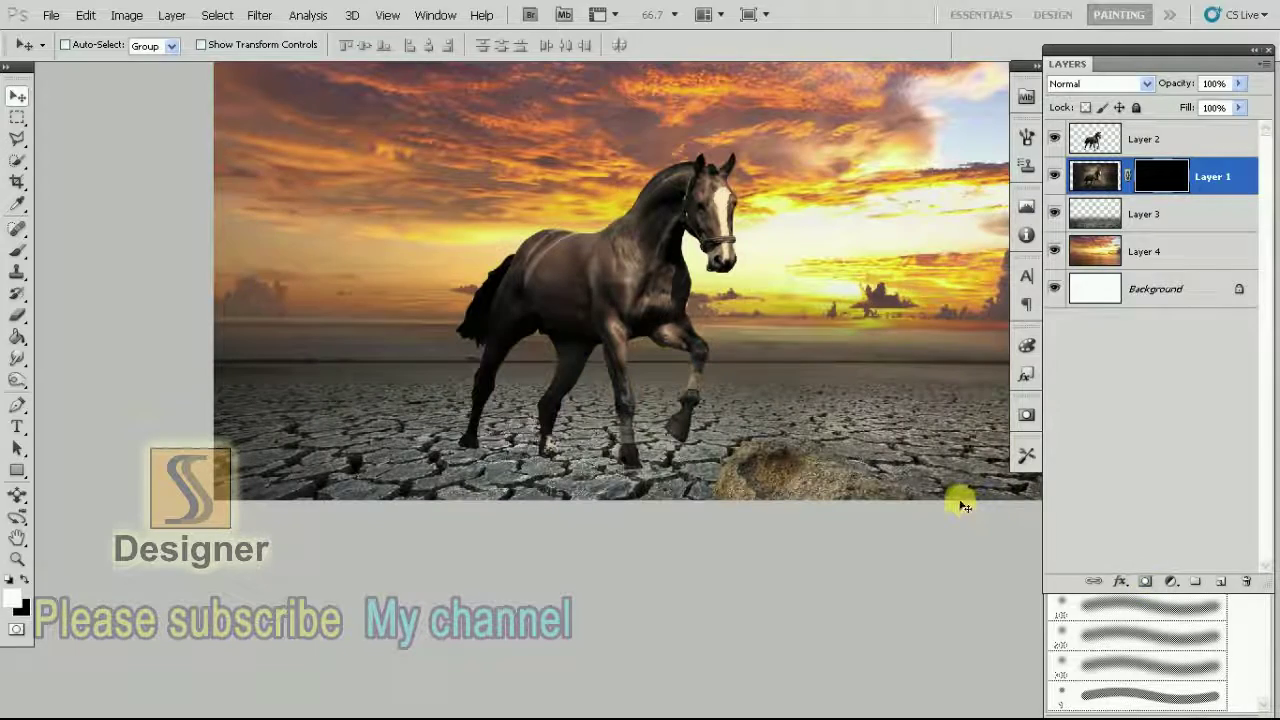
click(17, 315)
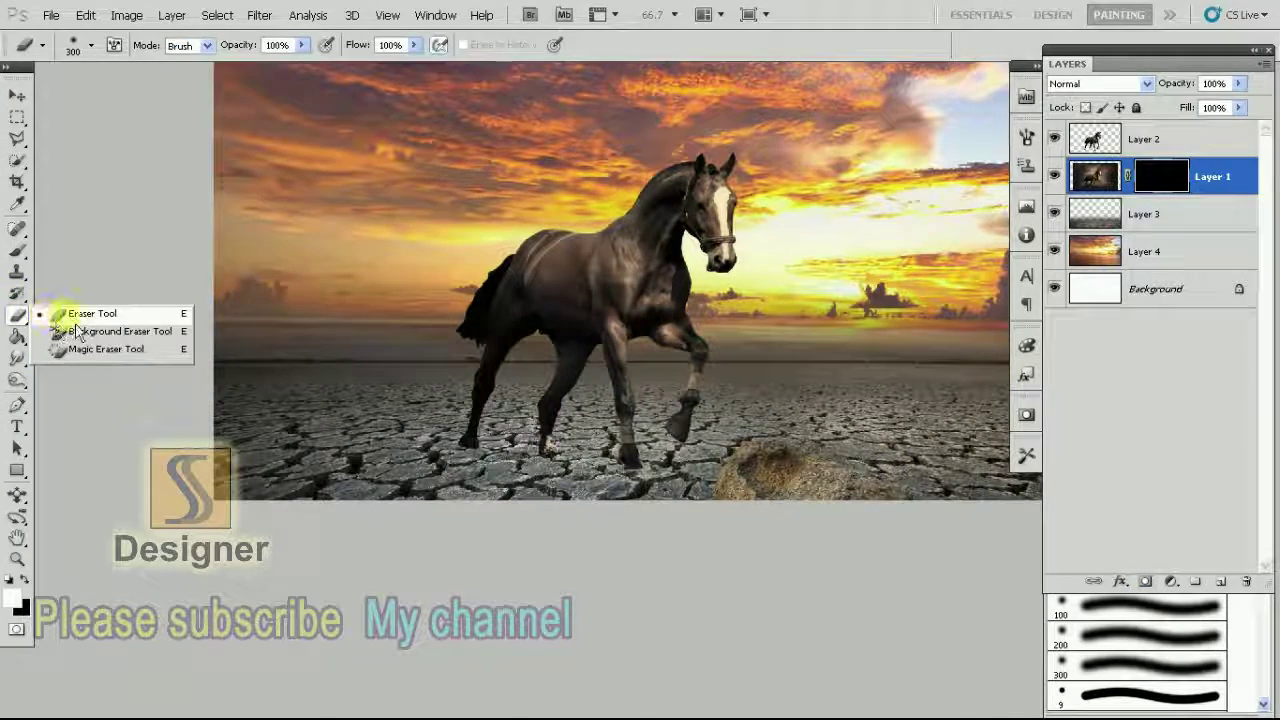
click(62, 309)
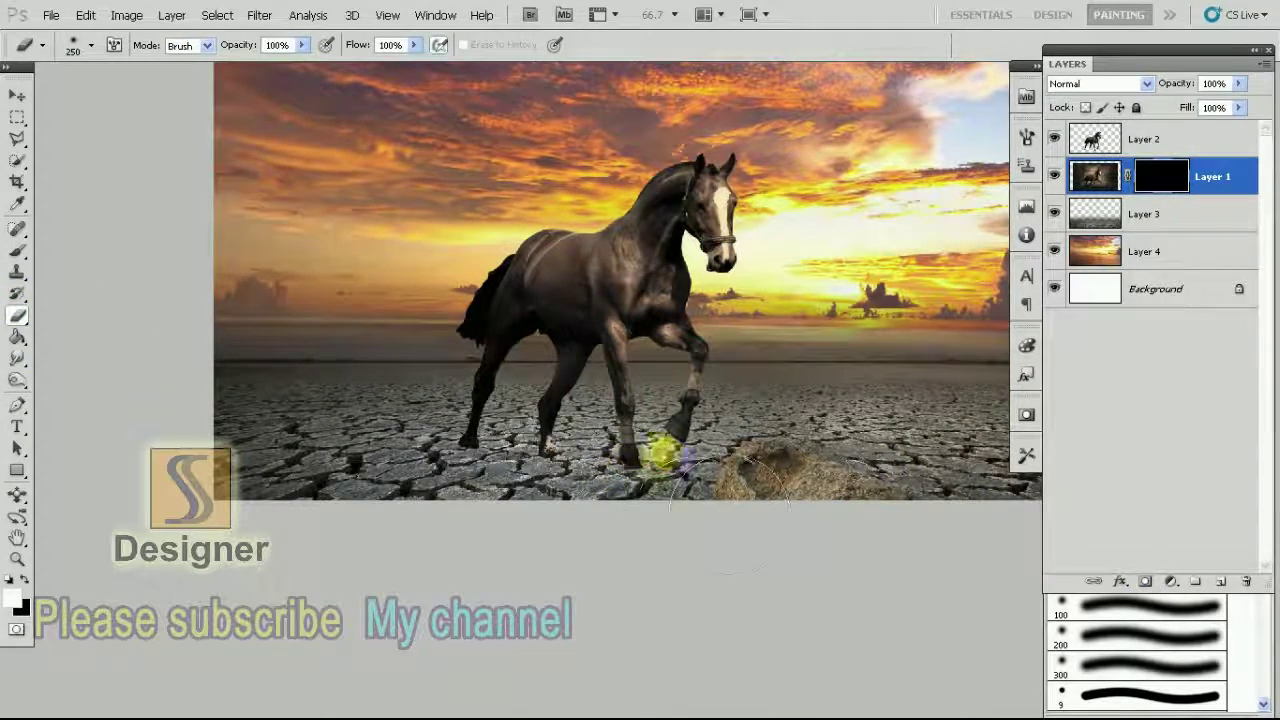
key(bracketleft)
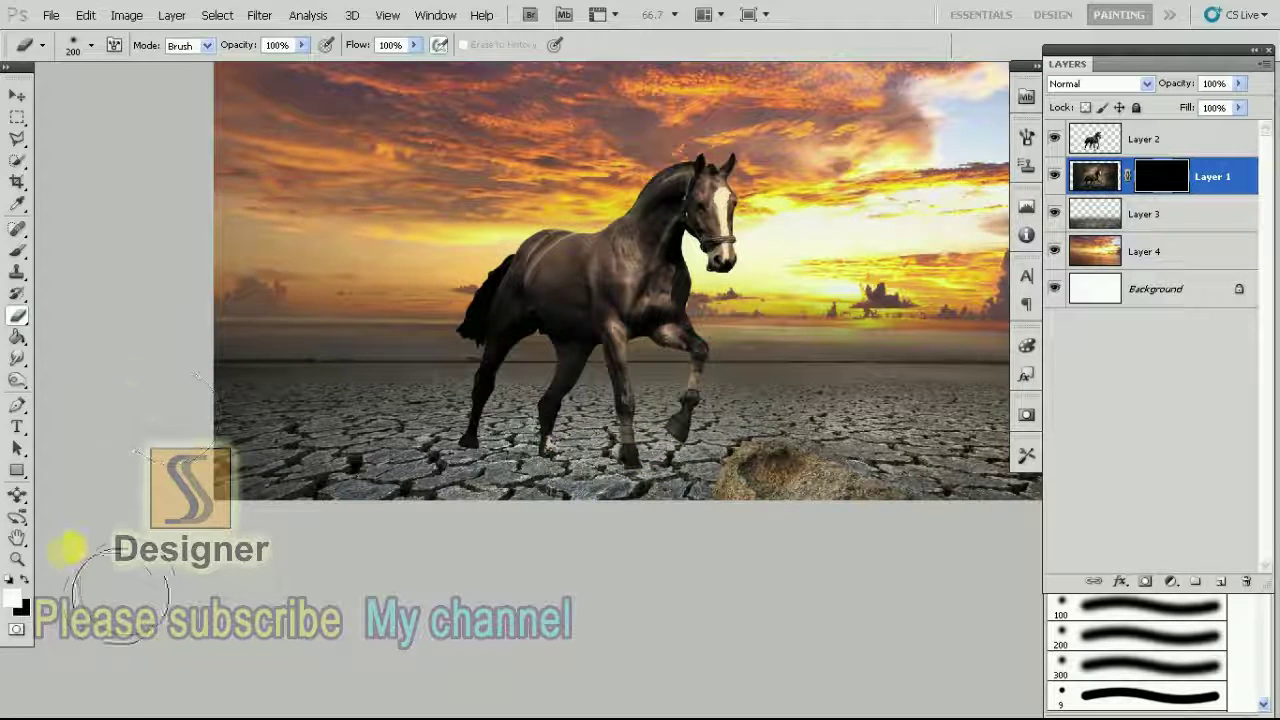
key(x)
Paint dark shadow from the horse's hooves toward the sand mound, then target Layer 1's image
mouse_move(669, 449)
mouse_down()
mouse_move(451, 434)
mouse_move(685, 459)
mouse_up()
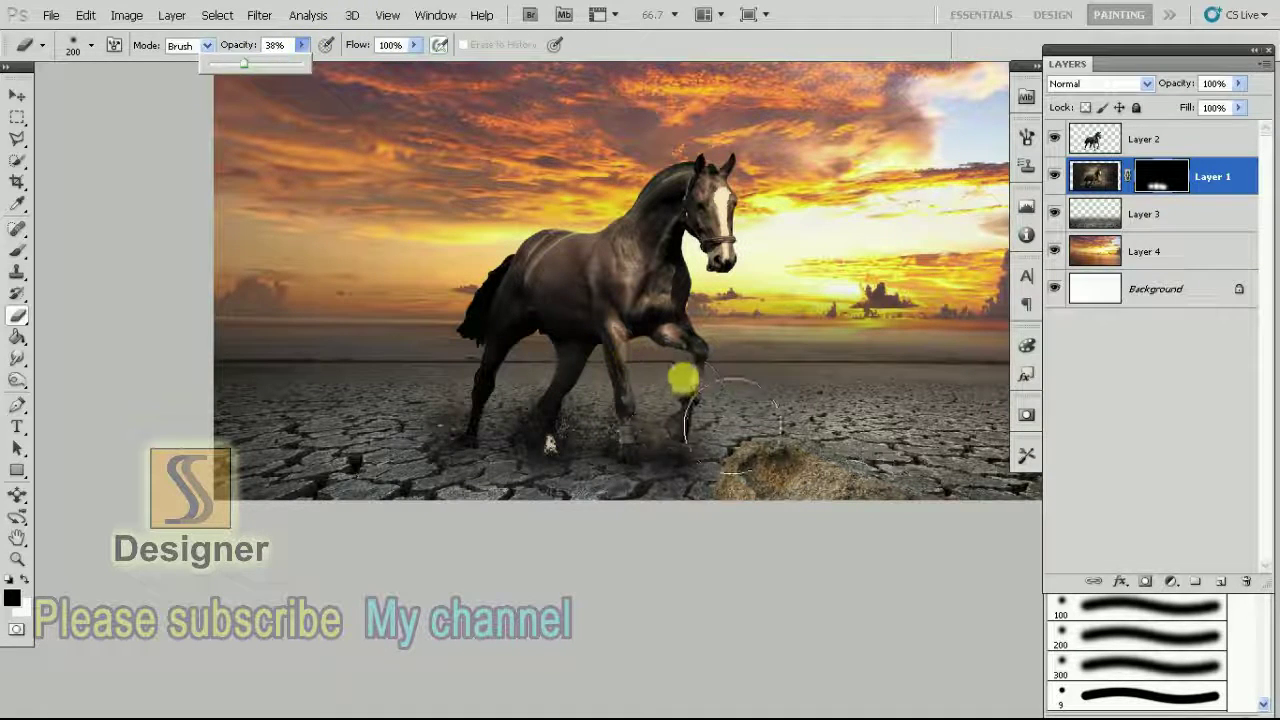
key(bracketleft)
key(bracketleft)
key(bracketleft)
mouse_move(498, 442)
mouse_down()
mouse_move(868, 457)
mouse_move(448, 446)
mouse_move(781, 460)
mouse_move(851, 449)
mouse_move(720, 429)
mouse_move(620, 461)
mouse_up()
key(bracketright)
key(bracketright)
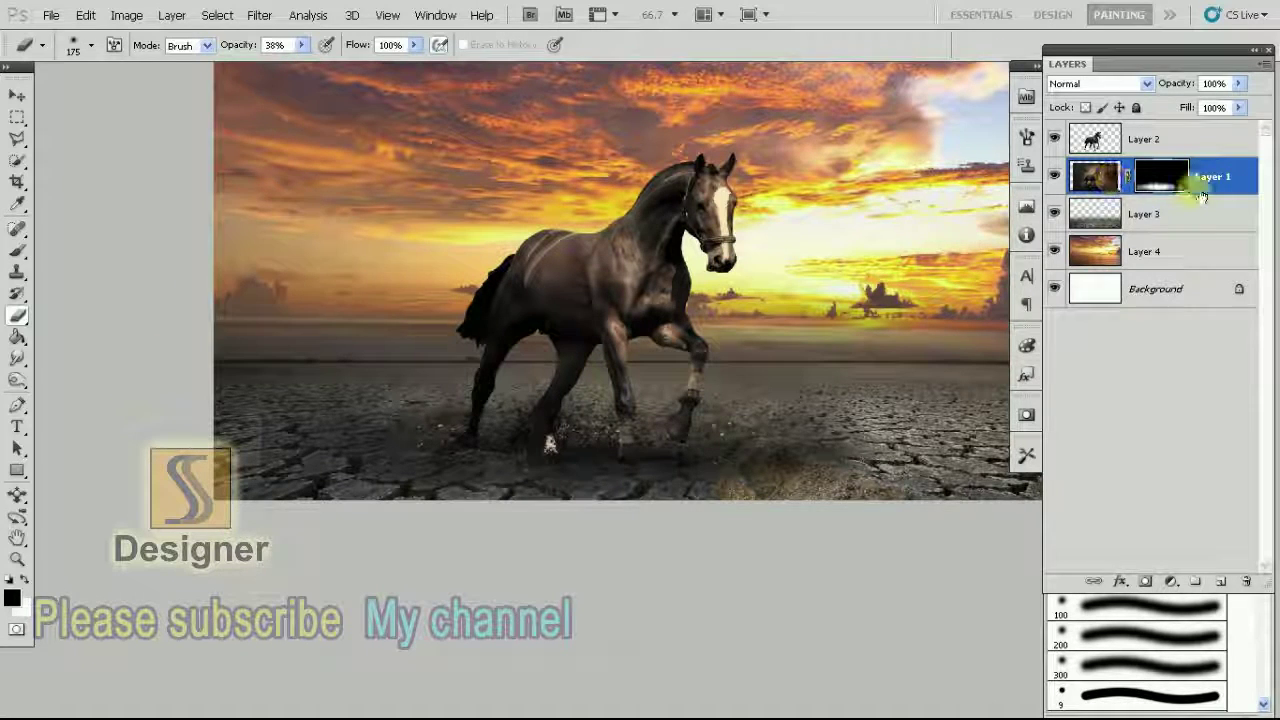
click(1096, 178)
Fit the image to the window and paint more shadow into Layer 1's mask
click(18, 96)
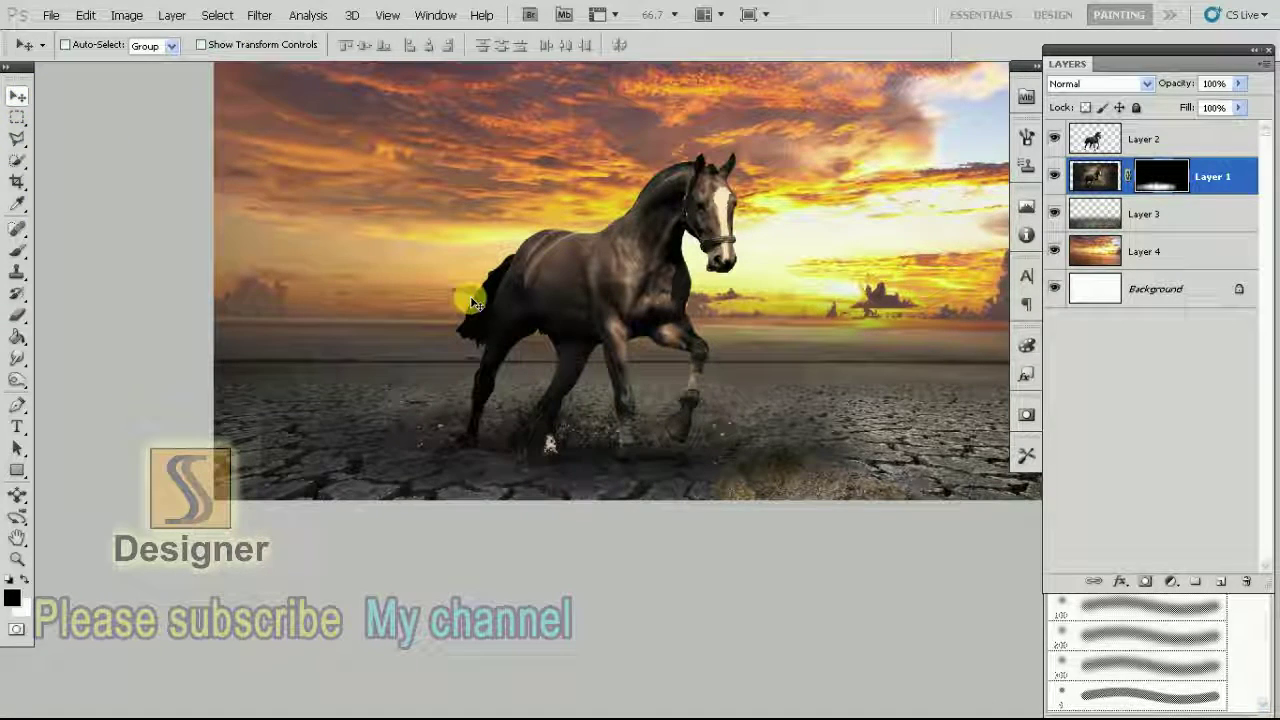
right_click(752, 362)
click(772, 368)
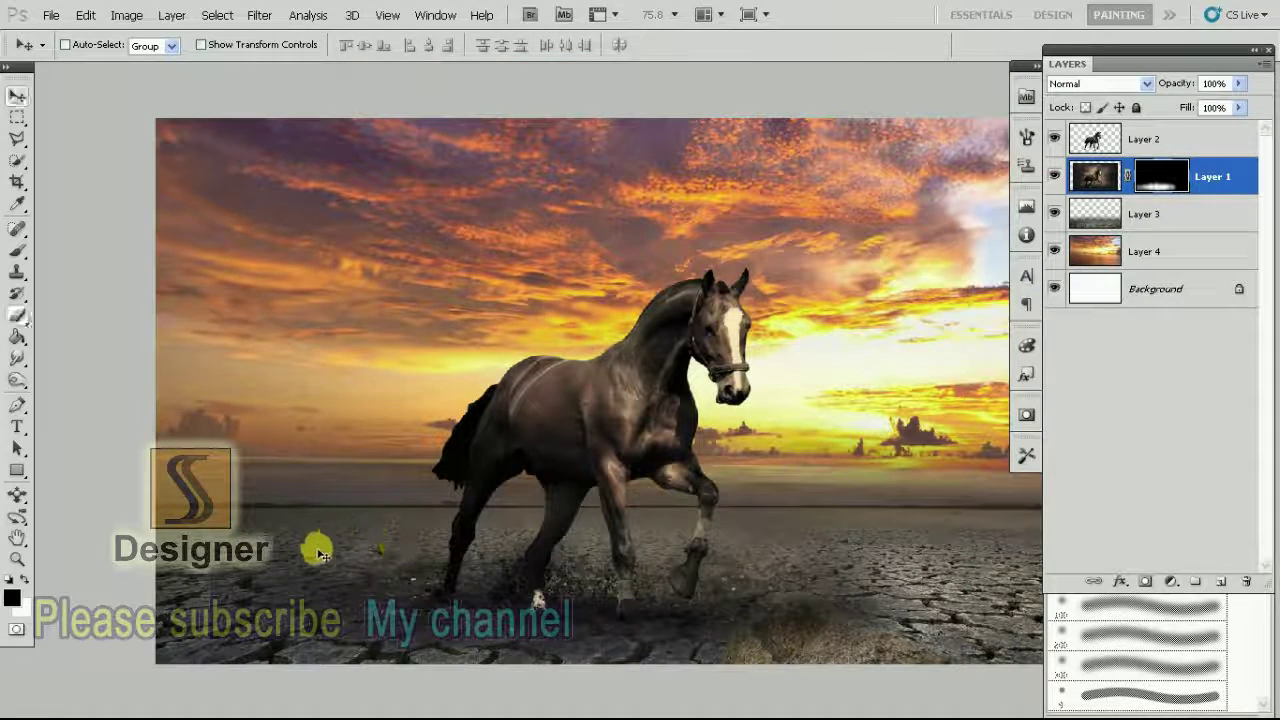
key(b)
drag(193, 604, 163, 580)
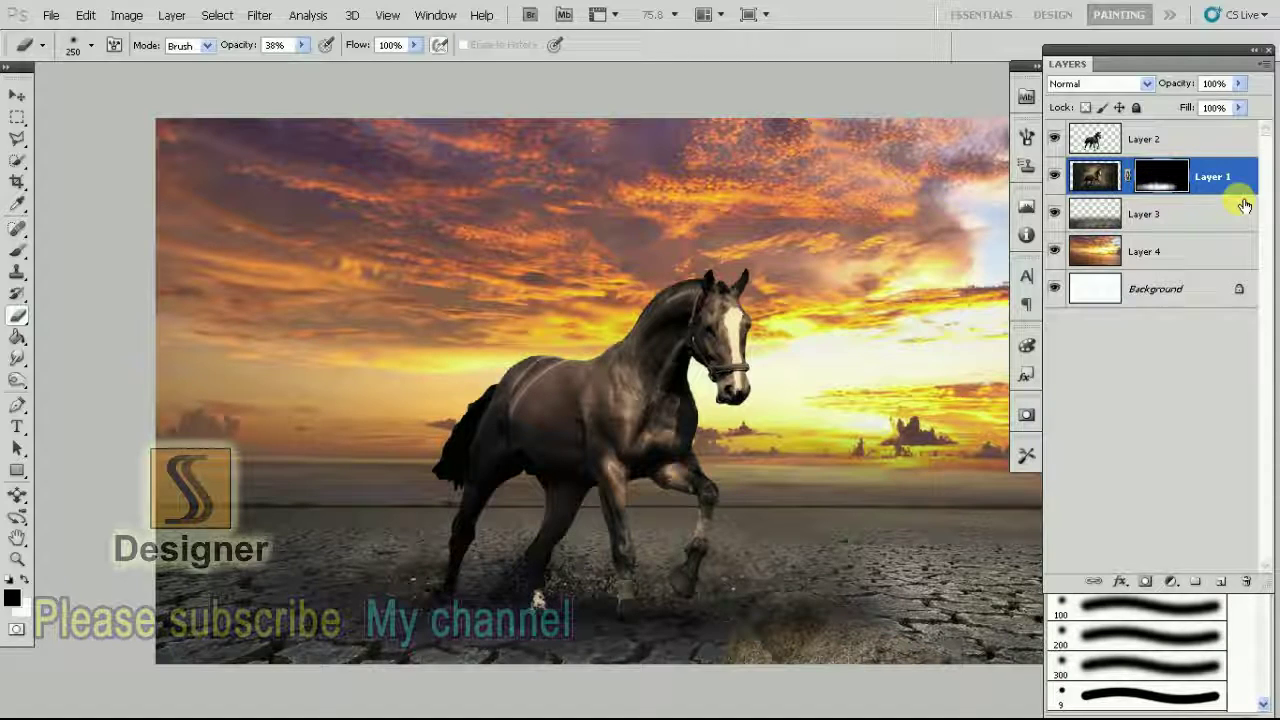
Apply Layer 1's mask permanently
right_click(1165, 182)
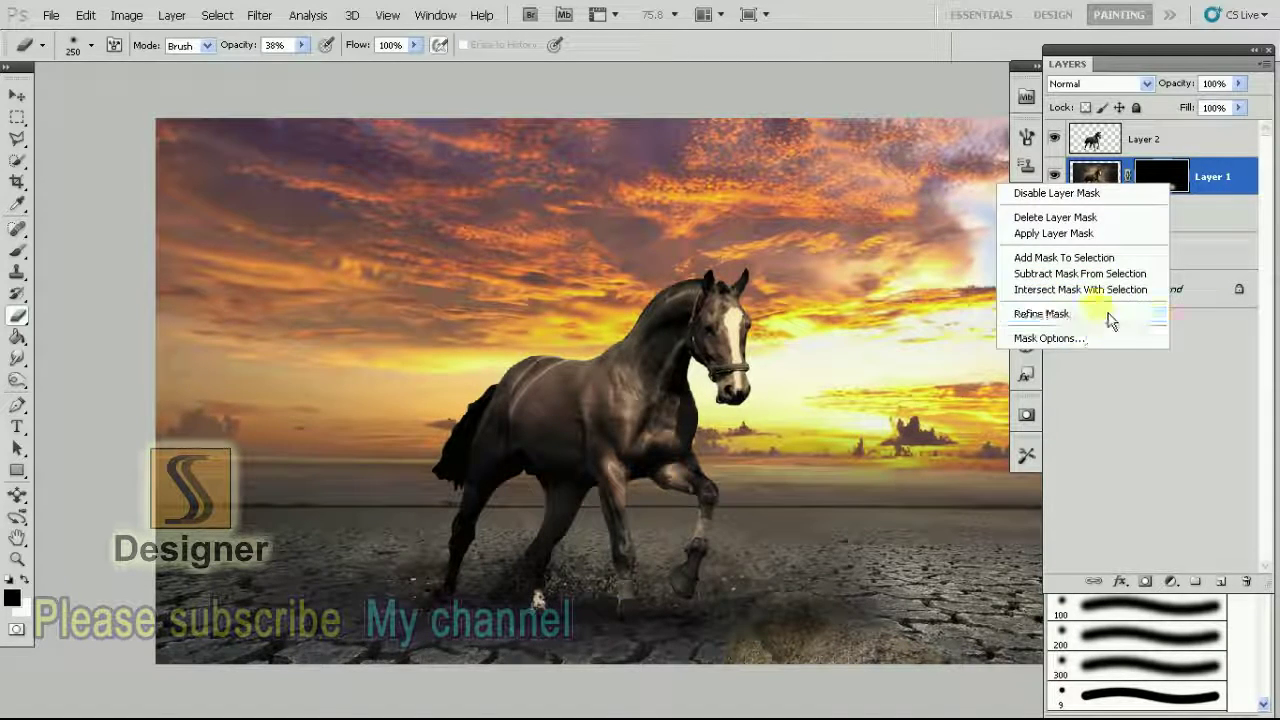
click(1117, 233)
click(208, 597)
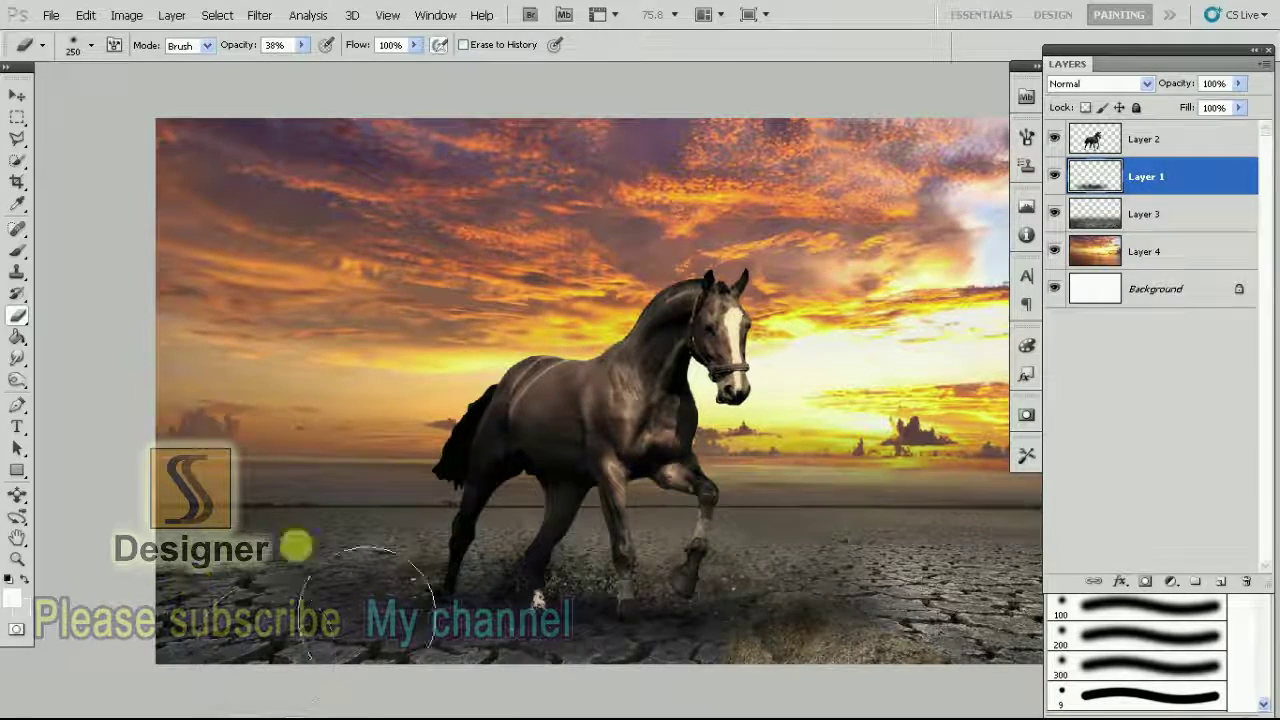
key(ctrl+minus)
Lightly erase the dark ground at the lower right with the Eraser at 23% opacity
drag(897, 635, 627, 270)
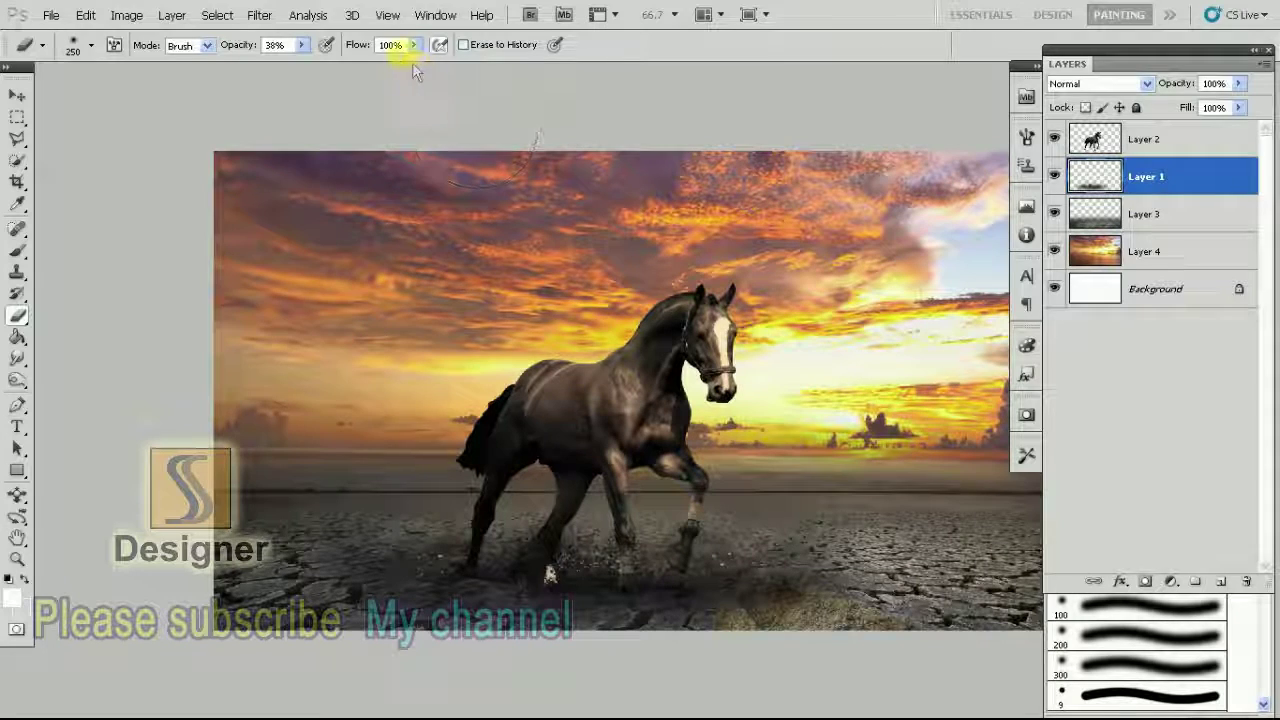
click(301, 45)
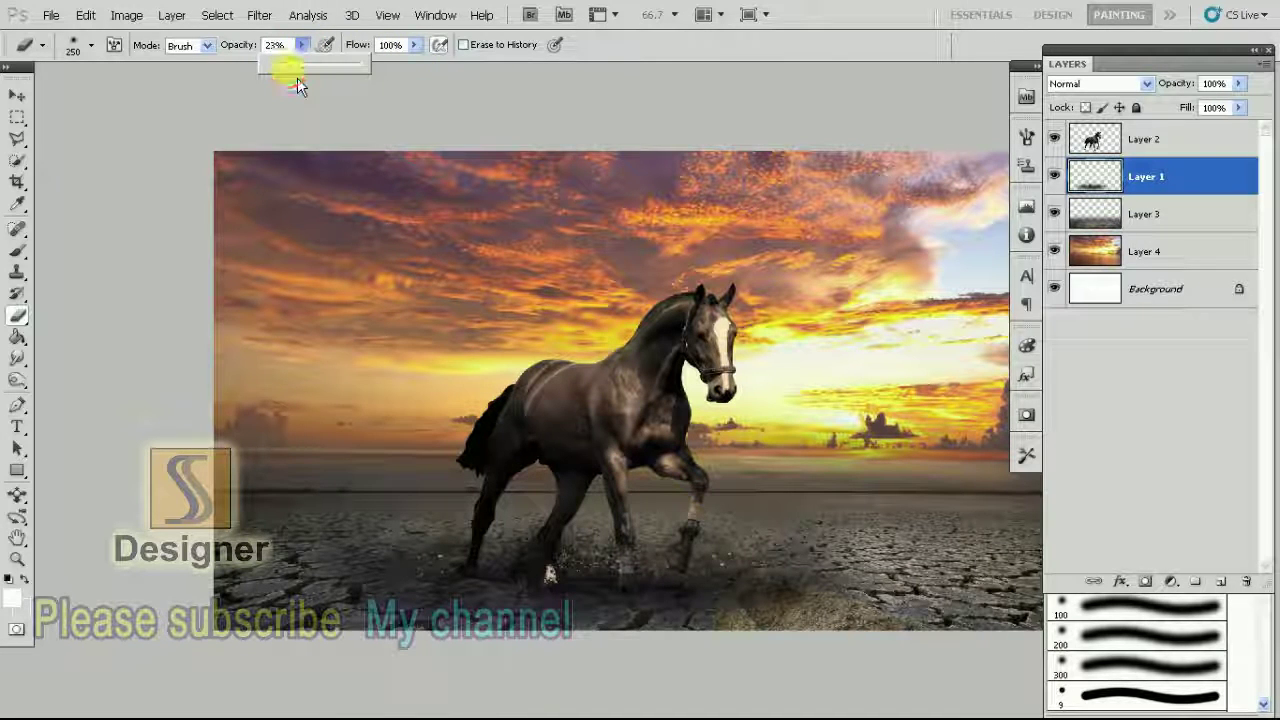
click(830, 540)
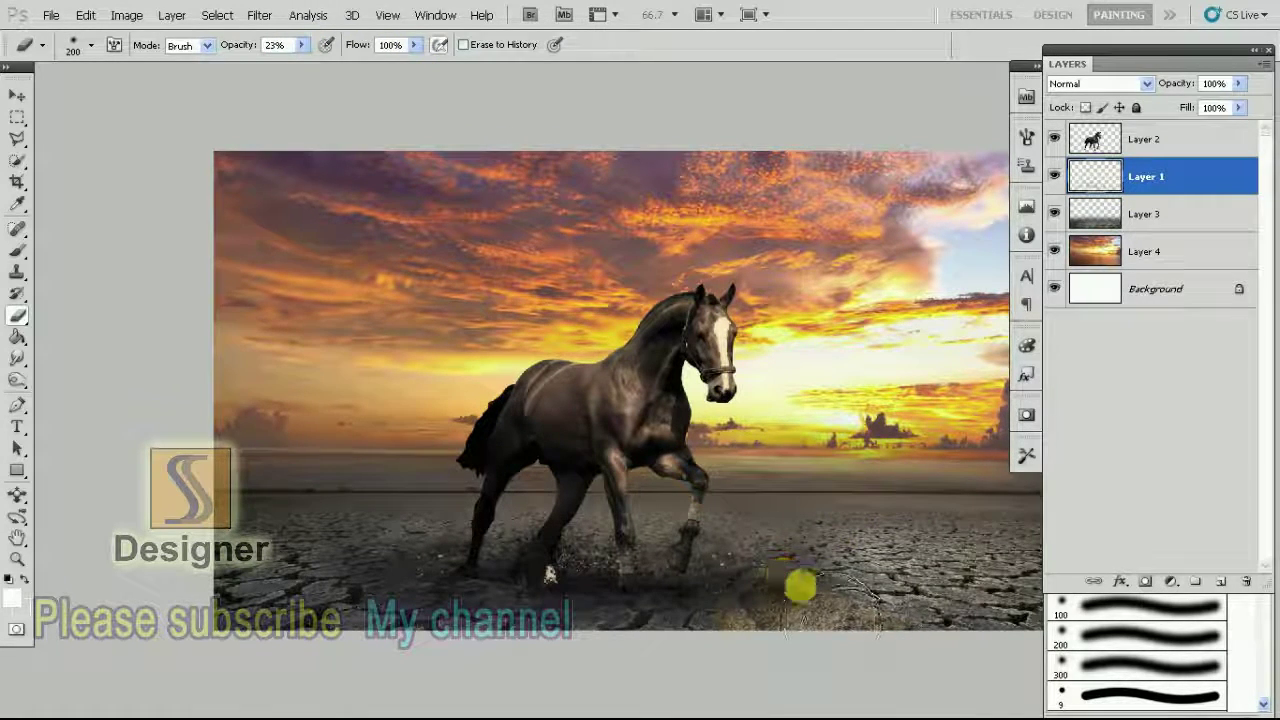
drag(800, 583, 801, 594)
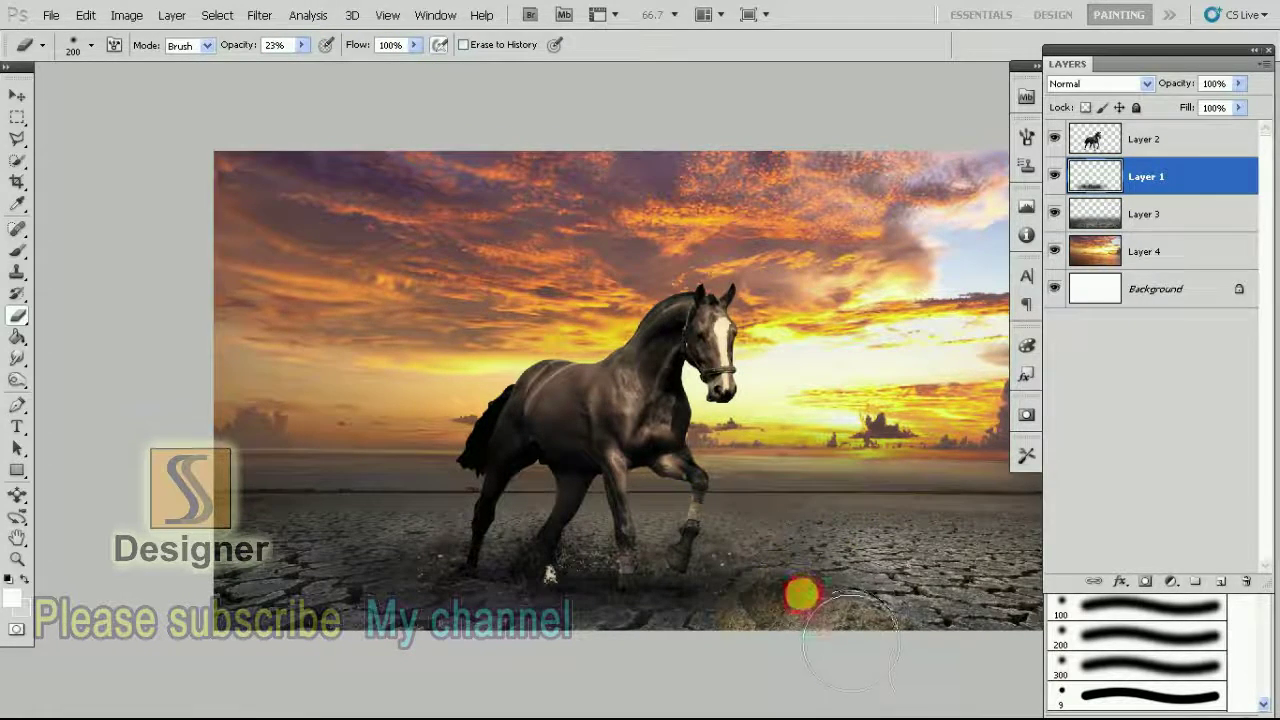
click(17, 95)
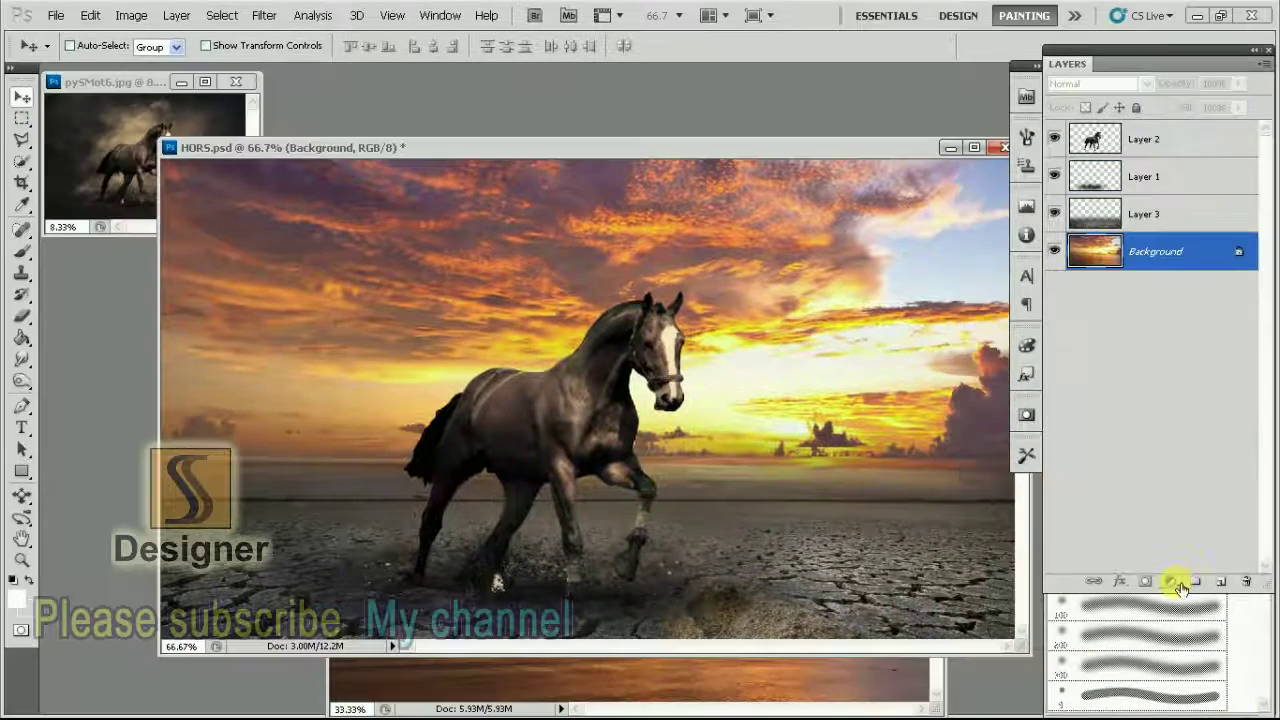
Add a Curves 1 adjustment above Background, pulling the highlights down to map input 252 to 81
click(1172, 583)
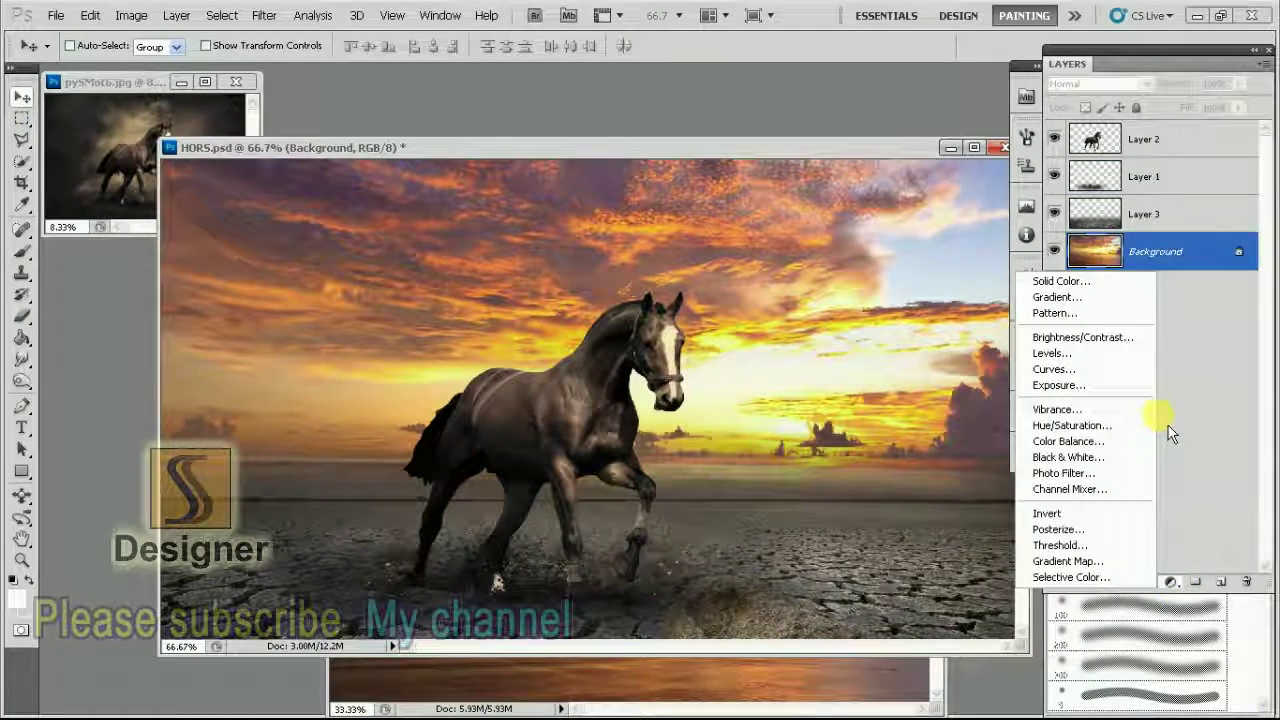
click(1124, 372)
drag(1000, 110, 925, 90)
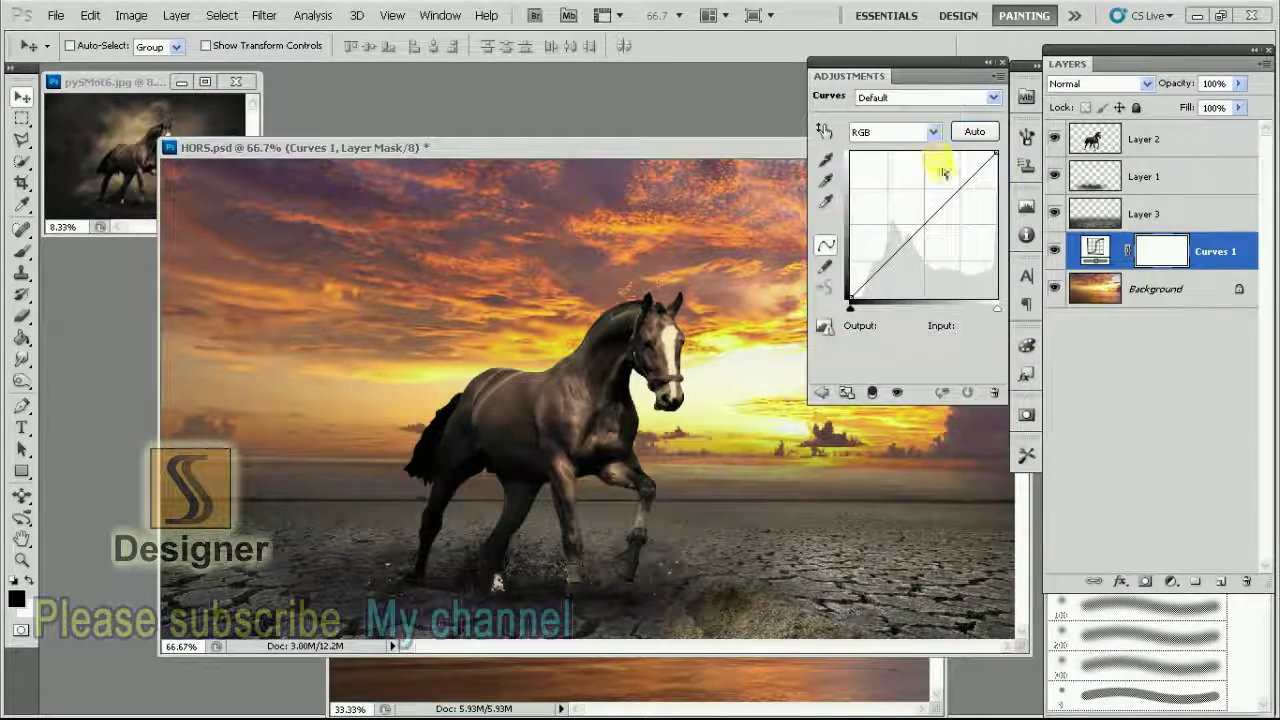
drag(1000, 161, 996, 258)
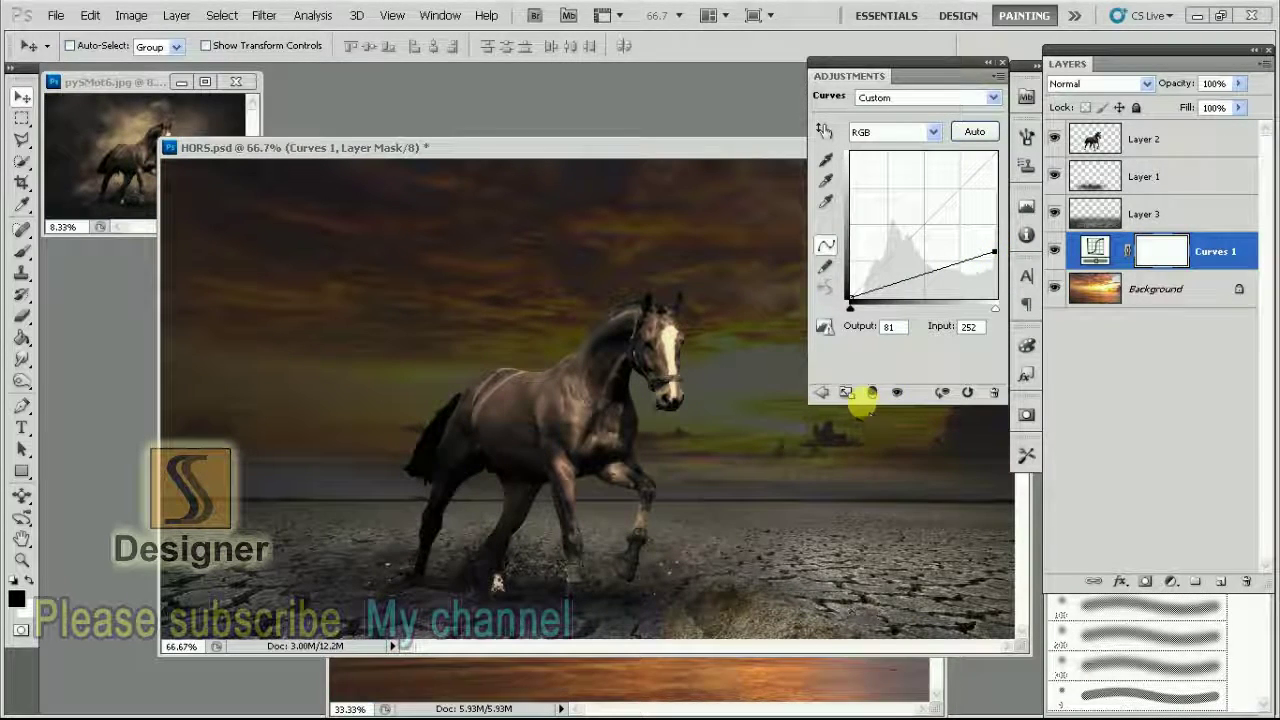
click(1015, 75)
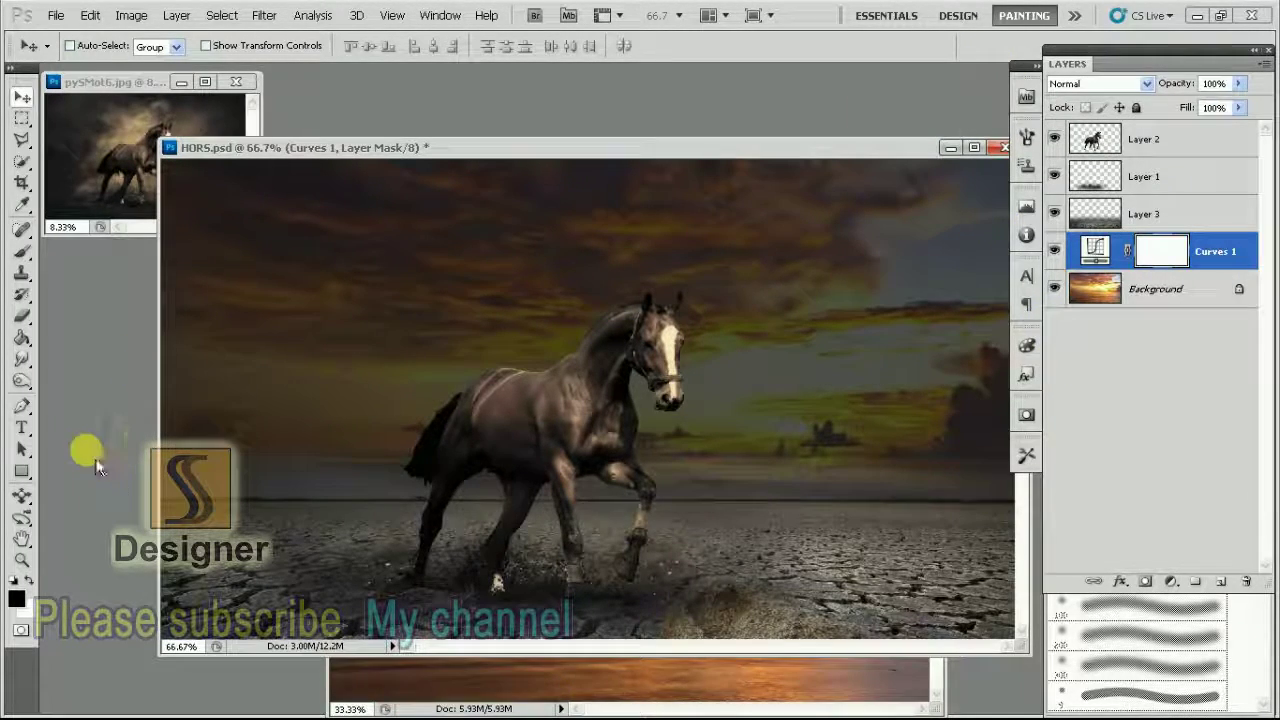
With a large plain Eraser, lighten the Curves mask around the horse's front leg
right_click(21, 316)
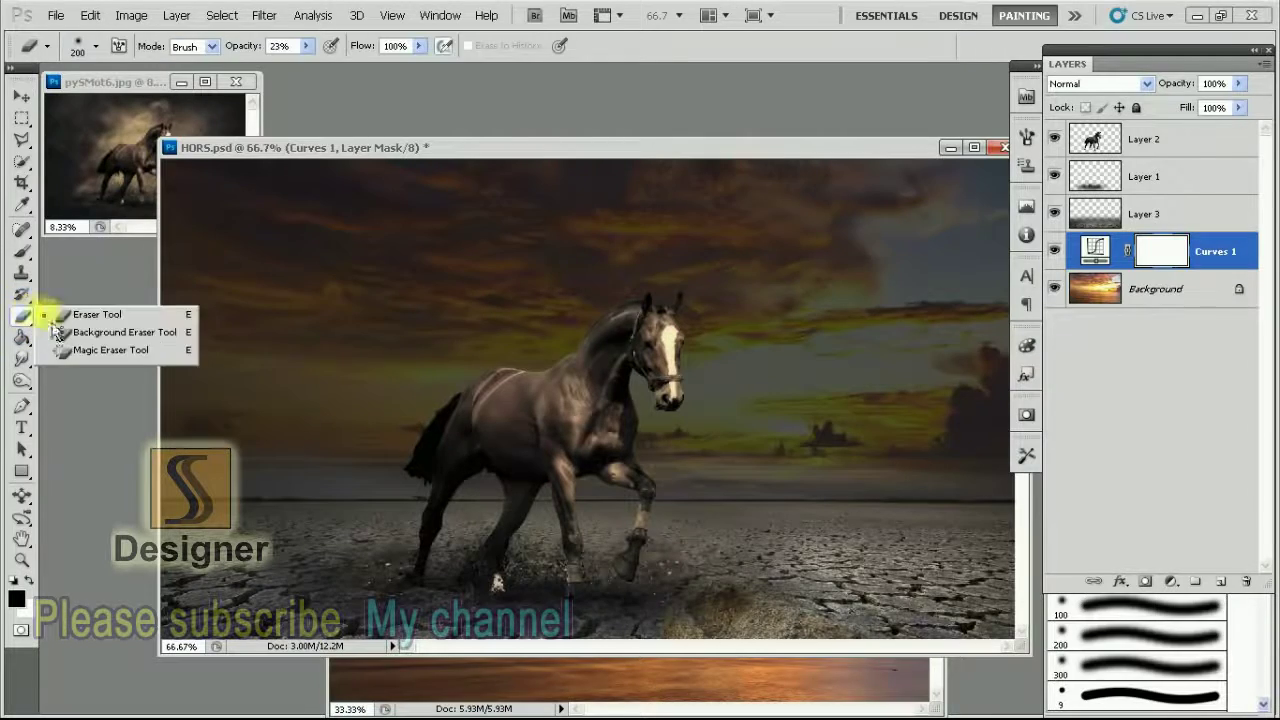
click(70, 314)
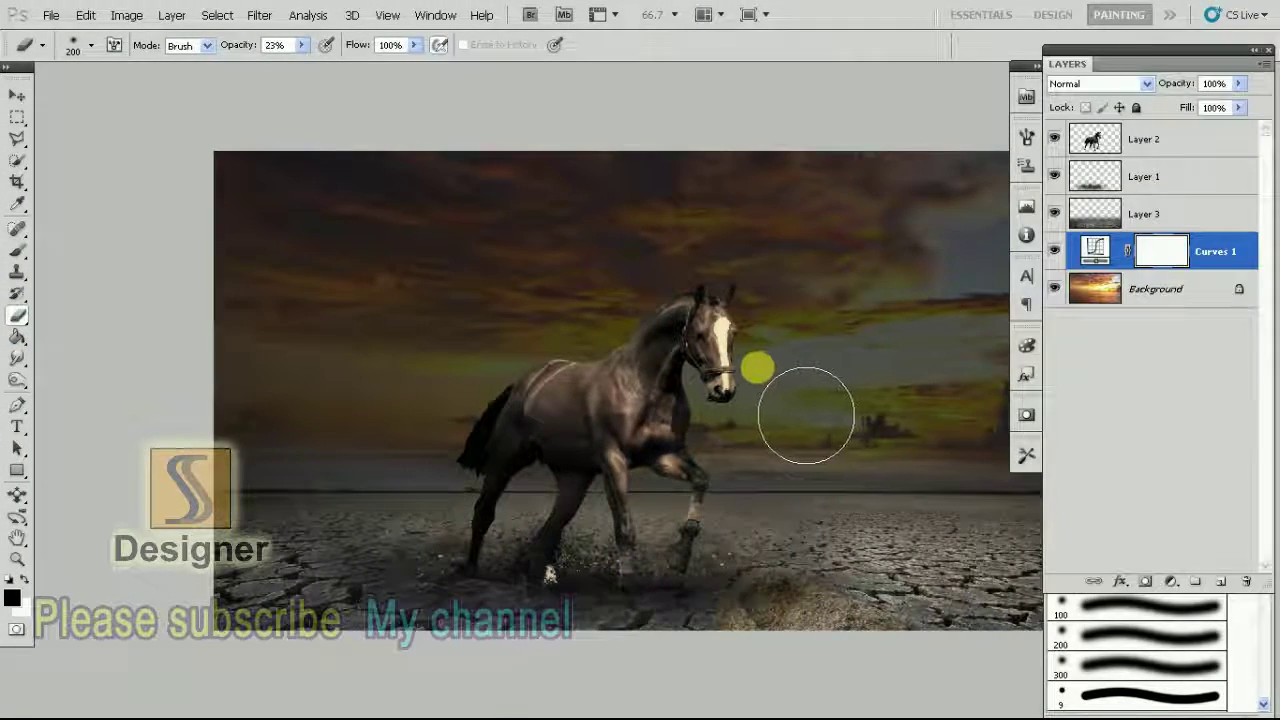
key(ctrl+minus)
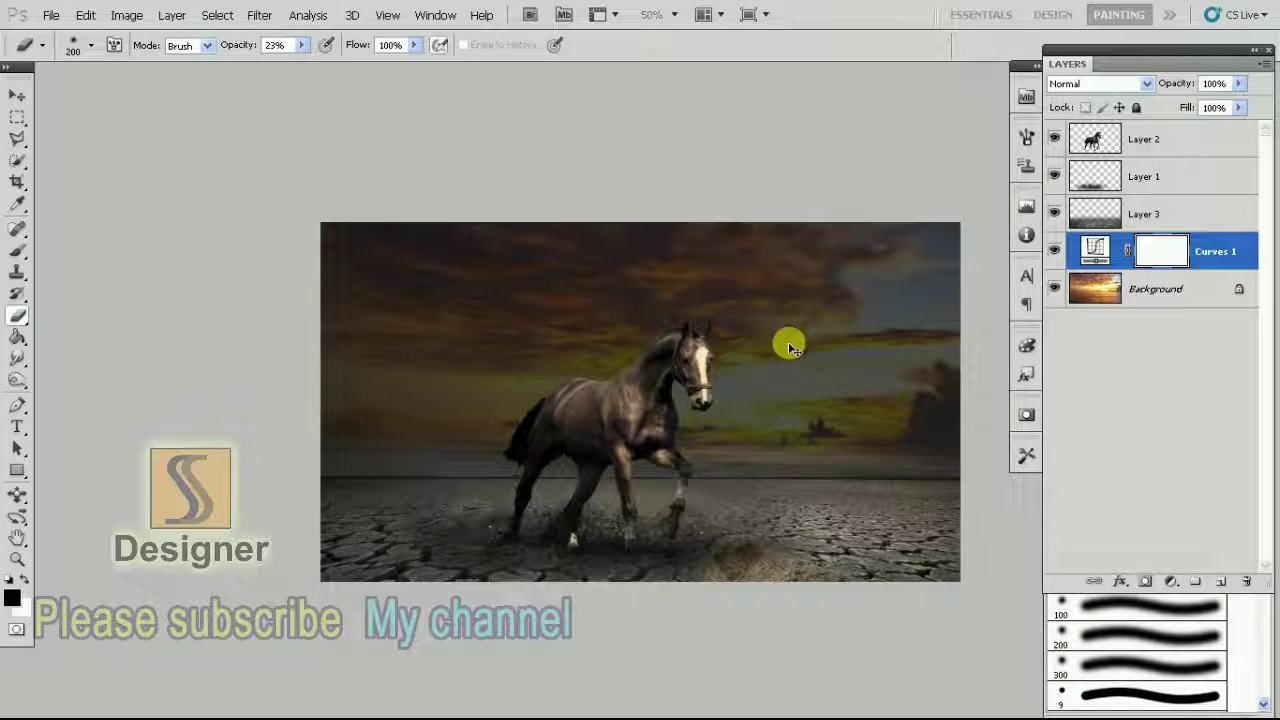
key(bracketright)
key(bracketright)
key(bracketright)
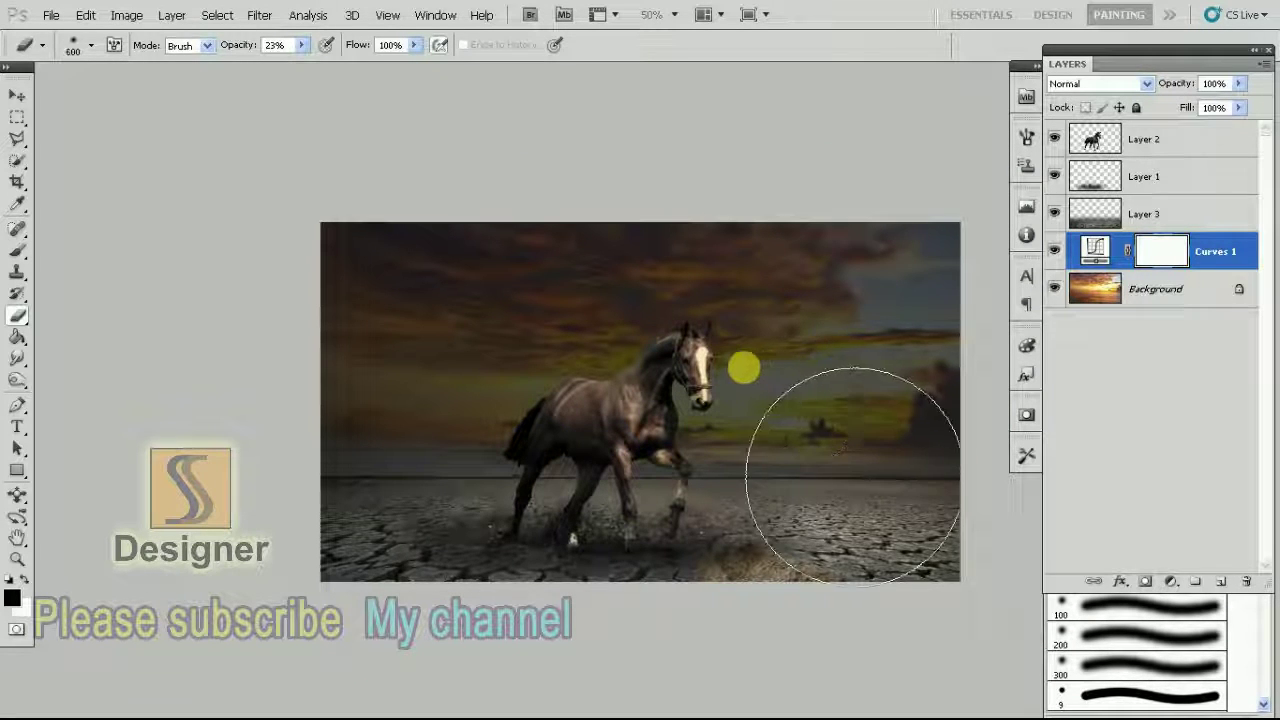
key(bracketright)
key(bracketright)
key(bracketleft)
drag(845, 500, 778, 497)
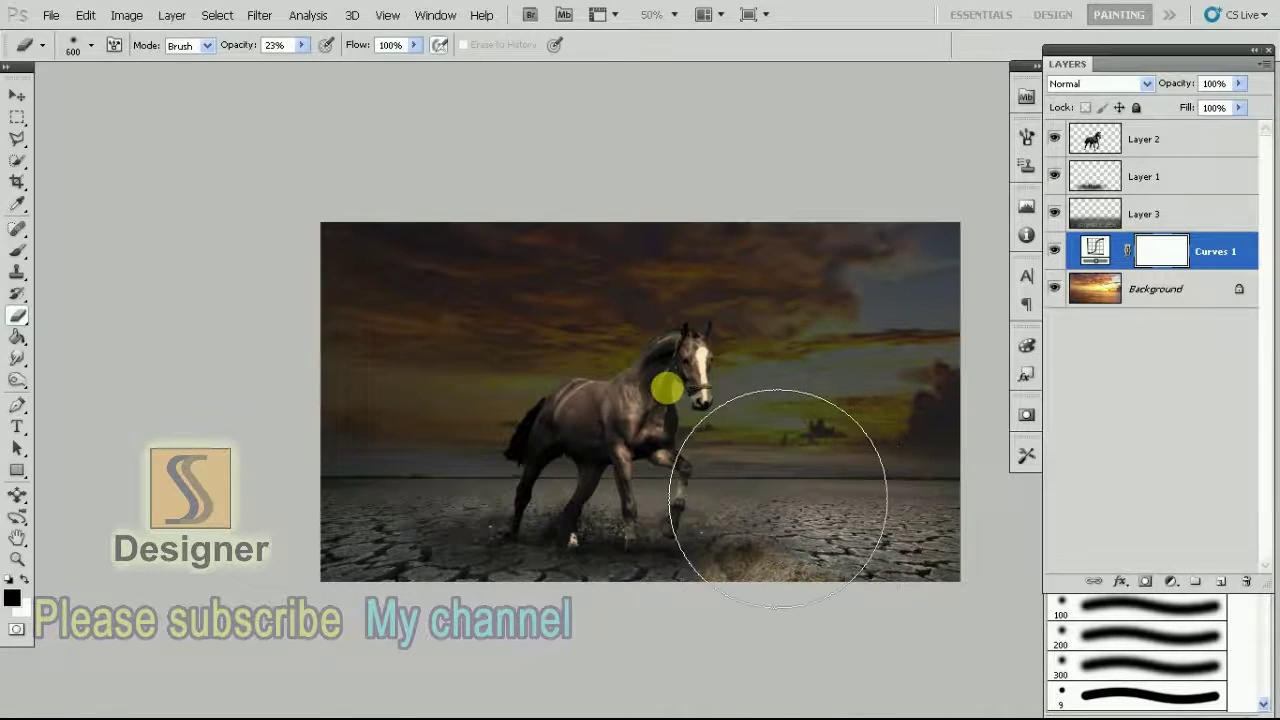
Brighten the mask over the horse's legs and the right side of sky and ground
key(bracketleft)
key(bracketleft)
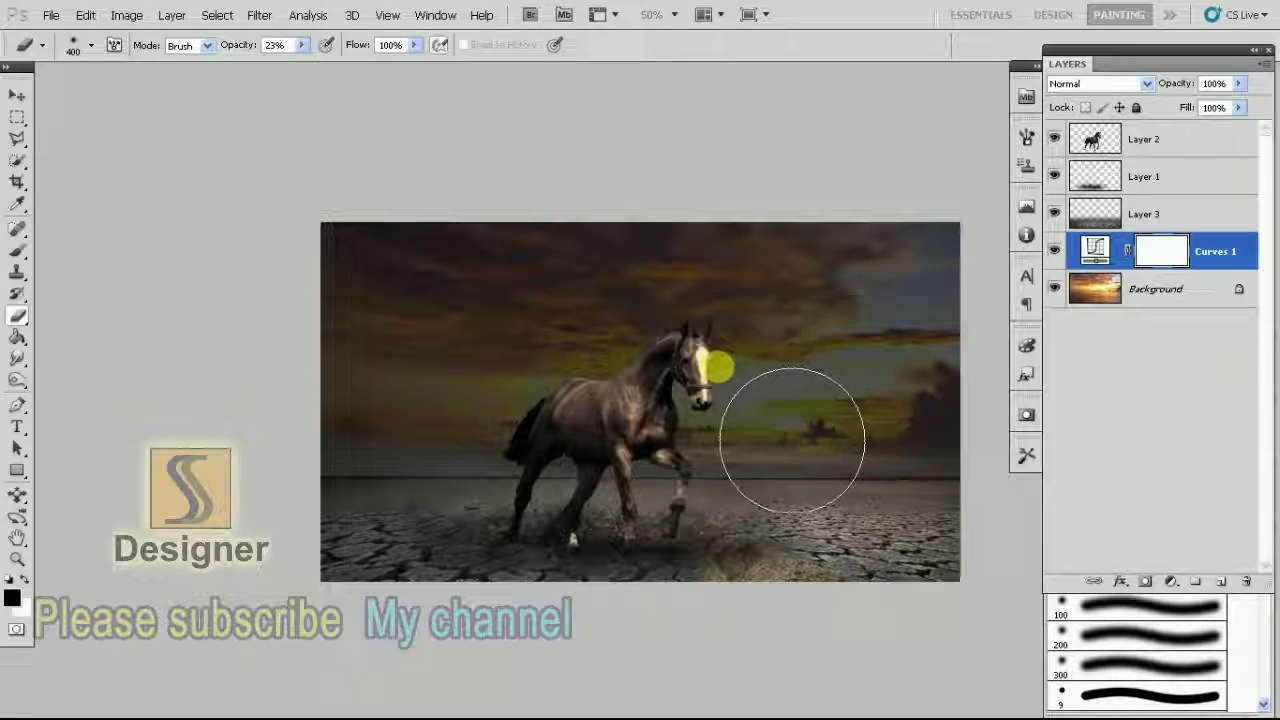
key(bracketleft)
key(bracketright)
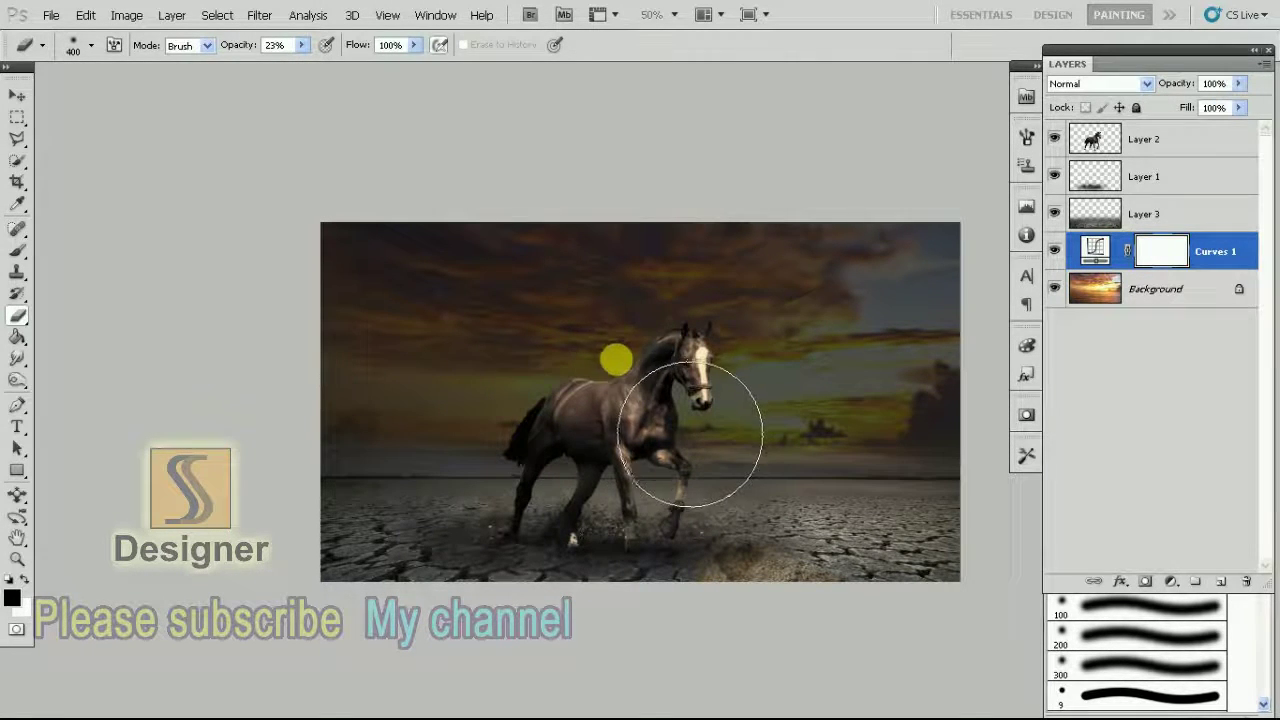
key(x)
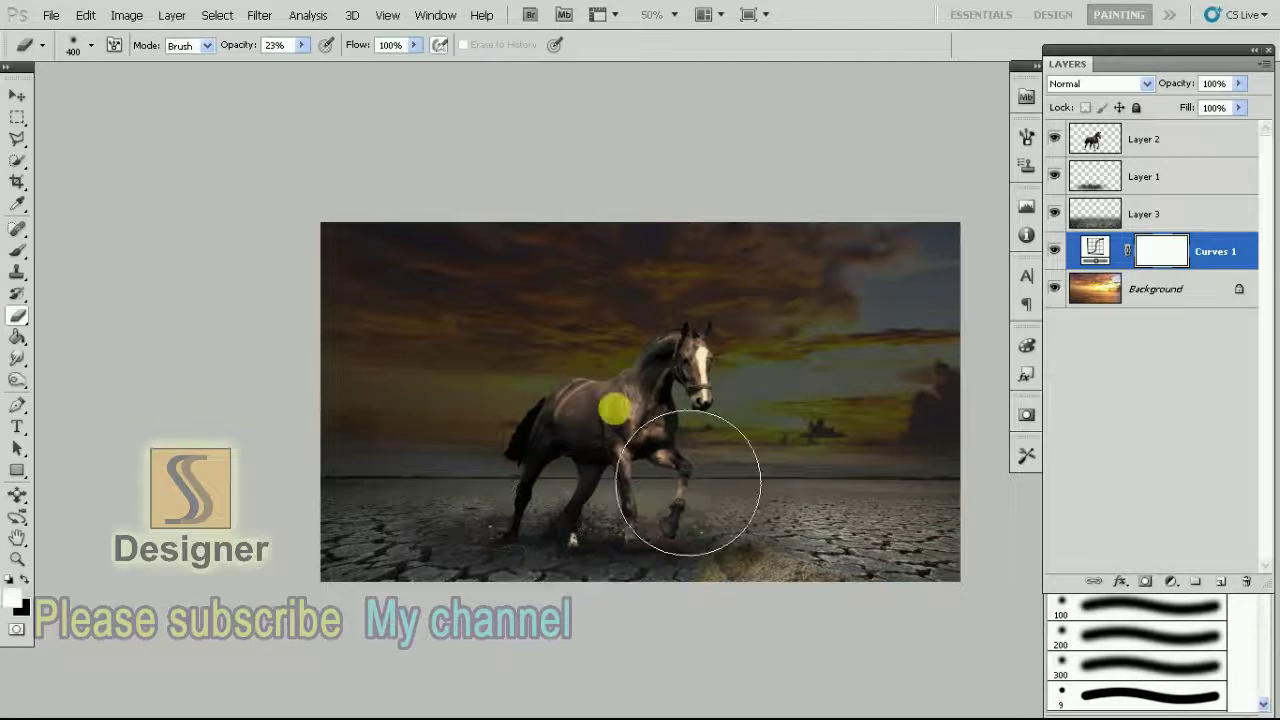
mouse_move(680, 471)
mouse_down()
mouse_move(763, 448)
mouse_move(626, 463)
mouse_move(829, 443)
mouse_move(800, 400)
mouse_move(690, 405)
mouse_up()
key(bracketright)
key(bracketright)
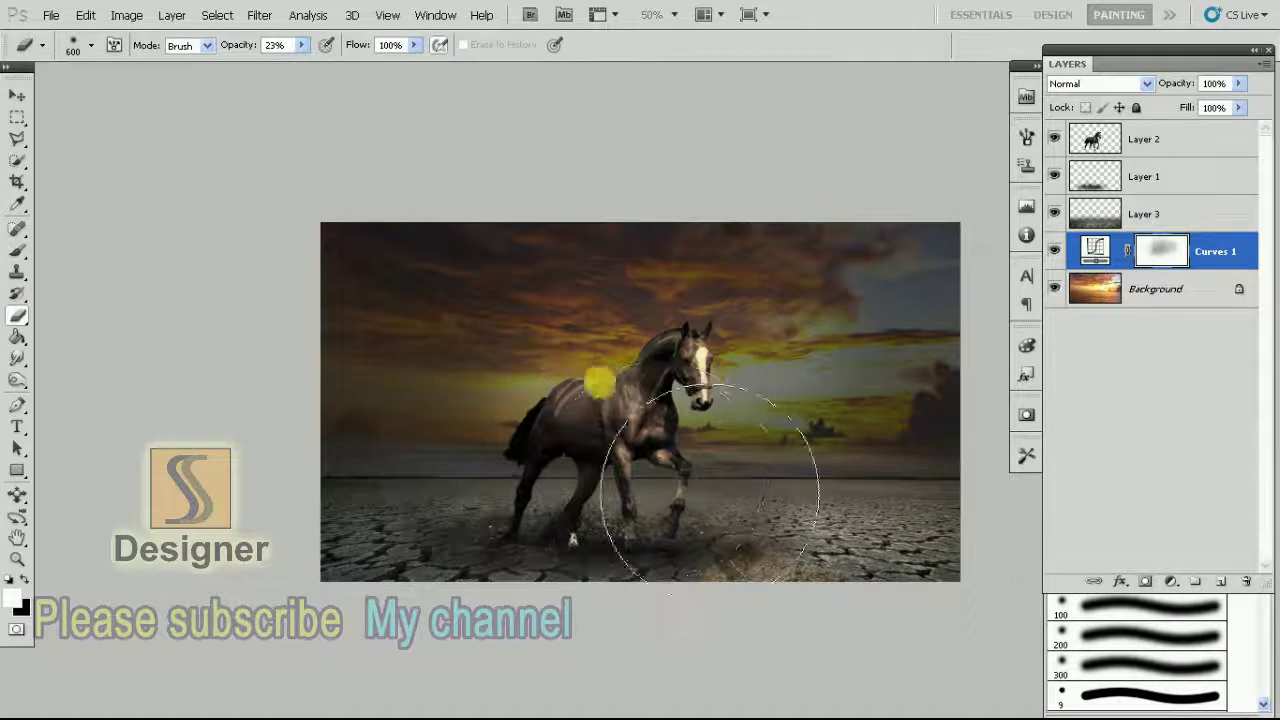
drag(860, 475, 871, 457)
Brighten more of the right and centre sky, then select Layer 2 holding the horse
key(bracketleft)
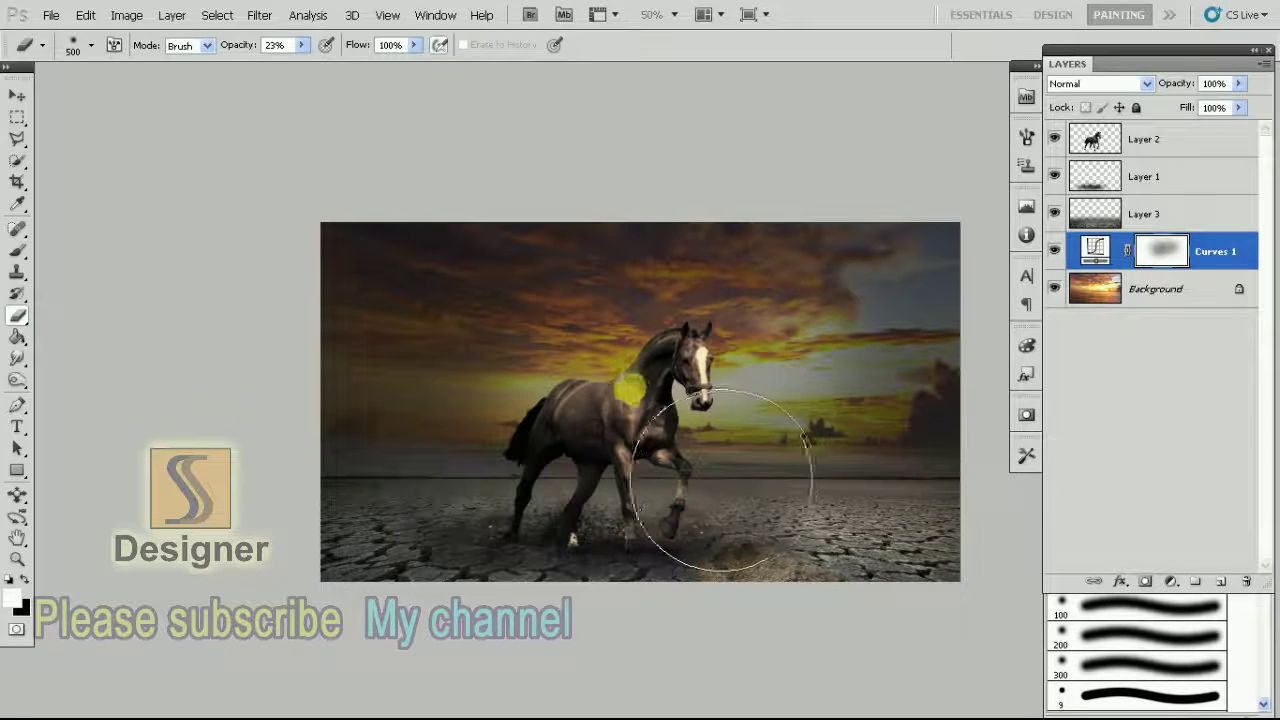
drag(627, 480, 543, 429)
key(bracketleft)
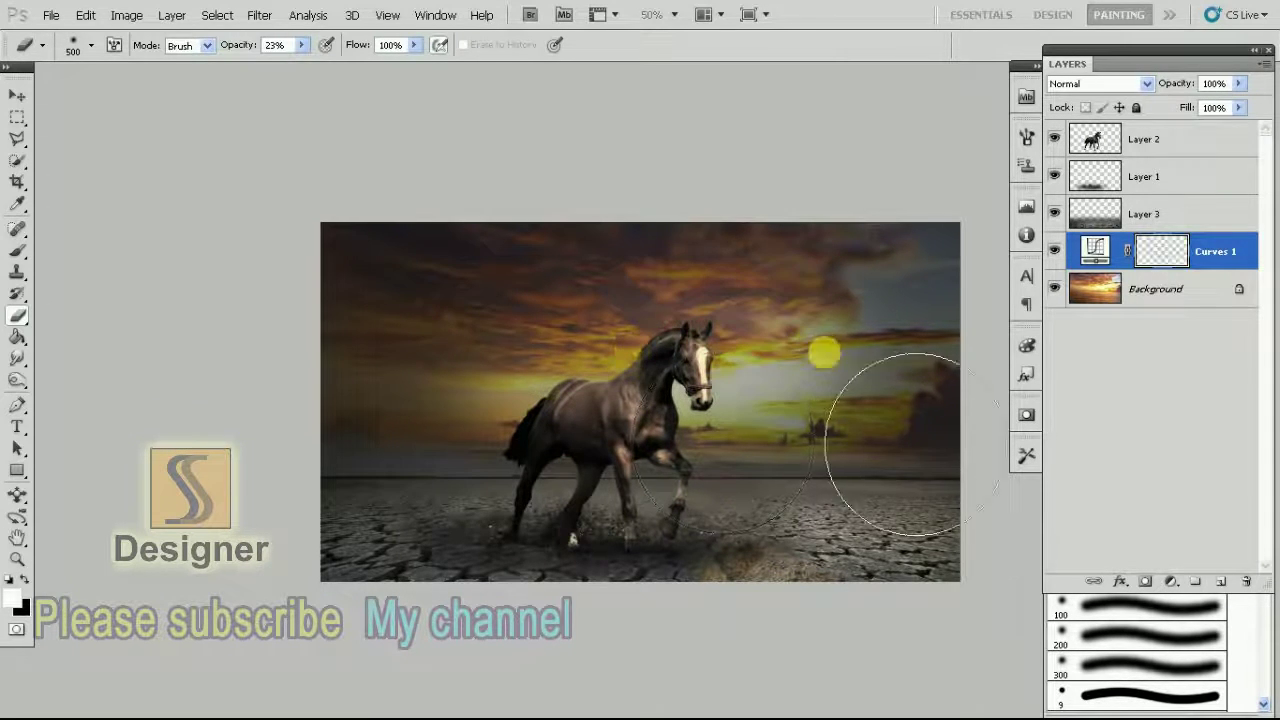
drag(908, 429, 860, 340)
mouse_move(614, 529)
mouse_down()
mouse_move(600, 412)
mouse_move(520, 470)
mouse_up()
drag(749, 420, 820, 351)
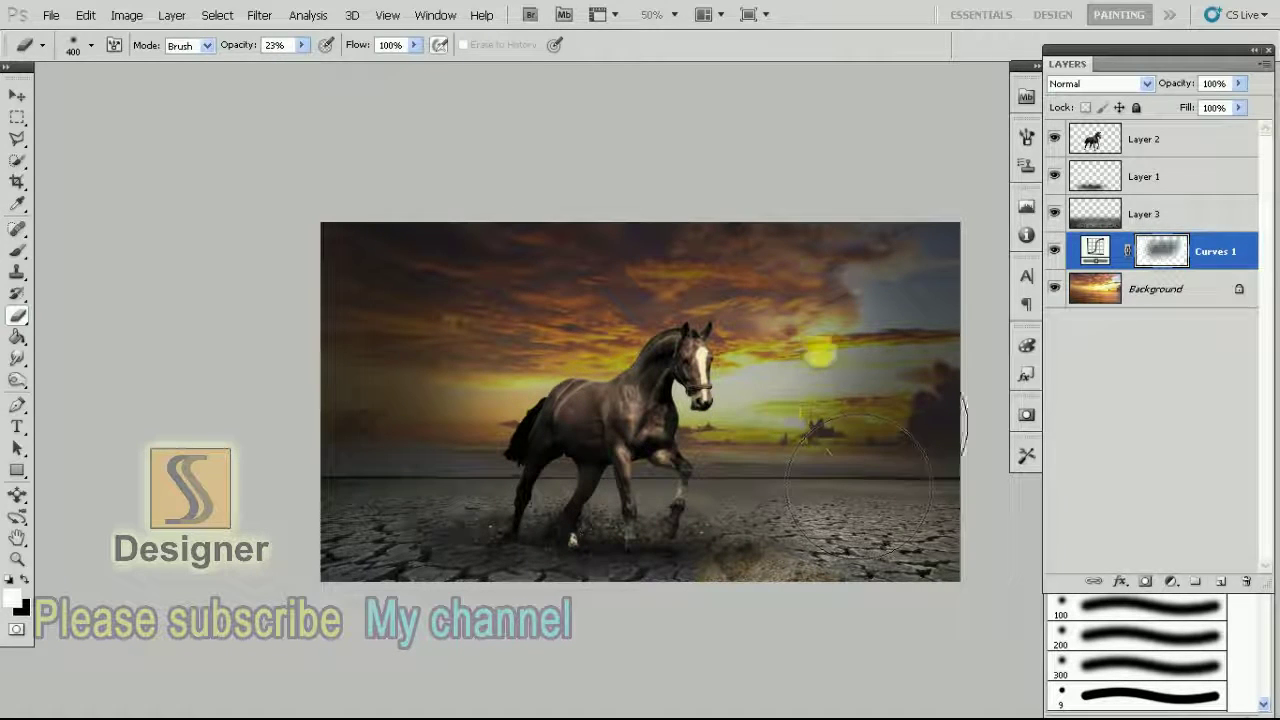
click(1199, 141)
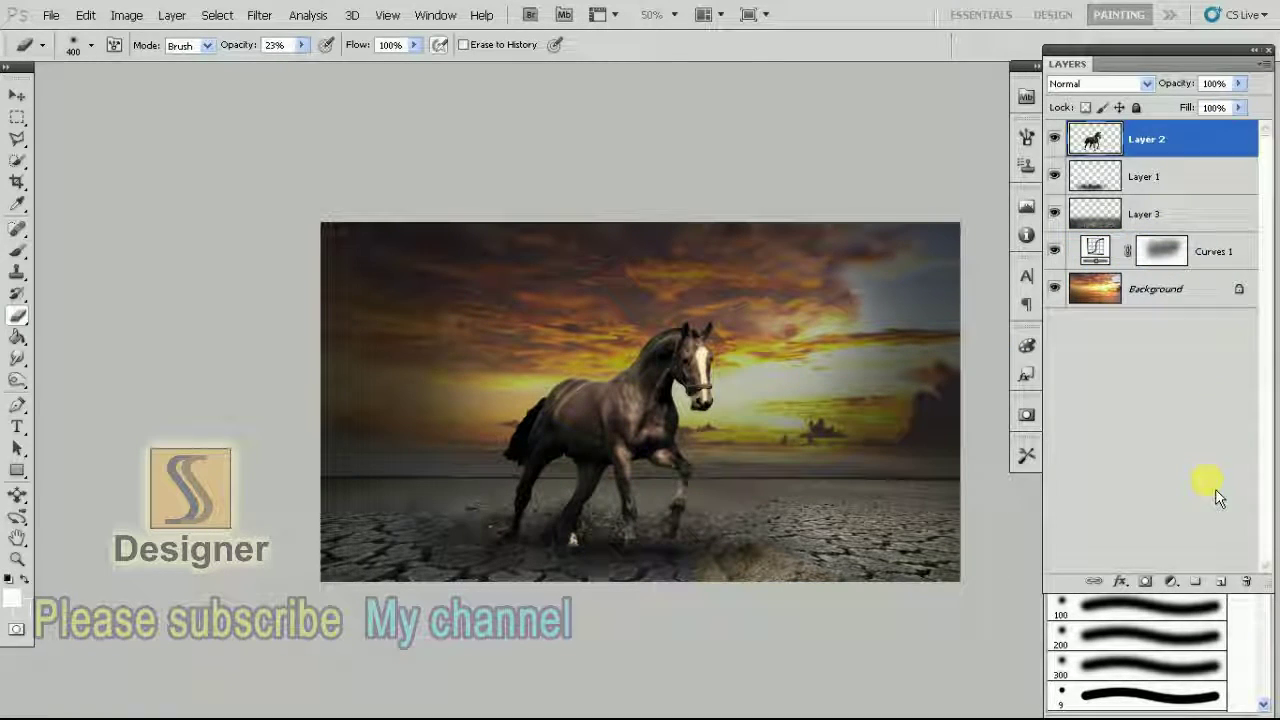
Add a Curves 2 adjustment on top, lifting blacks to output 10 and lowering whites at input 230
click(1174, 583)
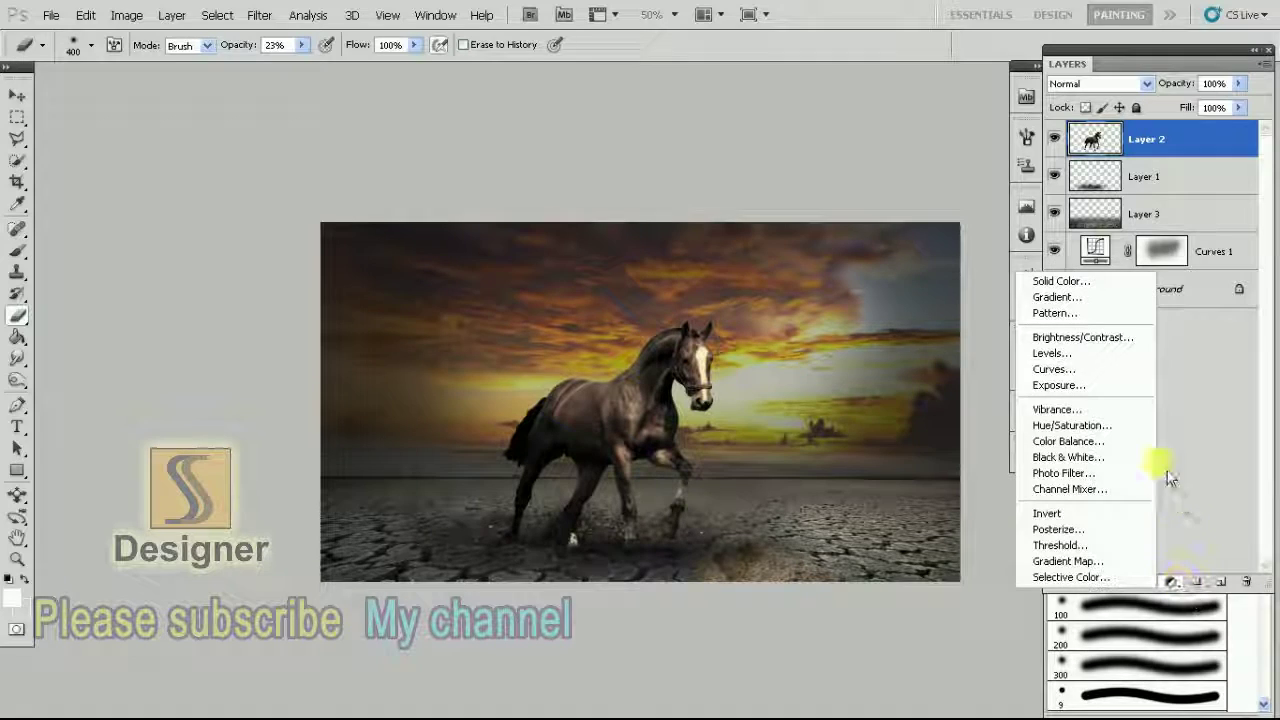
click(1132, 372)
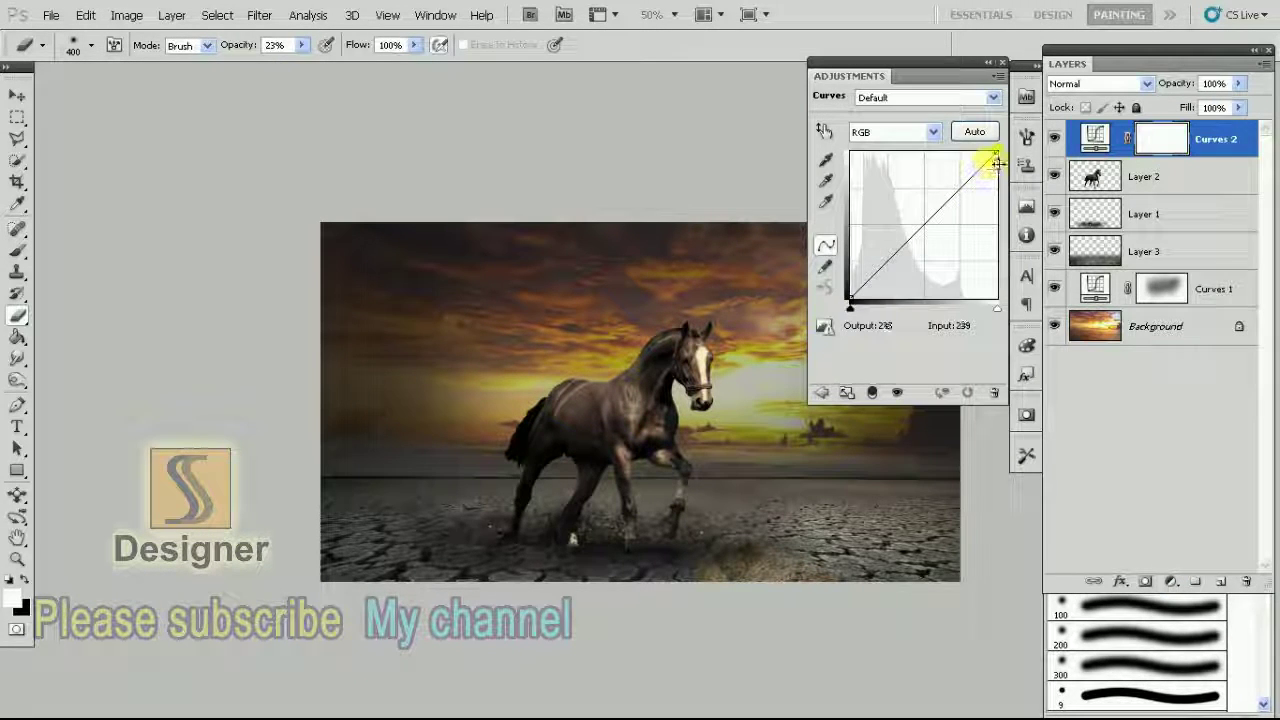
drag(996, 162, 996, 239)
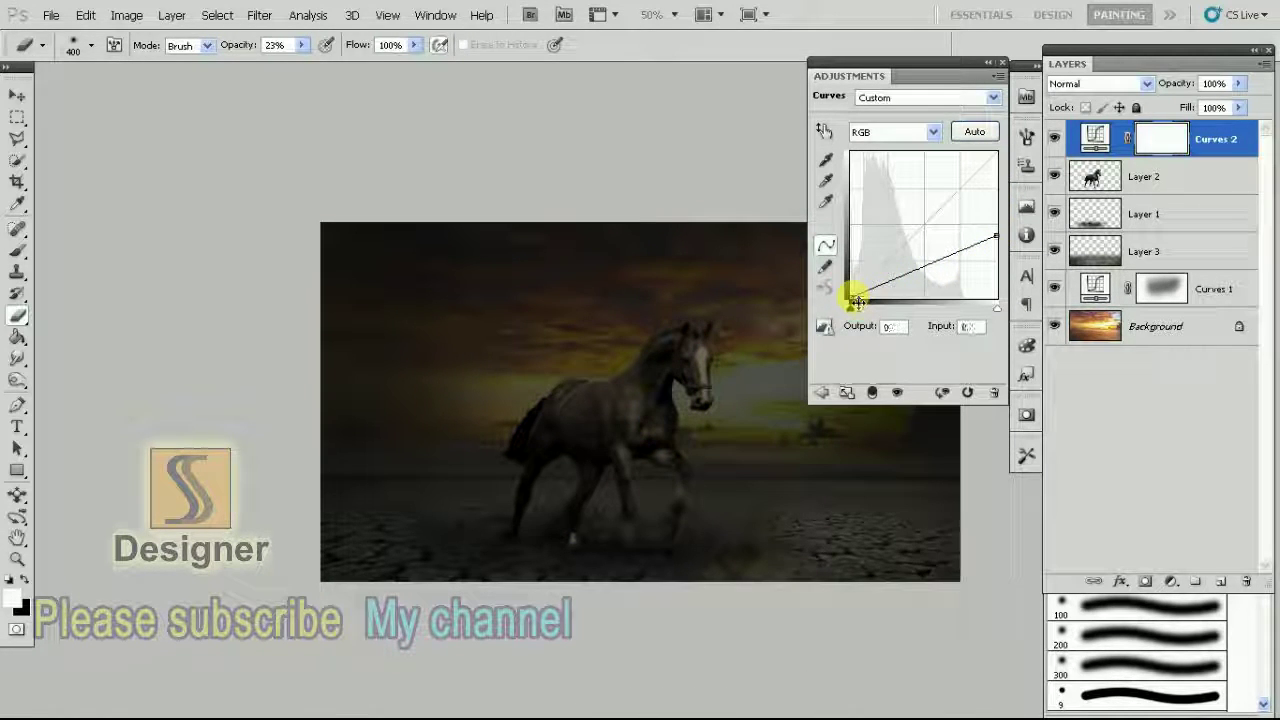
drag(857, 302, 850, 291)
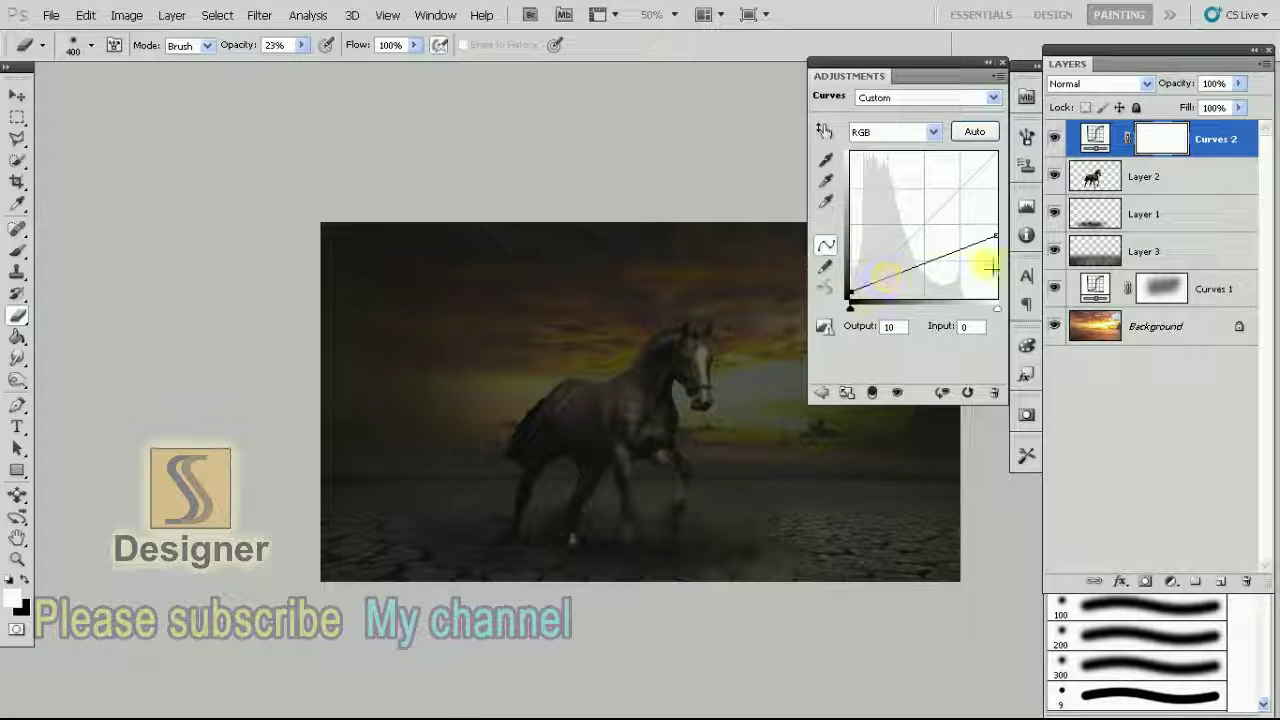
drag(1000, 241, 988, 246)
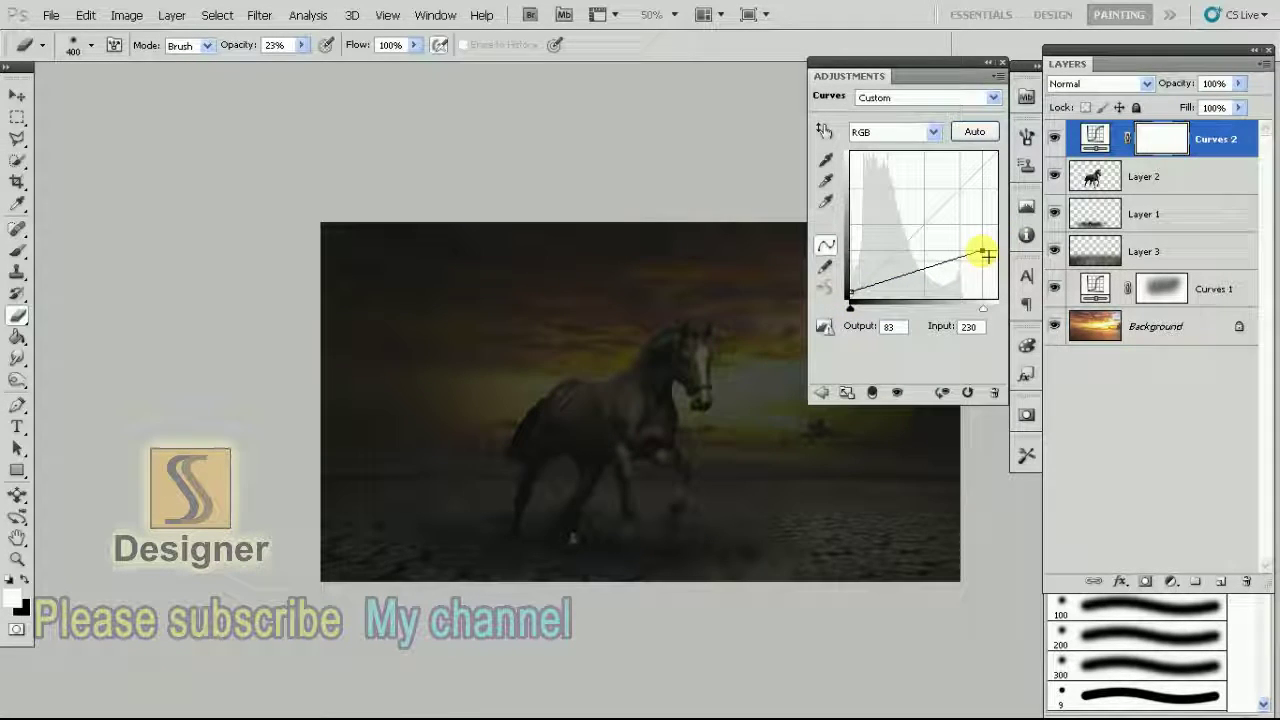
click(1008, 66)
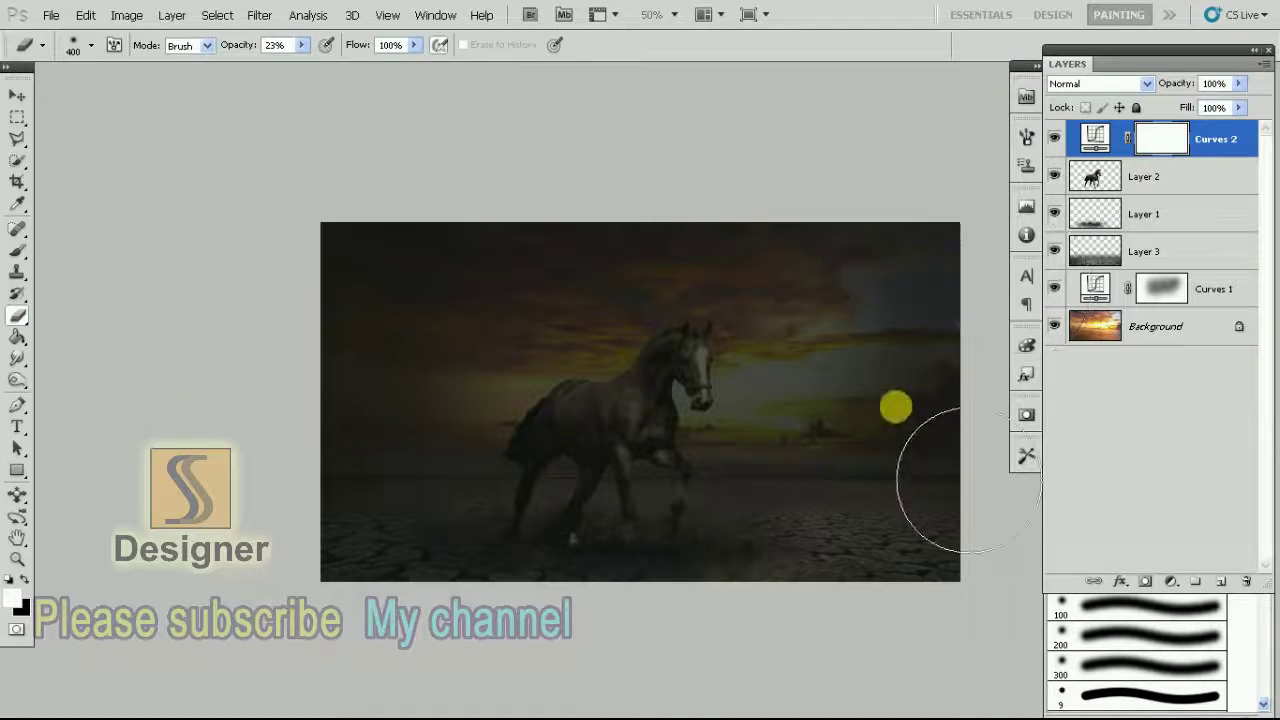
Paint black on the Curves 2 mask over the horse and central sunset sky
mouse_move(768, 437)
mouse_down()
mouse_move(591, 457)
mouse_move(591, 509)
mouse_move(666, 475)
mouse_move(603, 515)
mouse_move(592, 506)
mouse_move(871, 429)
mouse_move(929, 429)
mouse_move(555, 427)
mouse_move(514, 471)
mouse_move(529, 400)
mouse_move(891, 400)
mouse_move(727, 535)
mouse_move(694, 500)
mouse_move(543, 486)
mouse_move(686, 400)
mouse_move(707, 420)
mouse_move(729, 400)
mouse_move(768, 480)
mouse_move(725, 540)
mouse_move(500, 520)
mouse_move(712, 295)
mouse_move(957, 486)
mouse_move(471, 500)
mouse_move(592, 445)
mouse_move(886, 414)
mouse_move(757, 509)
mouse_up()
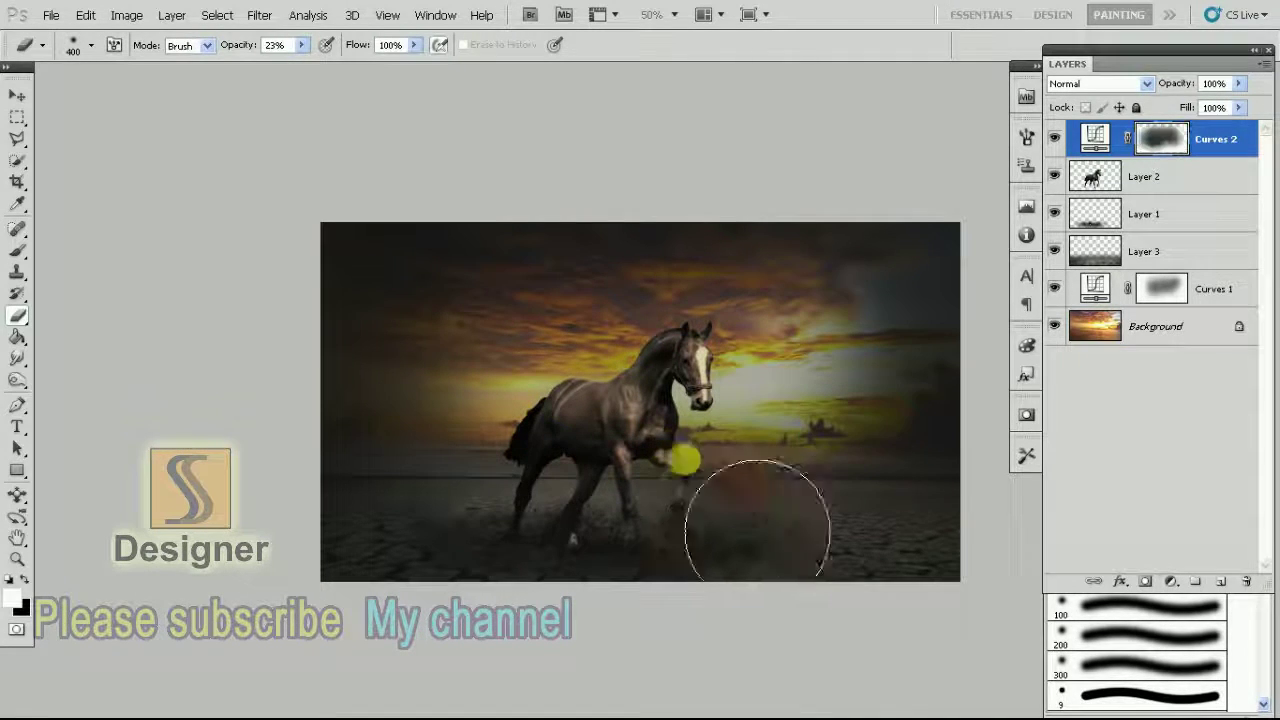
Add a Hue/Saturation layer above Background: Hue +95, Saturation -64, Lightness -42
click(1119, 581)
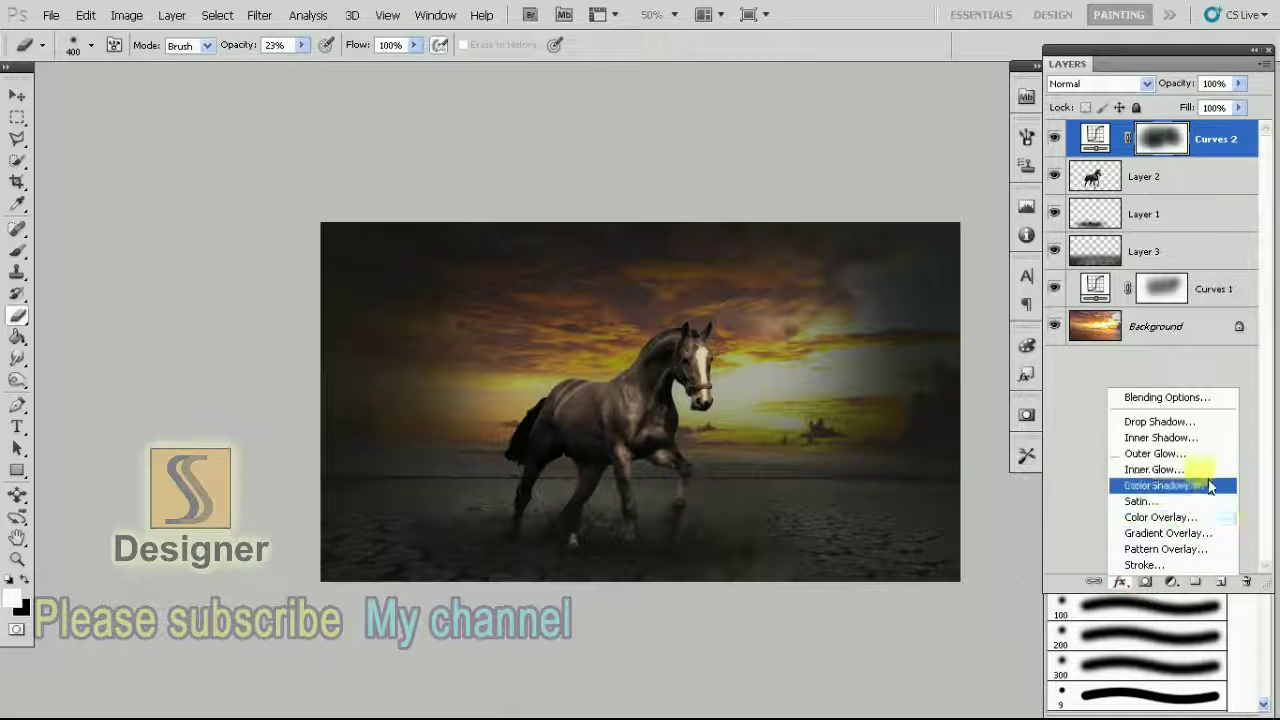
click(1088, 400)
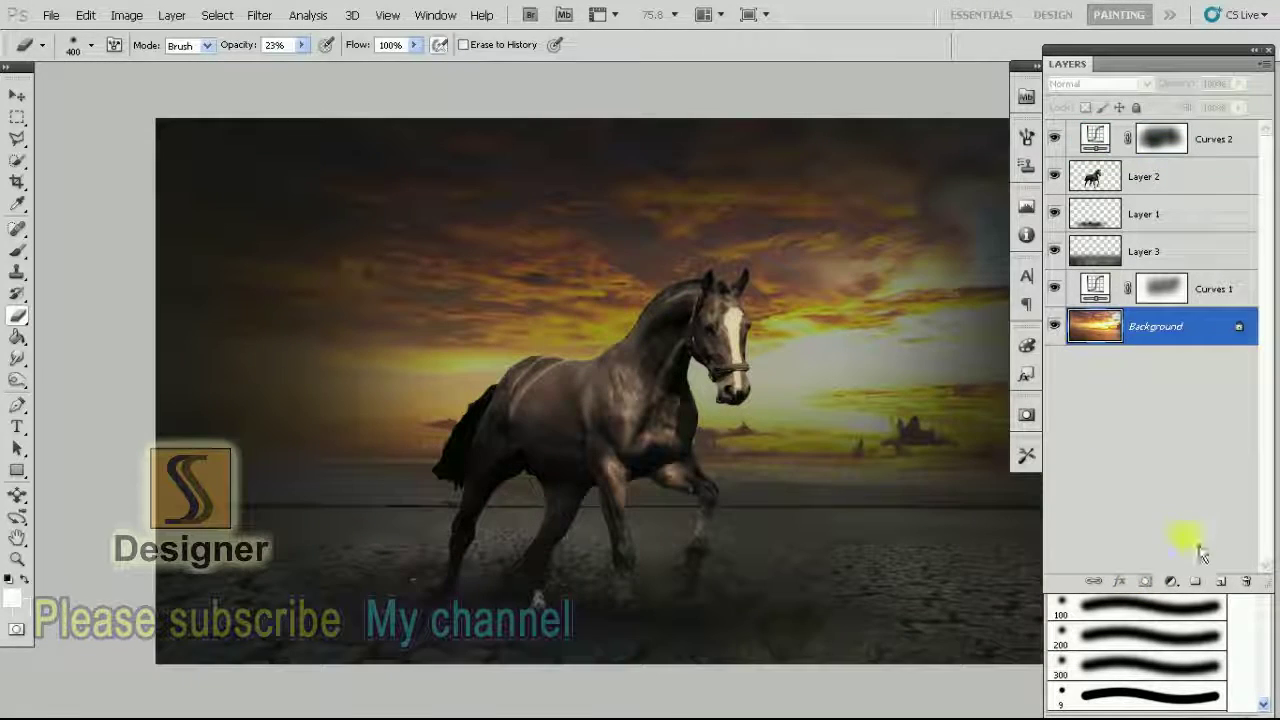
click(1171, 581)
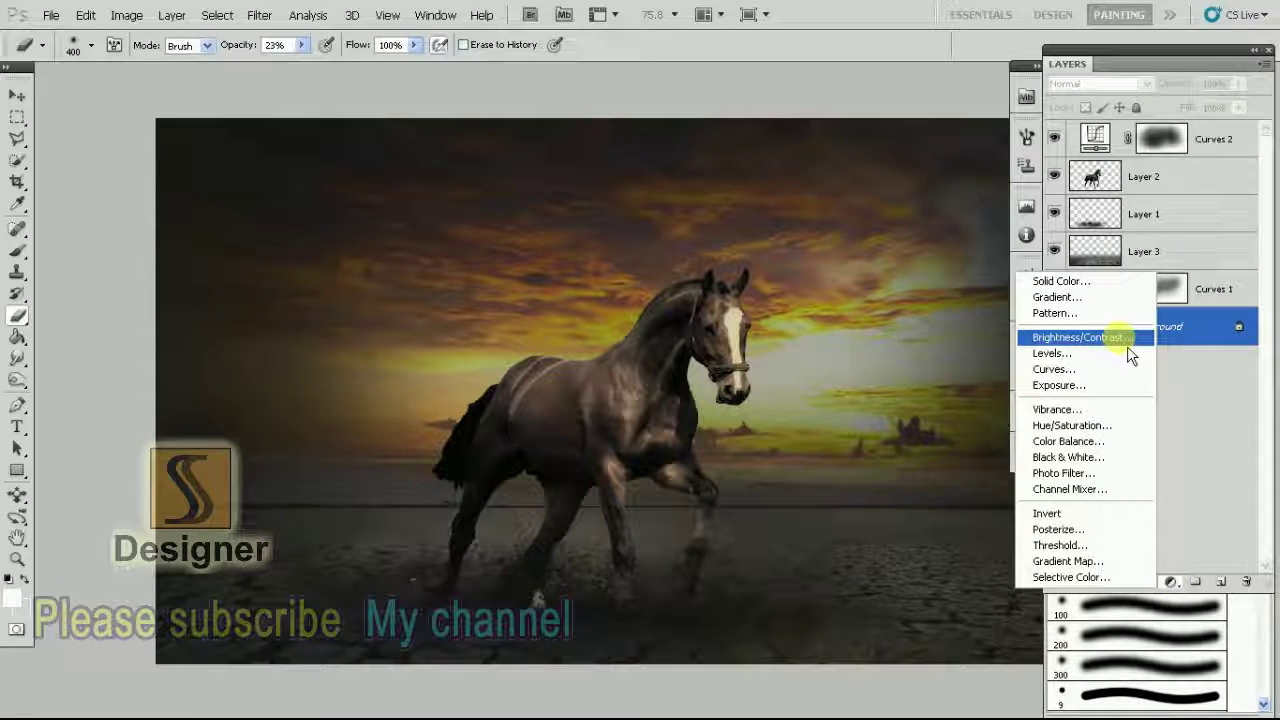
click(1127, 425)
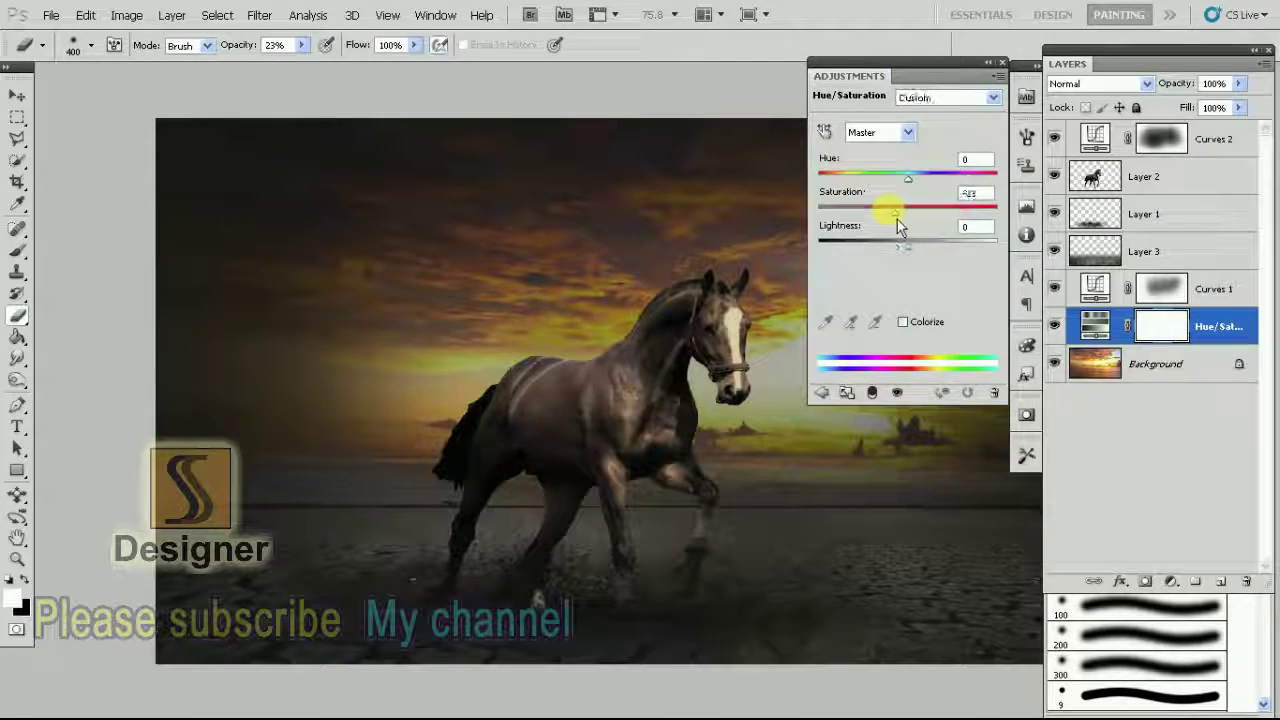
mouse_move(897, 221)
mouse_down()
mouse_move(877, 221)
mouse_move(934, 186)
mouse_up()
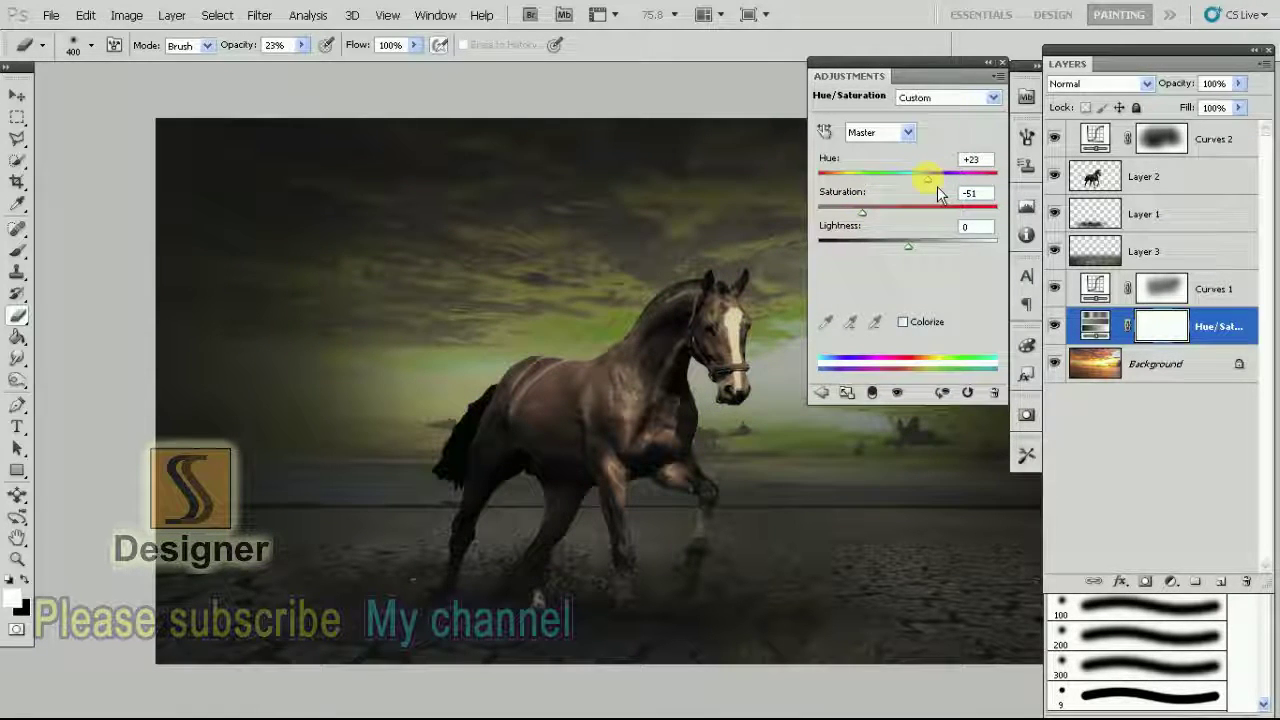
click(918, 238)
mouse_move(935, 195)
mouse_down()
mouse_move(886, 193)
mouse_move(970, 195)
mouse_up()
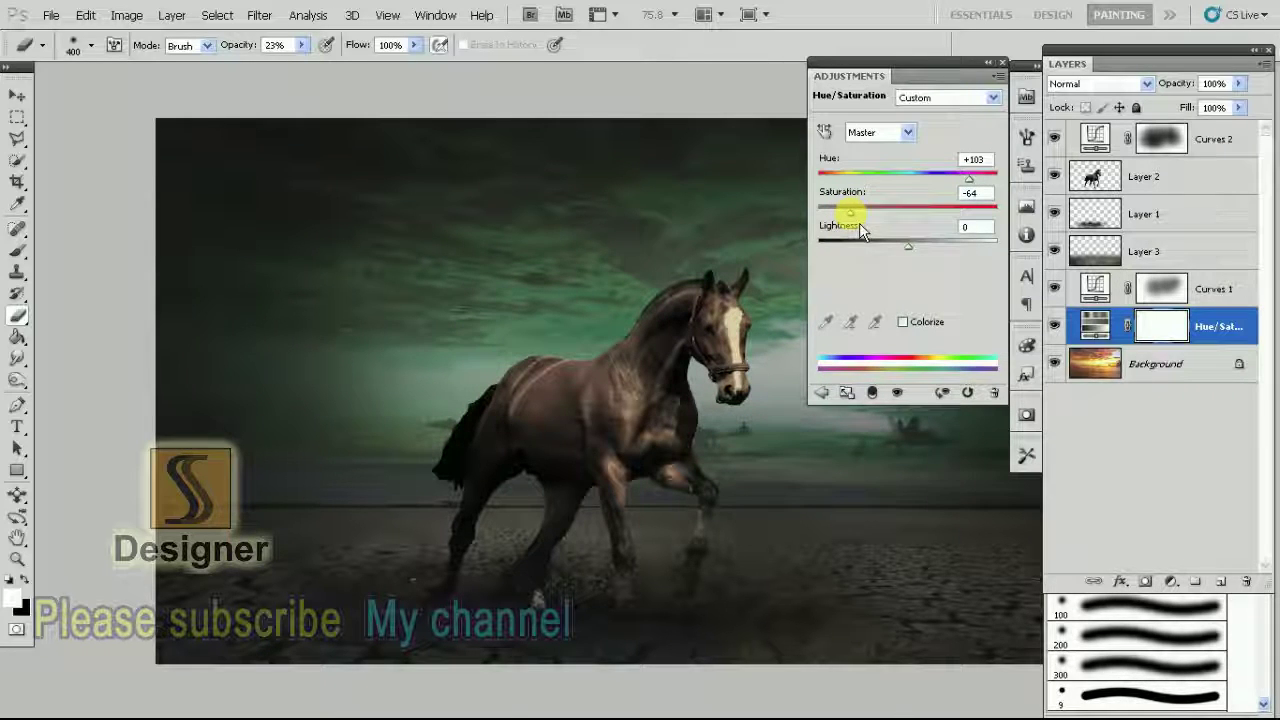
drag(929, 267, 887, 260)
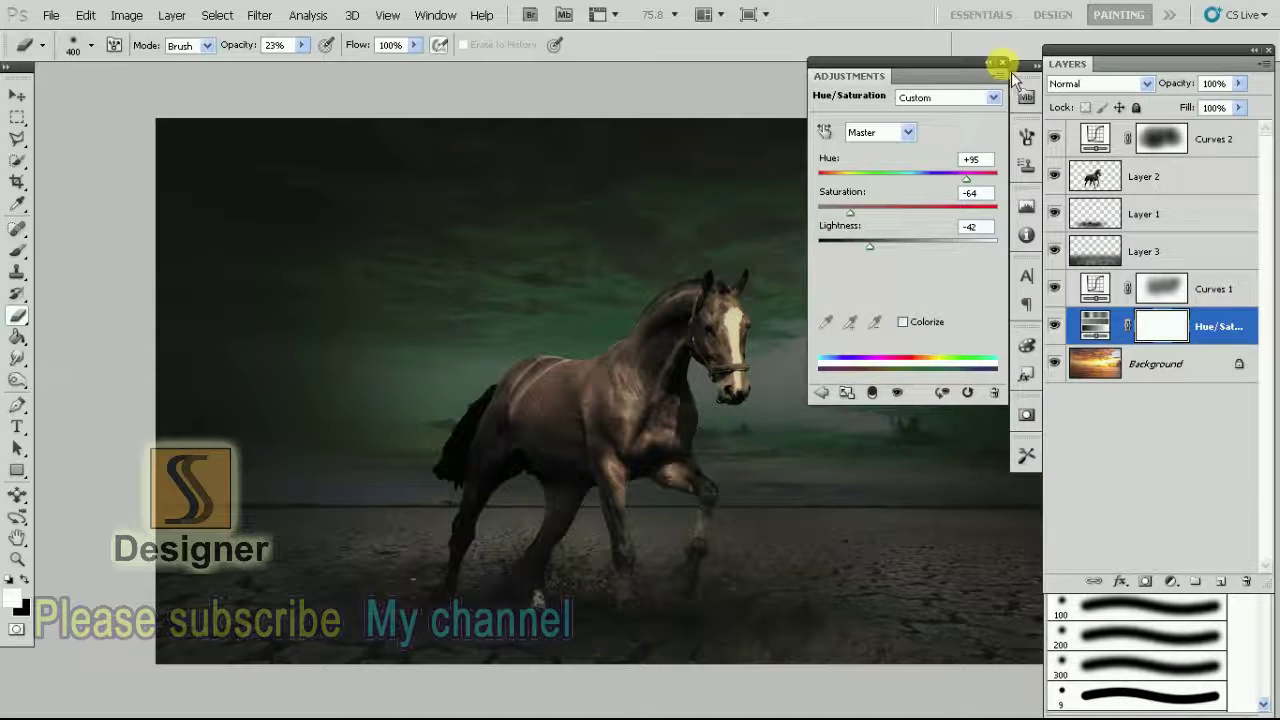
click(1002, 64)
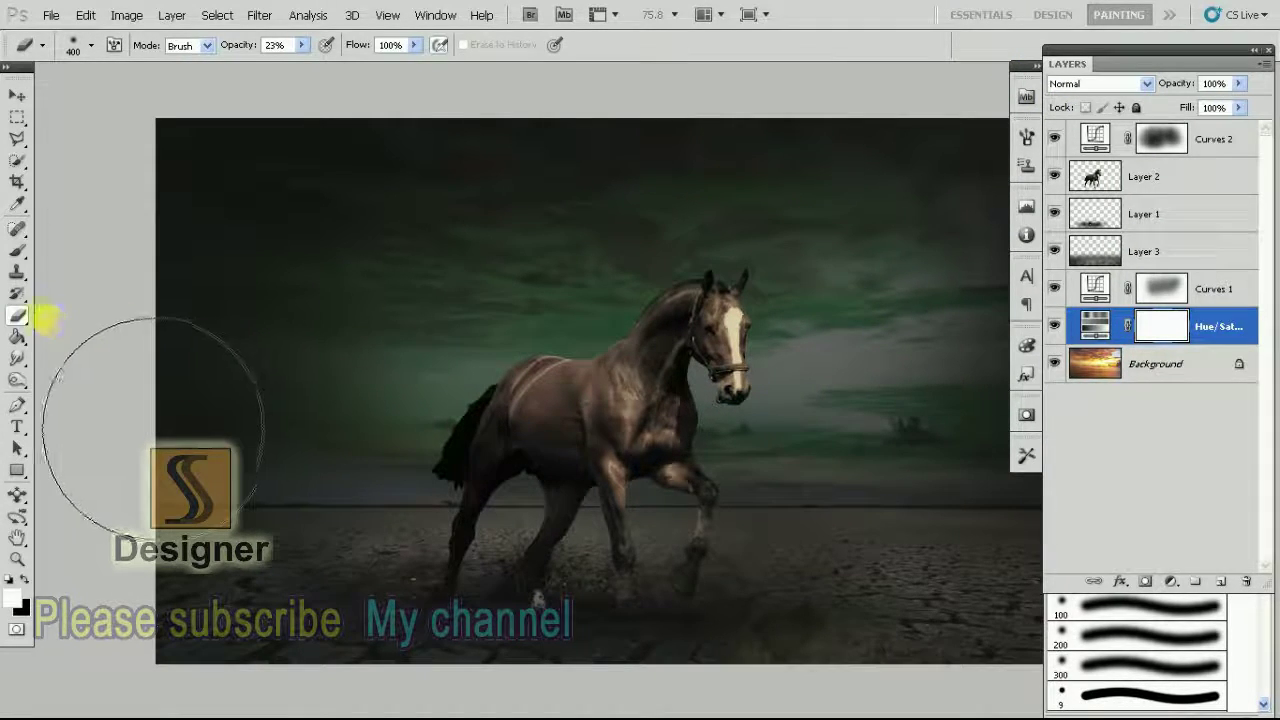
Paint black on the Hue/Saturation mask around the horse to restore the golden sky glow
scroll(755, 352, down, 1)
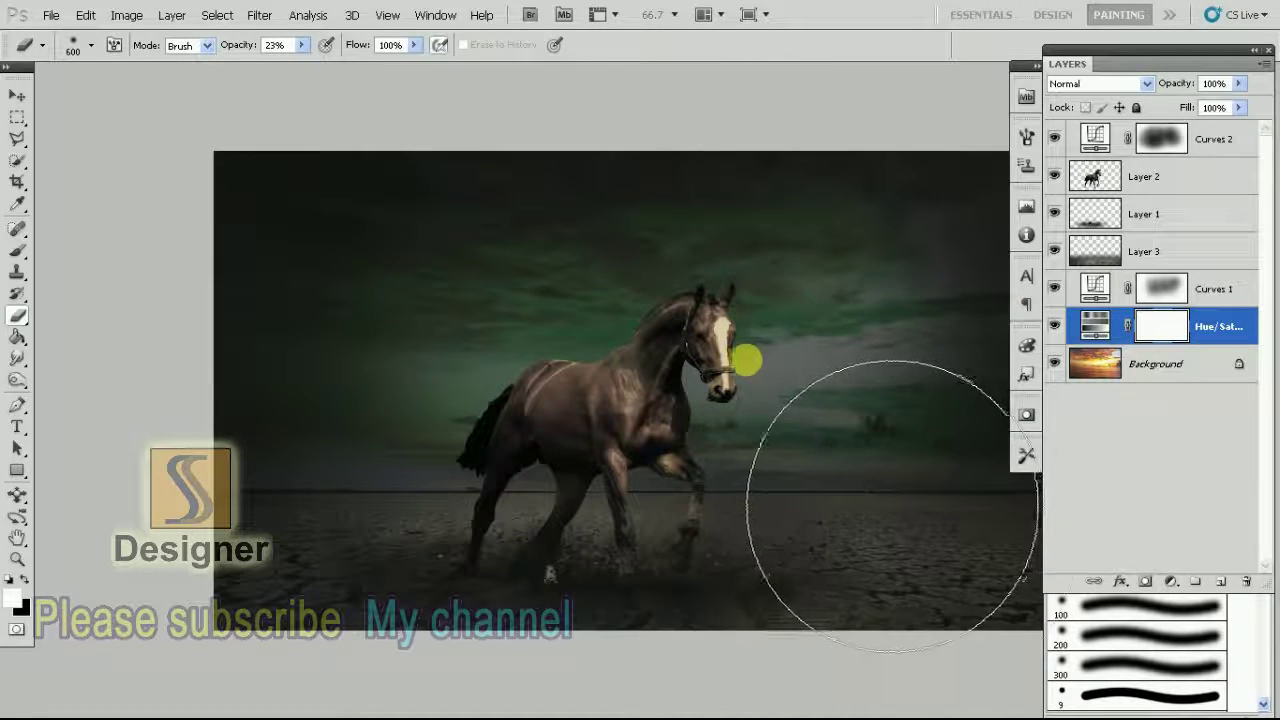
key(bracketright)
key(bracketright)
key(bracketright)
key(bracketleft)
key(bracketleft)
drag(804, 548, 671, 500)
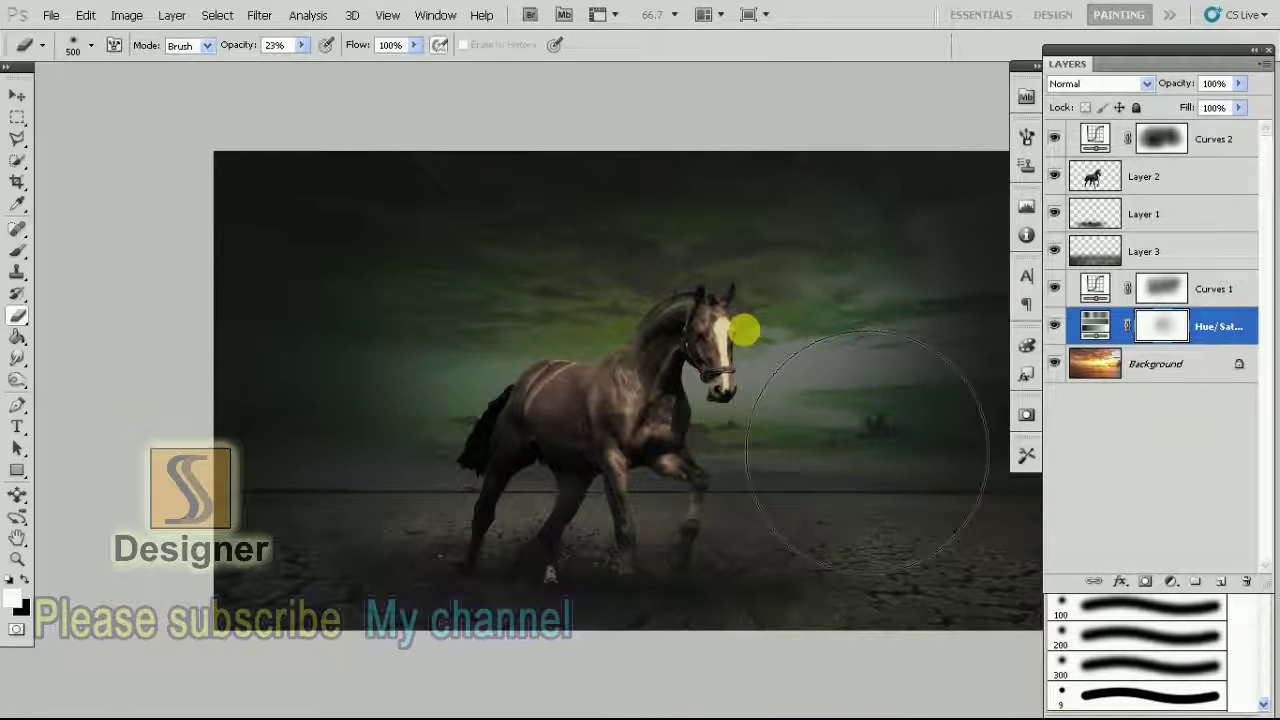
mouse_move(598, 518)
mouse_down()
mouse_move(826, 451)
mouse_move(986, 500)
mouse_move(554, 543)
mouse_move(722, 477)
mouse_move(563, 500)
mouse_move(457, 543)
mouse_move(1000, 457)
mouse_move(642, 584)
mouse_move(491, 471)
mouse_move(753, 404)
mouse_move(956, 378)
mouse_move(968, 545)
mouse_move(486, 571)
mouse_move(665, 559)
mouse_move(634, 557)
mouse_move(897, 410)
mouse_move(920, 366)
mouse_move(857, 357)
mouse_up()
key(bracketleft)
key(bracketleft)
key(bracketleft)
Add a Color Balance adjustment layer with midtones Cyan -76, Magenta -23, Blue +100
click(1171, 582)
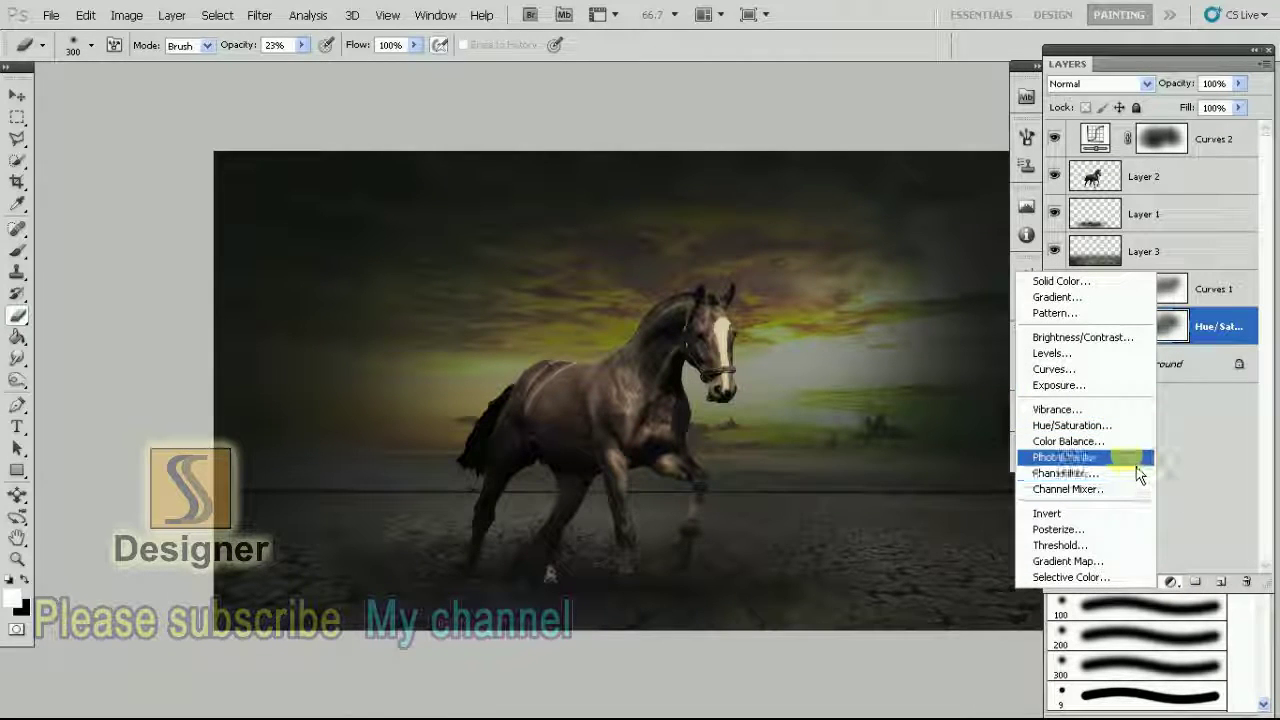
click(1143, 441)
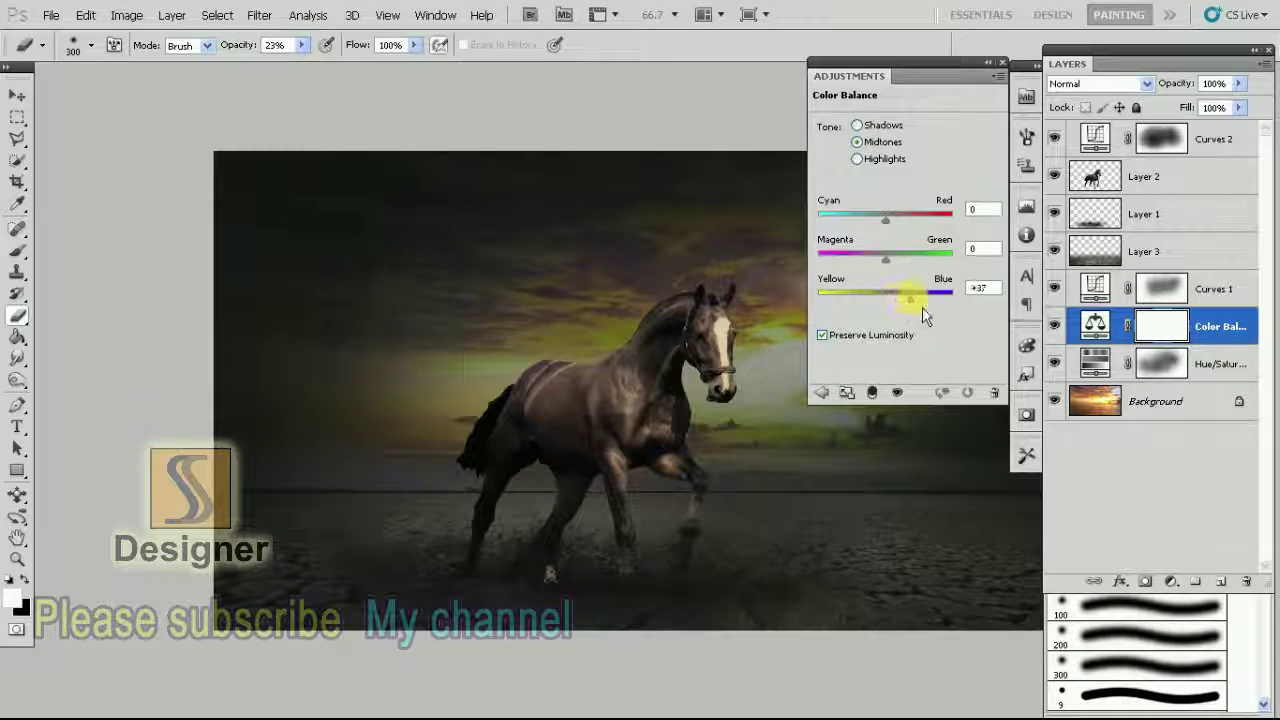
drag(885, 219, 851, 219)
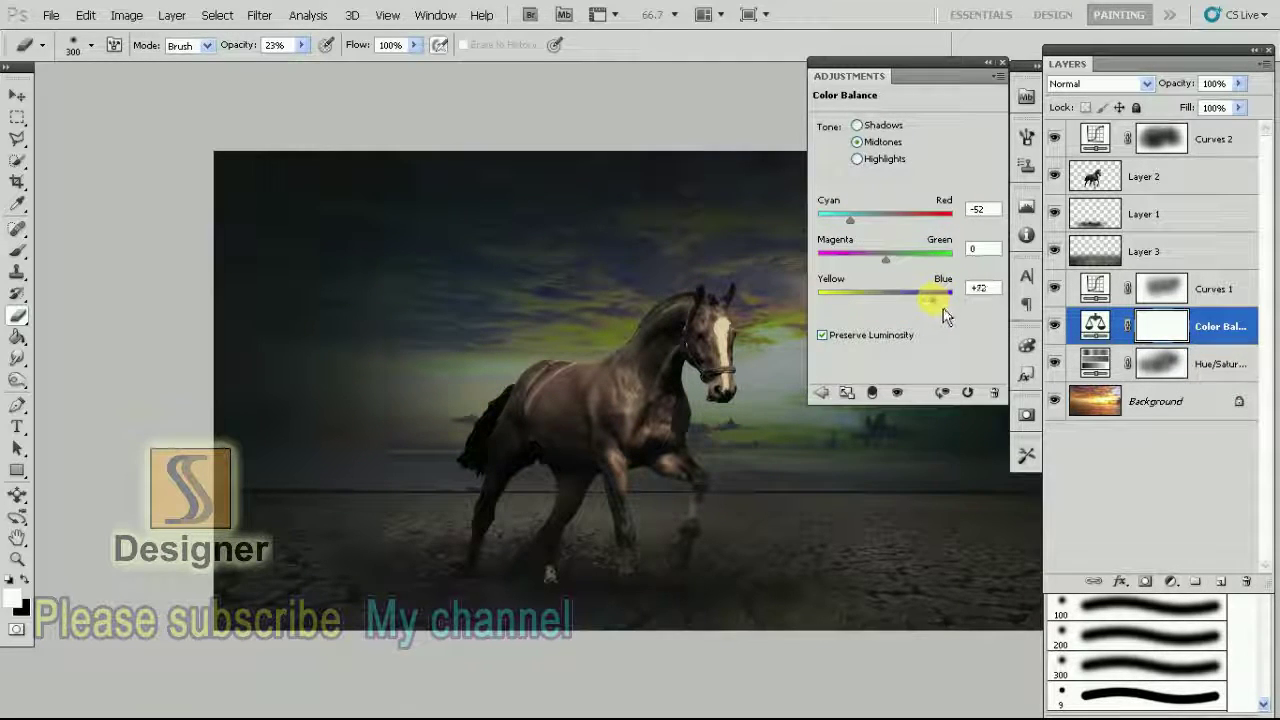
drag(899, 258, 893, 258)
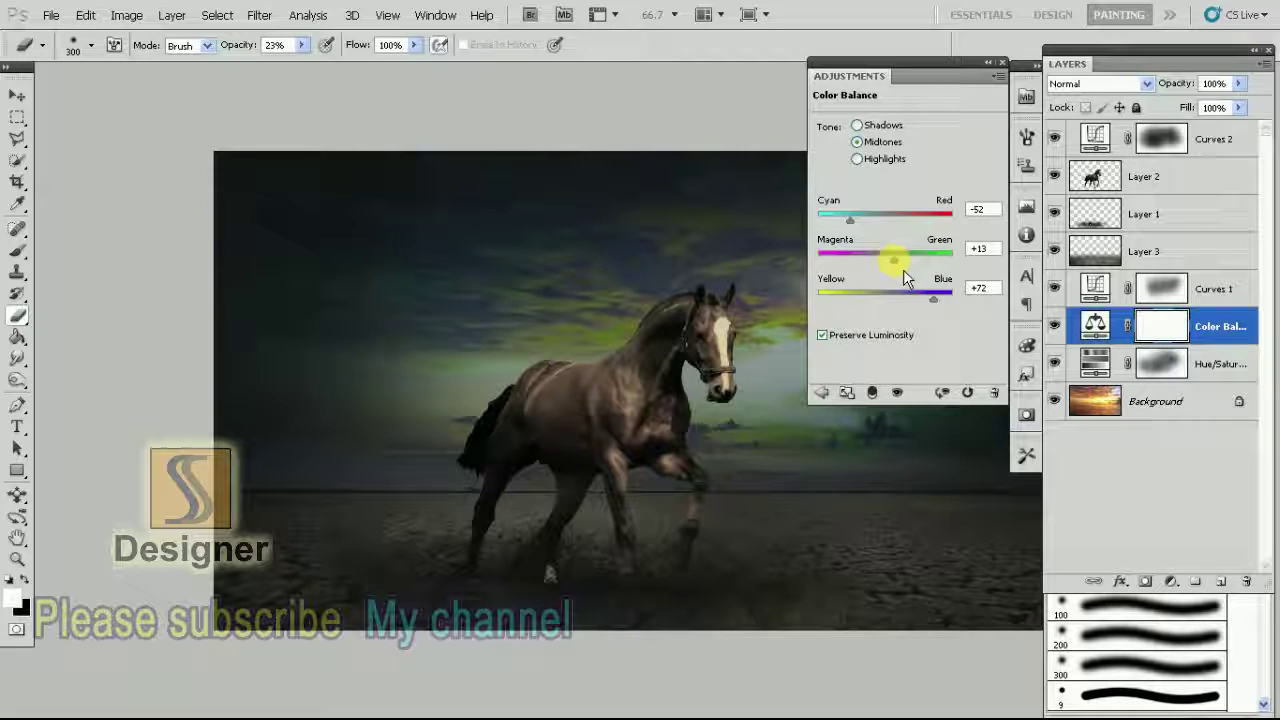
click(848, 219)
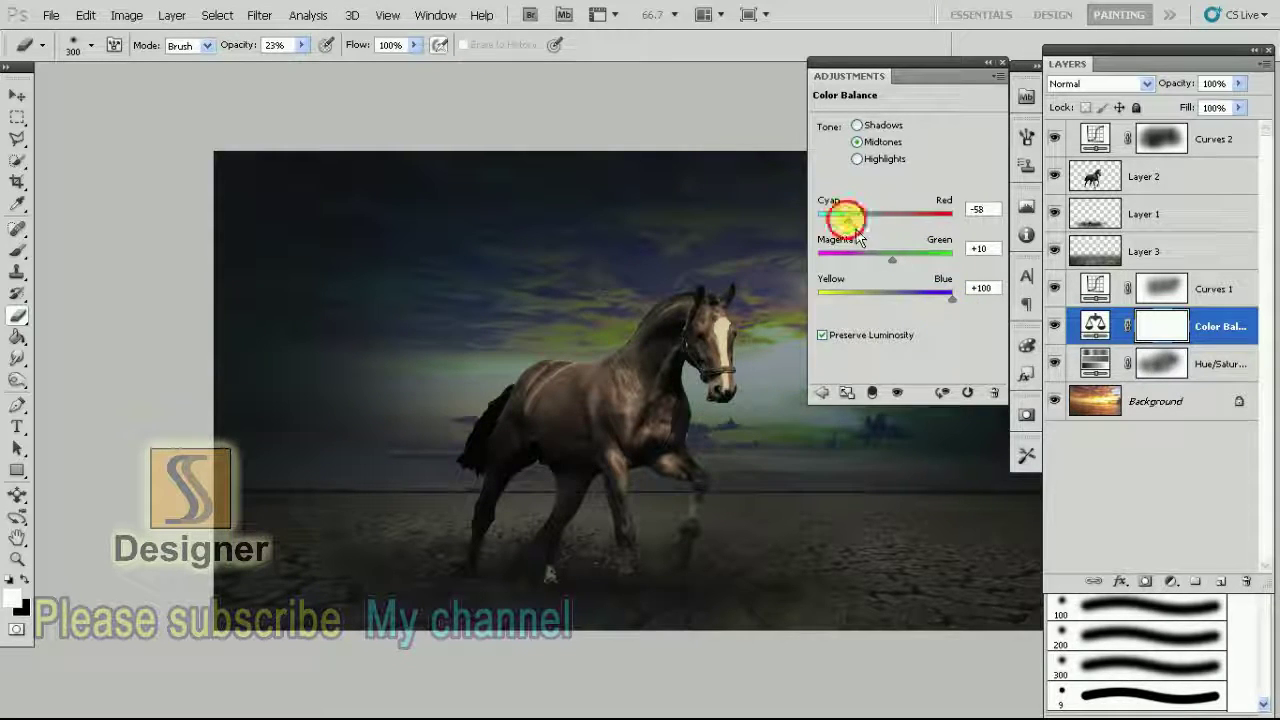
drag(856, 232, 849, 234)
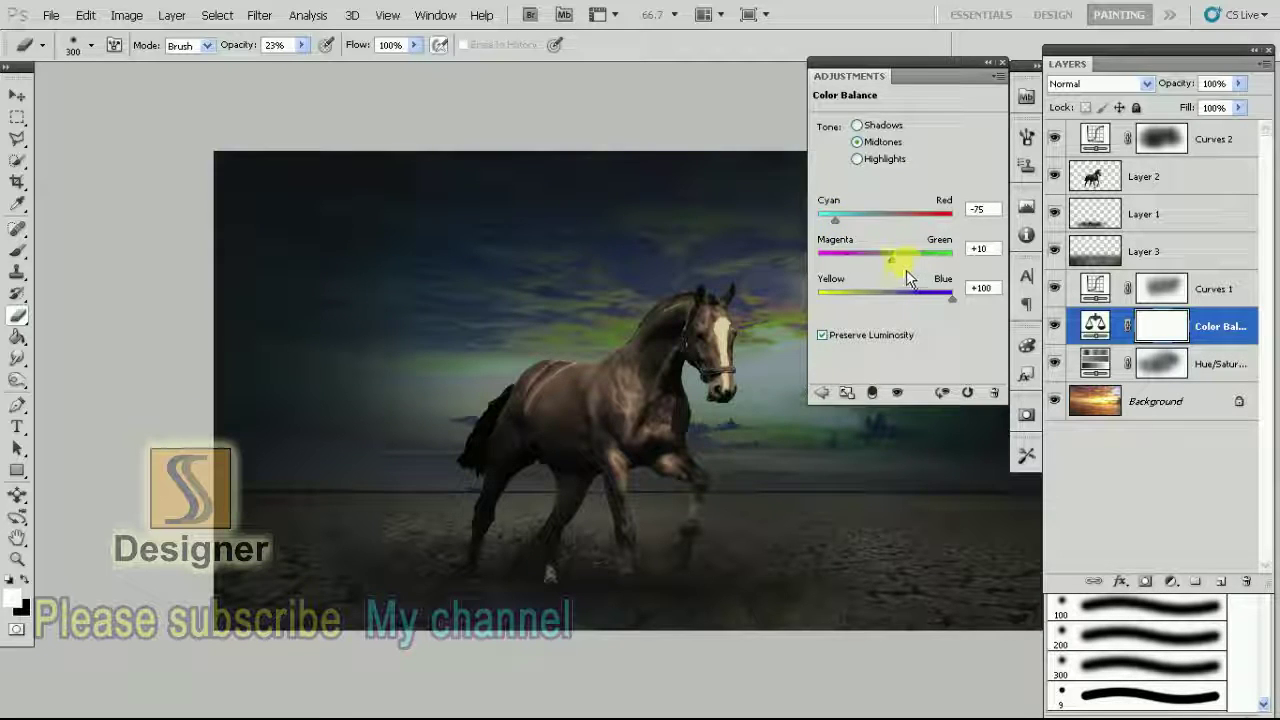
drag(893, 259, 873, 273)
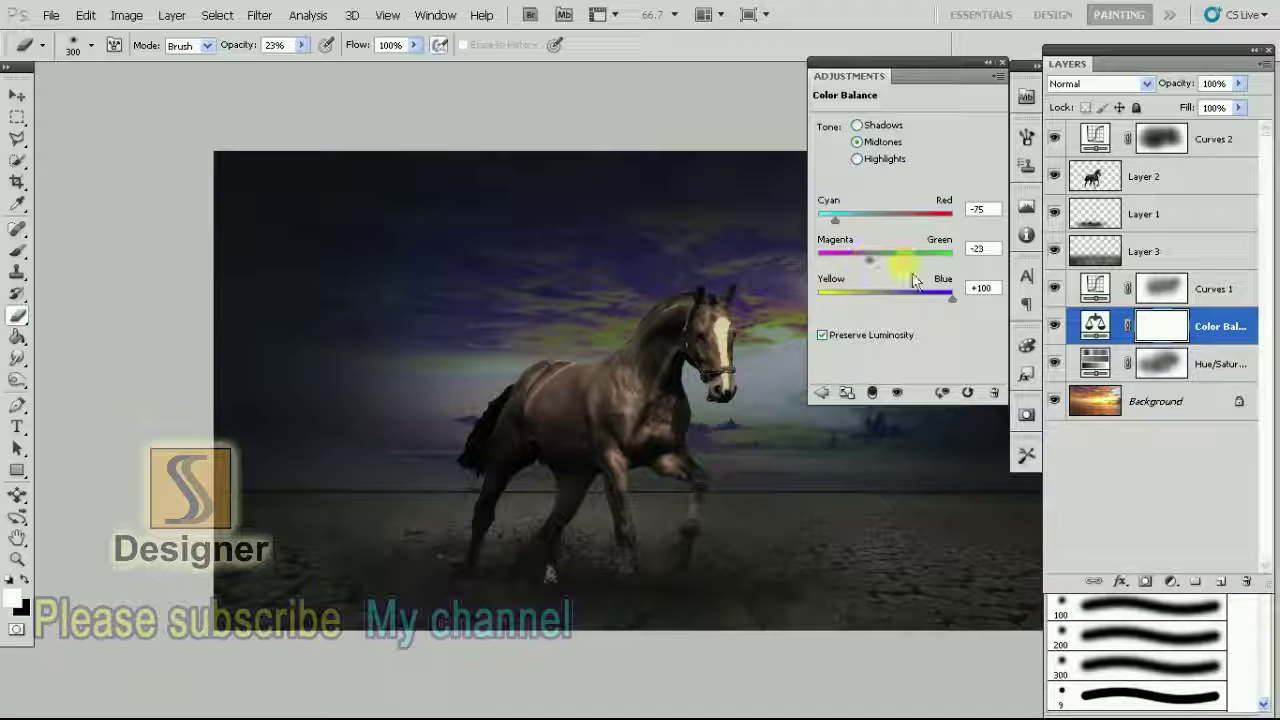
click(951, 297)
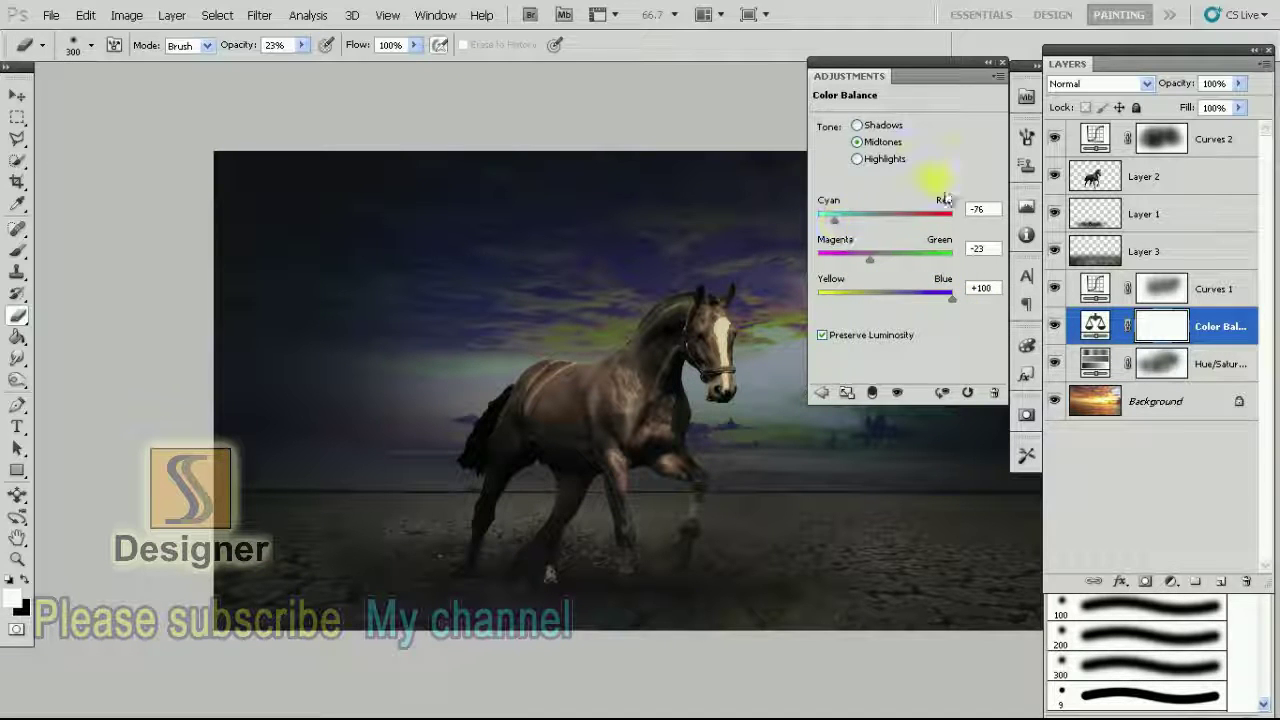
click(988, 62)
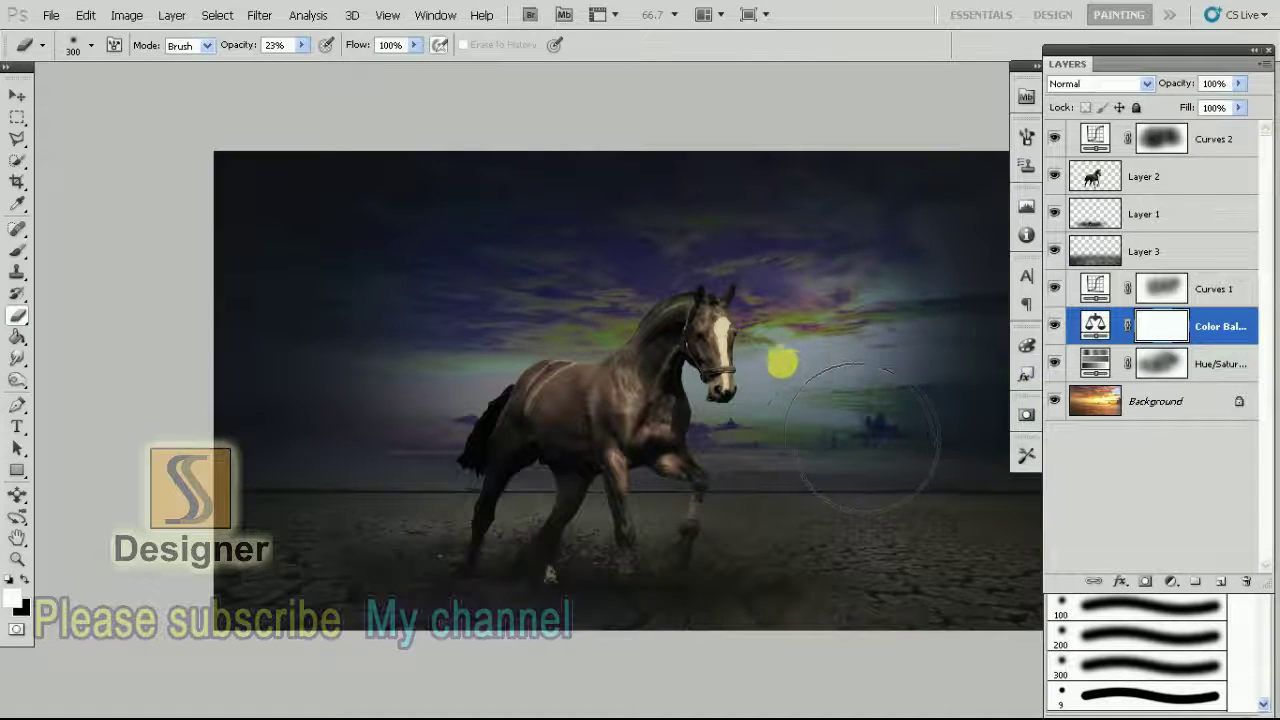
Mask the Color Balance shift off the horse and ground, then select the Background layer
key(bracketright)
drag(814, 457, 777, 488)
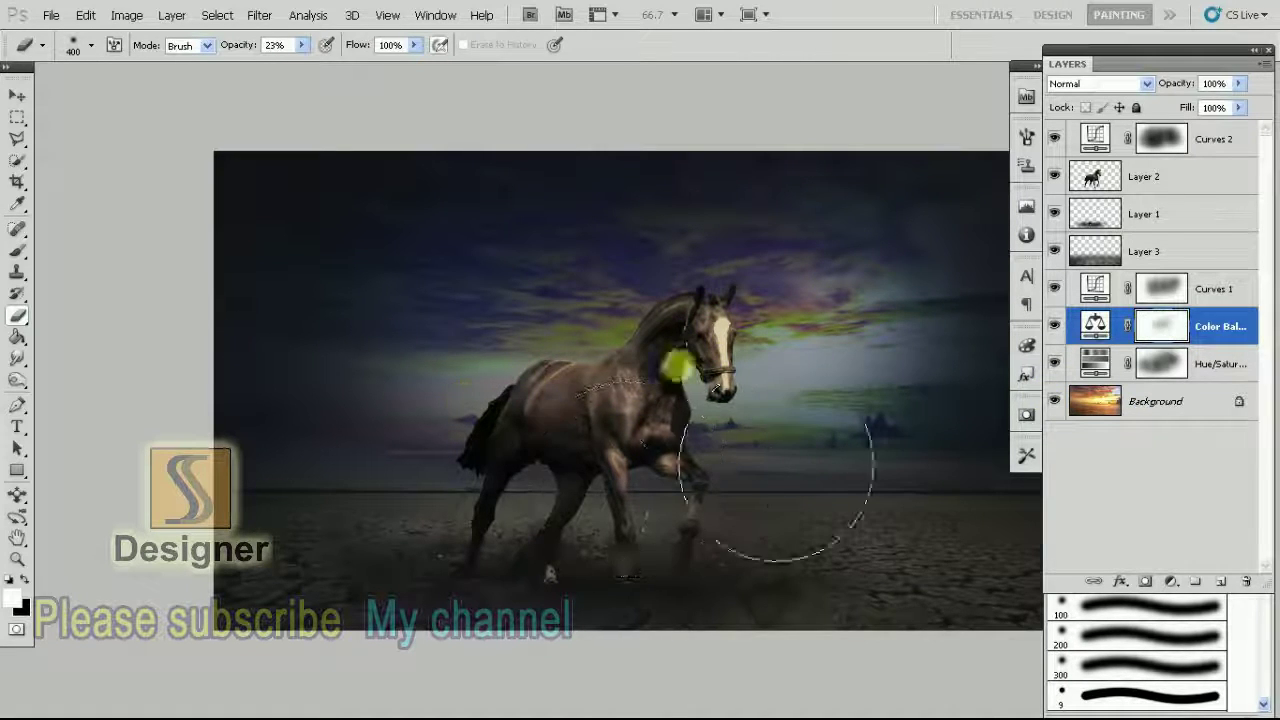
drag(849, 323, 566, 491)
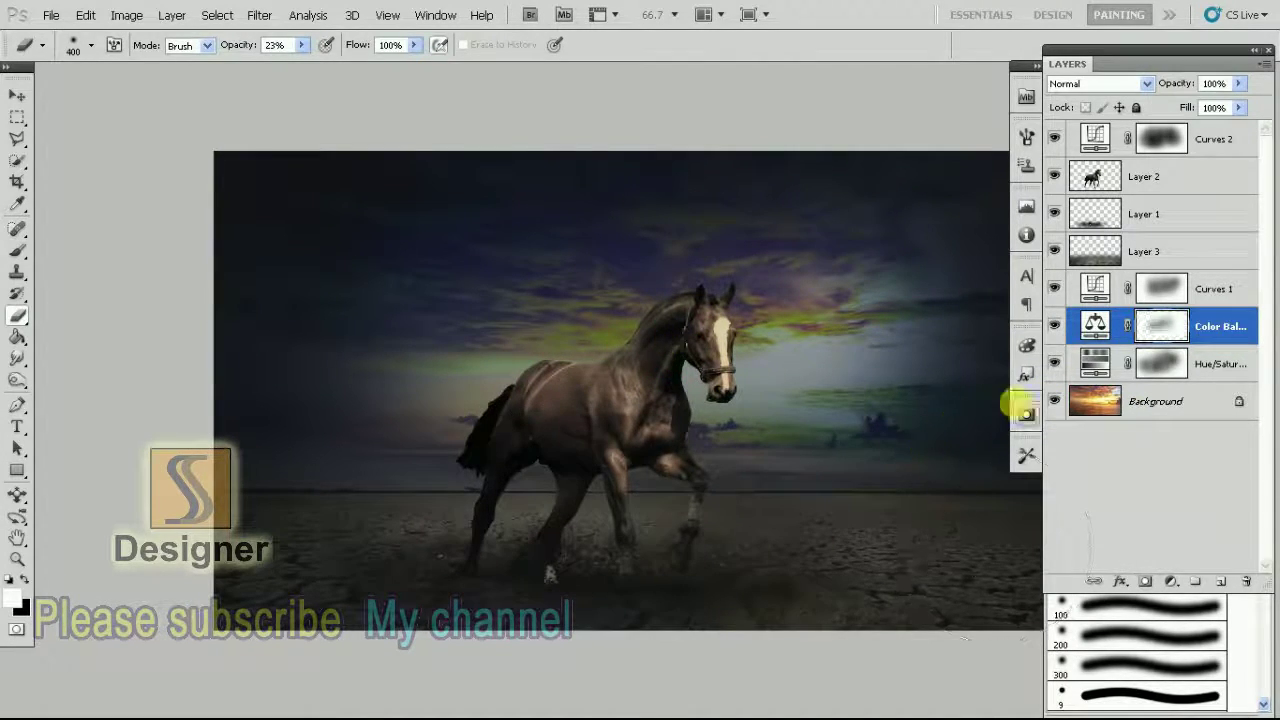
click(1160, 410)
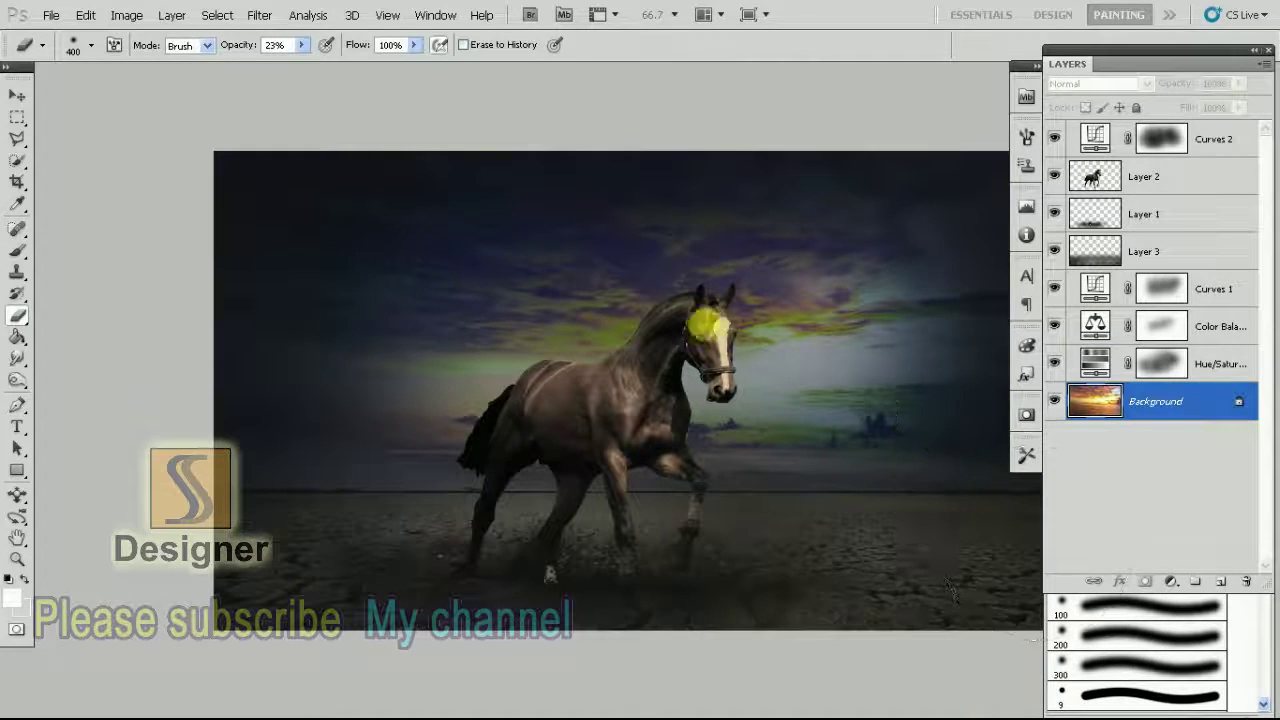
click(127, 15)
mouse_move(149, 59)
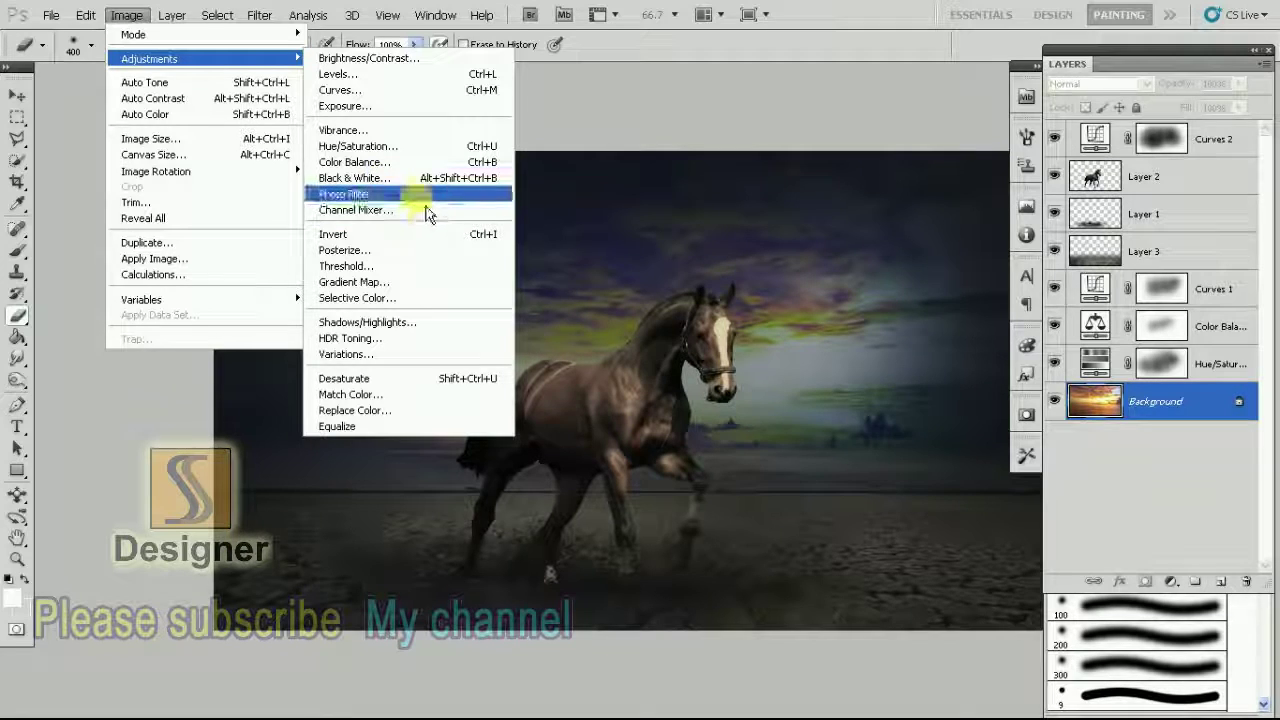
Apply a direct Color Balance of -56, +31, +72 to the Background
click(410, 180)
click(410, 162)
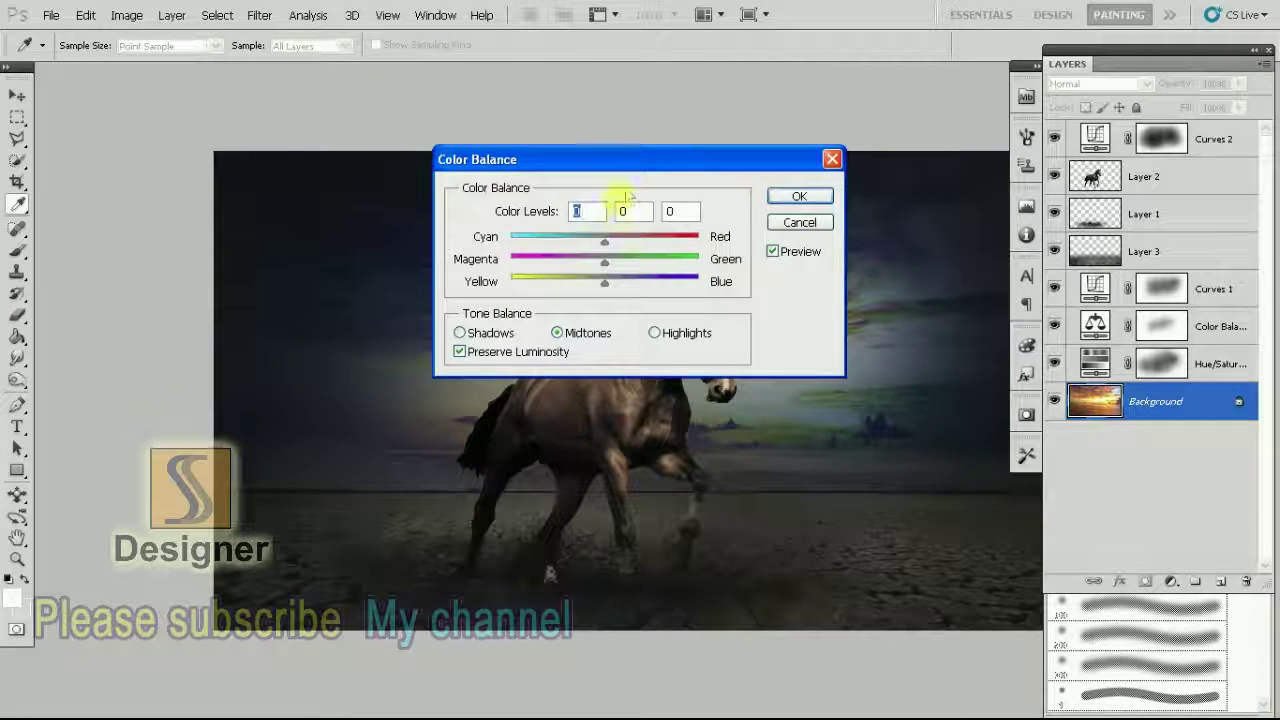
drag(603, 168, 422, 93)
drag(419, 206, 478, 217)
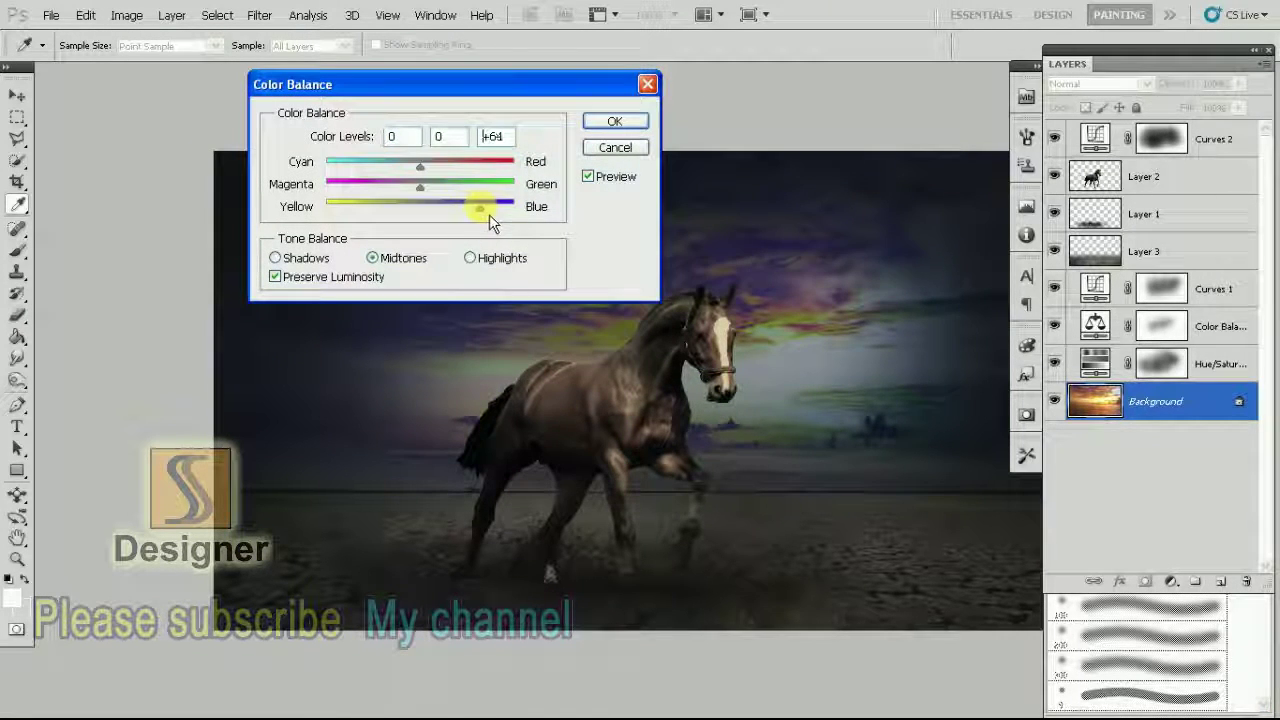
drag(419, 166, 370, 166)
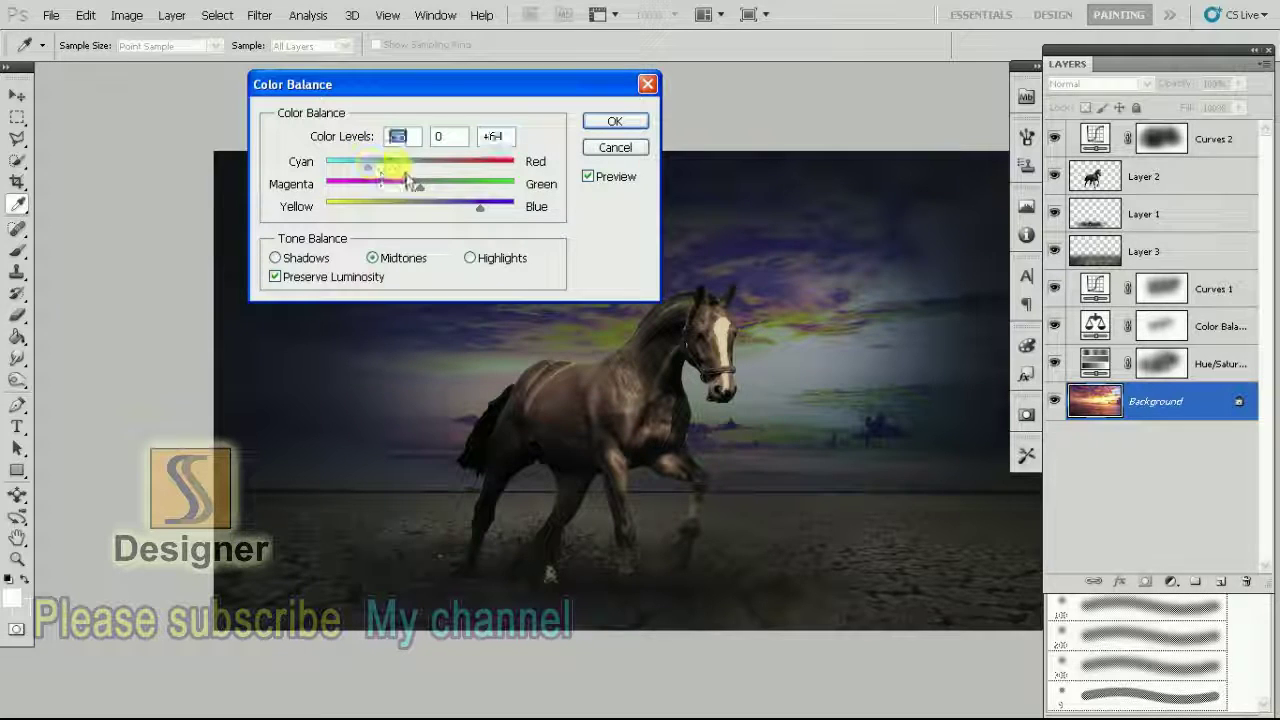
drag(451, 188, 487, 210)
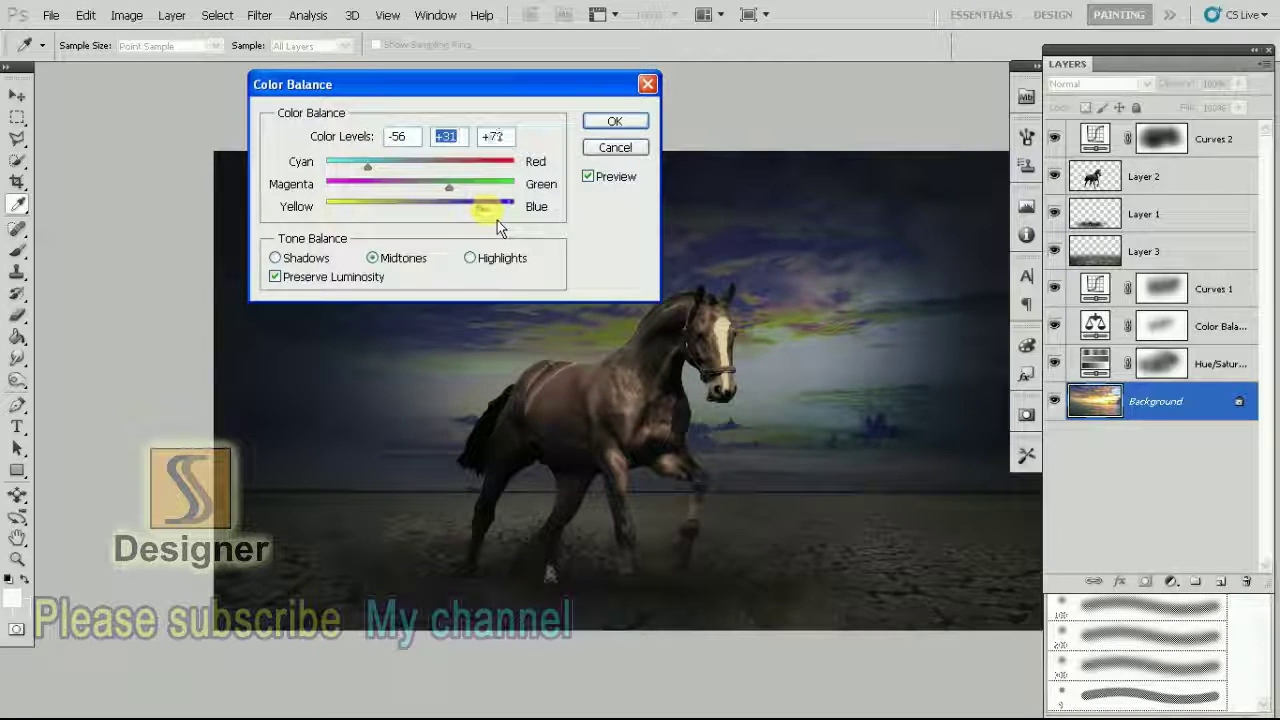
click(617, 121)
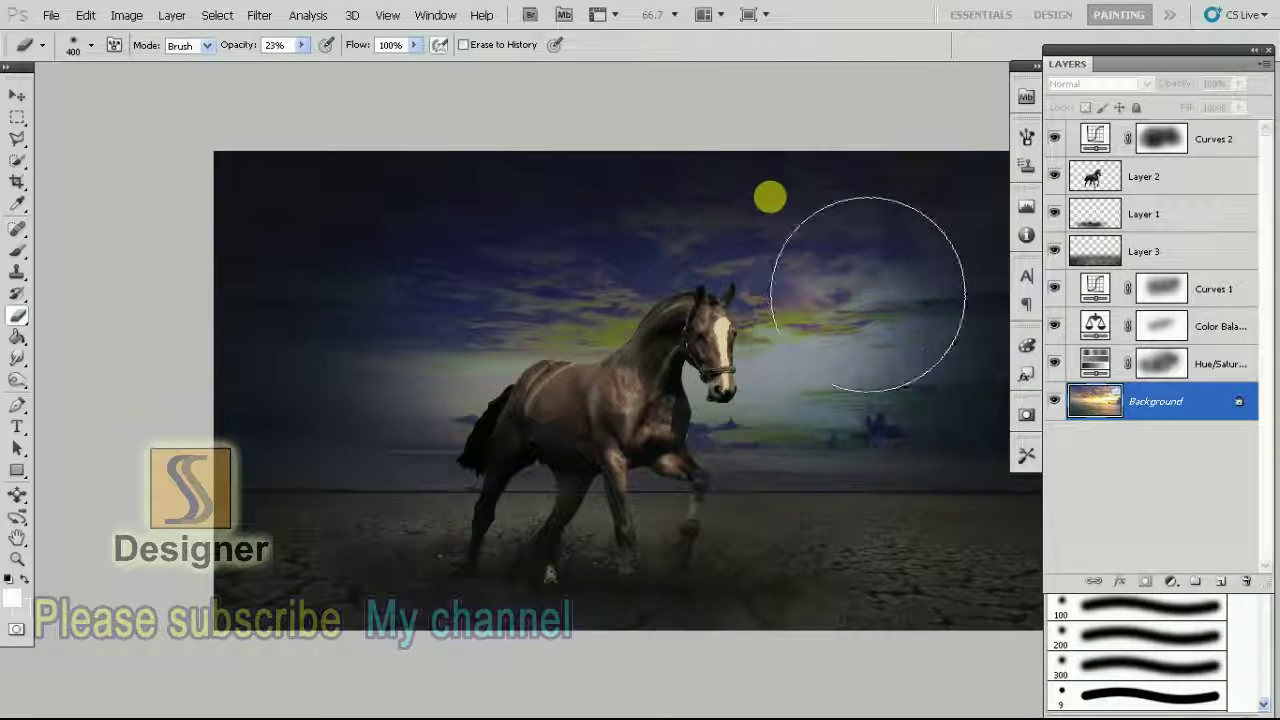
Fade the applied Color Balance to 45% opacity
key(ctrl+shift+f)
text(45)
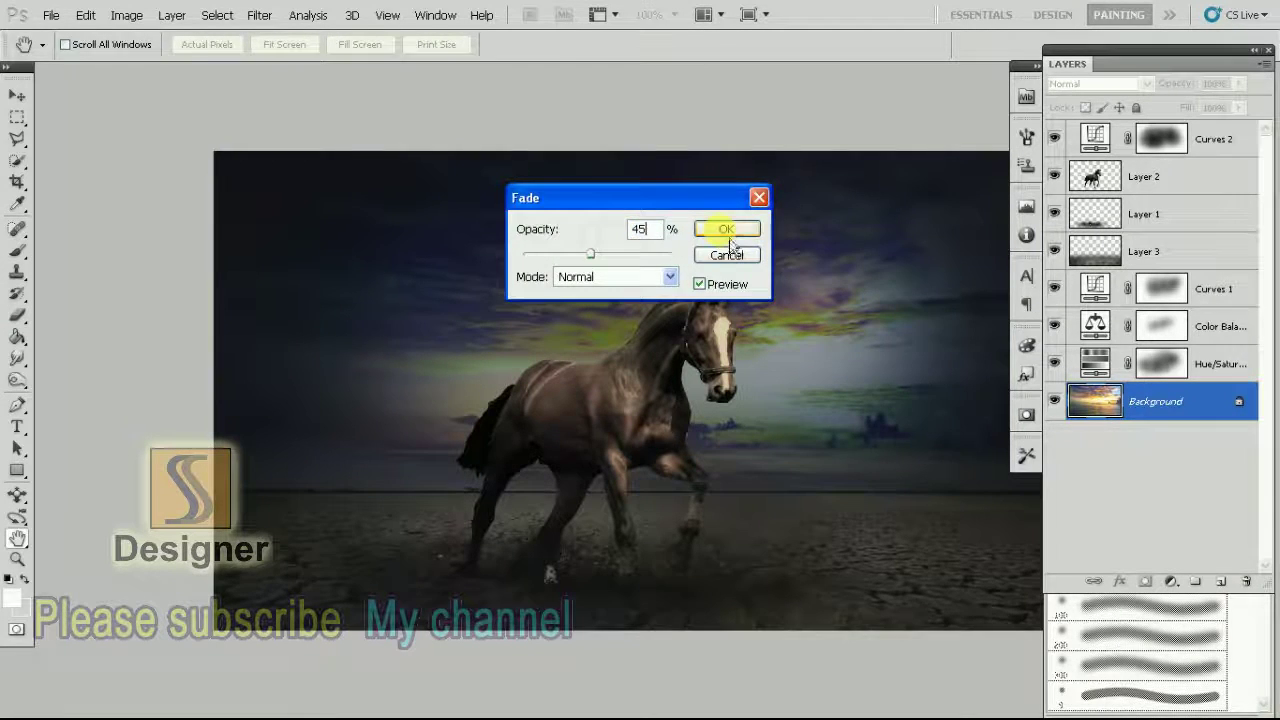
click(726, 230)
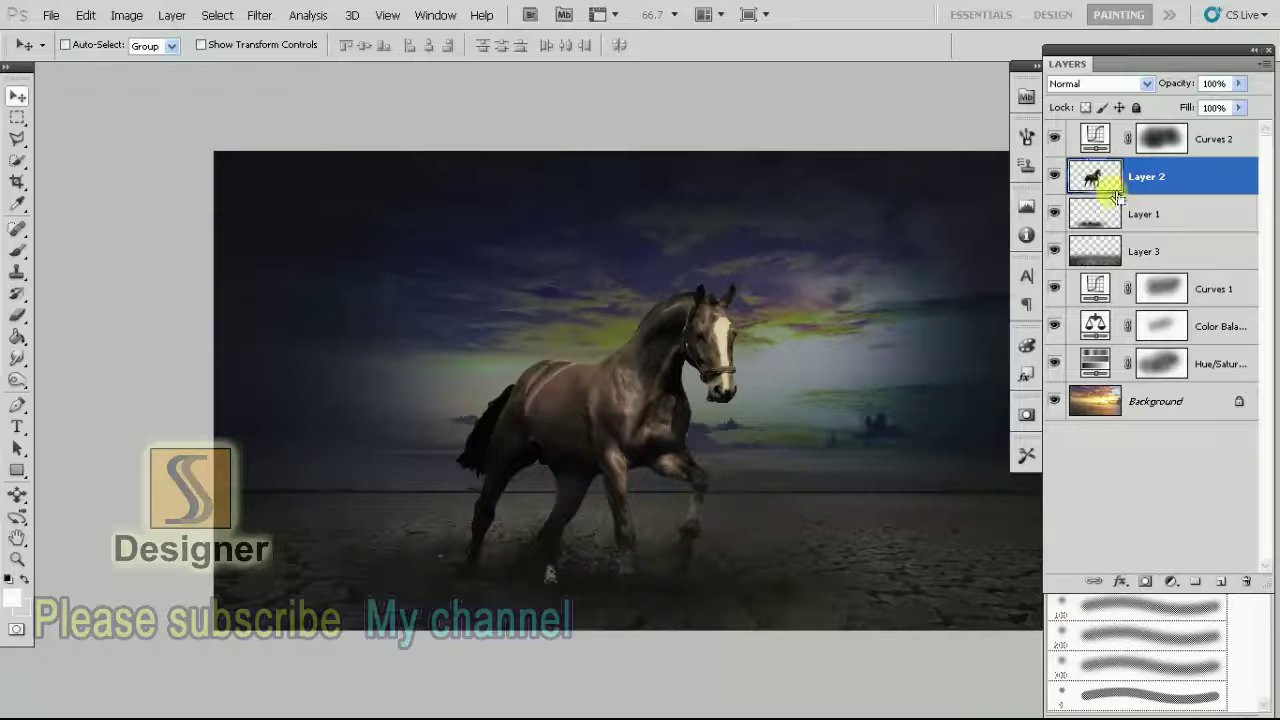
Add a Hue/Saturation layer clipped to Layer 2: Hue +9, Saturation -23, Lightness -41
click(1172, 582)
click(1062, 431)
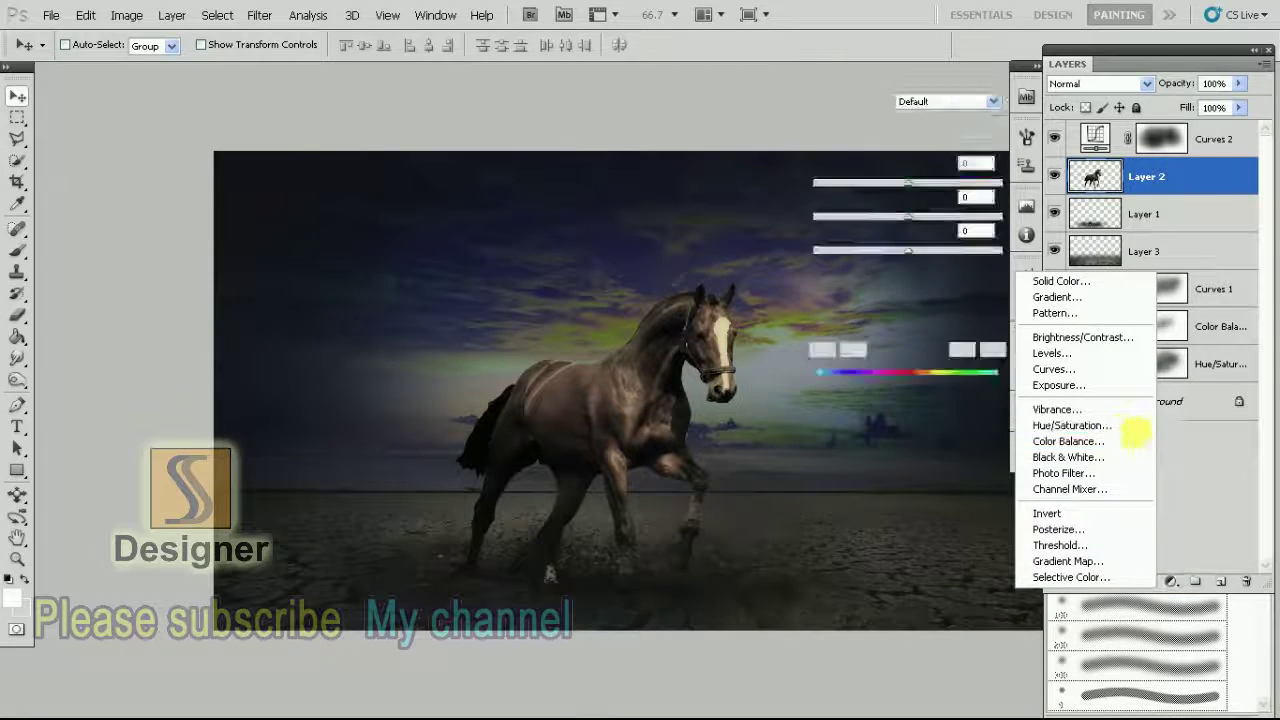
click(871, 396)
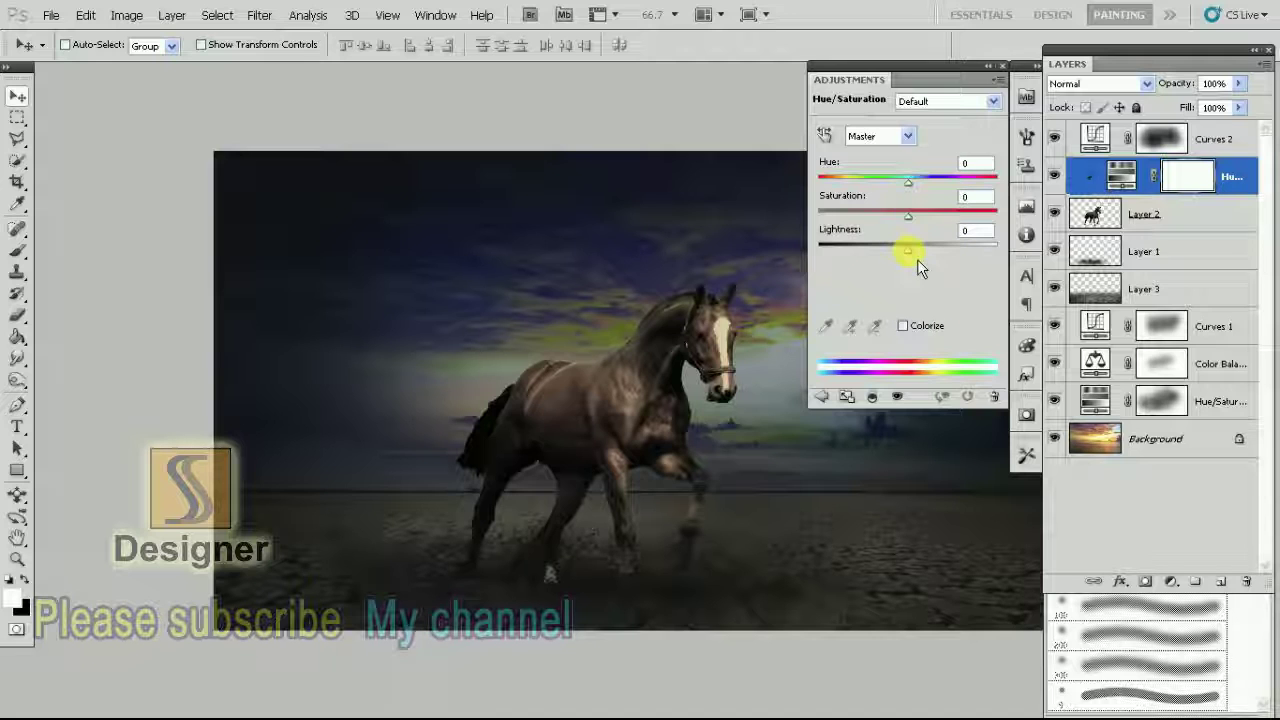
drag(917, 259, 879, 259)
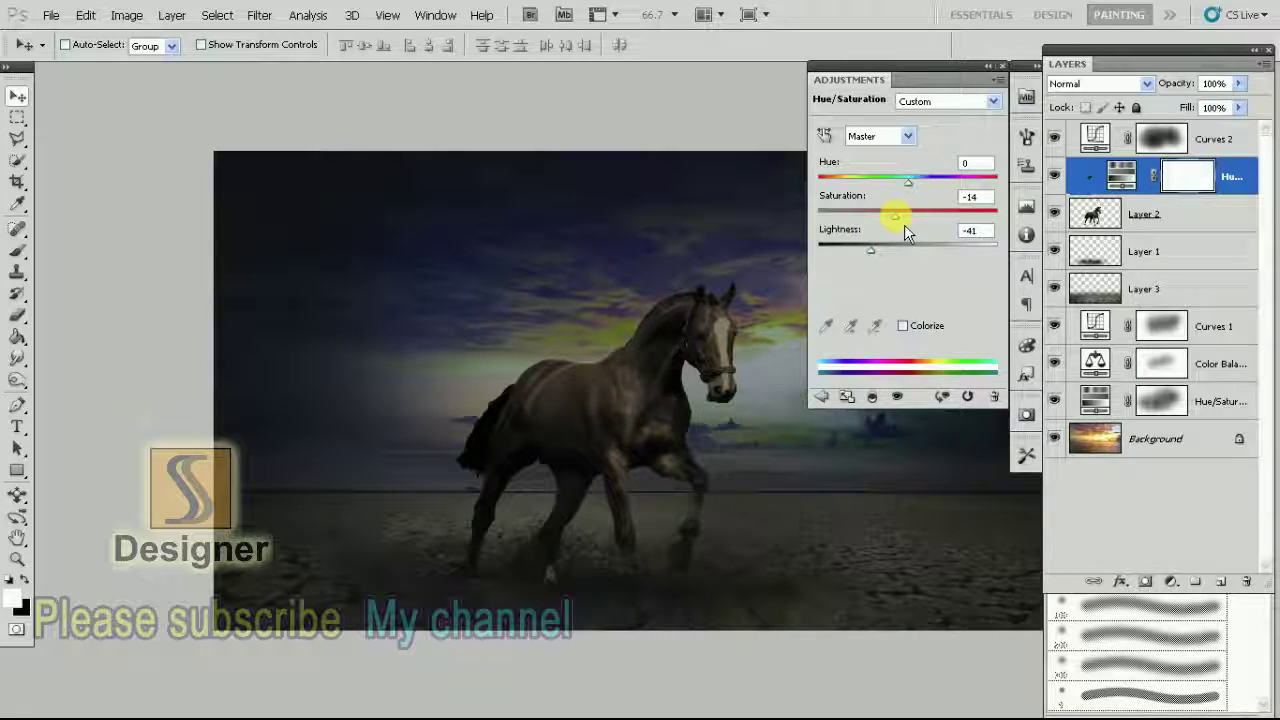
mouse_move(908, 183)
mouse_down()
mouse_move(930, 197)
mouse_move(922, 190)
mouse_up()
drag(900, 216, 898, 234)
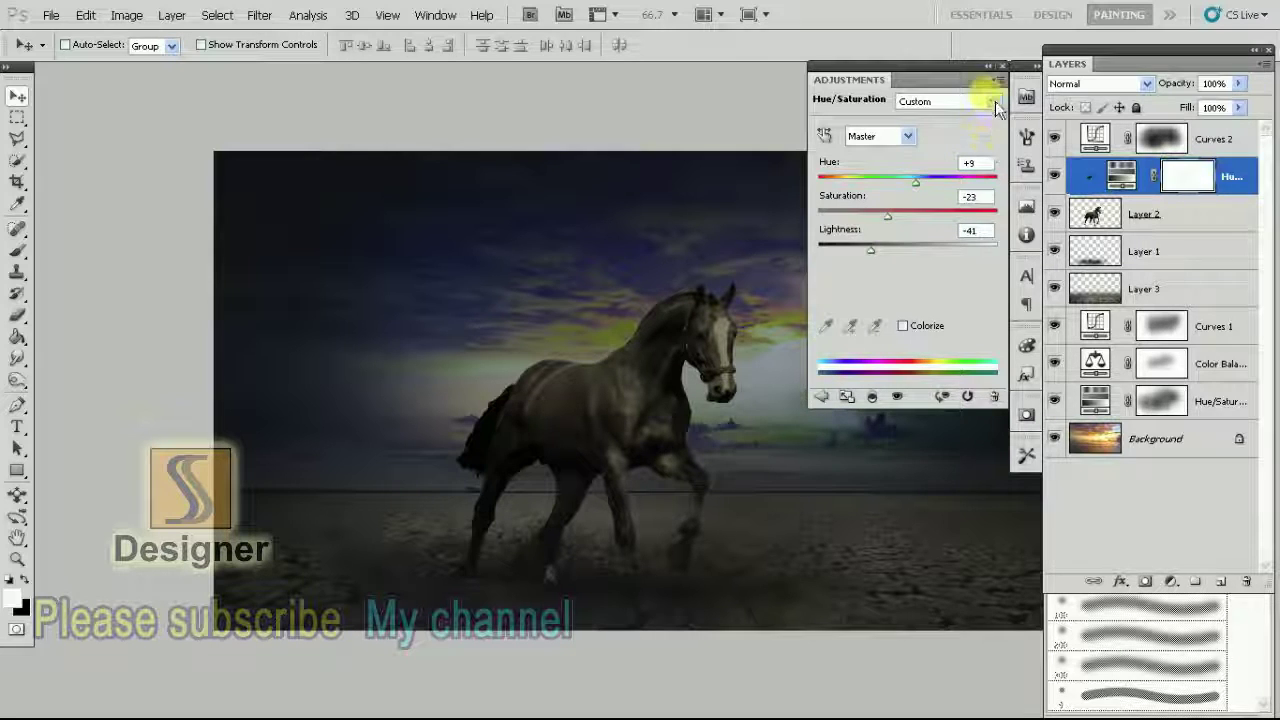
click(945, 102)
click(958, 283)
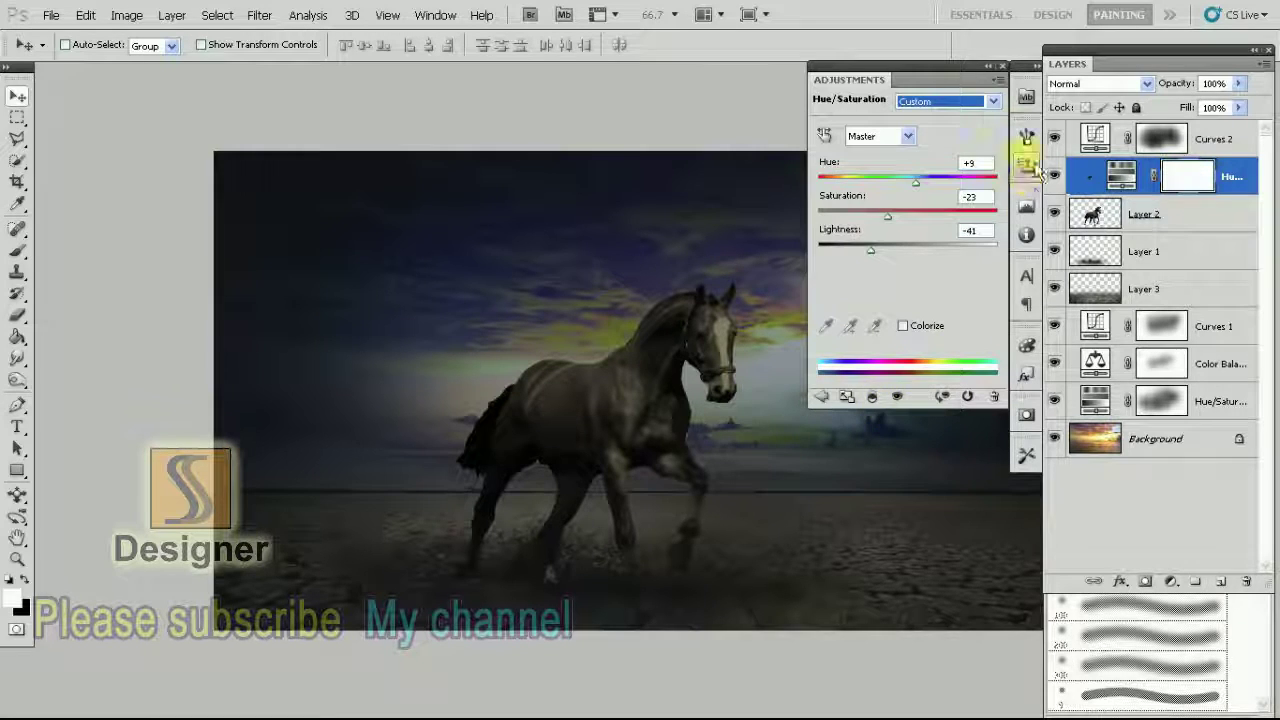
click(1003, 68)
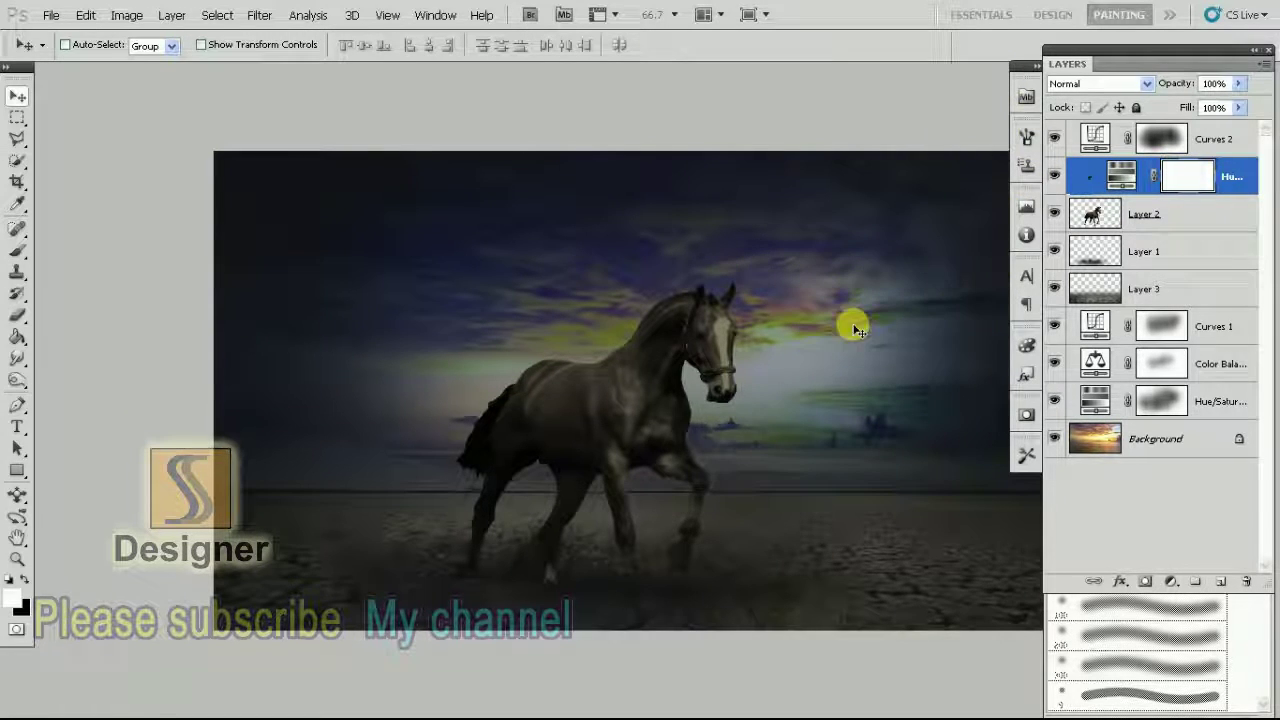
Switch to the Eraser and erase the horse's mask from the legs up to the body
click(20, 316)
click(80, 313)
mouse_move(689, 529)
mouse_down()
mouse_move(668, 462)
mouse_move(720, 390)
mouse_up()
key(bracketleft)
key(bracketleft)
key(bracketleft)
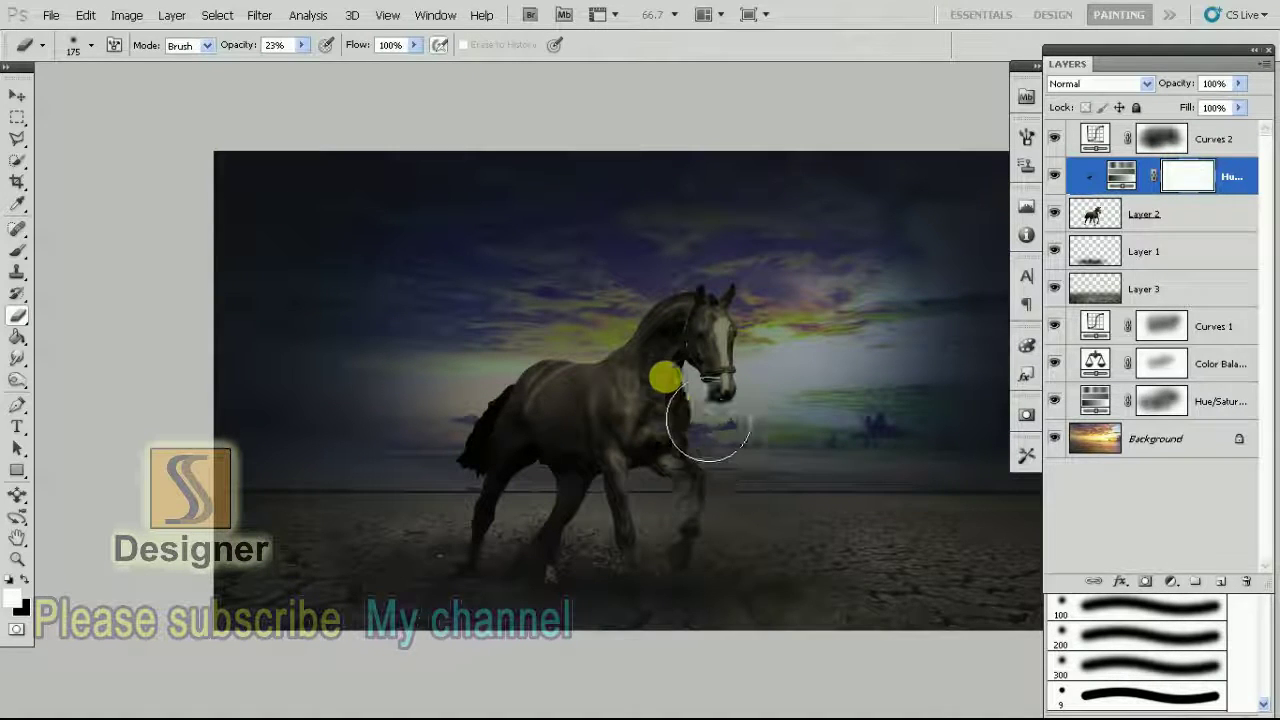
key(bracketleft)
Erase the mask over the horse's neck, head and chest with smaller eraser sizes
mouse_move(748, 380)
mouse_down()
mouse_move(662, 390)
mouse_move(729, 347)
mouse_up()
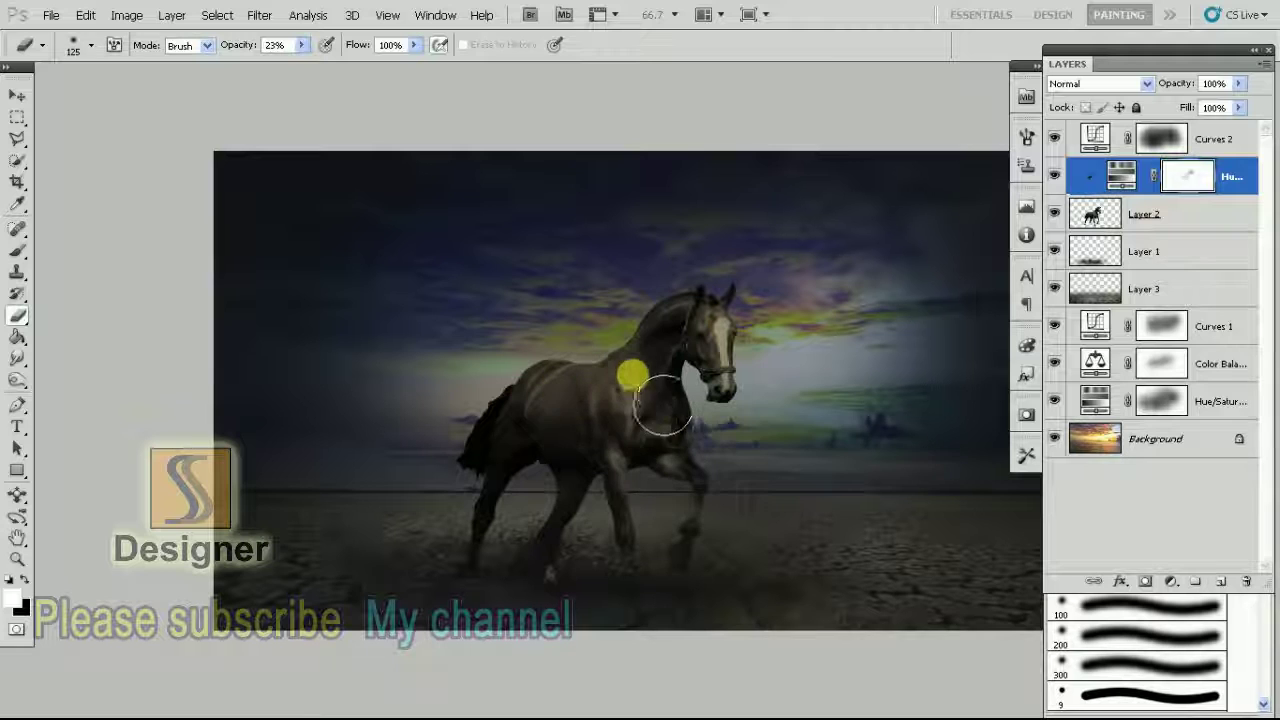
key(bracketleft)
key(bracketleft)
key(bracketleft)
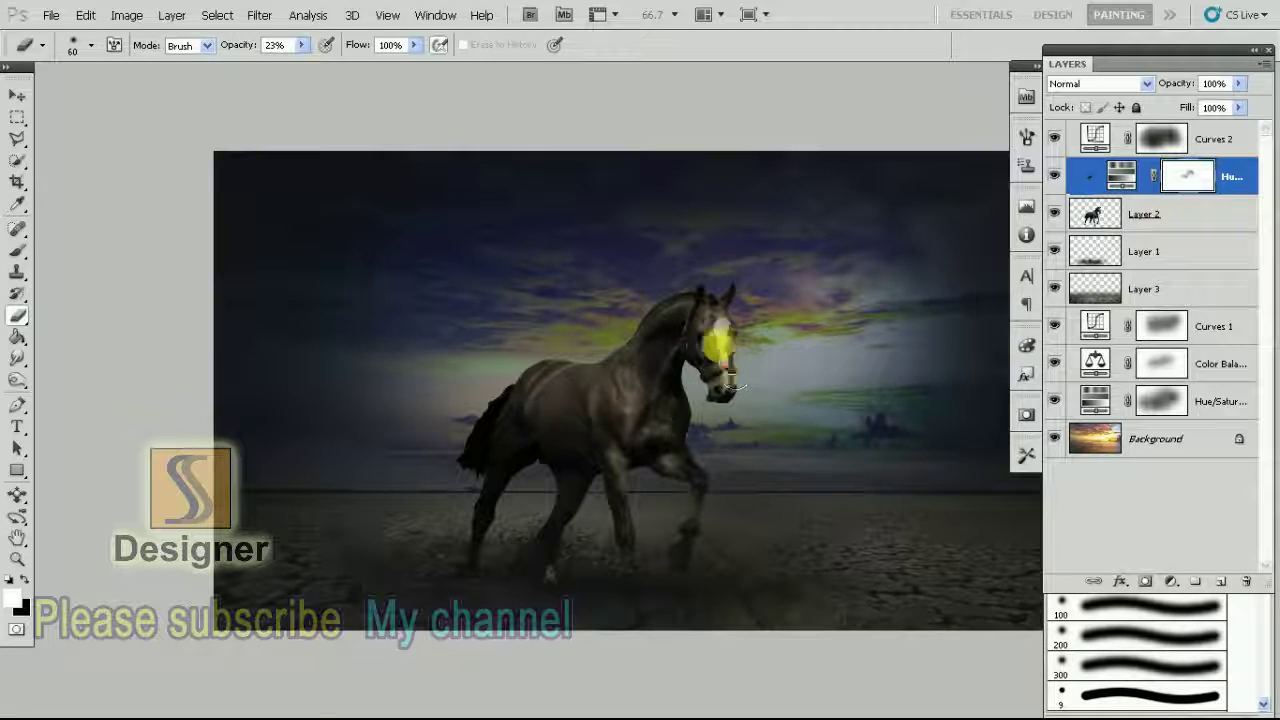
mouse_move(704, 321)
mouse_down()
mouse_move(667, 296)
mouse_move(657, 357)
mouse_up()
key(bracketleft)
key(bracketleft)
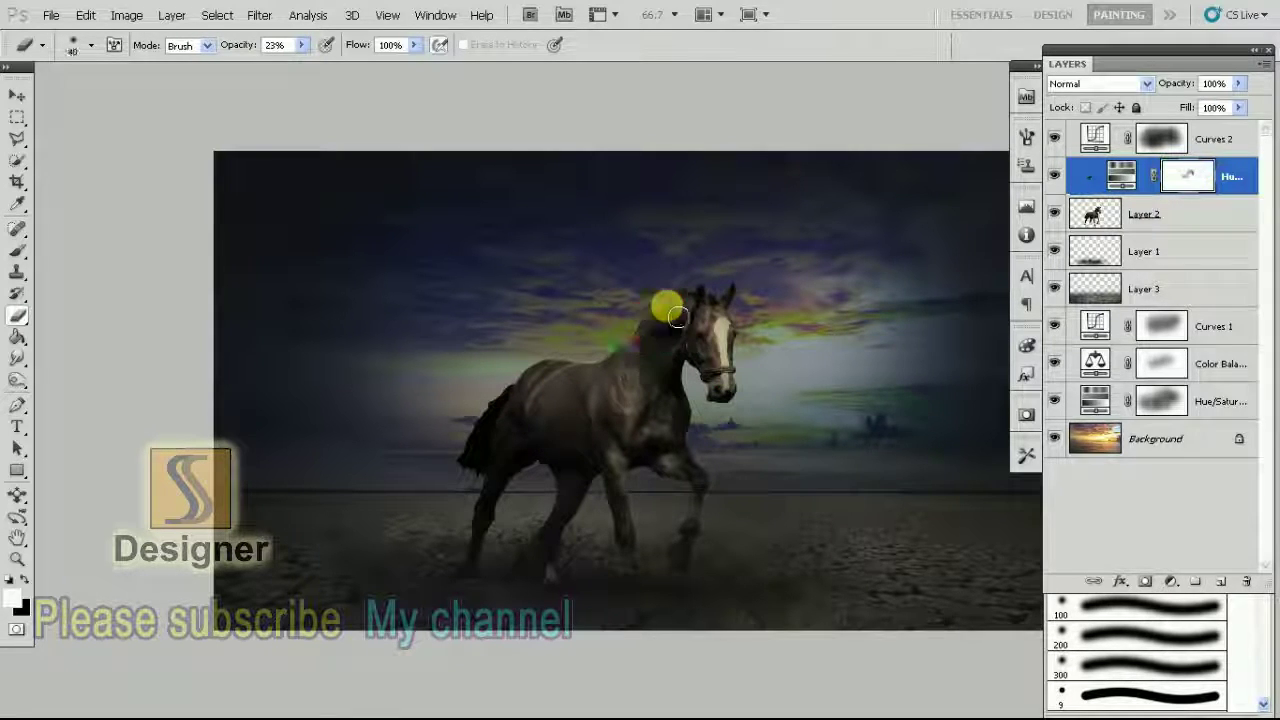
mouse_move(666, 300)
mouse_down()
mouse_move(622, 423)
mouse_move(668, 410)
mouse_up()
key(bracketright)
key(bracketright)
key(bracketright)
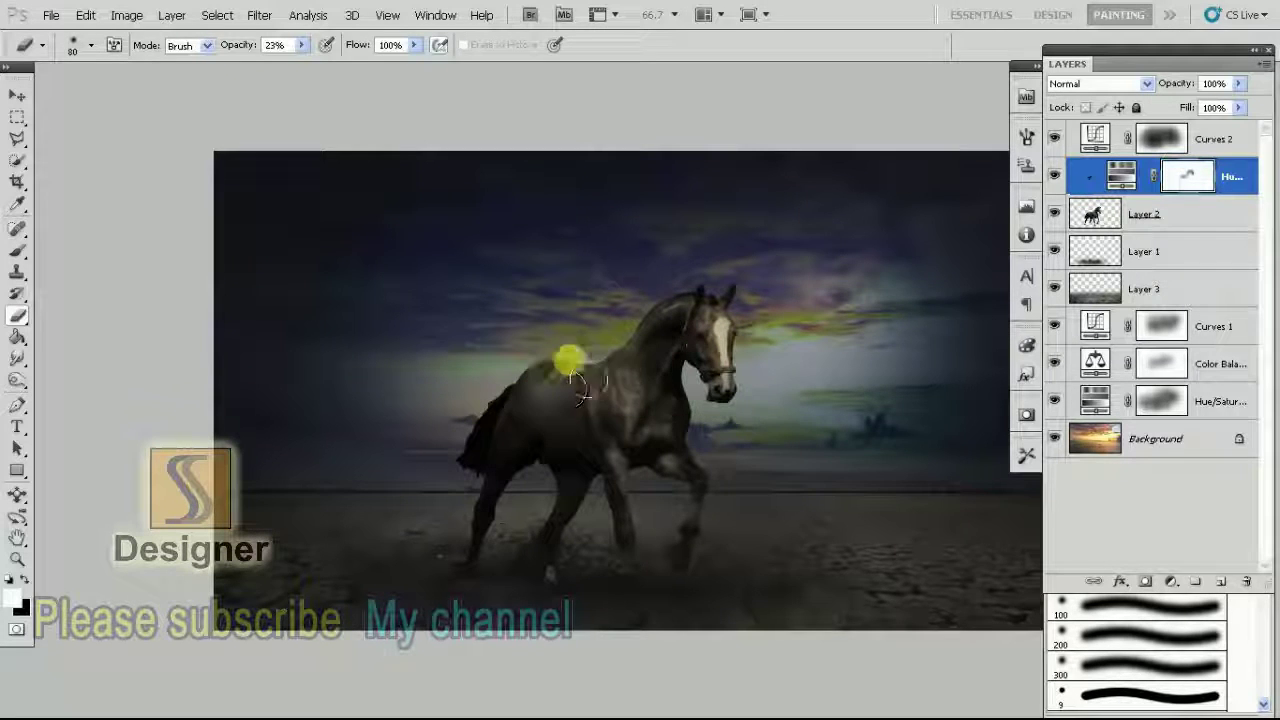
key(bracketright)
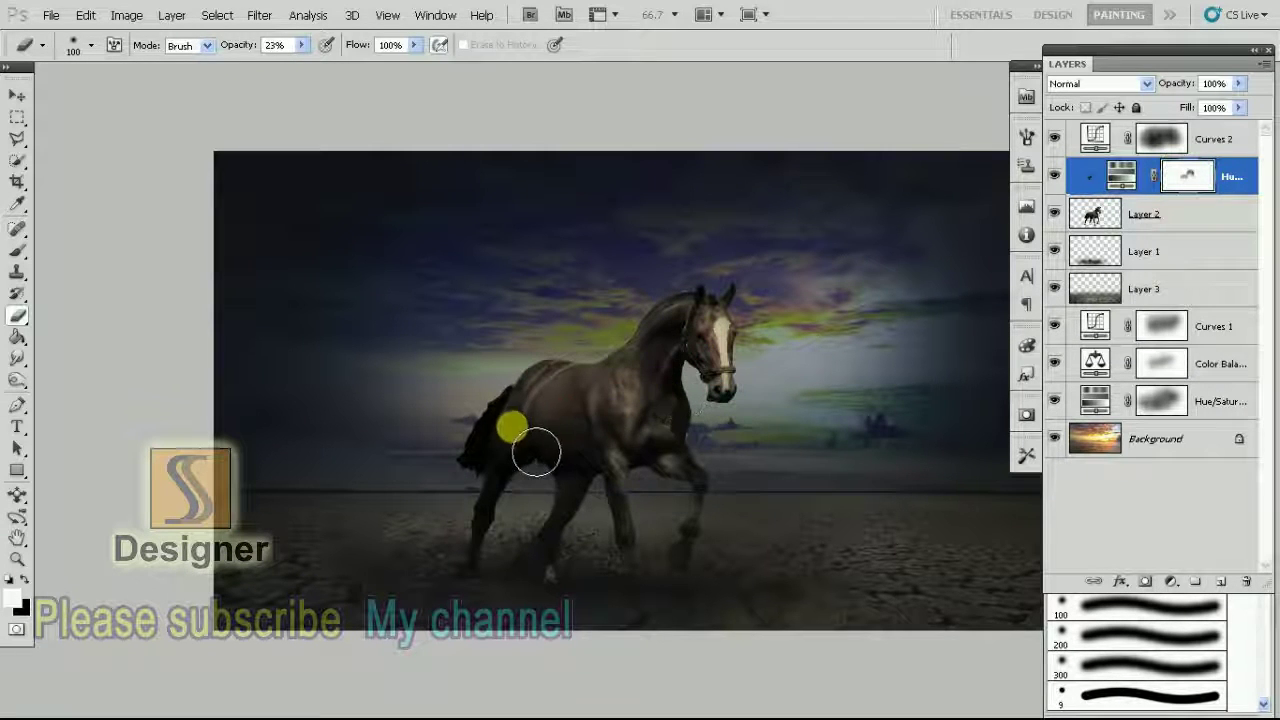
drag(706, 363, 648, 403)
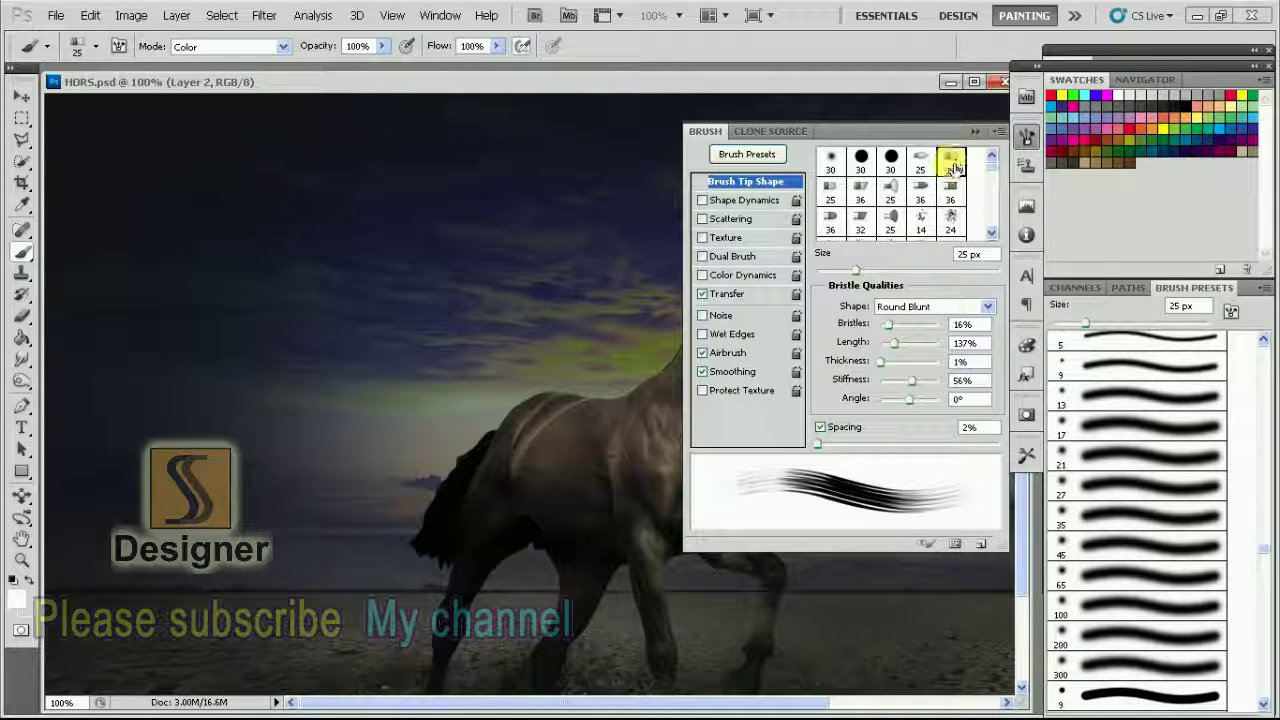
Select Layer 2, zoom to 200% and darken the pale fringe under the tail
key(F7)
click(1054, 213)
click(1054, 213)
click(1150, 218)
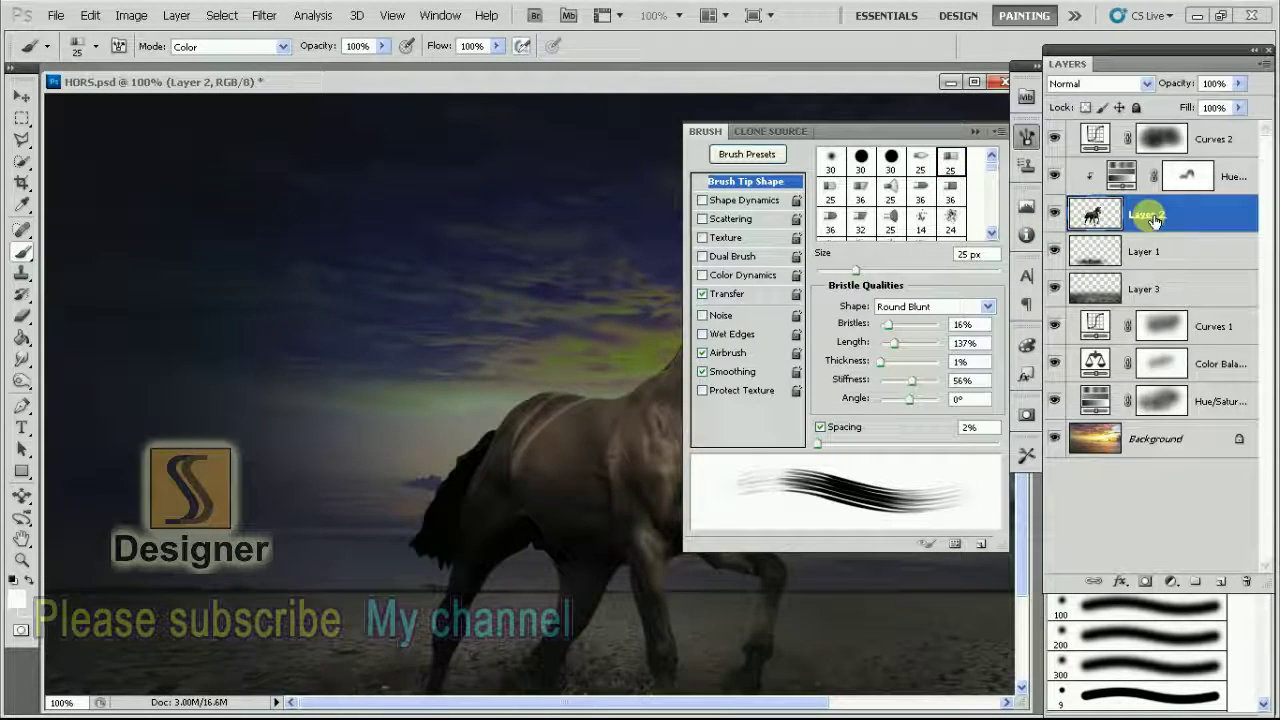
key(F7)
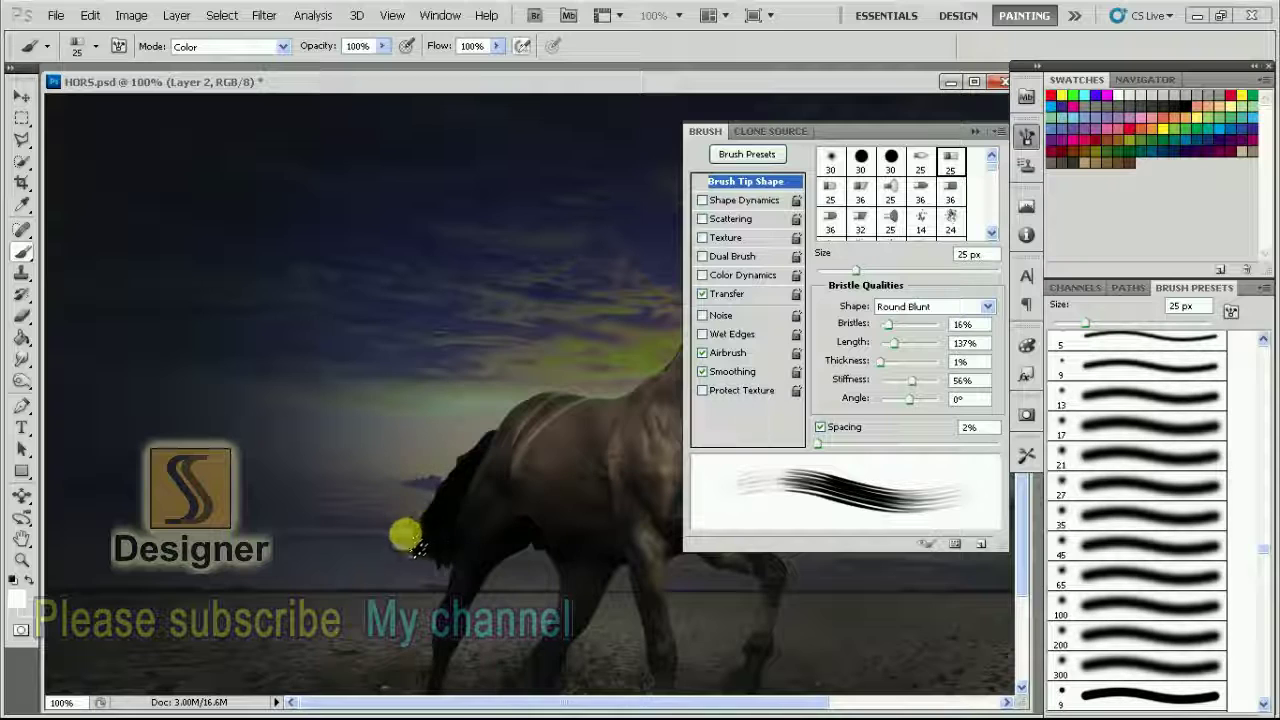
key(ctrl+plus)
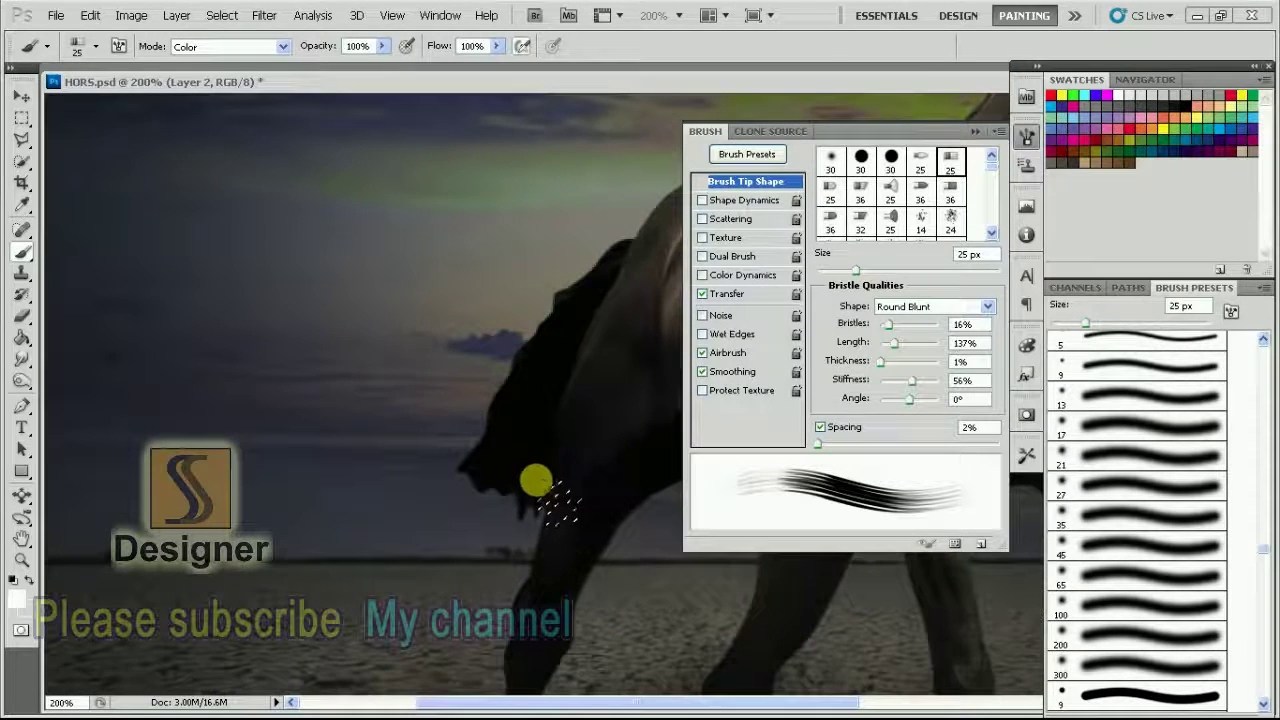
key(Tab)
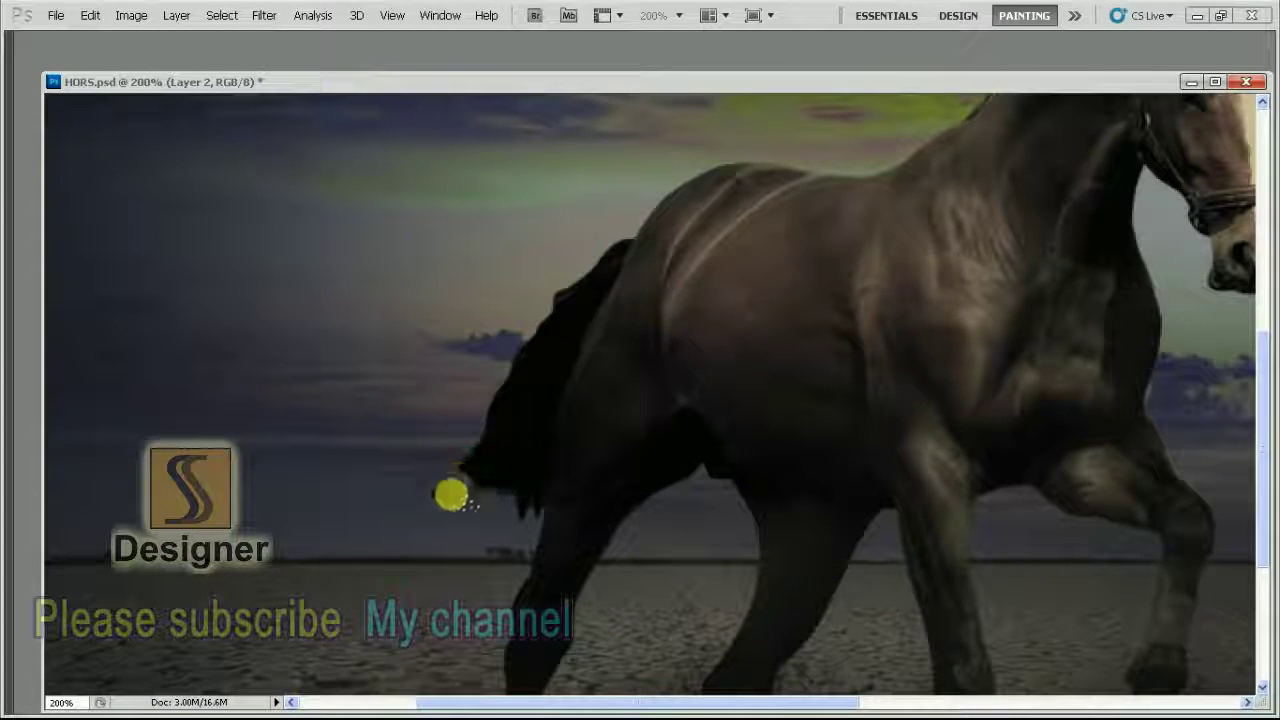
key(F7)
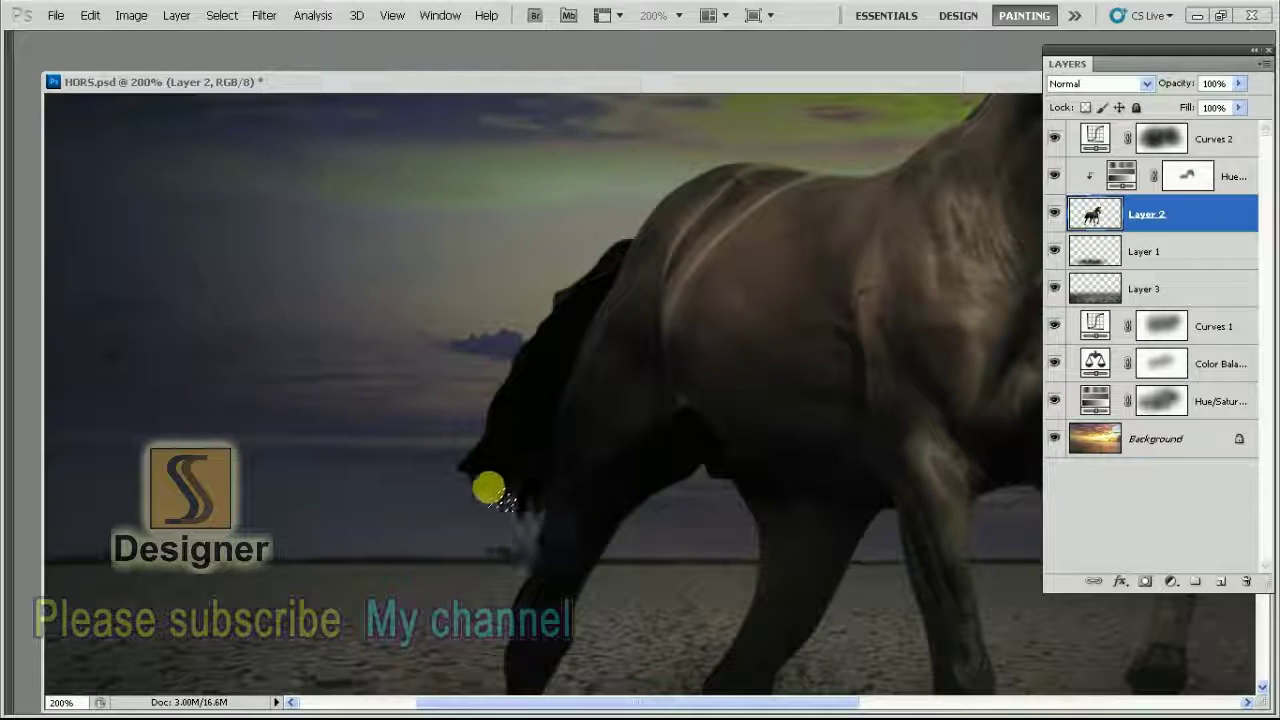
mouse_move(488, 488)
mouse_down()
mouse_move(503, 509)
mouse_move(551, 400)
mouse_move(522, 442)
mouse_up()
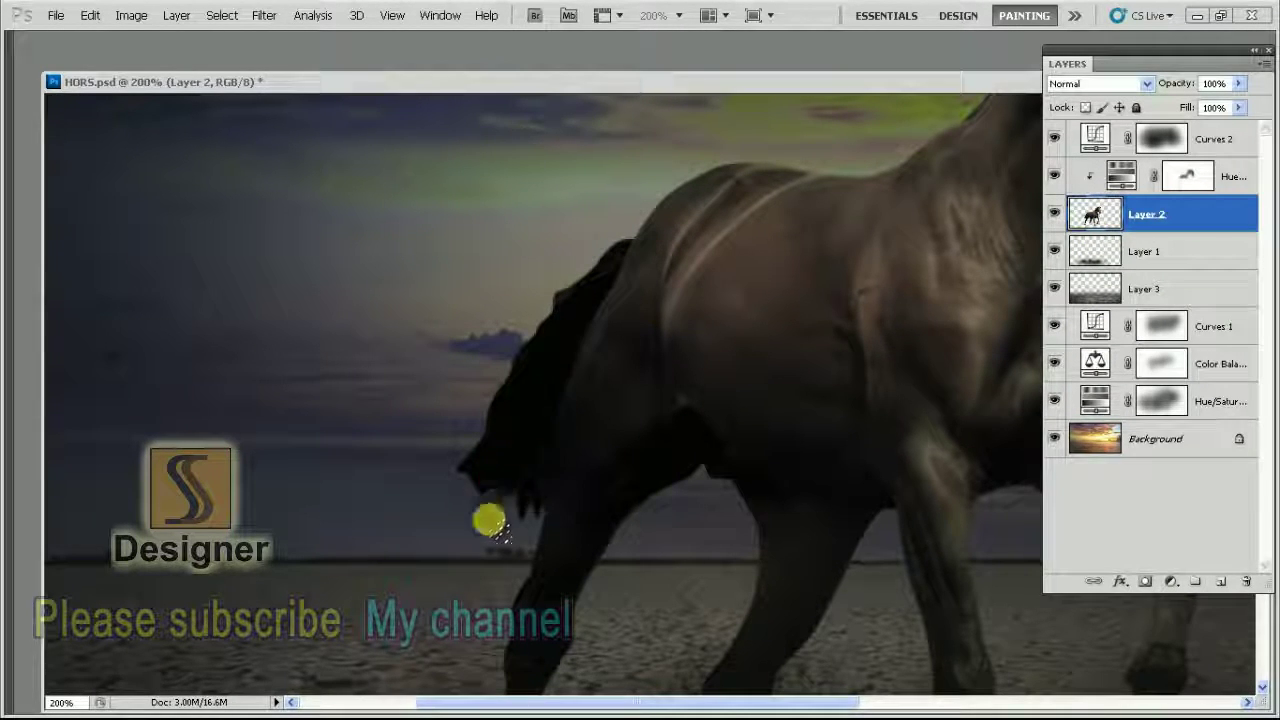
drag(498, 522, 503, 455)
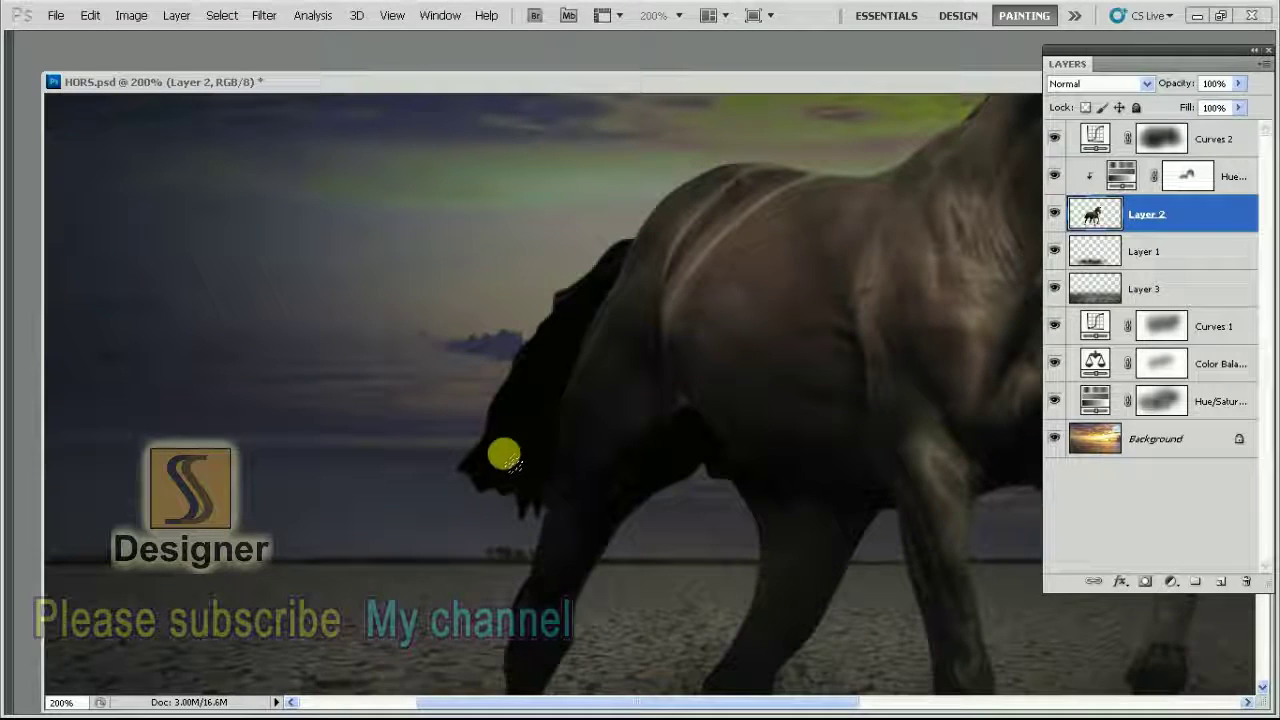
At 52% brush opacity, repaint the tail base and the area near the chest
key(Tab)
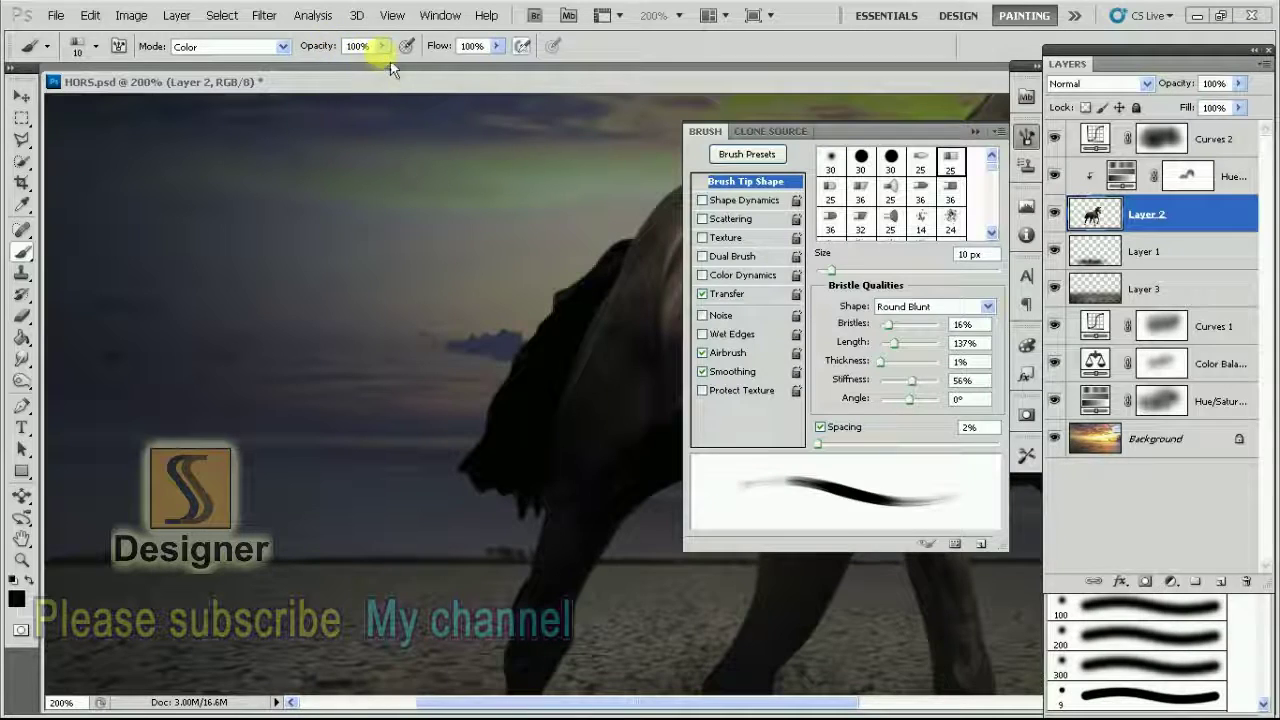
click(381, 46)
drag(352, 76, 346, 70)
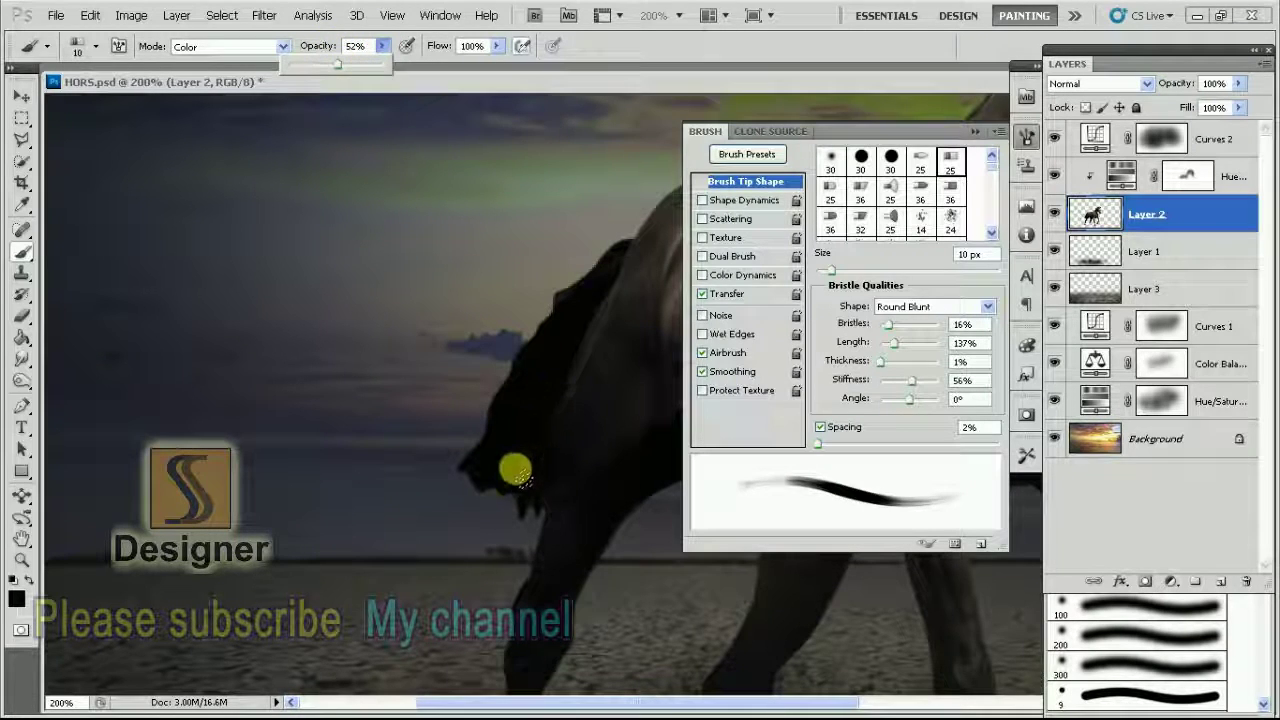
mouse_move(523, 451)
mouse_down()
mouse_move(516, 487)
mouse_move(500, 486)
mouse_up()
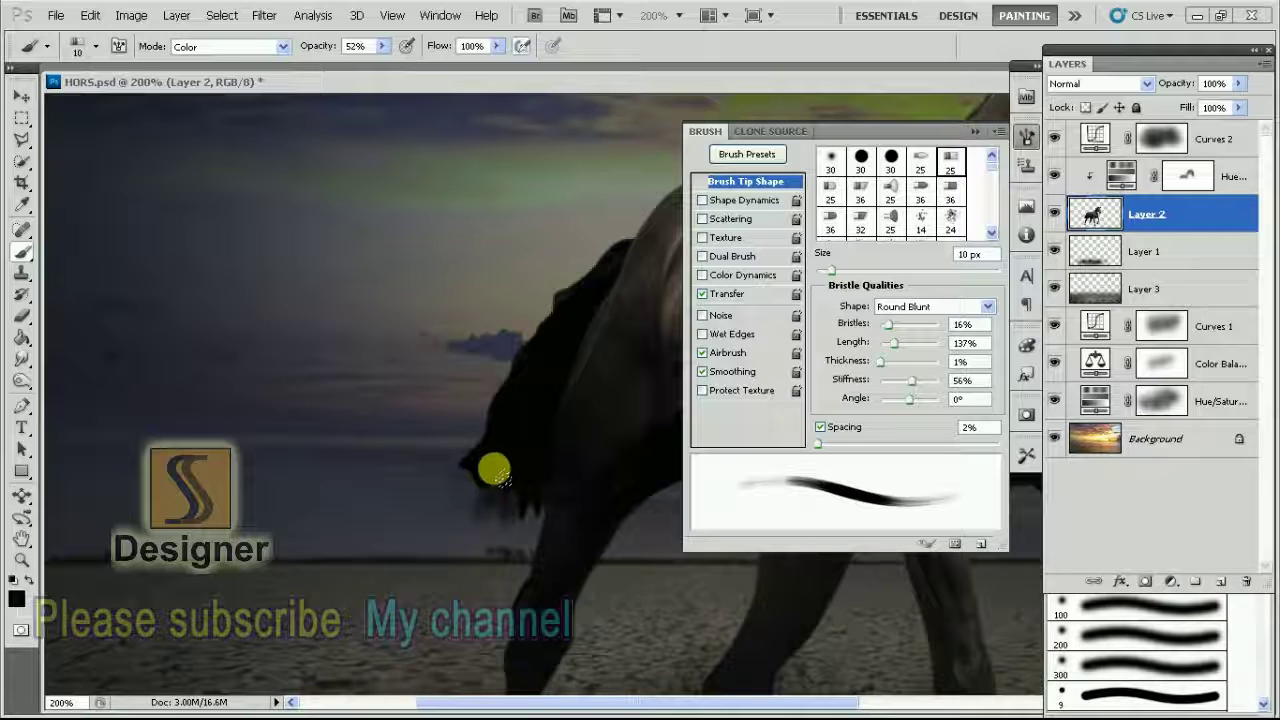
mouse_move(514, 423)
mouse_down()
mouse_move(491, 526)
mouse_move(497, 480)
mouse_up()
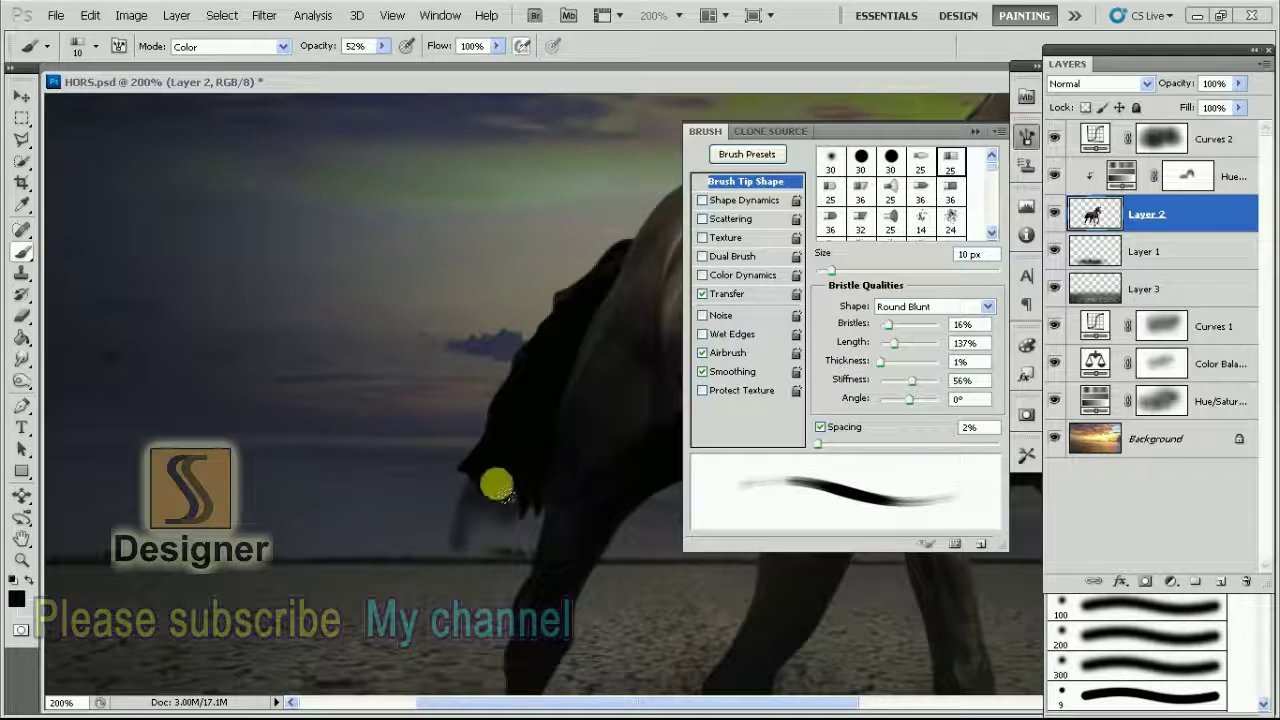
key(bracketleft)
key(bracketleft)
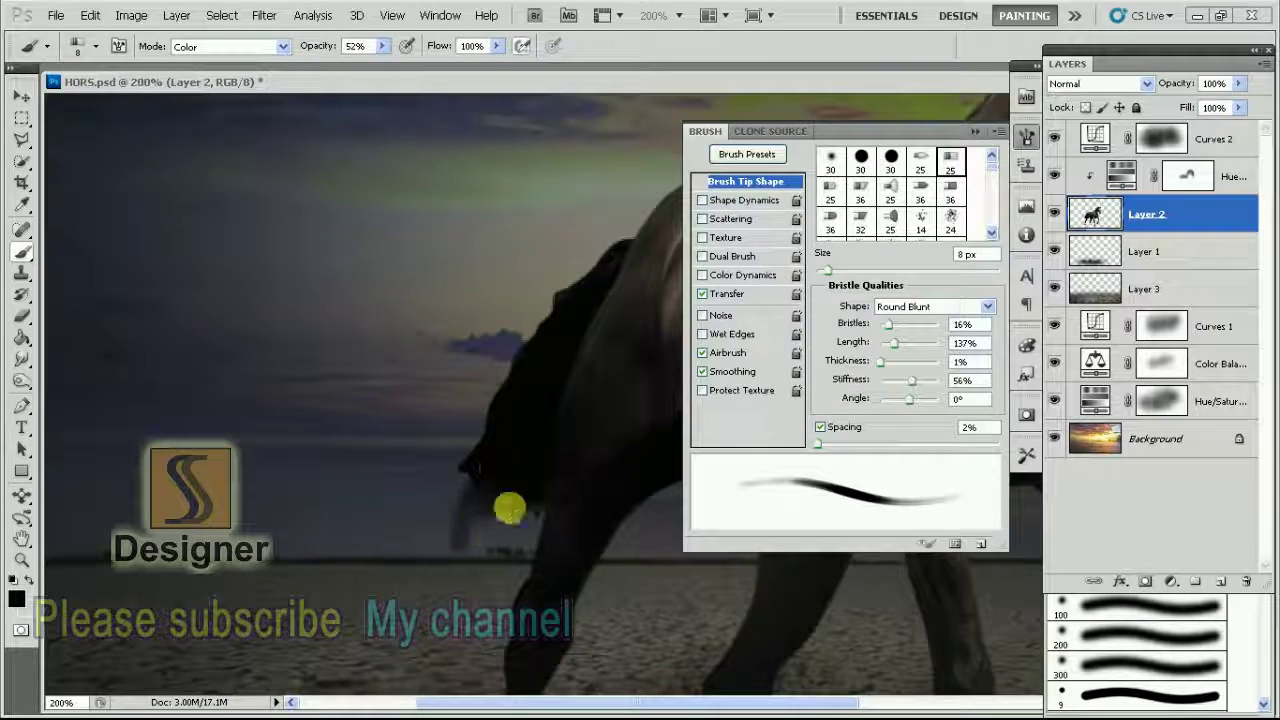
key(bracketleft)
key(ctrl+minus)
mouse_move(432, 458)
mouse_down()
mouse_move(440, 434)
mouse_move(437, 477)
mouse_move(406, 456)
mouse_move(443, 412)
mouse_move(443, 457)
mouse_move(422, 446)
mouse_move(434, 434)
mouse_move(421, 424)
mouse_move(371, 486)
mouse_move(471, 363)
mouse_up()
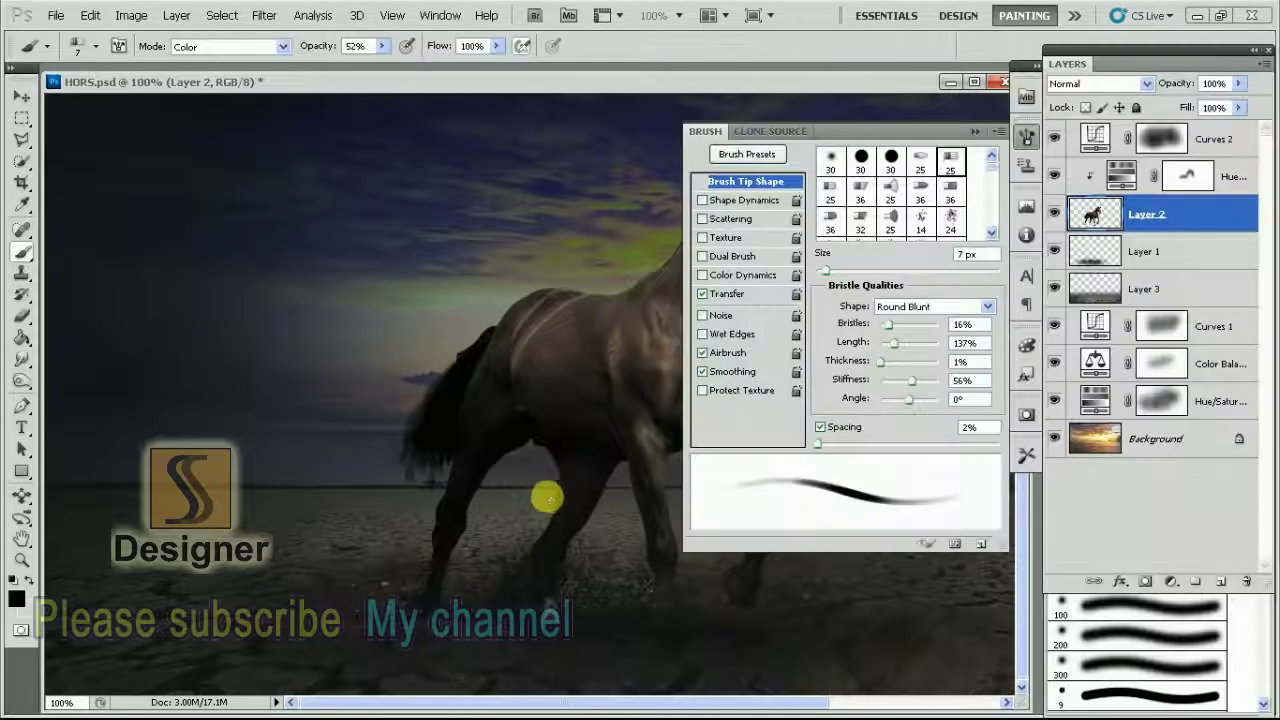
key(Tab)
Paint along the mane's edge at 200% zoom, touching up a dark patch, then zoom out
key(ctrl+plus)
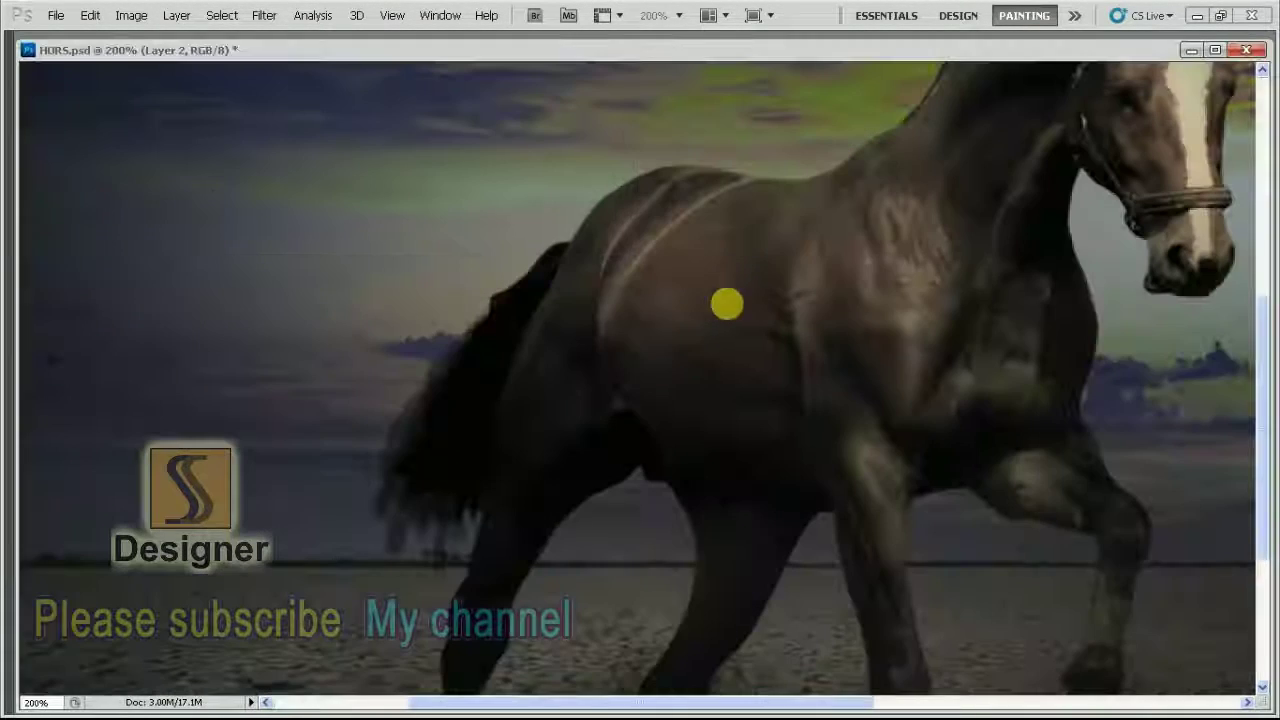
scroll(800, 237, up, 3)
scroll(766, 343, right, 3)
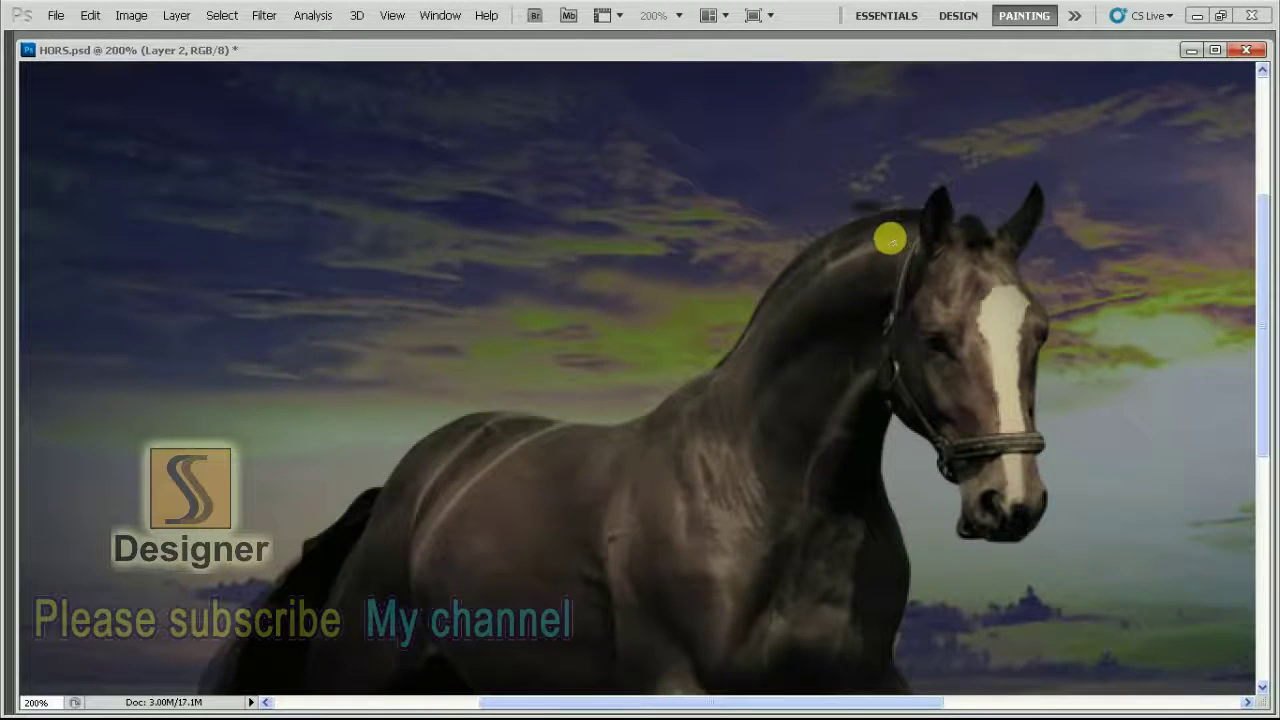
key(F7)
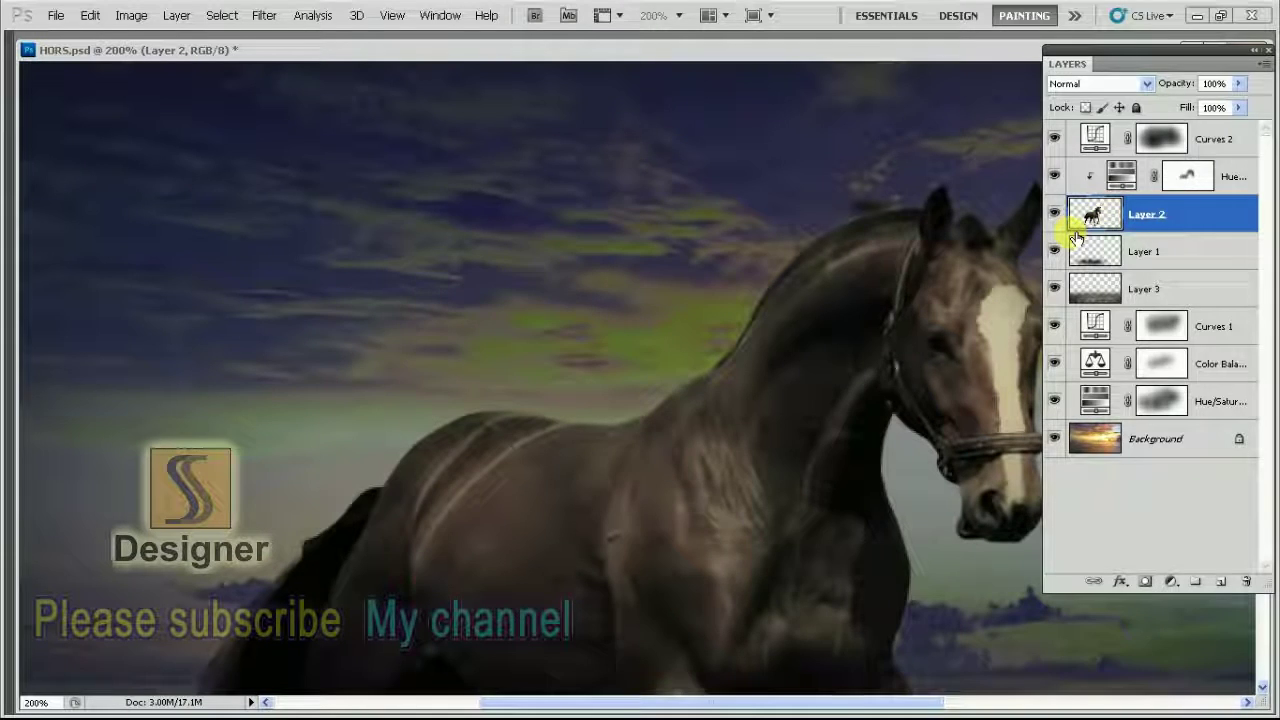
key(F7)
drag(919, 213, 777, 262)
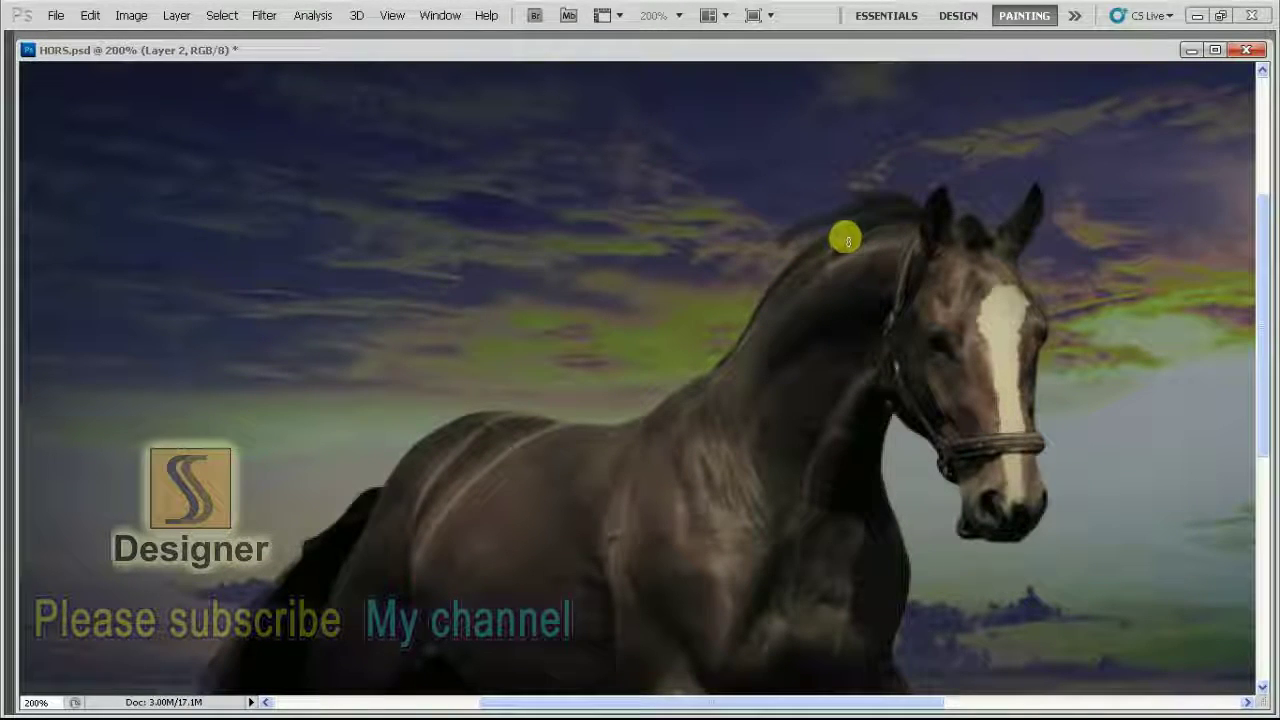
mouse_move(845, 238)
mouse_down()
mouse_move(854, 226)
mouse_move(766, 269)
mouse_move(870, 225)
mouse_move(800, 242)
mouse_move(834, 251)
mouse_move(766, 269)
mouse_move(829, 249)
mouse_move(766, 289)
mouse_move(744, 317)
mouse_move(803, 271)
mouse_move(746, 320)
mouse_move(743, 305)
mouse_move(794, 254)
mouse_move(804, 261)
mouse_move(880, 214)
mouse_move(755, 310)
mouse_up()
drag(714, 349, 761, 311)
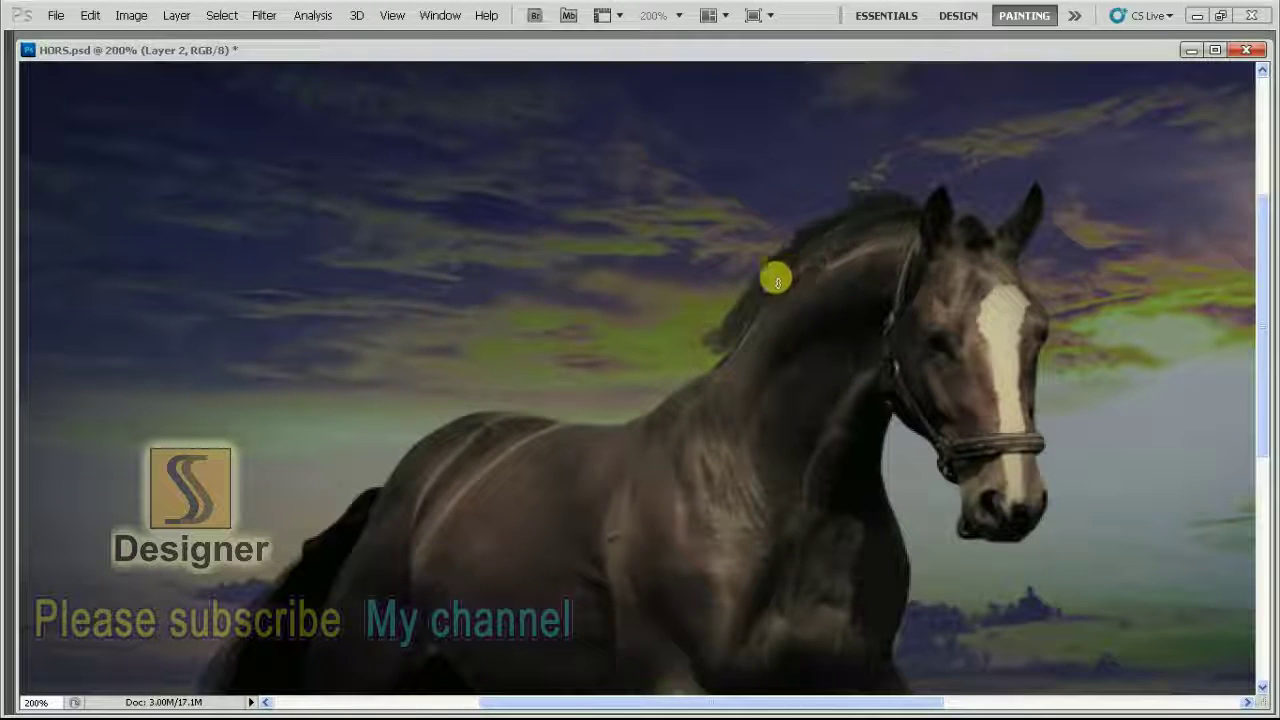
key(ctrl+minus)
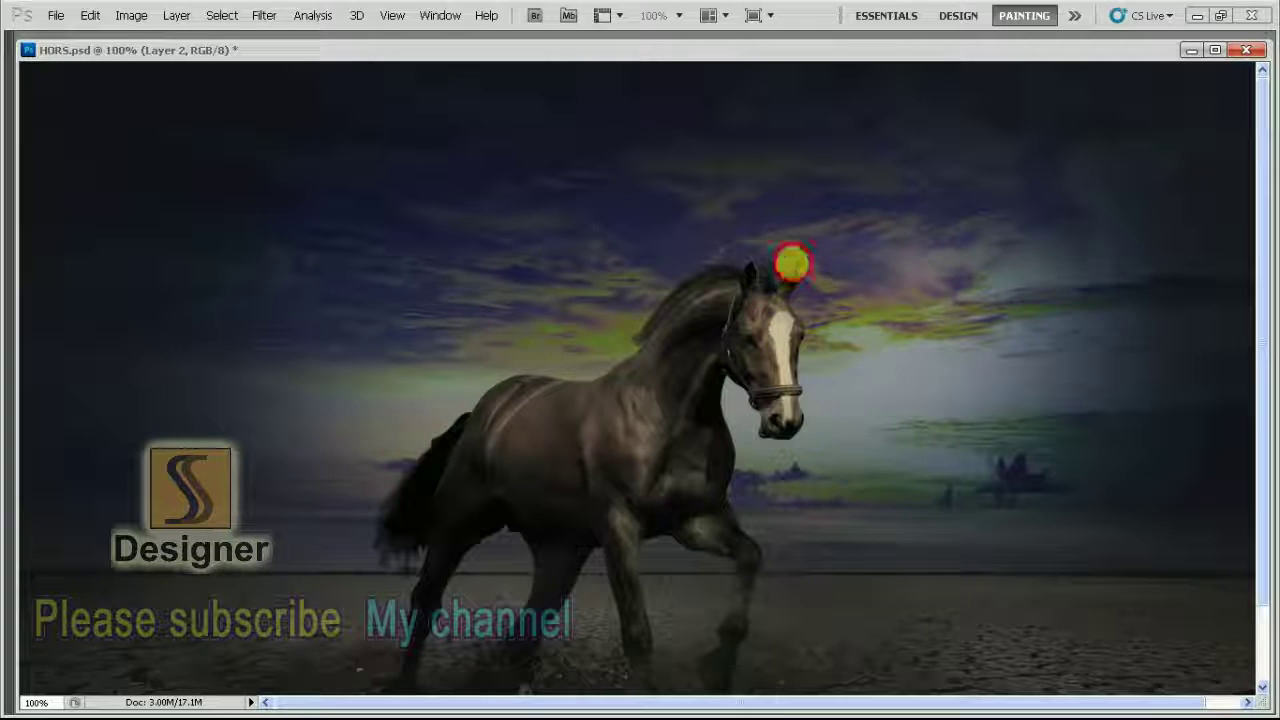
Add dark strand detail to the mane and retint the tail at 15% Color-mode opacity
click(791, 263)
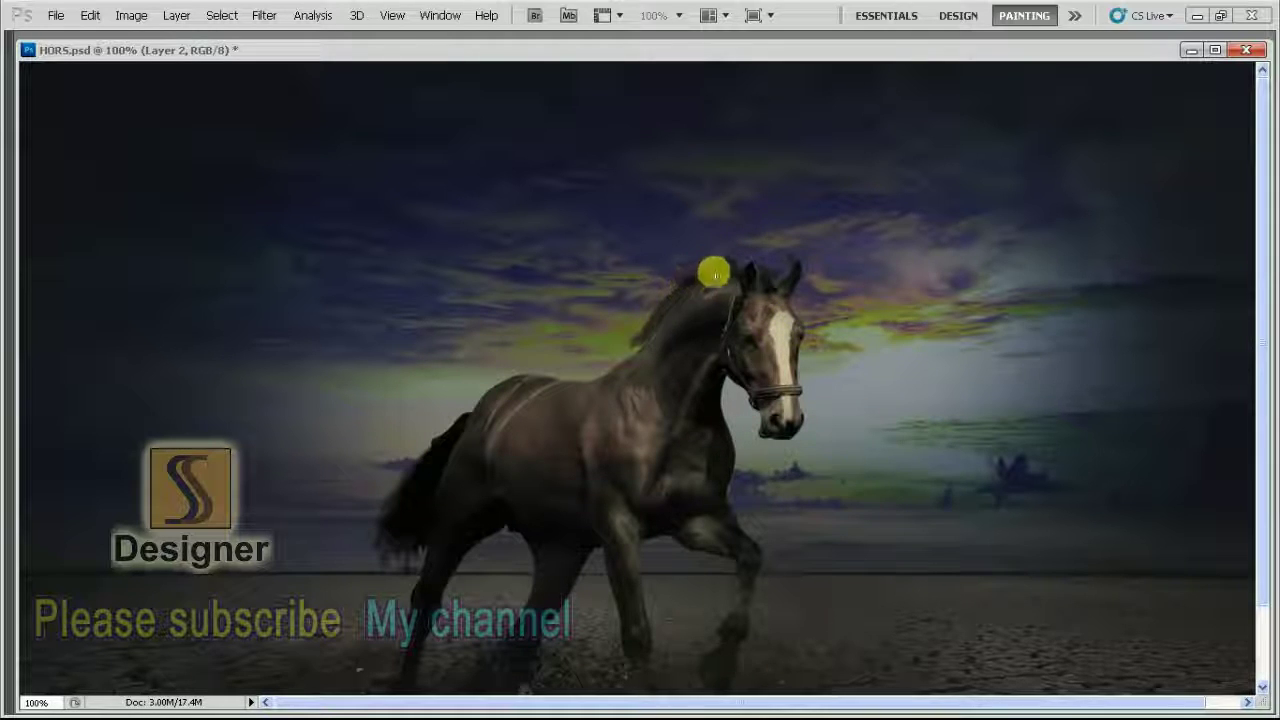
mouse_move(713, 272)
mouse_down()
mouse_move(651, 306)
mouse_move(731, 269)
mouse_up()
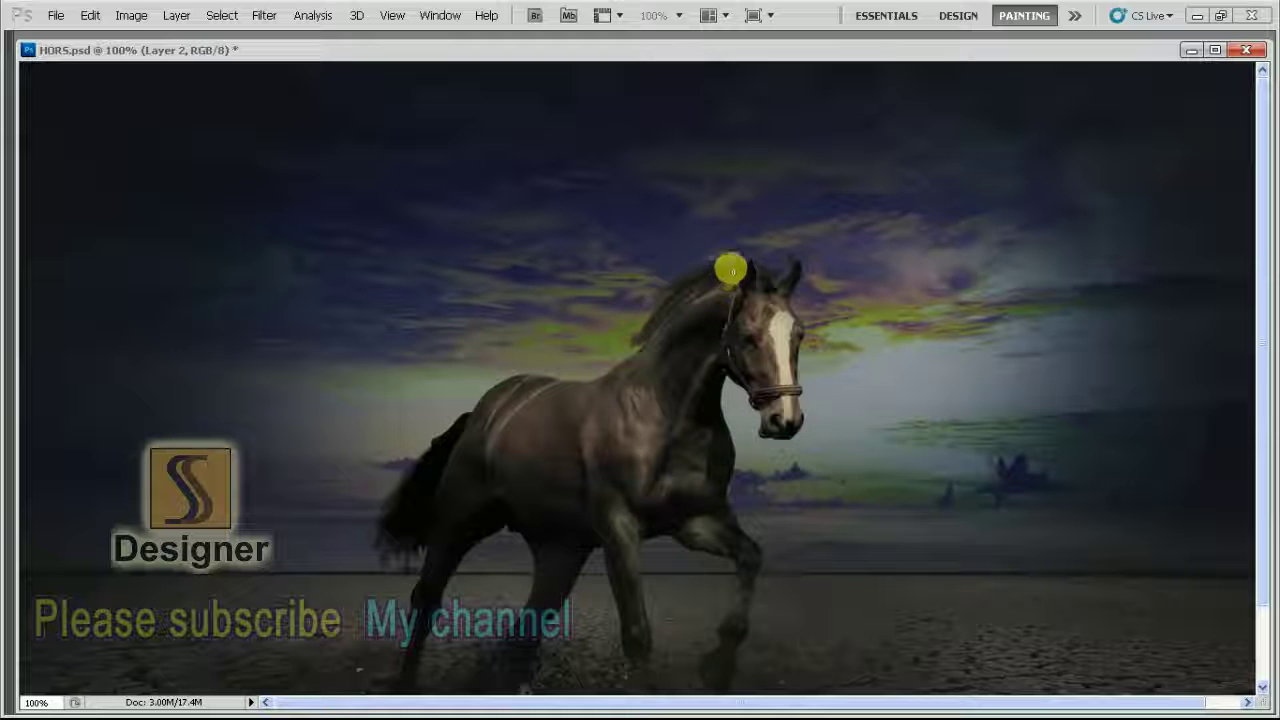
key(f)
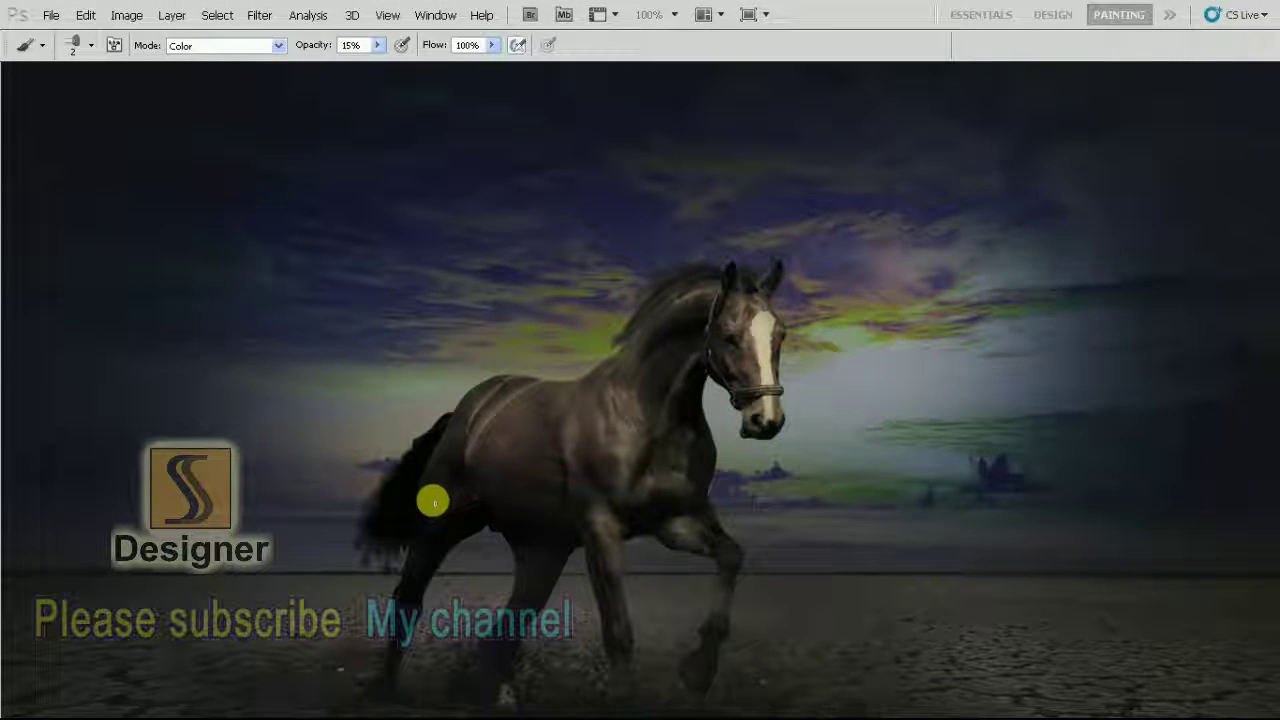
mouse_move(369, 538)
mouse_down()
mouse_move(423, 449)
mouse_move(366, 503)
mouse_move(428, 425)
mouse_move(380, 497)
mouse_move(372, 539)
mouse_up()
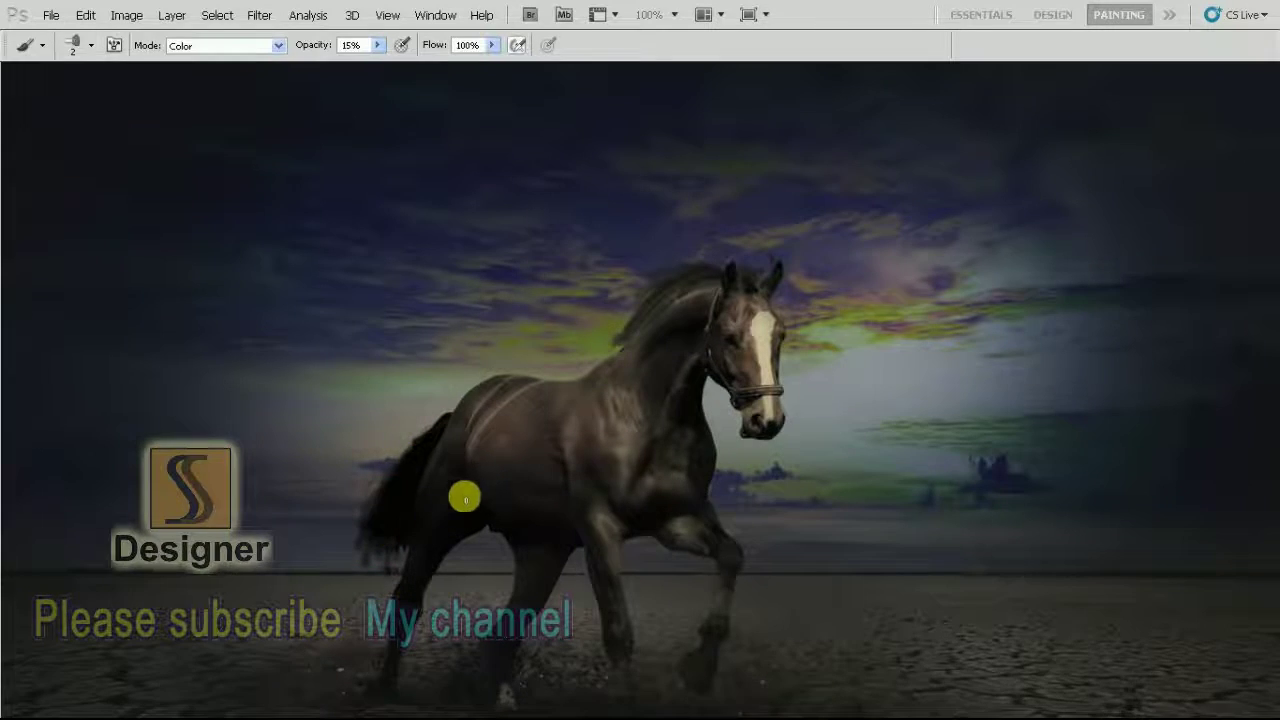
key(ctrl+minus)
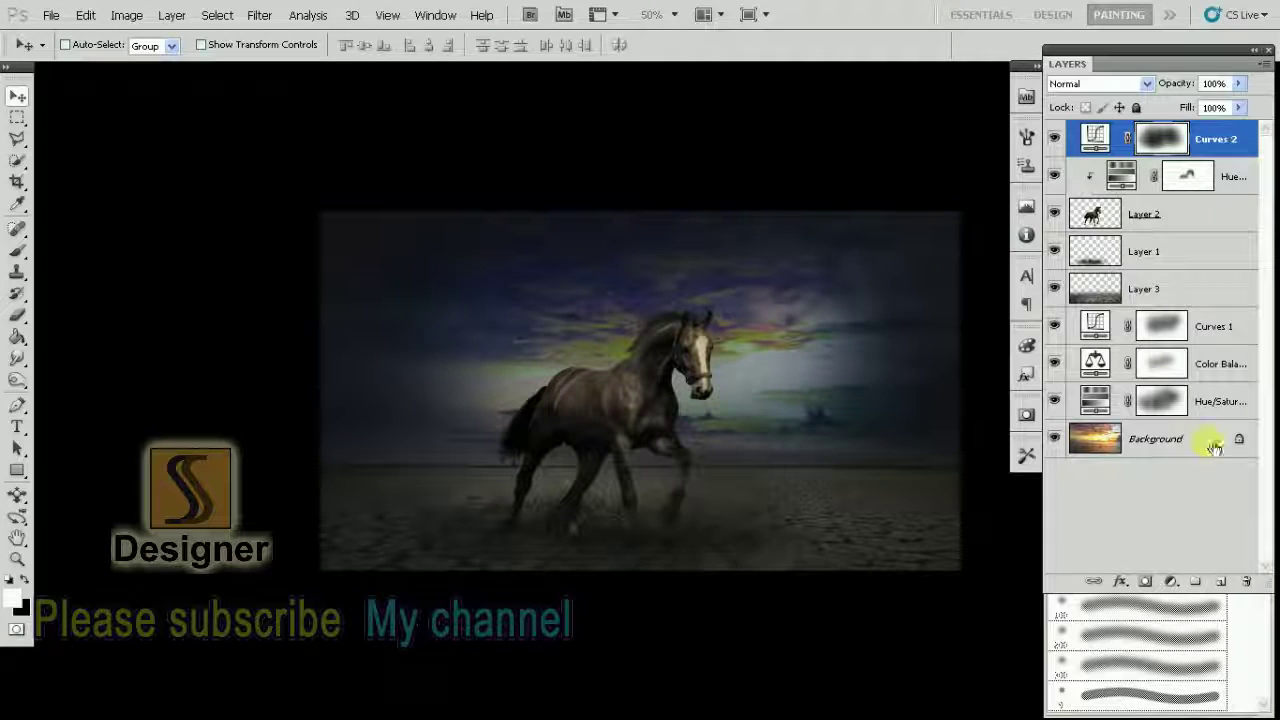
Add a new top layer and fill it with blue #0b6cab using the Paint Bucket
click(1222, 582)
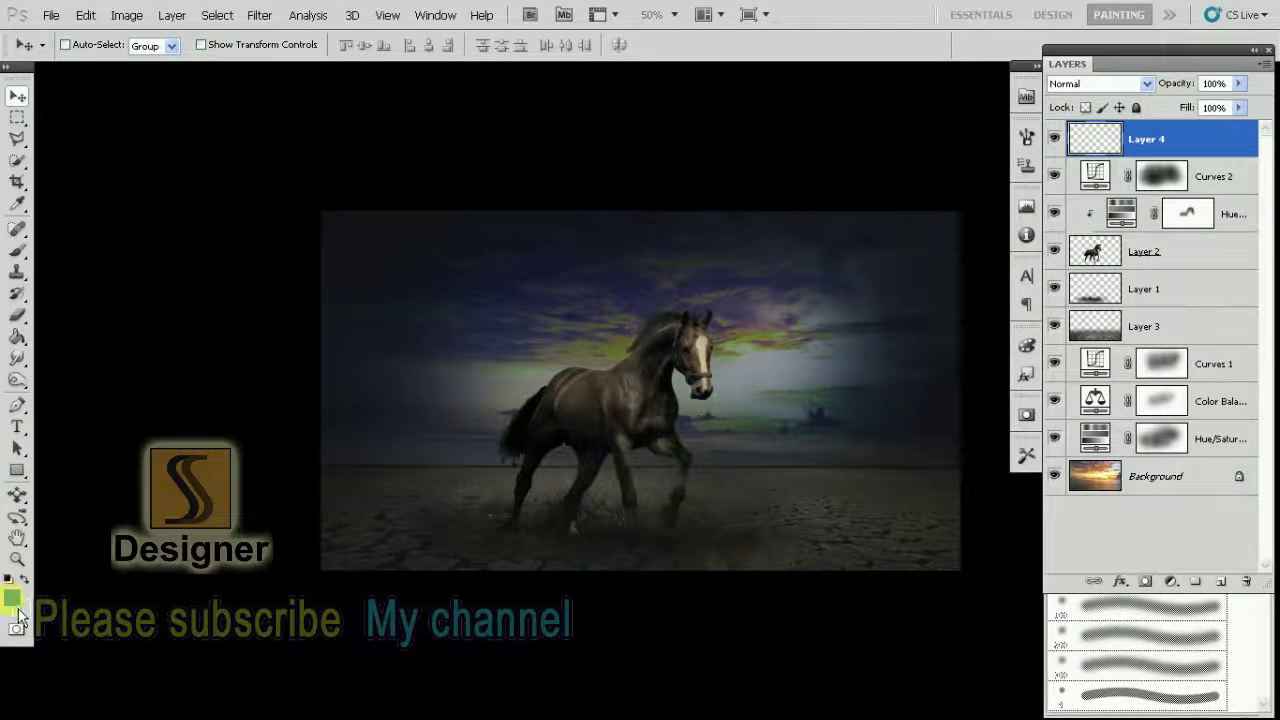
click(16, 608)
drag(891, 343, 886, 357)
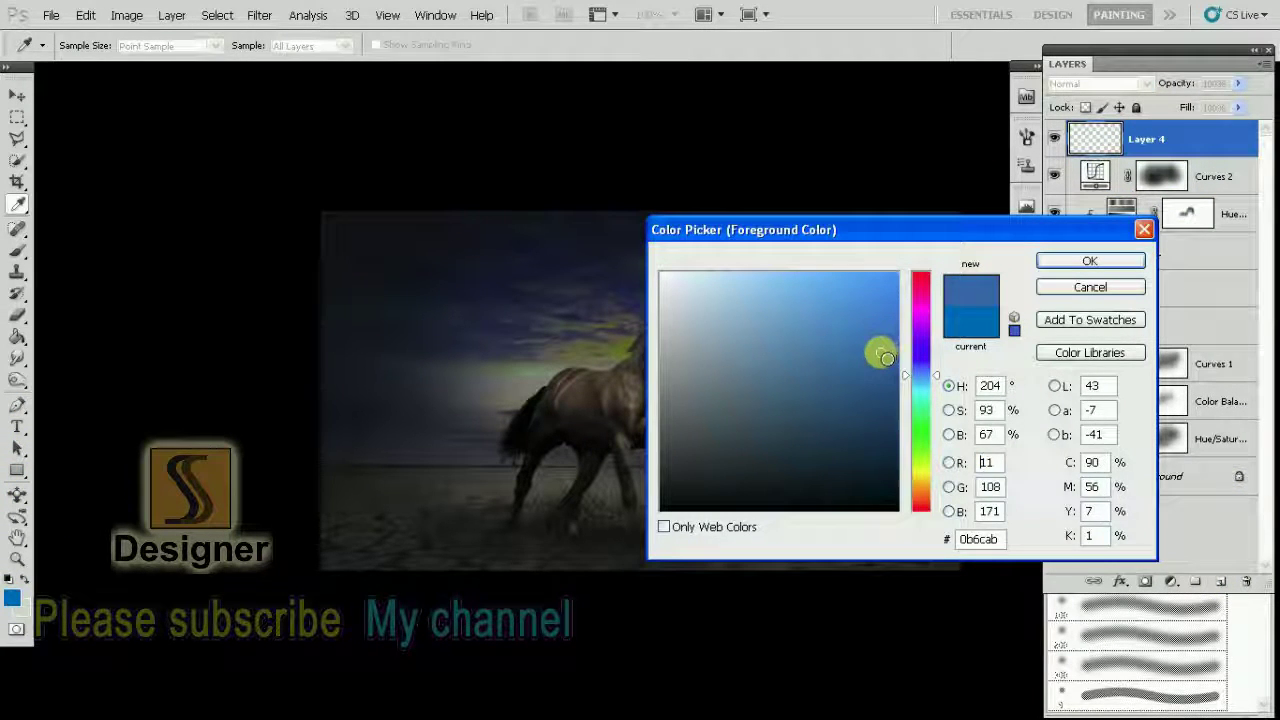
key(Return)
key(v)
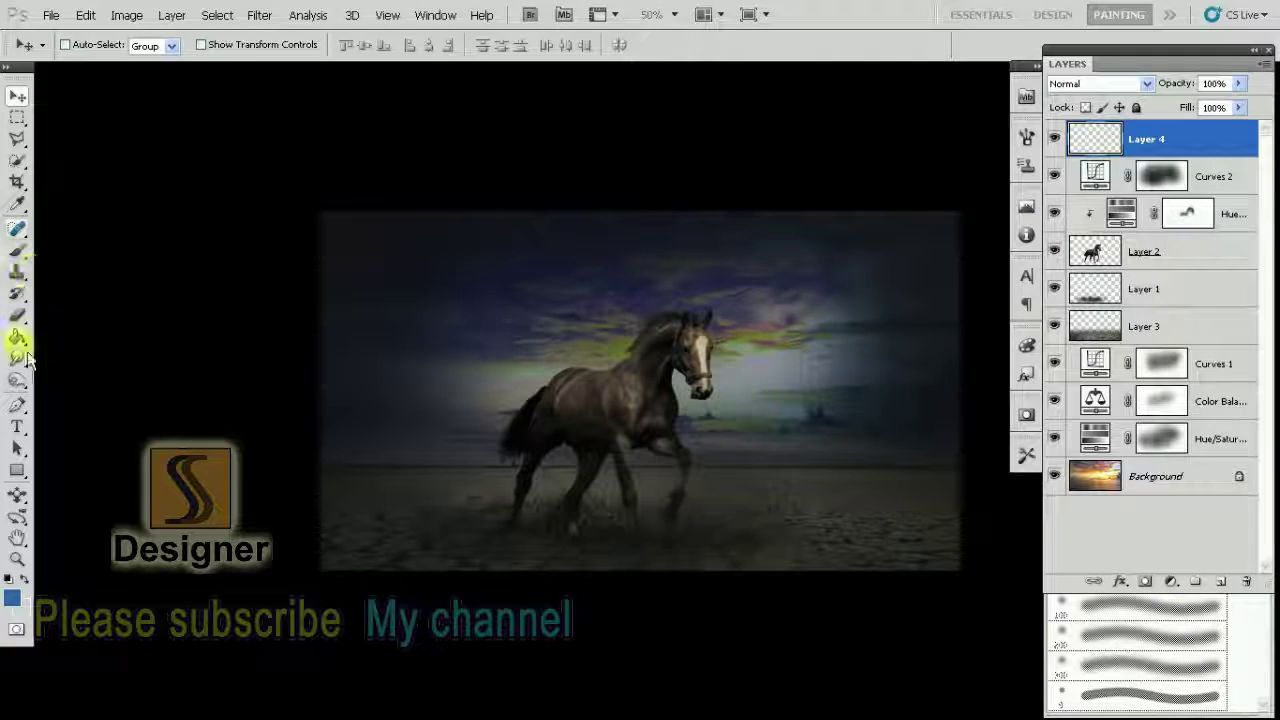
click(17, 337)
click(680, 355)
Set the blue layer to Vivid Light blend mode at 43% opacity
click(1128, 84)
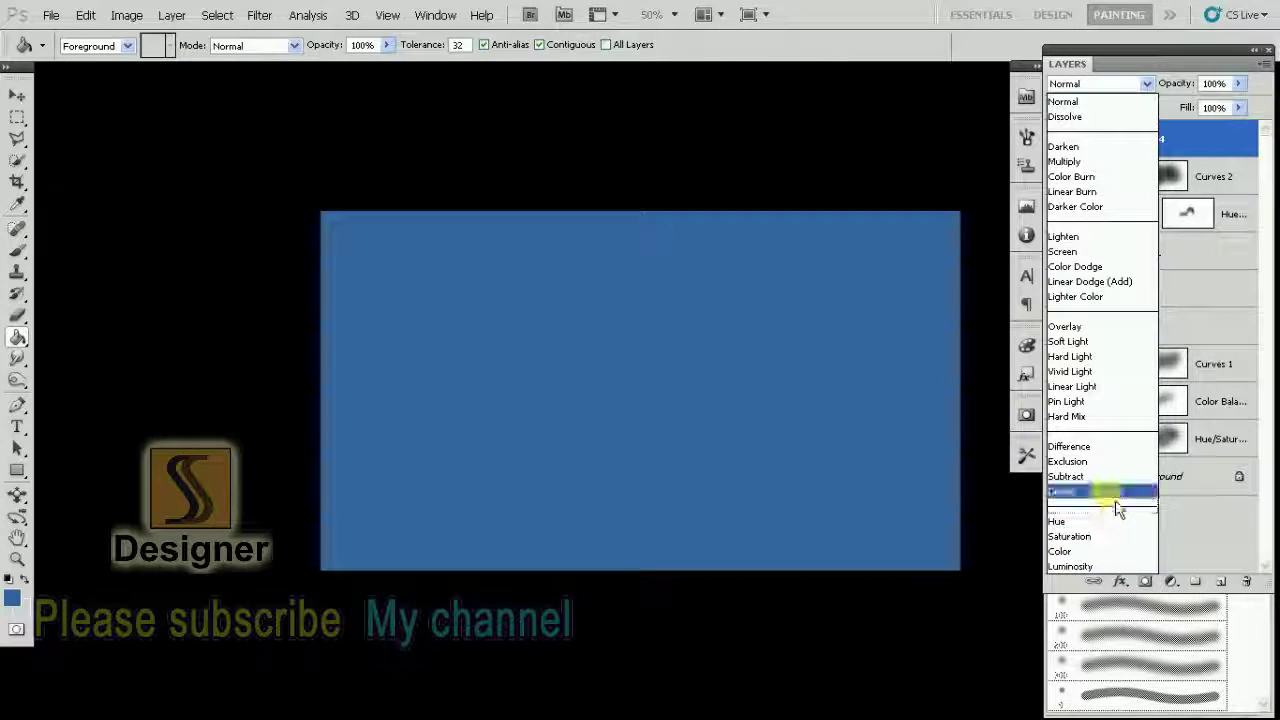
click(1075, 371)
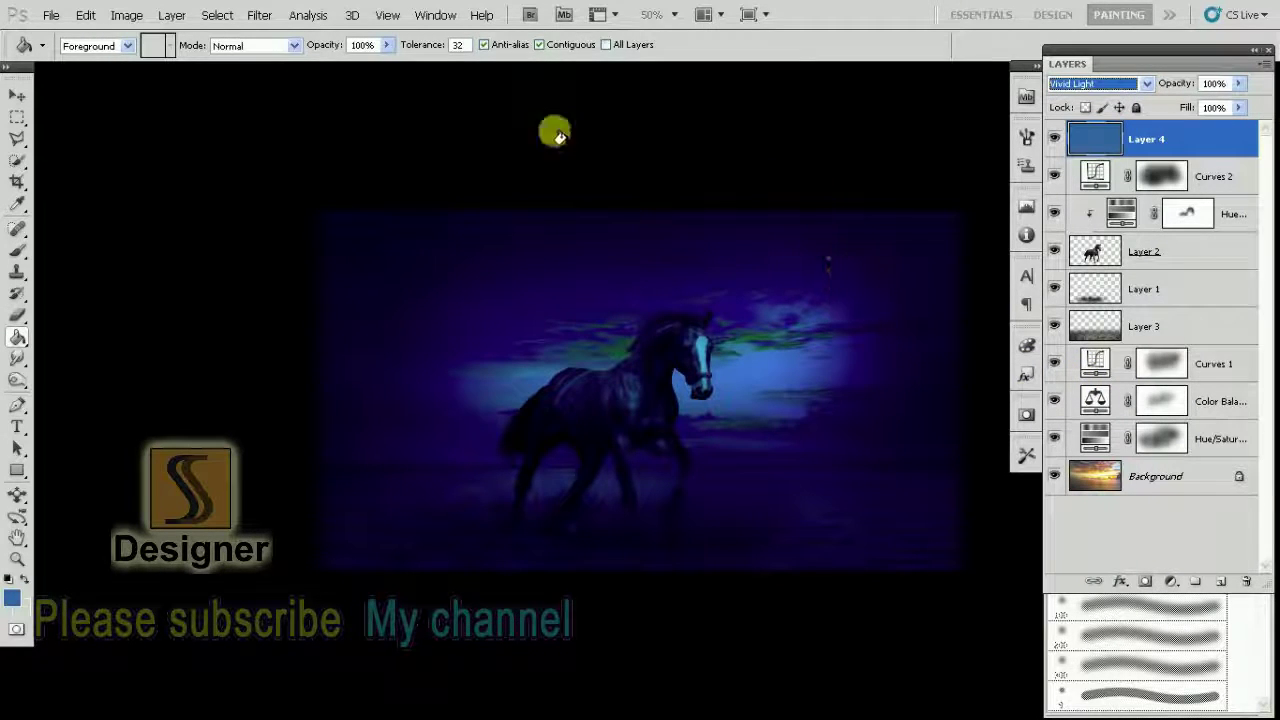
click(17, 95)
click(1238, 83)
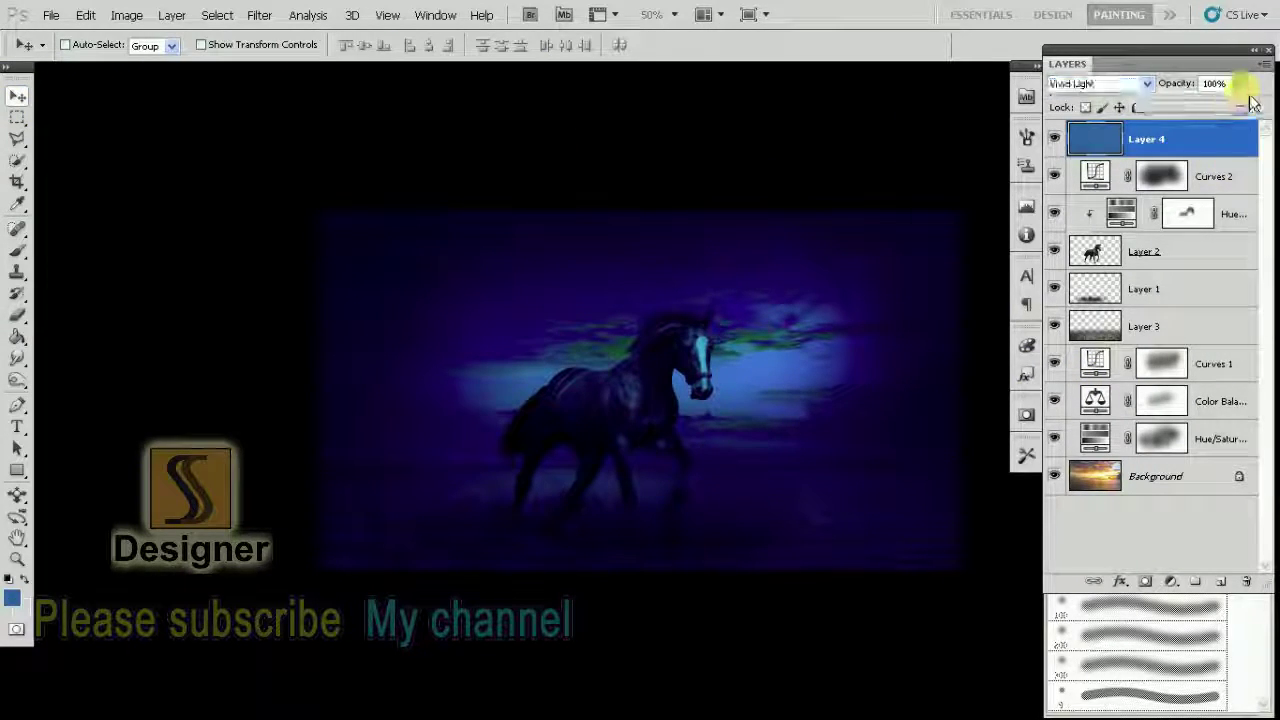
drag(1240, 108, 1203, 113)
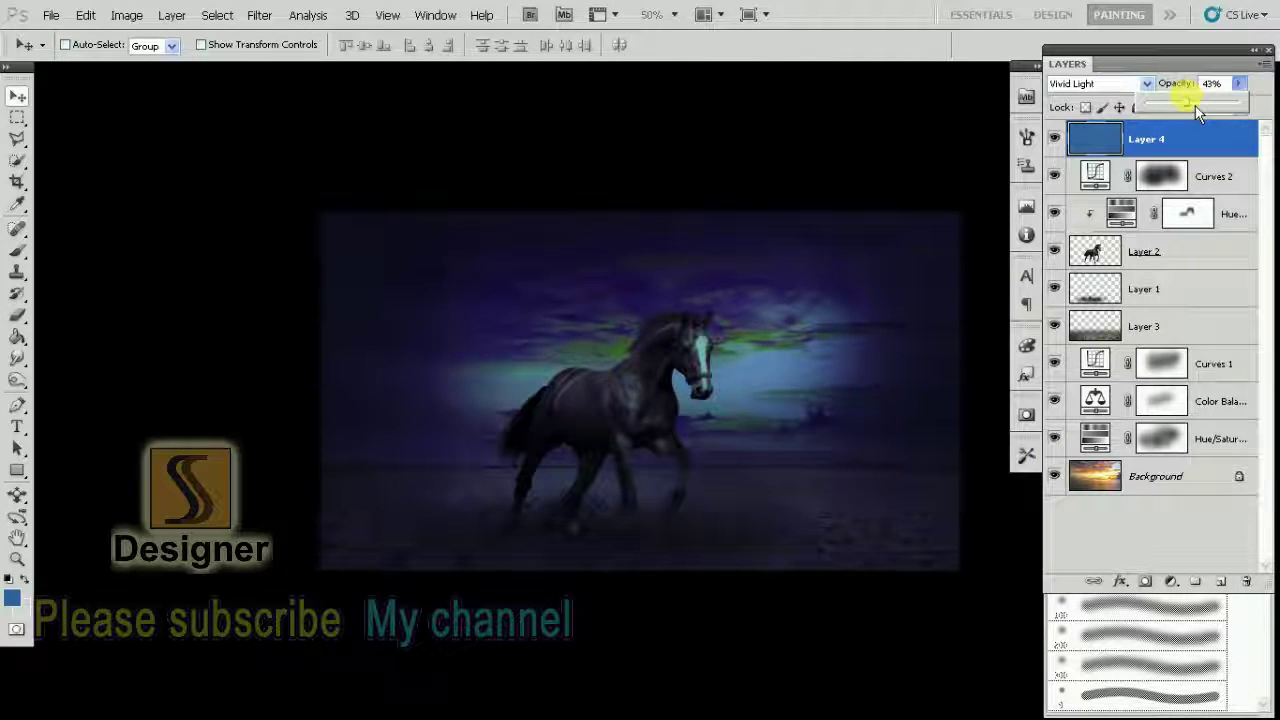
drag(1200, 110, 1190, 108)
Duplicate the blue Layer 4 and set the copy's blend mode to Color Dodge
right_click(1208, 139)
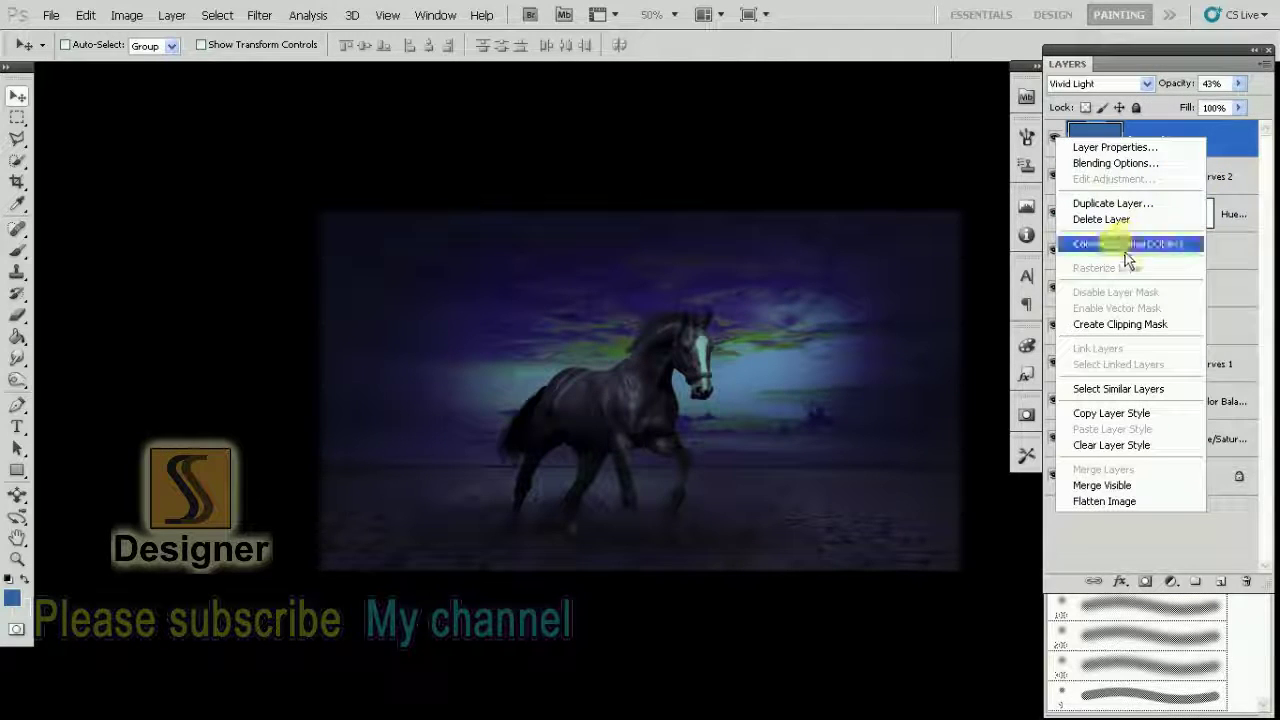
click(1112, 203)
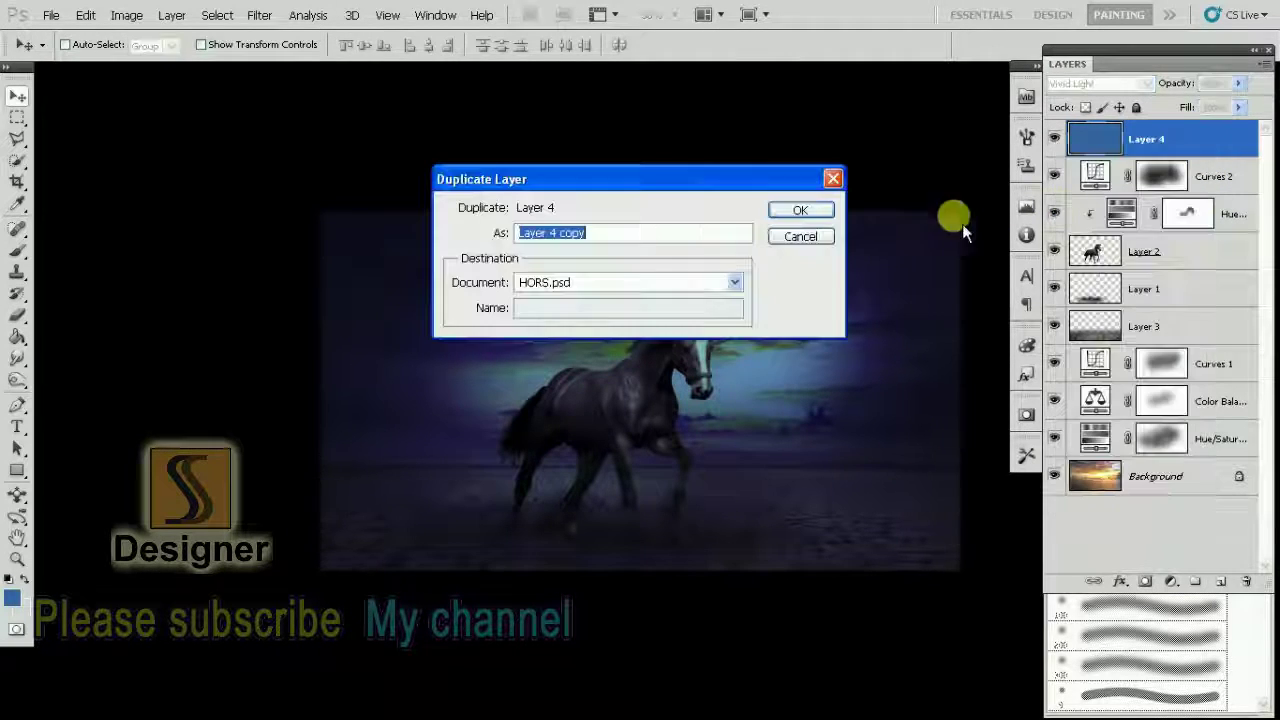
click(809, 209)
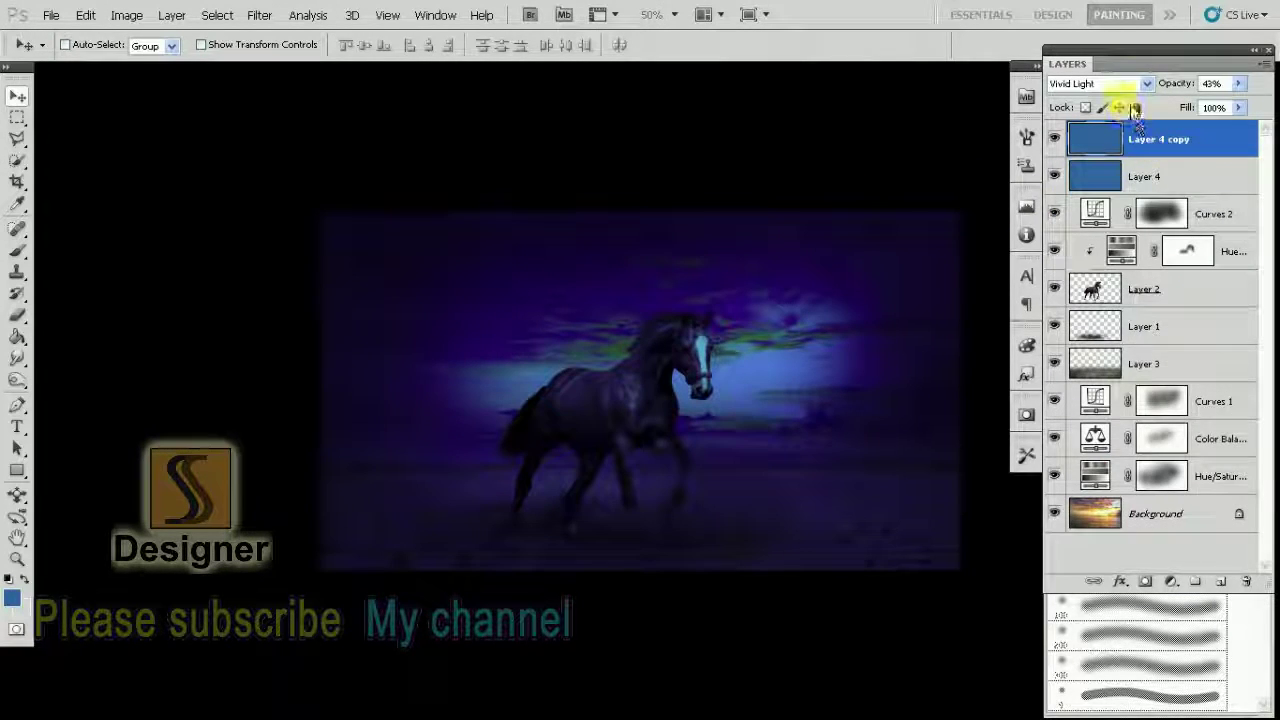
click(1100, 83)
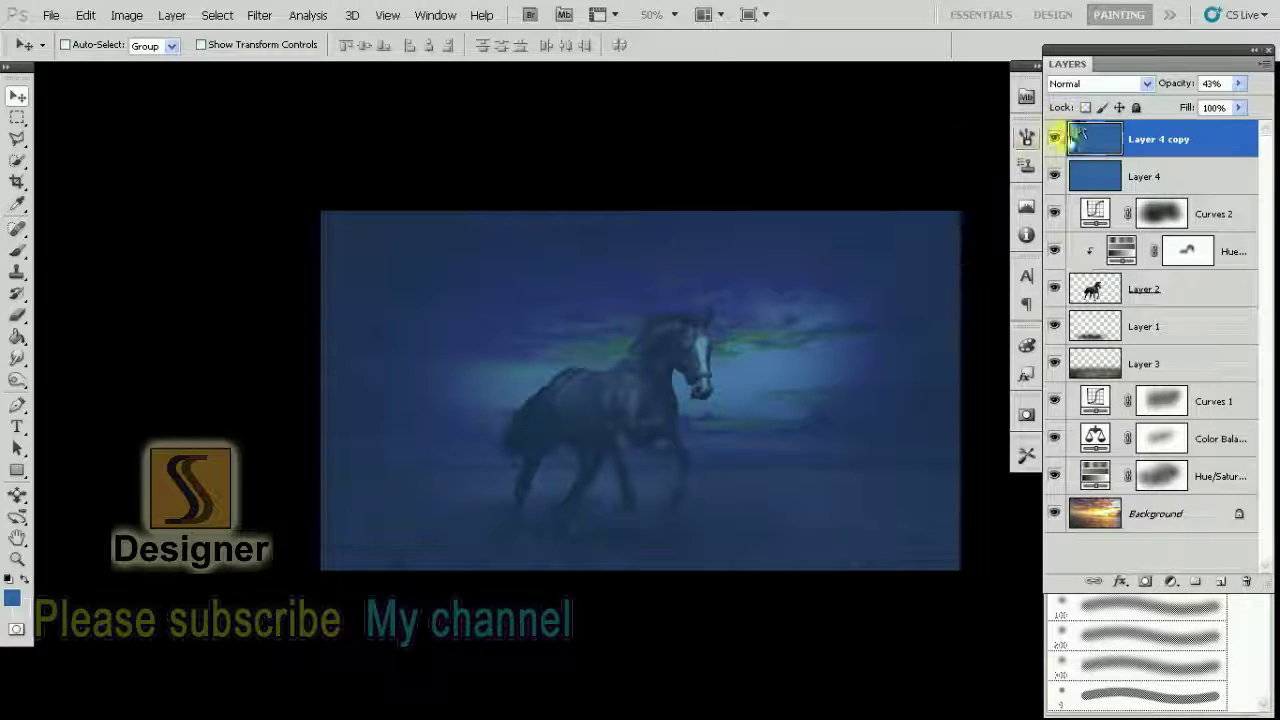
click(1100, 84)
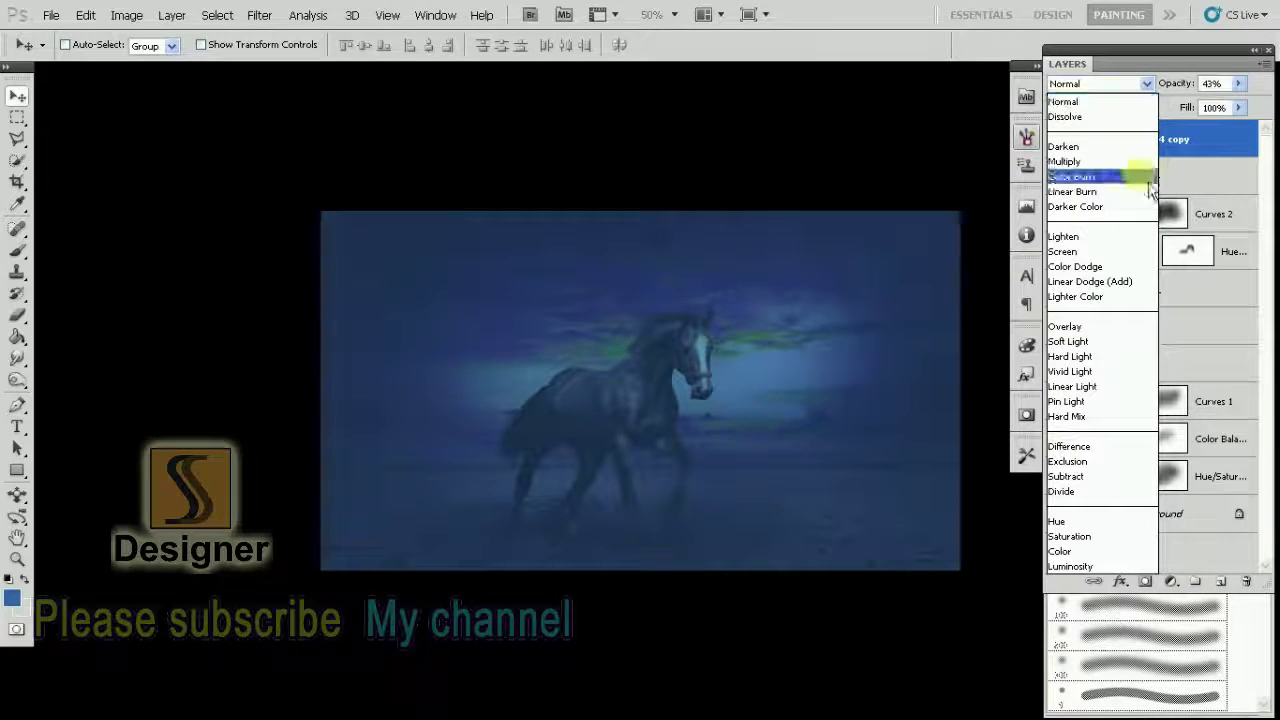
click(1120, 268)
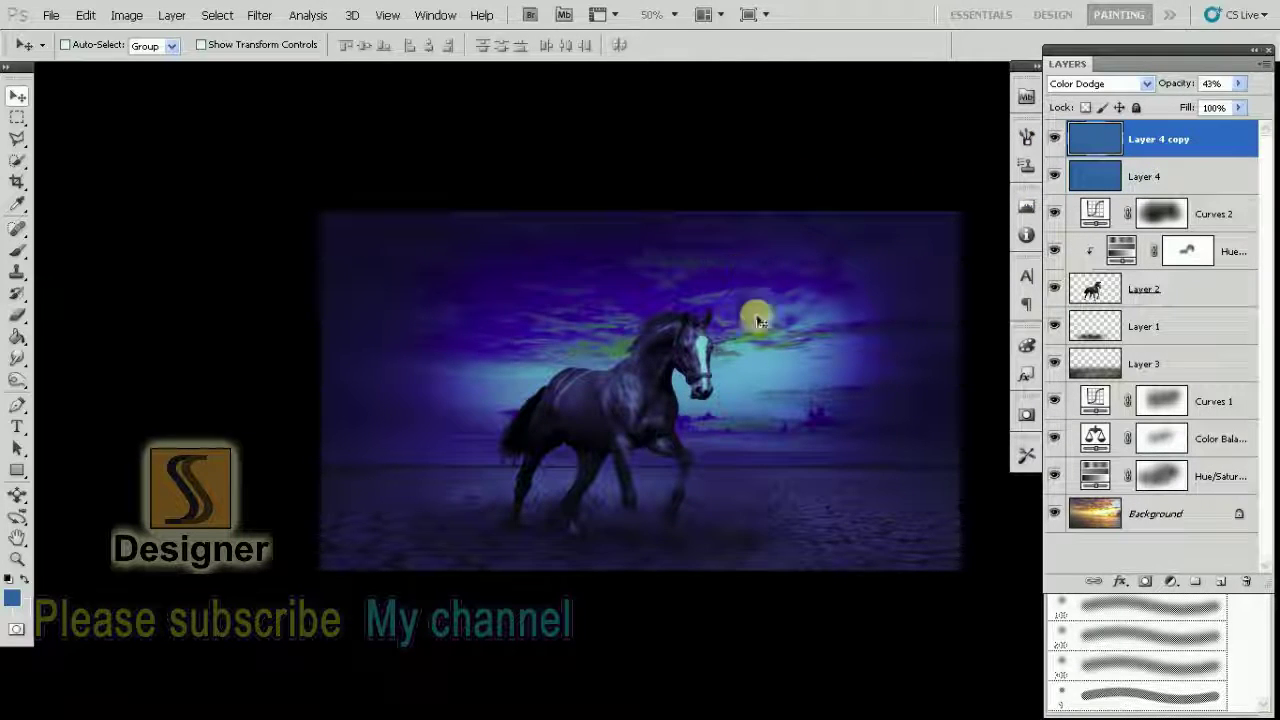
Apply Color Balance -86, +36, +64 to the Layer 4 copy
key(ctrl+b)
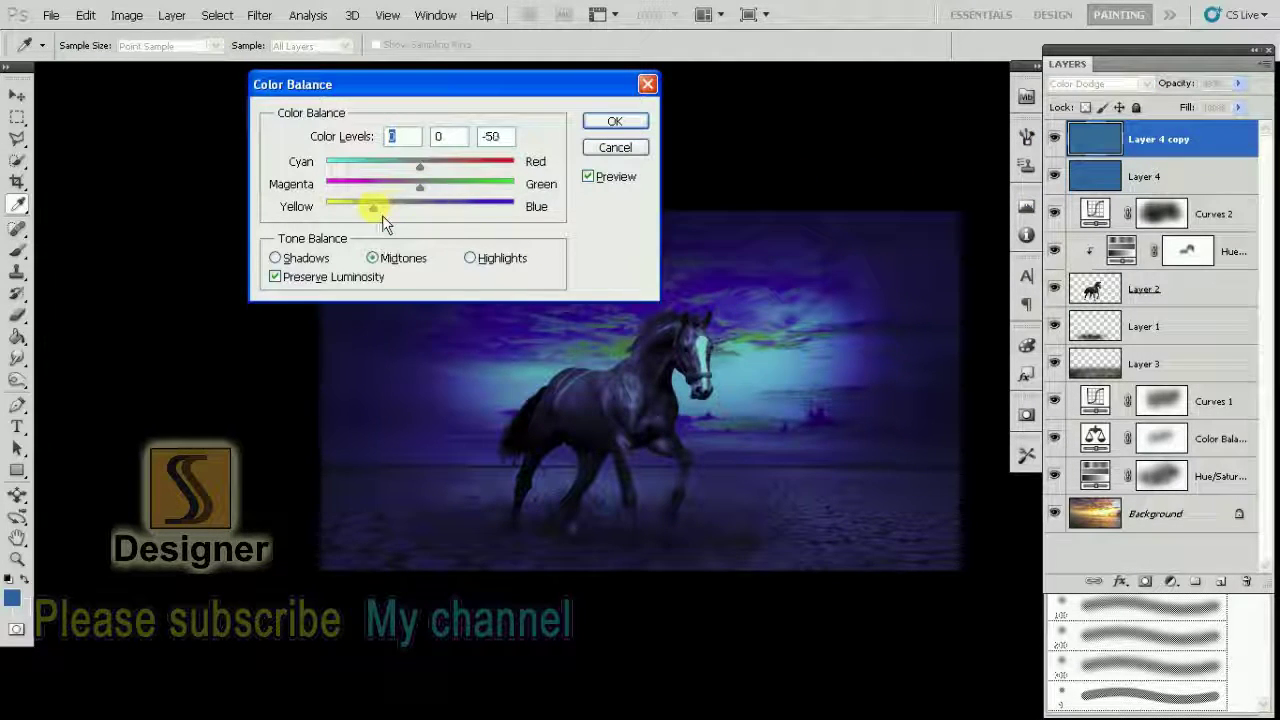
mouse_move(382, 215)
mouse_down()
mouse_move(487, 222)
mouse_move(482, 210)
mouse_up()
drag(420, 166, 345, 170)
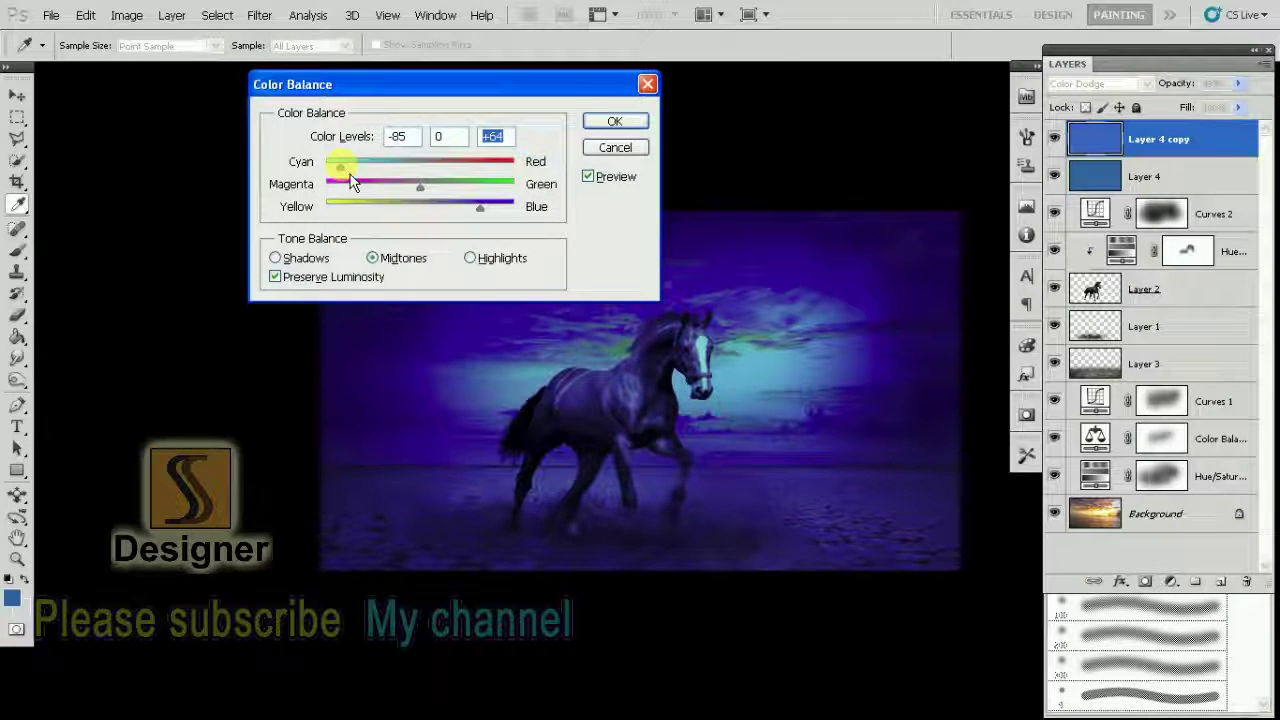
drag(420, 188, 473, 207)
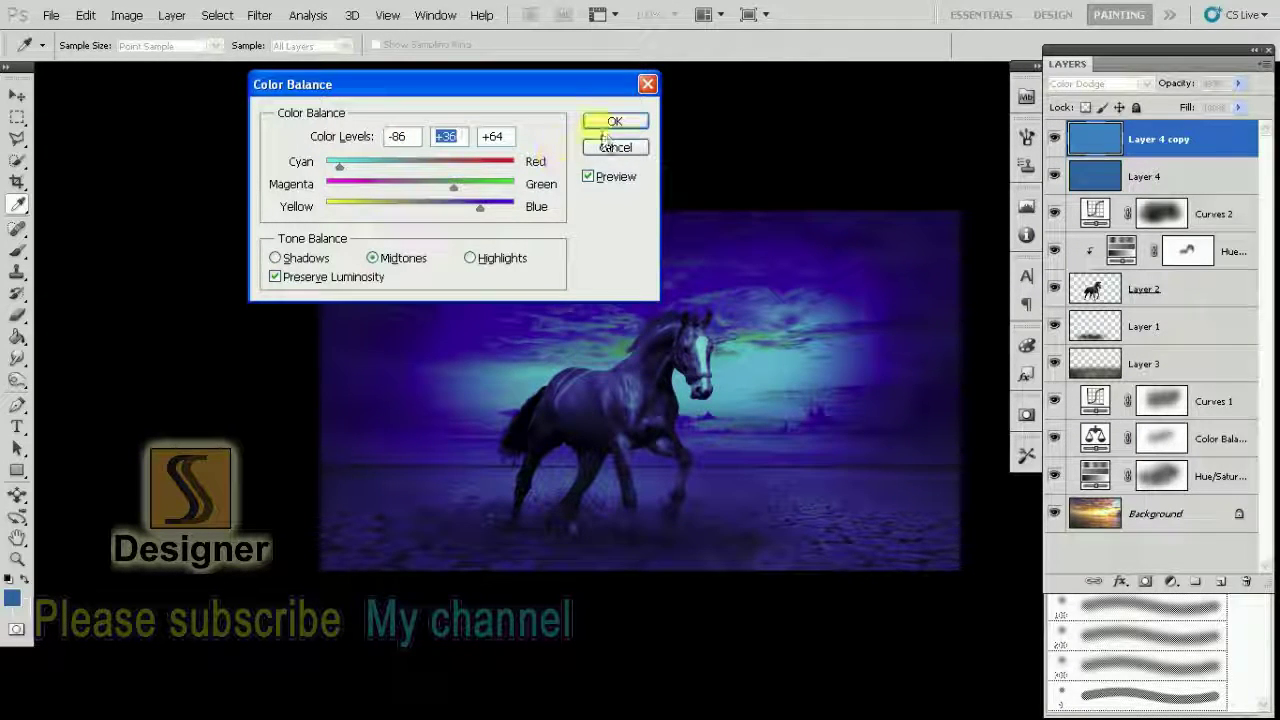
click(590, 176)
click(590, 176)
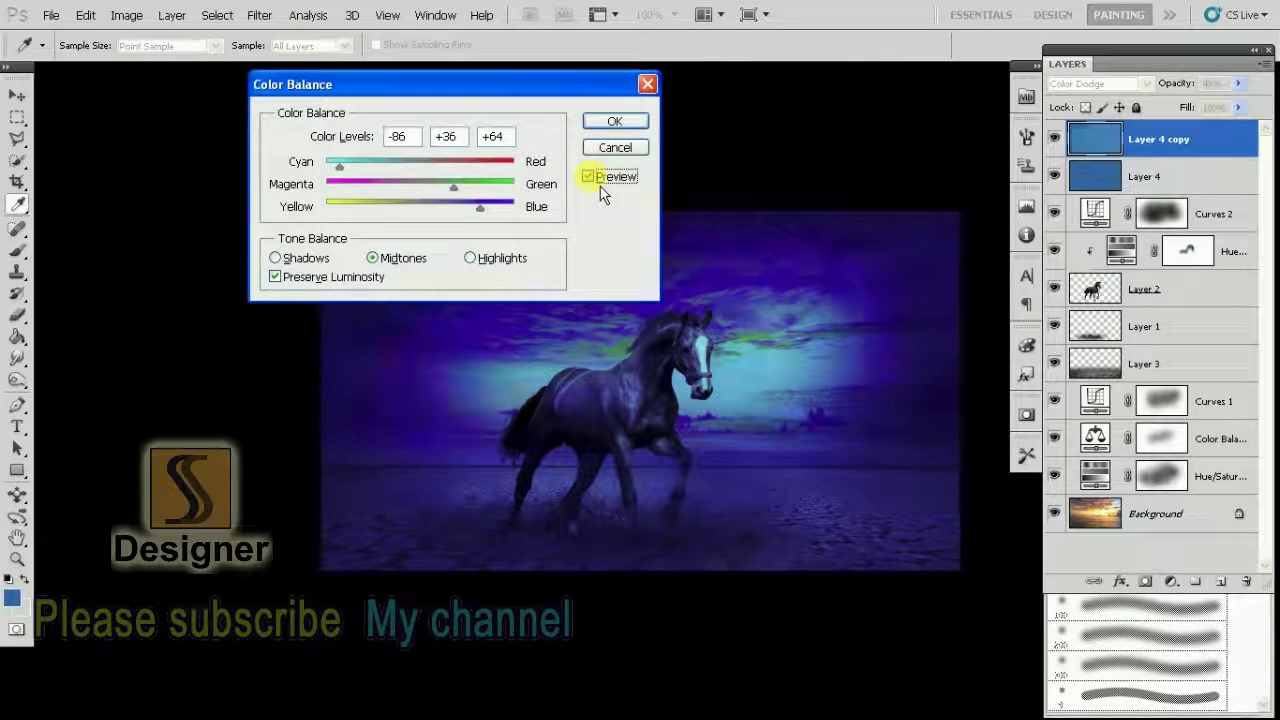
click(614, 121)
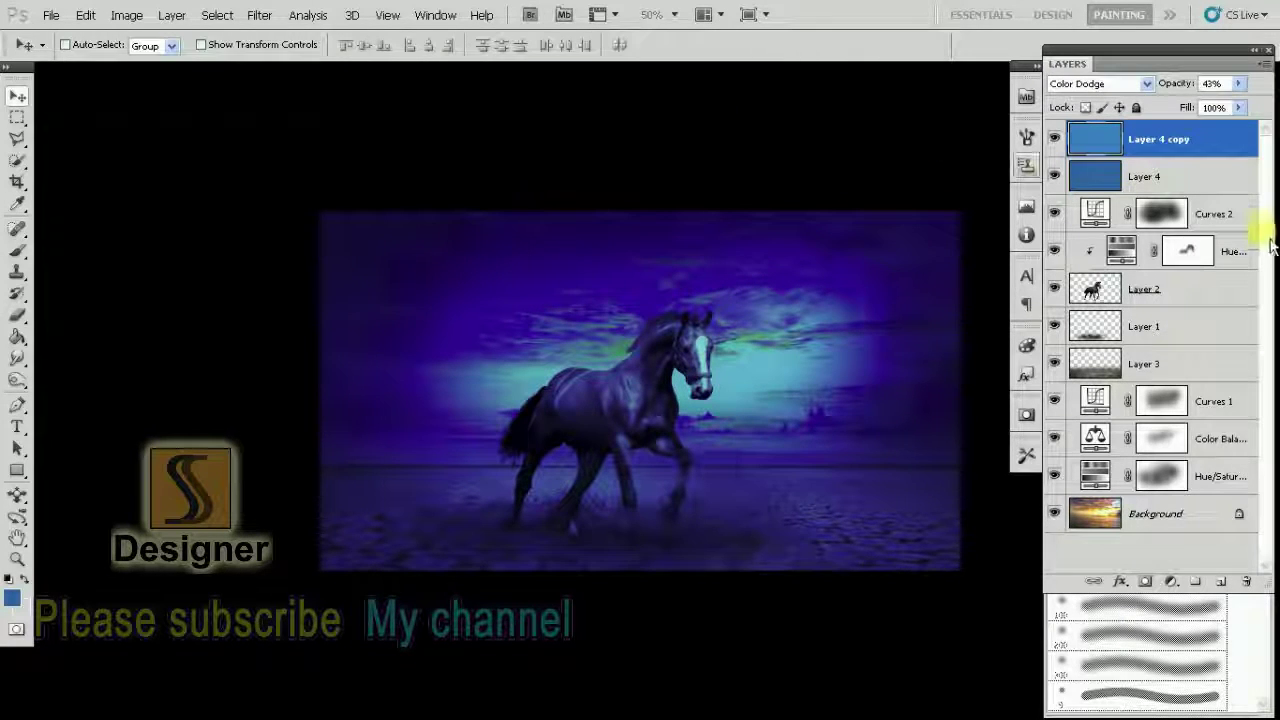
click(1180, 290)
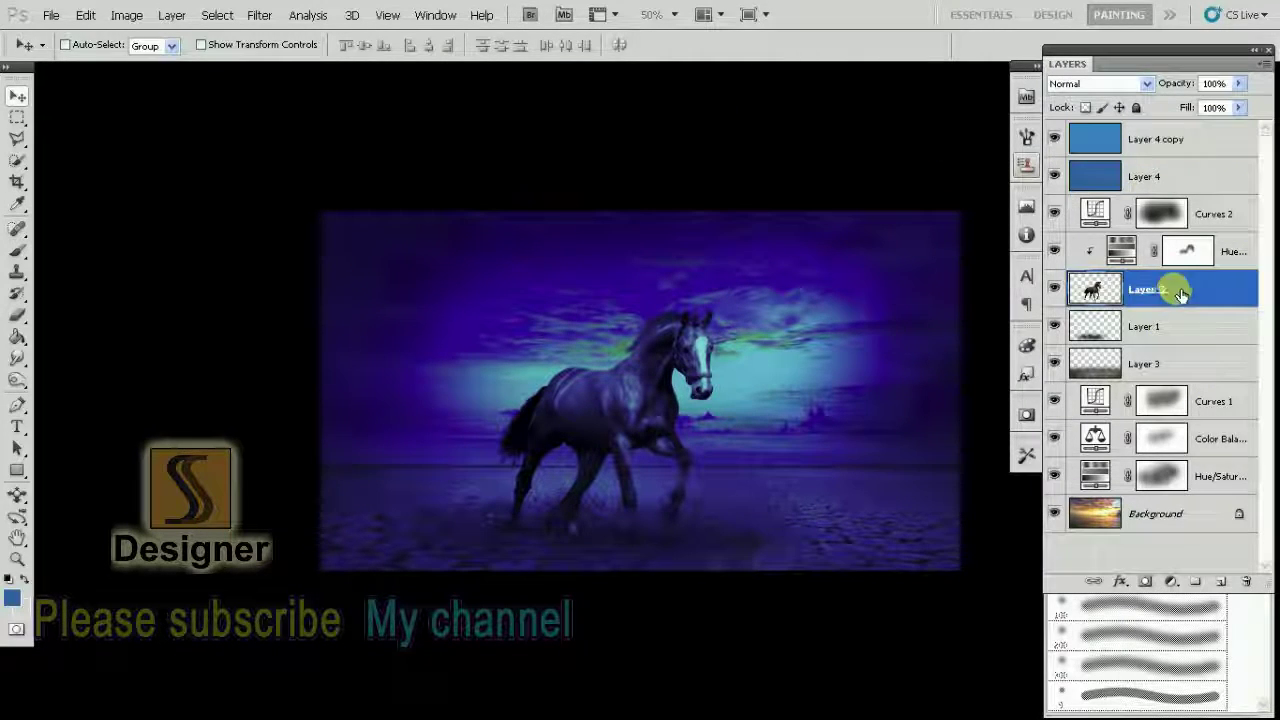
Add a Hue/Saturation adjustment above Layer 2 with Lightness -48 and target its mask
click(1222, 582)
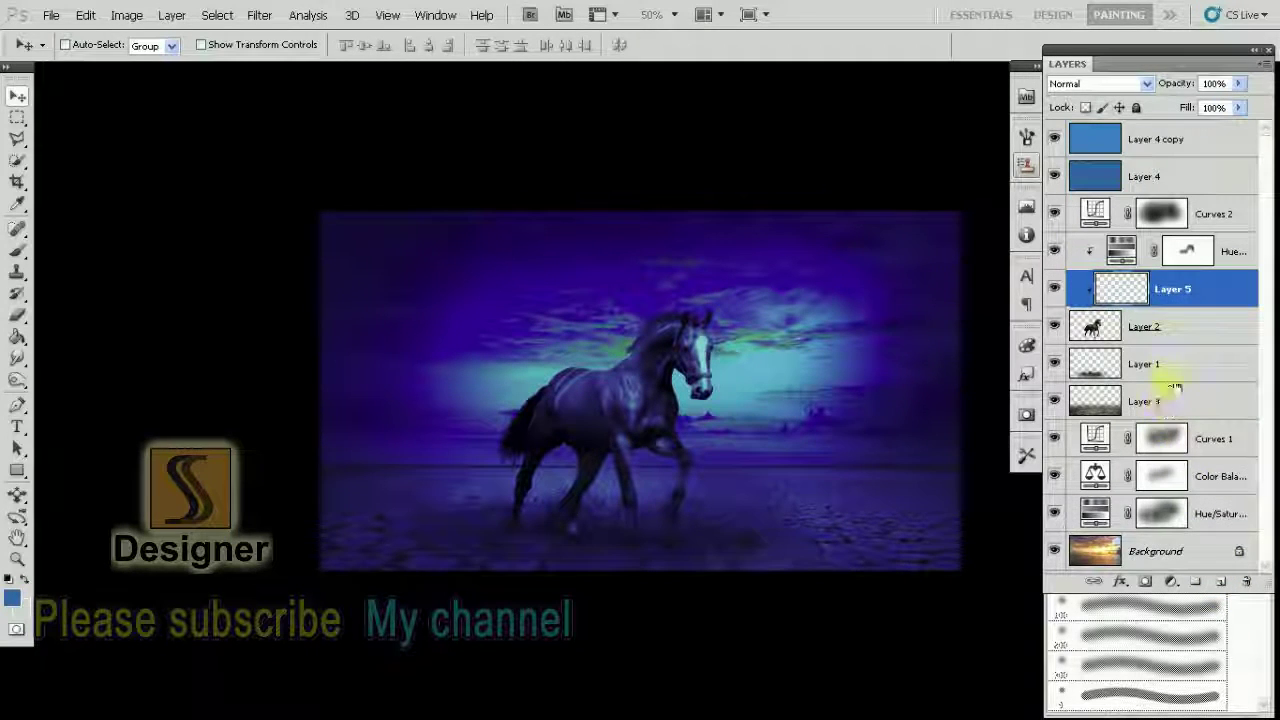
key(ctrl+z)
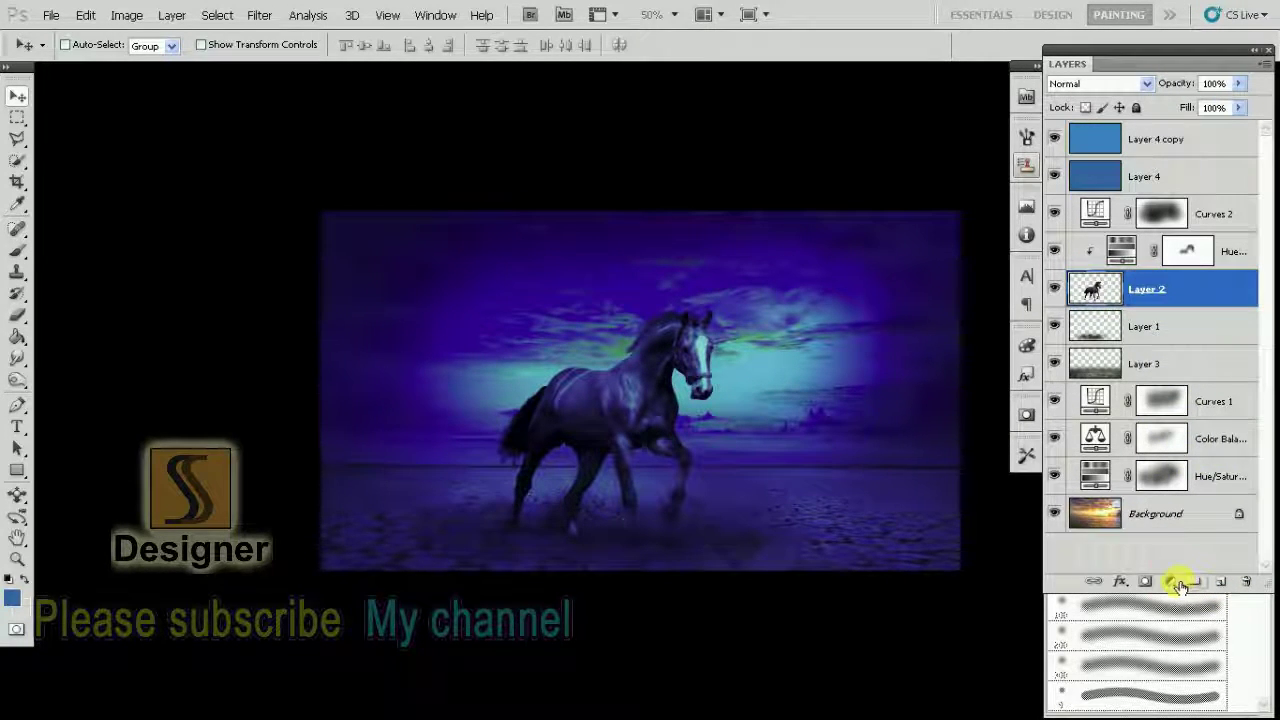
click(1178, 584)
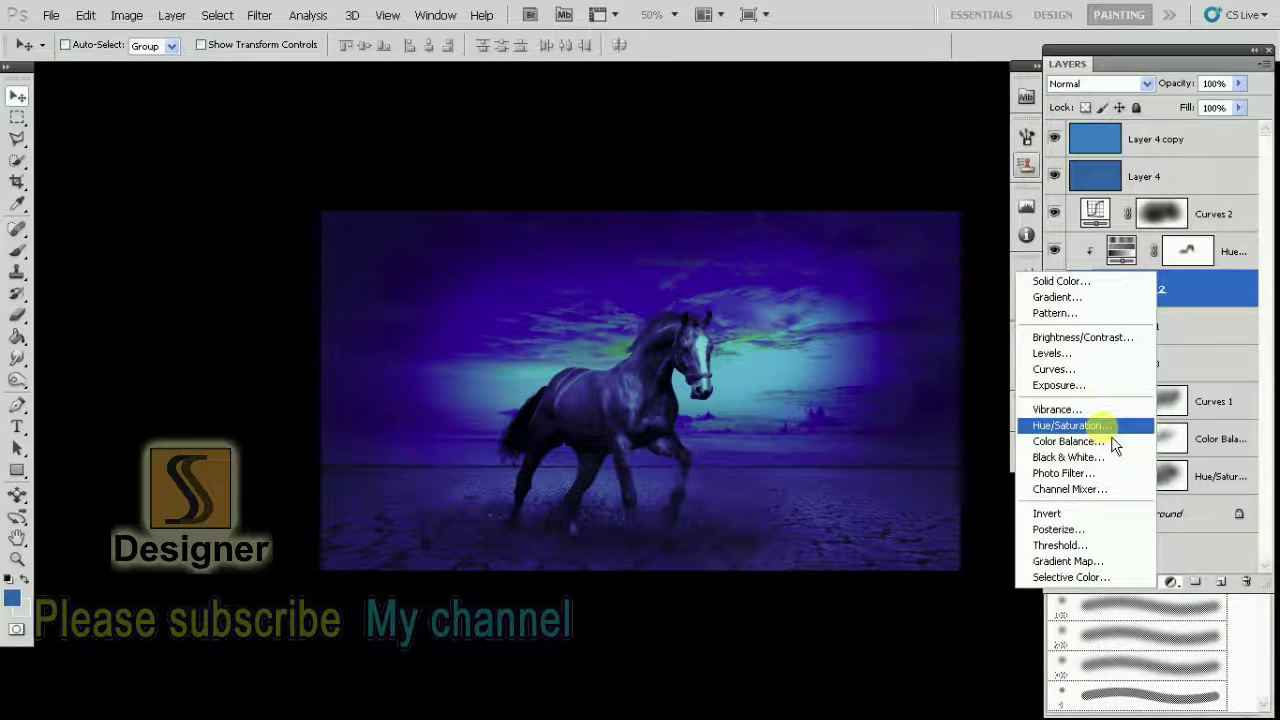
click(1105, 430)
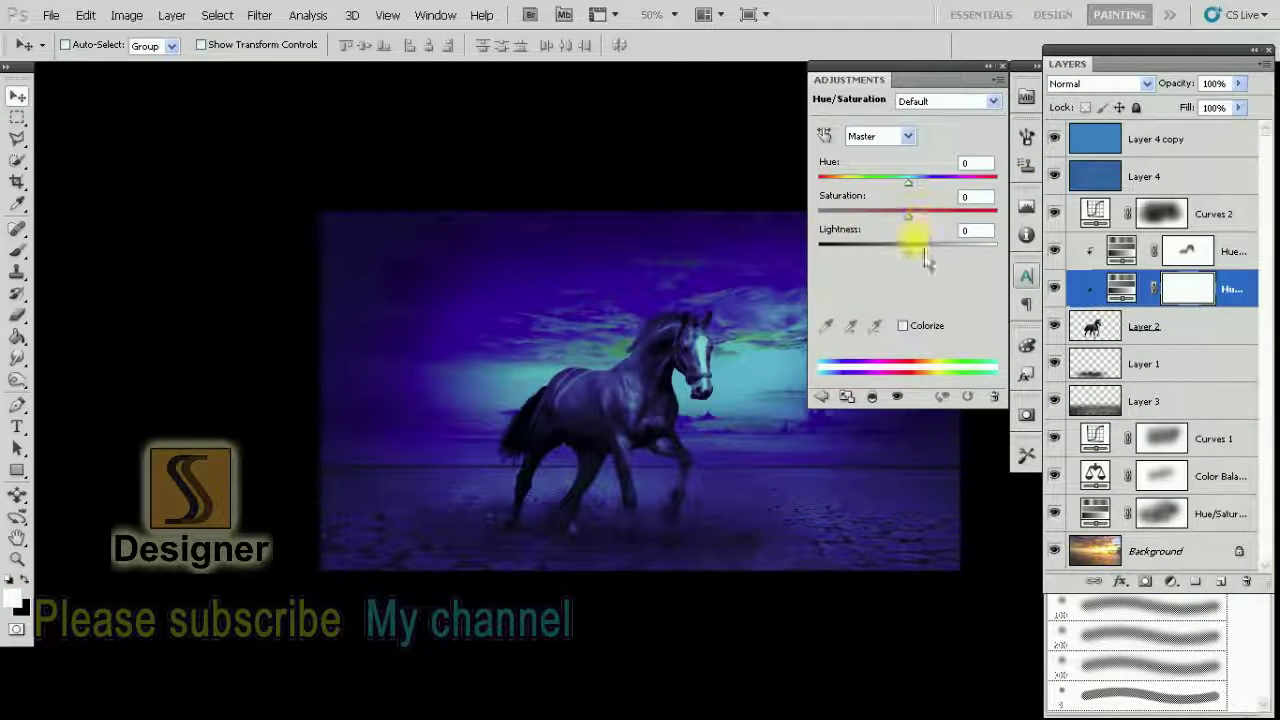
drag(925, 251, 874, 262)
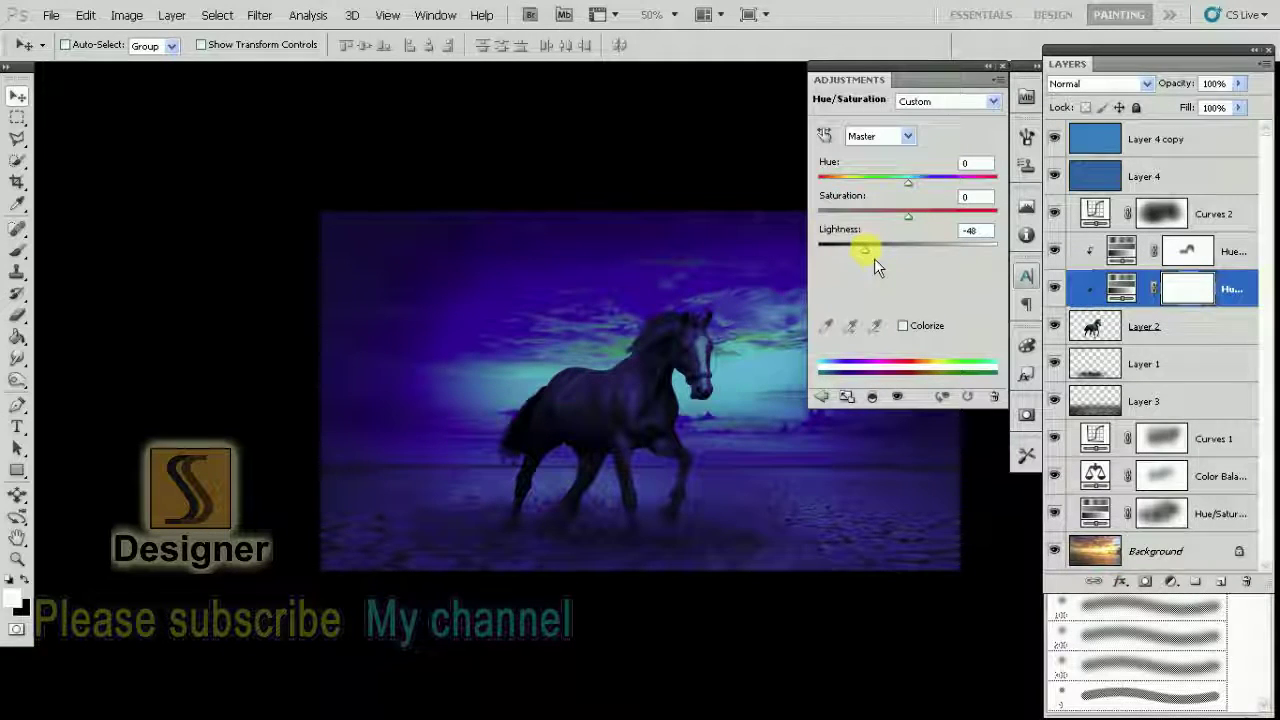
click(990, 67)
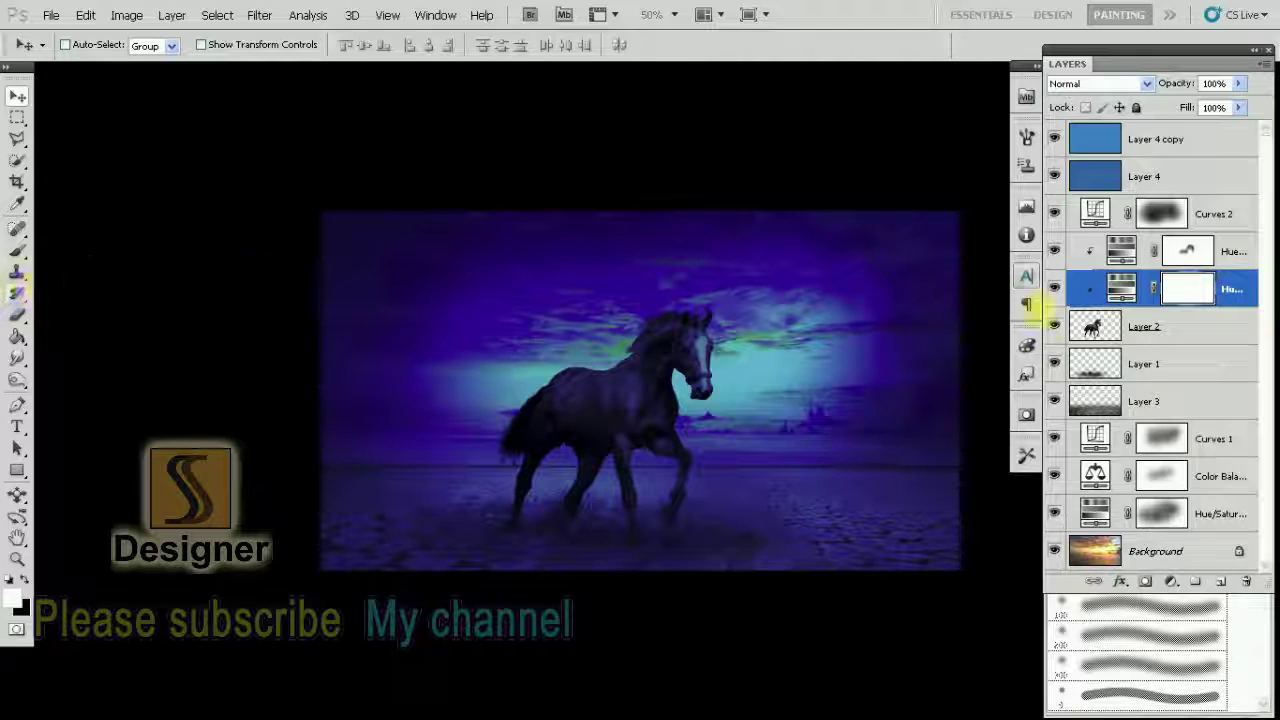
click(1188, 289)
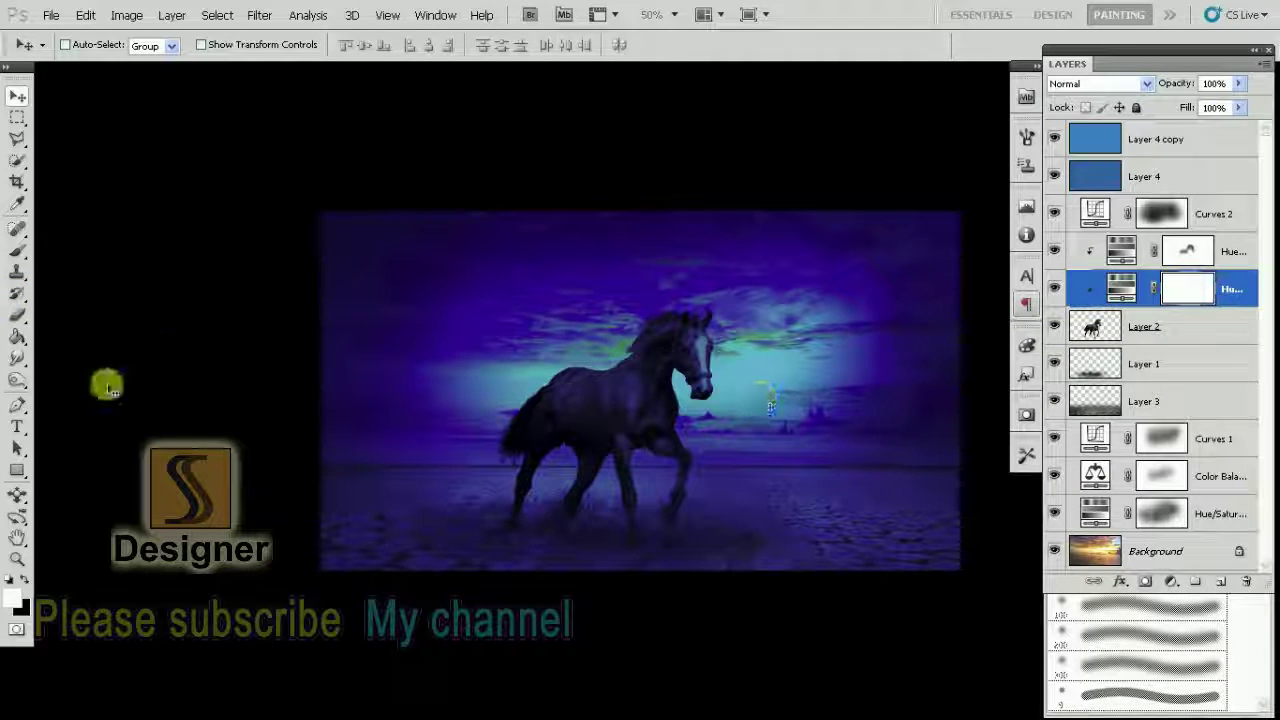
Switch to the plain Eraser at 18% opacity and work over the horse's head on the mask
right_click(22, 335)
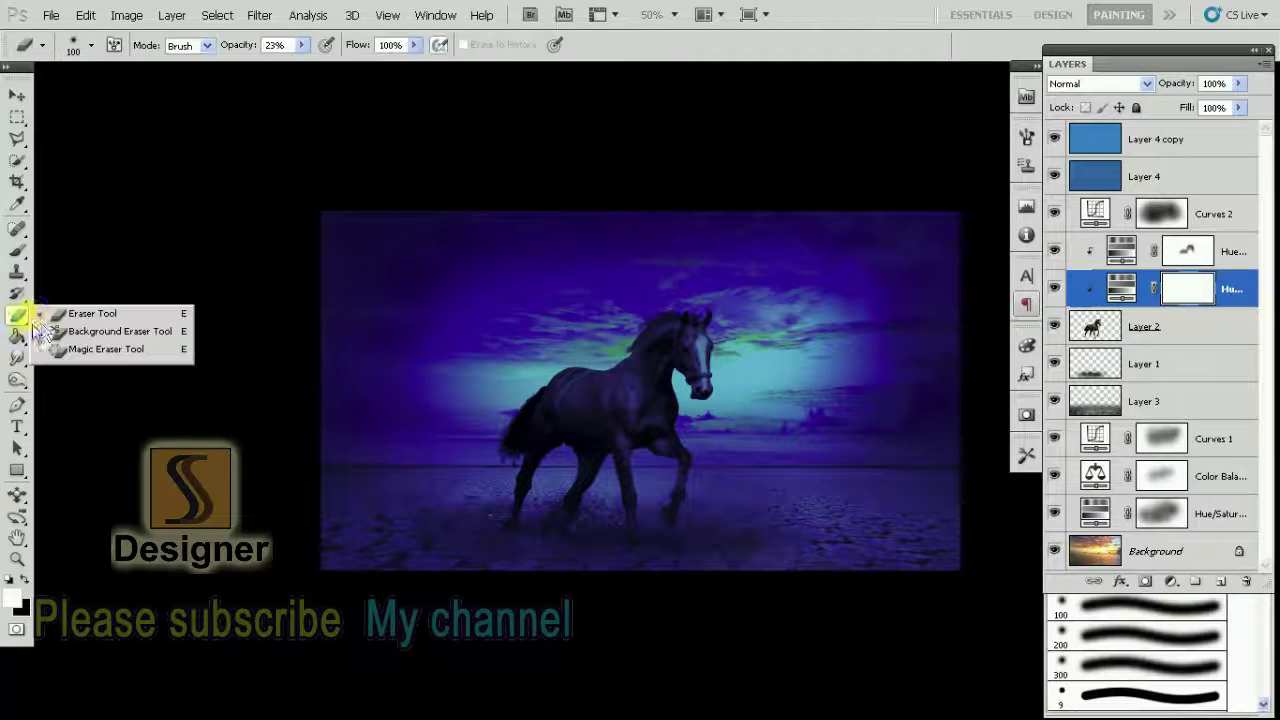
click(86, 314)
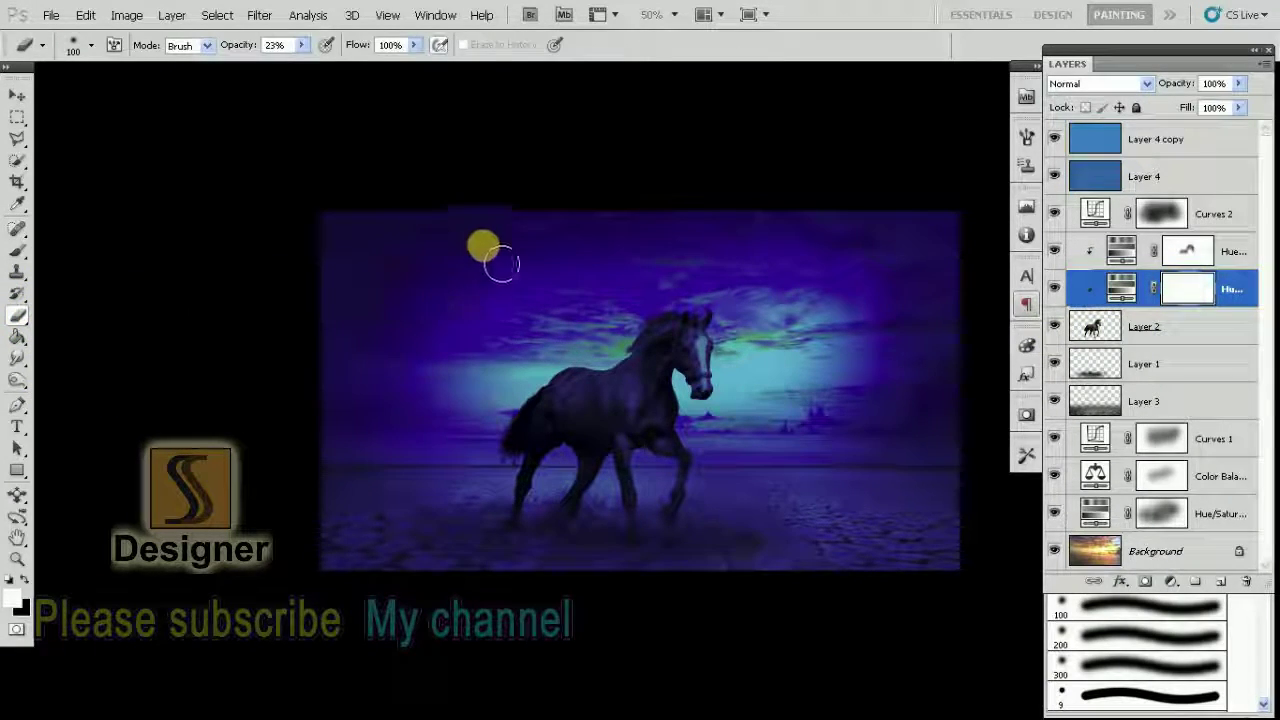
click(301, 47)
drag(308, 83, 308, 83)
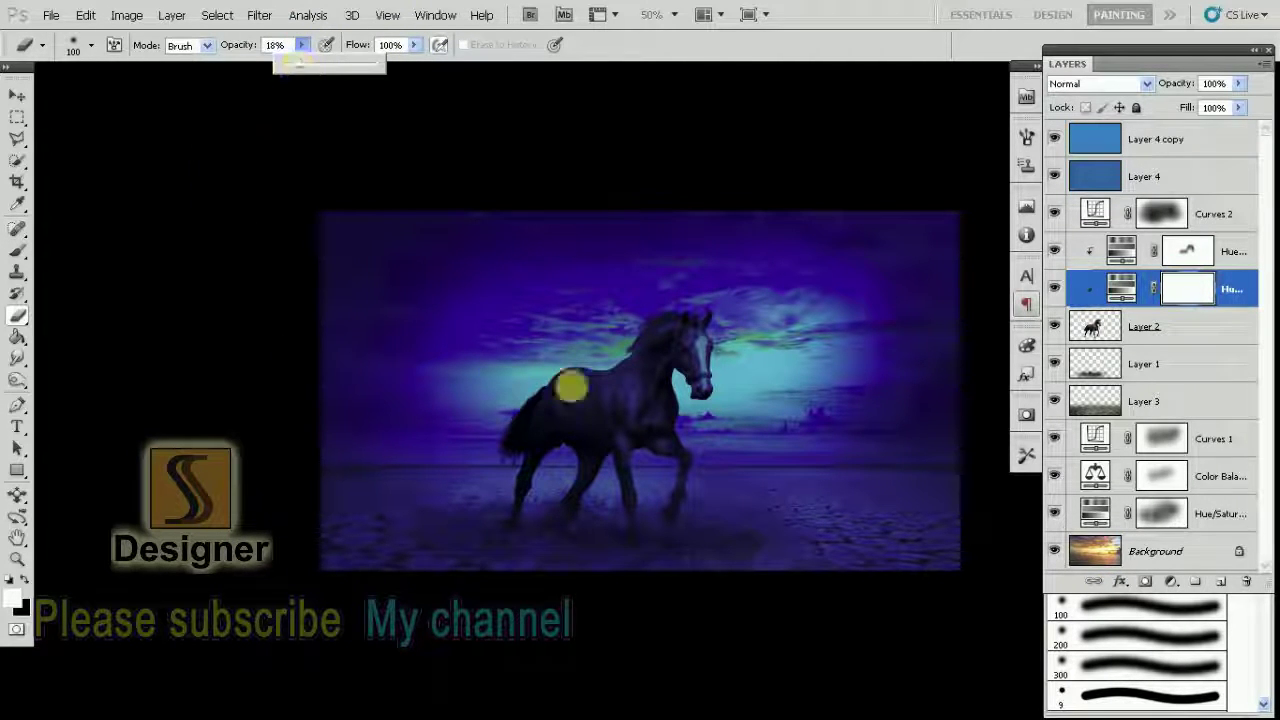
drag(679, 358, 682, 353)
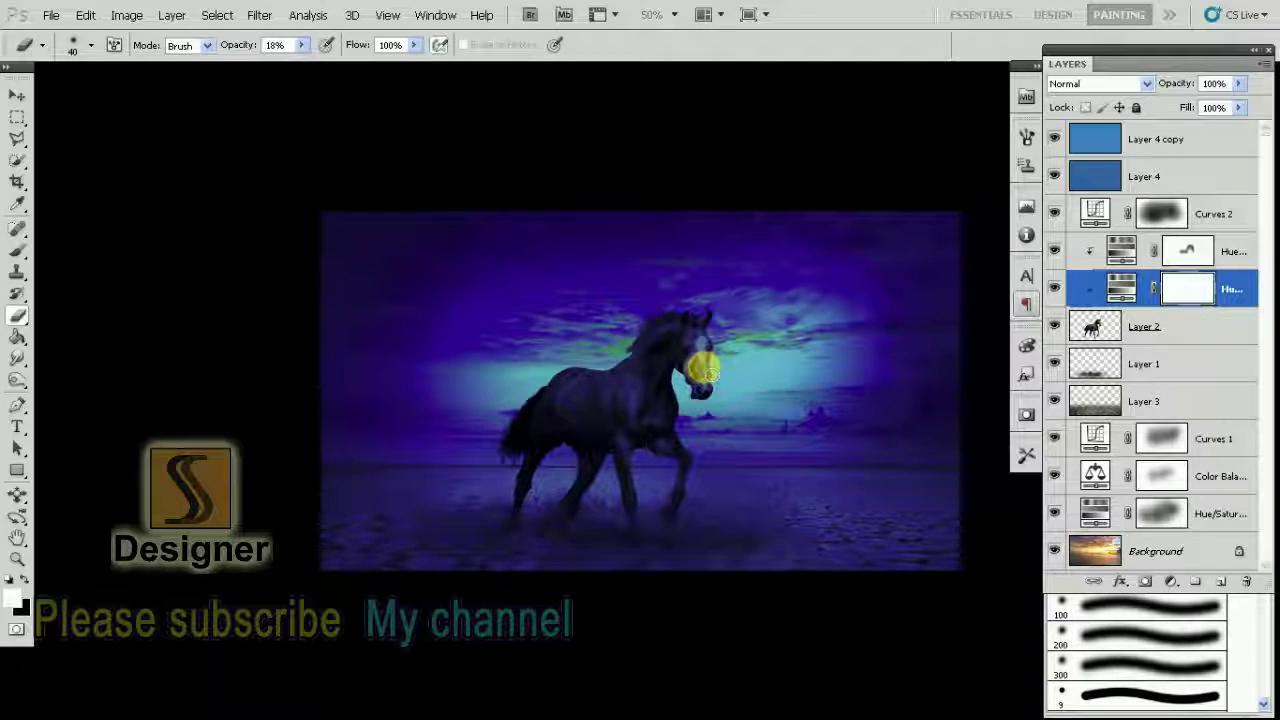
Set black as the painting colour, toggle the adjustment to compare, then return to white
click(24, 581)
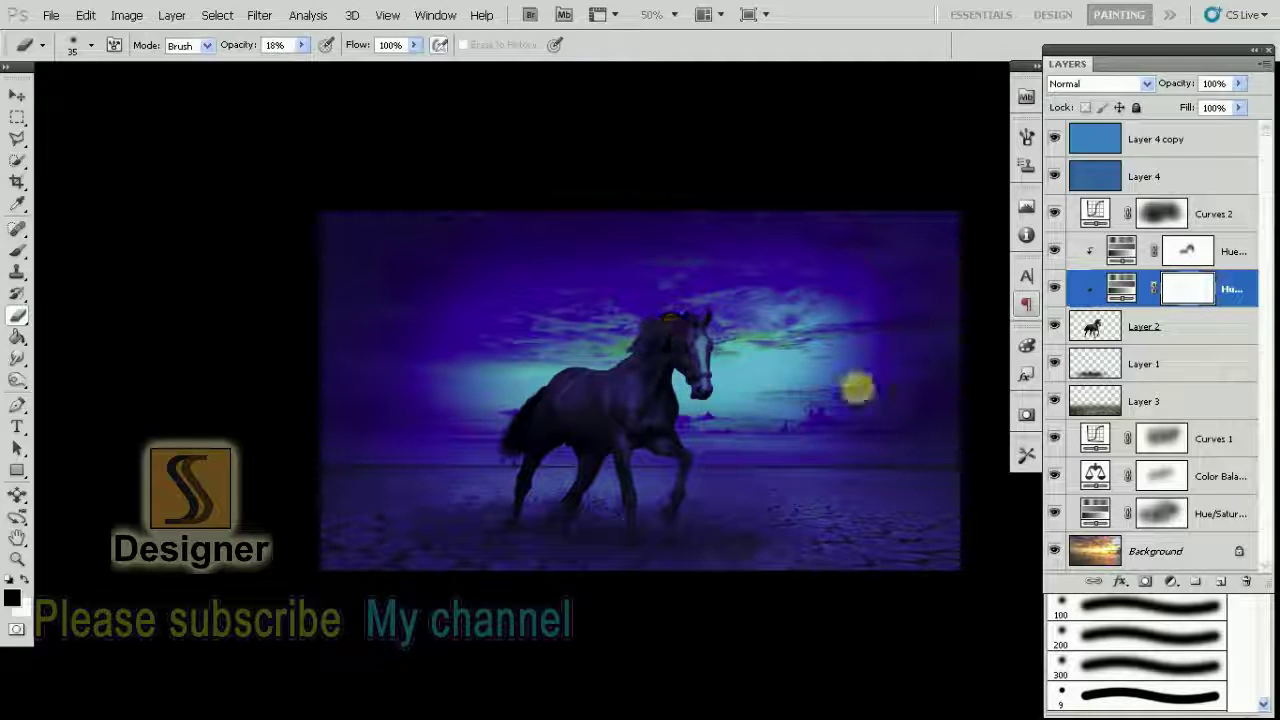
click(1054, 290)
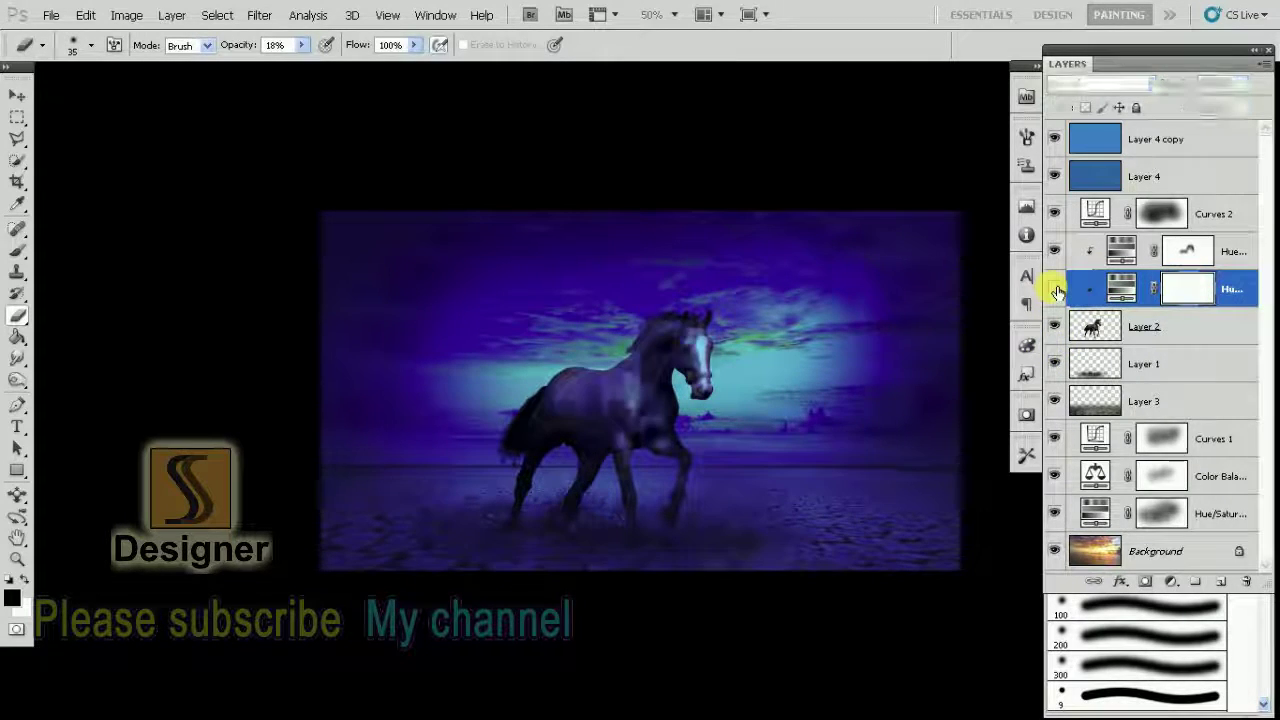
click(1054, 290)
click(1055, 289)
click(1056, 289)
click(1056, 289)
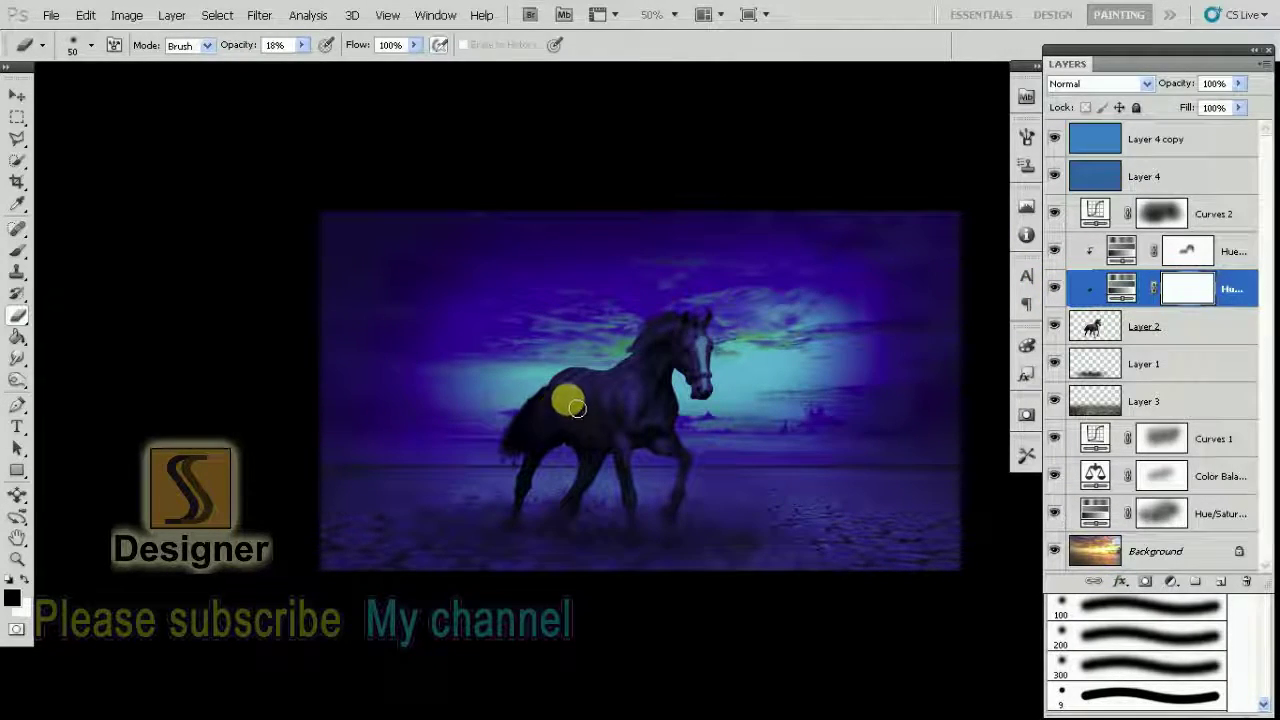
key(x)
click(697, 375)
Paint the mask to brighten the horse's face, blaze and back, then add an empty layer
drag(693, 341, 676, 331)
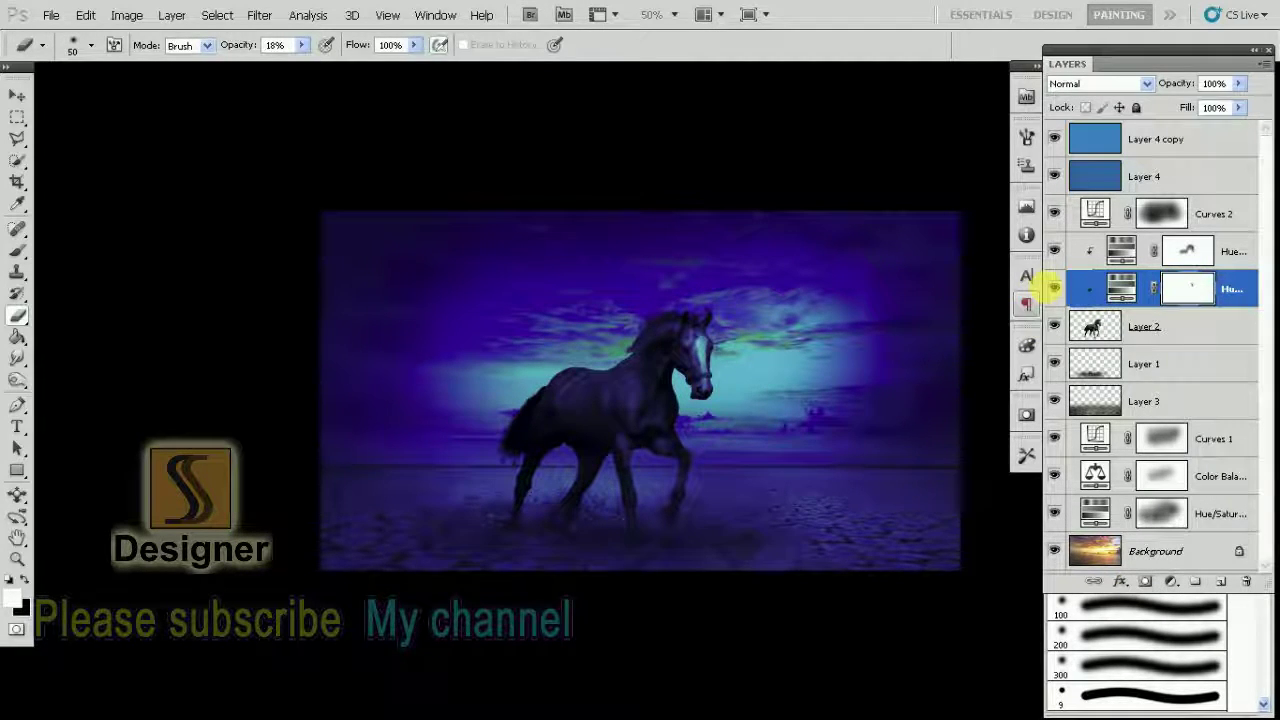
click(1052, 288)
click(1052, 288)
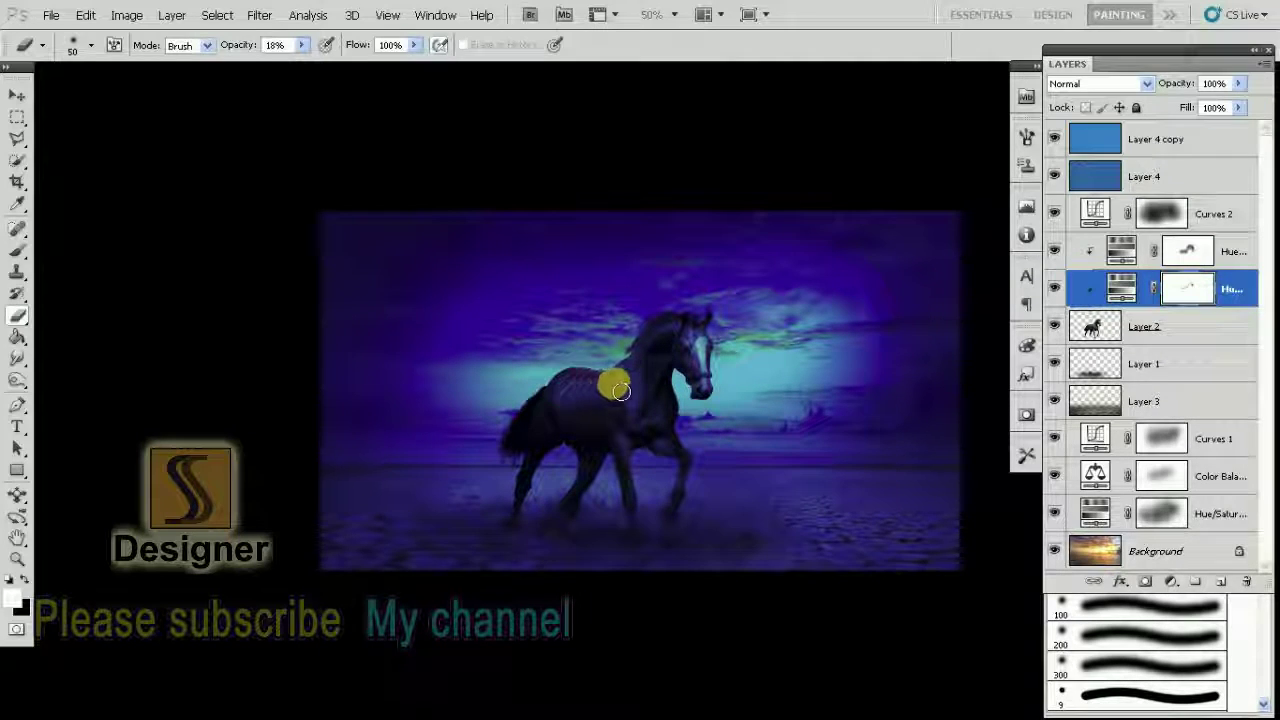
mouse_move(573, 385)
mouse_down()
mouse_move(632, 388)
mouse_move(623, 366)
mouse_move(614, 446)
mouse_move(623, 411)
mouse_move(678, 414)
mouse_move(666, 443)
mouse_move(623, 389)
mouse_move(534, 429)
mouse_move(563, 486)
mouse_move(572, 462)
mouse_move(526, 457)
mouse_move(571, 380)
mouse_move(560, 400)
mouse_move(622, 440)
mouse_move(671, 349)
mouse_move(663, 331)
mouse_move(686, 357)
mouse_move(692, 345)
mouse_move(689, 374)
mouse_move(674, 337)
mouse_move(760, 400)
mouse_move(737, 366)
mouse_move(443, 363)
mouse_move(886, 300)
mouse_move(940, 360)
mouse_up()
key([)
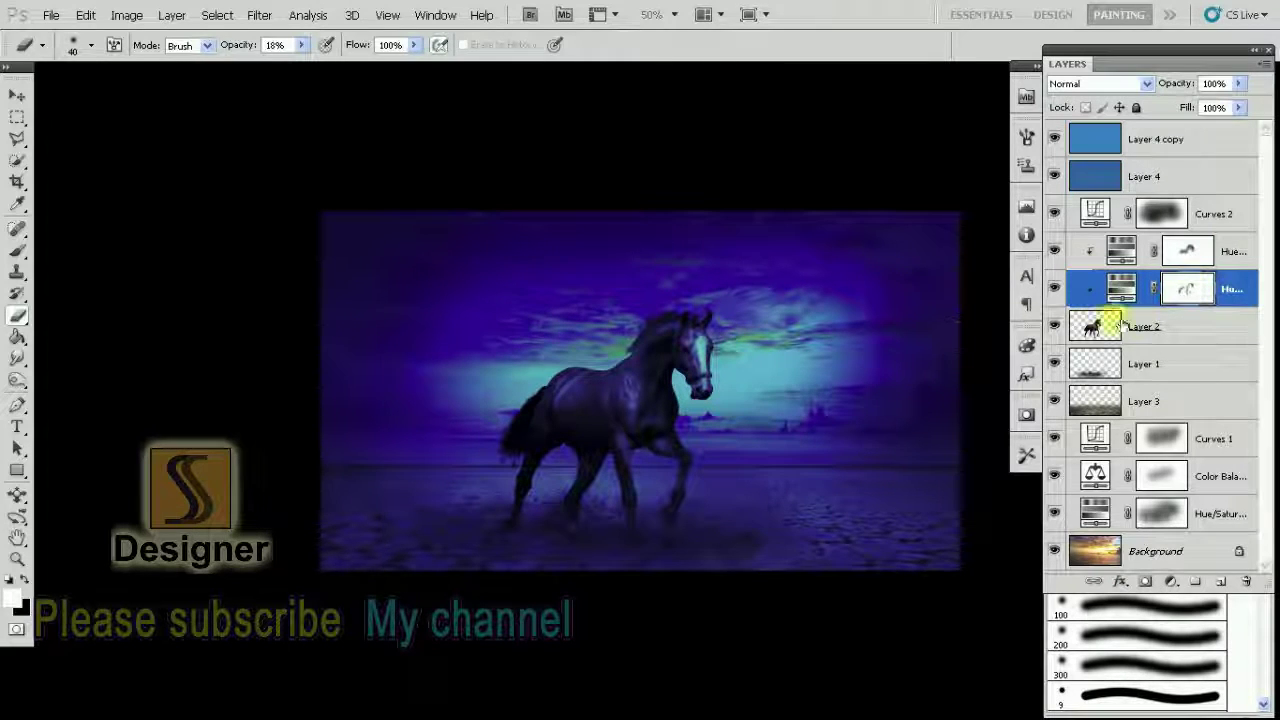
drag(697, 343, 686, 357)
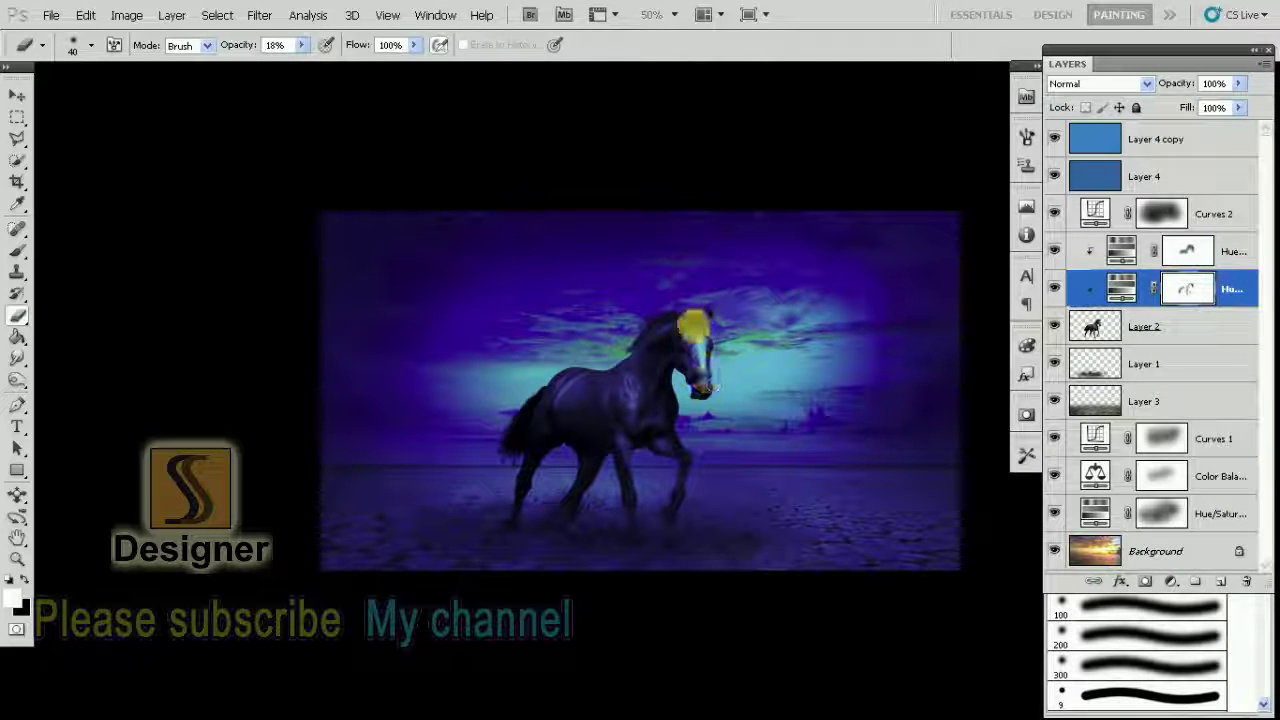
mouse_move(552, 433)
mouse_down()
mouse_move(617, 360)
mouse_move(646, 349)
mouse_move(694, 343)
mouse_move(700, 380)
mouse_move(634, 371)
mouse_move(614, 426)
mouse_move(529, 431)
mouse_move(571, 374)
mouse_up()
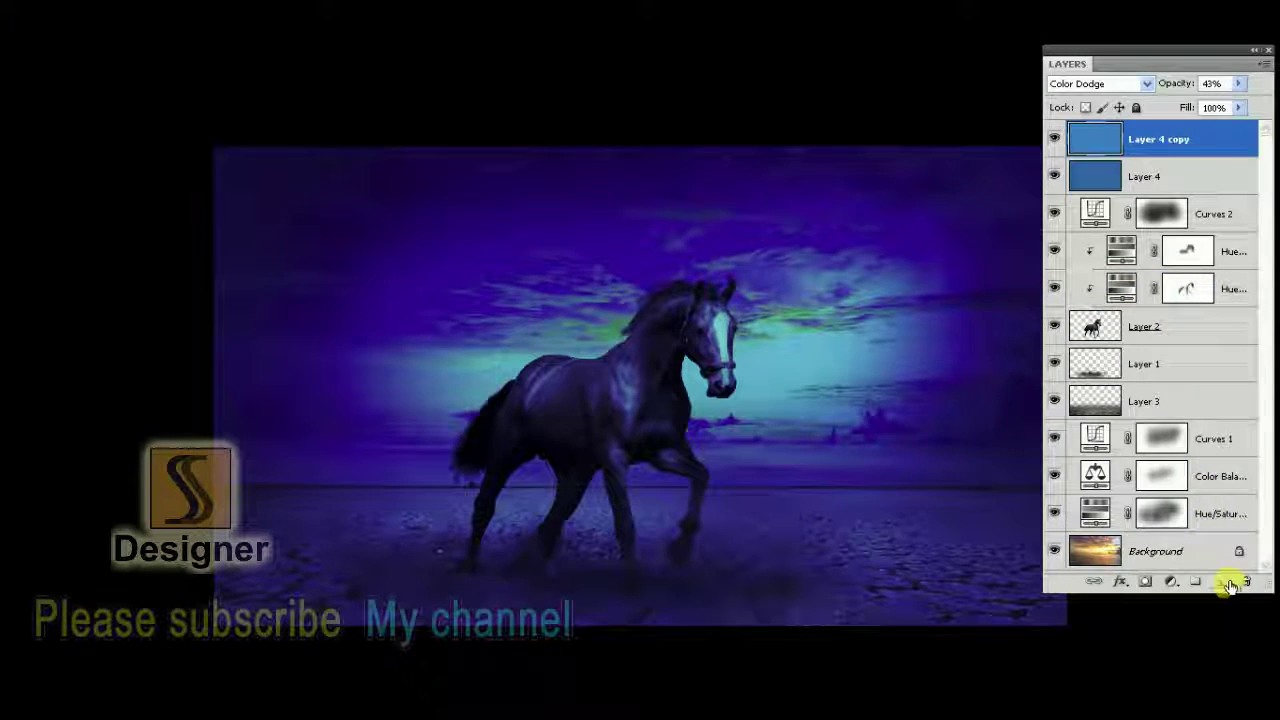
click(1224, 583)
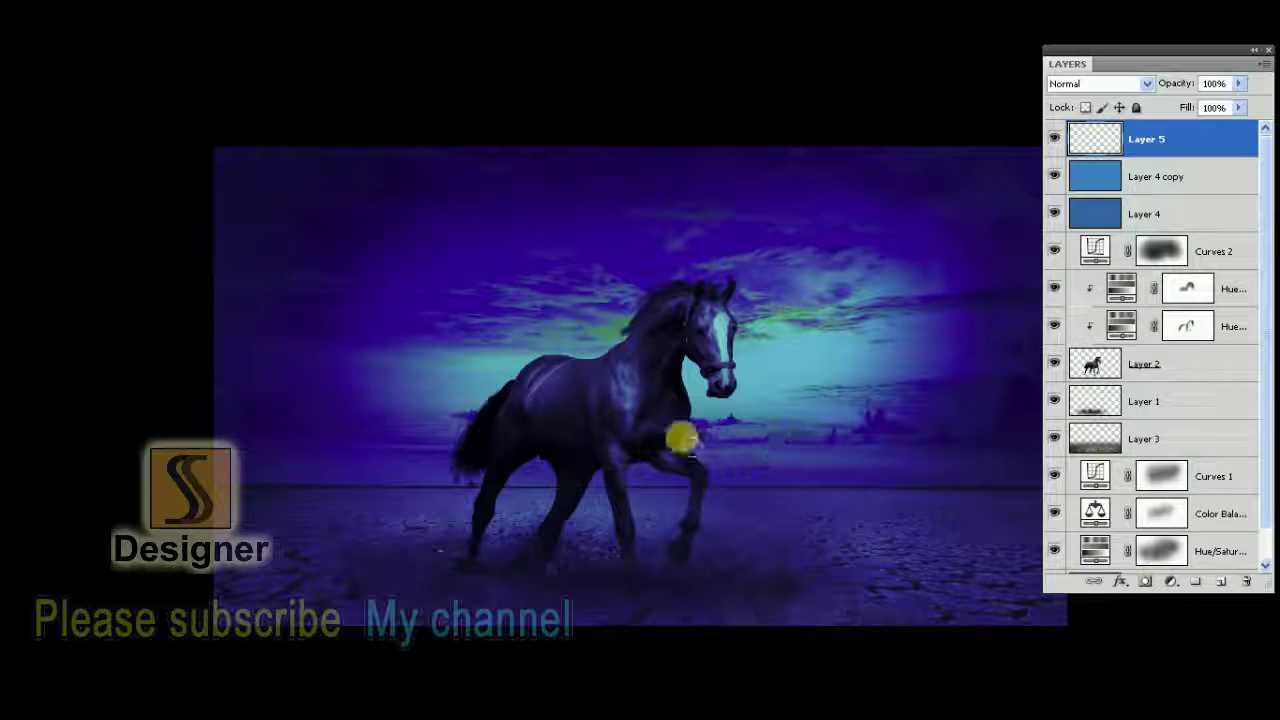
Fill Layer 5 with a very dark grey using the Paint Bucket
key(Tab)
click(12, 598)
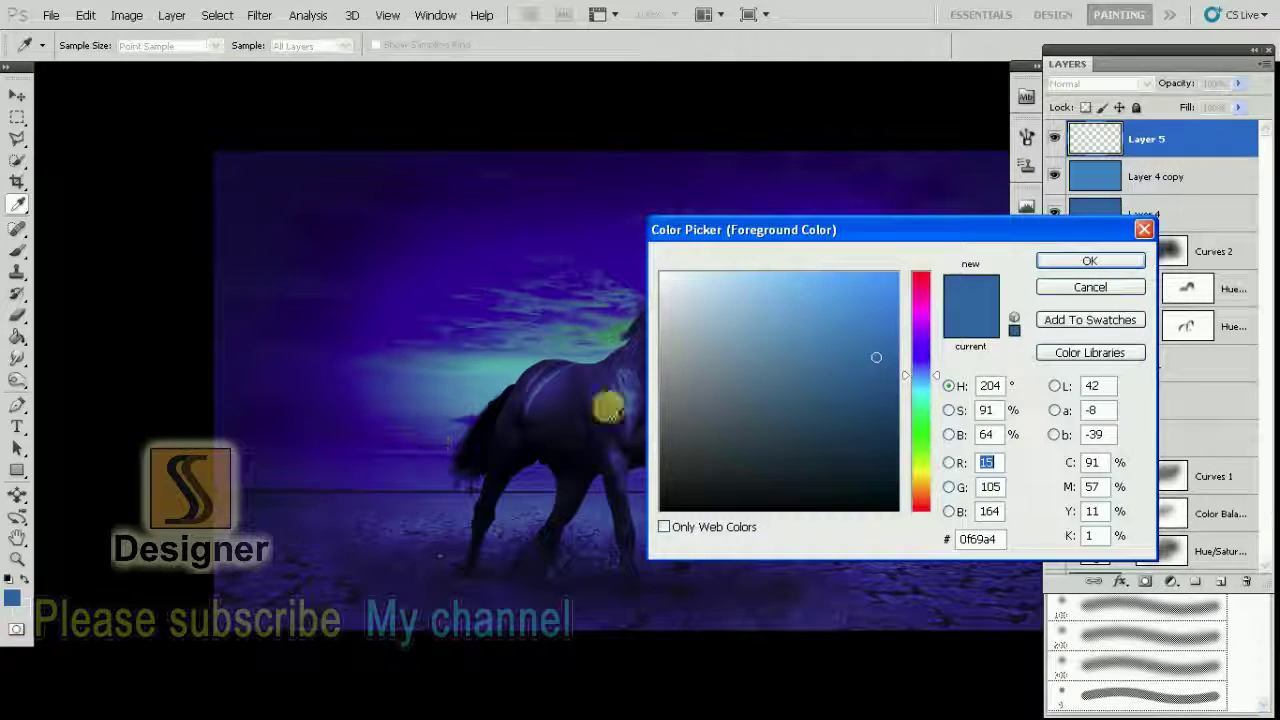
click(685, 481)
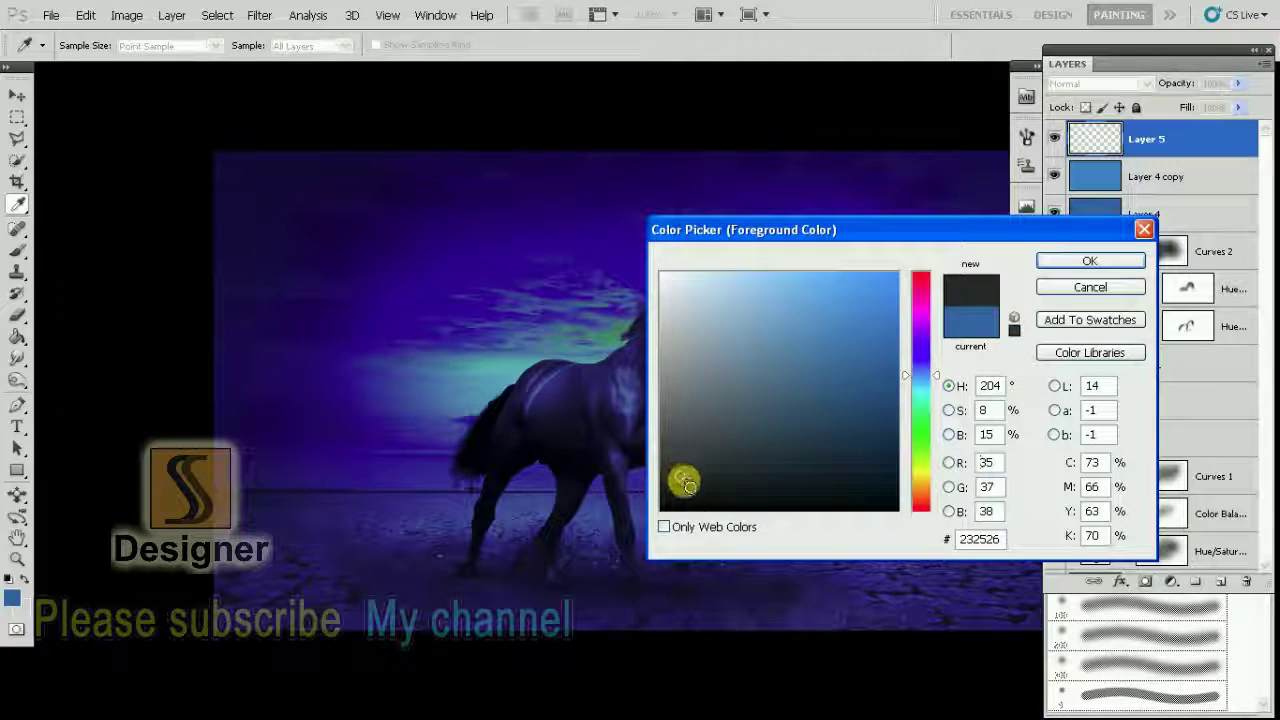
key(Return)
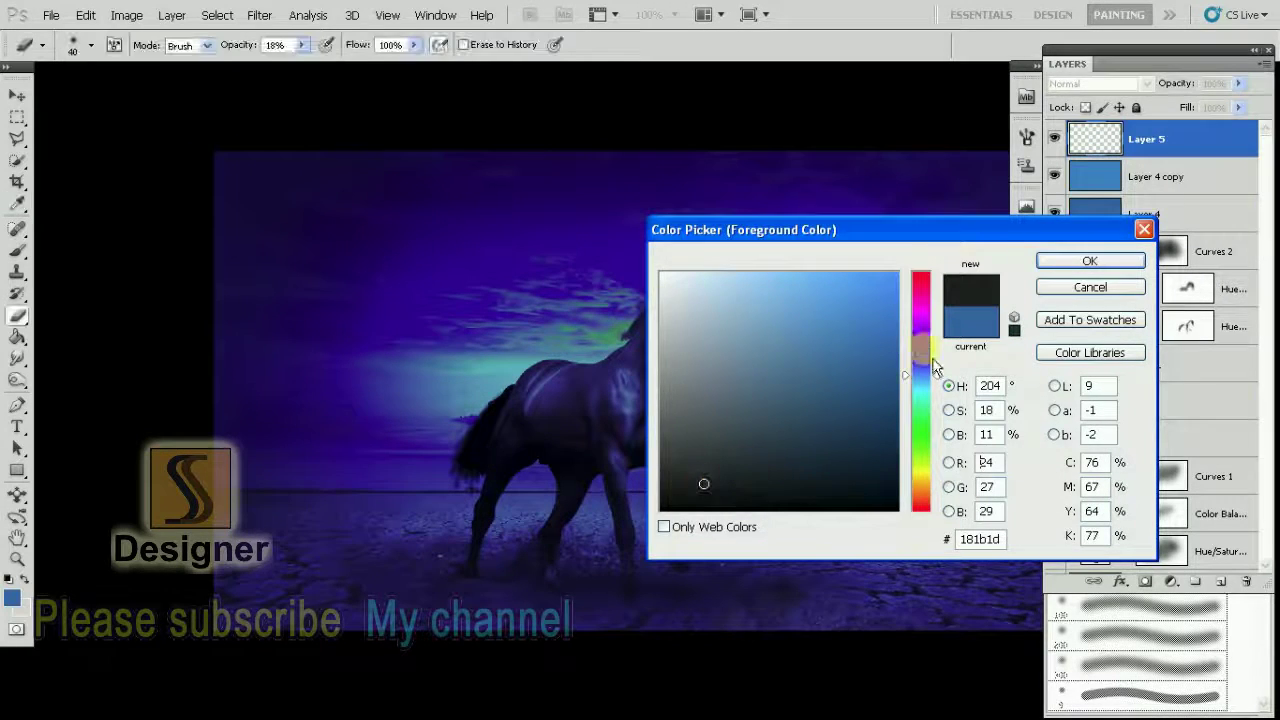
click(17, 338)
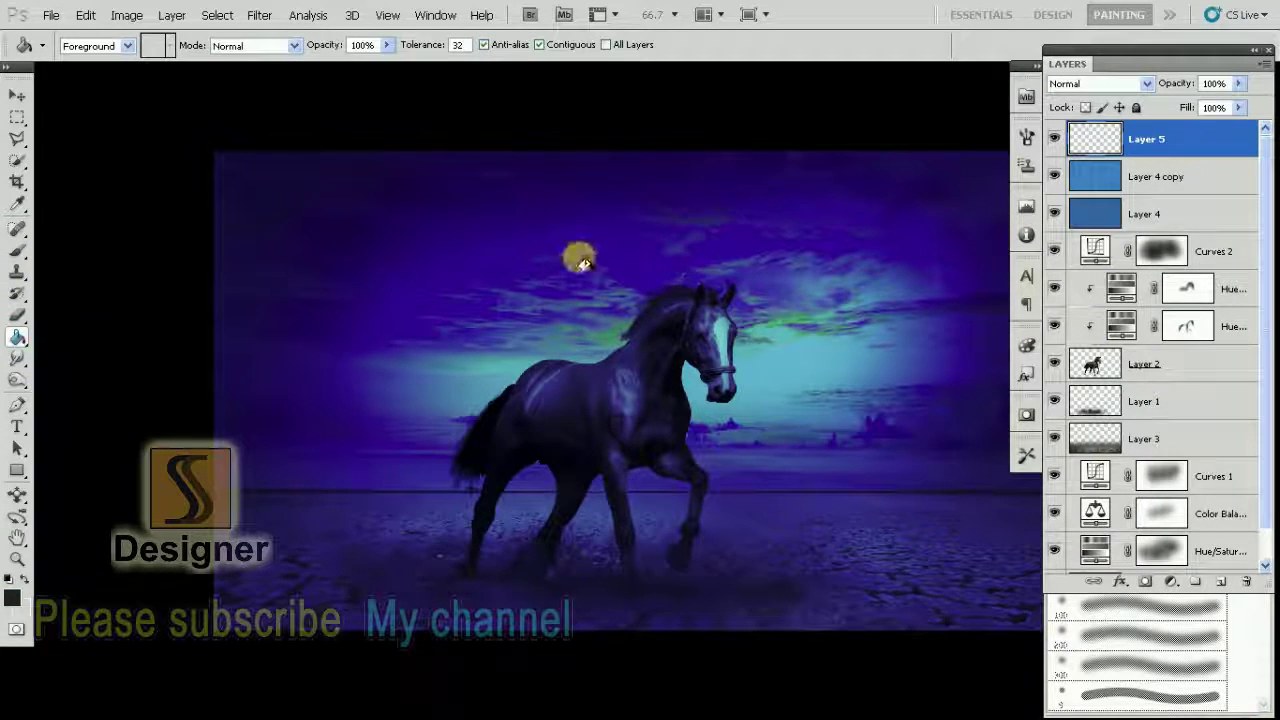
click(580, 258)
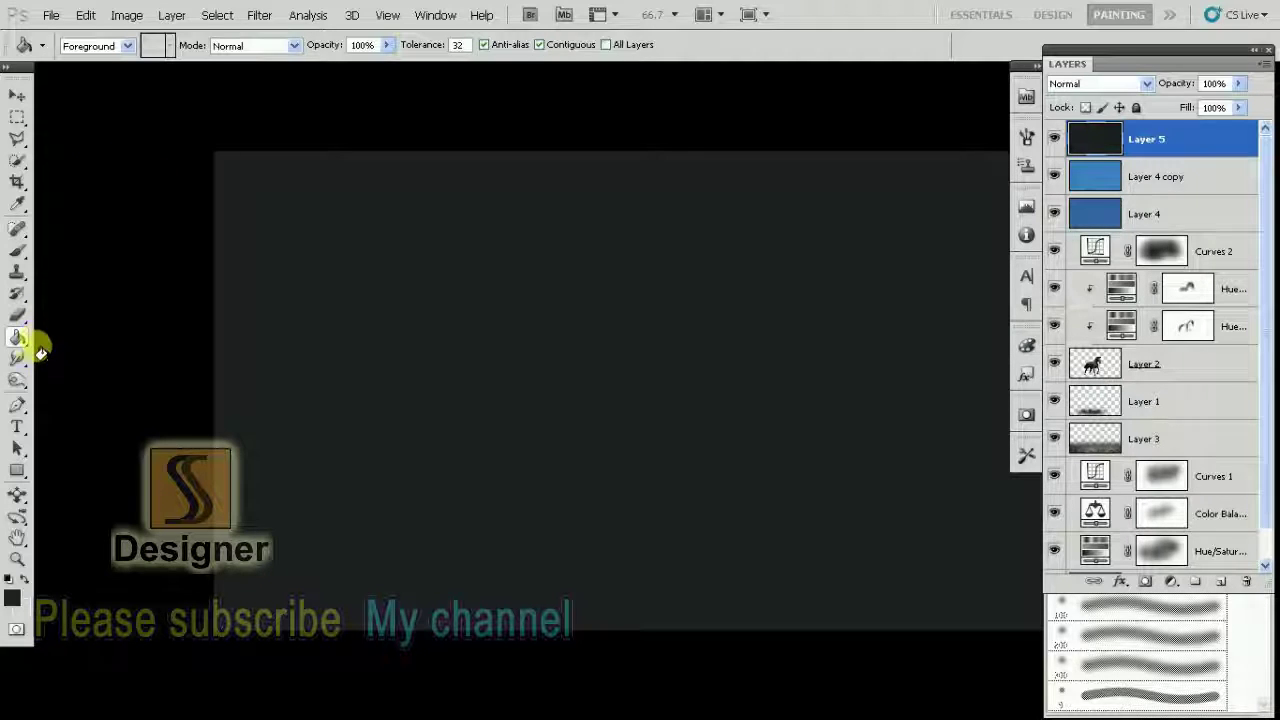
Erase the dark layer's centre with a 900 px eraser at 100% opacity, leaving a vignette
click(24, 318)
key(ctrl+minus)
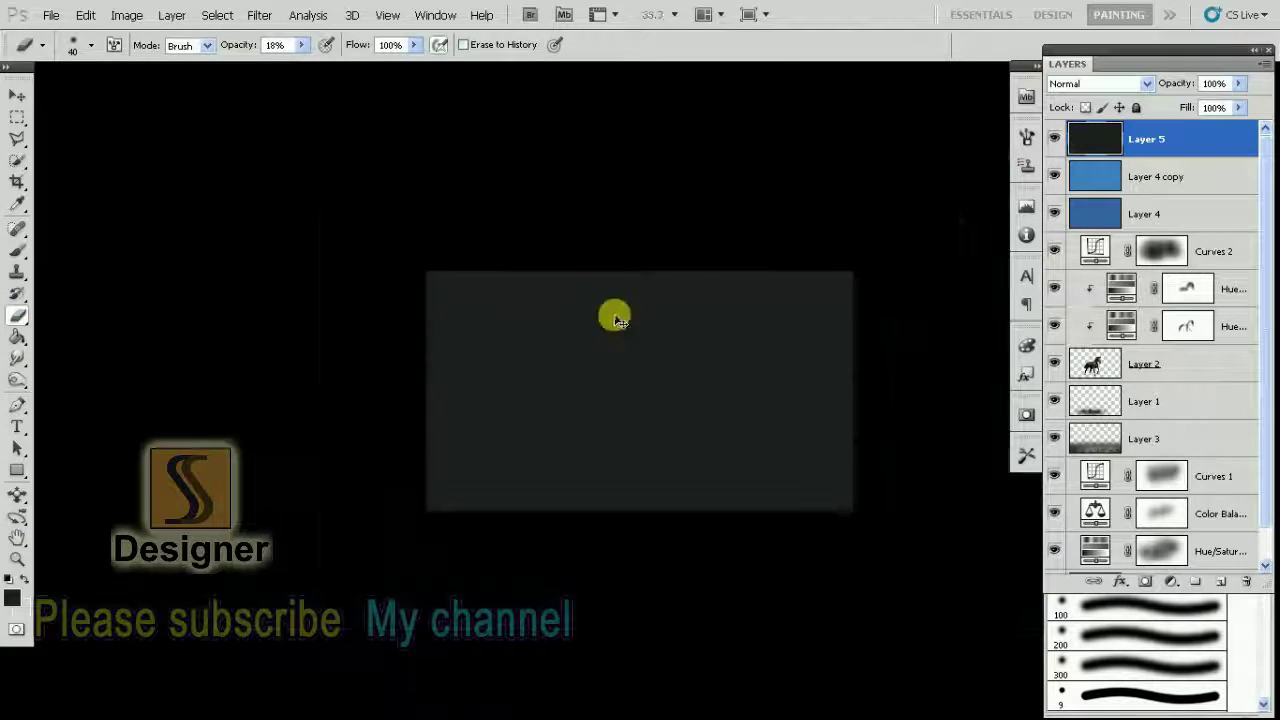
key(bracketright)
key(bracketright)
key(bracketright)
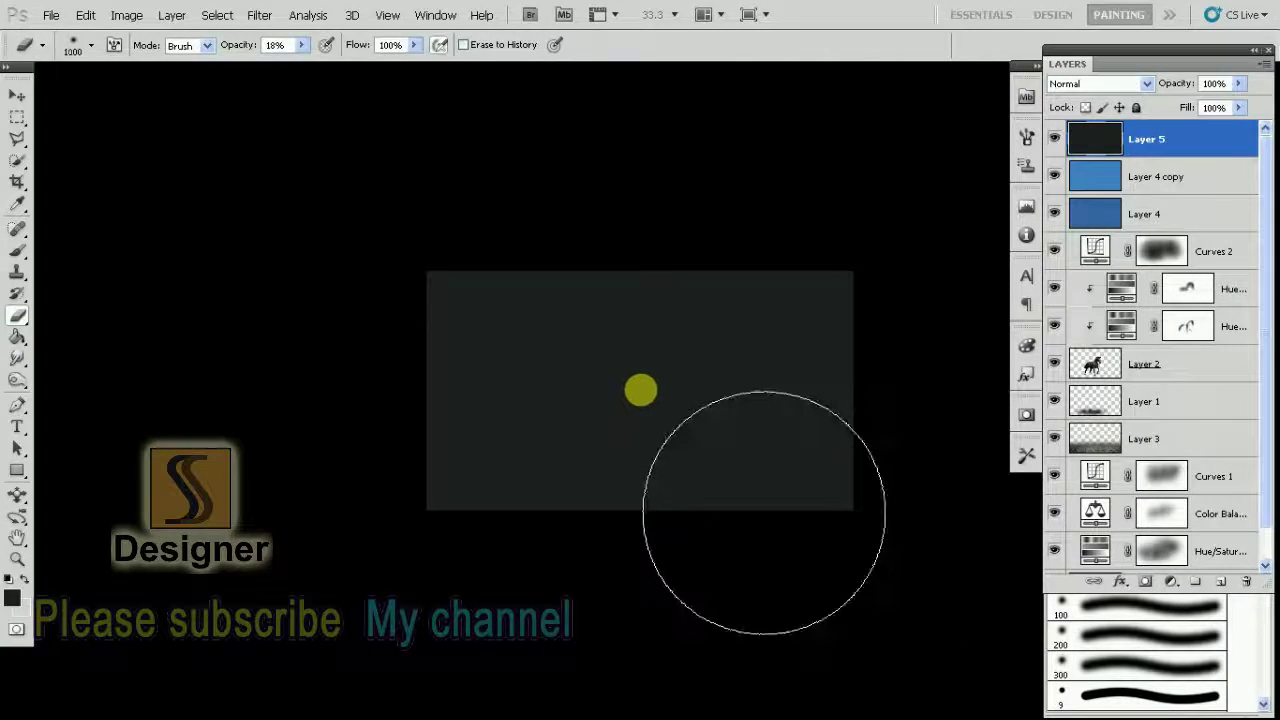
drag(654, 391, 586, 391)
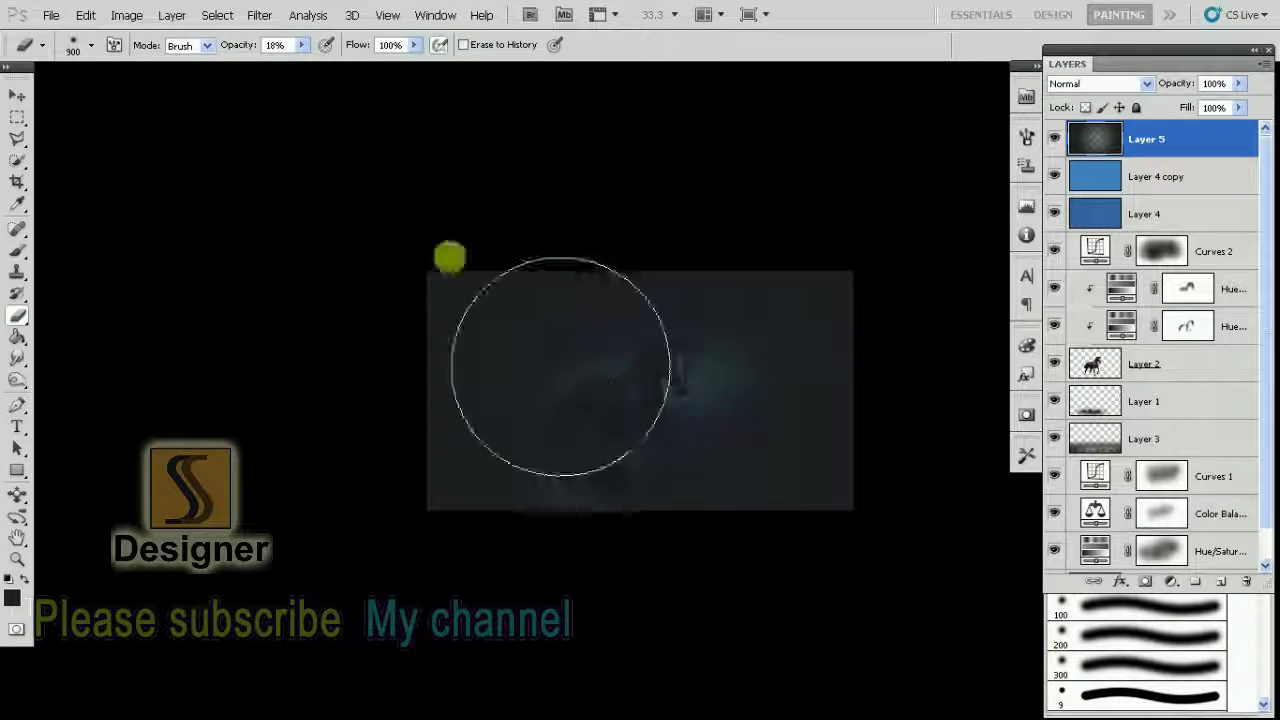
key(ctrl+z)
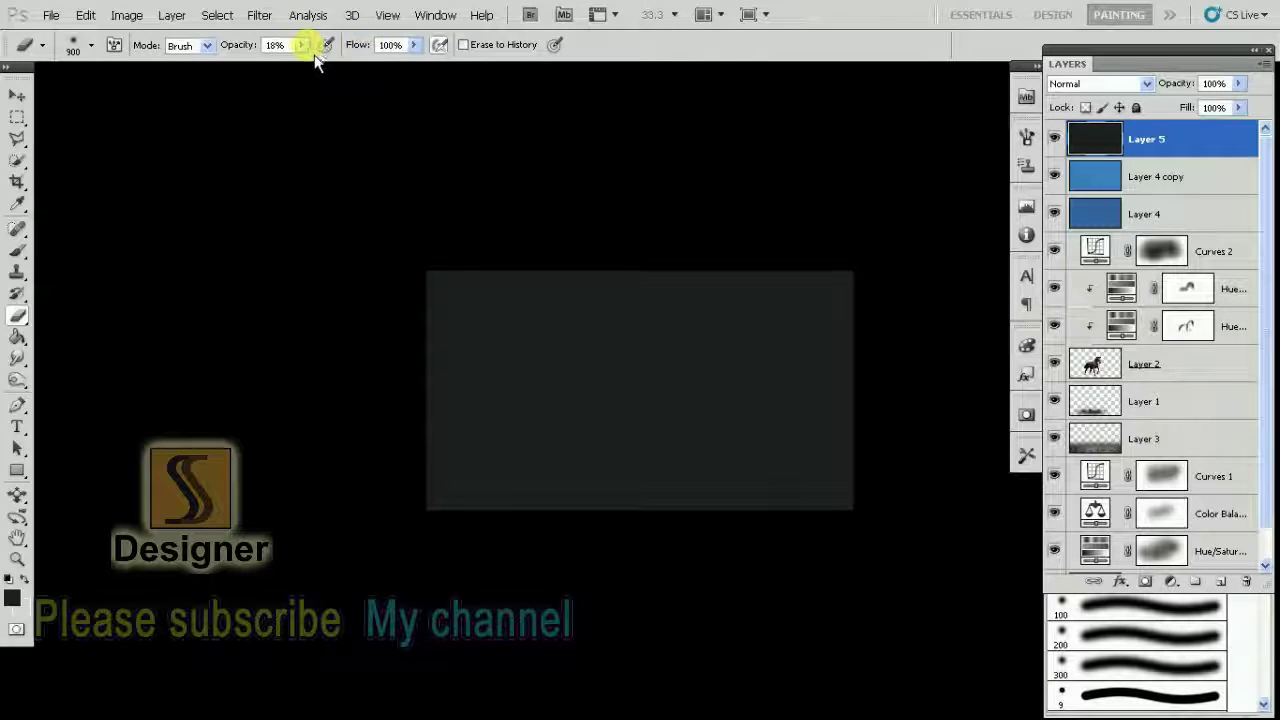
click(300, 44)
drag(314, 64, 514, 86)
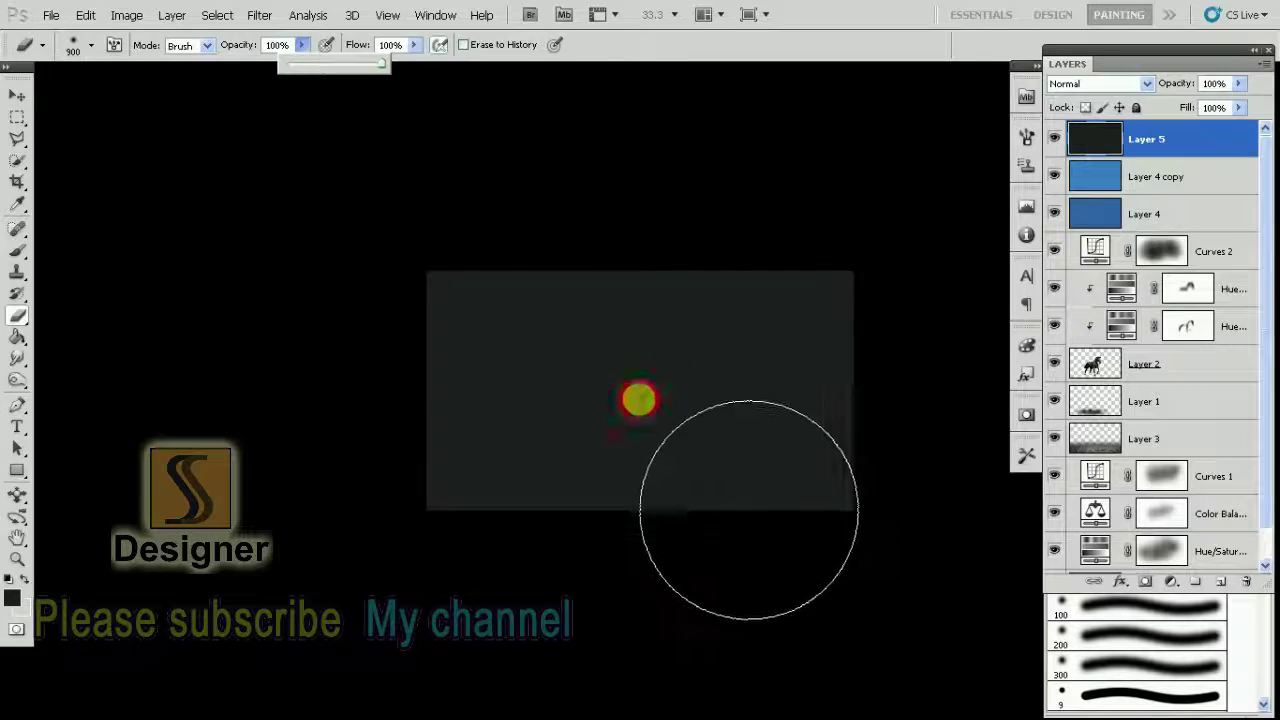
mouse_move(748, 510)
mouse_down()
mouse_move(700, 494)
mouse_move(823, 531)
mouse_move(693, 503)
mouse_move(771, 489)
mouse_move(834, 509)
mouse_move(783, 491)
mouse_move(762, 414)
mouse_up()
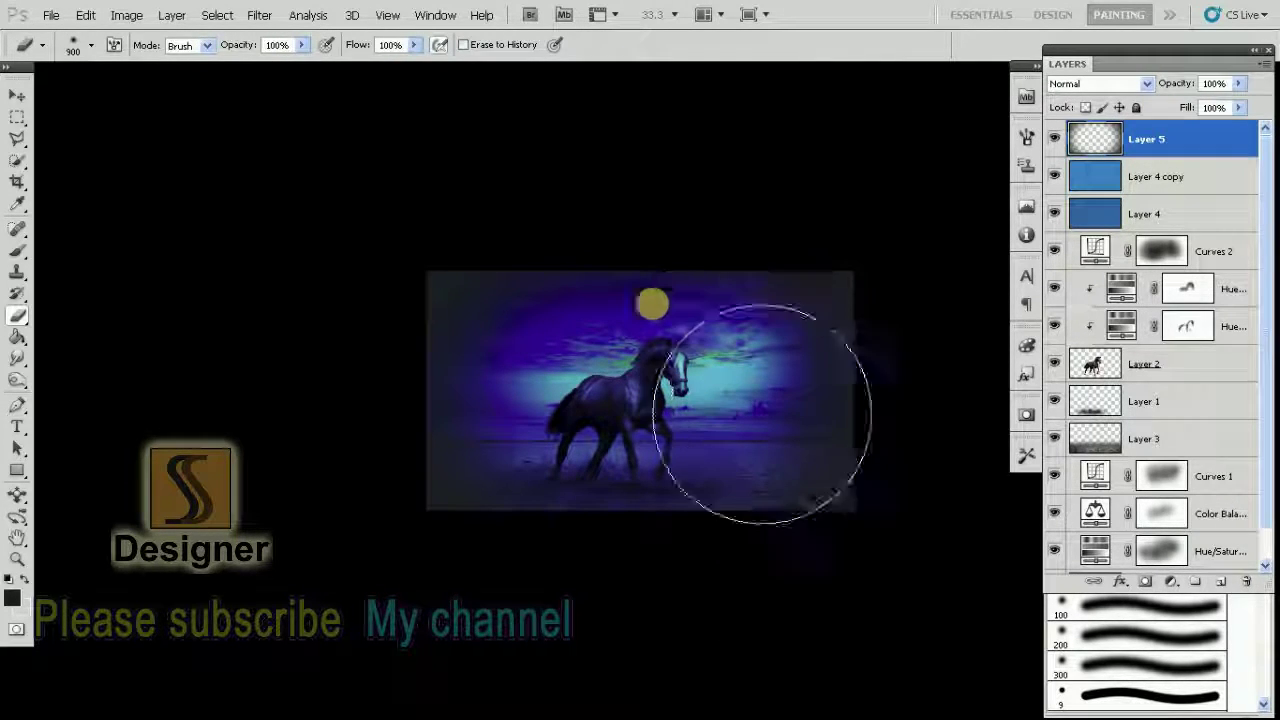
Darken the midtones with Levels, setting the gamma to 0.73
right_click(655, 356)
click(686, 366)
key(f)
key(f)
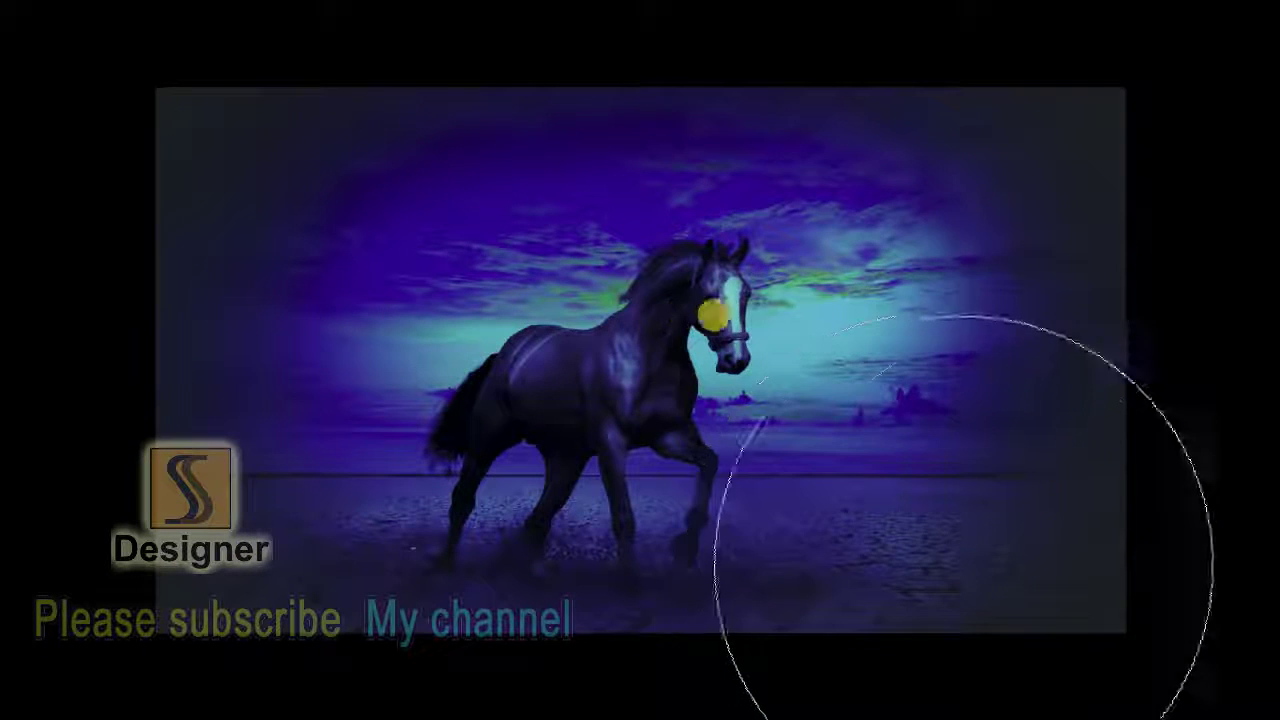
key(ctrl+l)
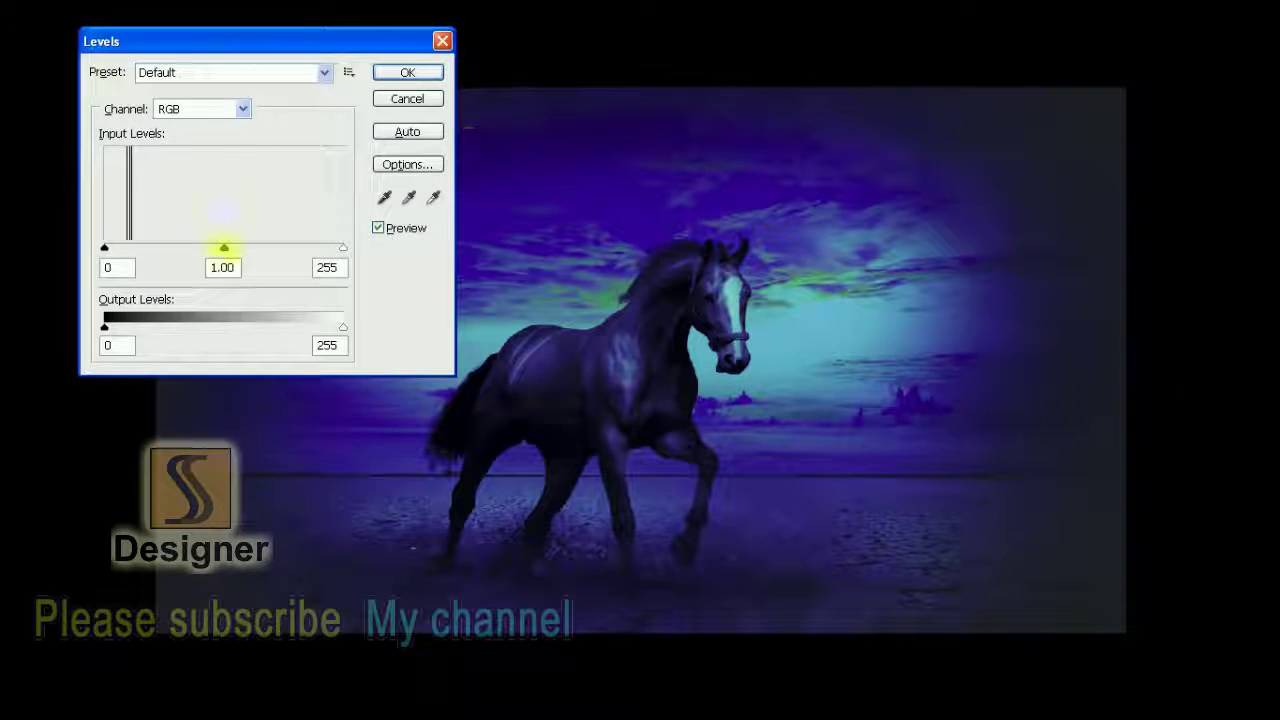
drag(238, 259, 253, 261)
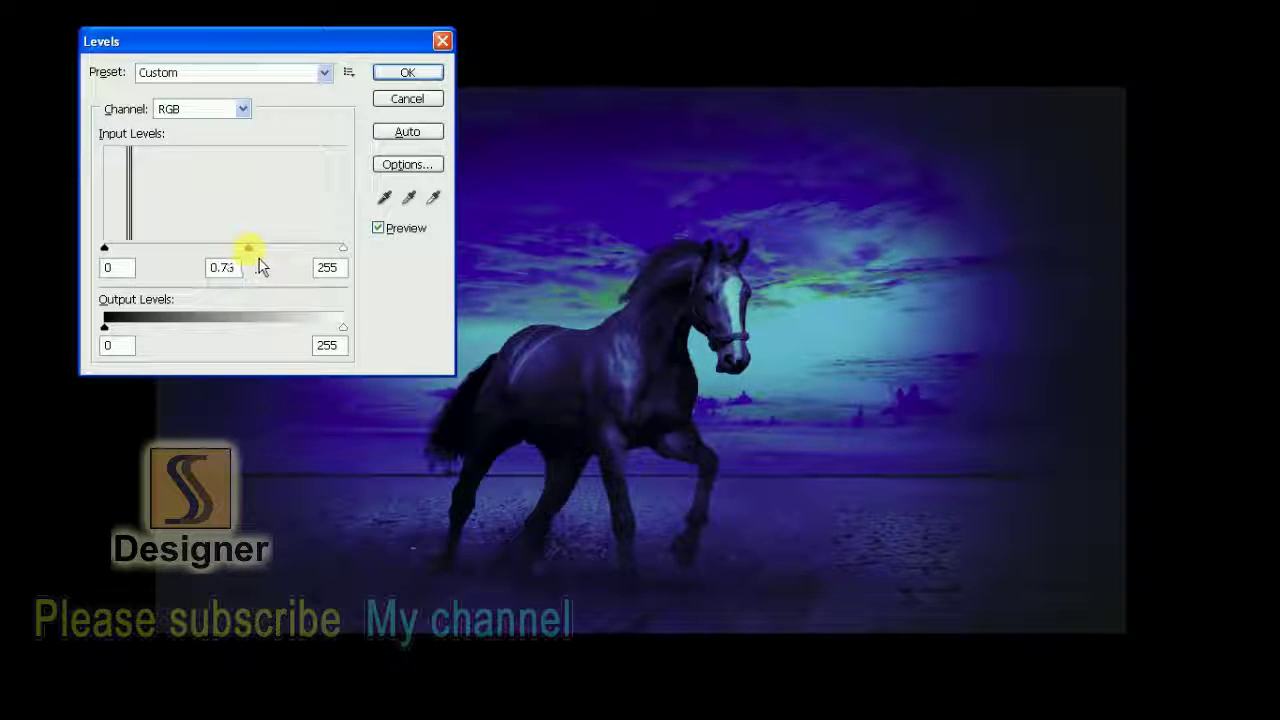
click(407, 72)
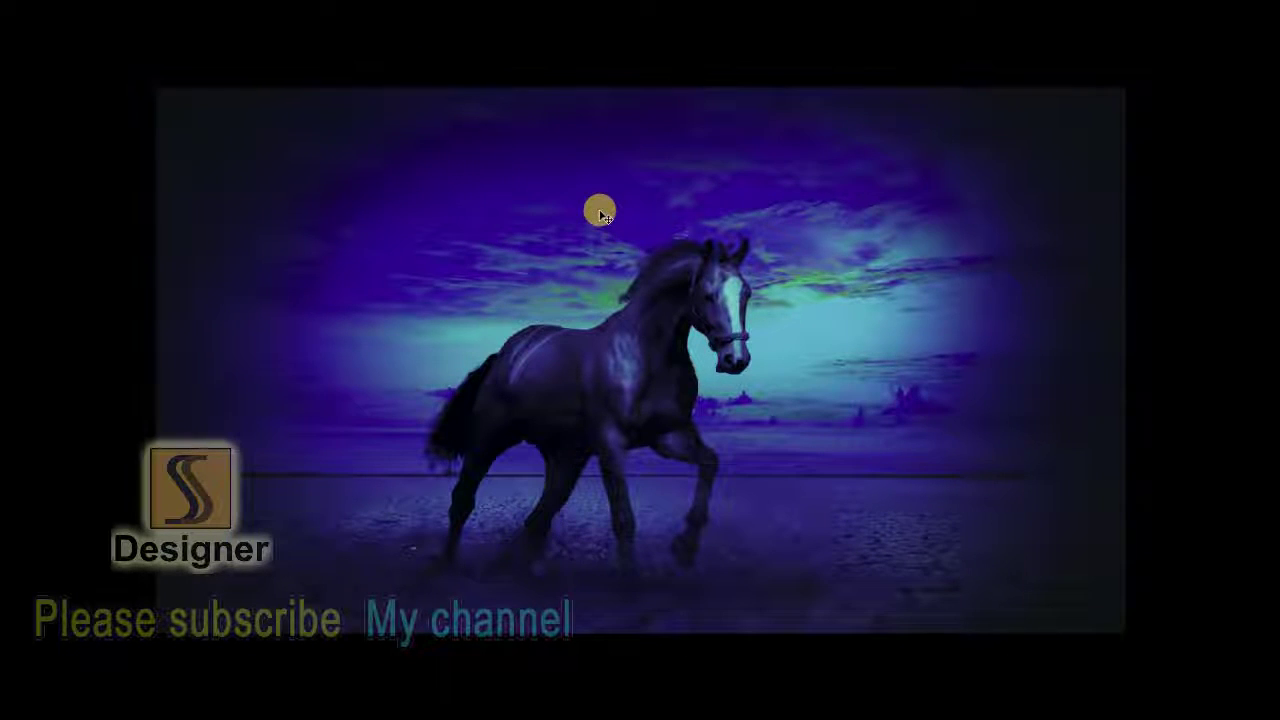
key(Tab)
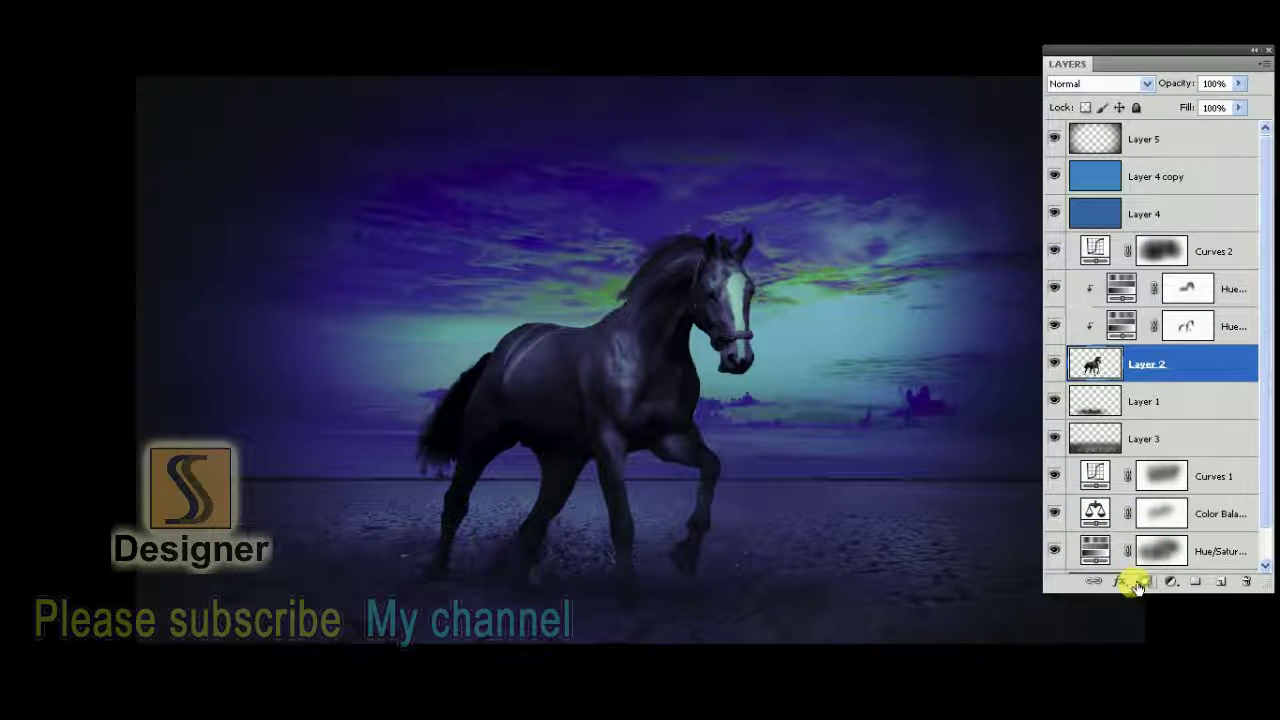
Enable Inner Glow in the horse layer's Blending Options and set its size to 5 px
click(1120, 582)
click(1147, 405)
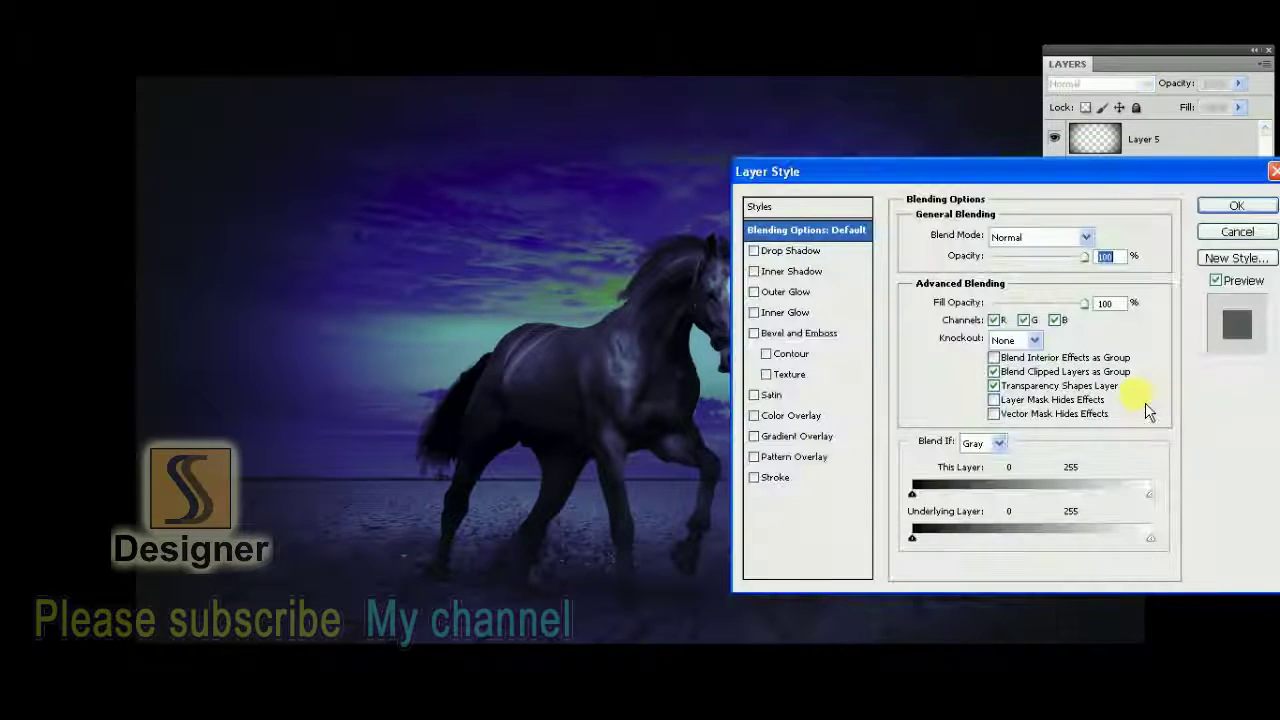
drag(934, 172, 1062, 191)
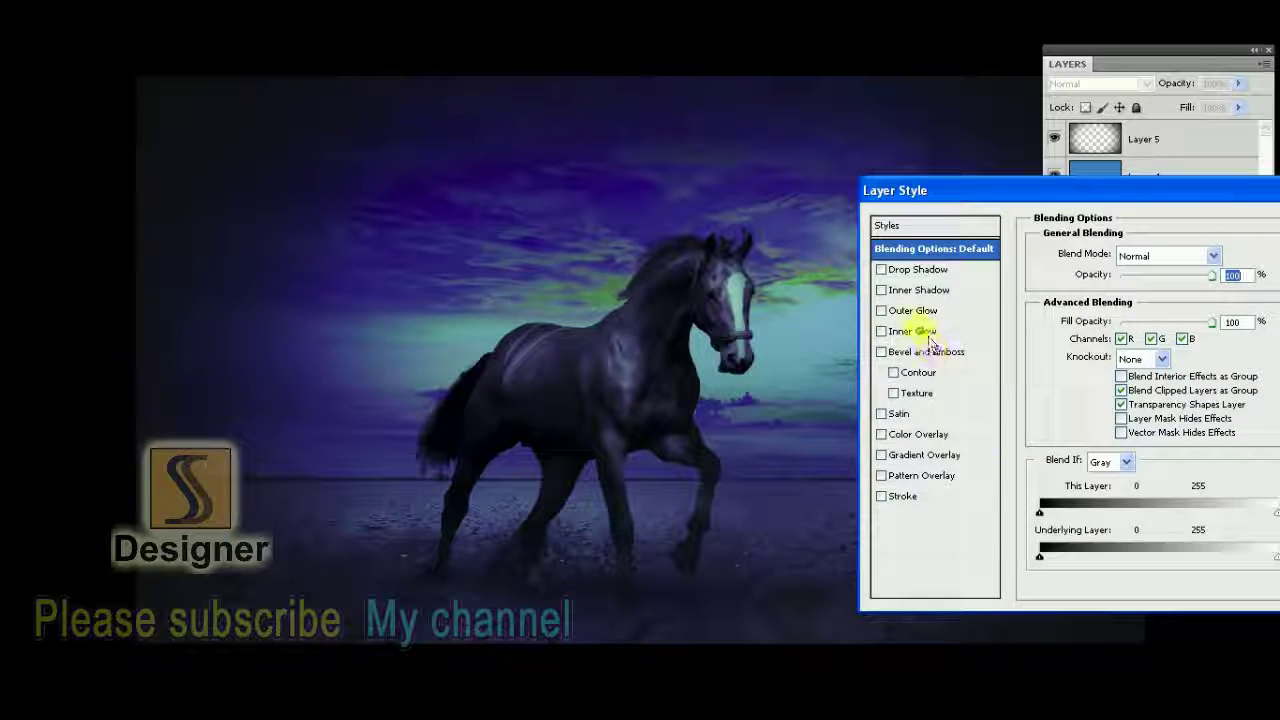
click(925, 331)
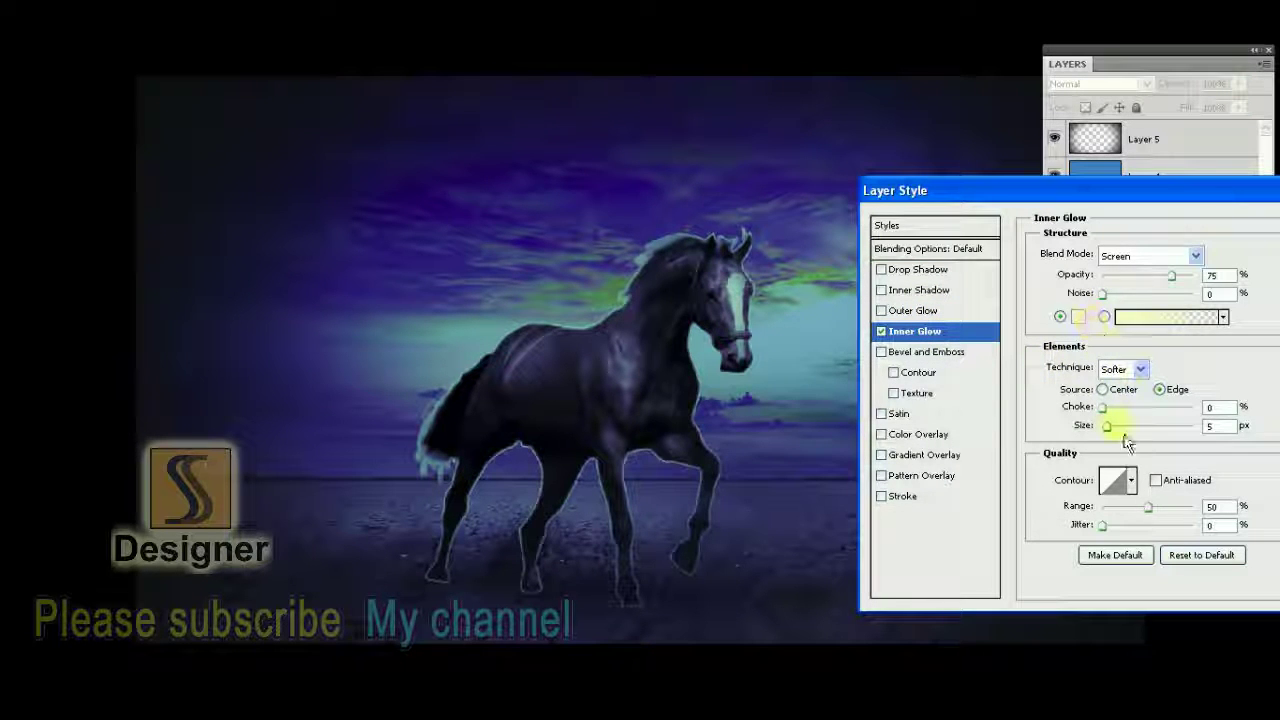
drag(1122, 443, 1118, 442)
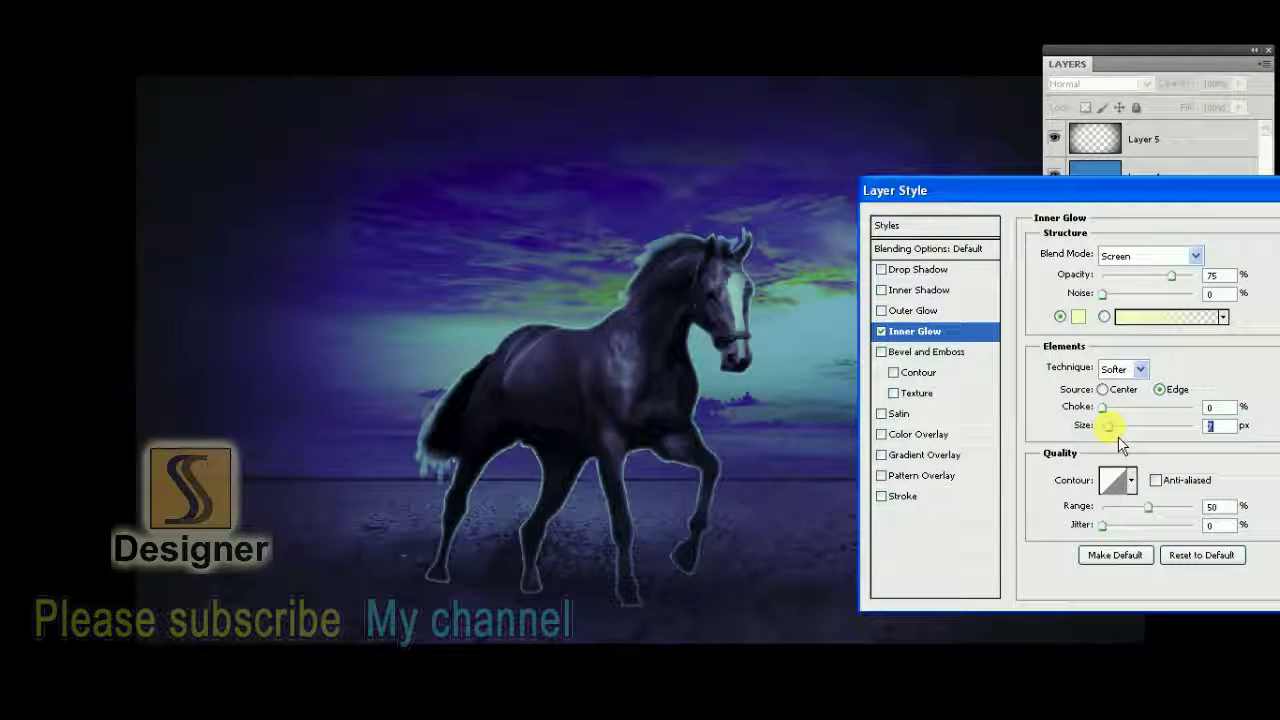
click(1141, 430)
text(6)
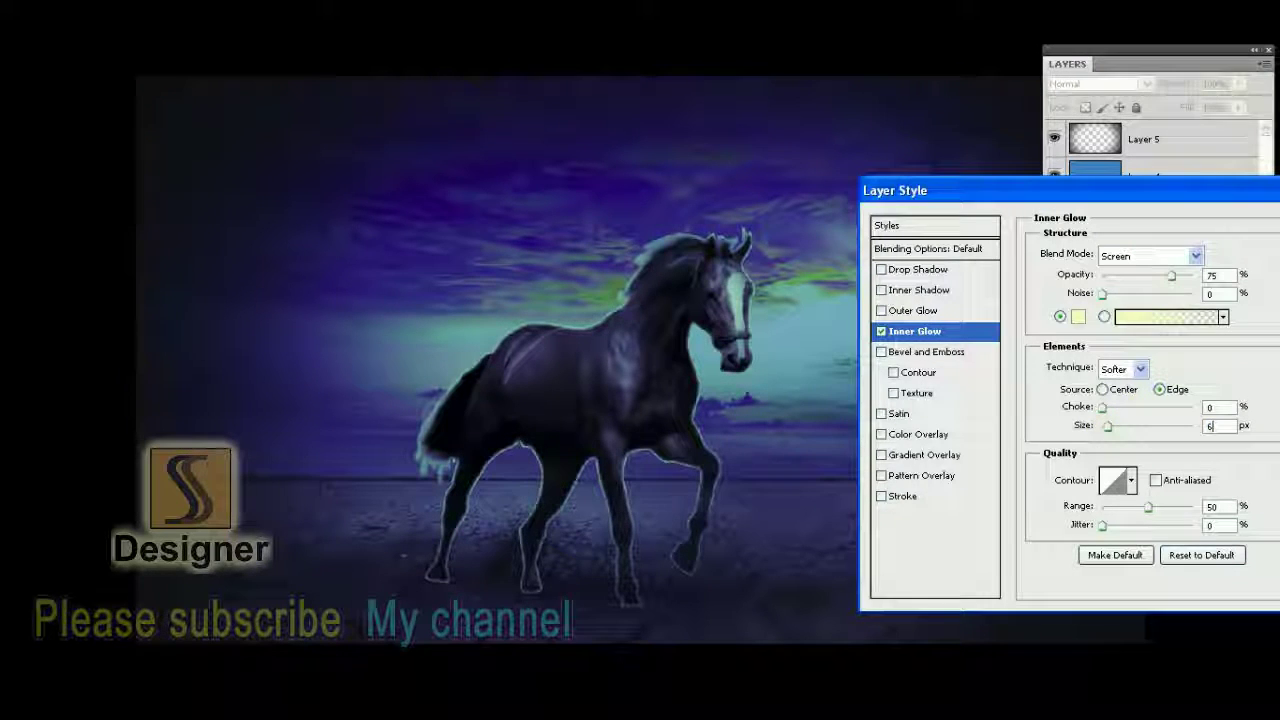
drag(1150, 424, 1130, 426)
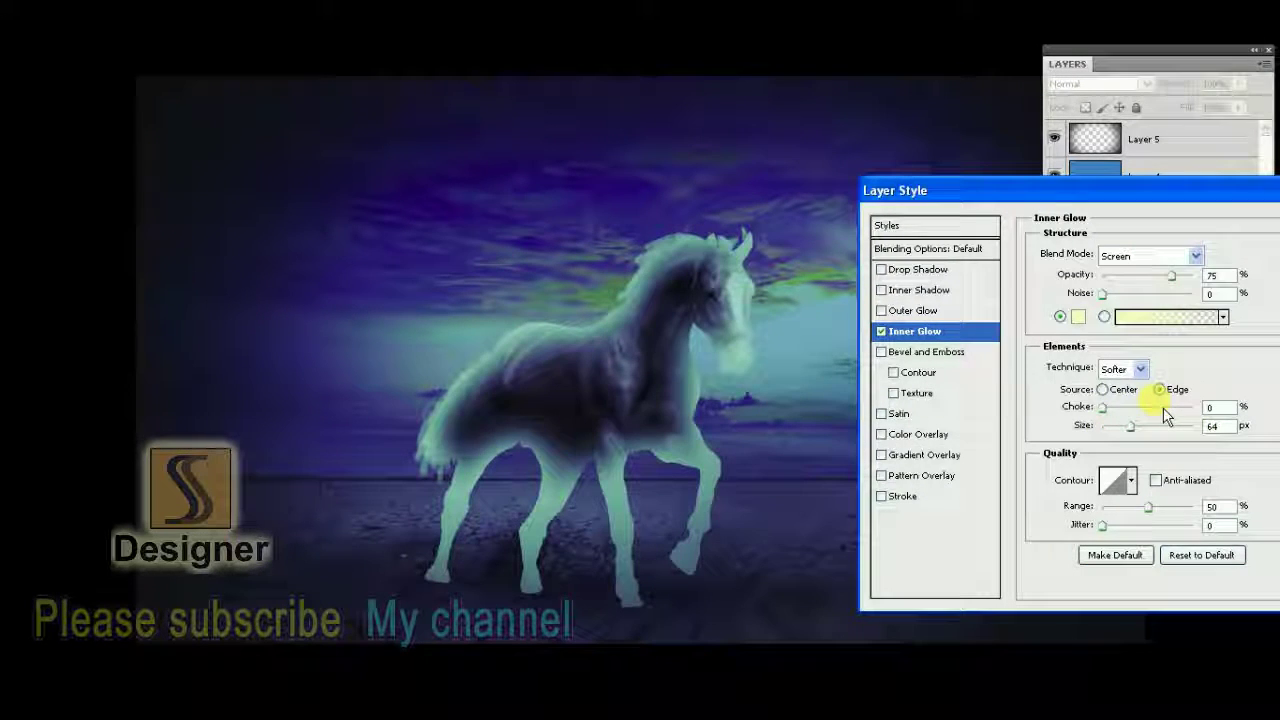
text(5)
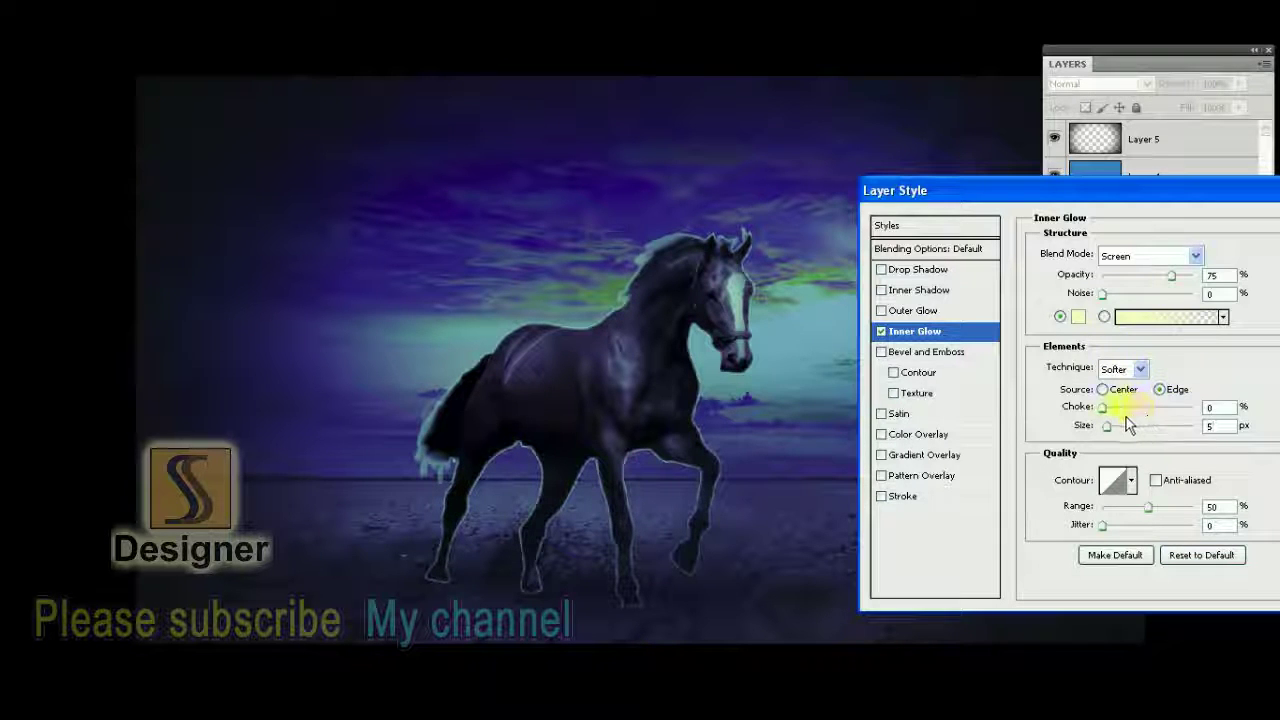
Try Soft Light and Hard Light as the inner glow's blend mode
click(1140, 258)
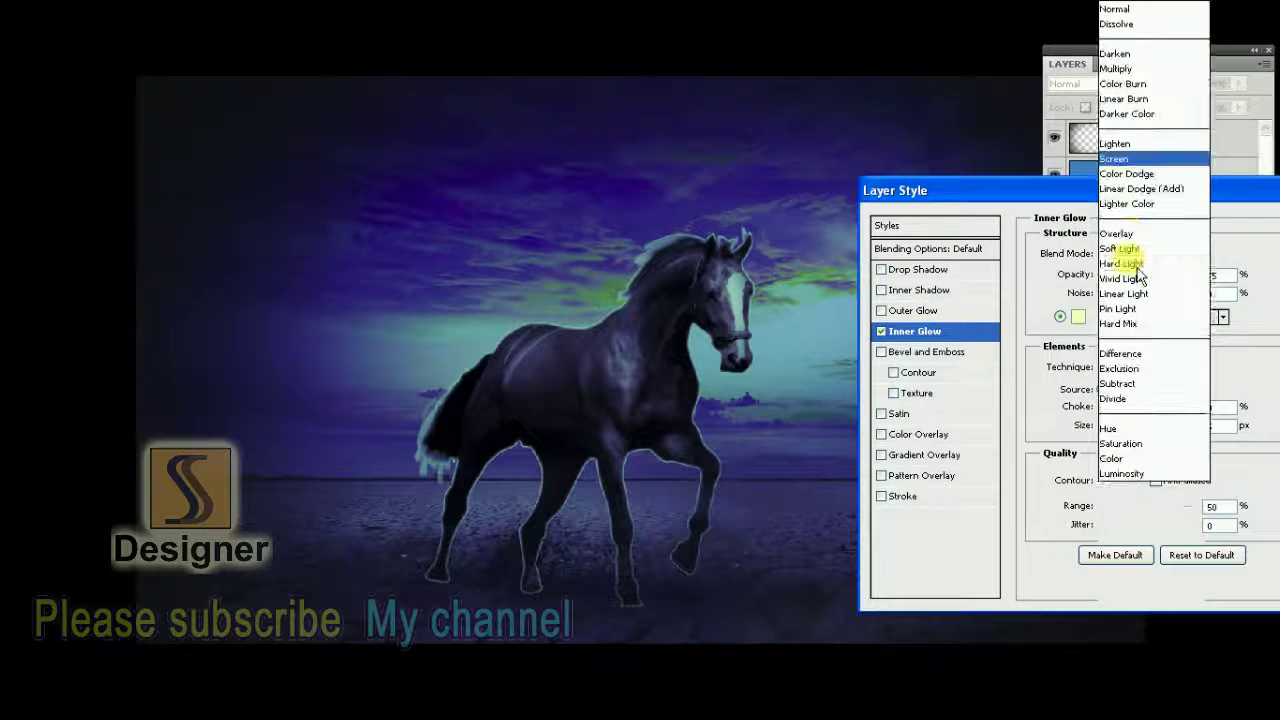
click(1140, 278)
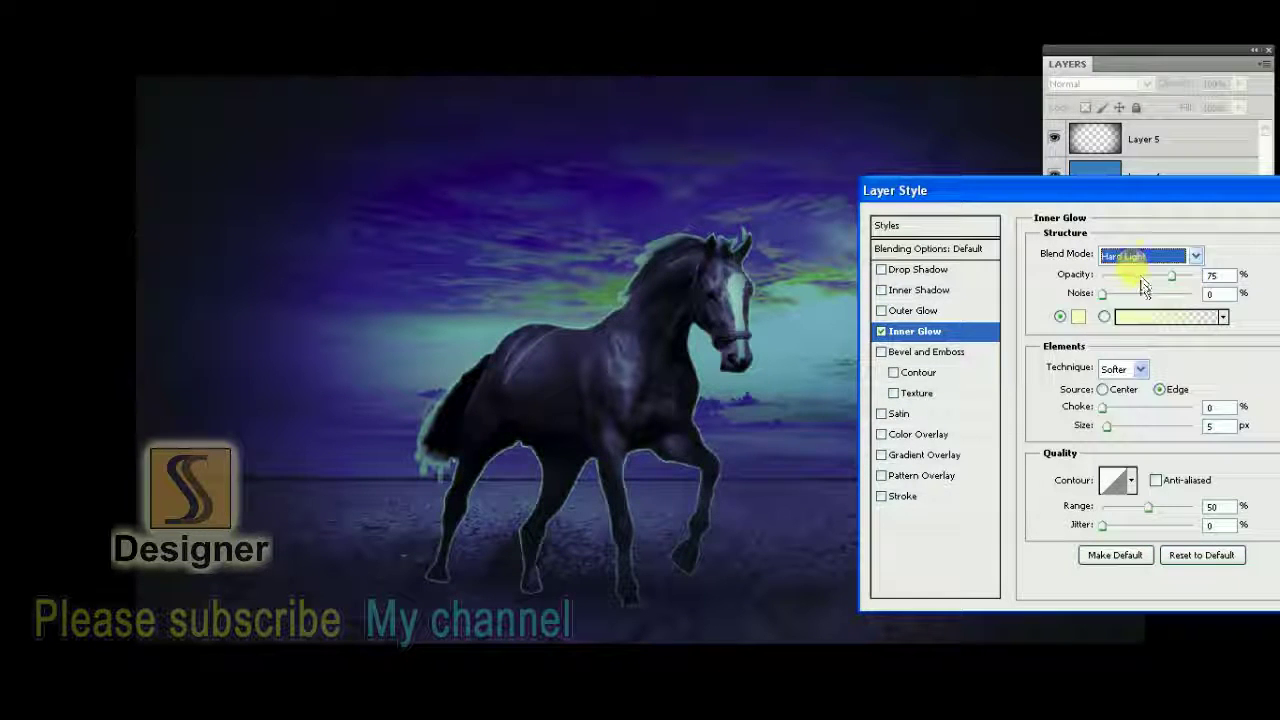
click(1135, 258)
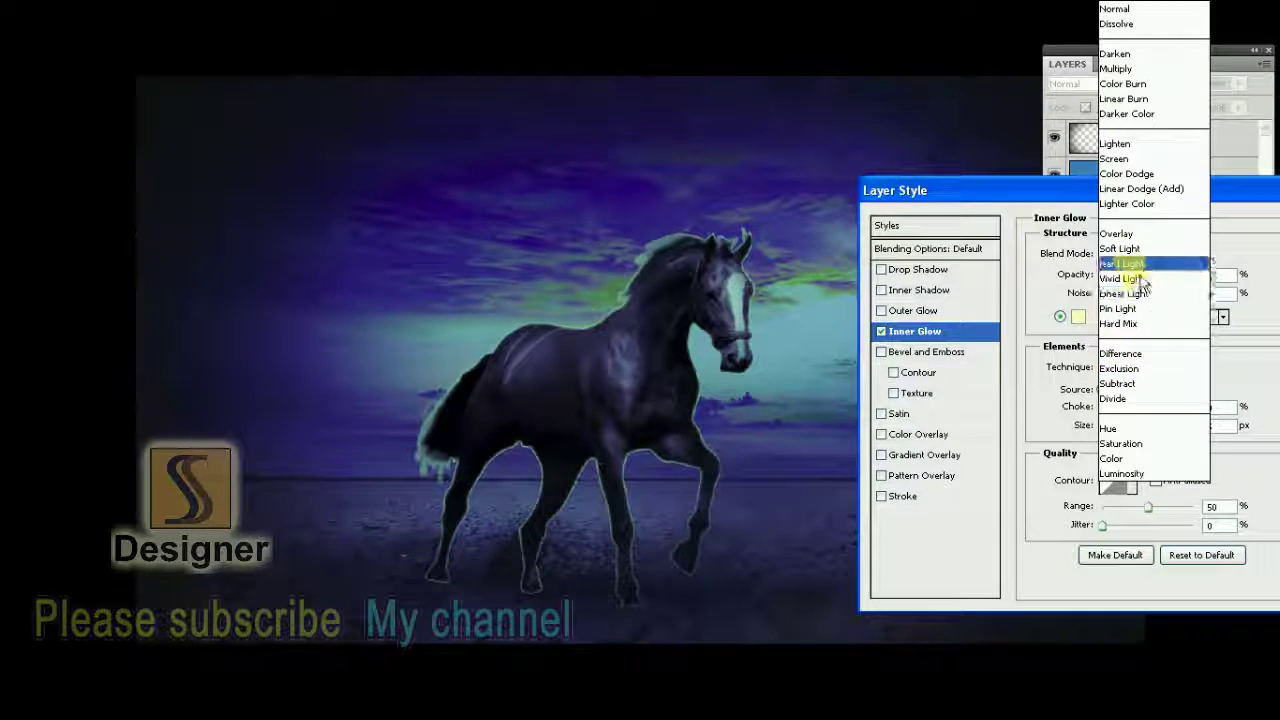
click(1133, 250)
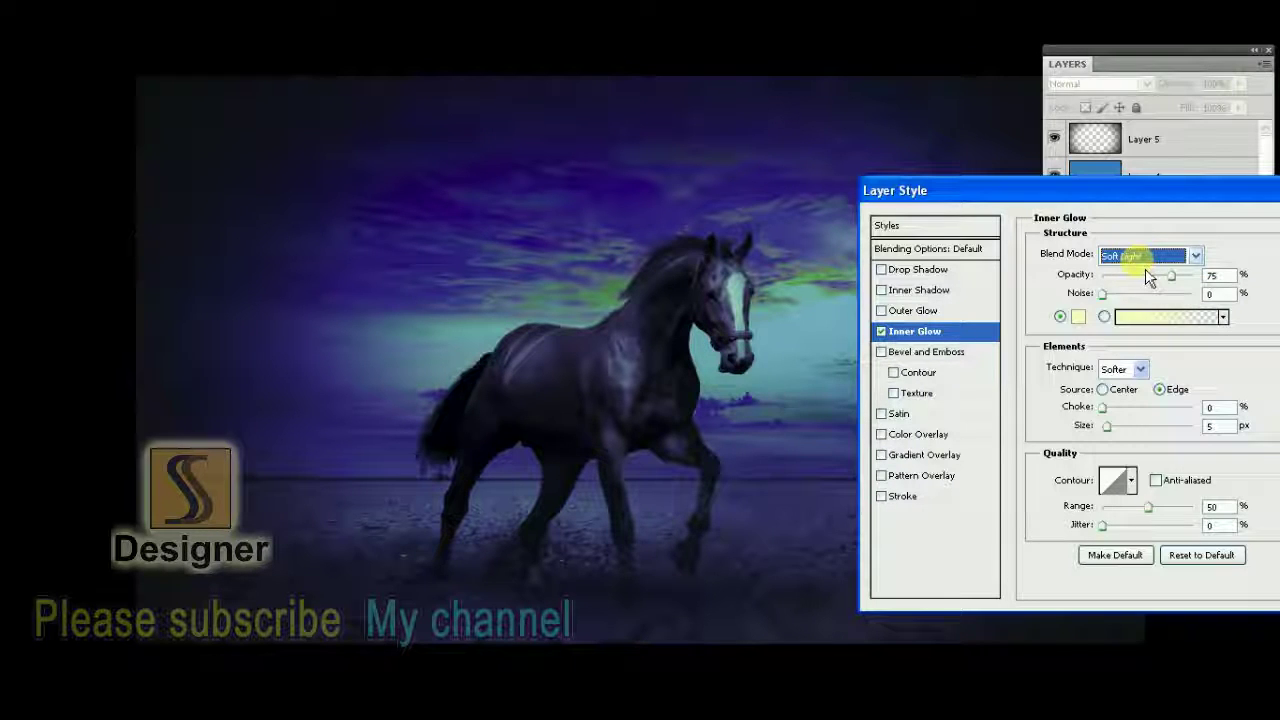
click(1138, 258)
click(1146, 266)
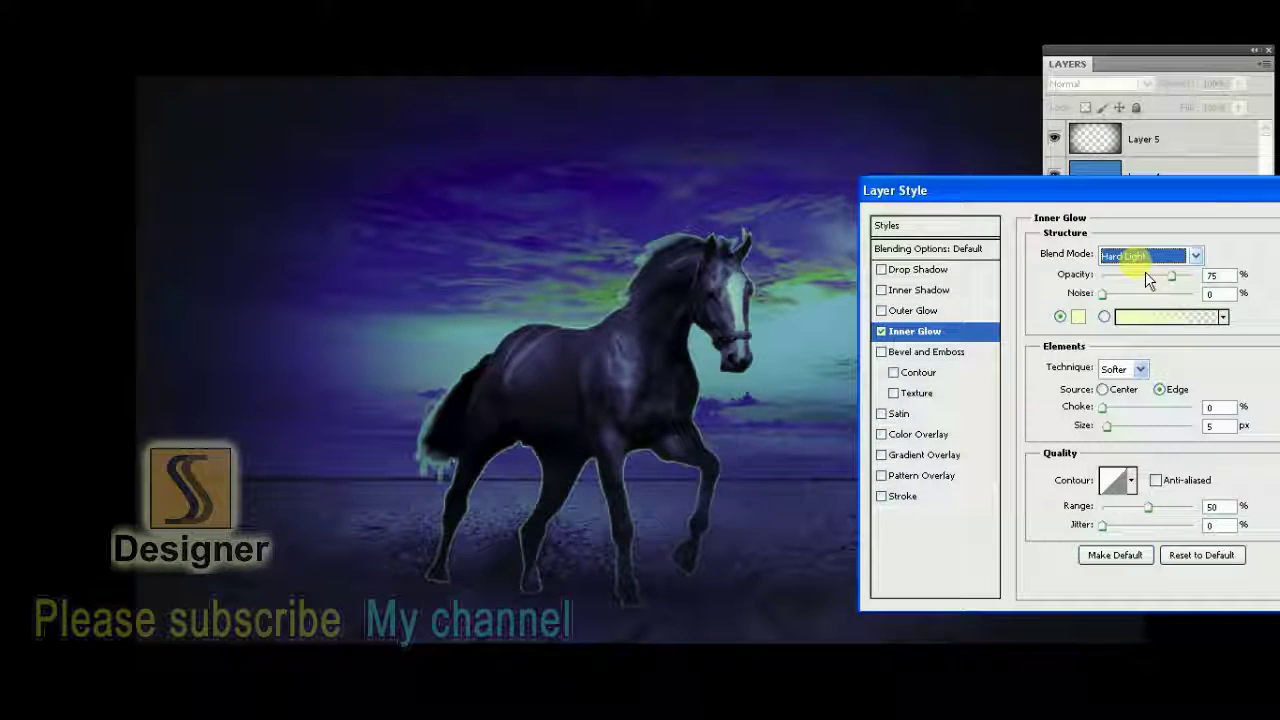
Step through the glow blend modes with the arrow keys toward the top of the list
key(Down)
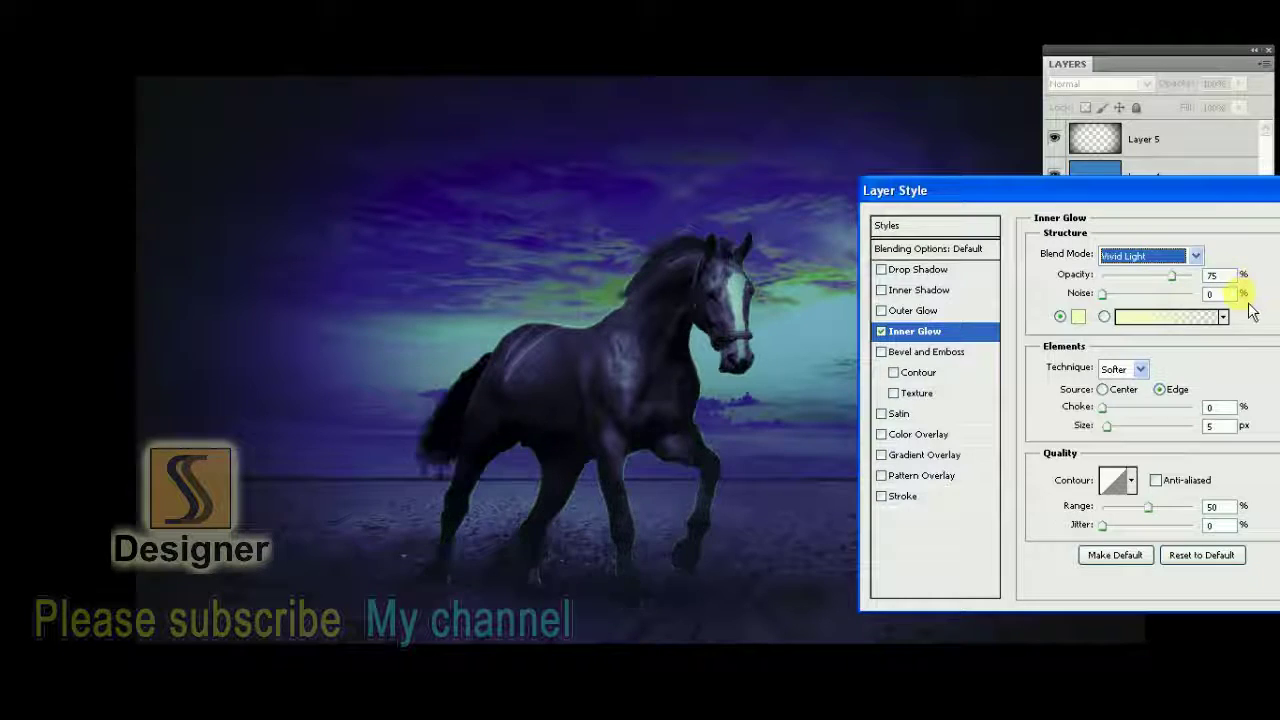
key(Down)
key(Down)
key(Down)
key(Down)
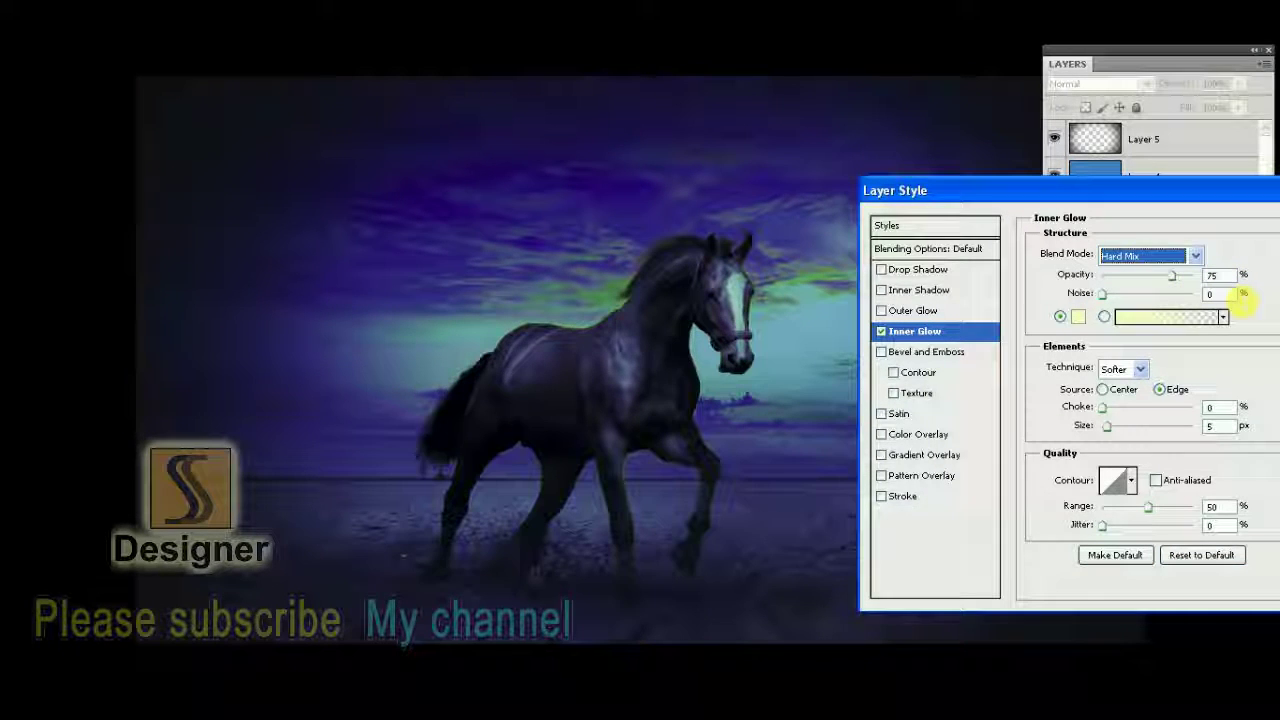
key(Down)
key(Down)
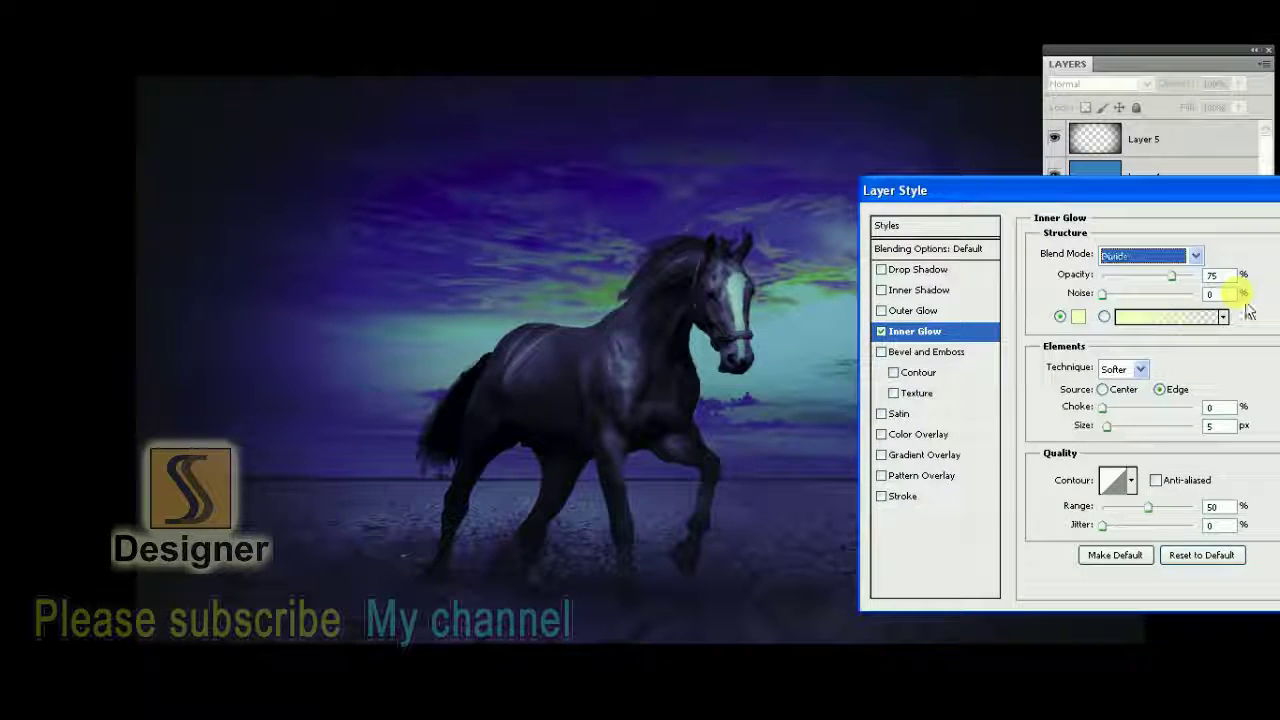
key(Up)
key(Up)
key(Up)
key(Up)
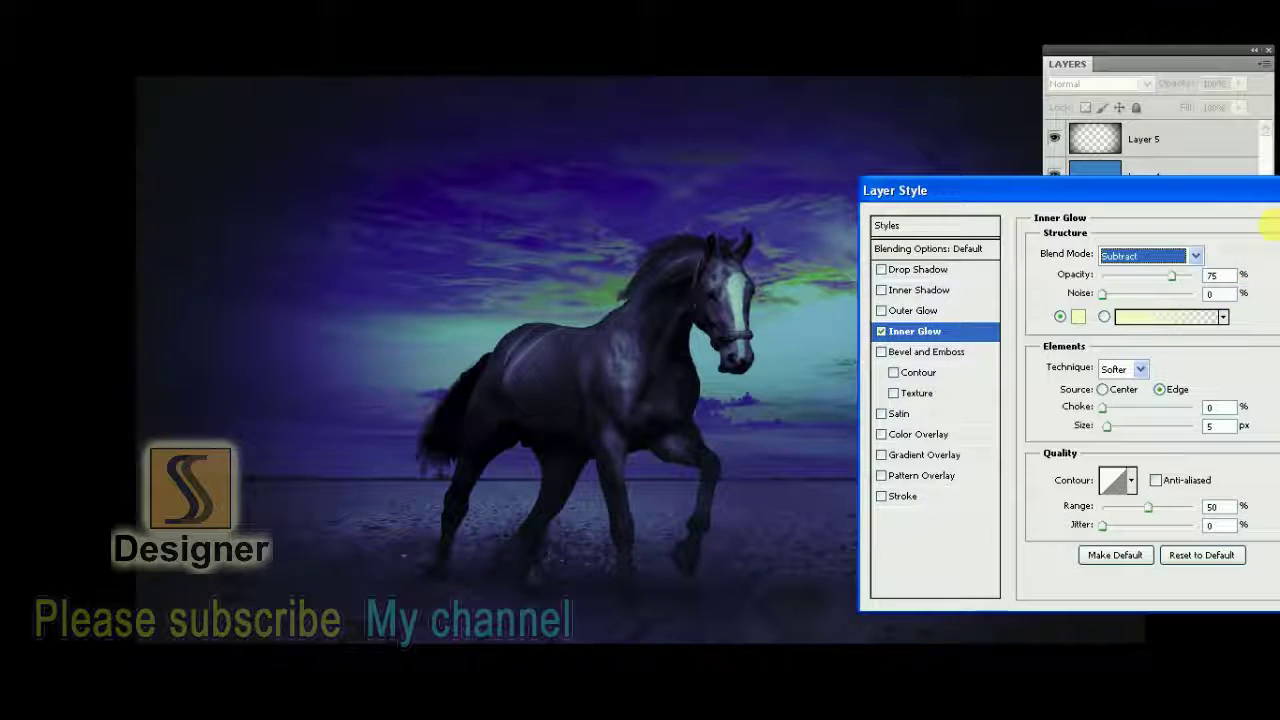
key(Up)
key(Up)
key(Up)
key(Up)
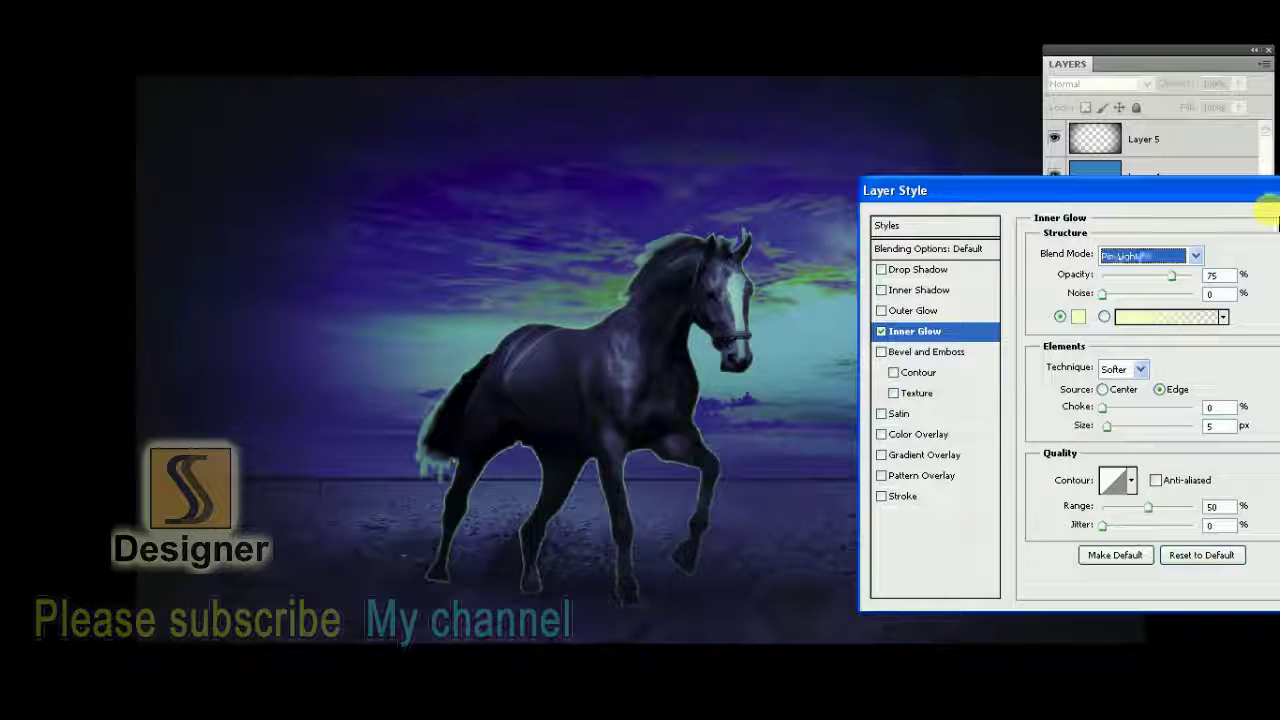
key(Up)
key(Up)
key(Up)
key(Up)
key(Up)
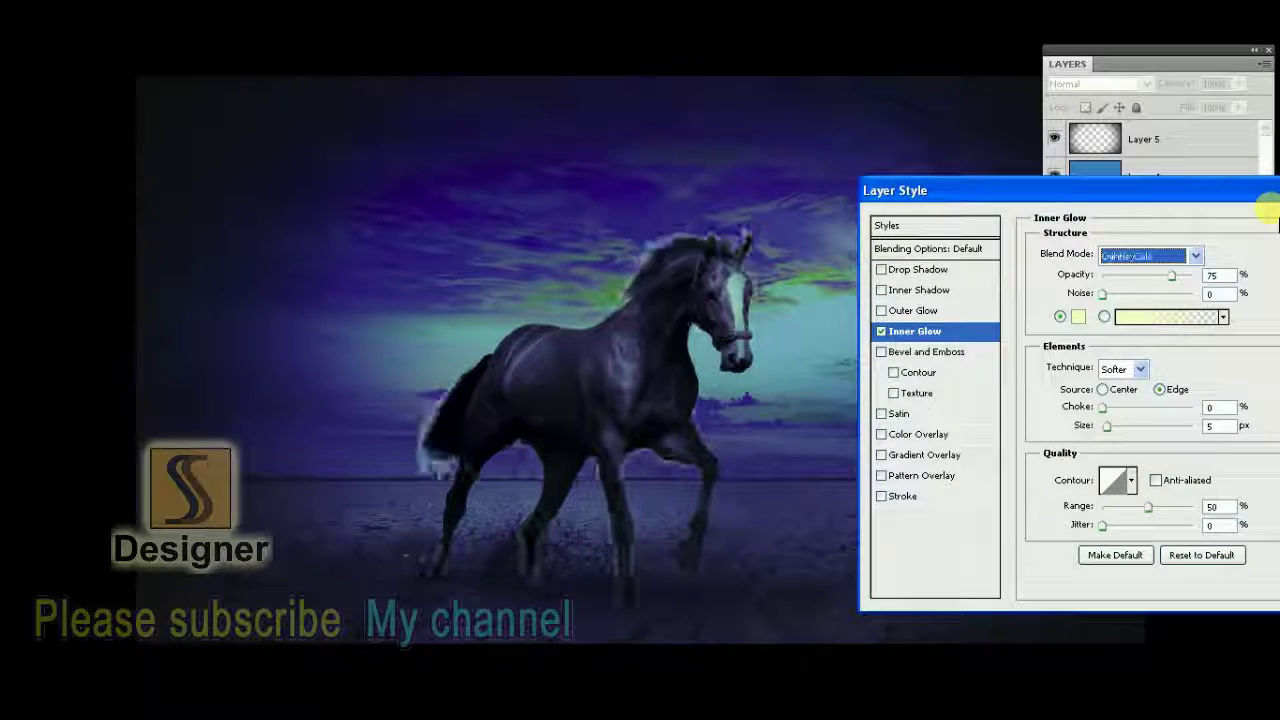
key(Up)
key(Up)
key(Up)
key(Up)
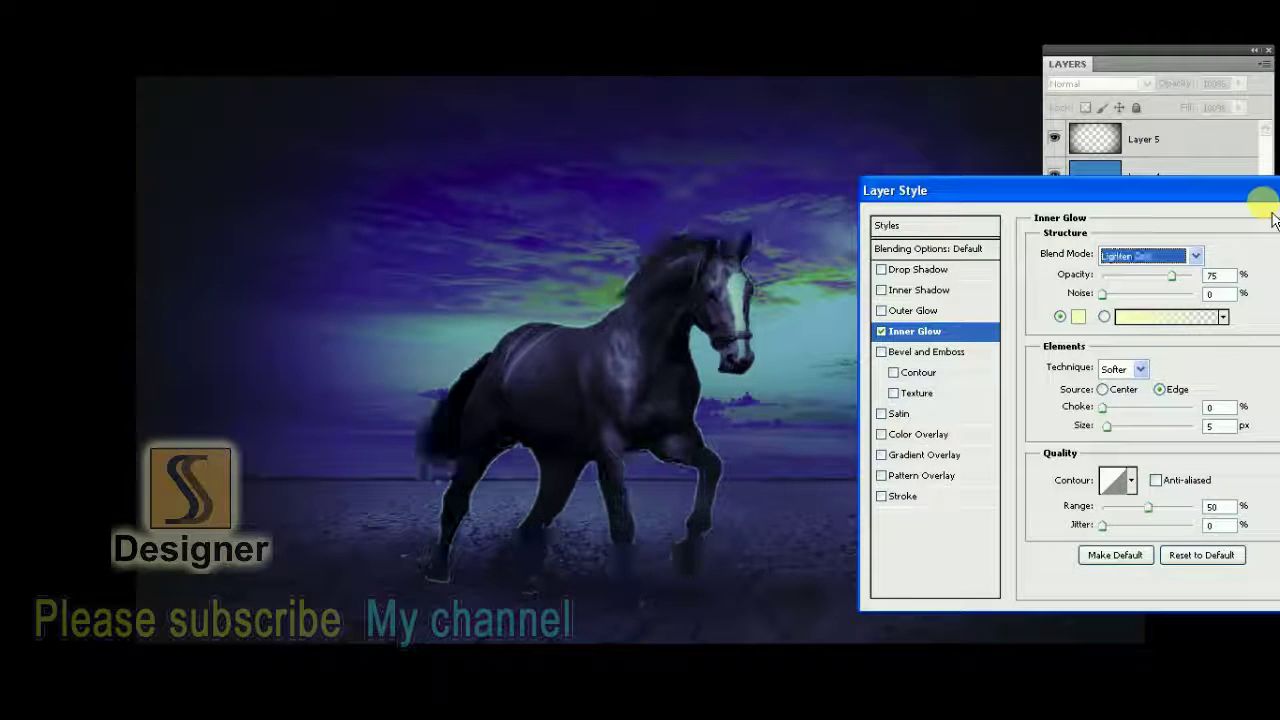
key(Up)
key(Up)
key(Up)
key(Up)
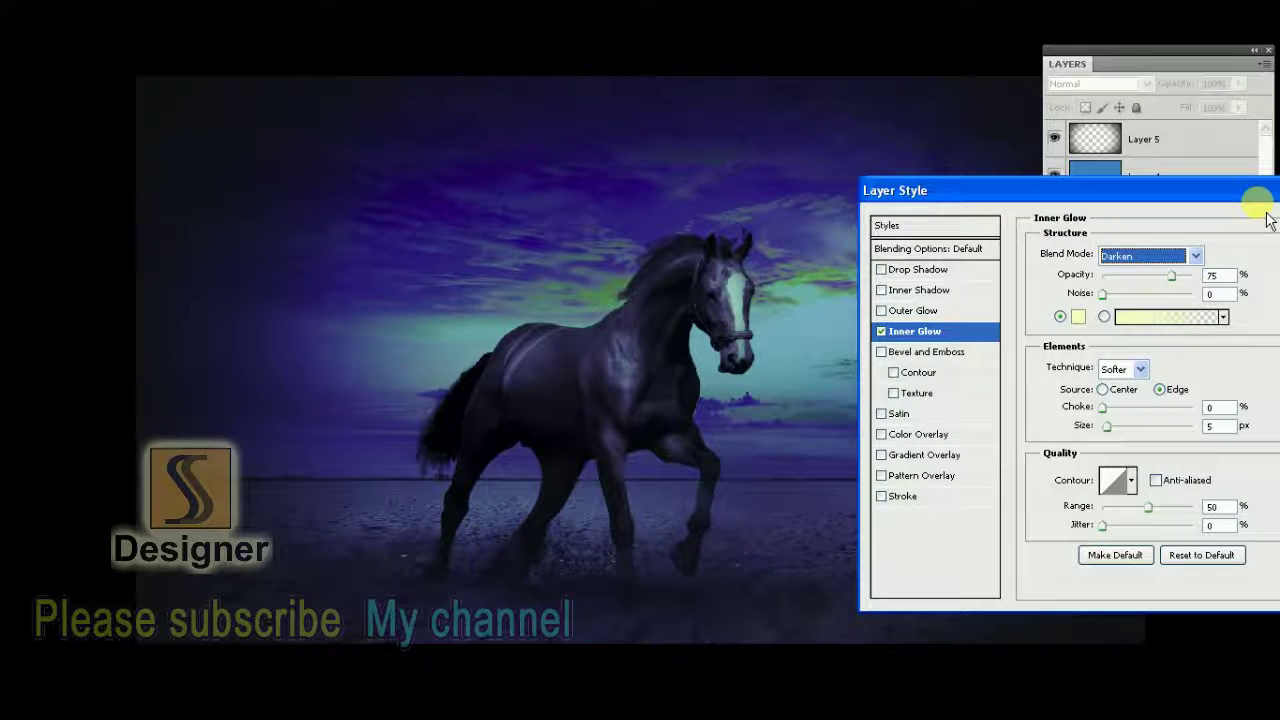
key(Up)
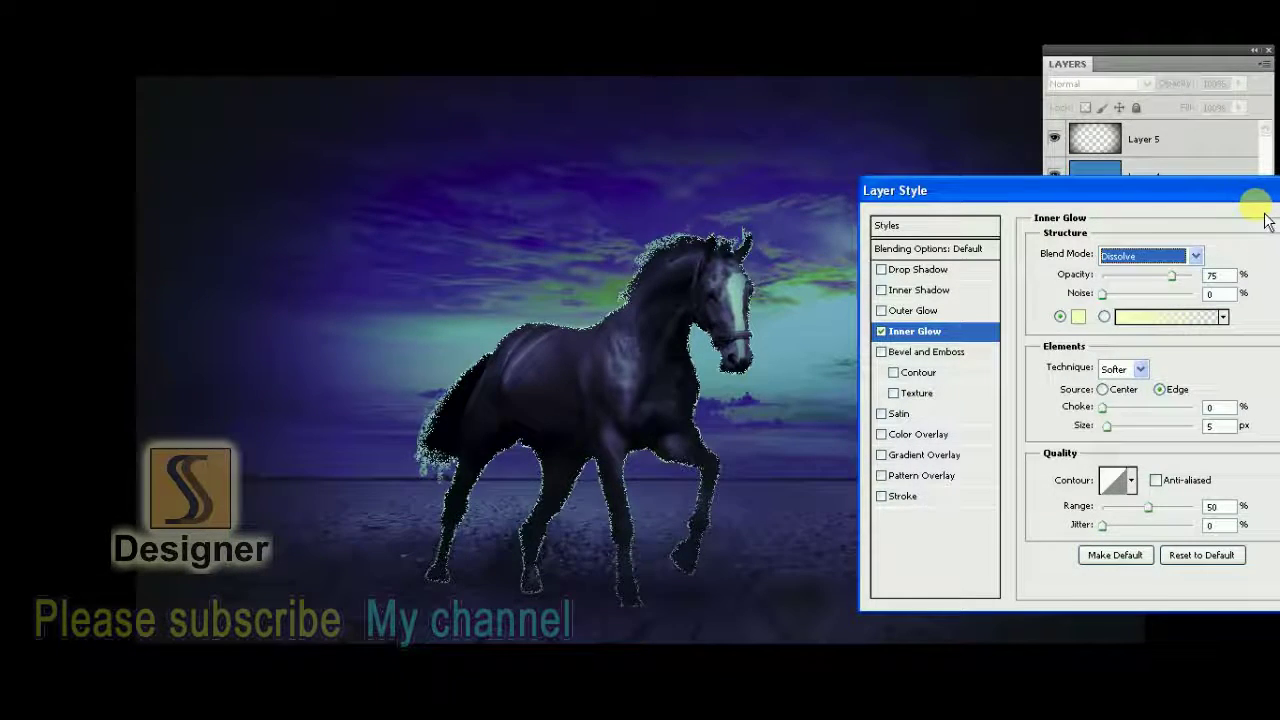
key(Up)
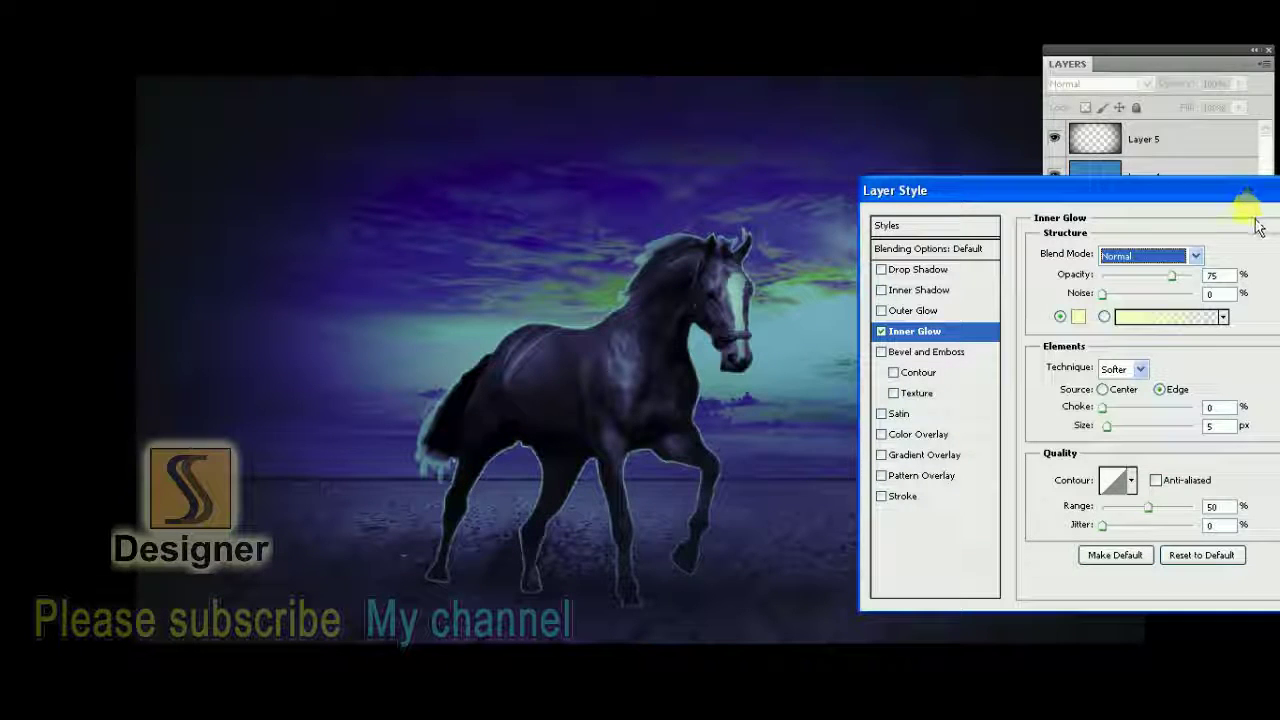
Set the inner glow opacity to 50%
drag(1186, 196, 1168, 188)
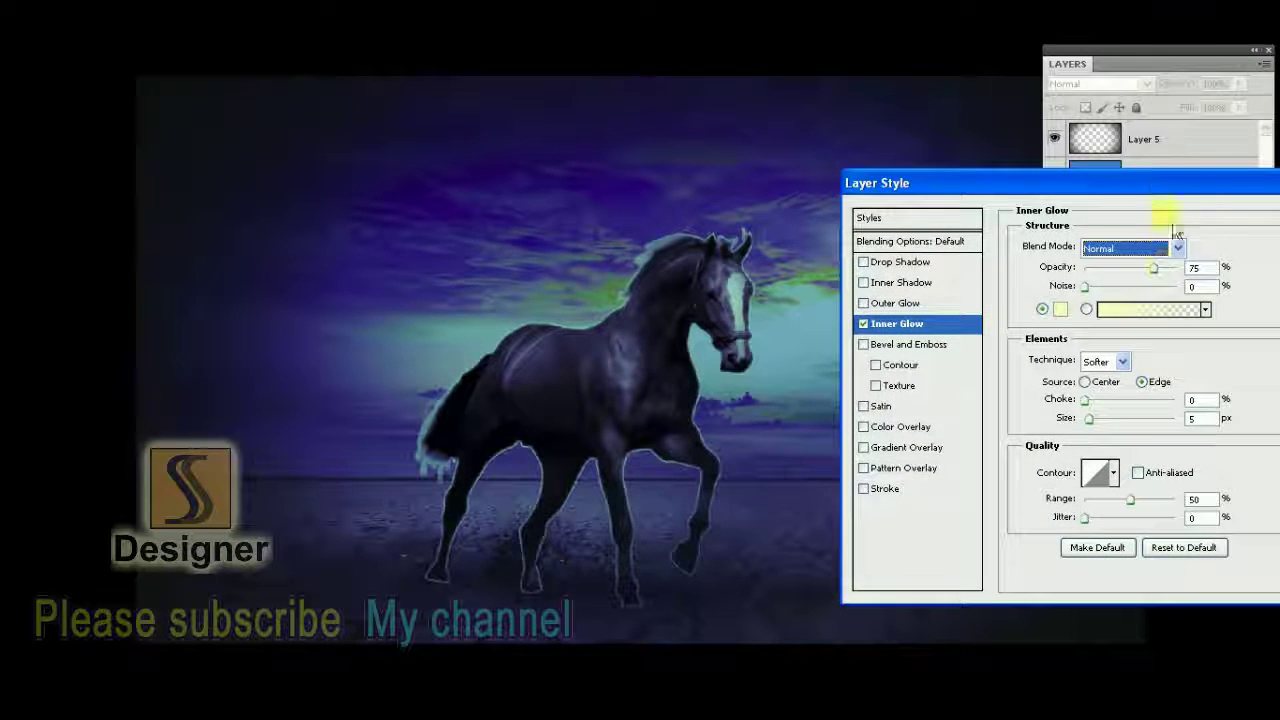
key(Tab)
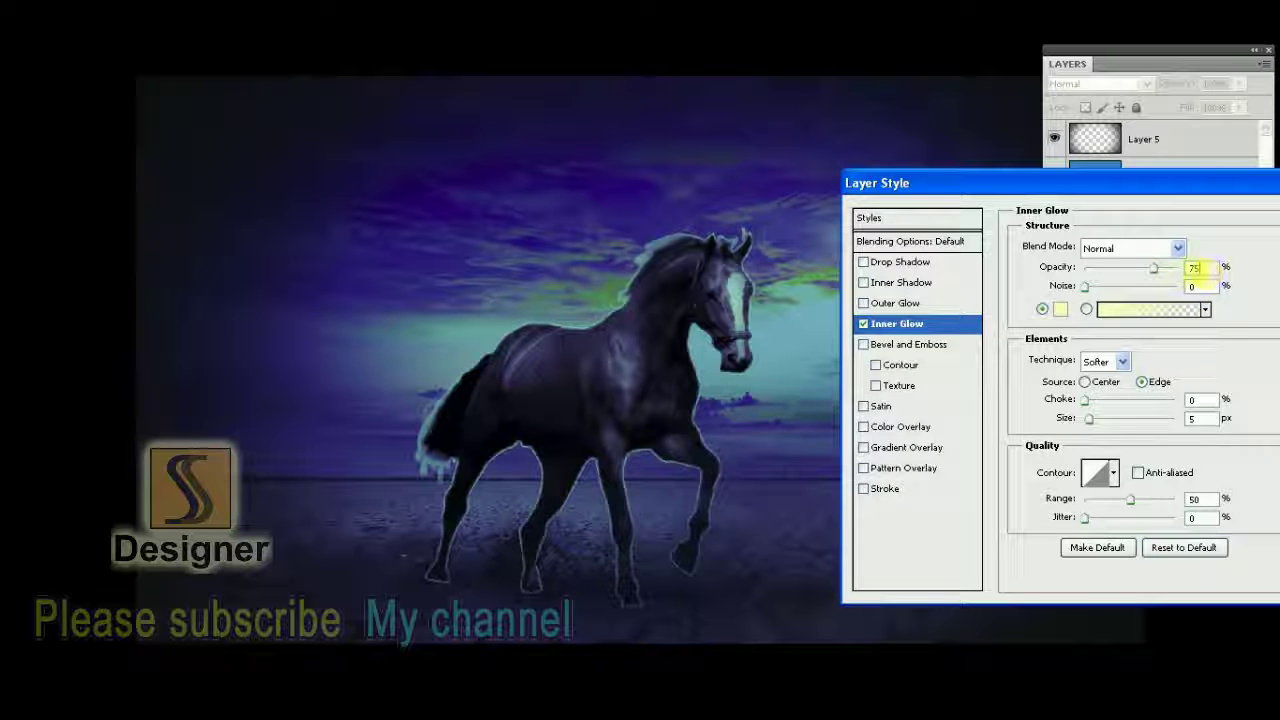
text(50)
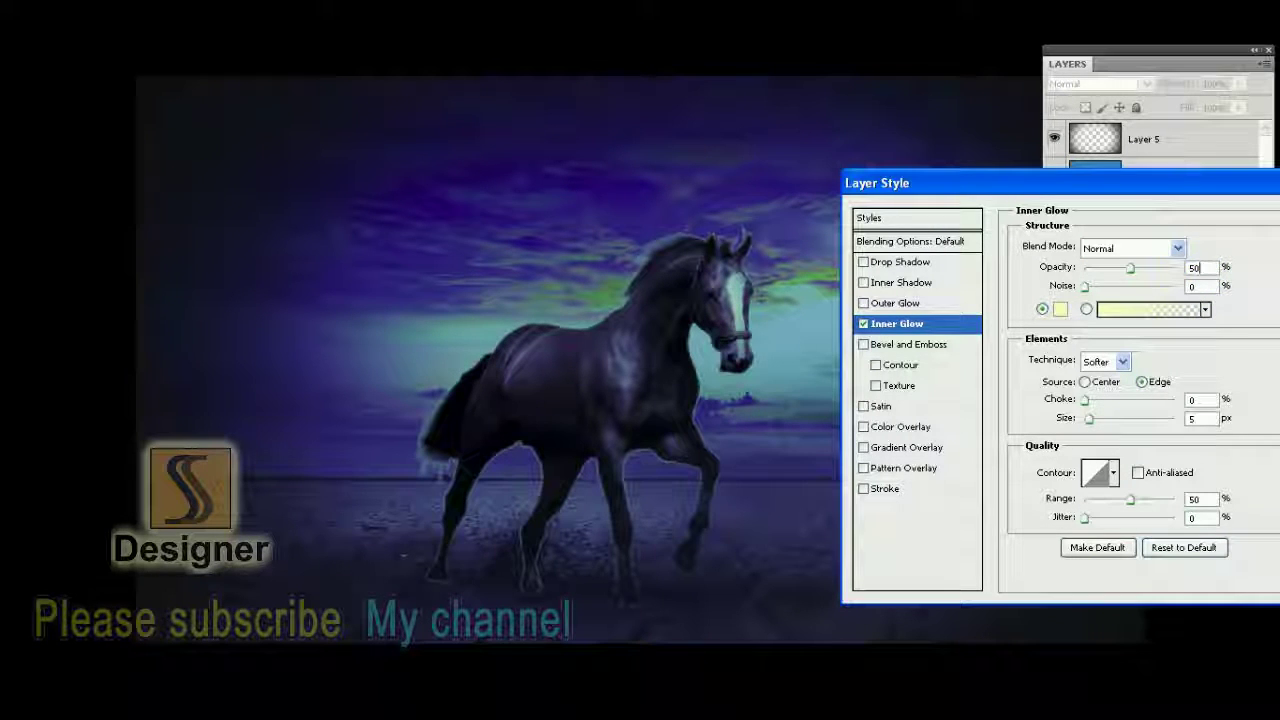
drag(1193, 192, 1161, 192)
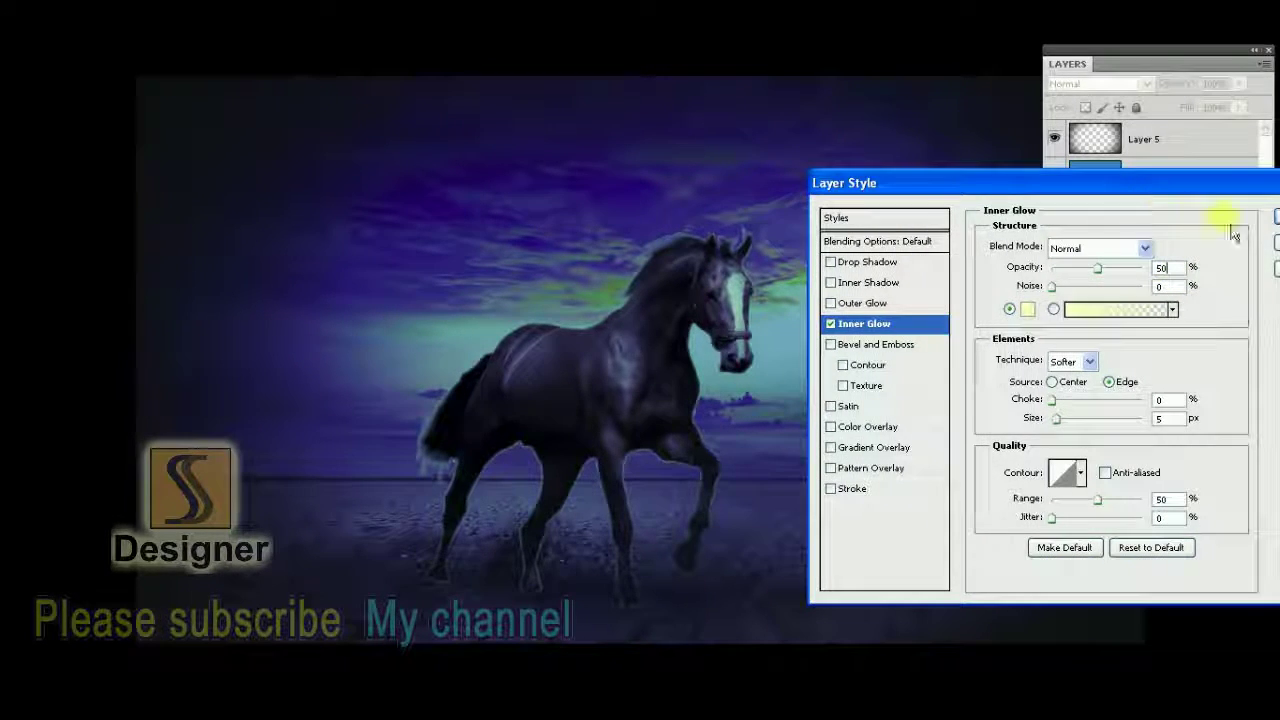
Make the inner glow bright yellow f6f625 and apply the layer style to the horse
click(1027, 309)
drag(948, 233, 1032, 342)
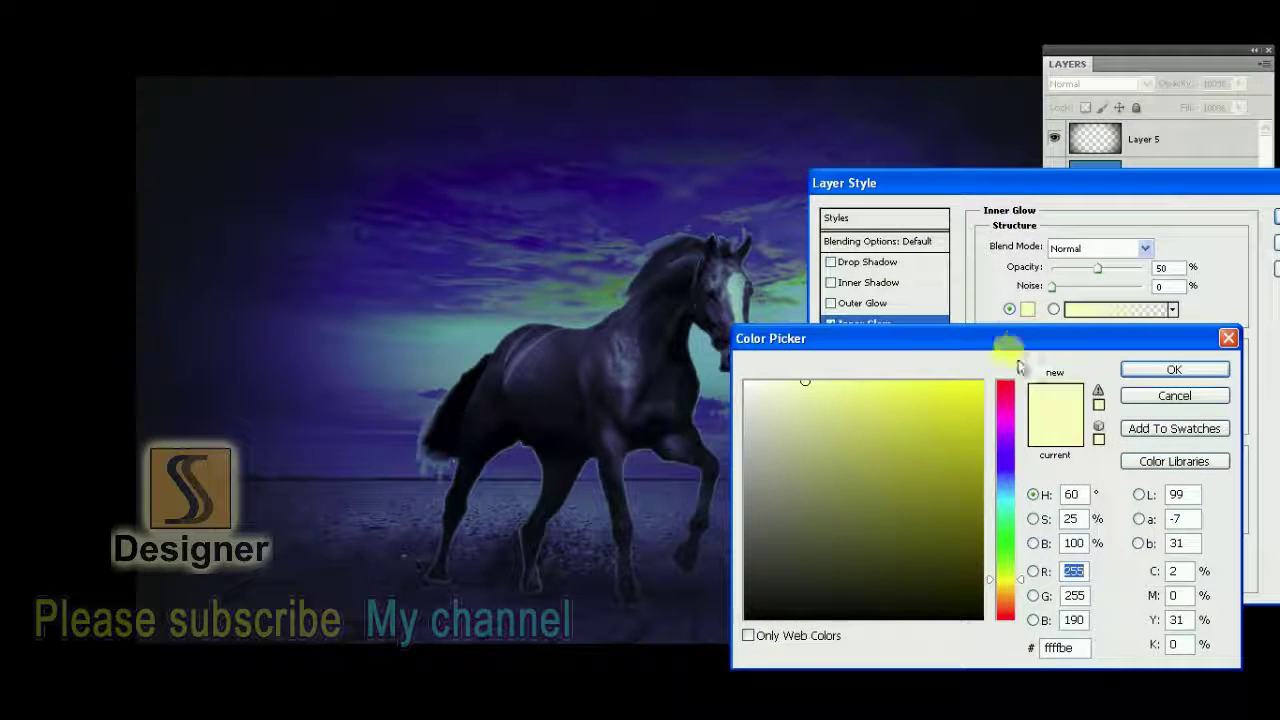
click(617, 322)
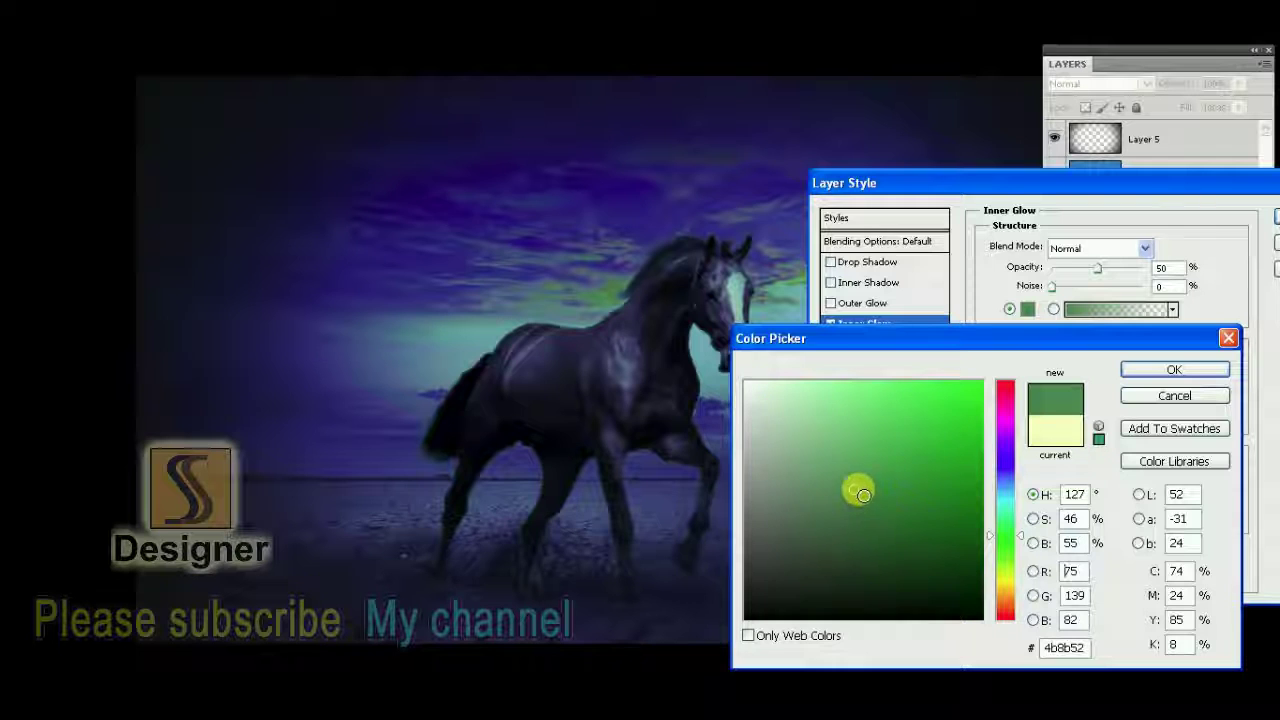
click(1055, 440)
click(821, 387)
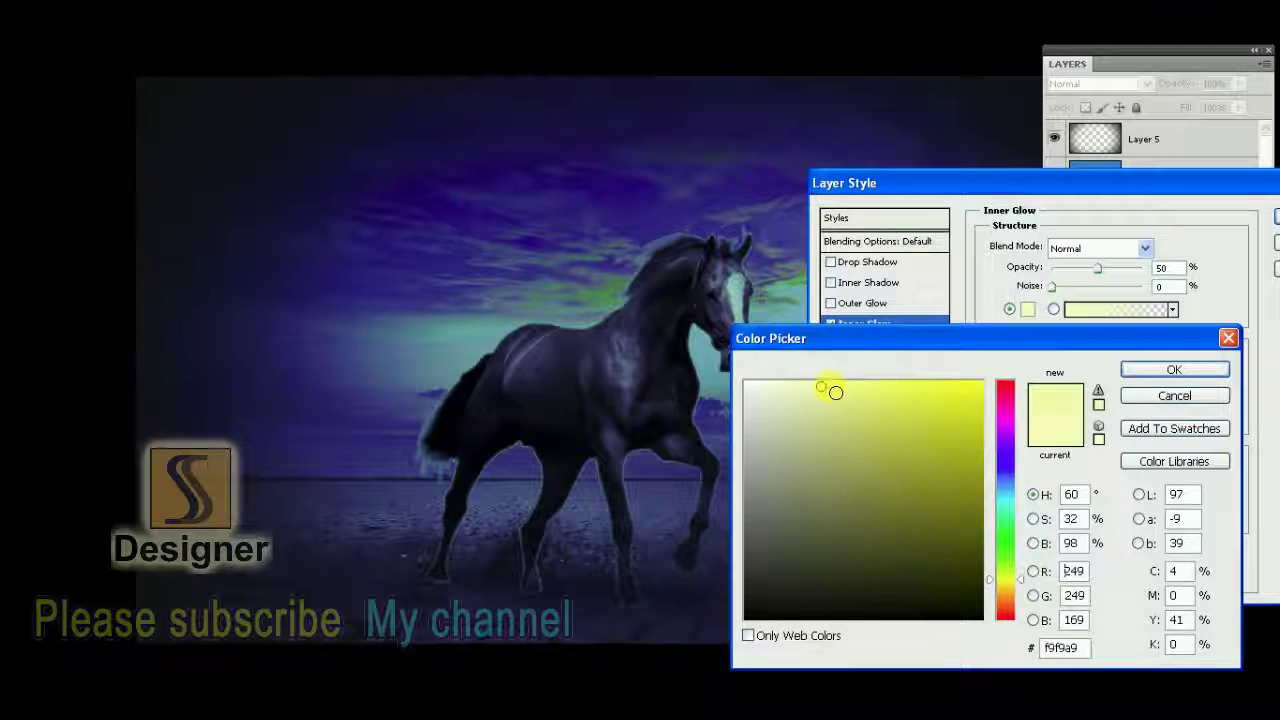
click(886, 388)
click(930, 394)
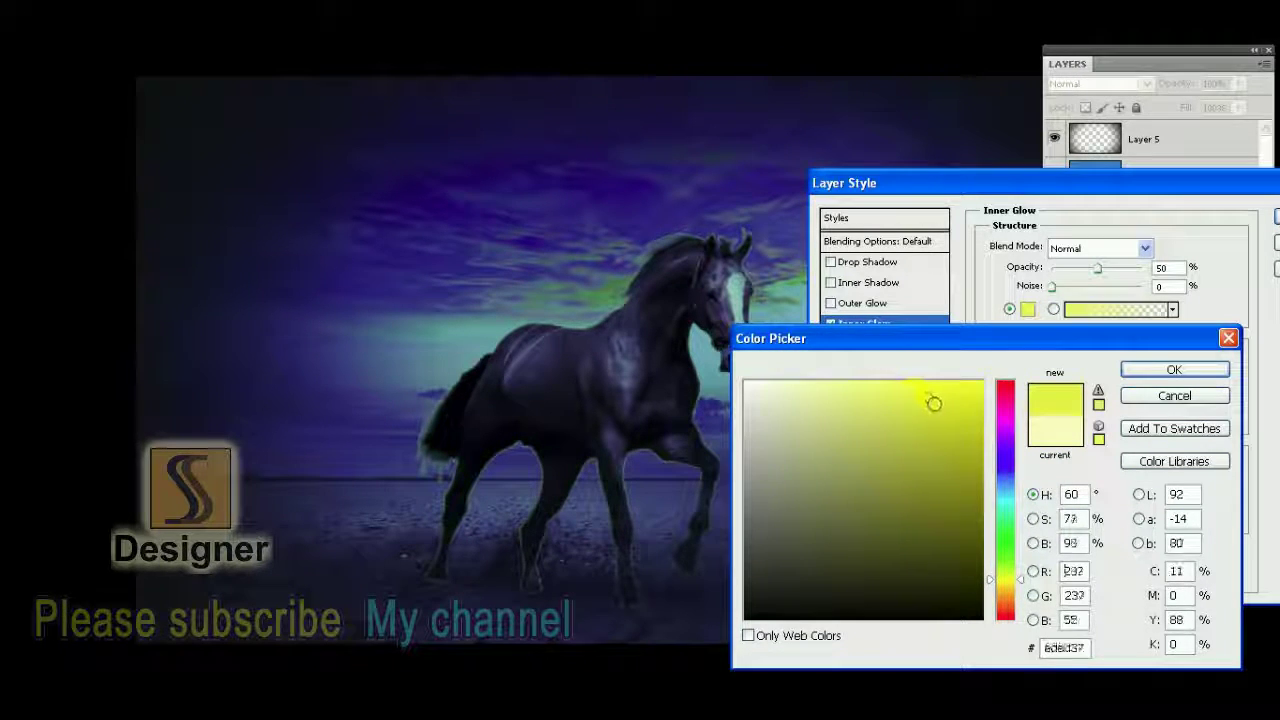
drag(940, 402, 953, 395)
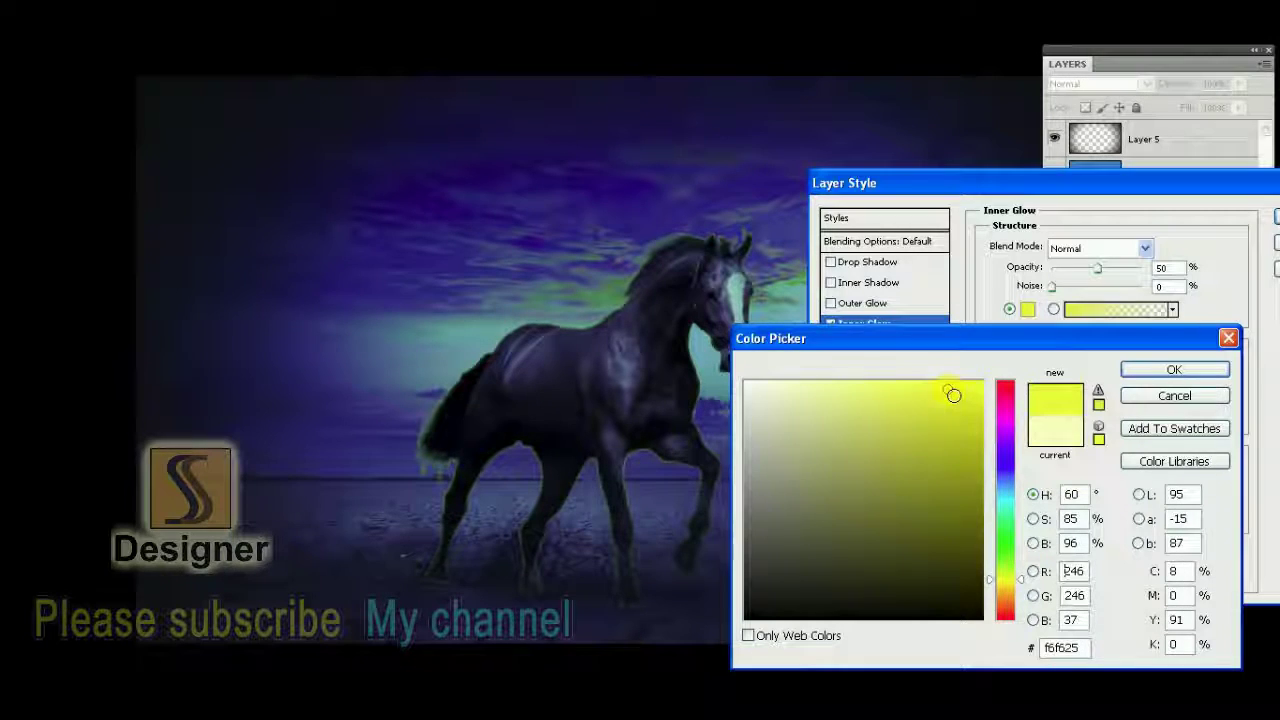
click(1166, 368)
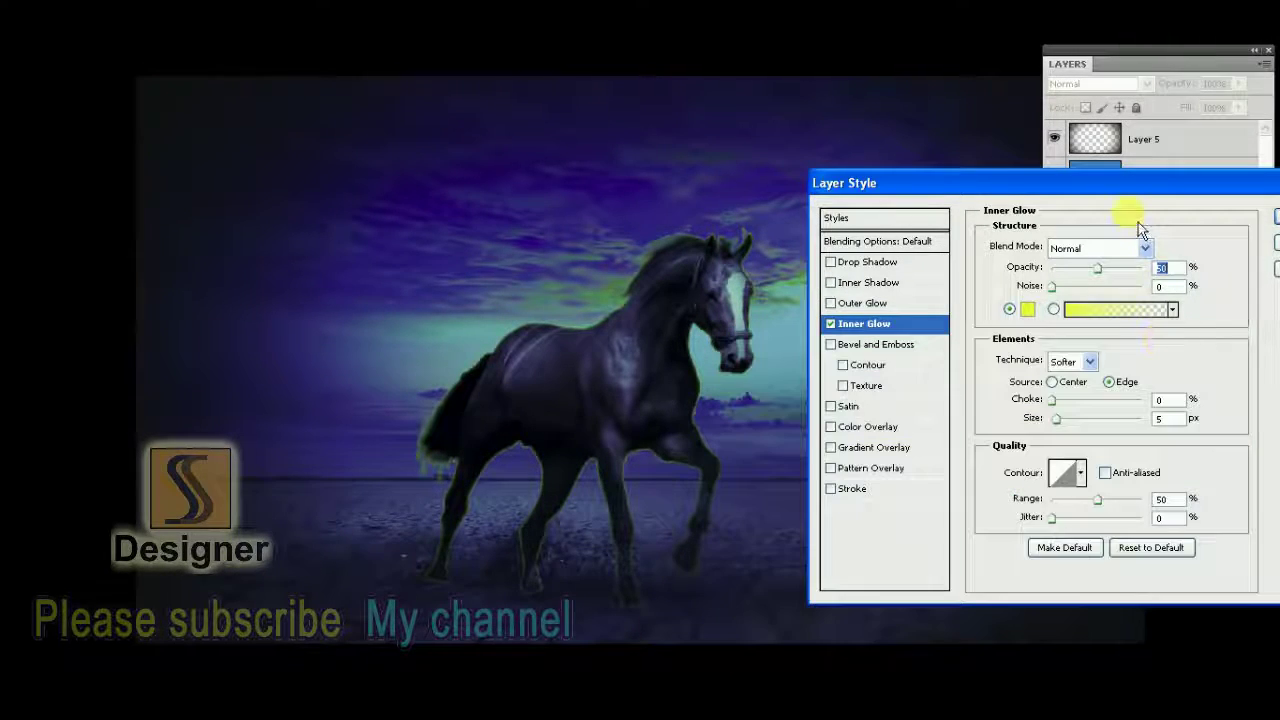
mouse_move(1118, 207)
mouse_down()
mouse_move(1098, 425)
mouse_move(1015, 238)
mouse_up()
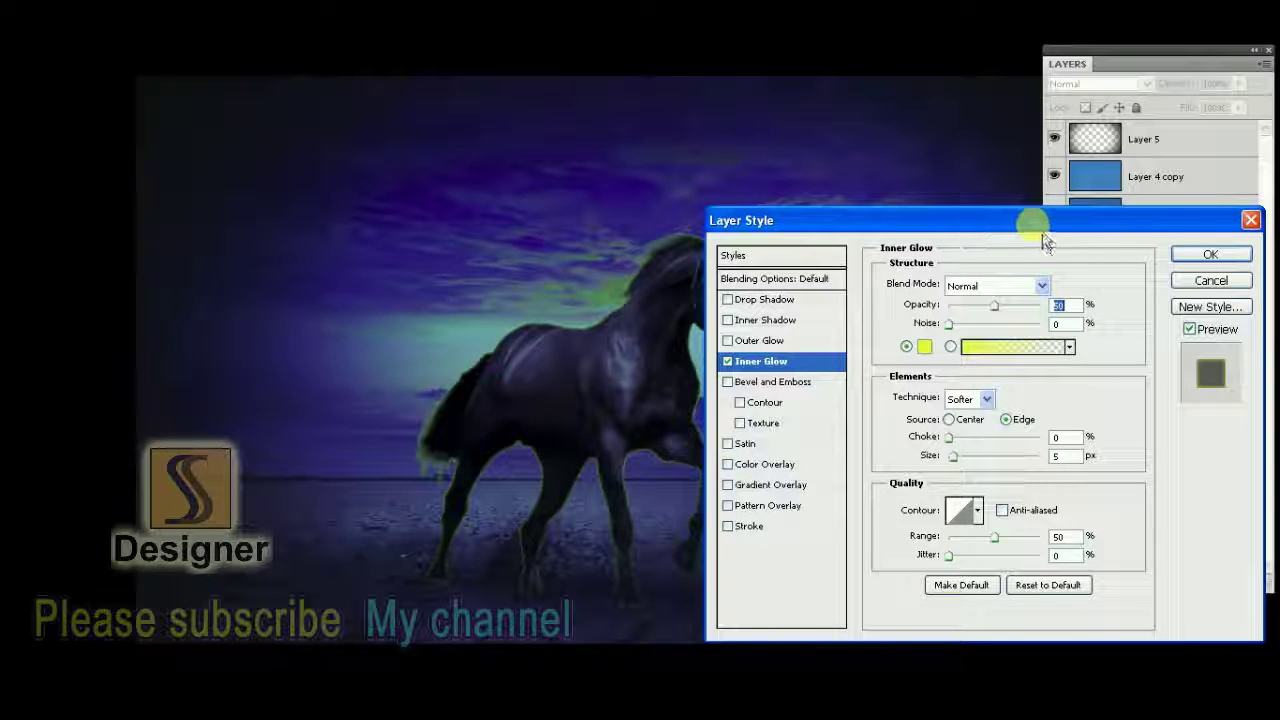
click(1210, 254)
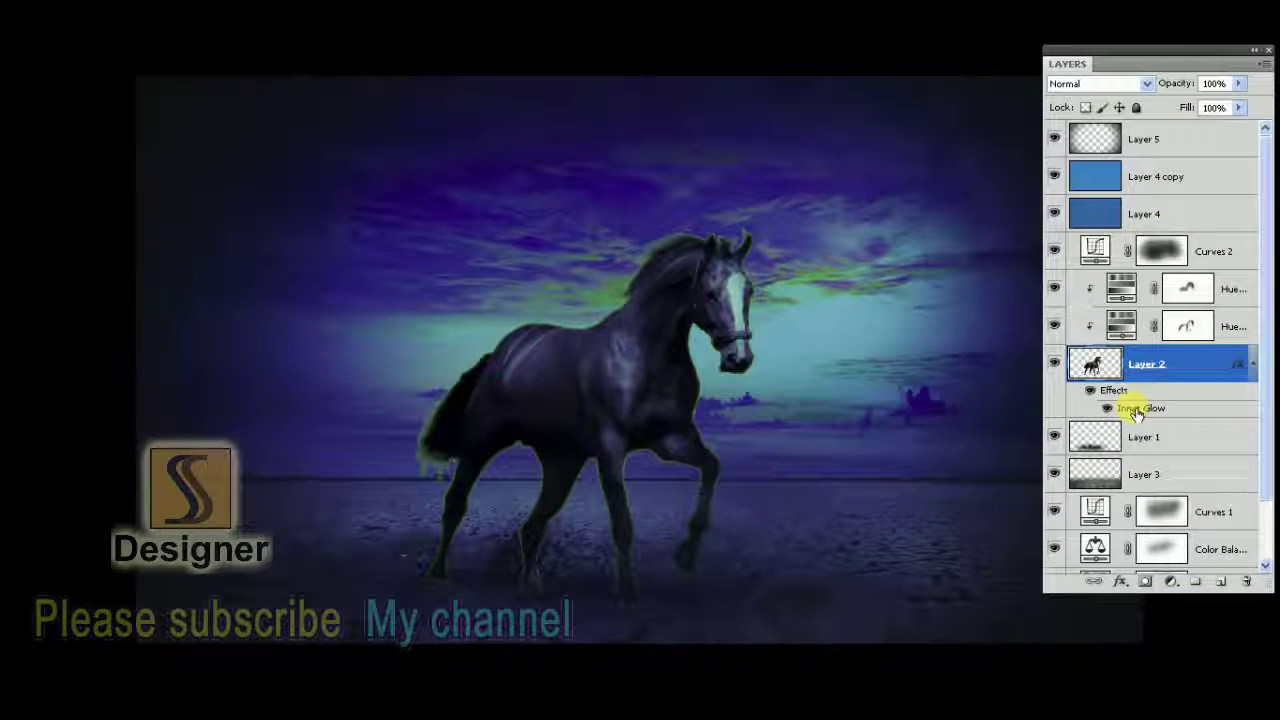
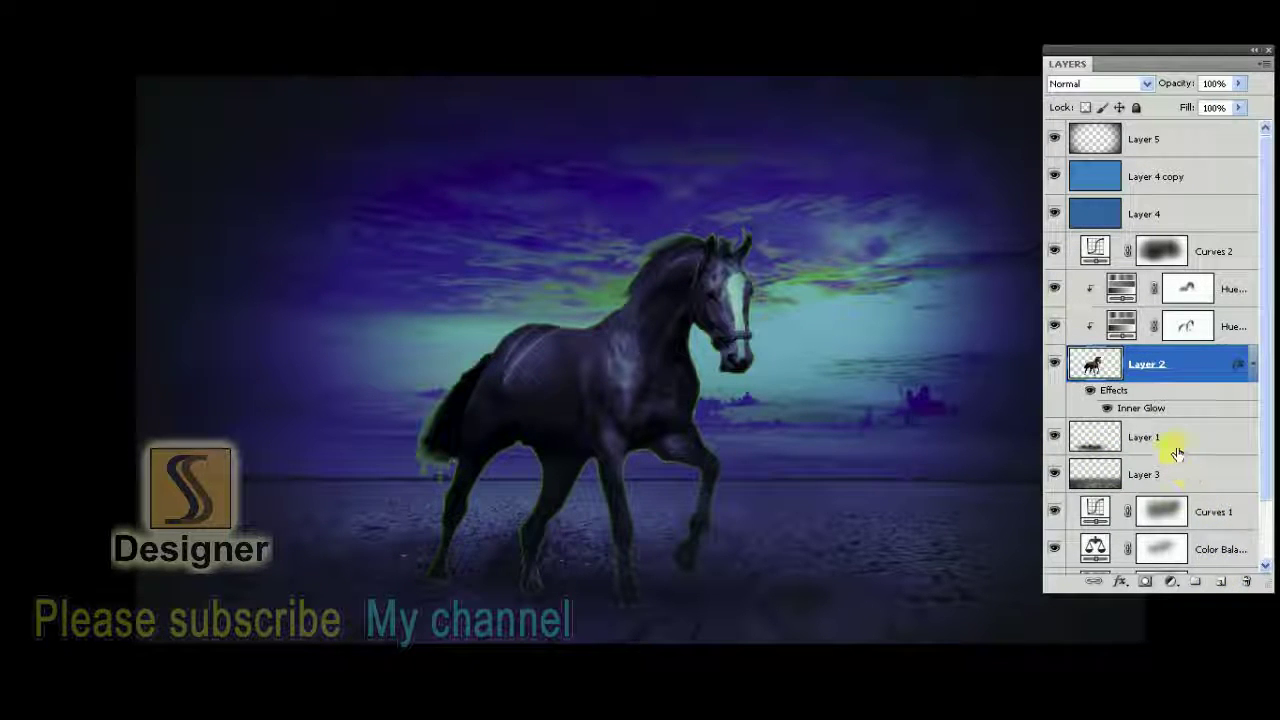
Delete Layer 2's inner glow and load Layer 2's transparency as a selection
drag(1113, 392, 995, 375)
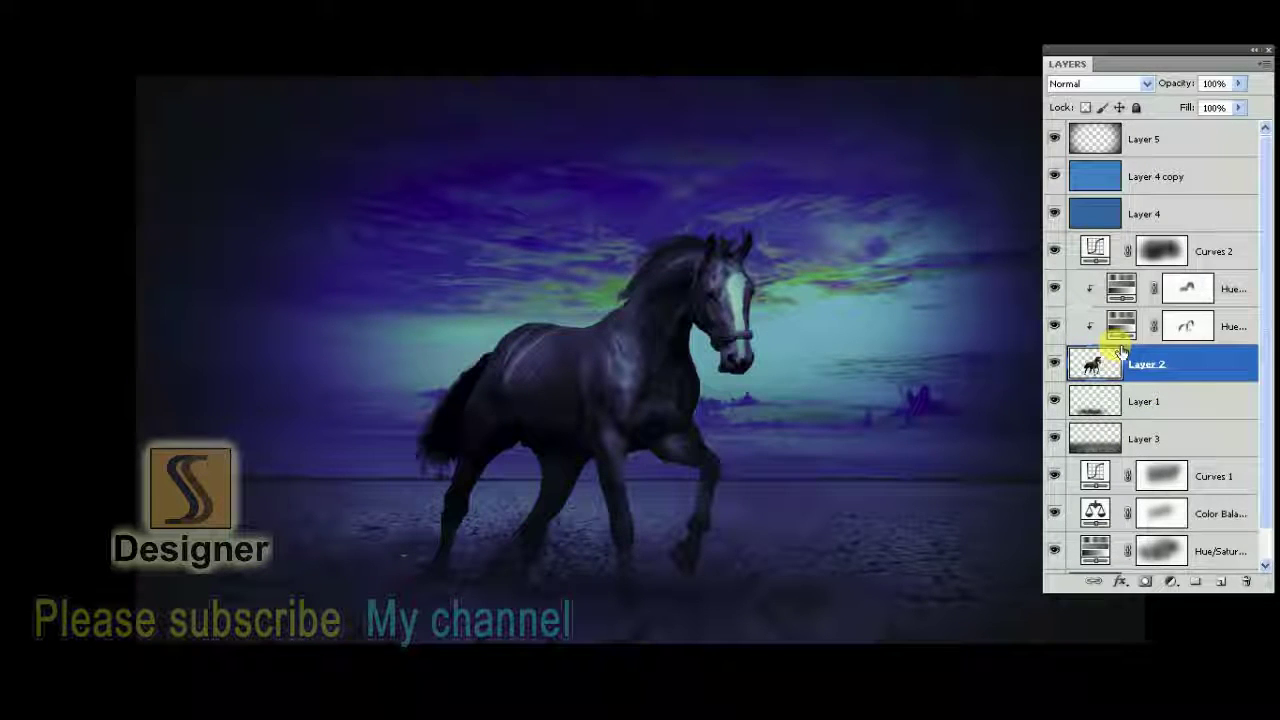
key(f)
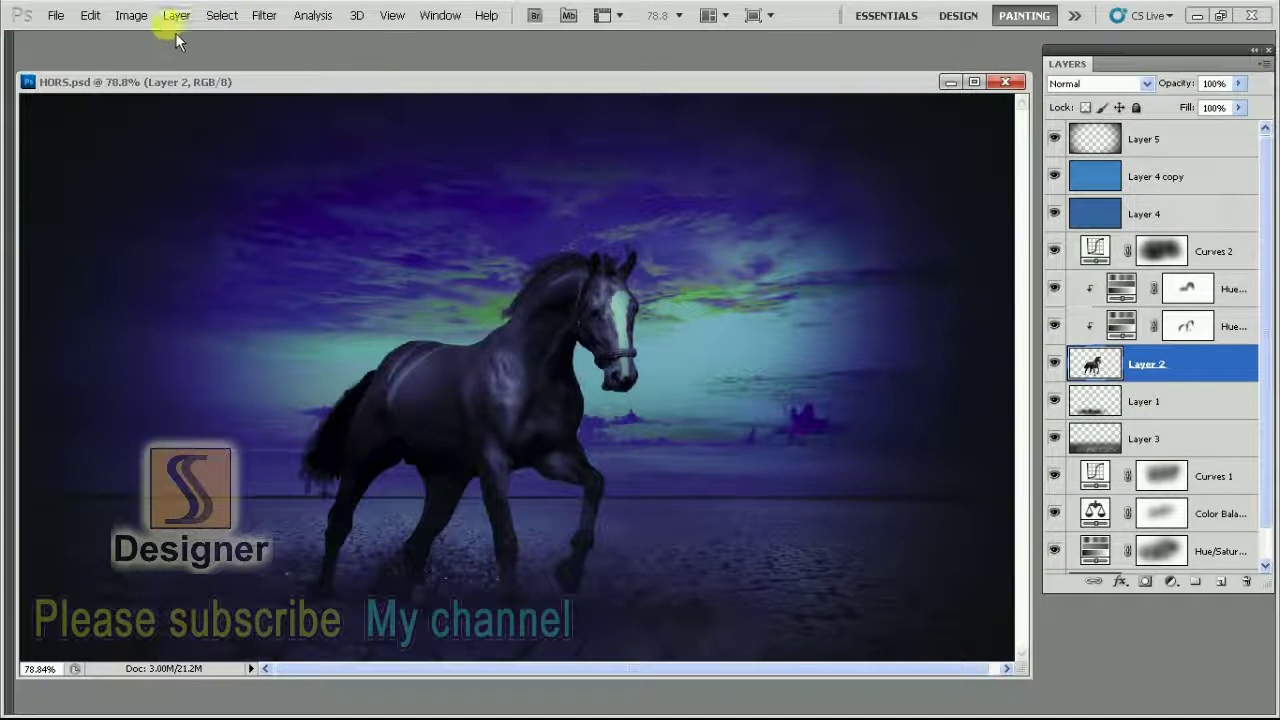
click(176, 15)
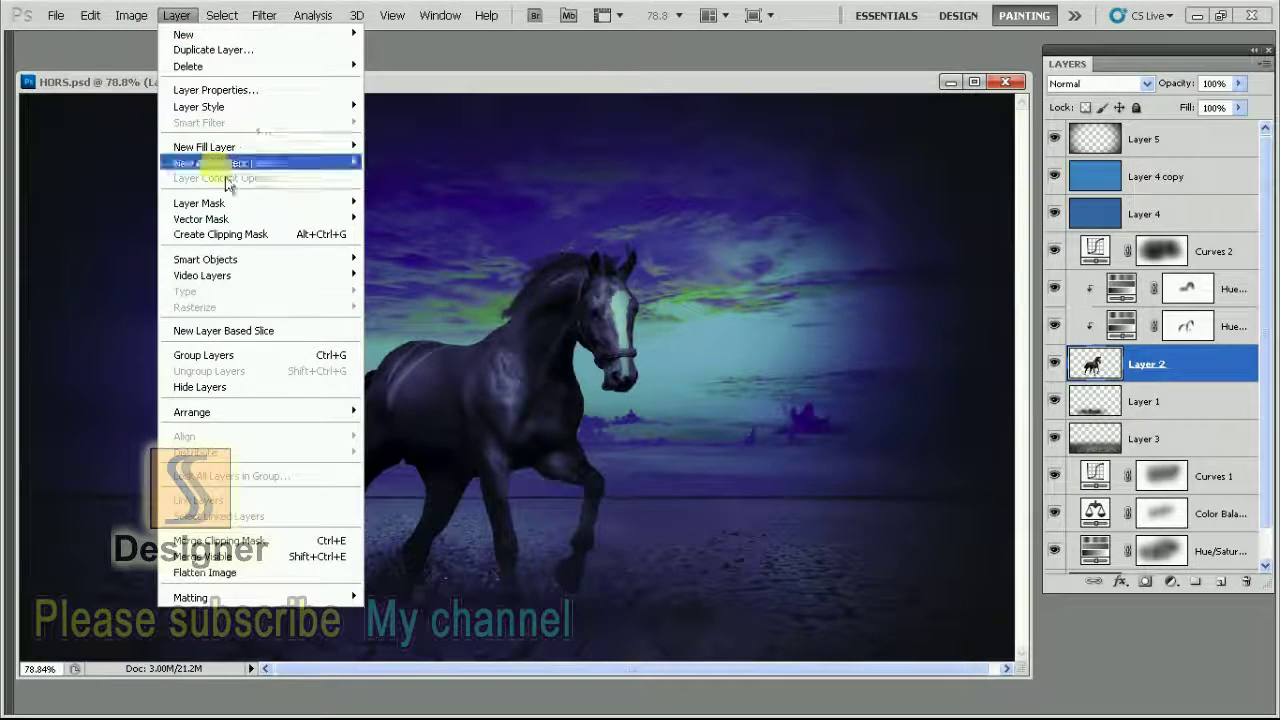
mouse_move(221, 15)
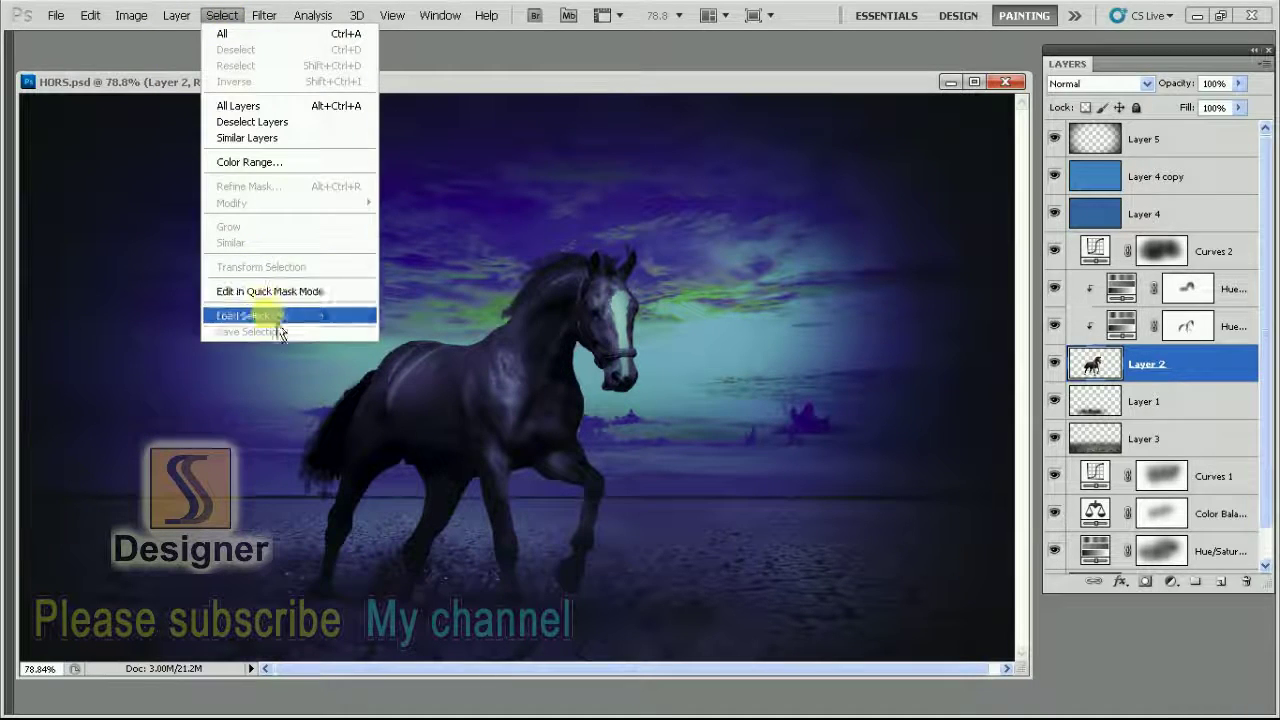
click(262, 316)
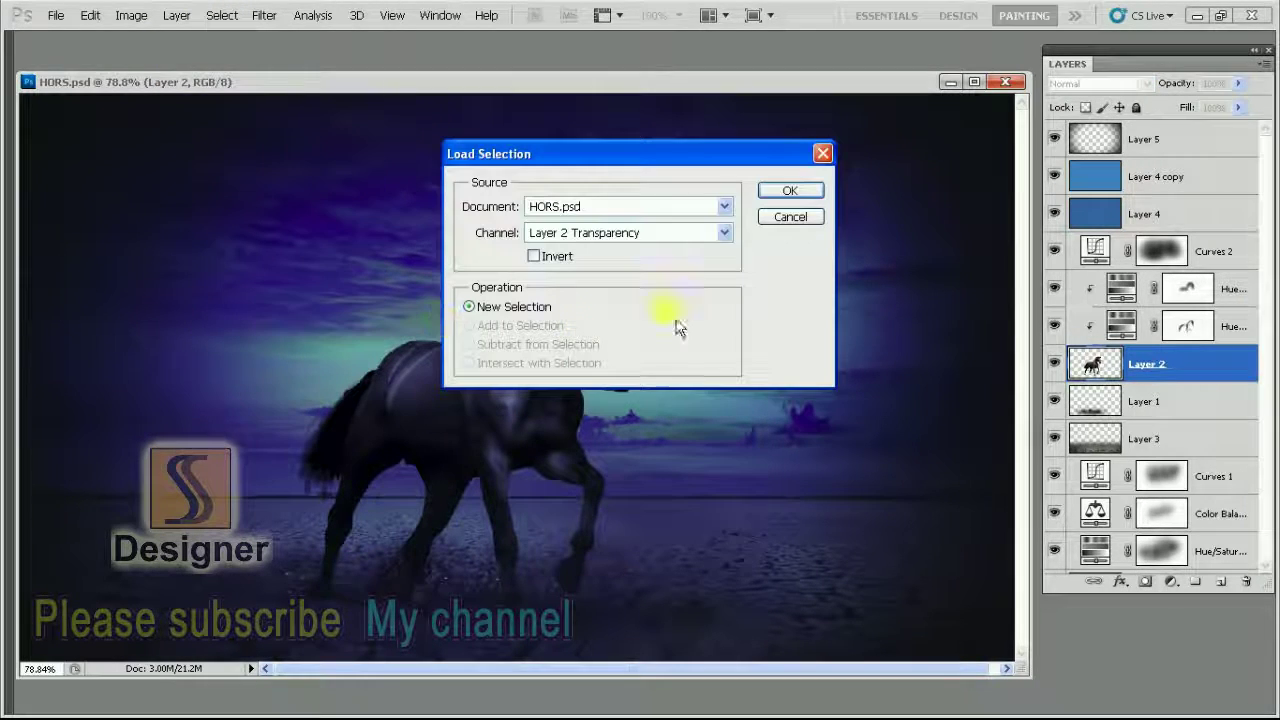
click(790, 191)
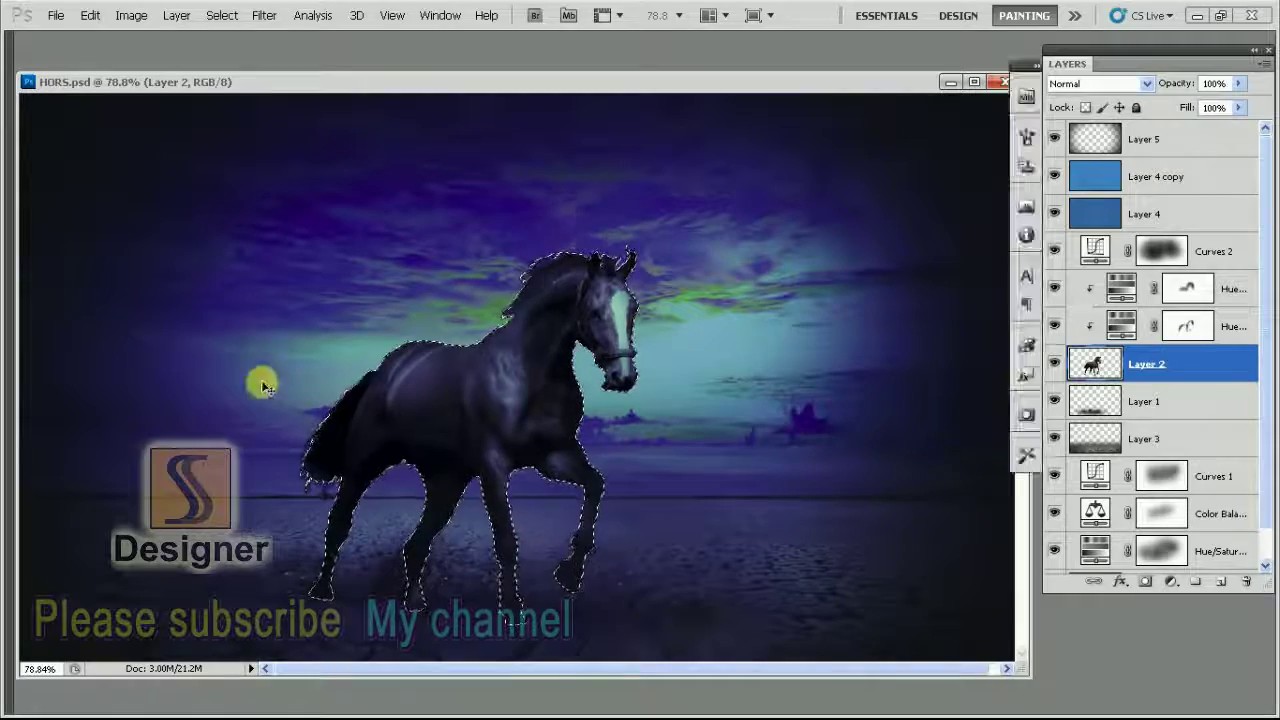
Restore the tool panels, zoom out to 66.7% and reposition the image window
key(Tab)
key(ctrl+minus)
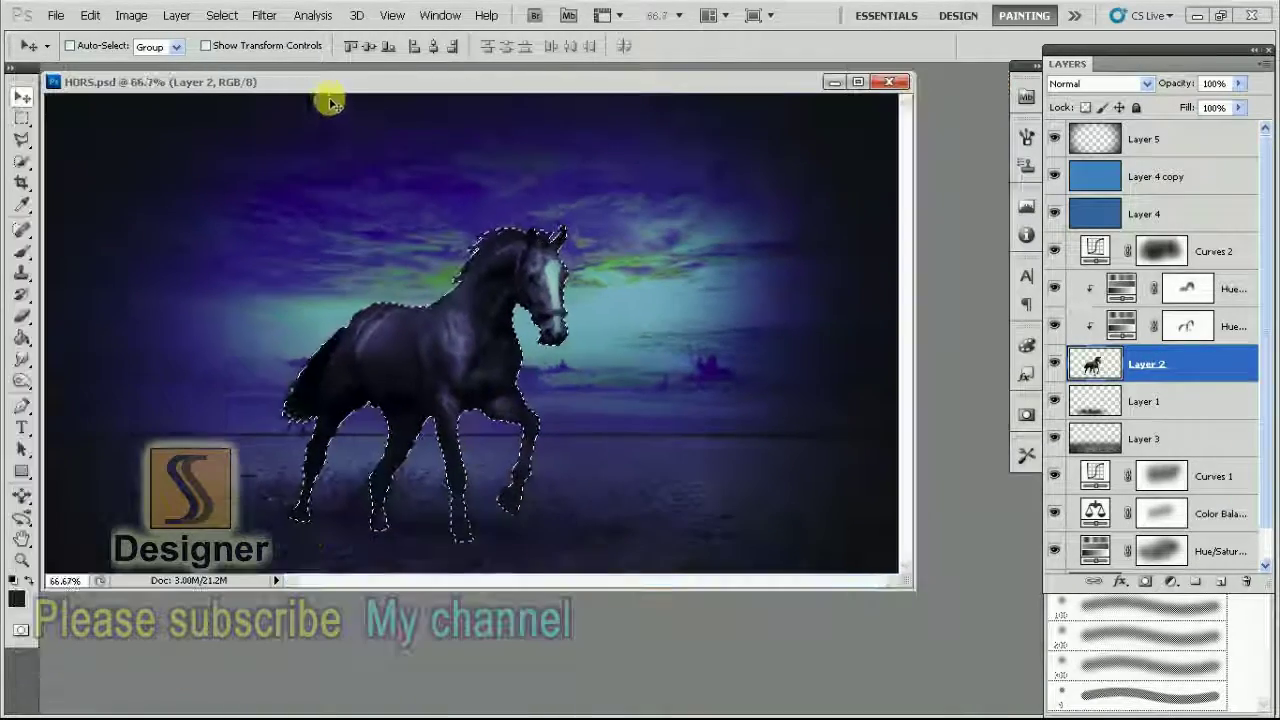
drag(330, 100, 408, 129)
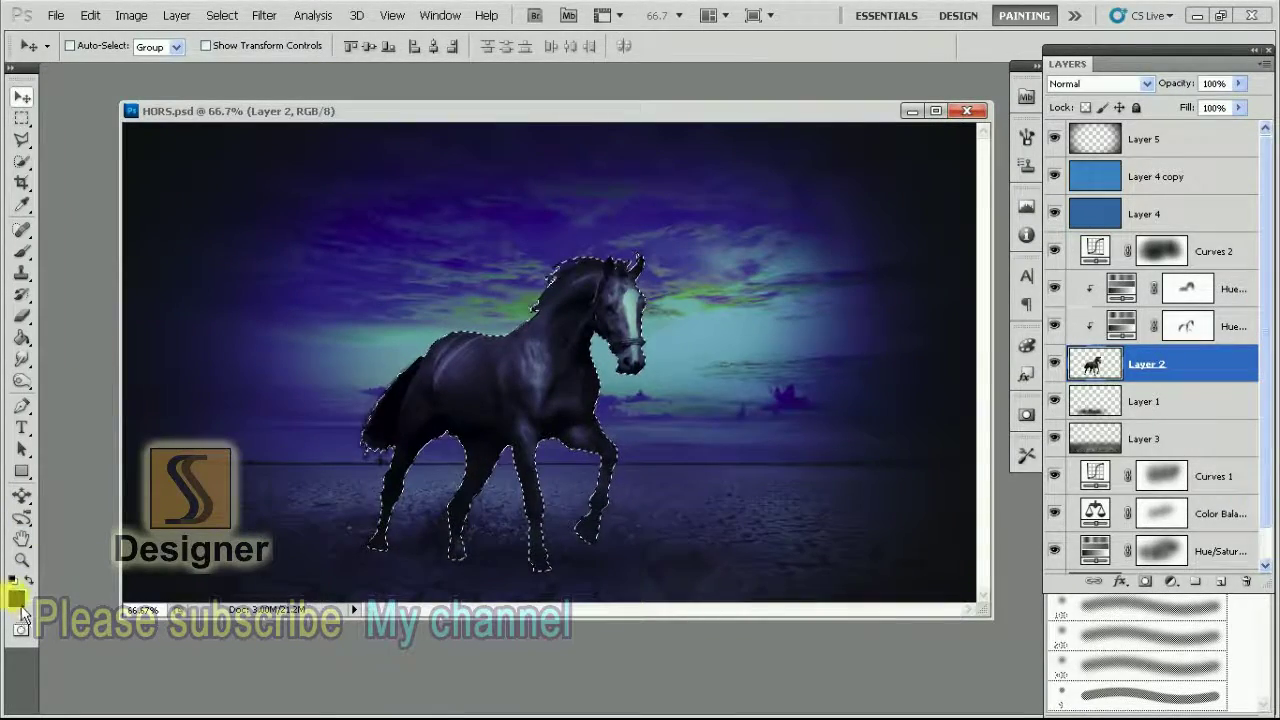
Set the foreground colour to pale yellow (efdf72)
click(18, 604)
drag(1015, 610, 1015, 594)
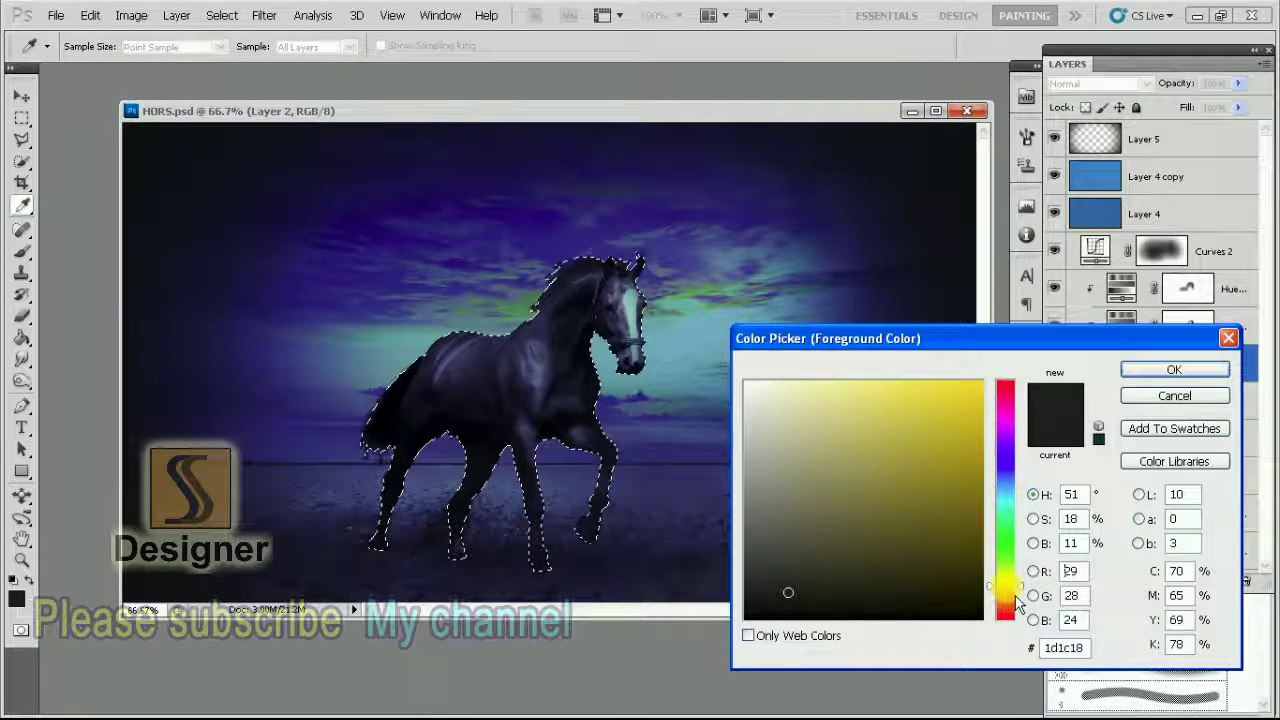
click(840, 396)
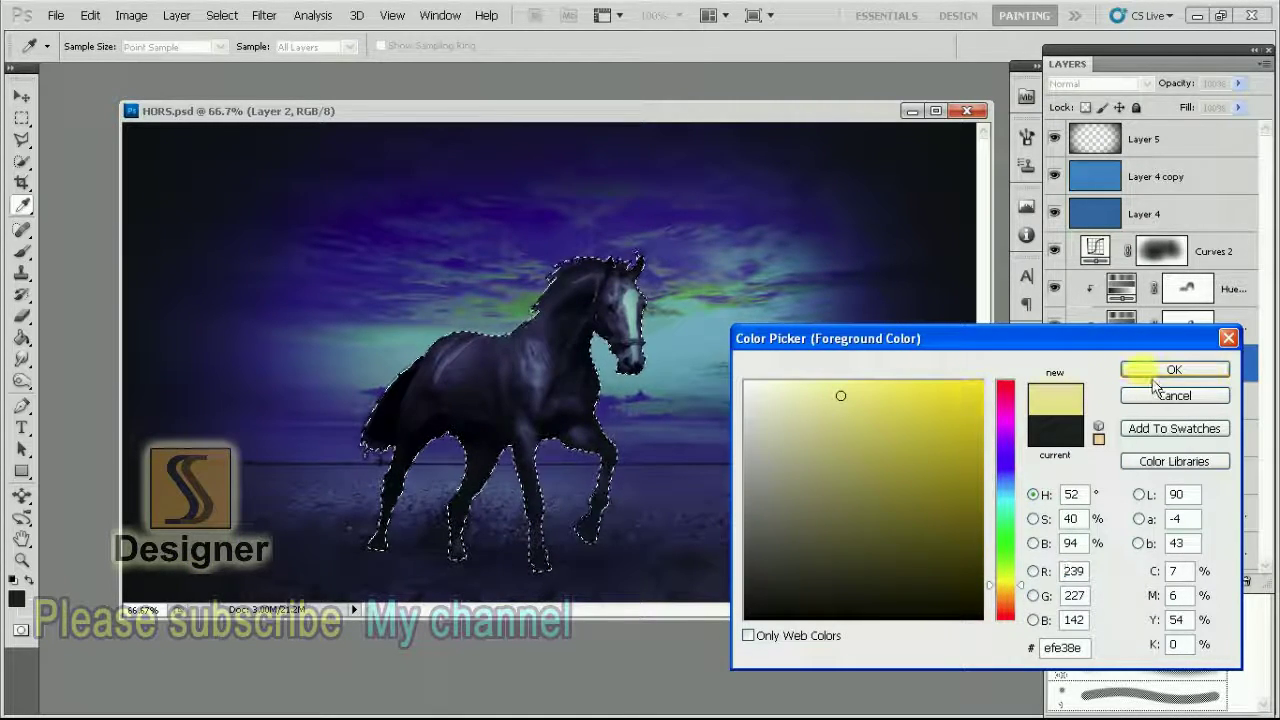
drag(845, 398, 886, 406)
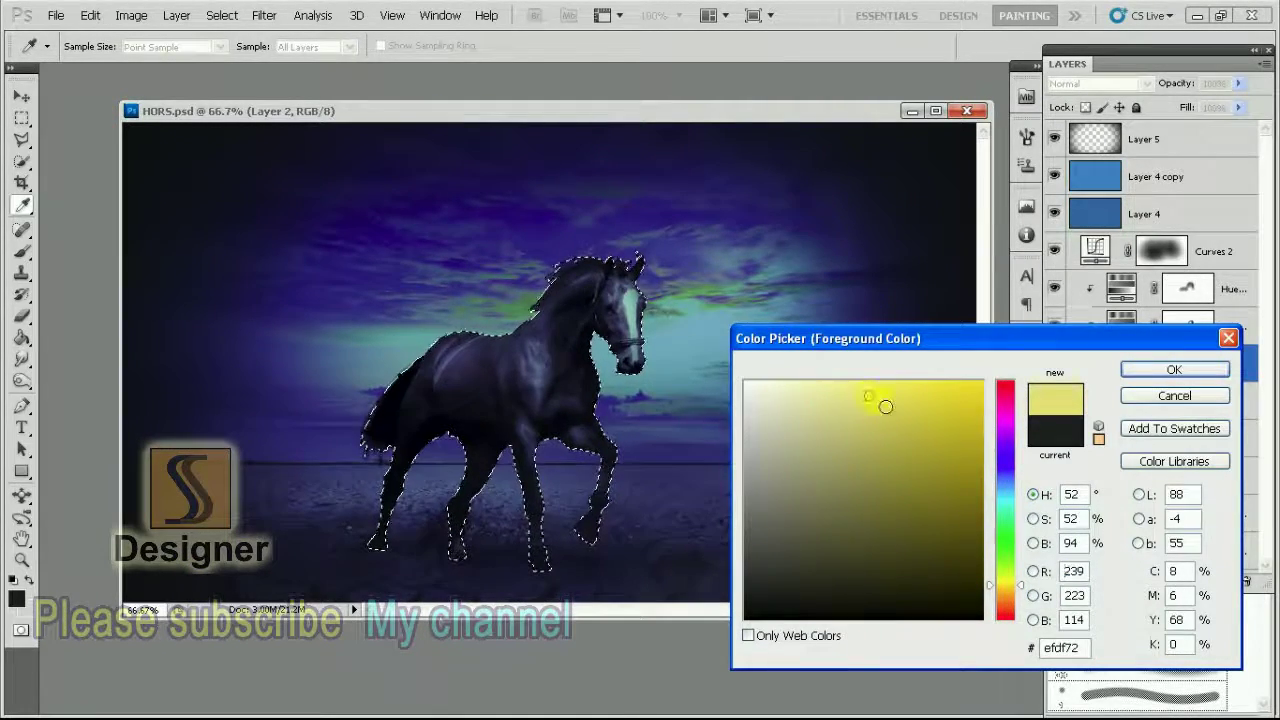
key(Return)
key(v)
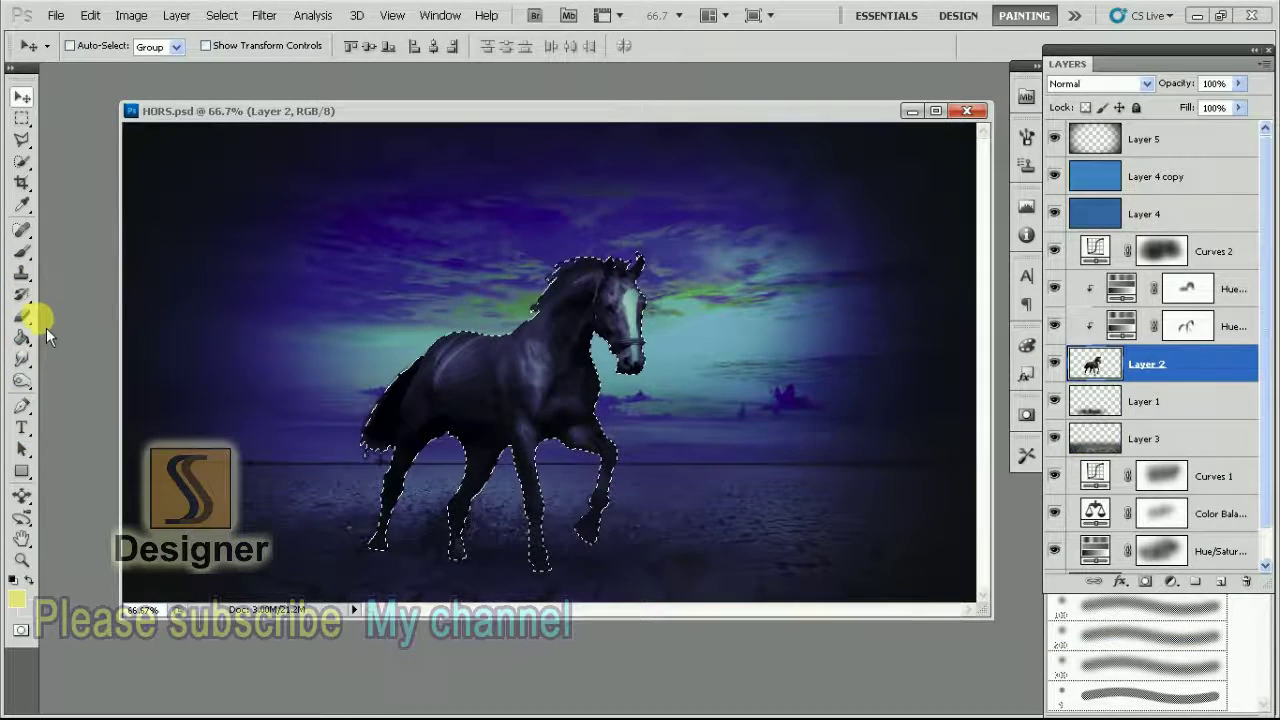
Add an empty Layer 6 above the horse layer and fill the selection with the Paint Bucket
click(26, 337)
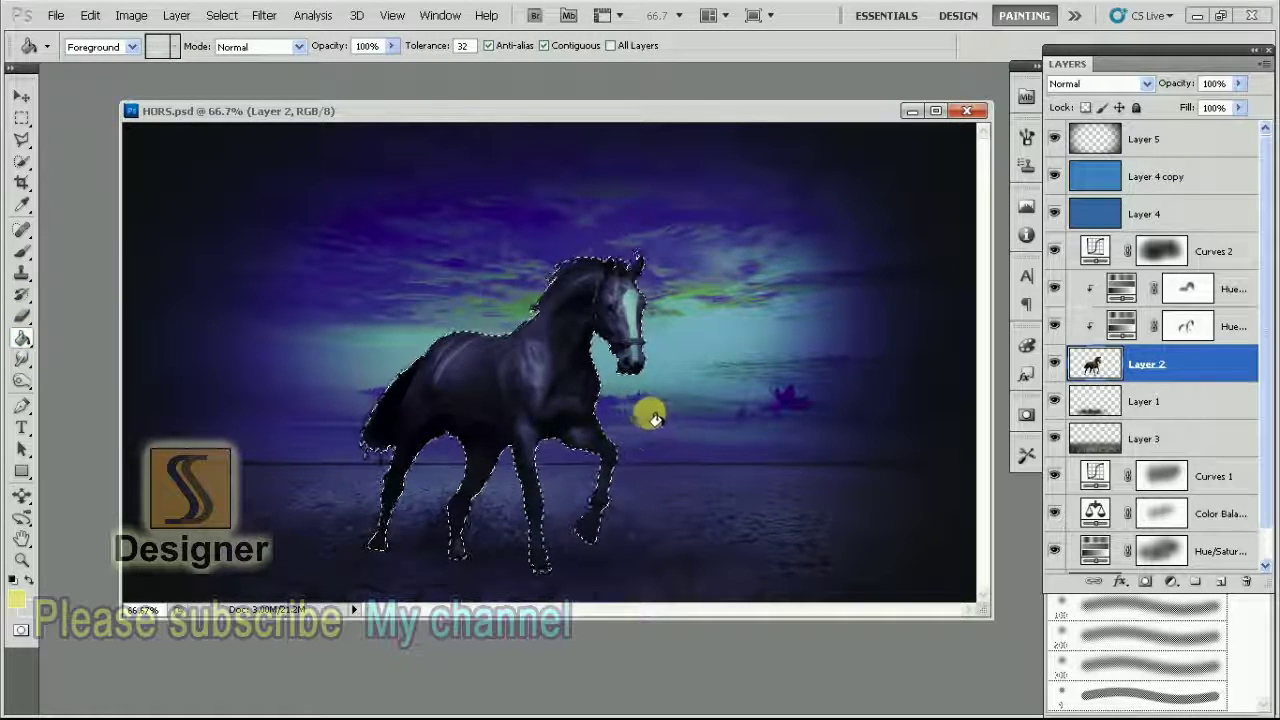
click(1222, 583)
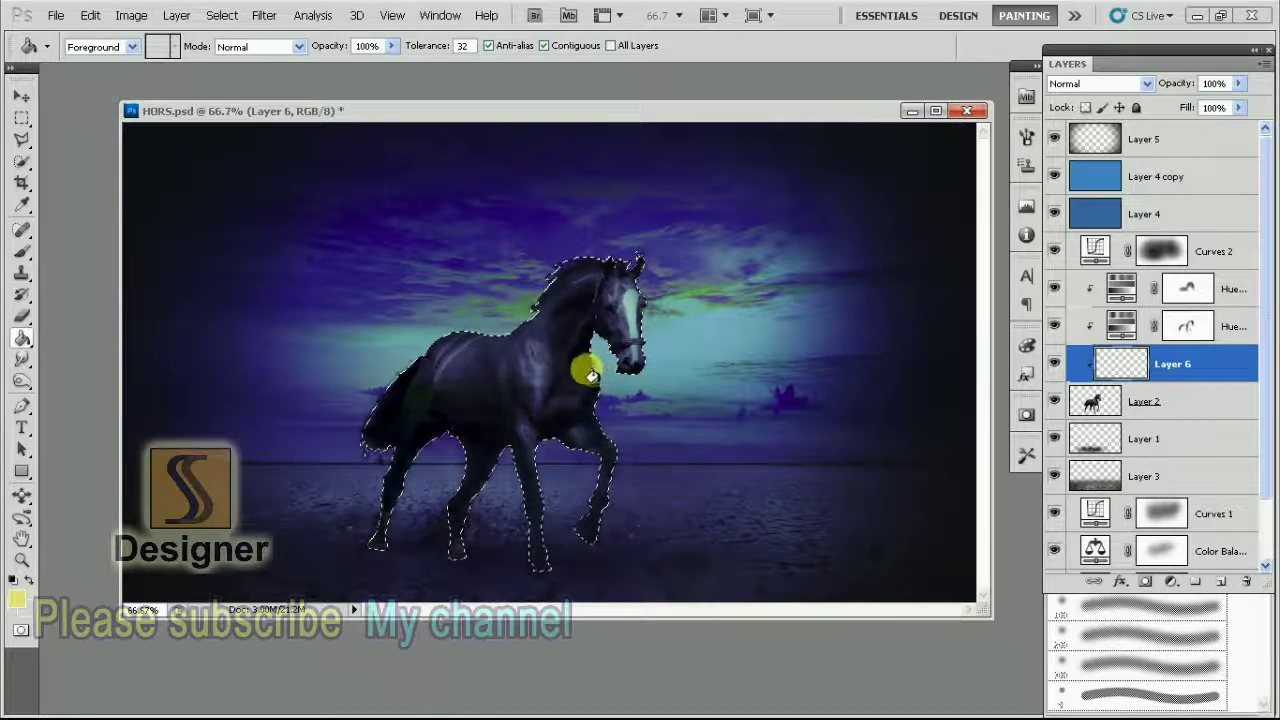
click(625, 374)
Undo the fill, move Layer 6 beneath Layer 2, and fill the horse selection there in pale yellow
key(ctrl+z)
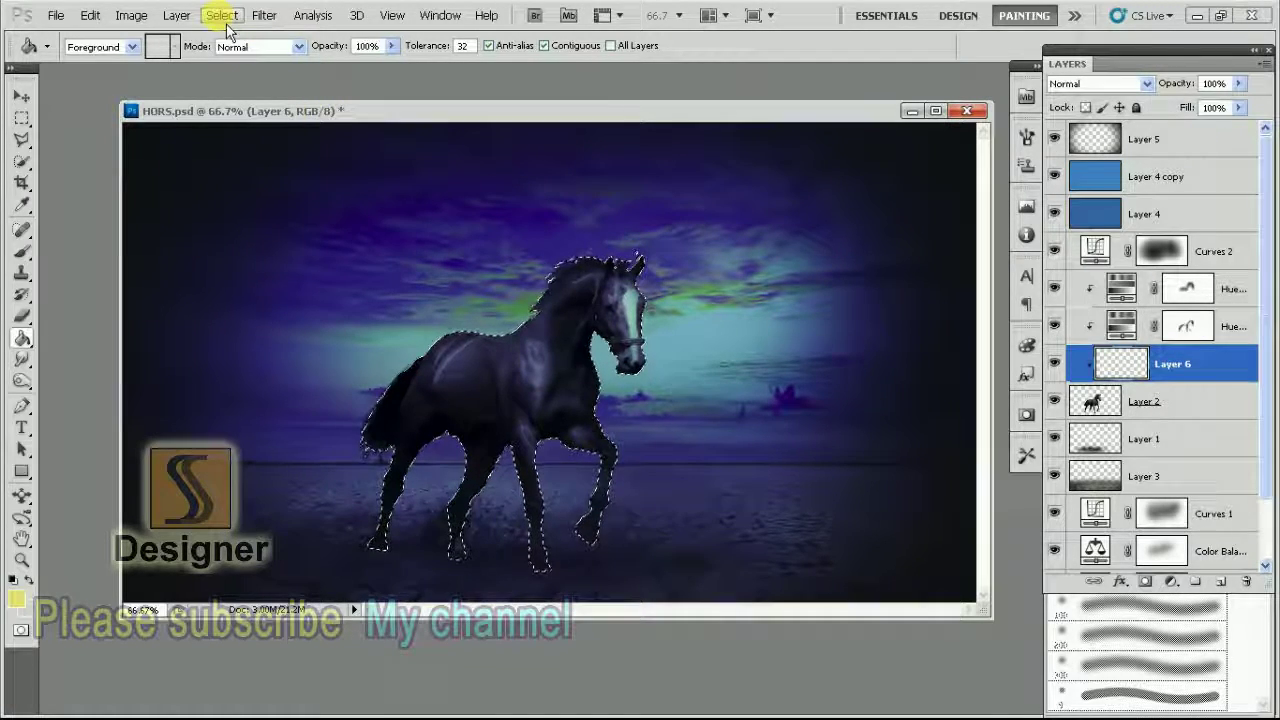
click(176, 17)
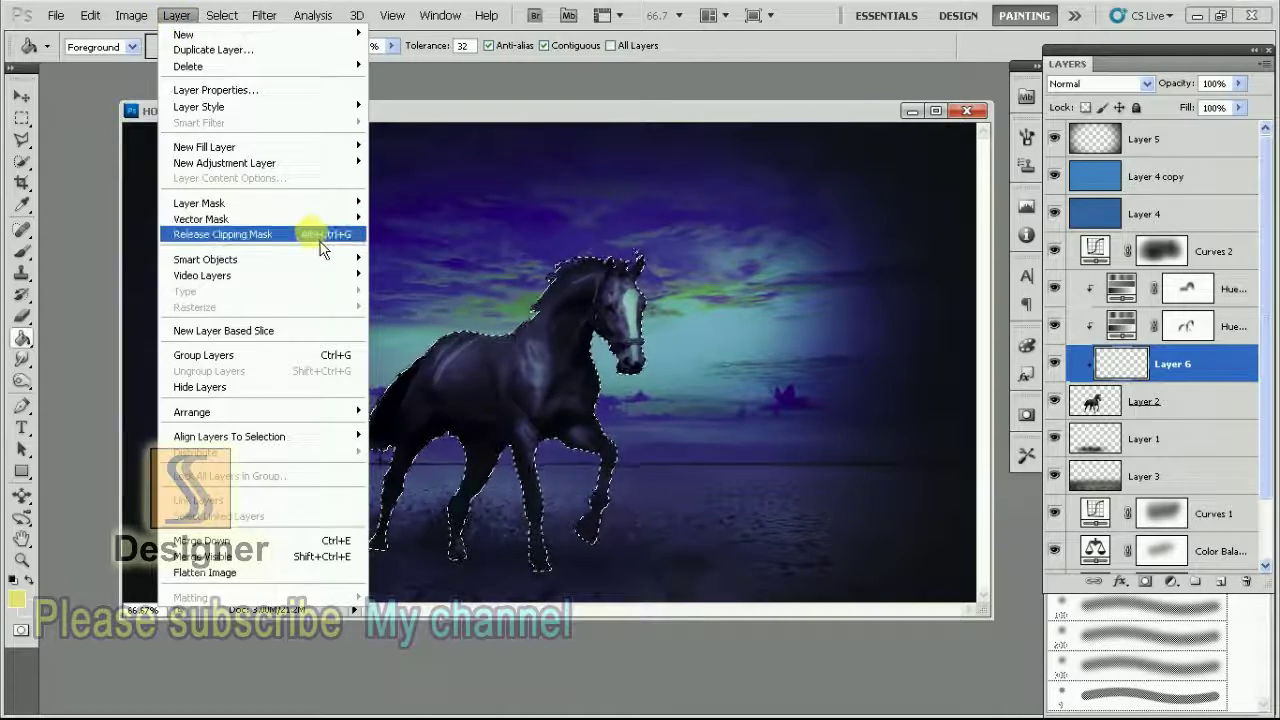
click(300, 234)
key(ctrl+z)
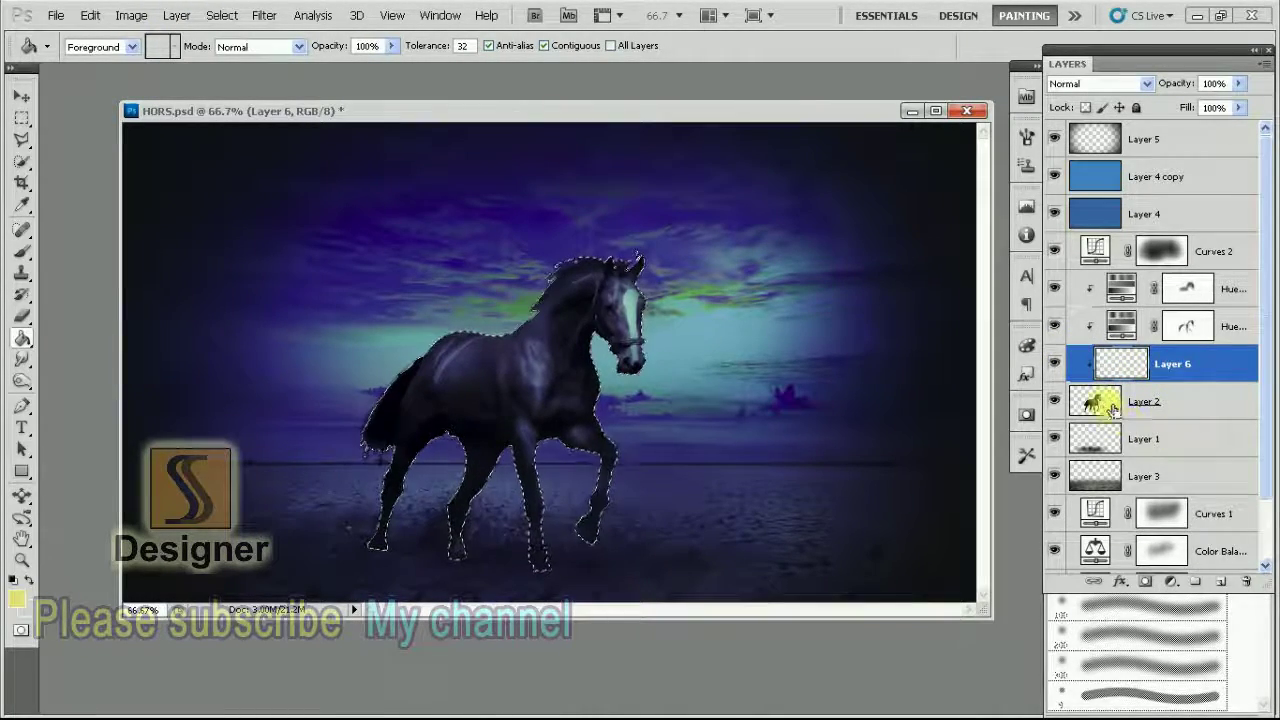
key(ctrl+bracketleft)
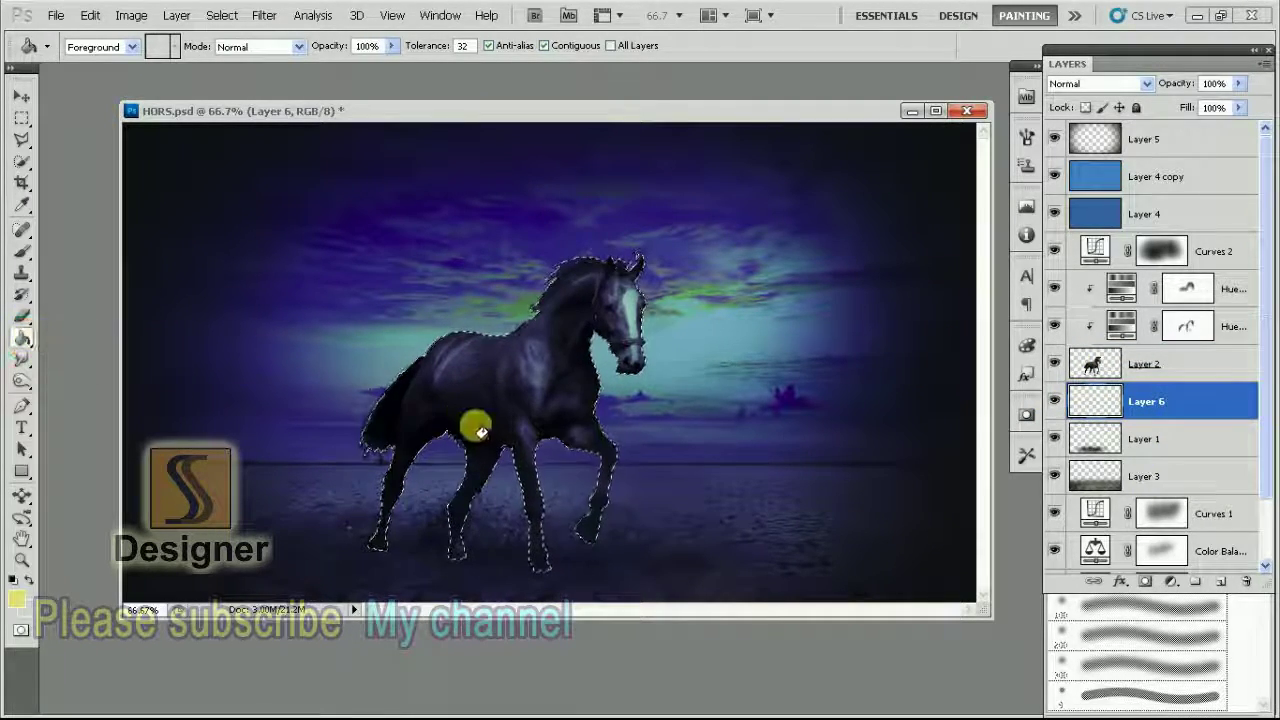
click(634, 403)
click(21, 96)
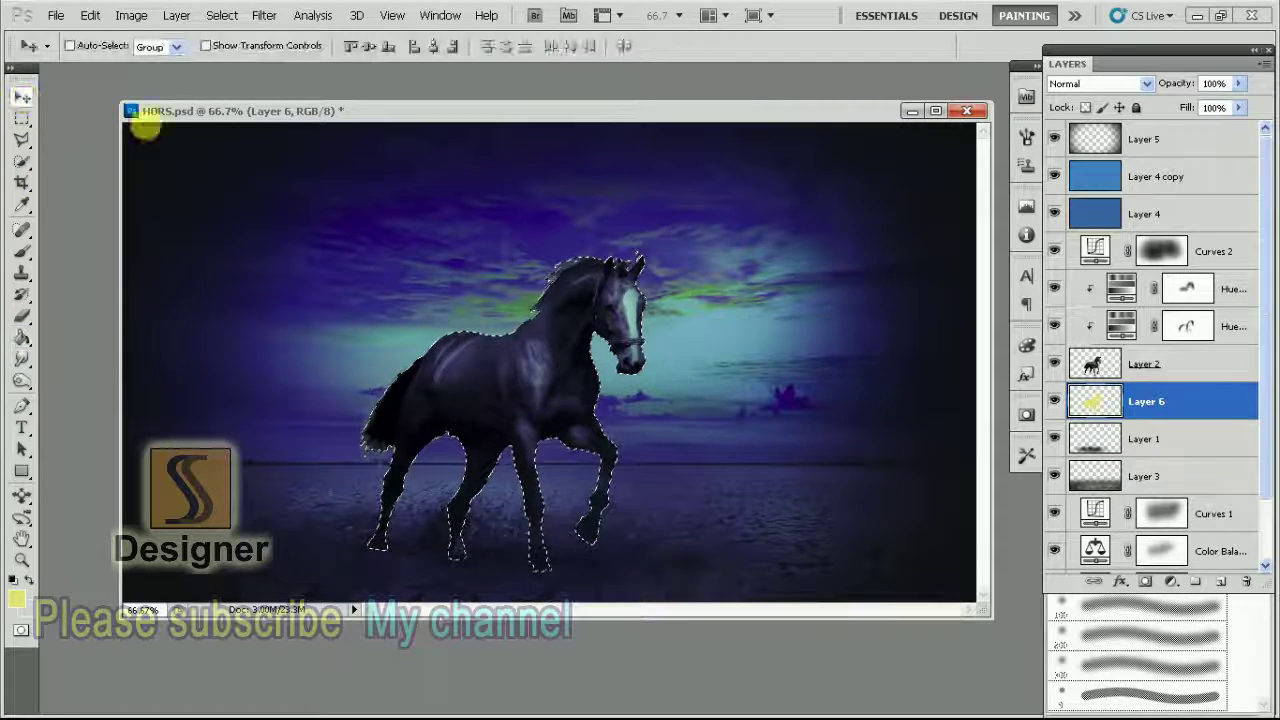
Deselect and scale the yellow silhouette on Layer 6 up to about 100.8%
key(ctrl+d)
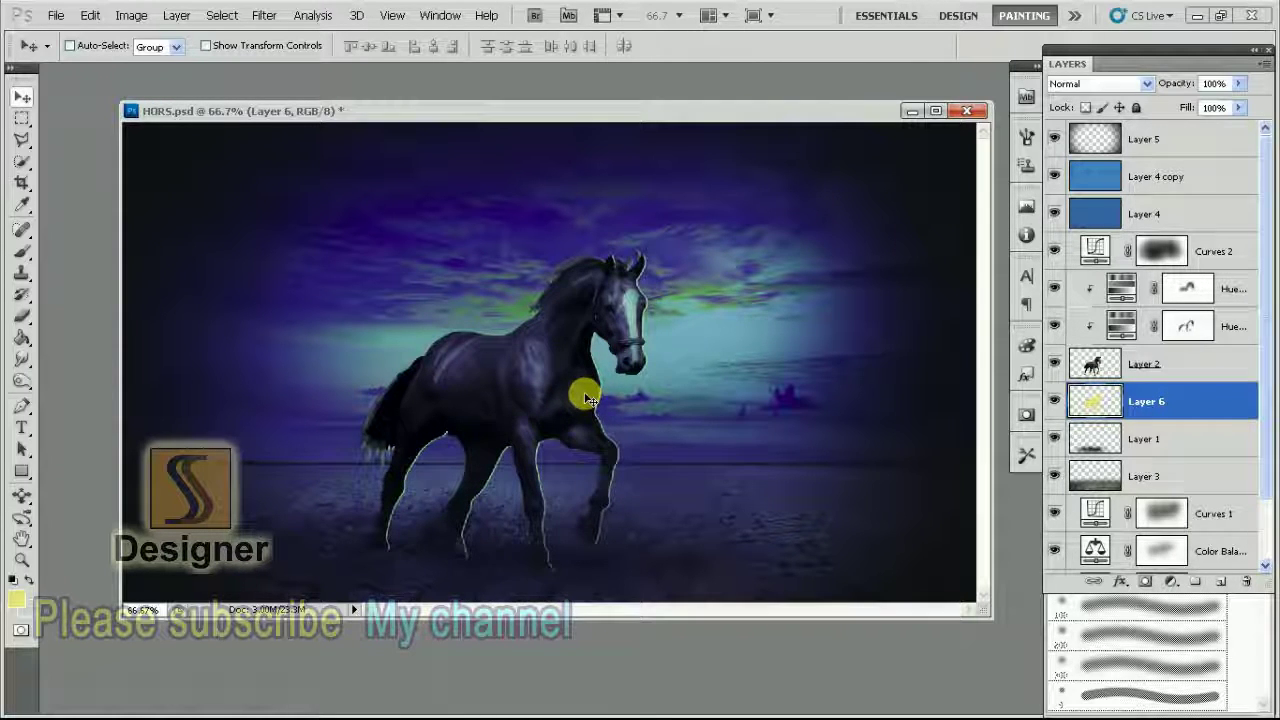
key(ctrl+t)
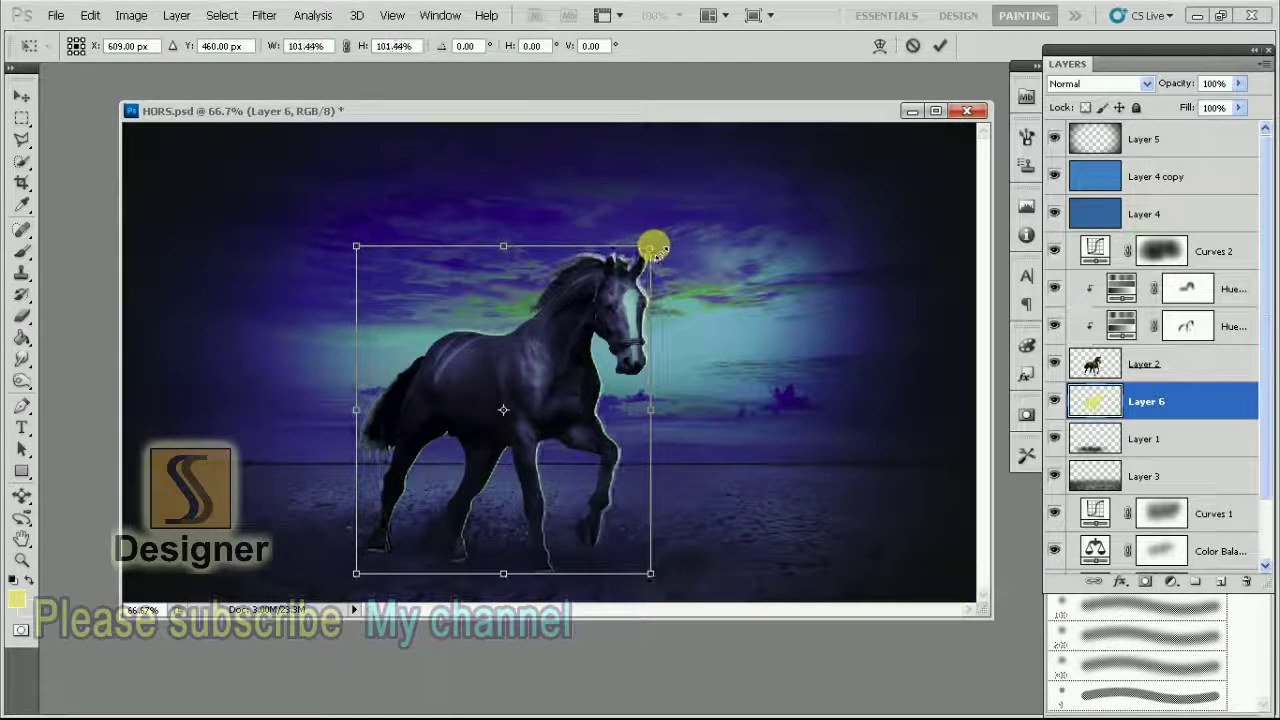
drag(653, 250, 651, 249)
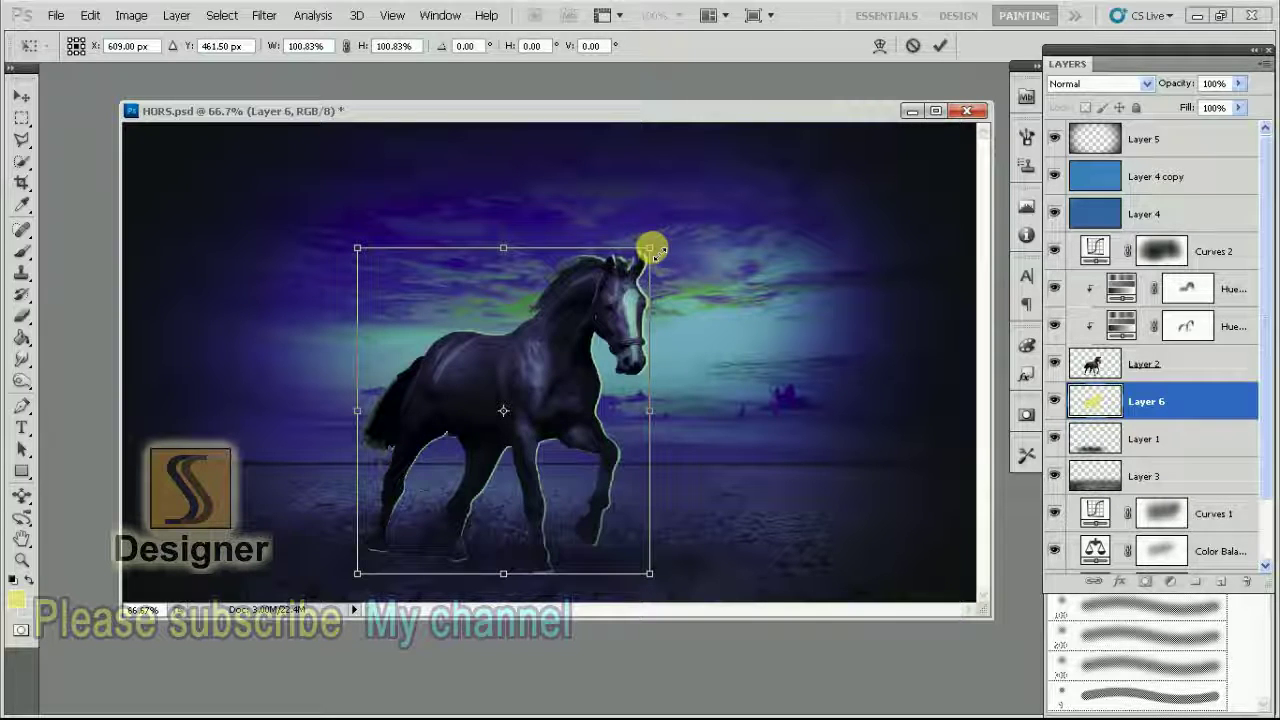
click(940, 45)
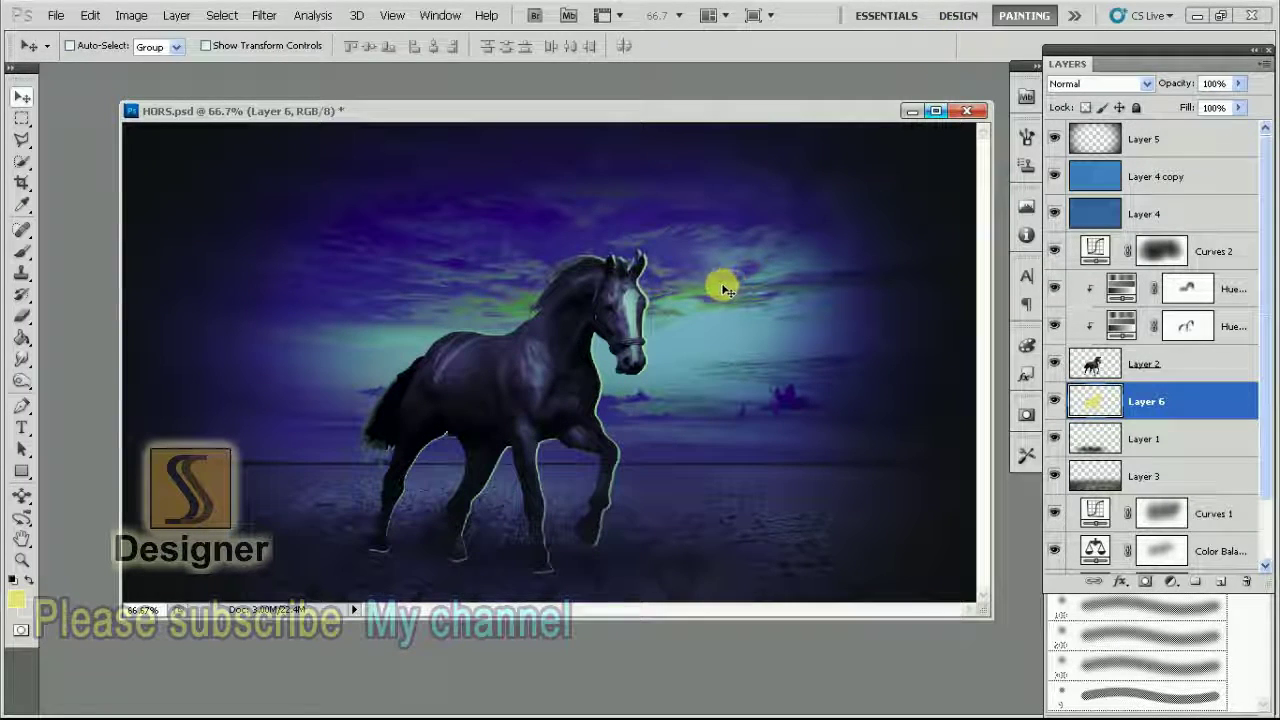
click(264, 15)
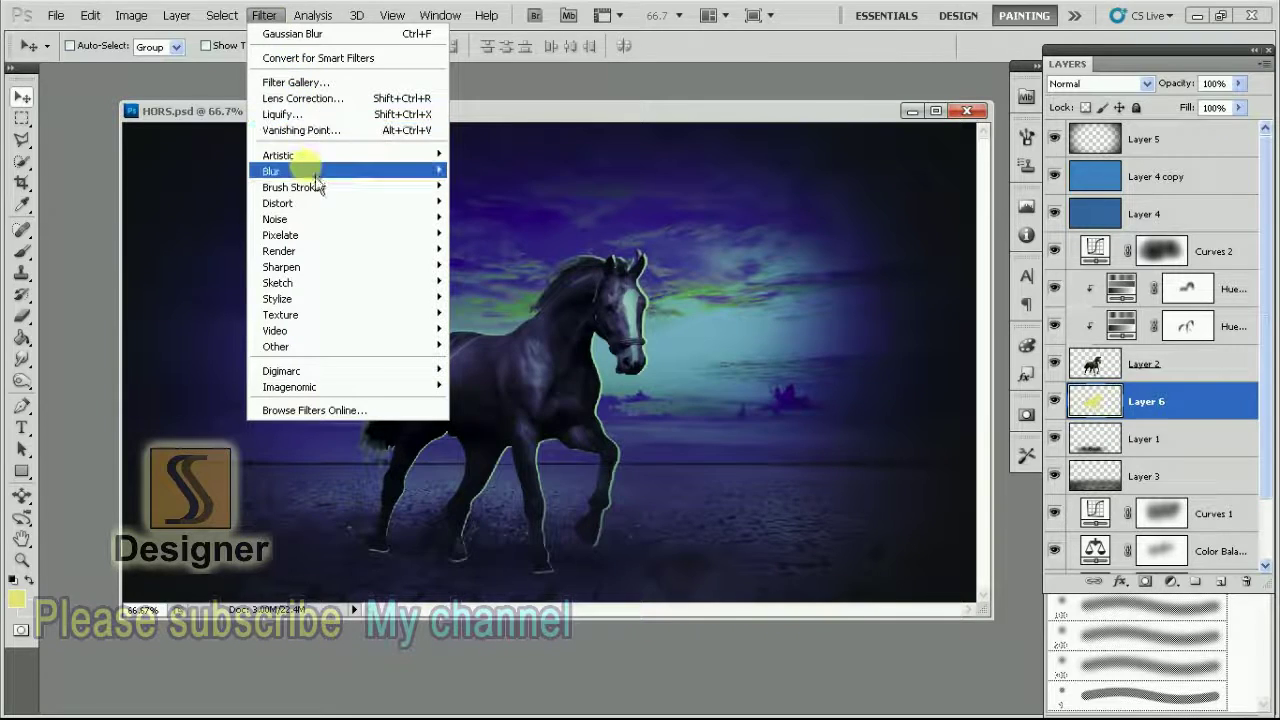
mouse_move(300, 171)
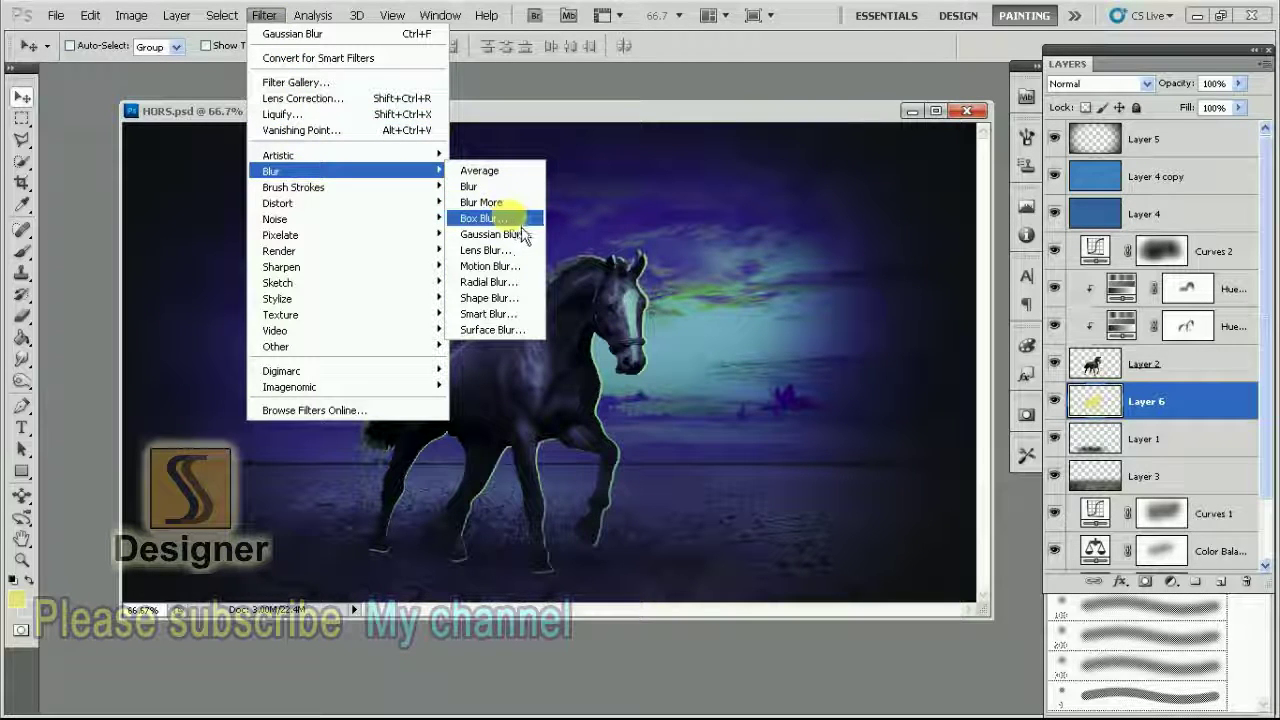
Apply a 4-pixel Gaussian Blur to the yellow silhouette on Layer 6
click(505, 234)
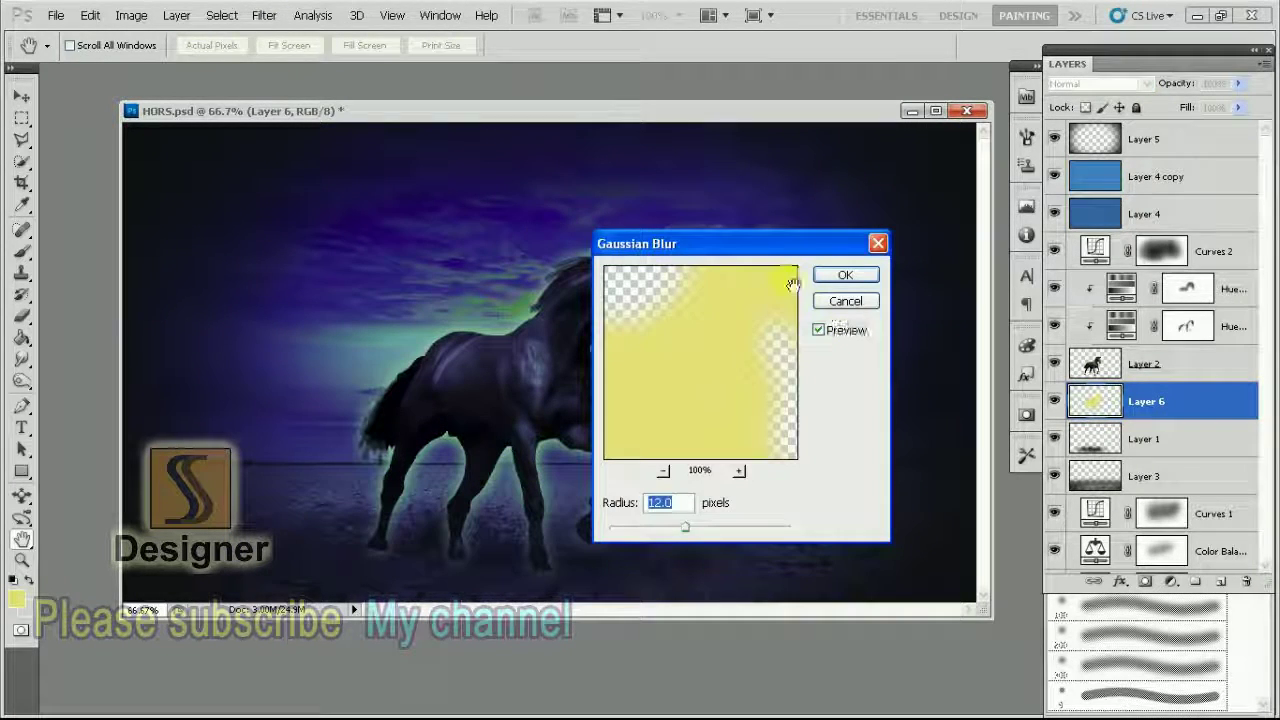
drag(788, 238, 917, 226)
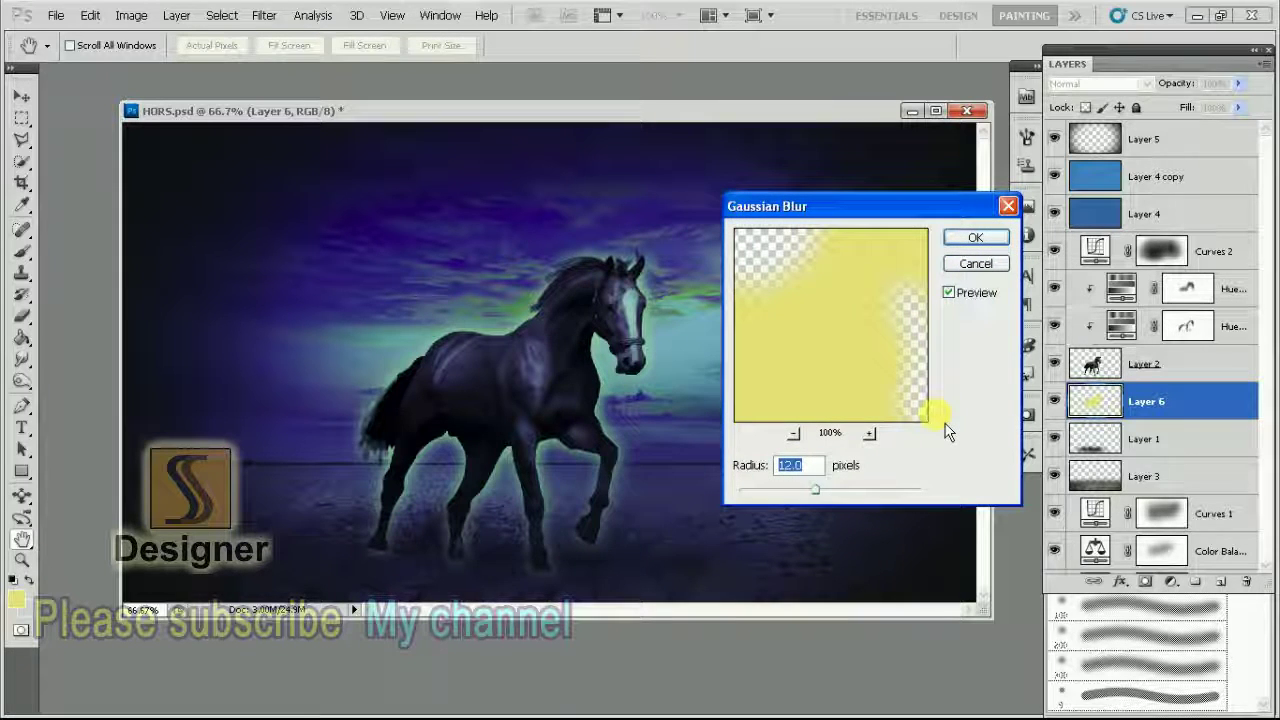
text(5)
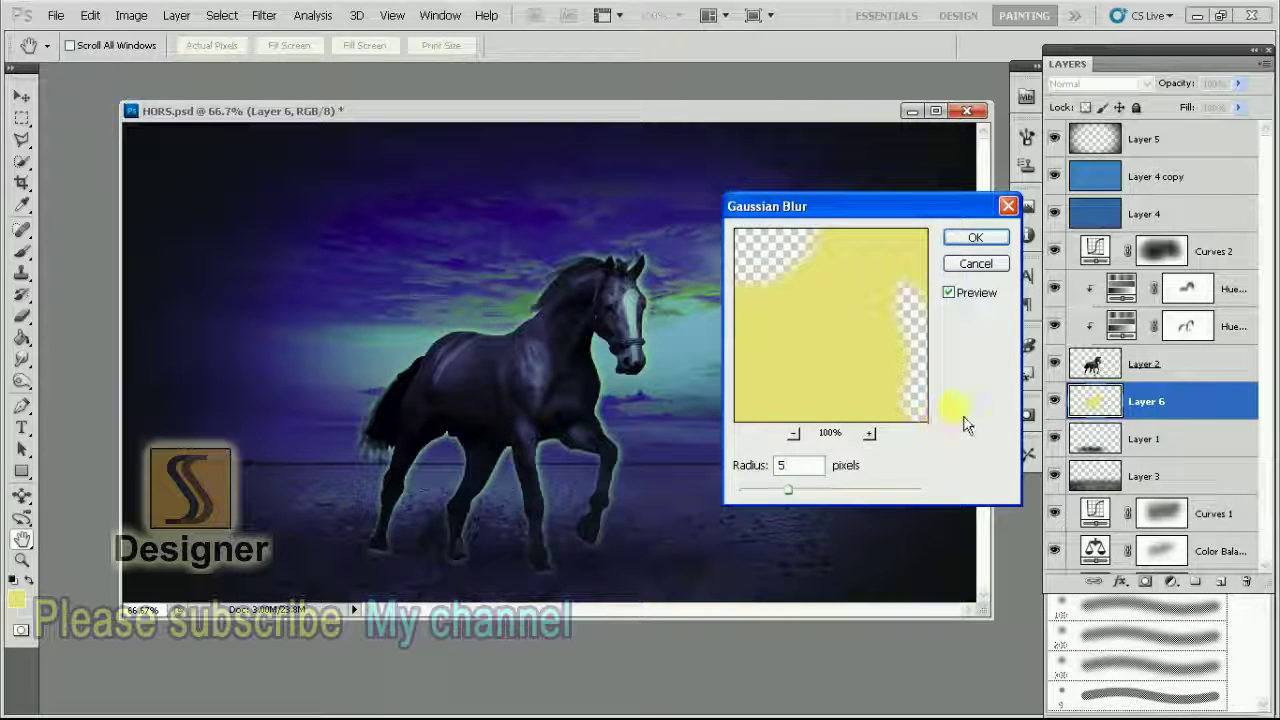
text(4)
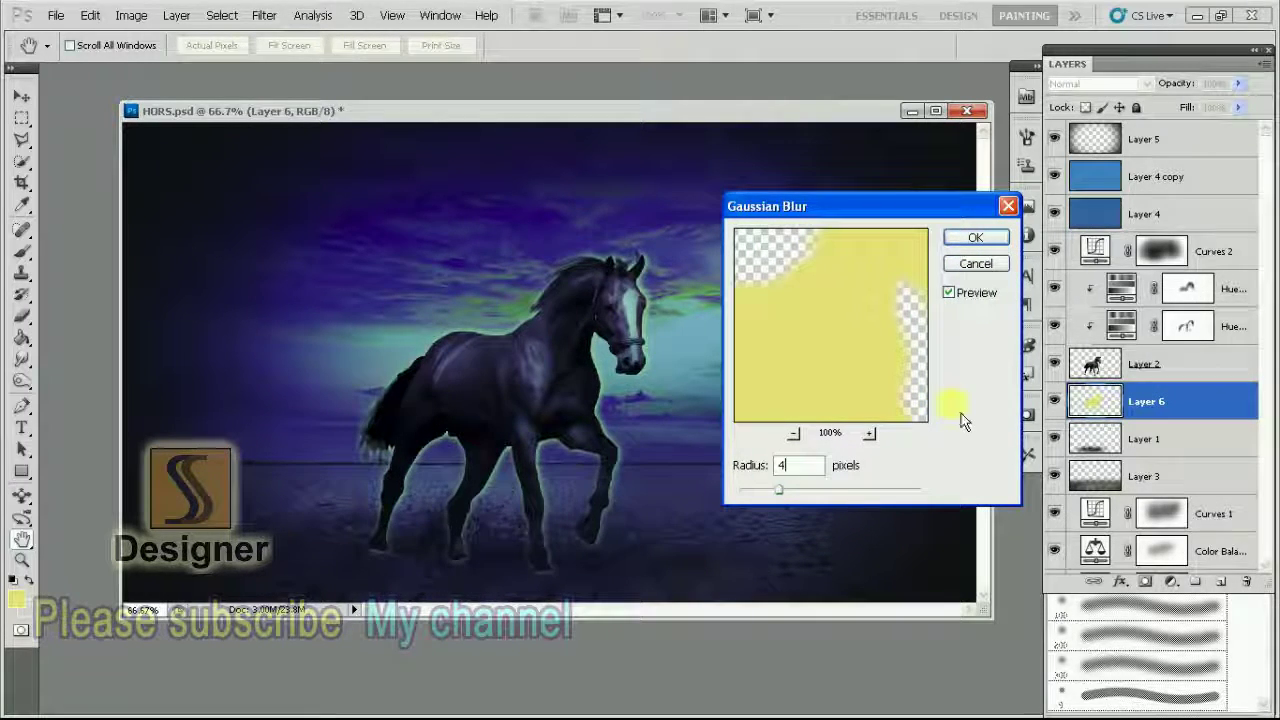
click(960, 237)
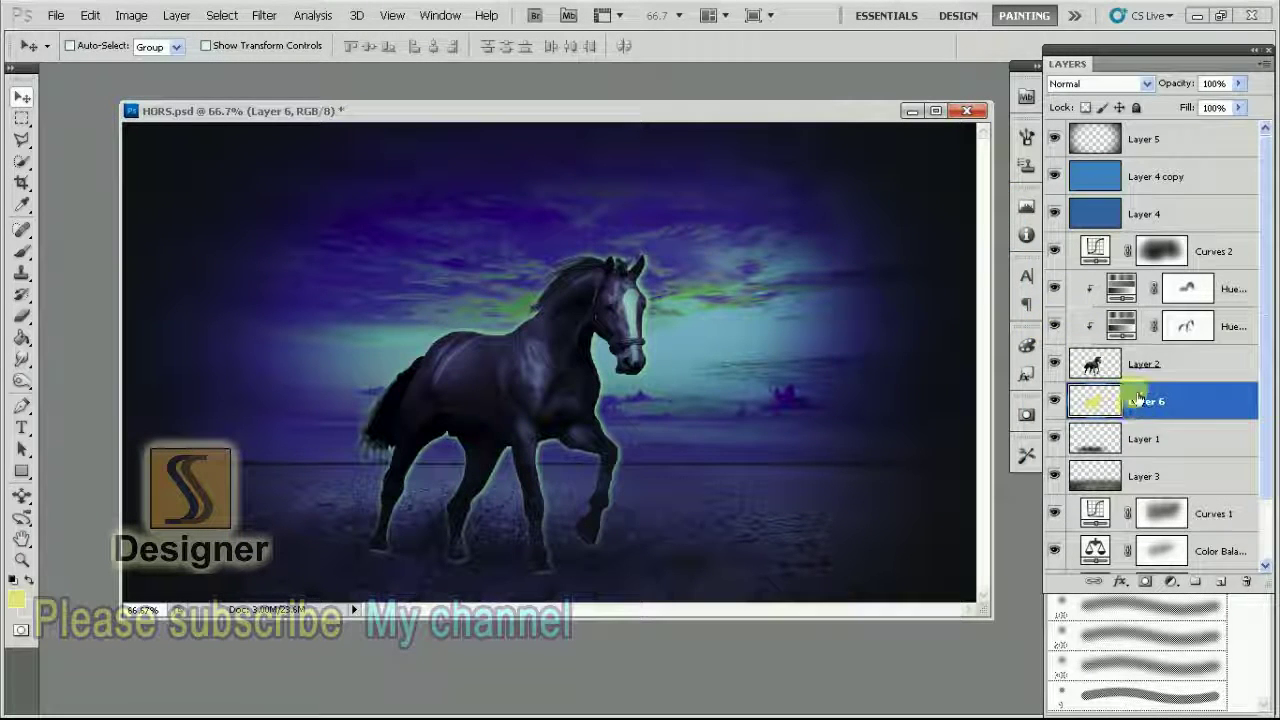
click(1238, 83)
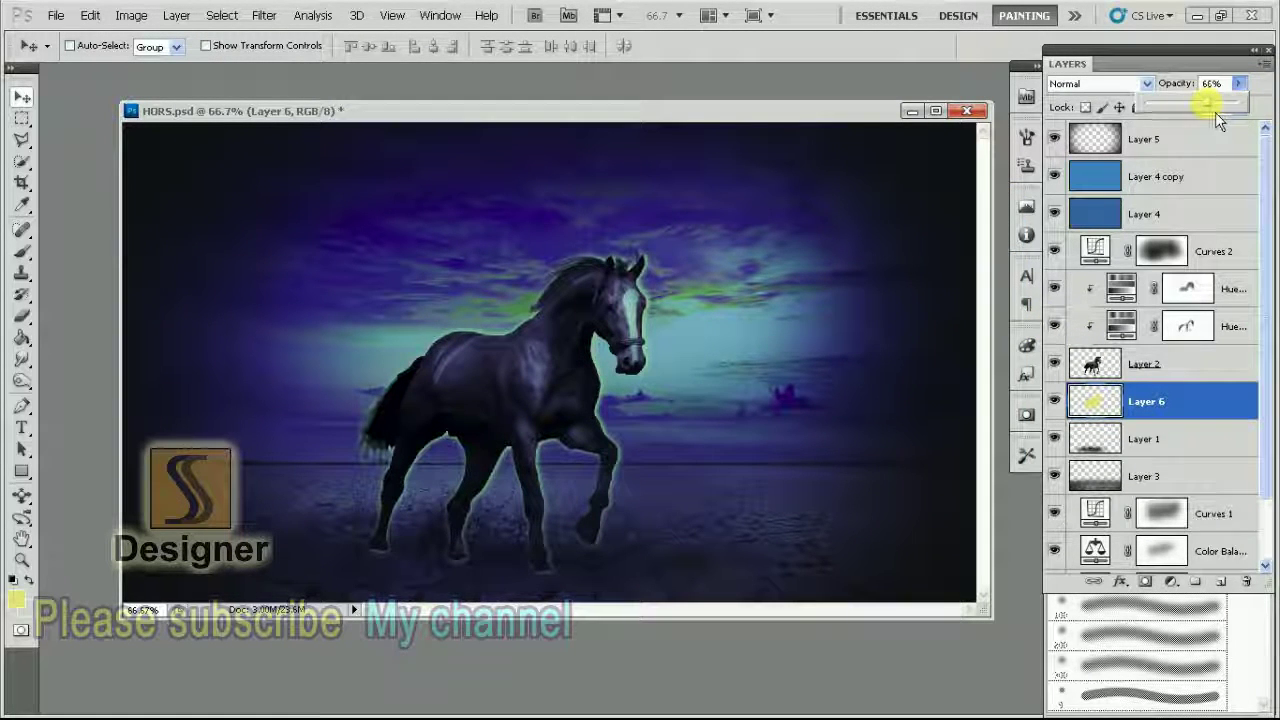
Lower Layer 6 to 64% opacity and erase the glow around the horse's feet
drag(1215, 112, 1209, 112)
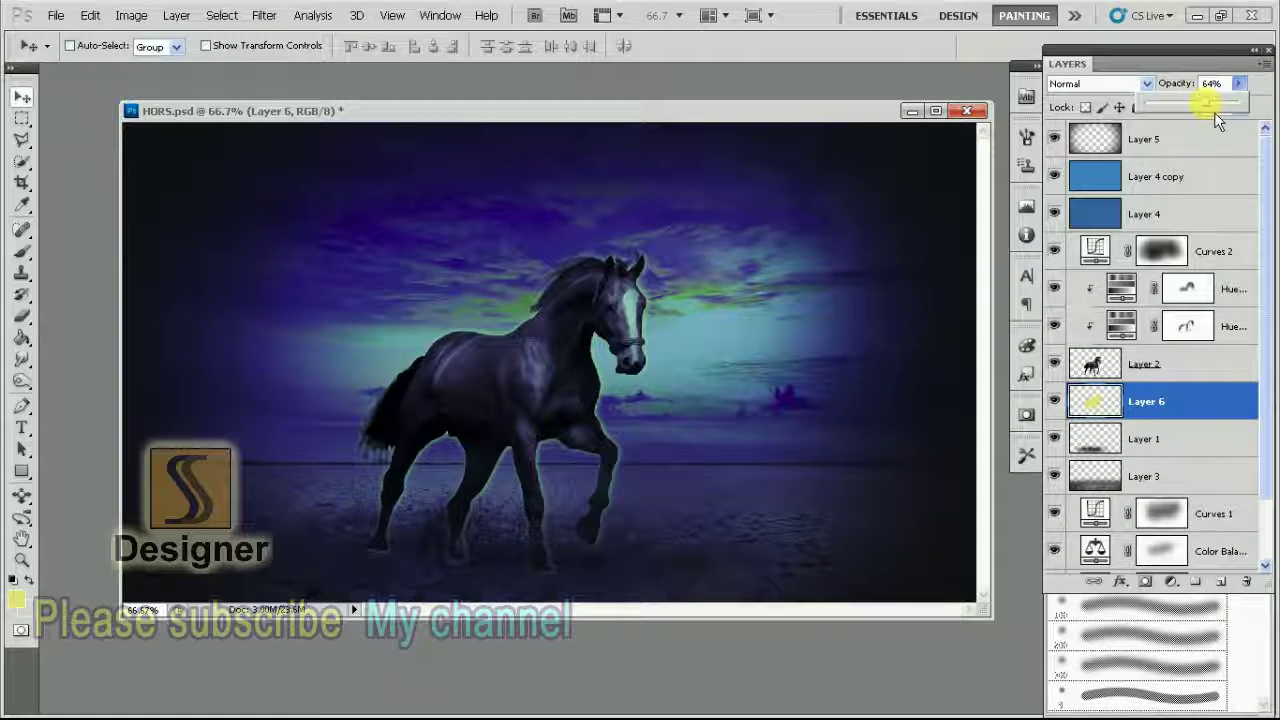
click(36, 323)
click(60, 311)
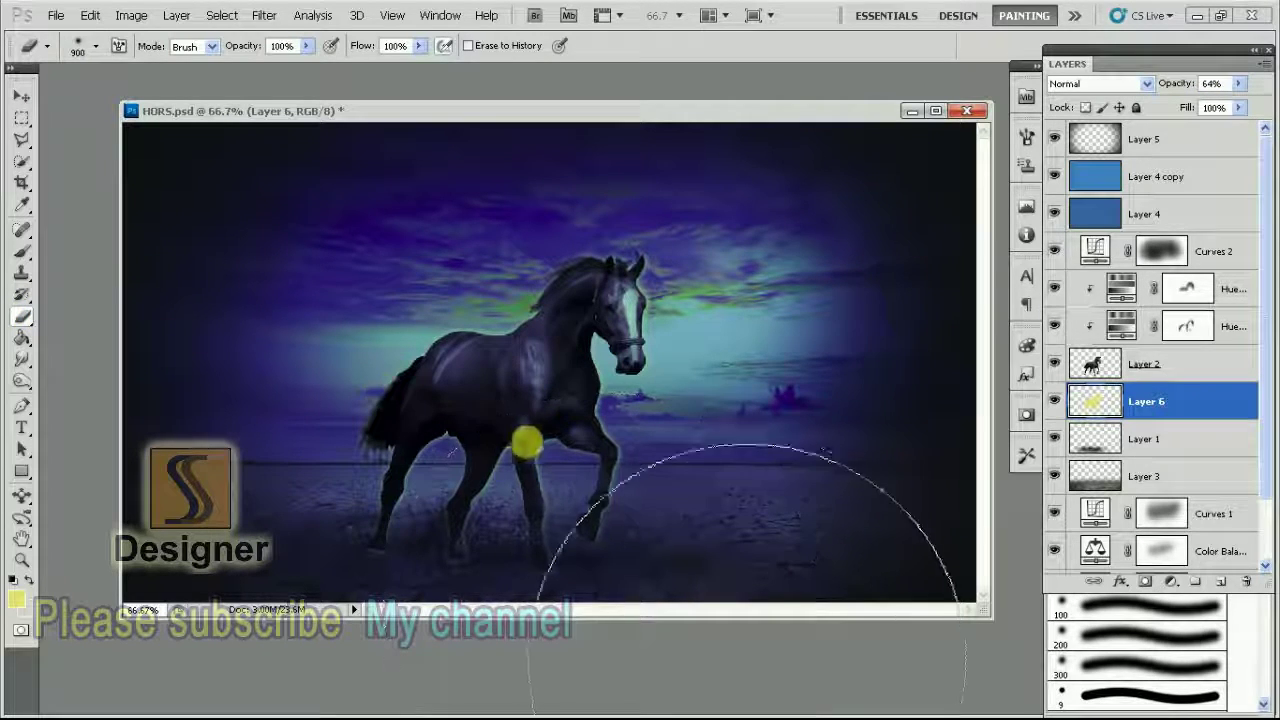
key(f)
key(bracketleft)
key(bracketleft)
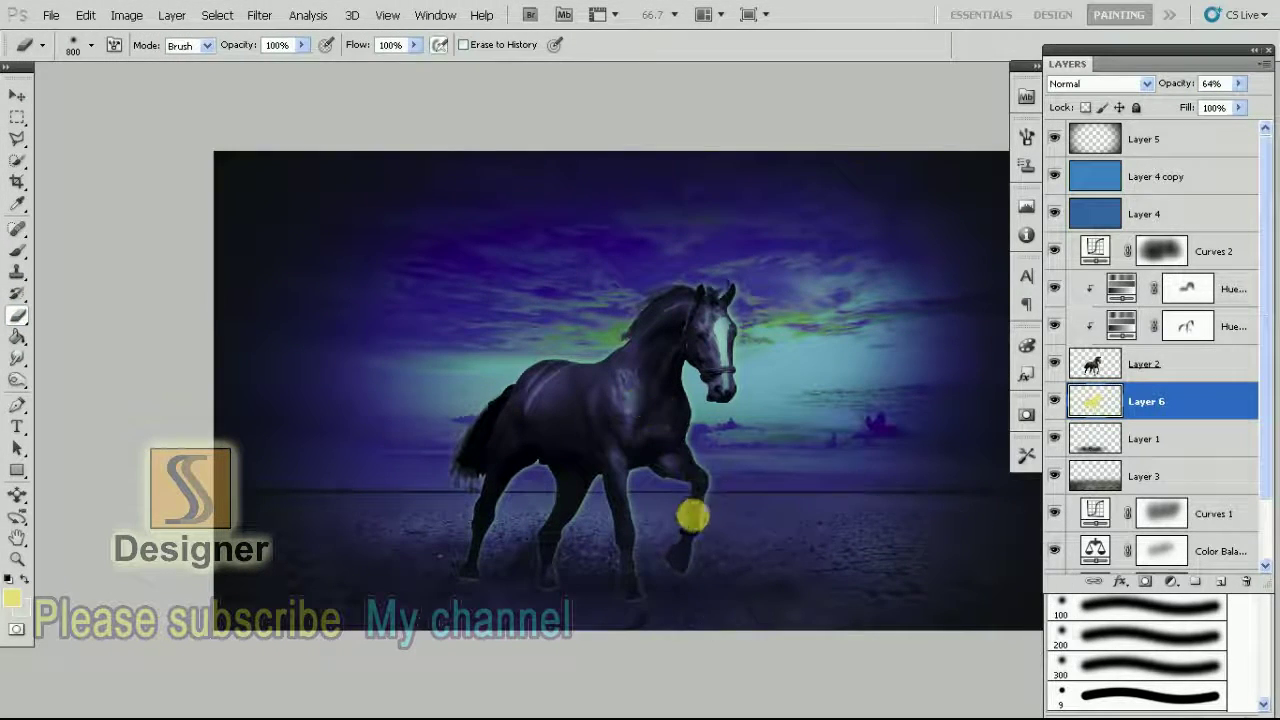
key(bracketleft)
key(bracketleft)
key(bracketleft)
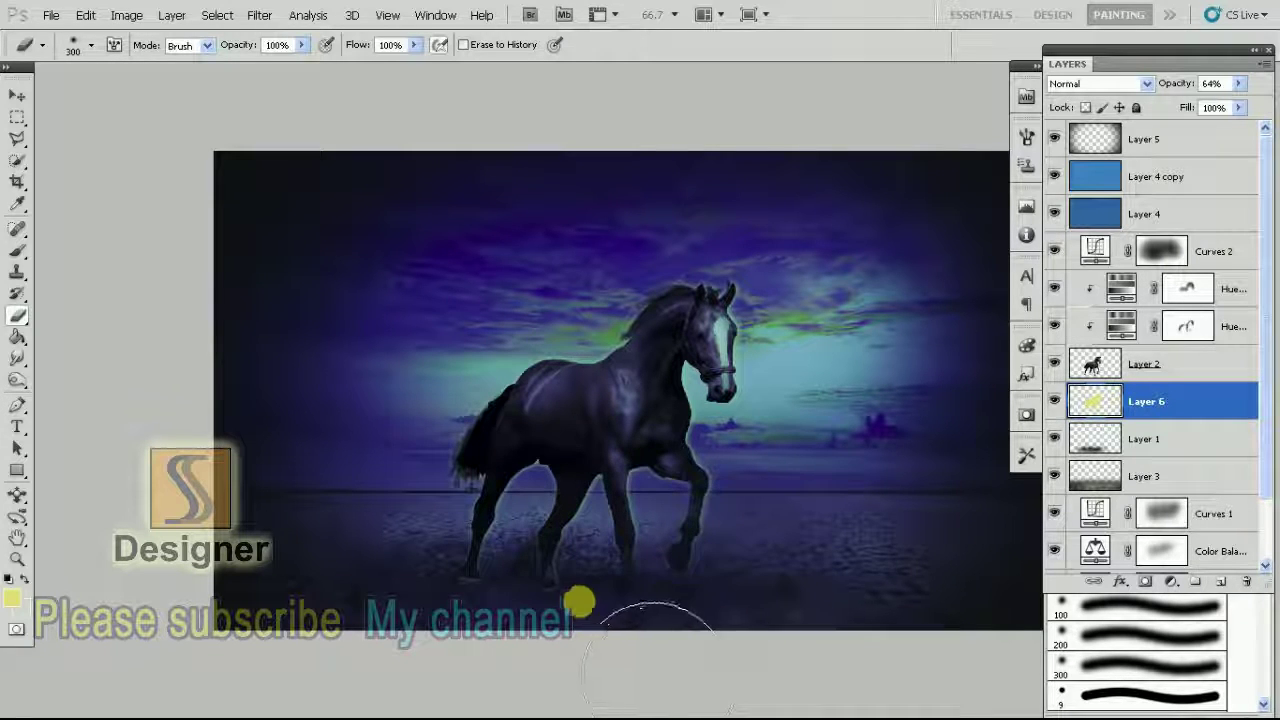
mouse_move(478, 604)
mouse_down()
mouse_move(634, 606)
mouse_move(620, 571)
mouse_move(560, 591)
mouse_move(825, 615)
mouse_up()
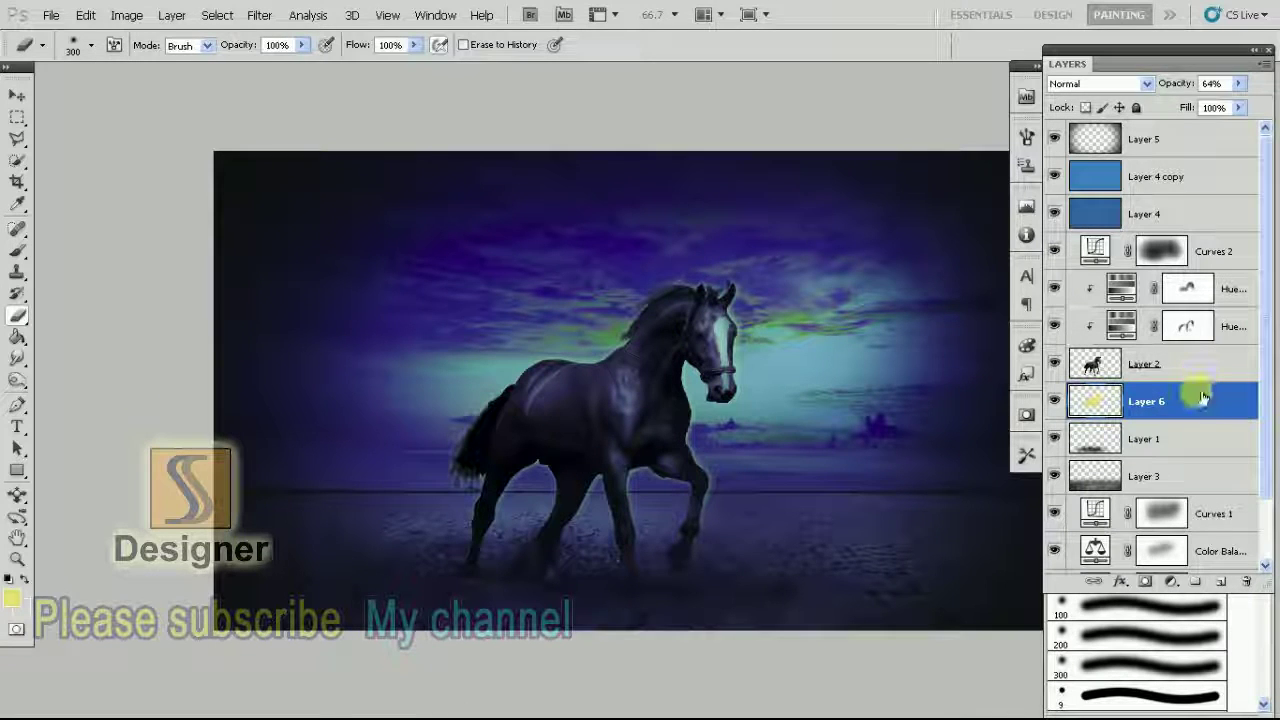
click(1160, 440)
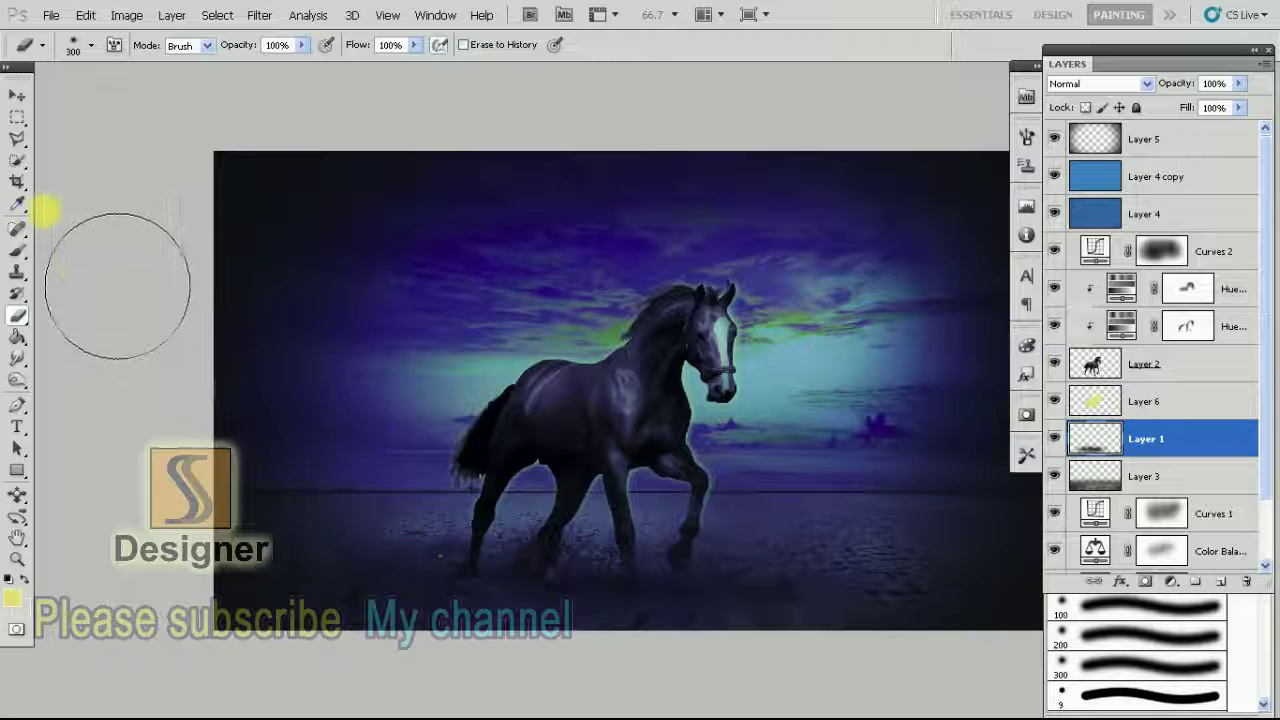
Add a new layer above Layer 1 and set the foreground colour to orange
click(1222, 584)
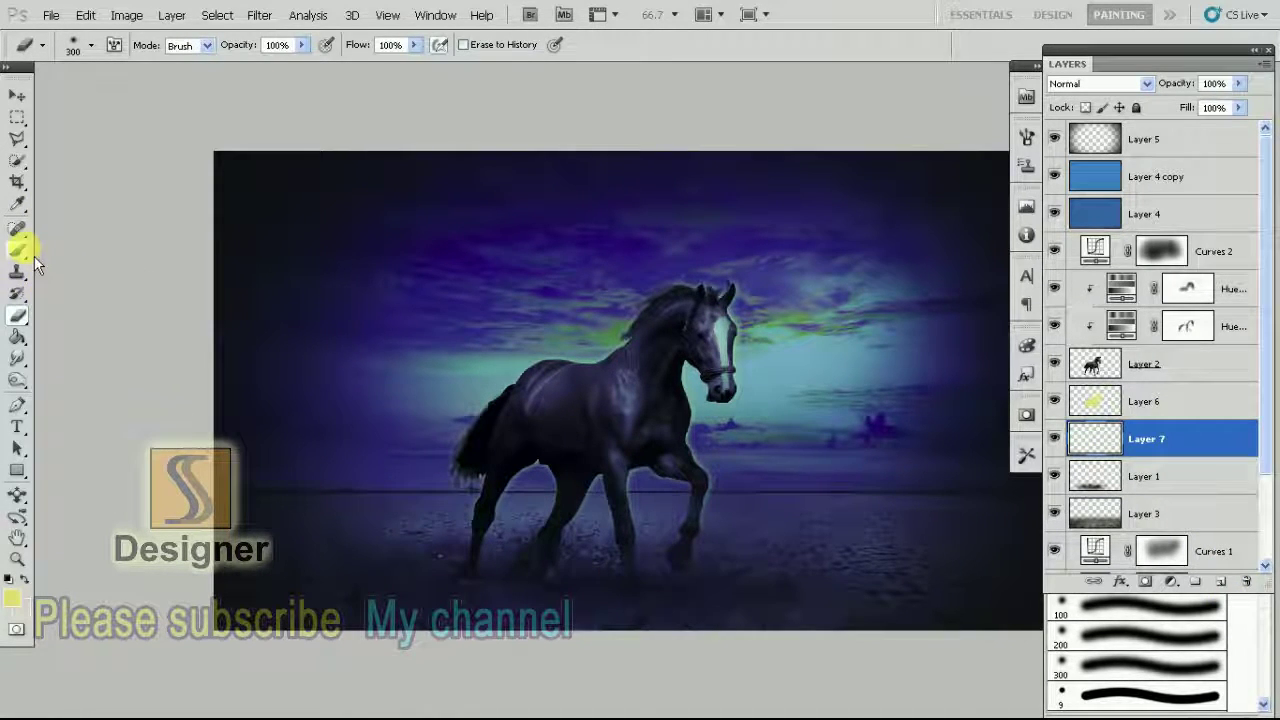
drag(17, 250, 80, 252)
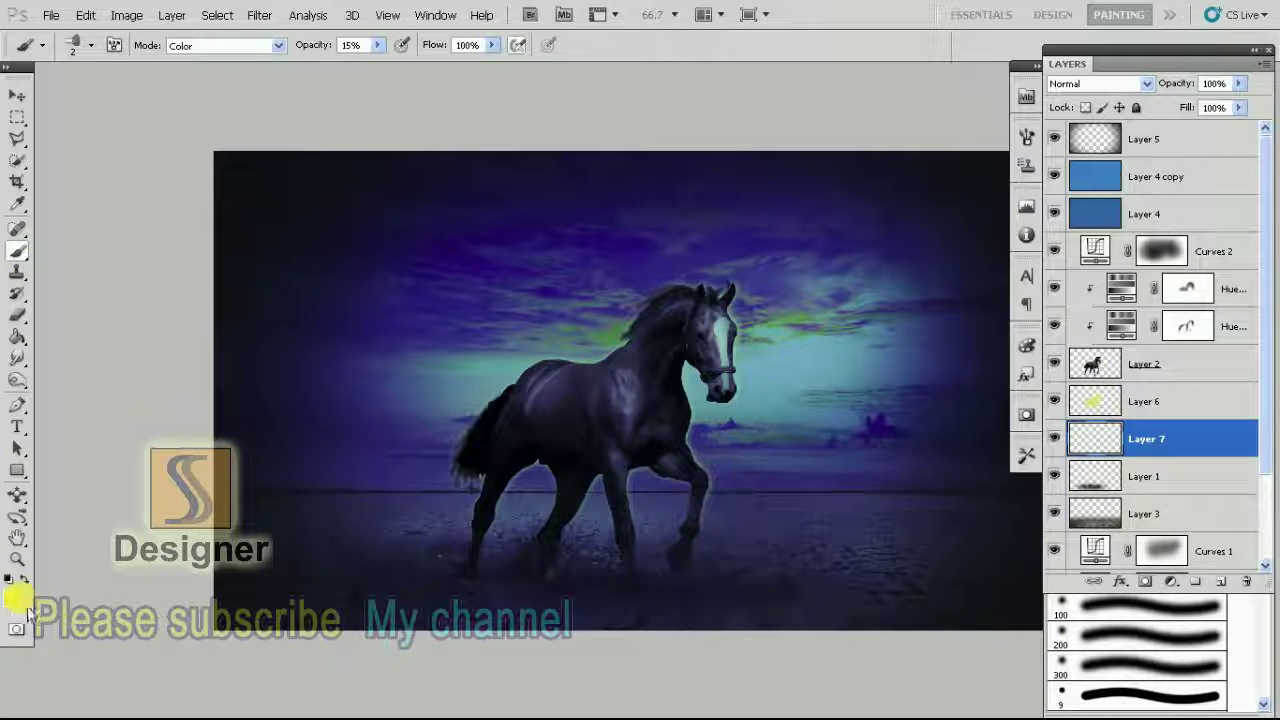
click(12, 598)
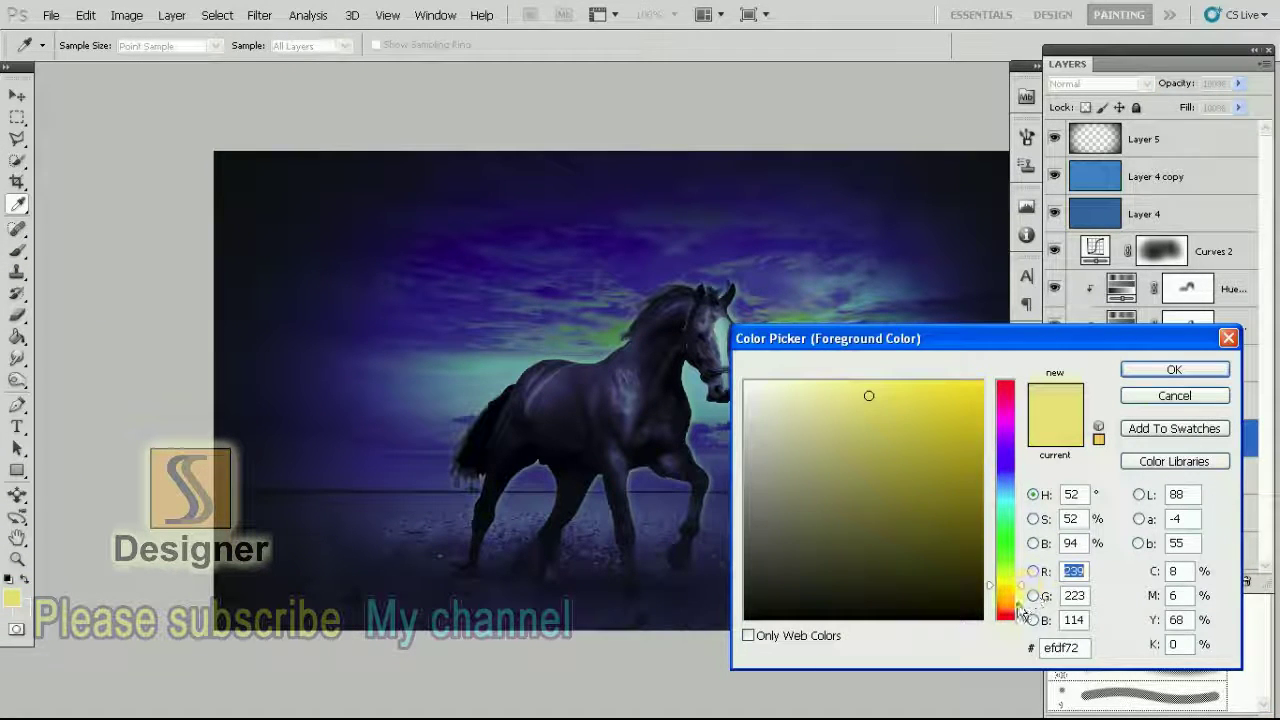
drag(1020, 586, 1020, 598)
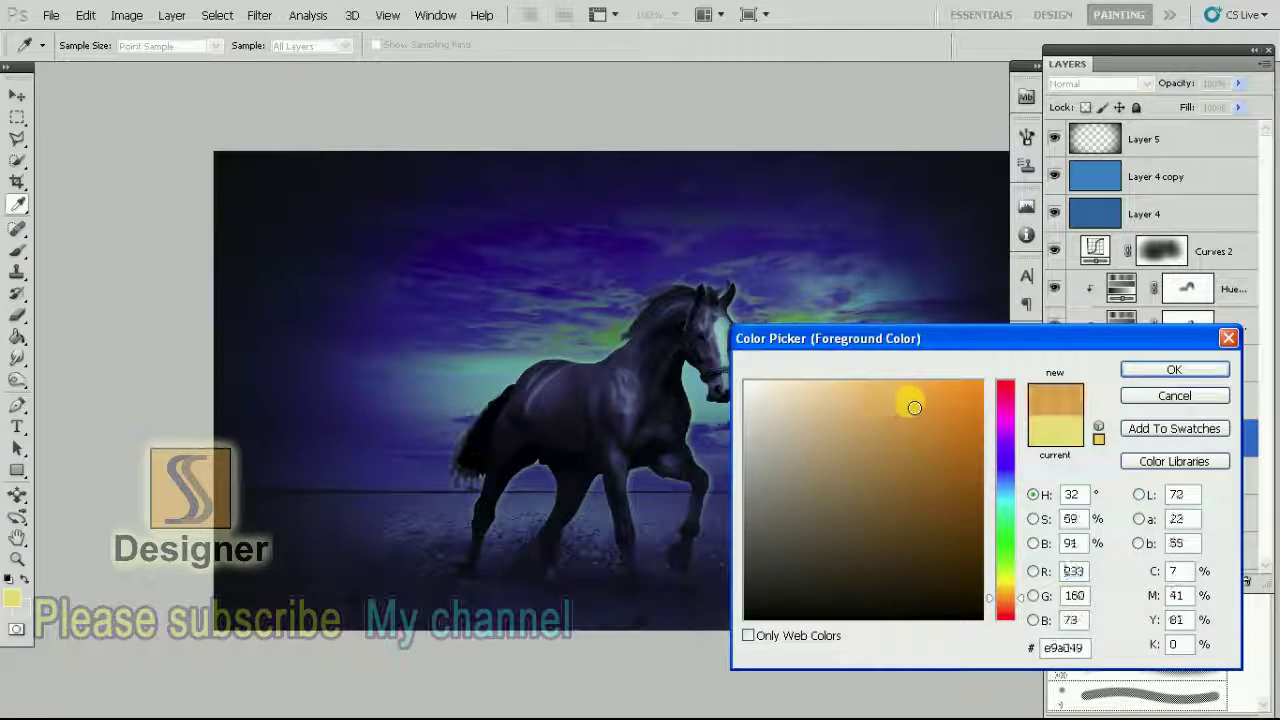
click(1170, 370)
key(b)
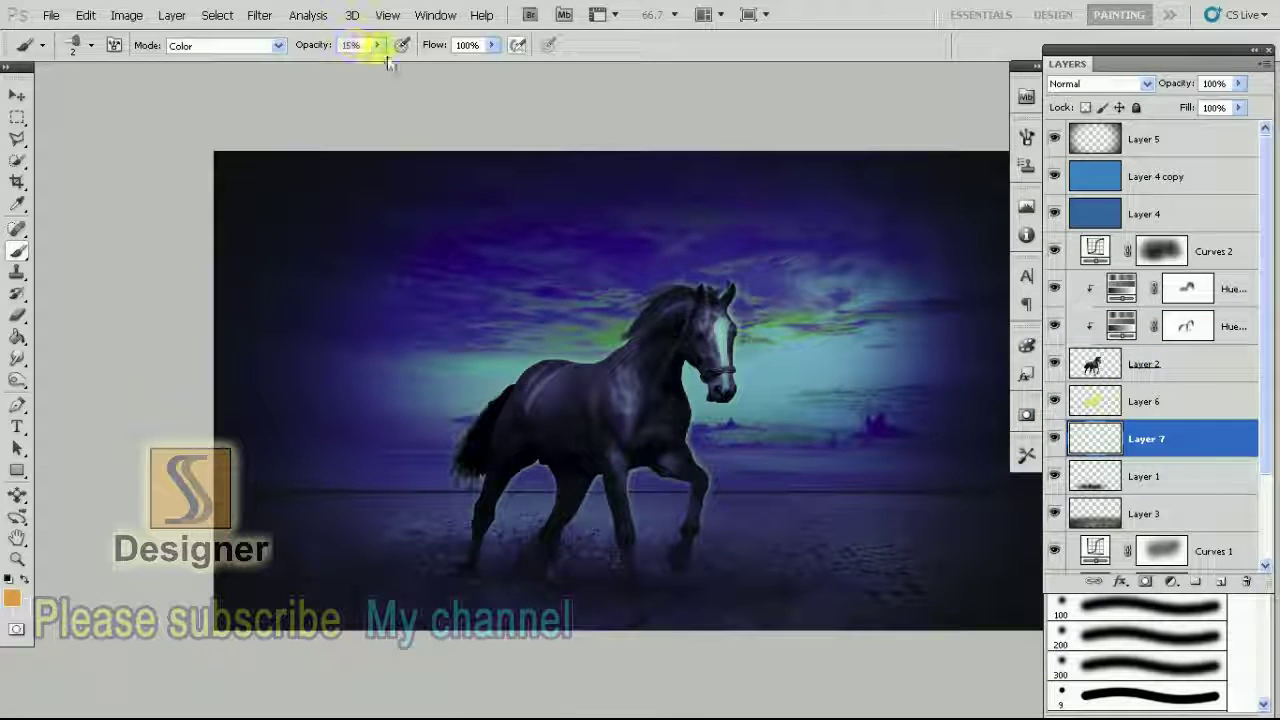
Set the brush to Normal mode at 100% opacity with a soft round tip sized 700
click(378, 46)
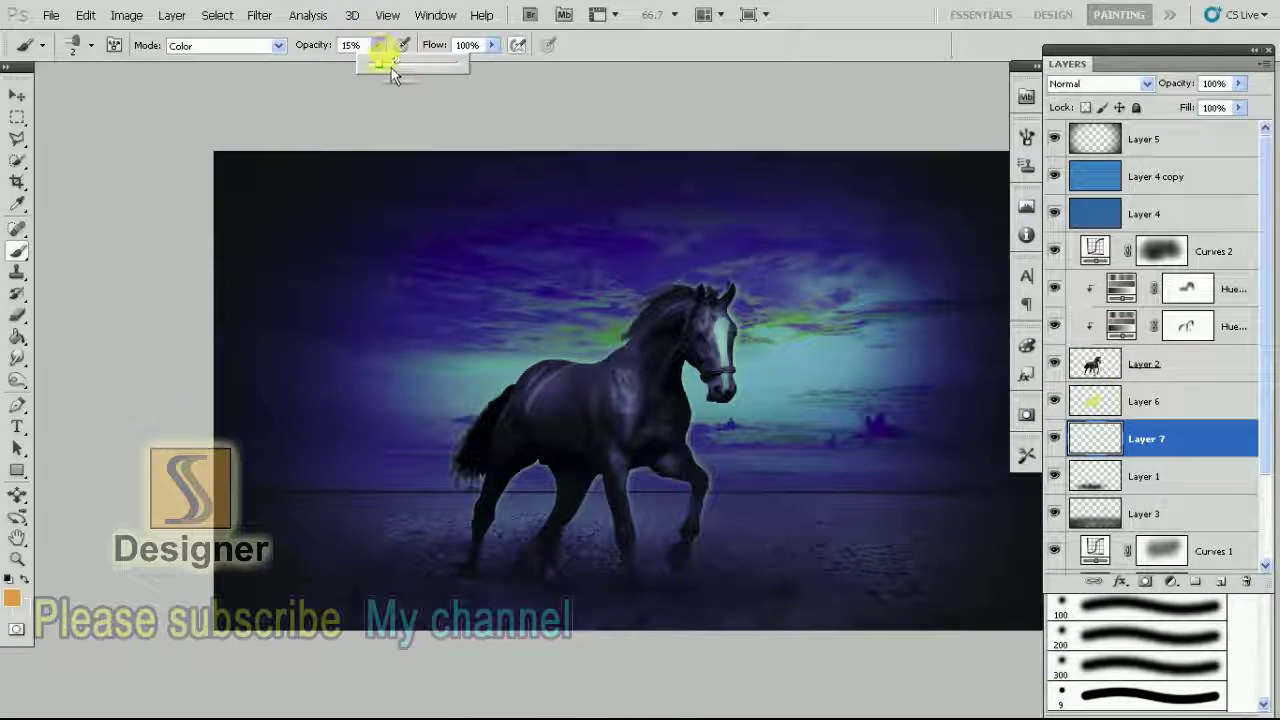
click(277, 45)
click(240, 57)
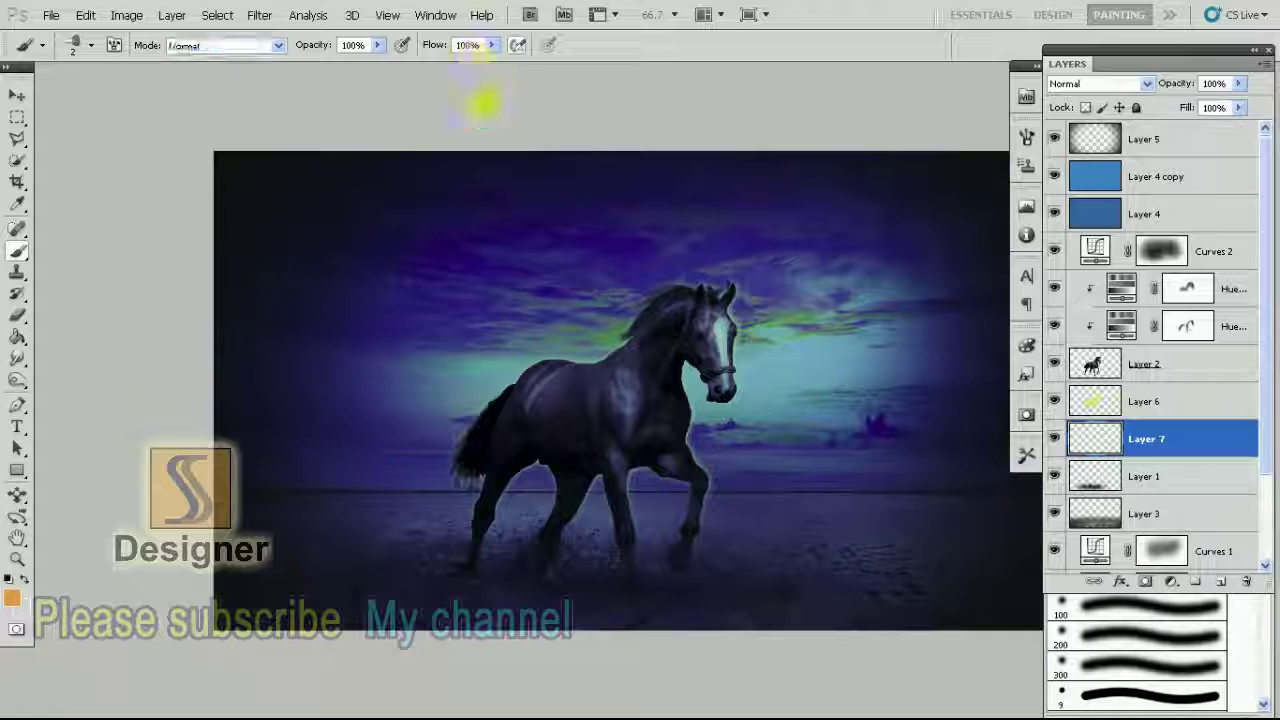
drag(600, 252, 625, 250)
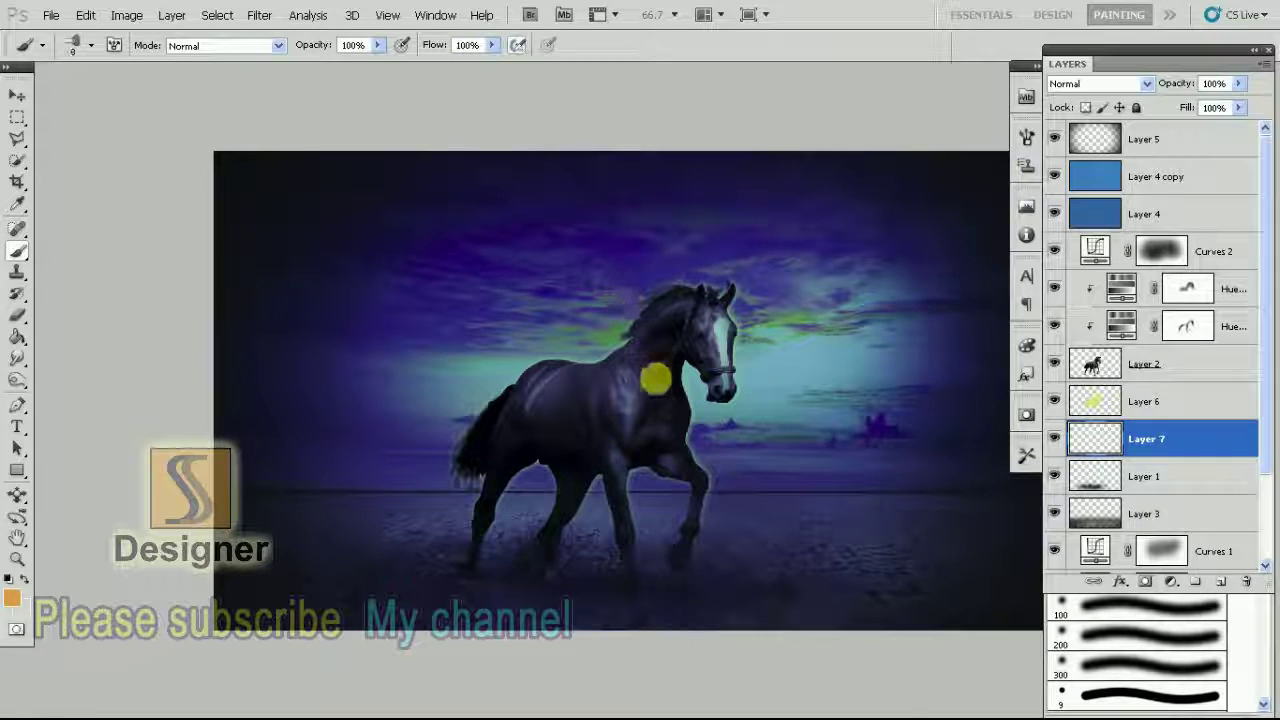
drag(645, 386, 646, 343)
right_click(662, 345)
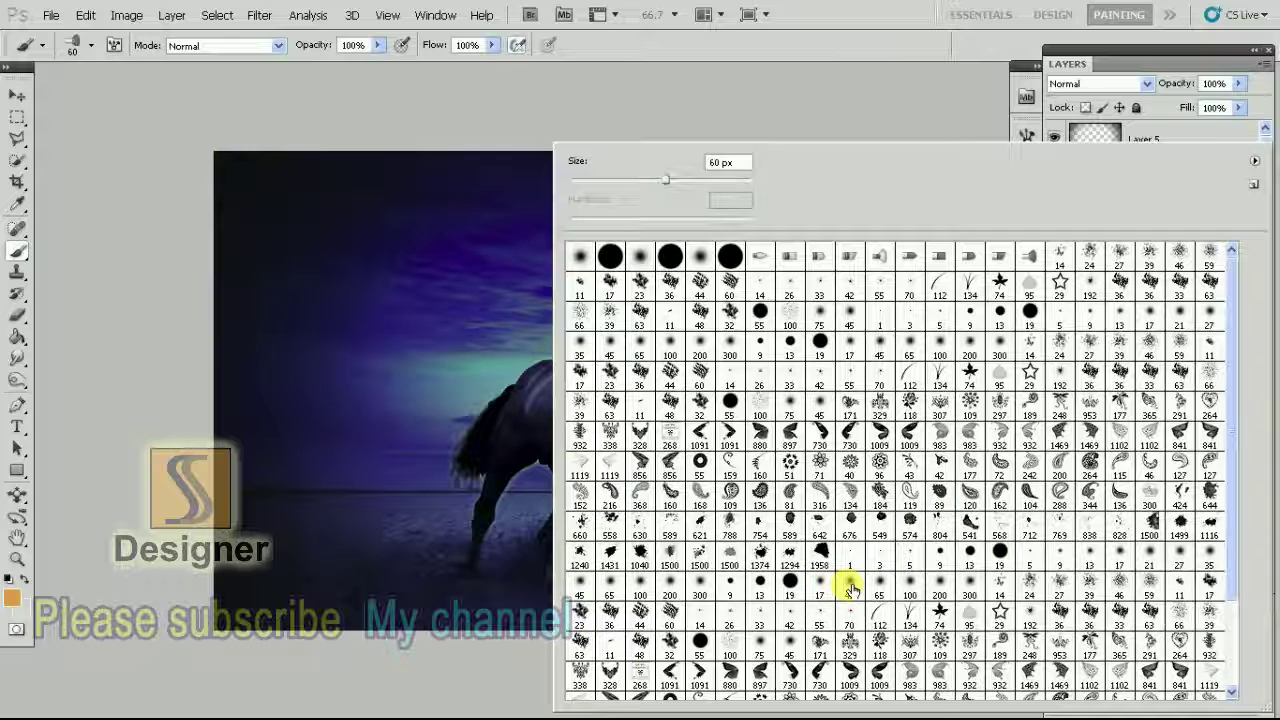
double_click(823, 523)
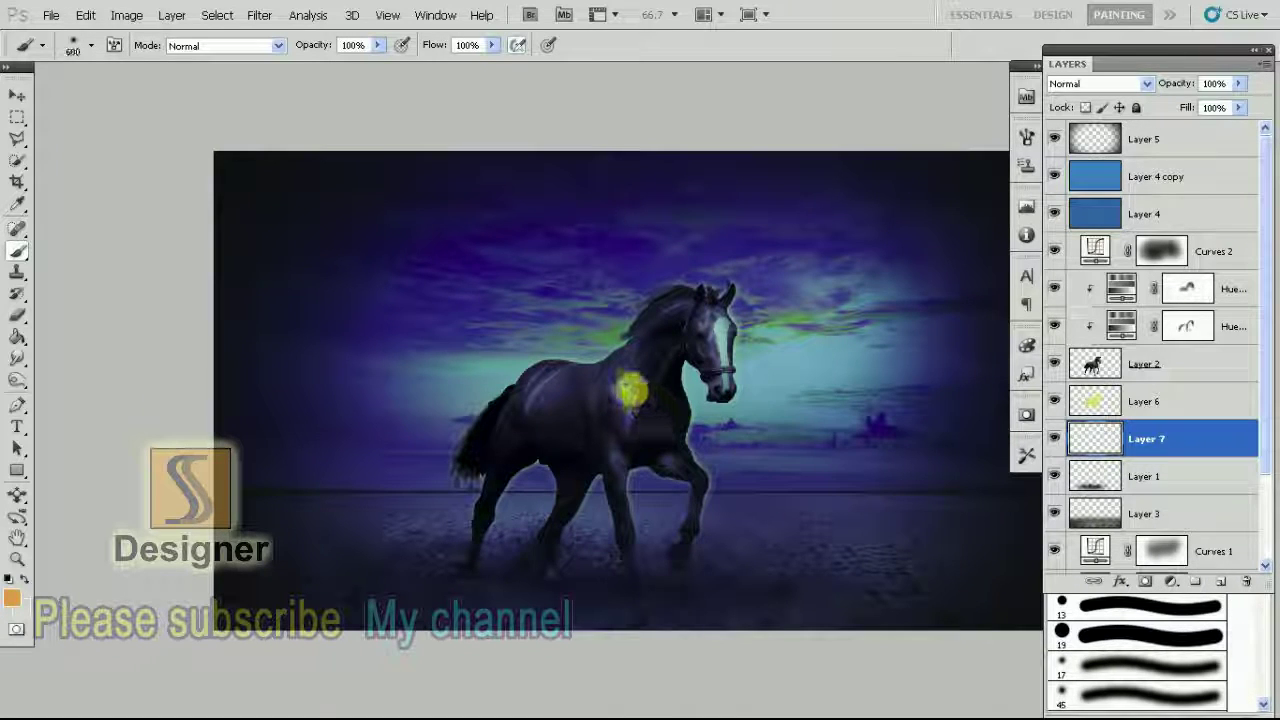
key(bracketright)
Paint a large soft glow over the horse, blend Layer 7 as Lighter Color, and duplicate it
click(625, 345)
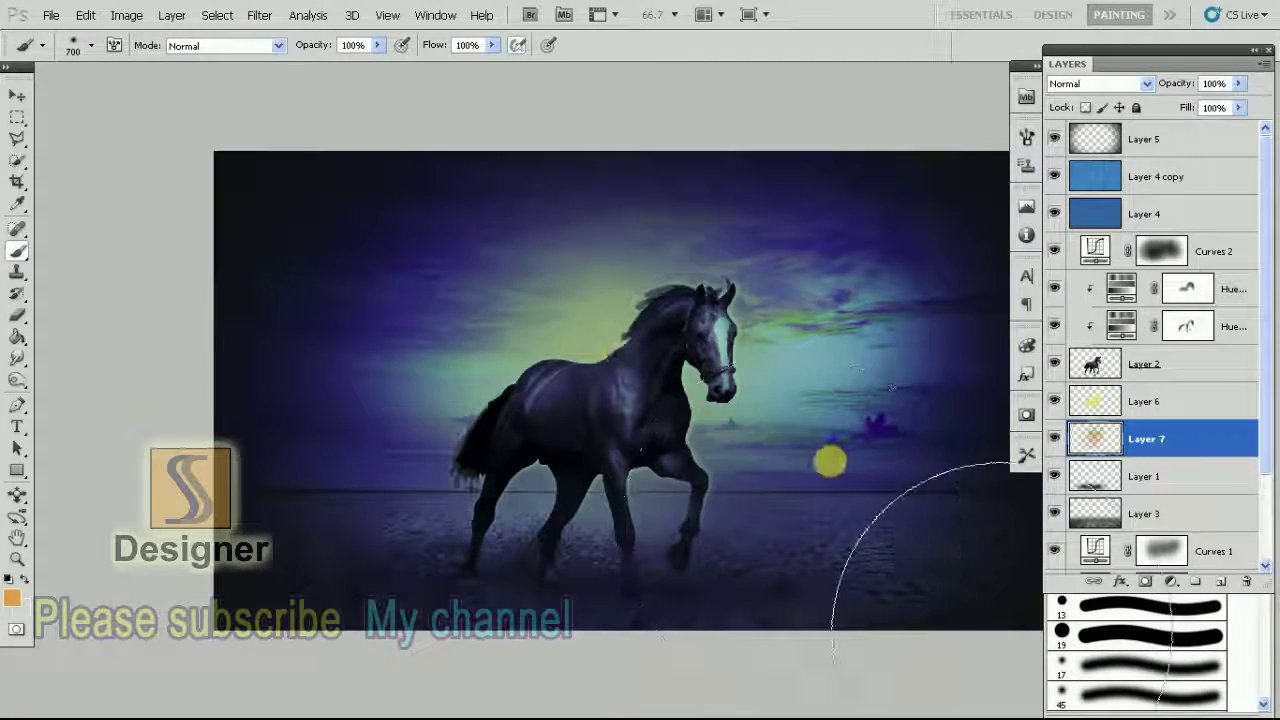
click(1100, 83)
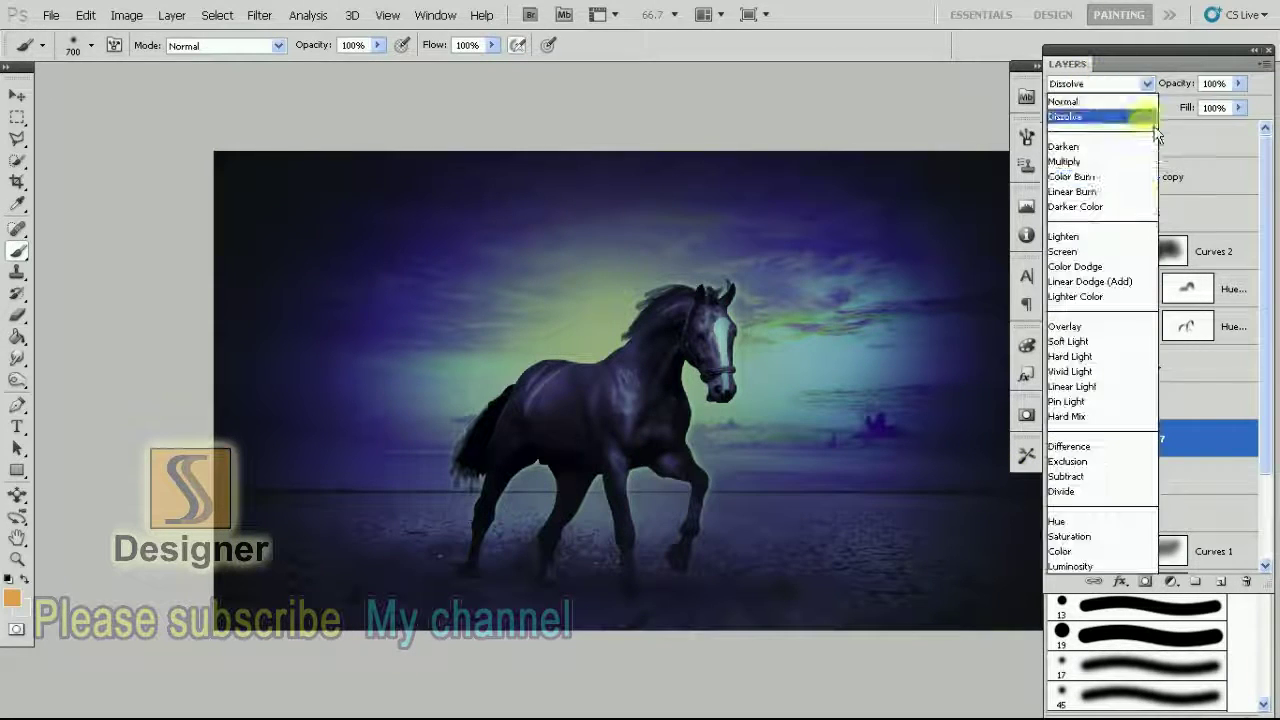
click(1115, 250)
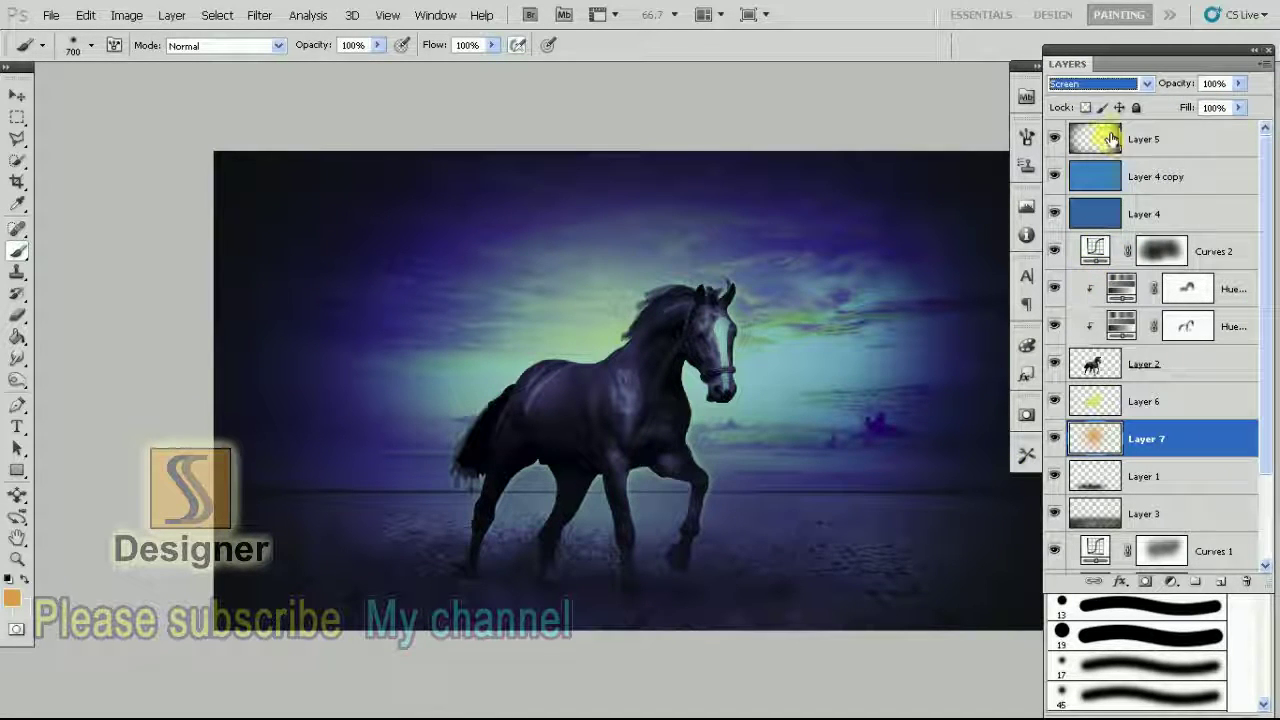
key(Down)
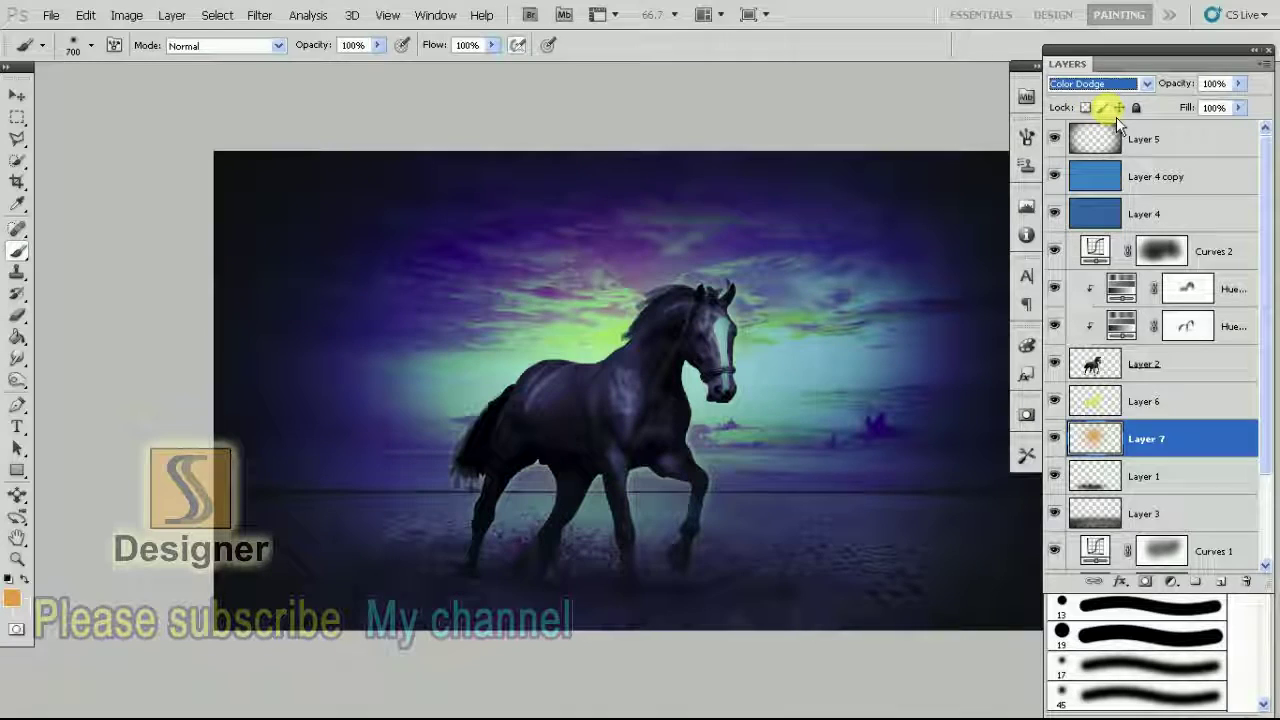
key(Down)
key(Down)
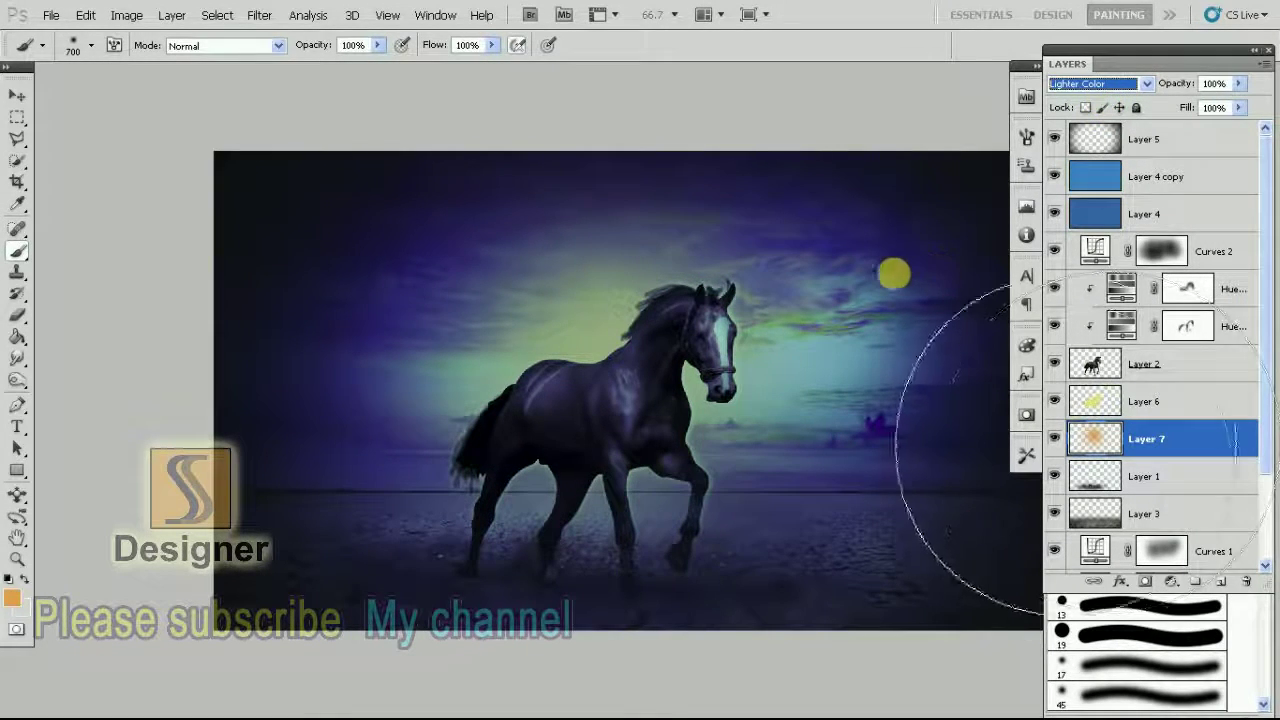
click(17, 94)
key(ctrl+j)
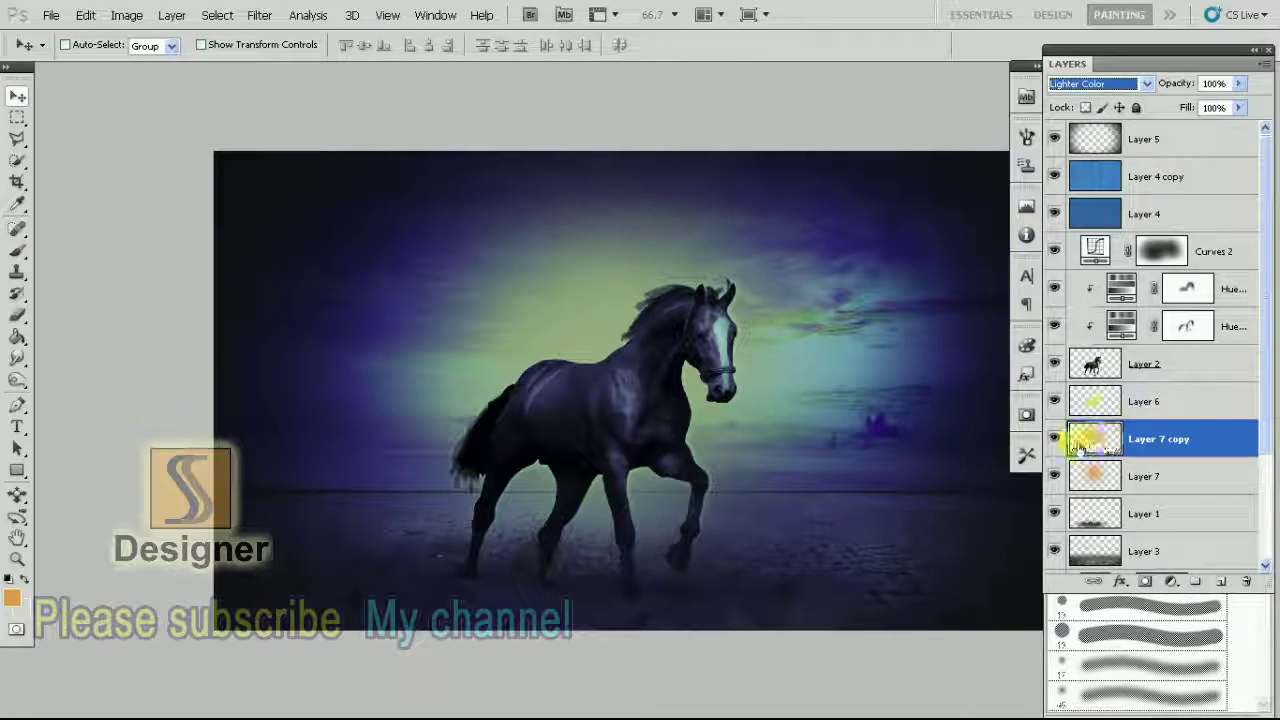
Move Layer 7 copy below Layer 7 and set its blend mode to Overlay
click(1090, 84)
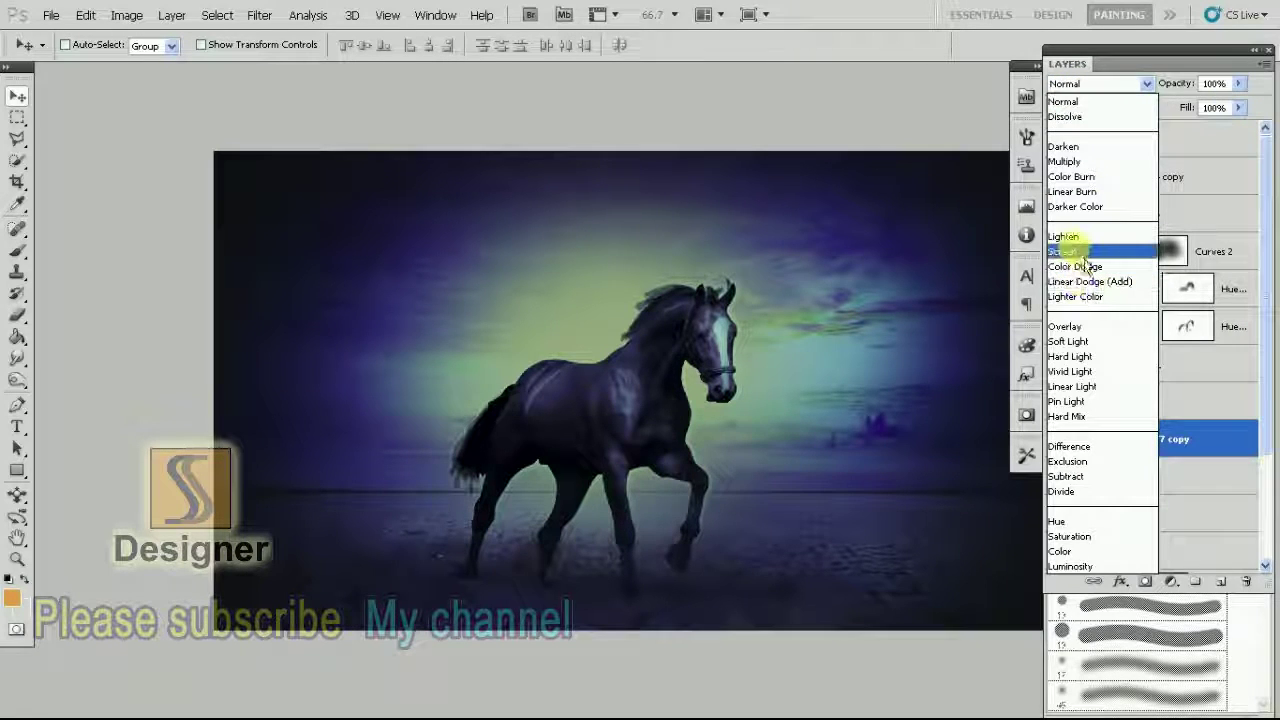
click(1084, 256)
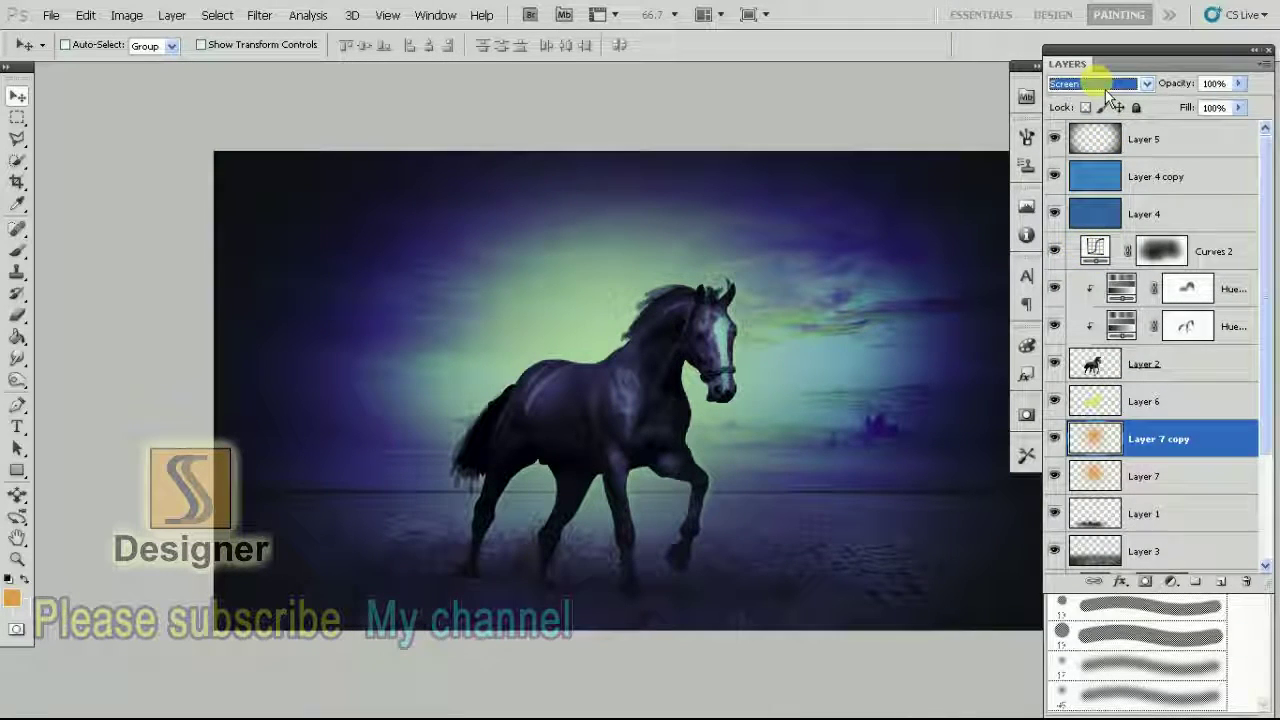
mouse_move(1235, 410)
mouse_down()
mouse_move(1180, 460)
mouse_move(1172, 437)
mouse_up()
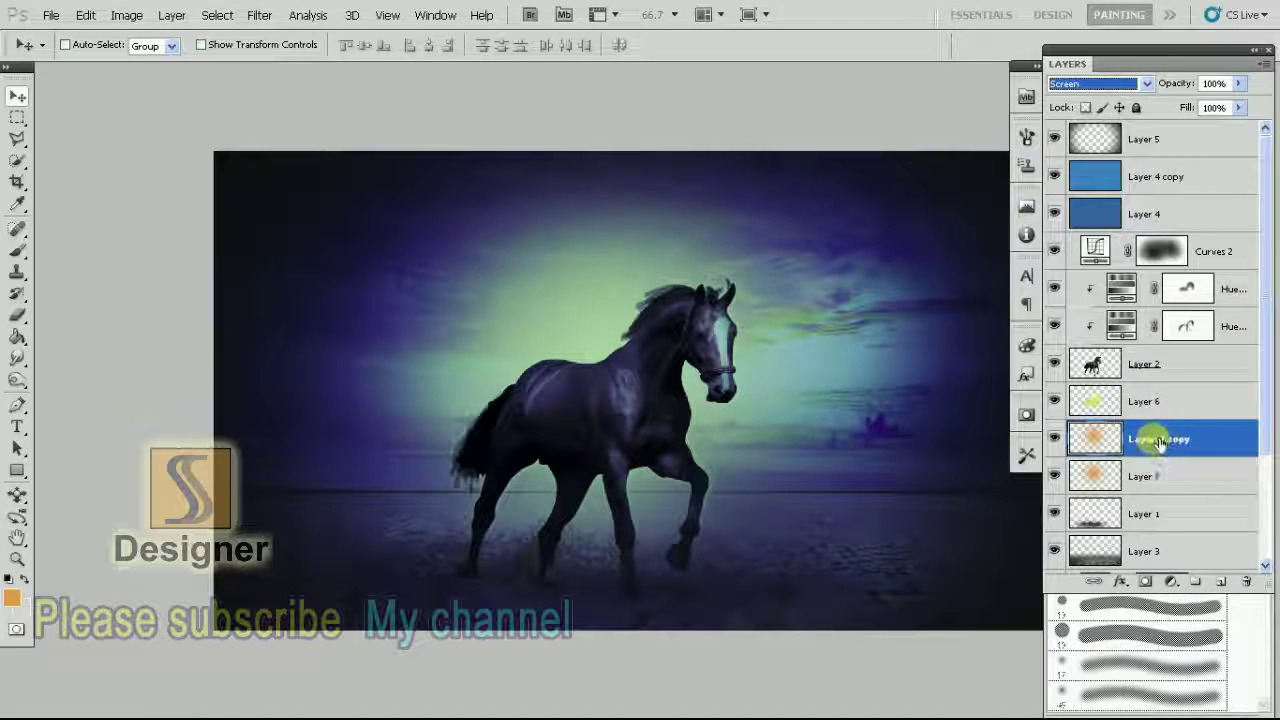
click(1100, 84)
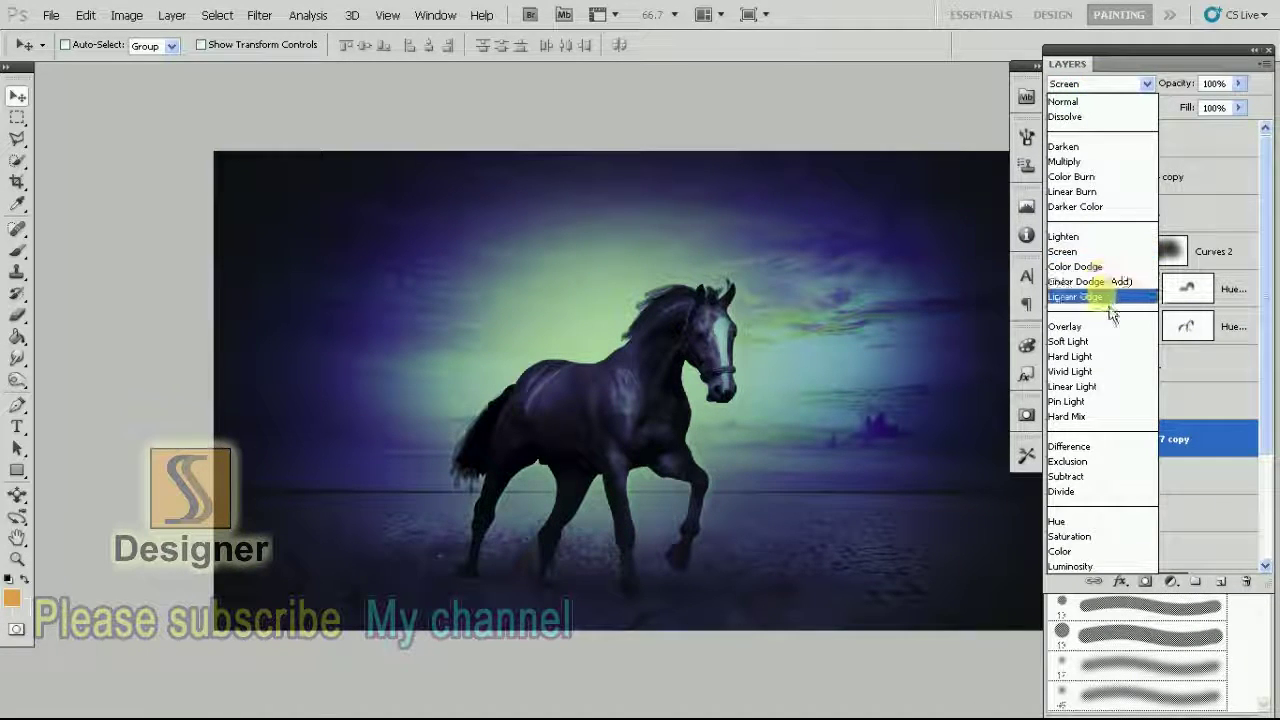
click(1075, 266)
click(1097, 84)
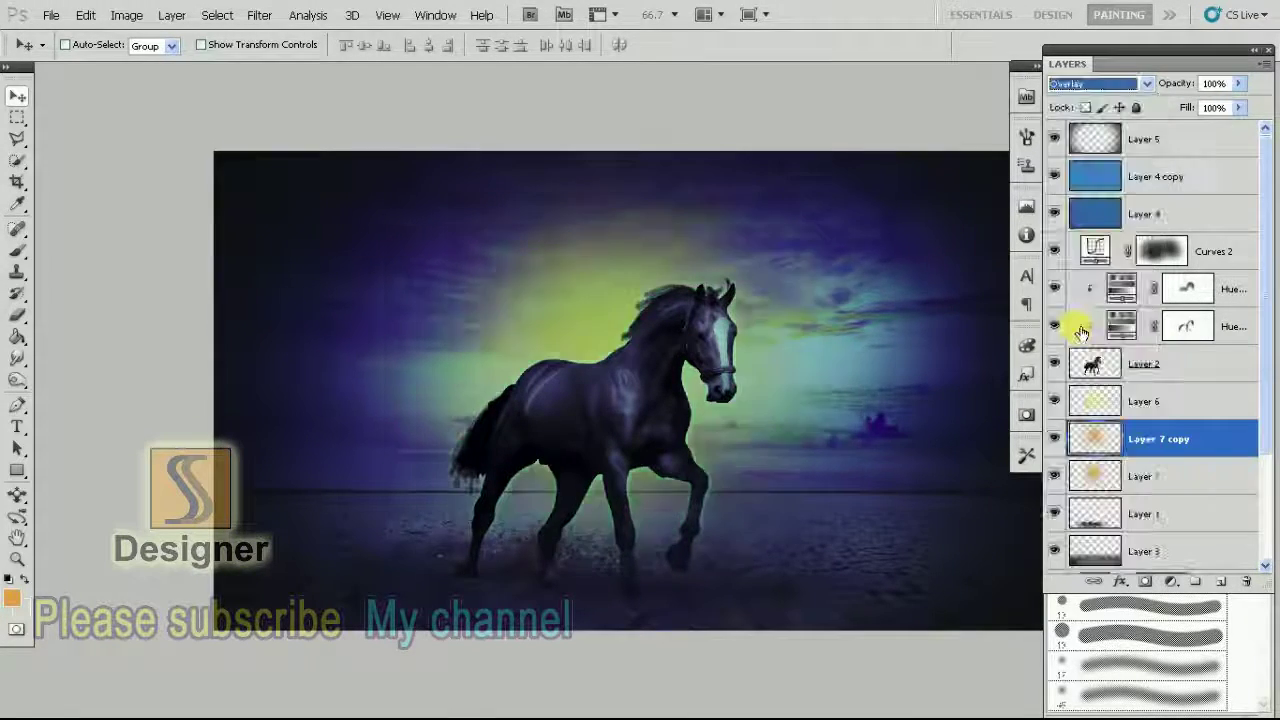
click(1066, 326)
click(812, 170)
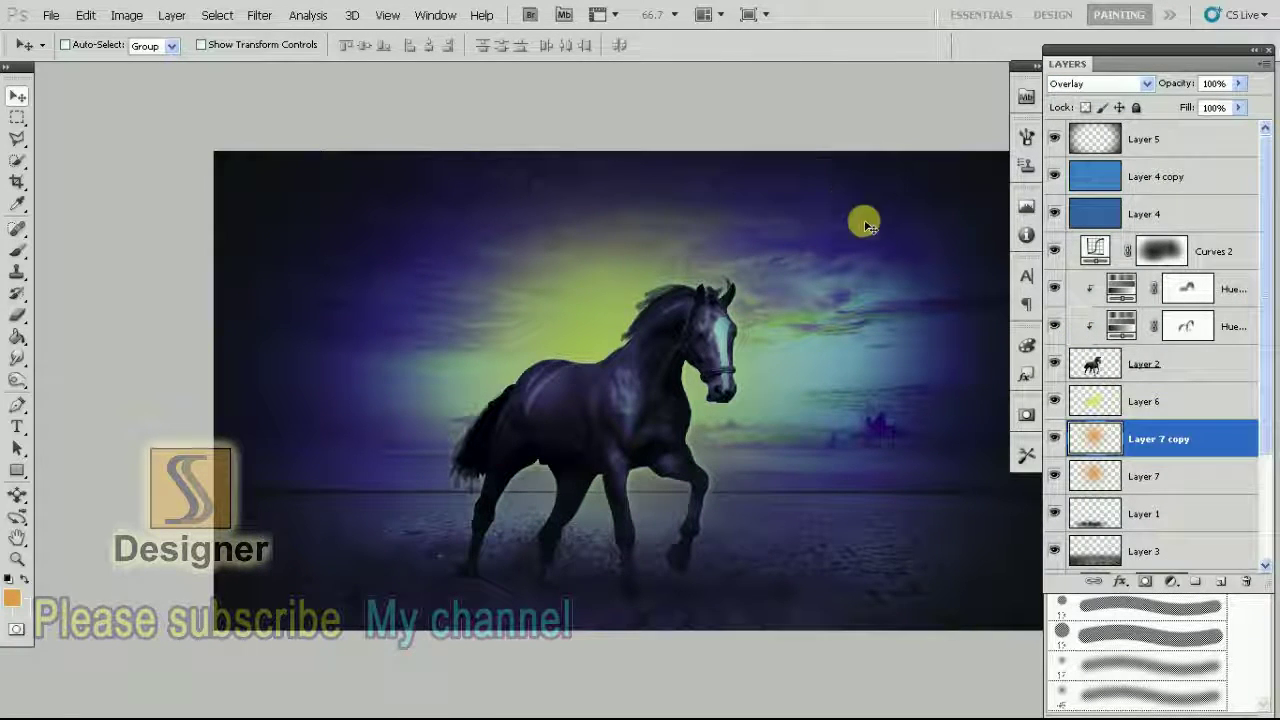
Duplicate the glow to the top of the stack, scale it to about 112%, and add a new layer
key(ctrl+j)
key(ctrl+shift+bracketright)
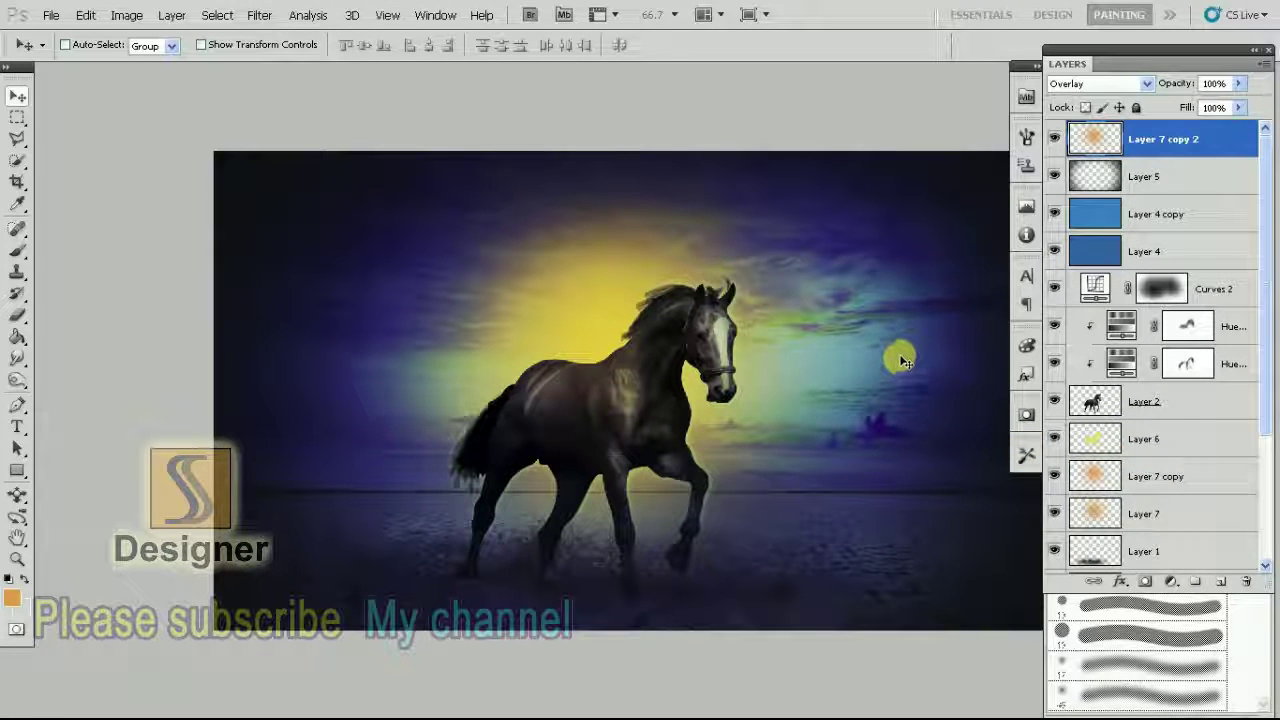
scroll(840, 325, up, 1)
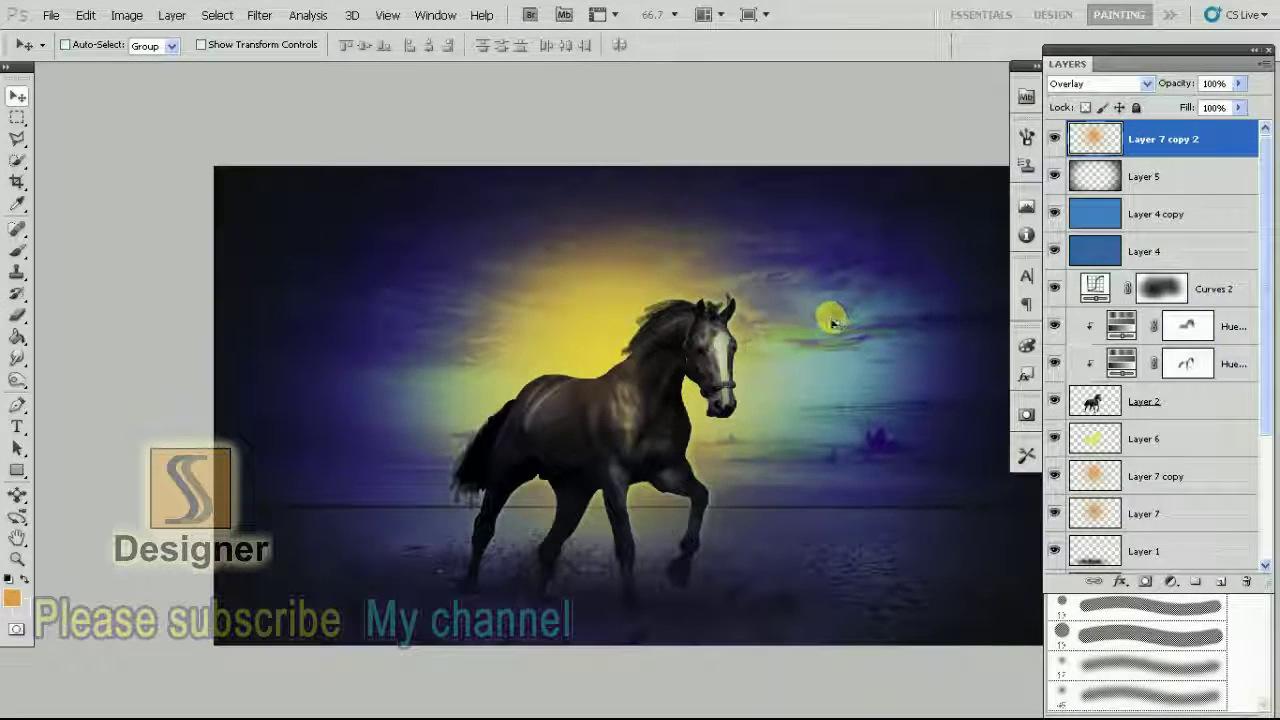
key(ctrl+t)
drag(266, 166, 227, 148)
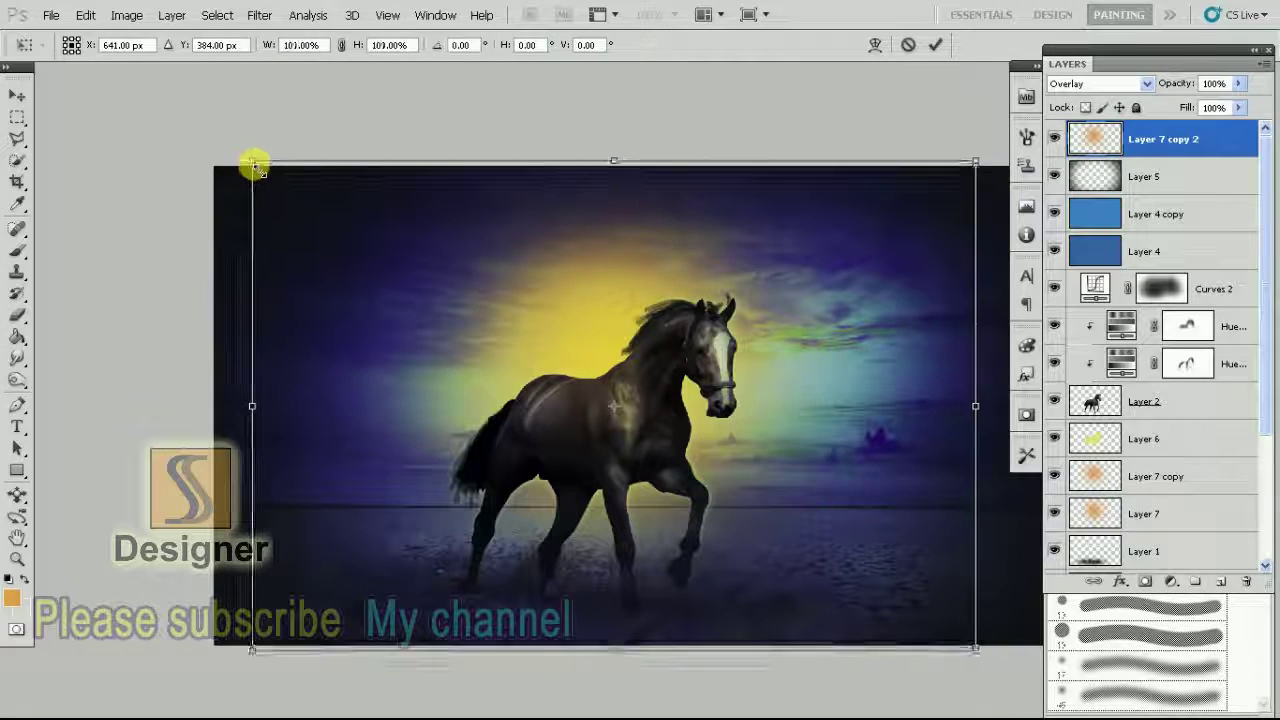
drag(1005, 141, 1012, 136)
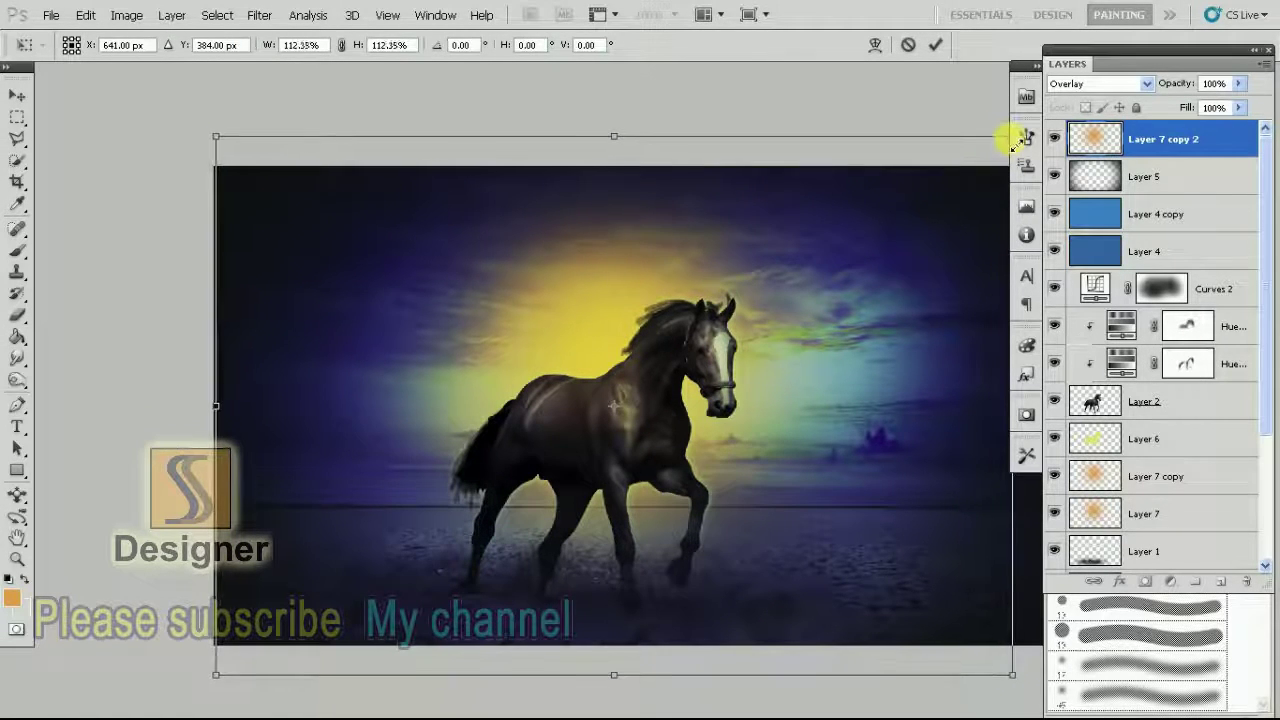
click(935, 44)
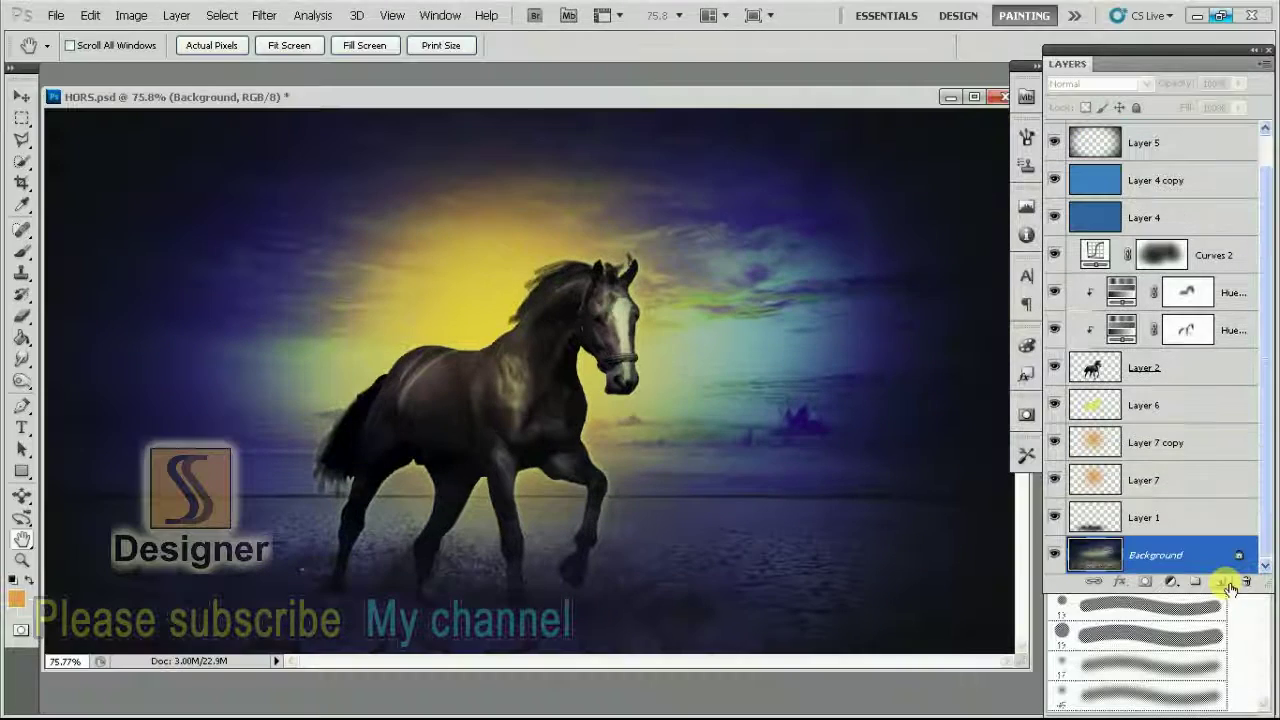
click(1222, 582)
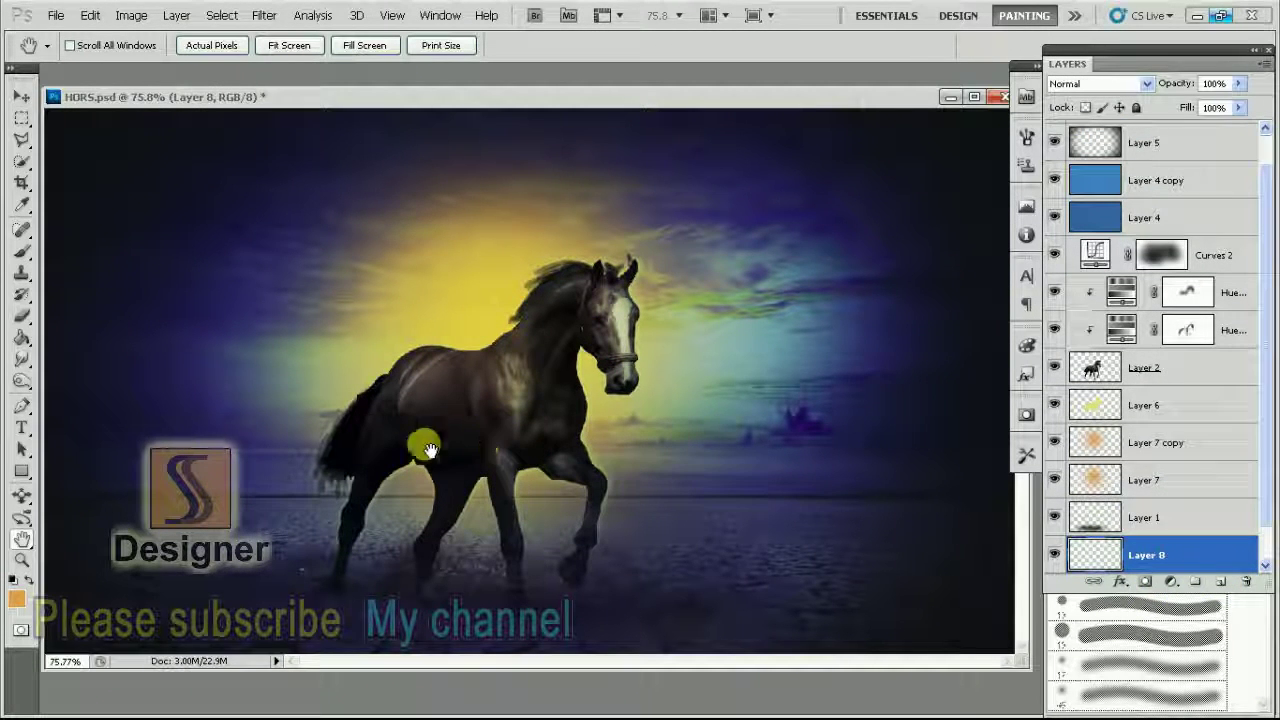
Switch to the Brush tool with the textured 32 px brush tip
right_click(28, 256)
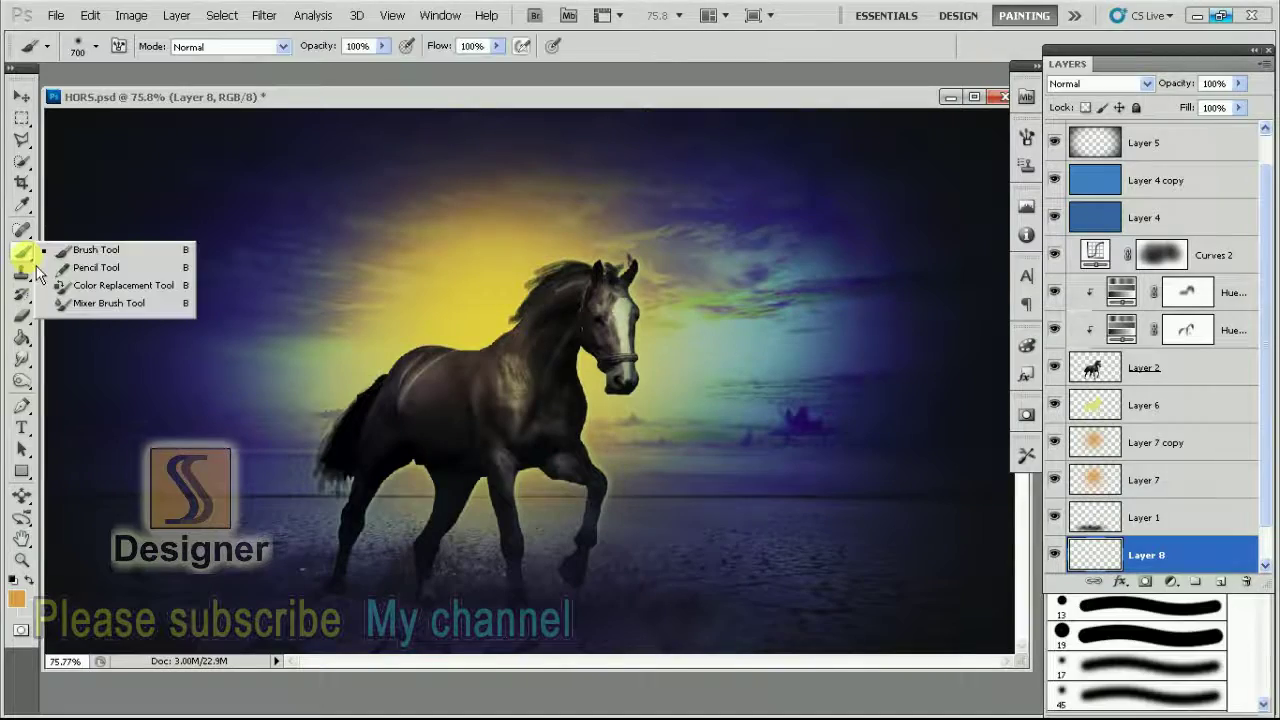
click(74, 249)
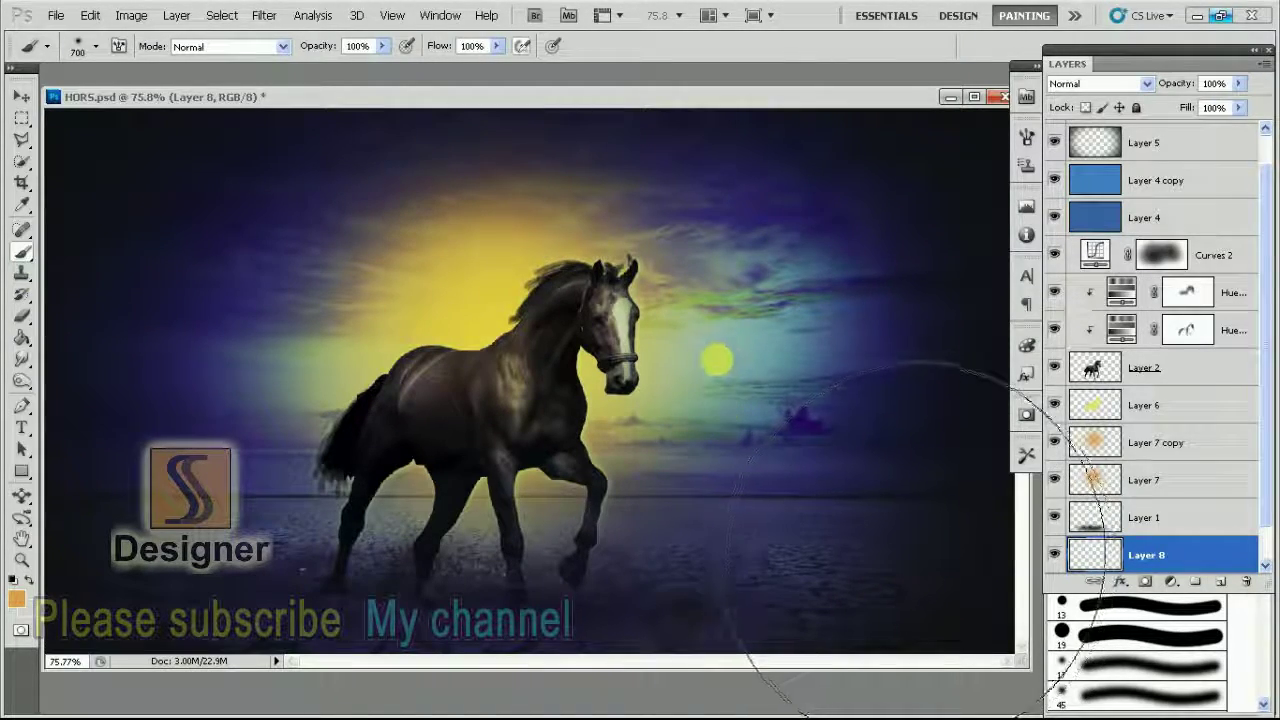
right_click(490, 312)
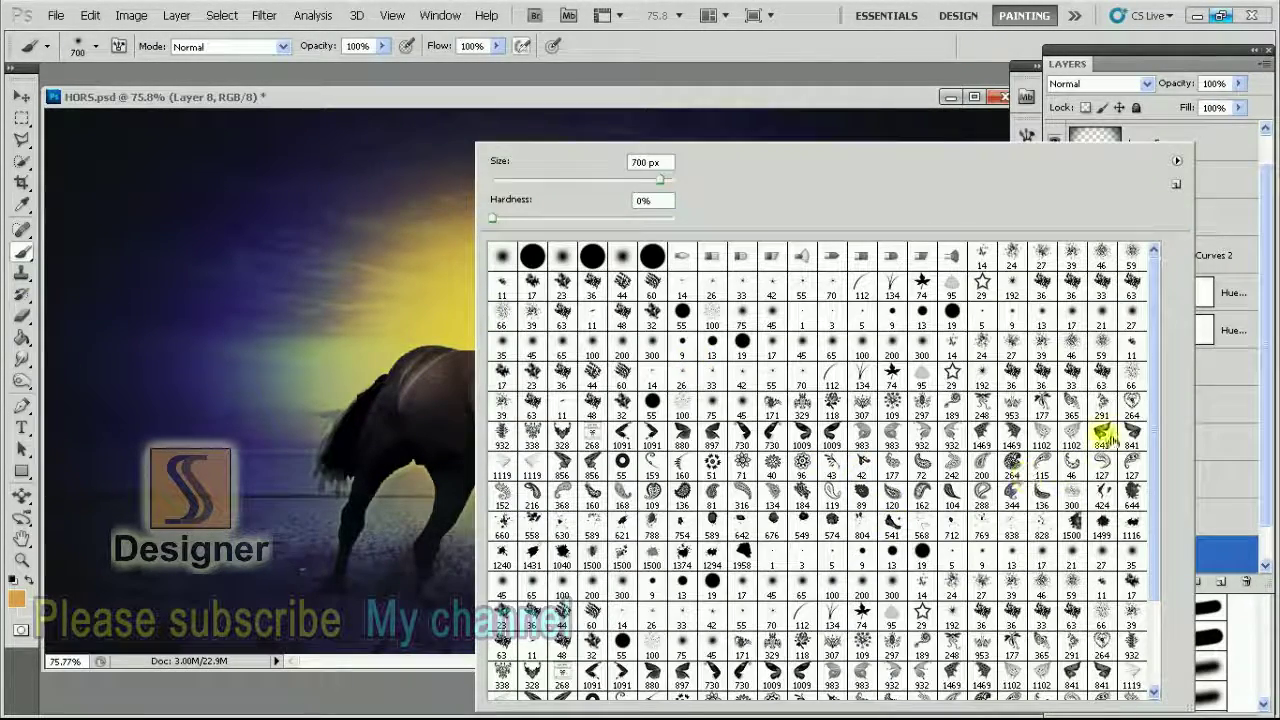
scroll(1166, 508, down, 3)
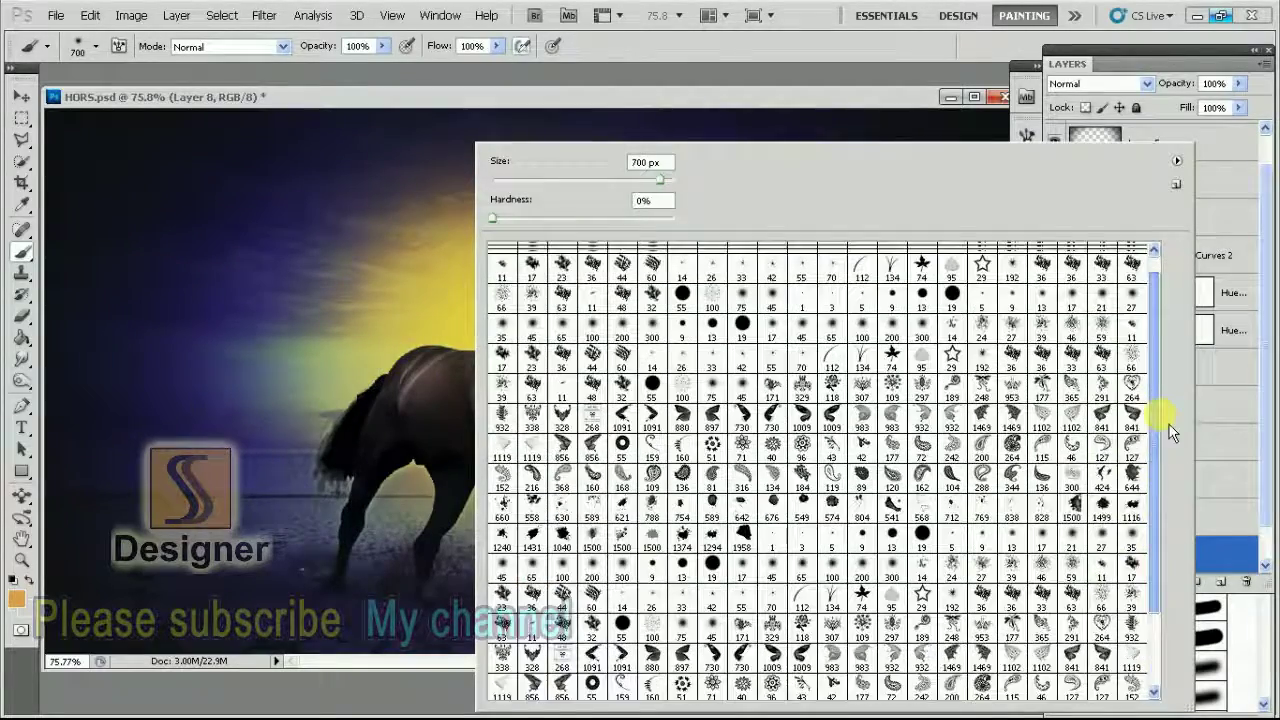
scroll(1172, 368, up, 3)
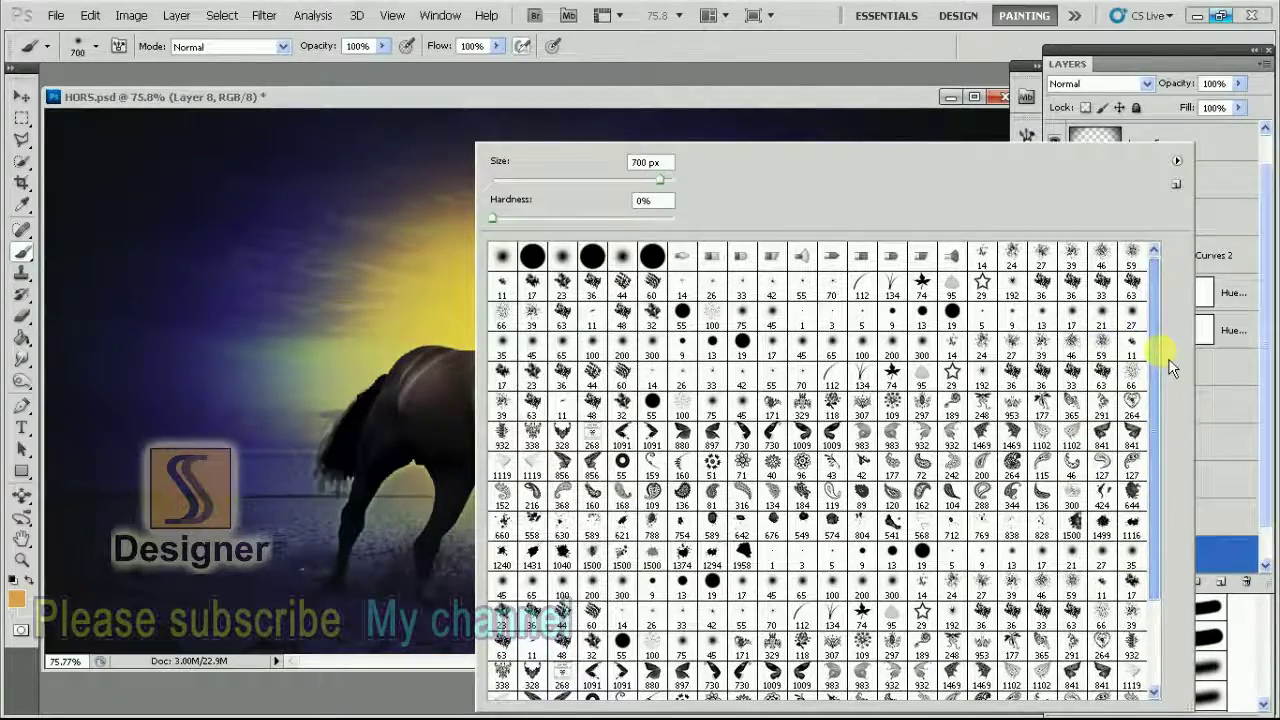
click(625, 402)
key(Return)
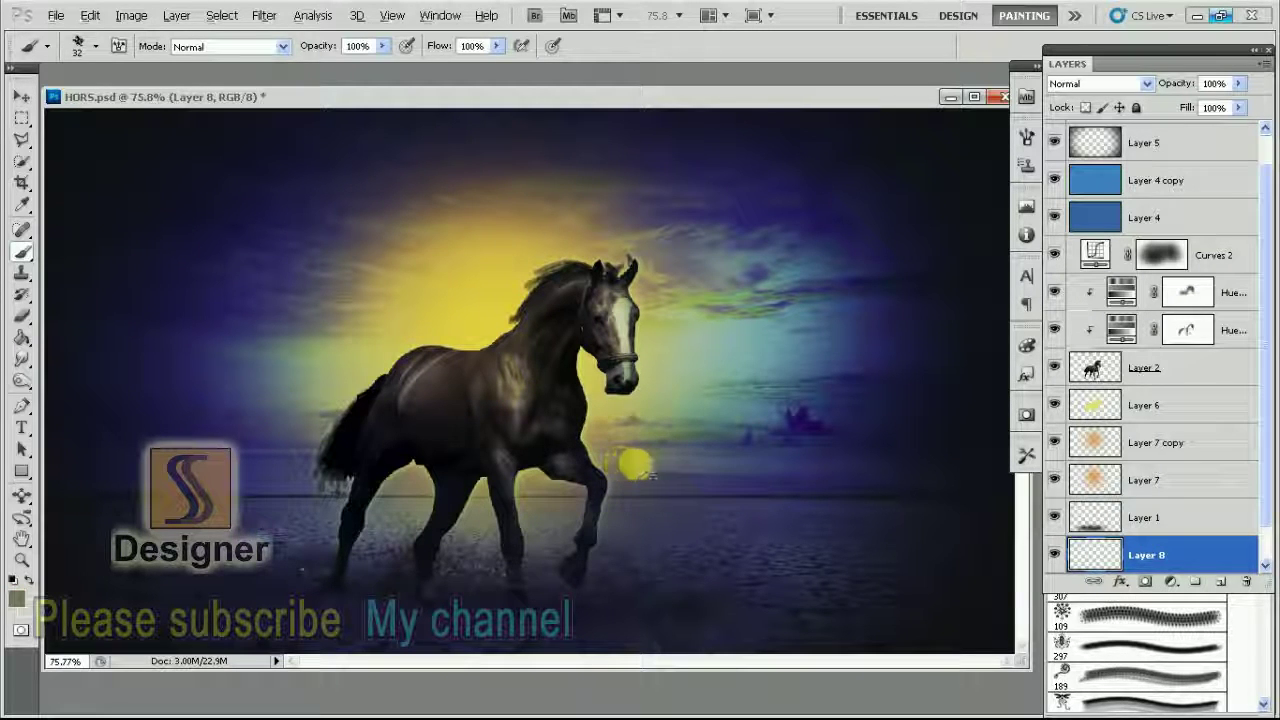
Set the brush to Normal mode, 20% opacity and about 250 px size
shift+right_click(645, 463)
click(700, 214)
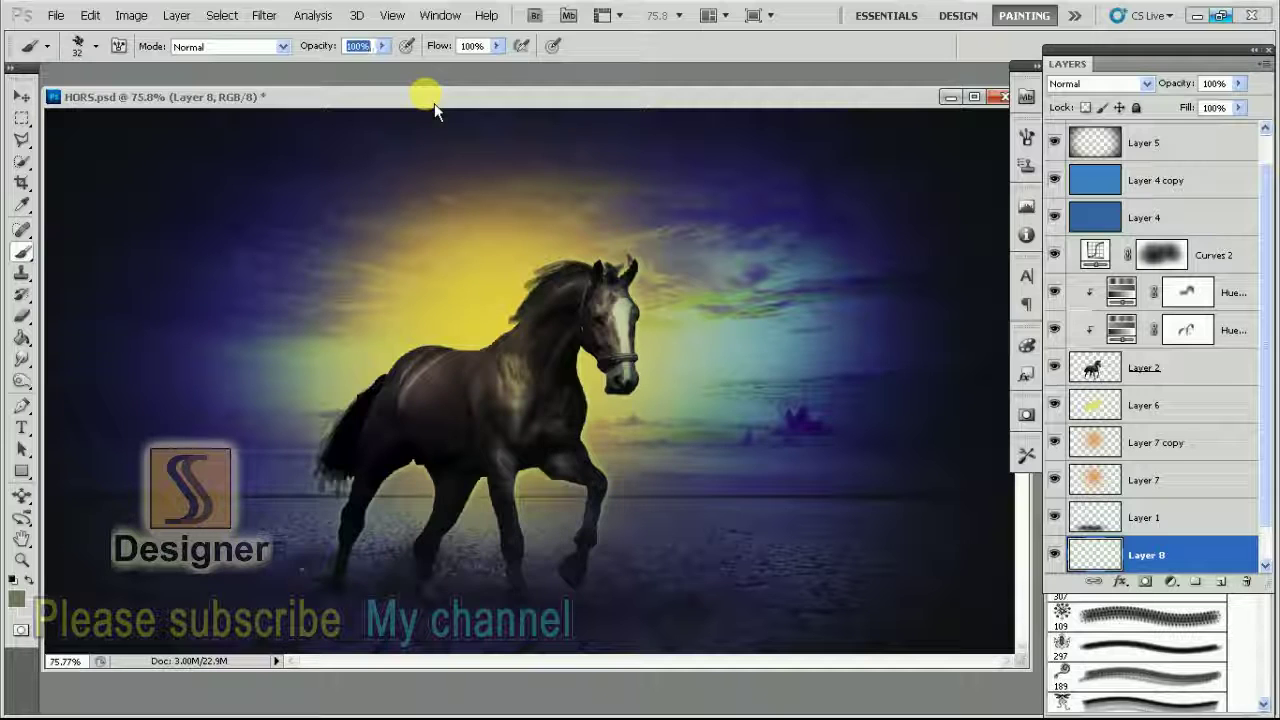
text(15)
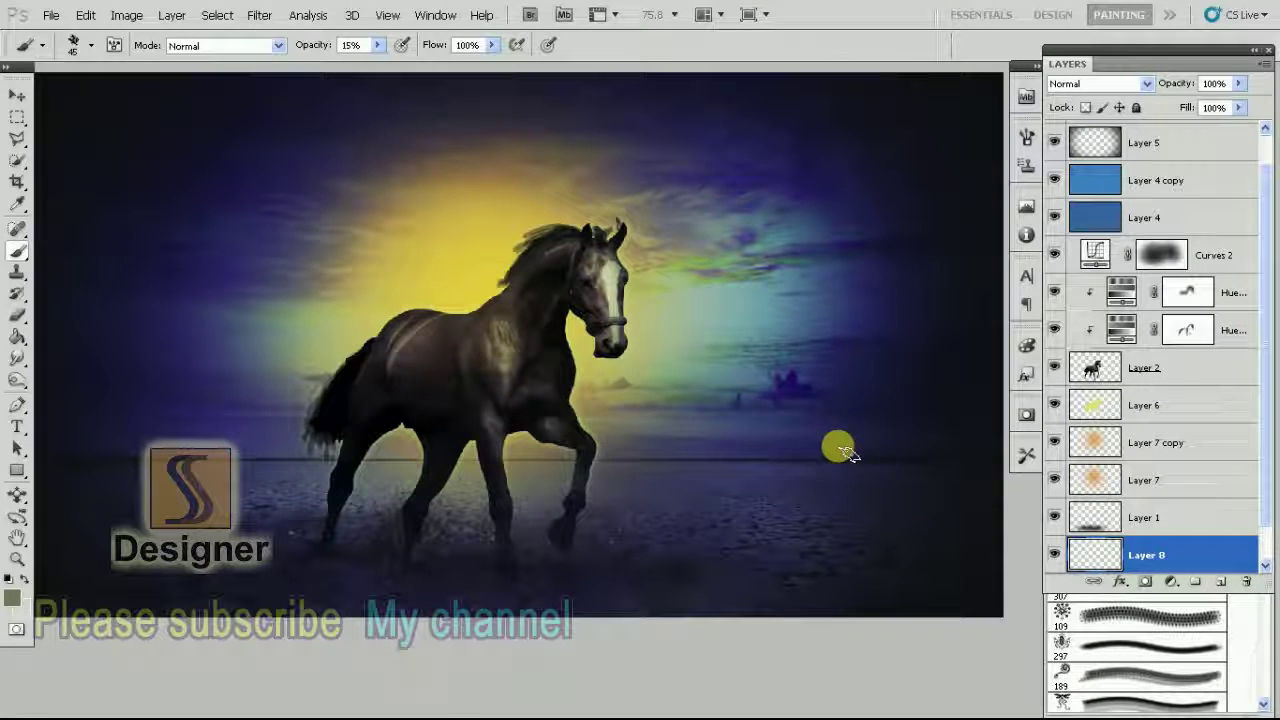
key(bracketright)
key(bracketright)
key(bracketright)
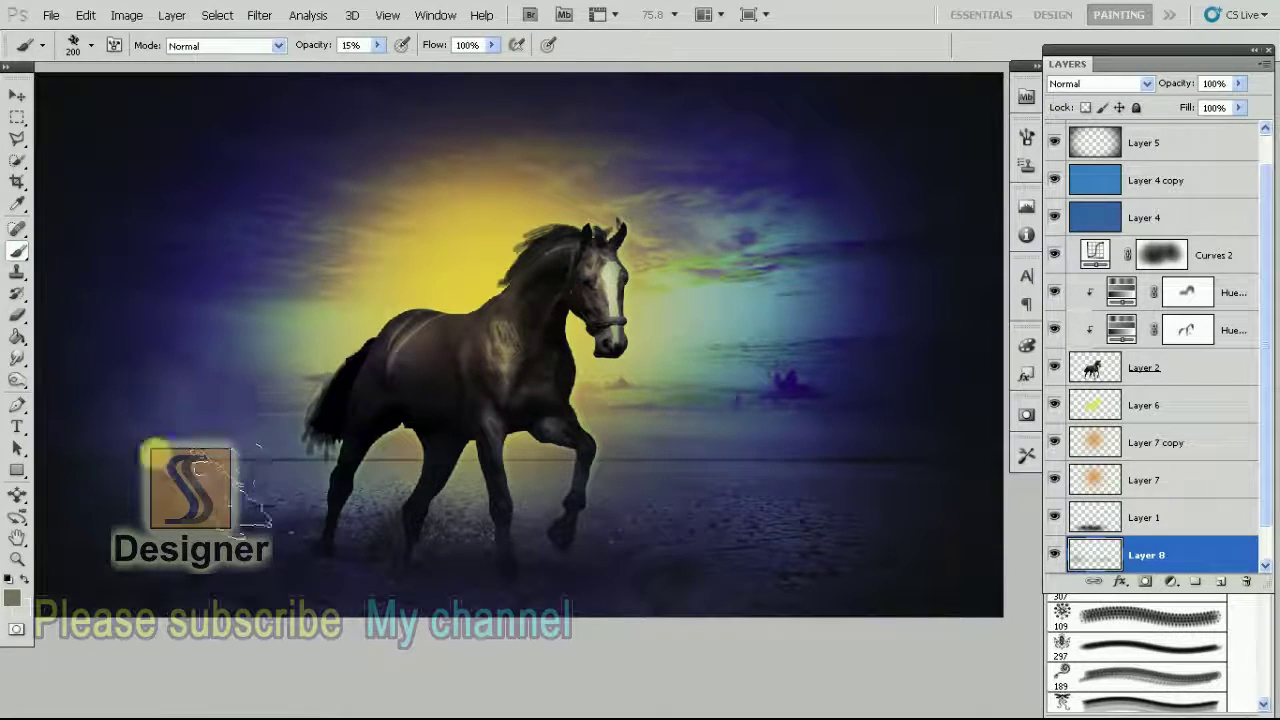
key(bracketright)
key(bracketright)
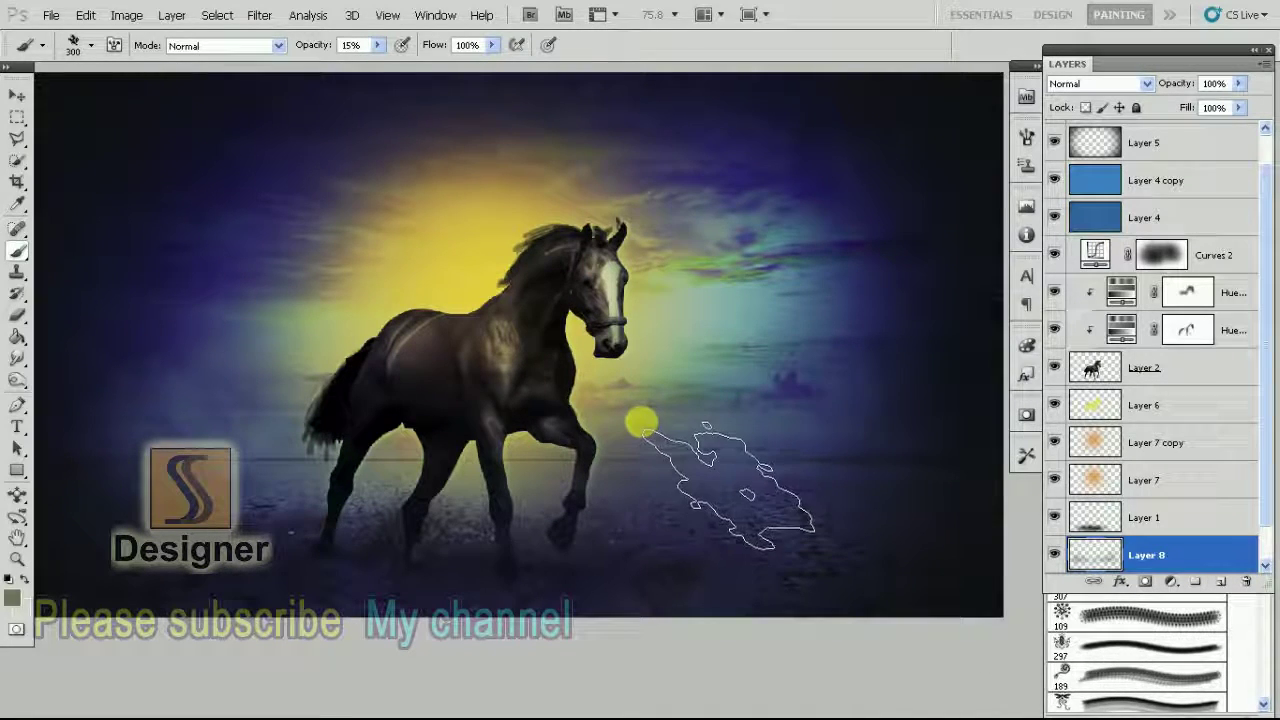
key(2)
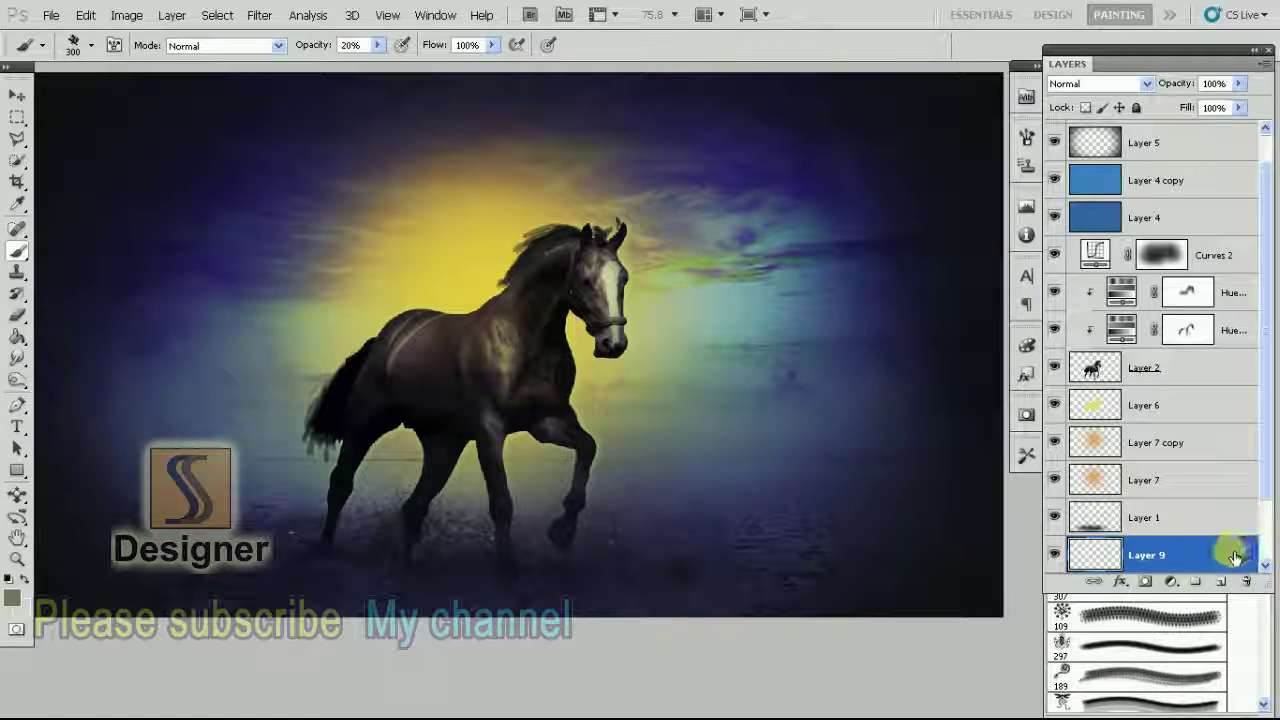
Move Layer 9 to the top of the stack and set a 6%-opacity brush of about 200–250 px
drag(1235, 557, 1220, 130)
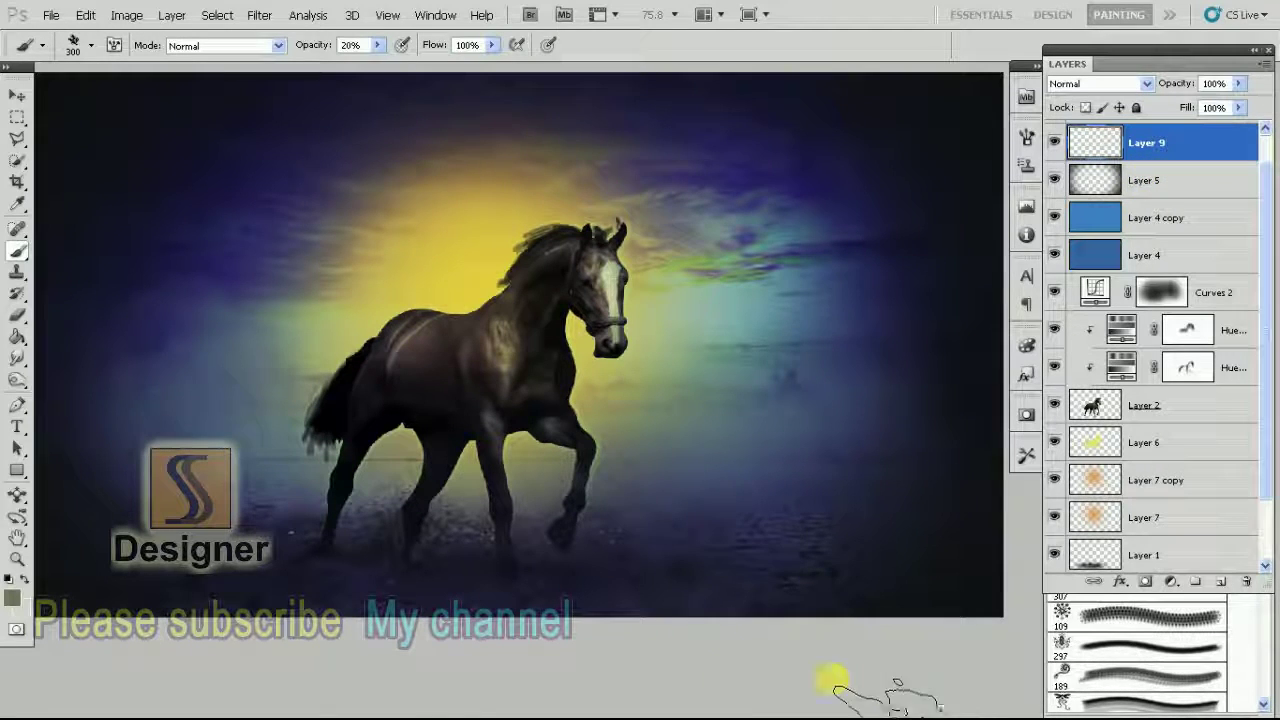
scroll(645, 545, down, 1)
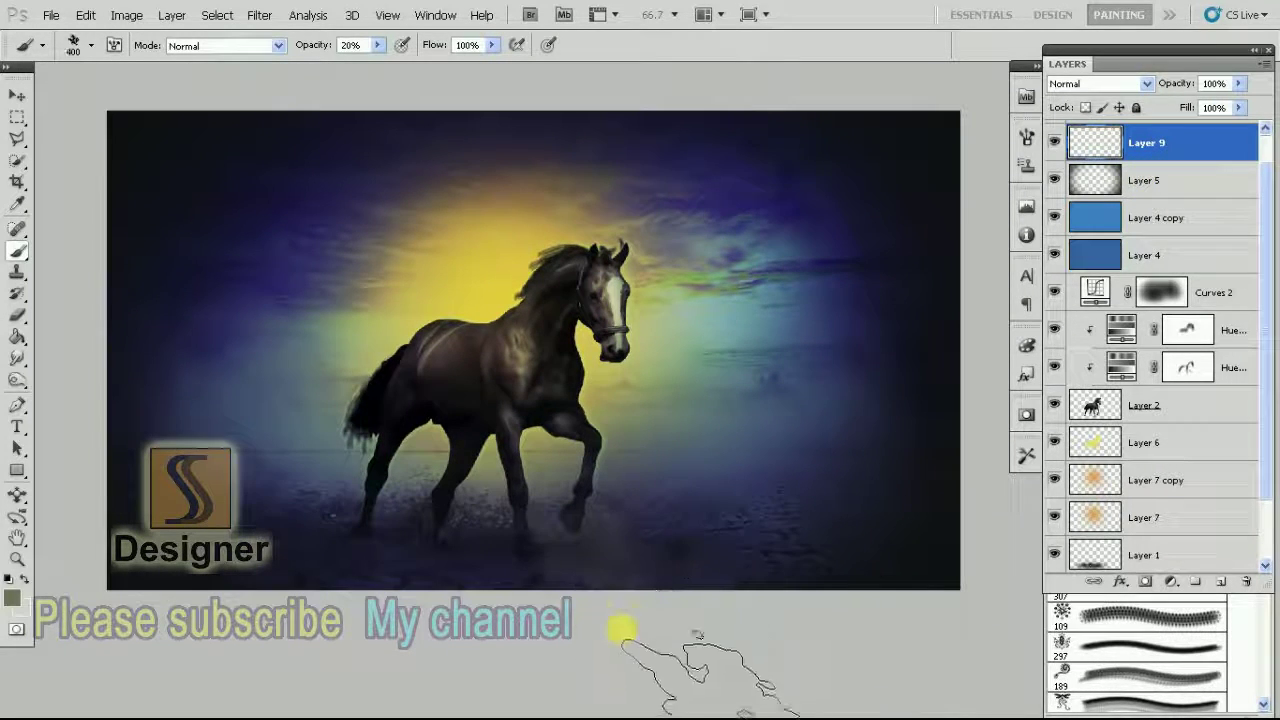
key(bracketleft)
key(bracketleft)
key(bracketleft)
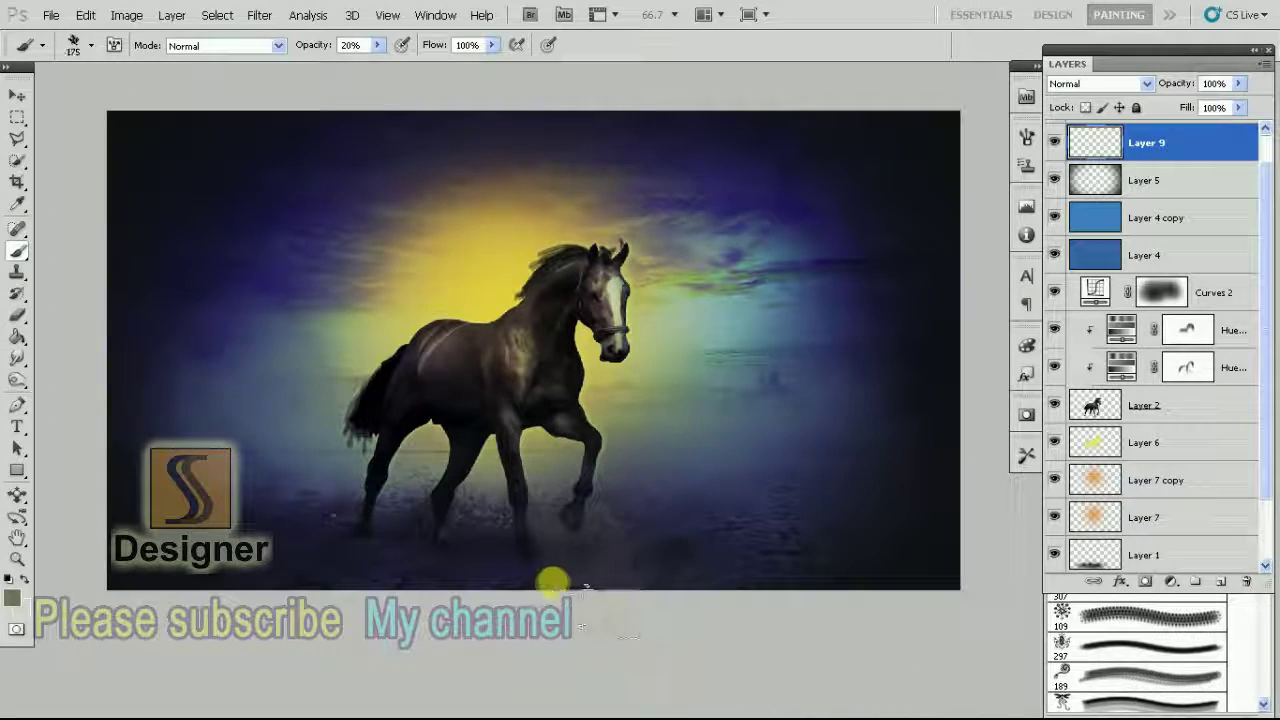
key(bracketright)
key(bracketright)
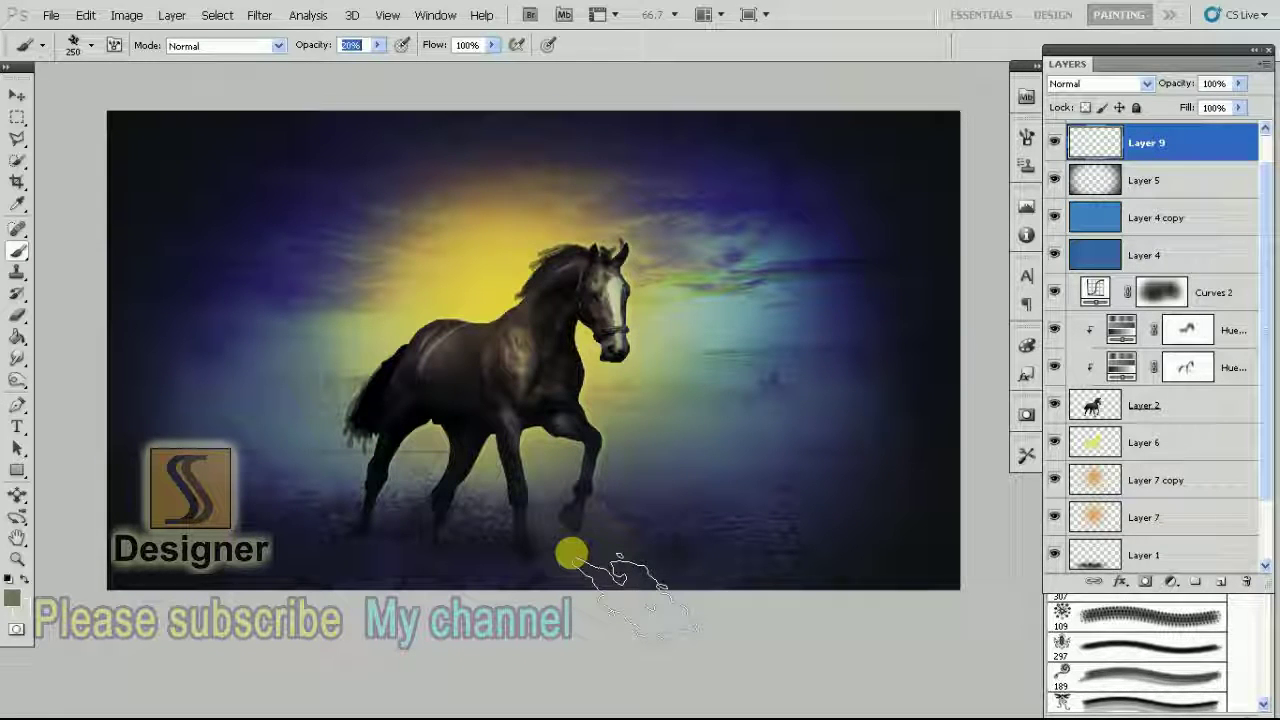
text(6)
key(Return)
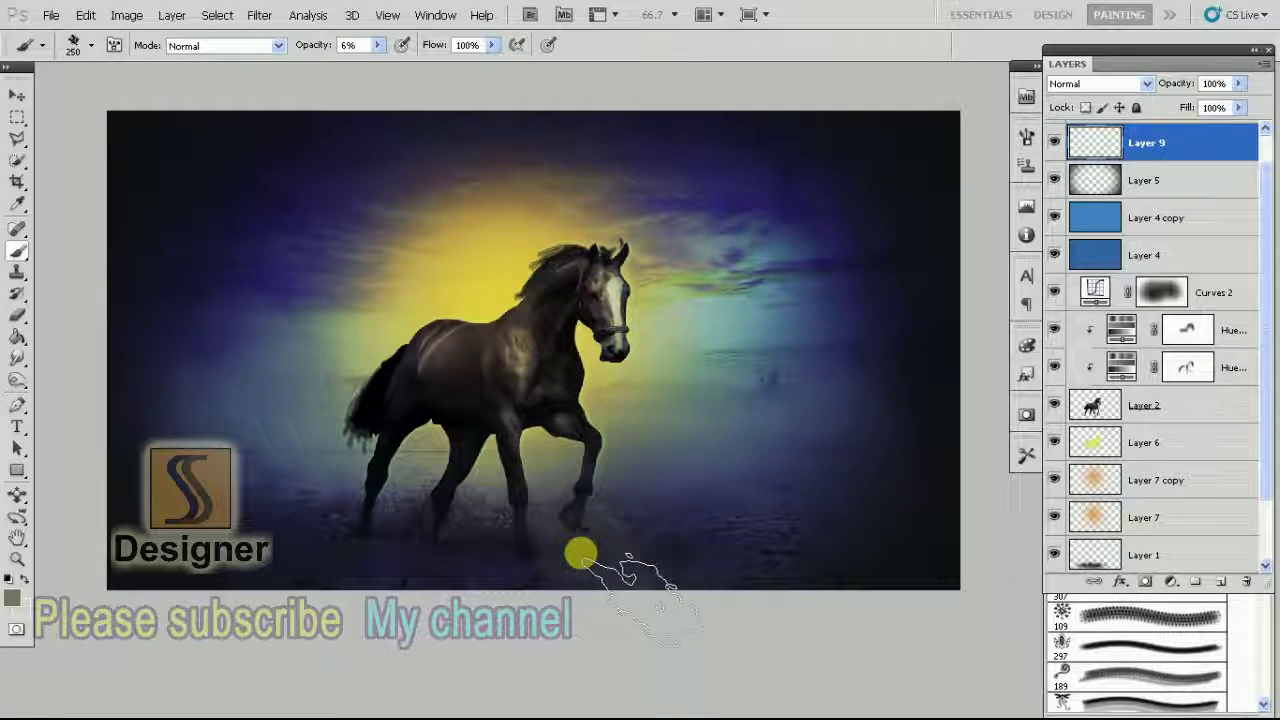
key(bracketleft)
key(bracketleft)
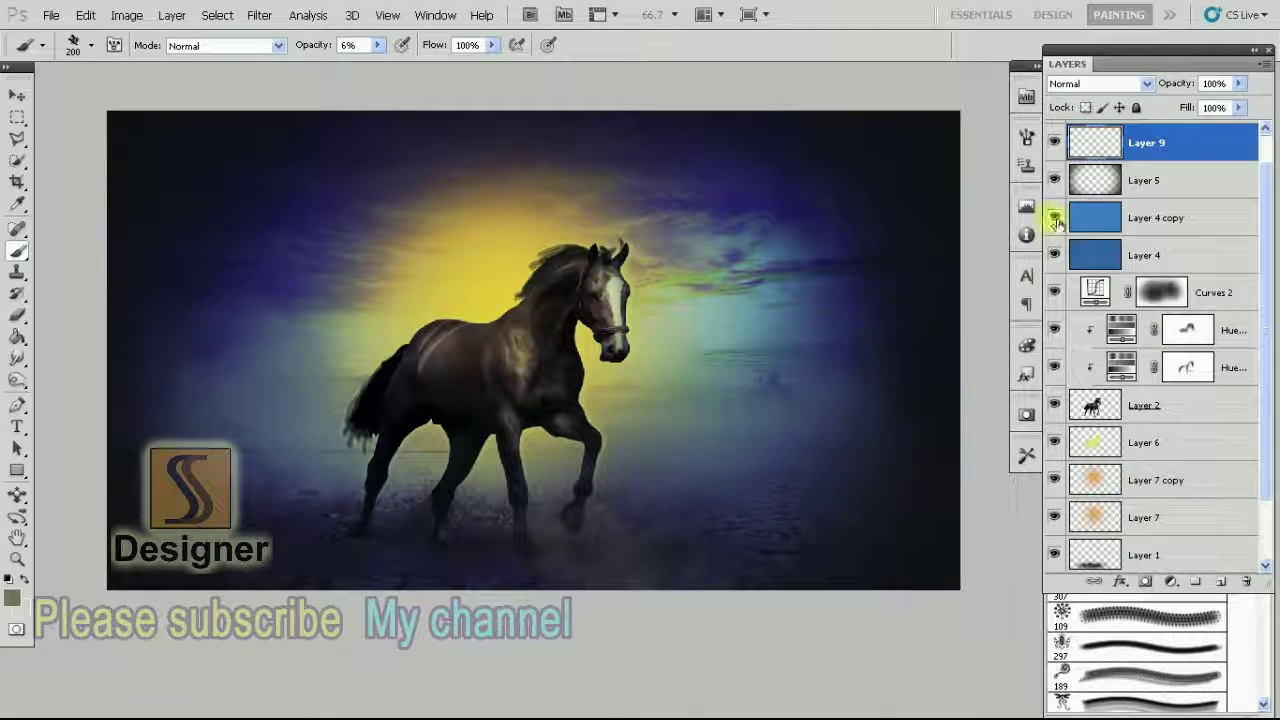
Pick the 24 px brush tip, rounding it and rotating its angle to -61°
click(1028, 166)
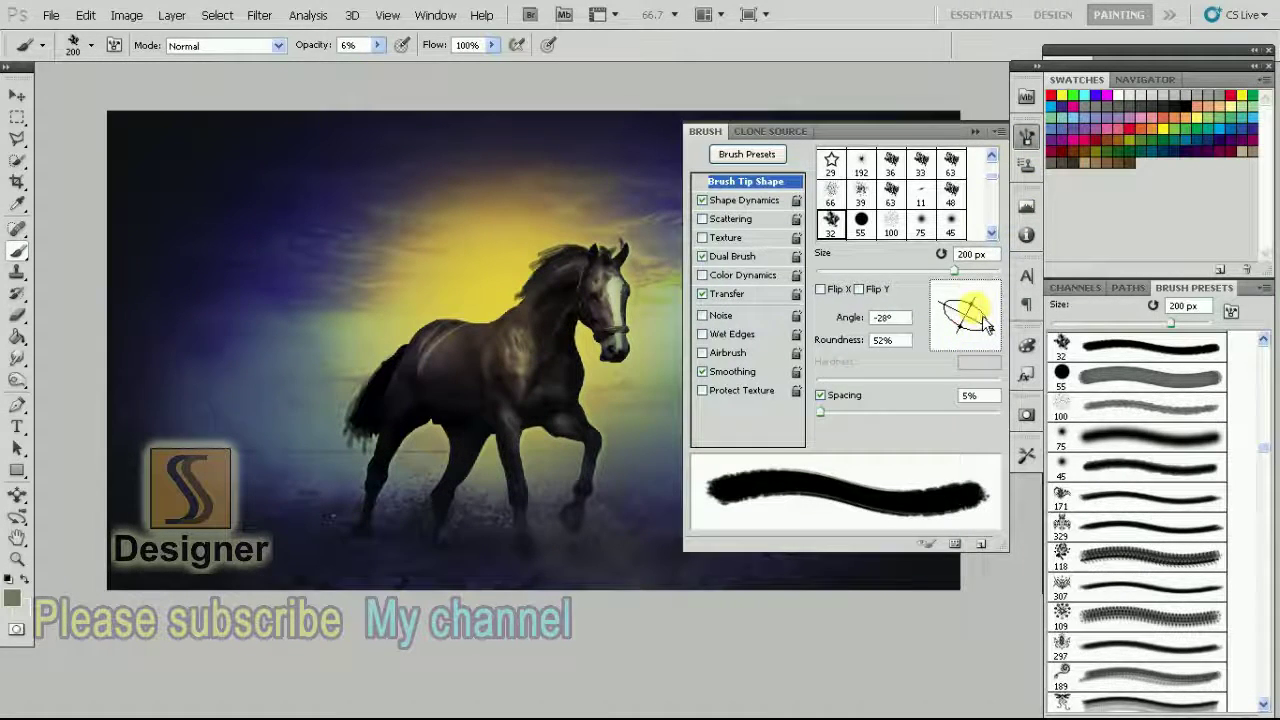
mouse_move(985, 323)
mouse_down()
mouse_move(993, 350)
mouse_move(980, 352)
mouse_up()
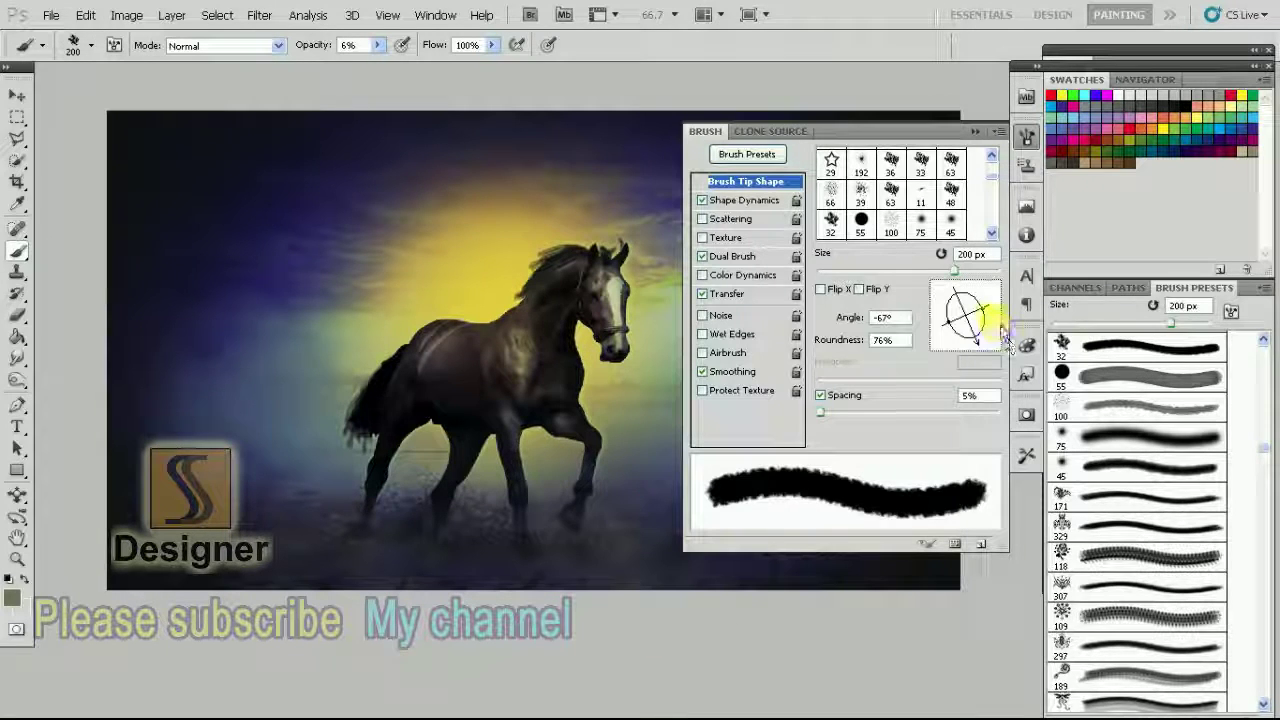
drag(995, 330, 986, 357)
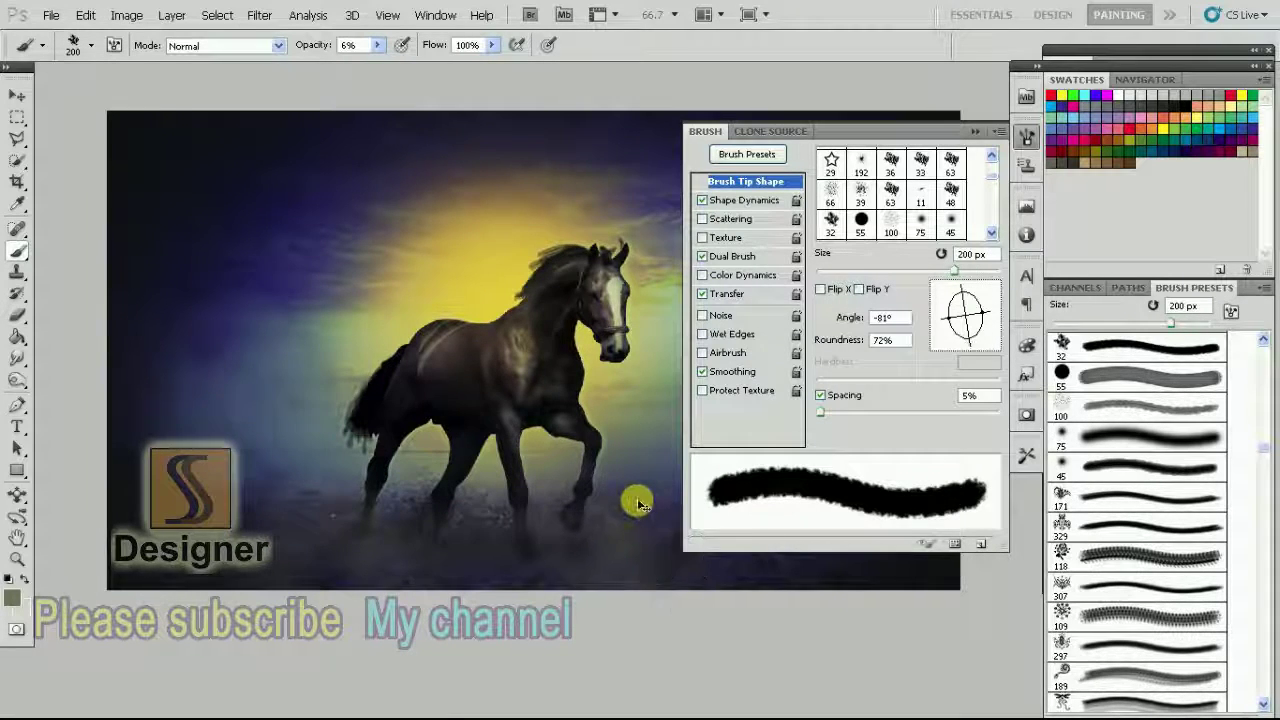
key(ctrl+minus)
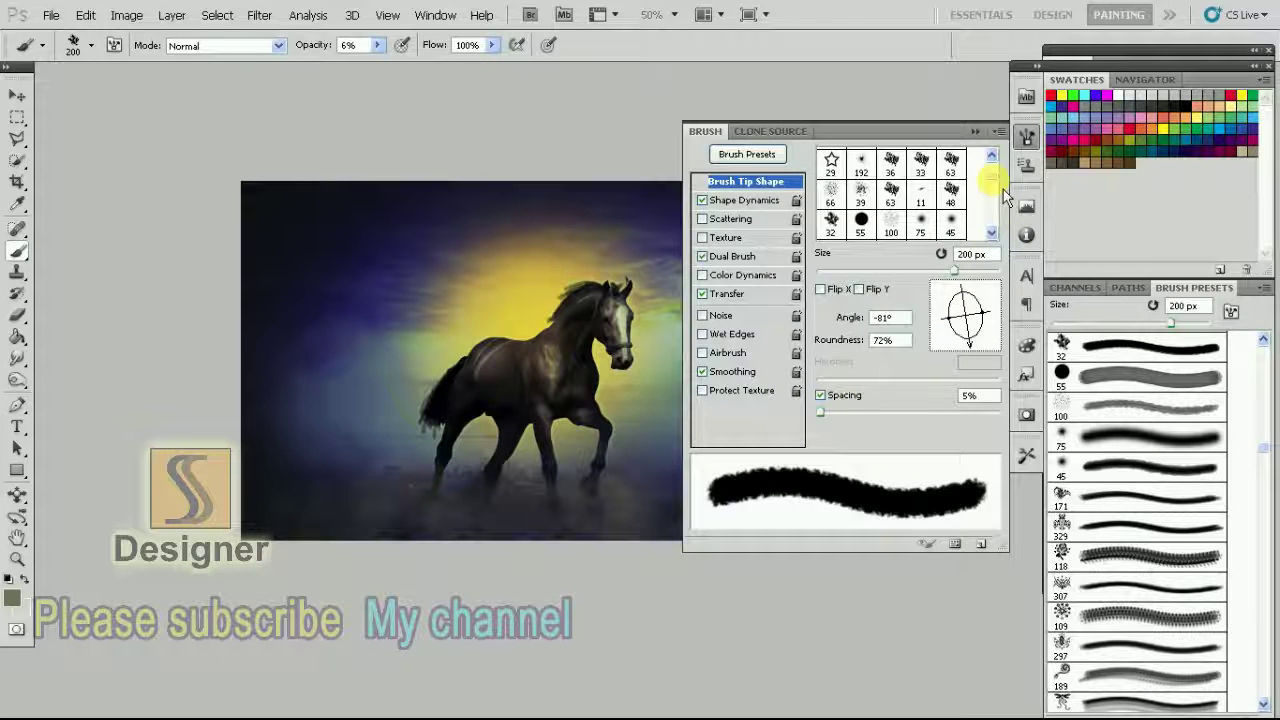
scroll(1003, 187, up, 2)
scroll(1003, 187, up, 2)
scroll(1004, 188, up, 2)
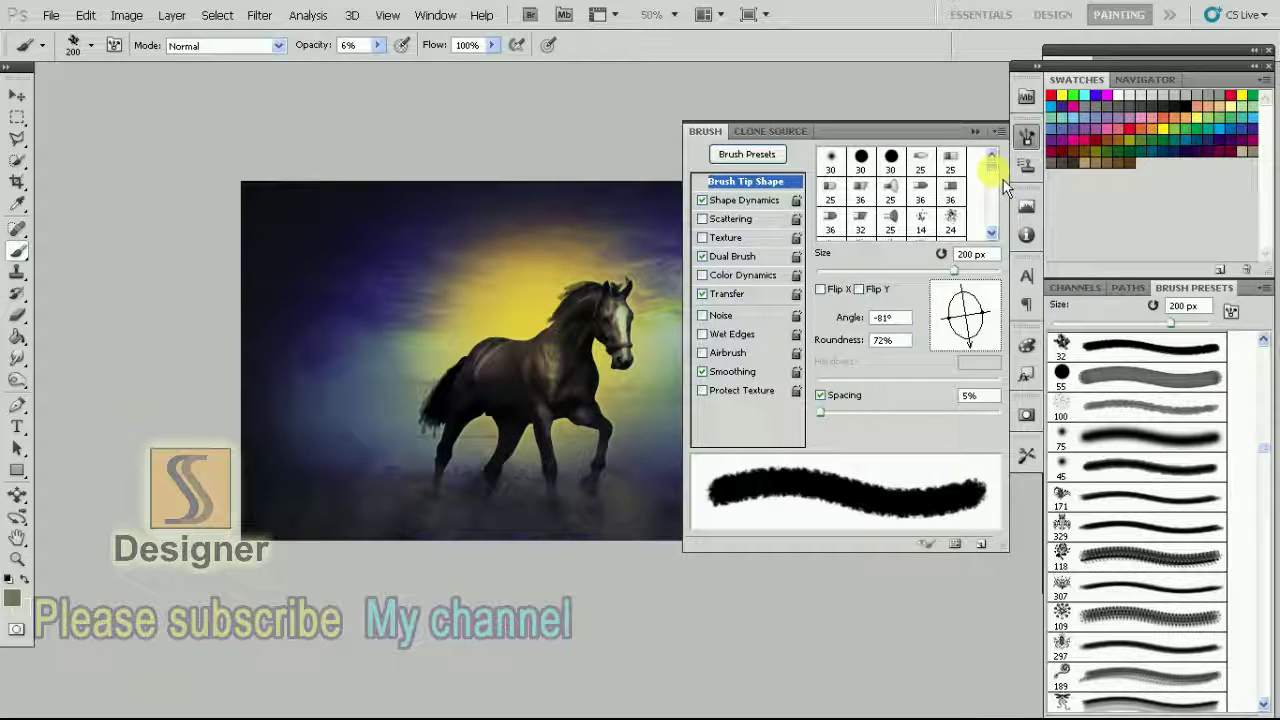
click(951, 222)
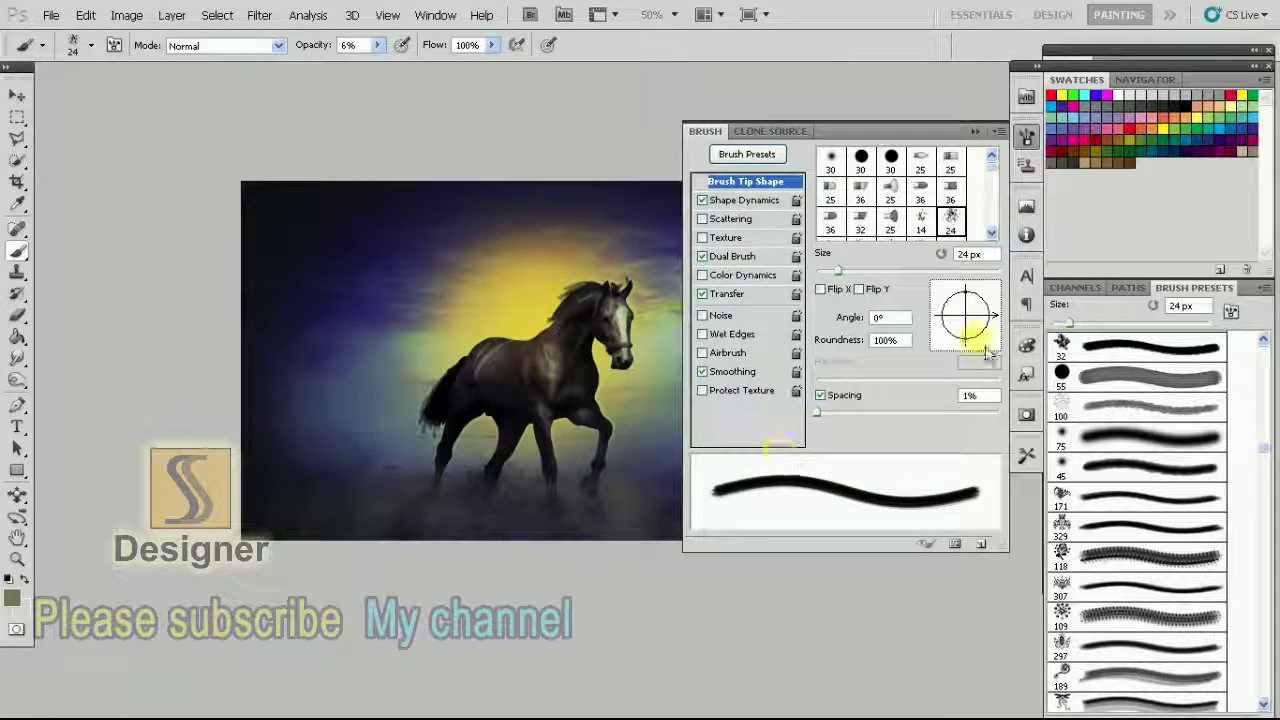
drag(997, 315, 980, 340)
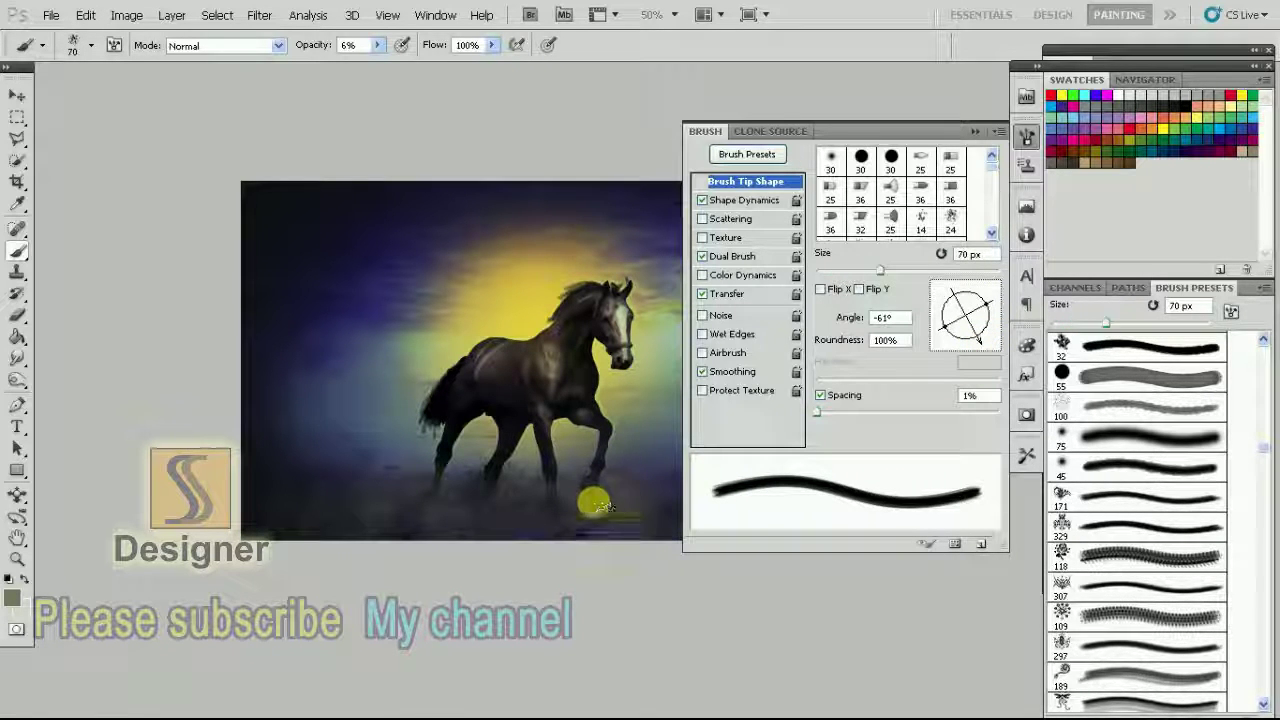
Enlarge the brush, trying 400 px before settling on 250 px, with the view zoomed out
key(bracketright)
key(bracketright)
key(bracketright)
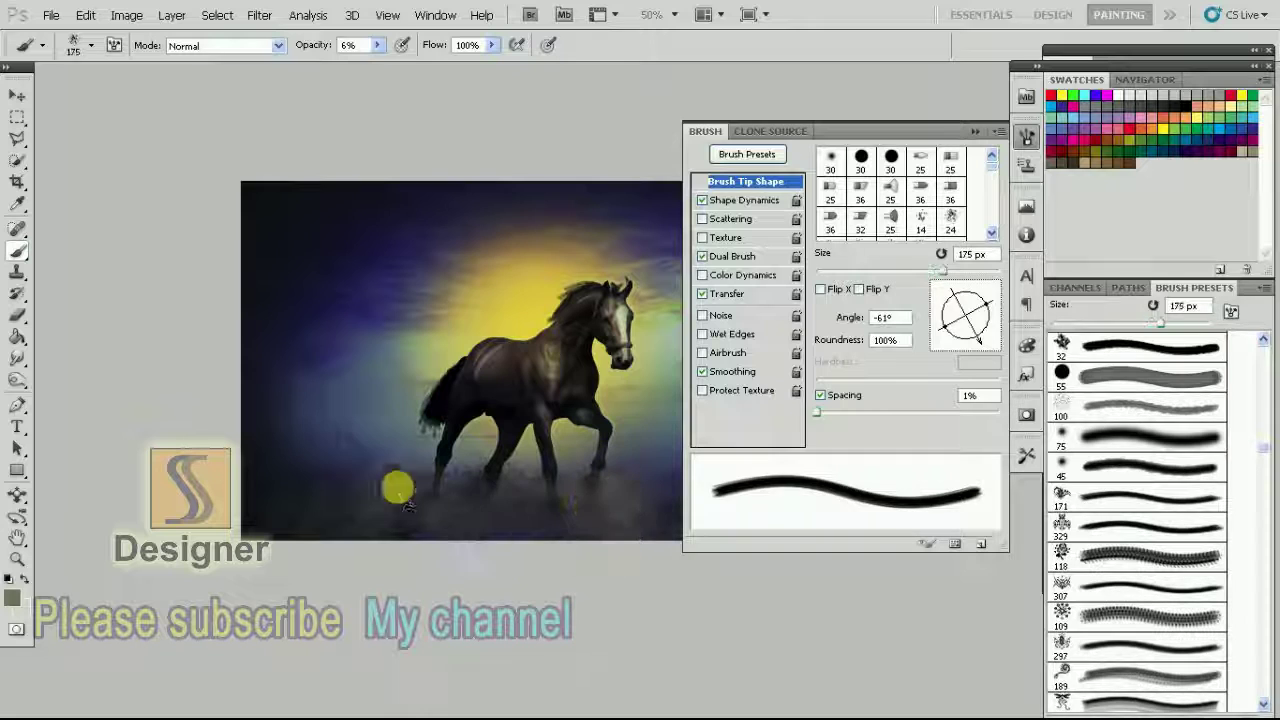
key(bracketright)
key(bracketright)
key(bracketright)
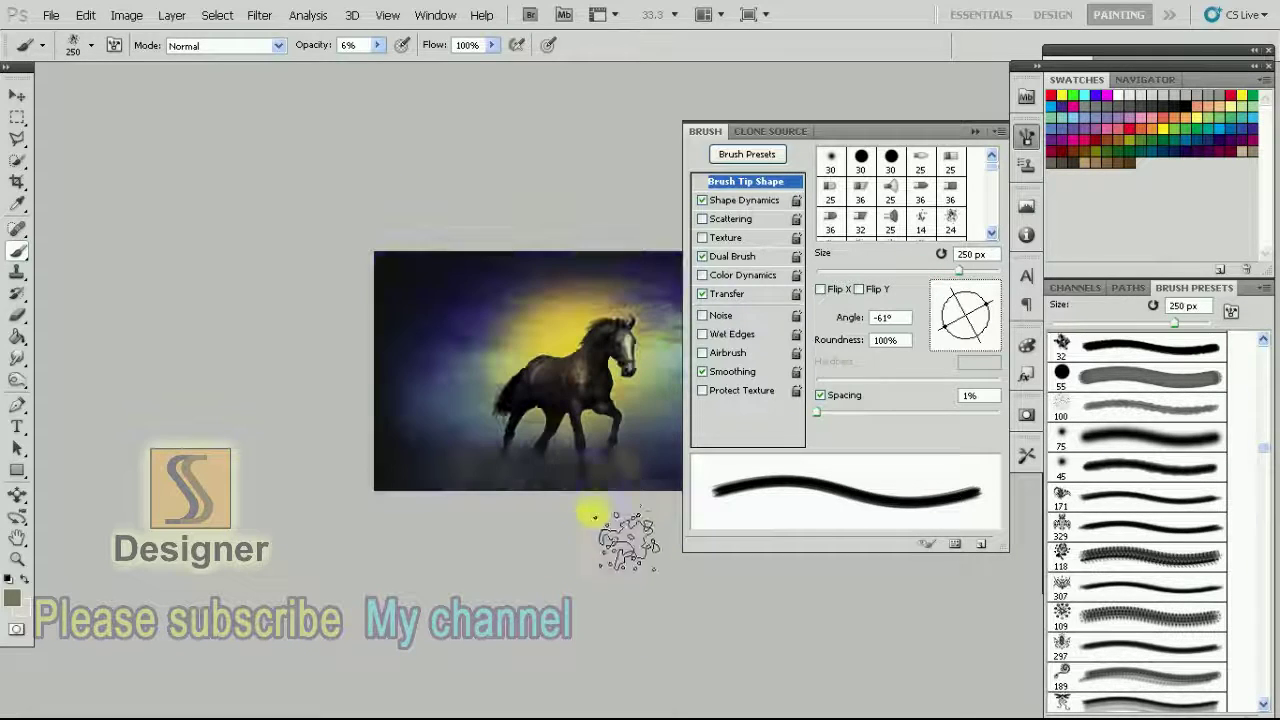
key(ctrl+minus)
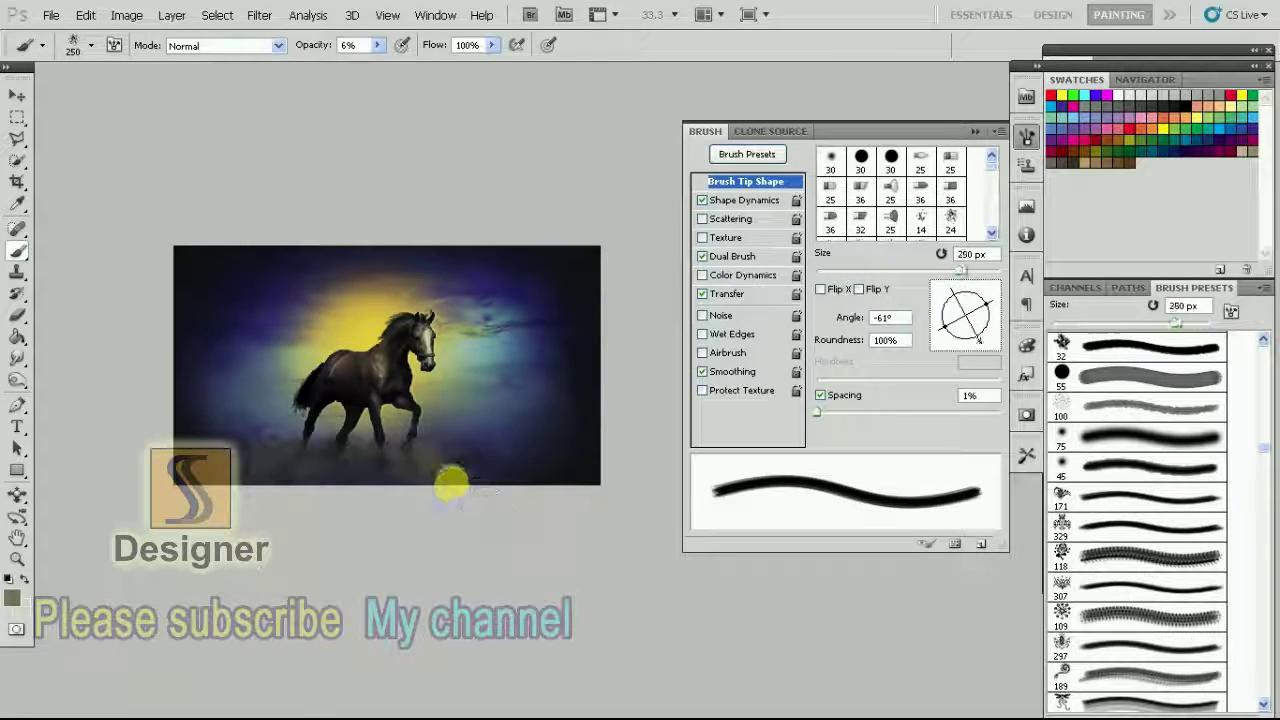
key(bracketright)
key(bracketright)
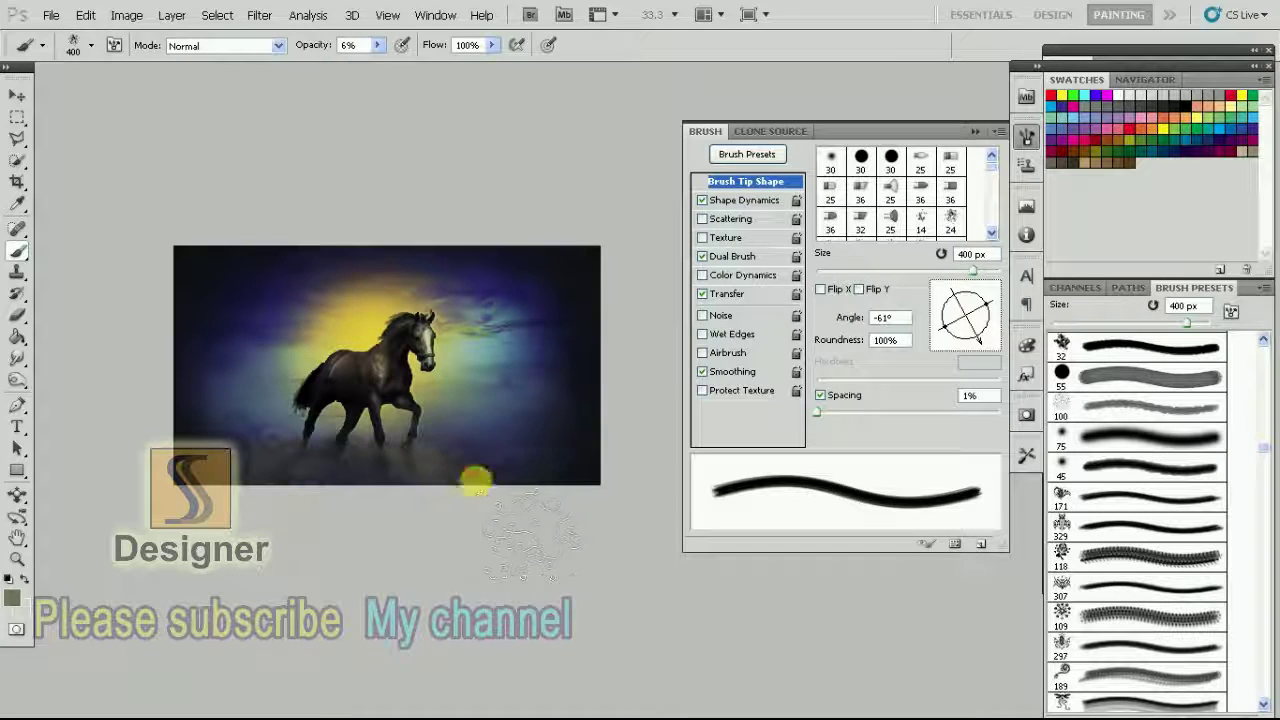
key(bracketleft)
key(bracketleft)
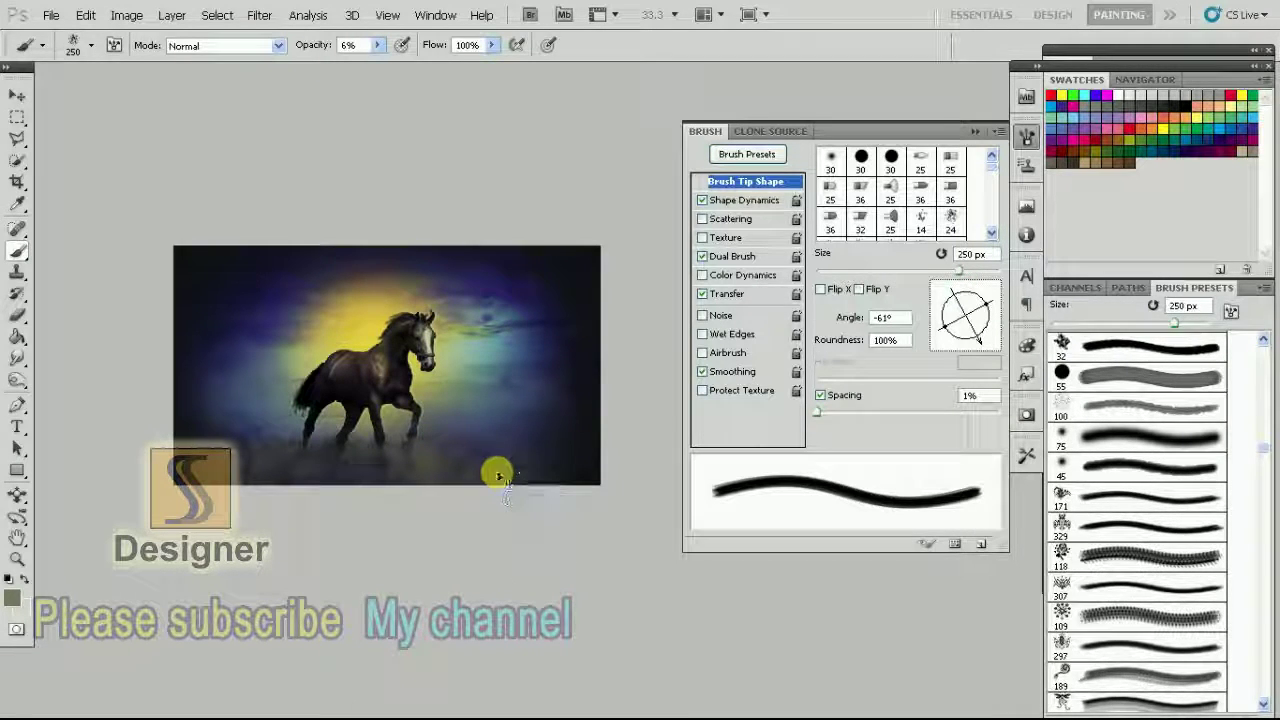
Close the brush settings, select the horse's Layer 2 and zoom in on the head
click(1000, 122)
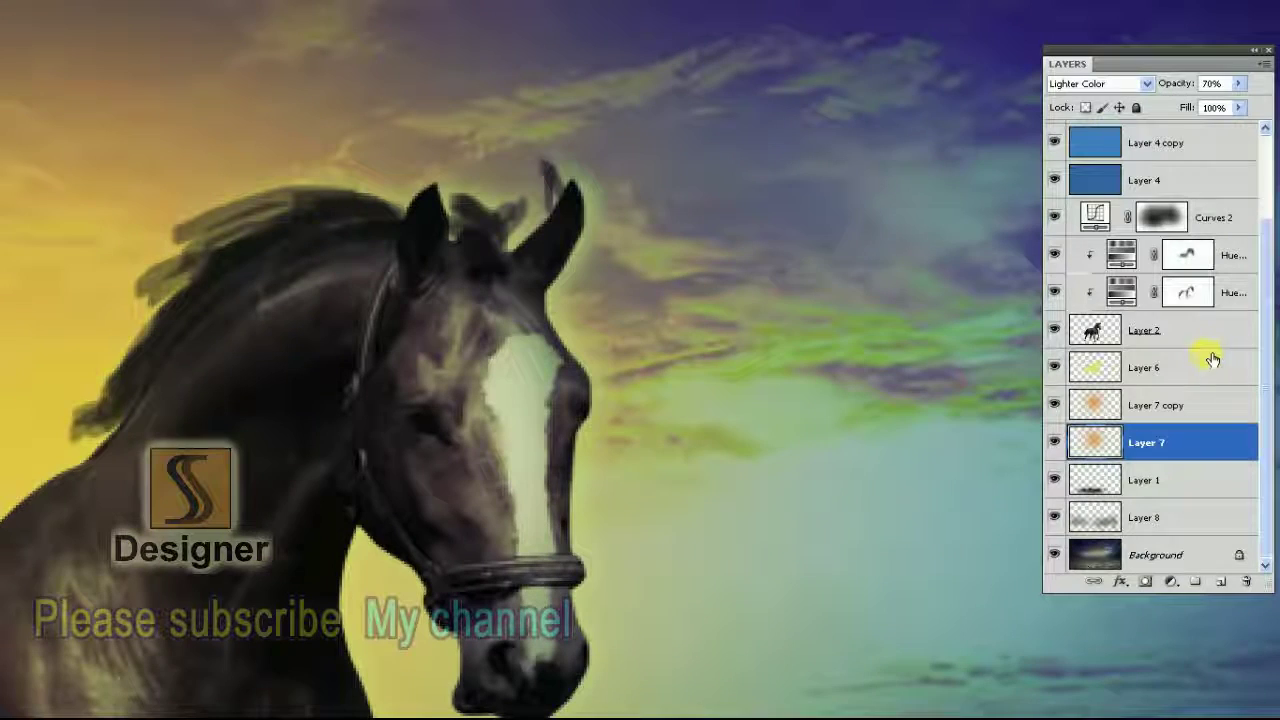
click(1203, 332)
scroll(800, 380, up, 1)
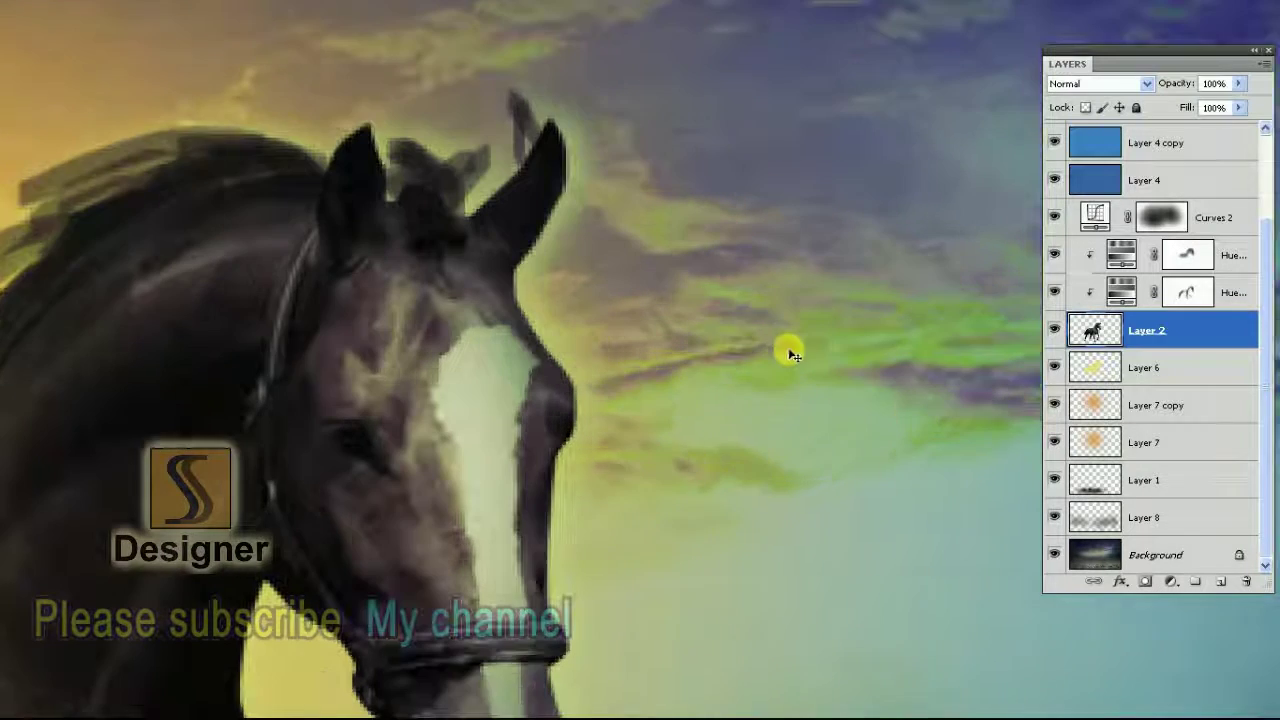
scroll(820, 340, up, 1)
scroll(785, 220, up, 1)
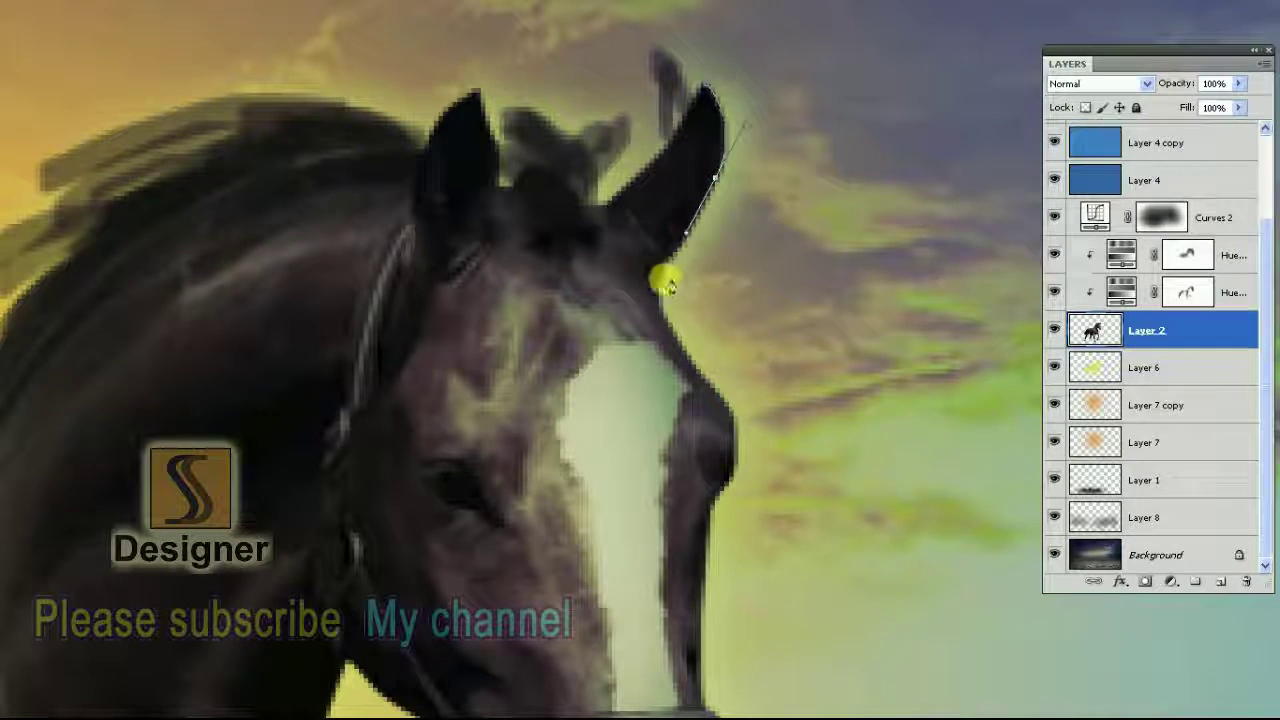
scroll(720, 300, up, 1)
scroll(751, 257, up, 1)
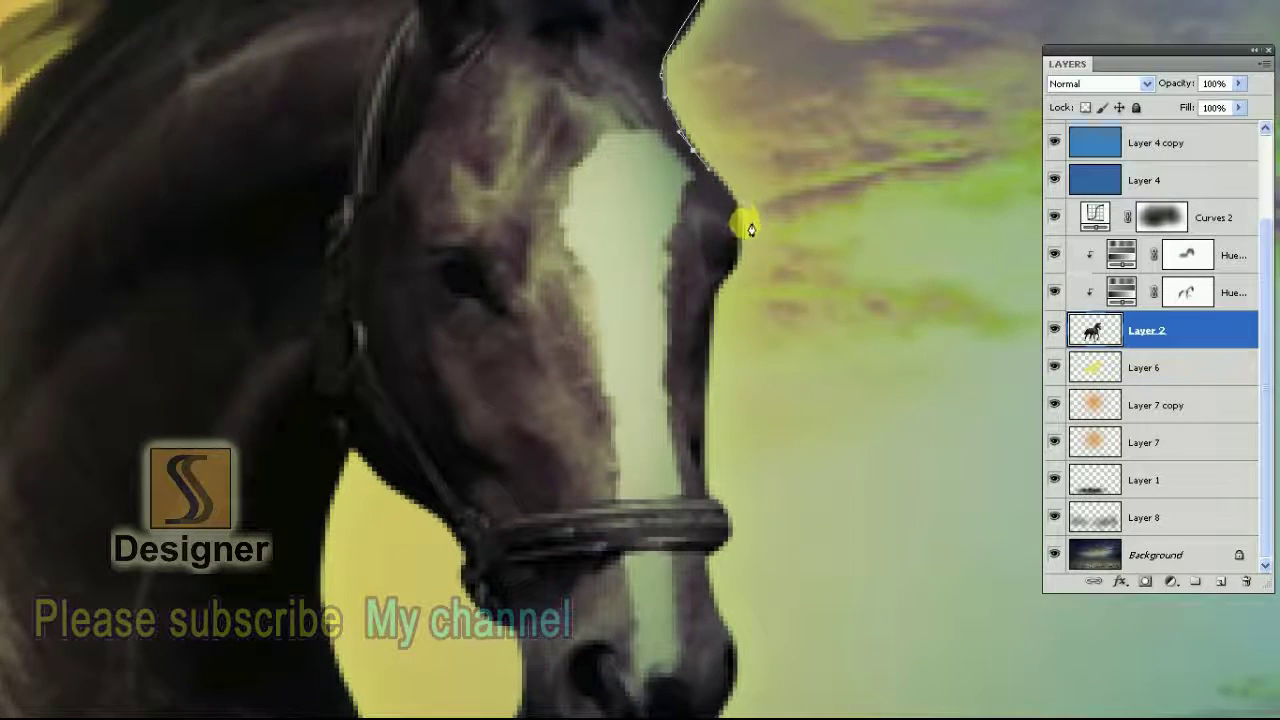
scroll(760, 215, up, 1)
scroll(725, 290, down, 3)
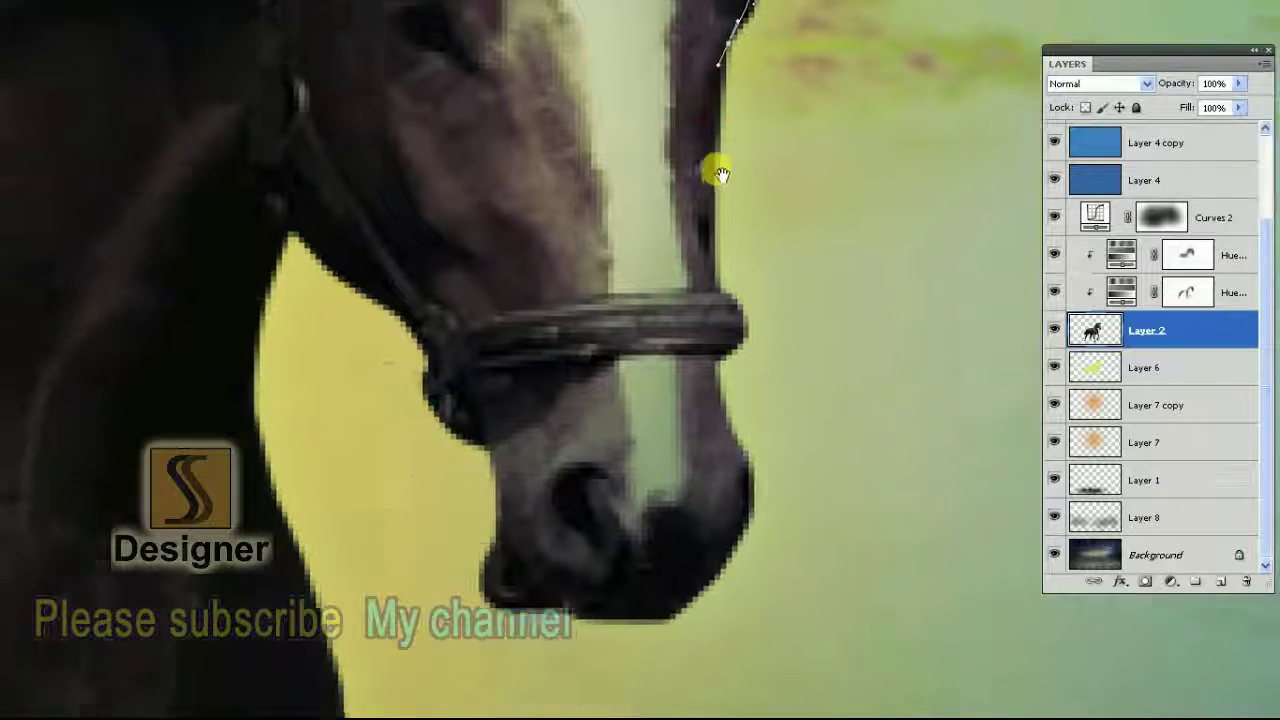
scroll(714, 171, down, 1)
Trace a Pen path from the noseband corner down the muzzle edge and under to the chin
click(711, 254)
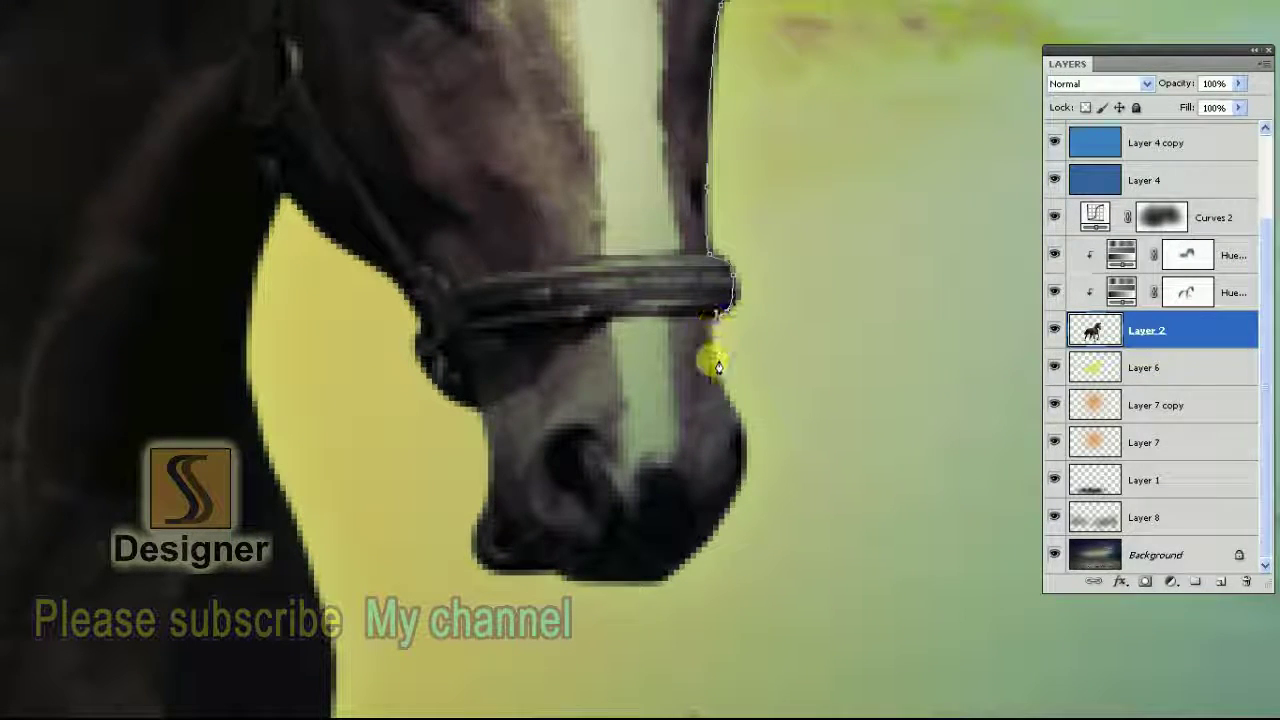
scroll(718, 367, down, 1)
click(698, 296)
drag(714, 327, 728, 337)
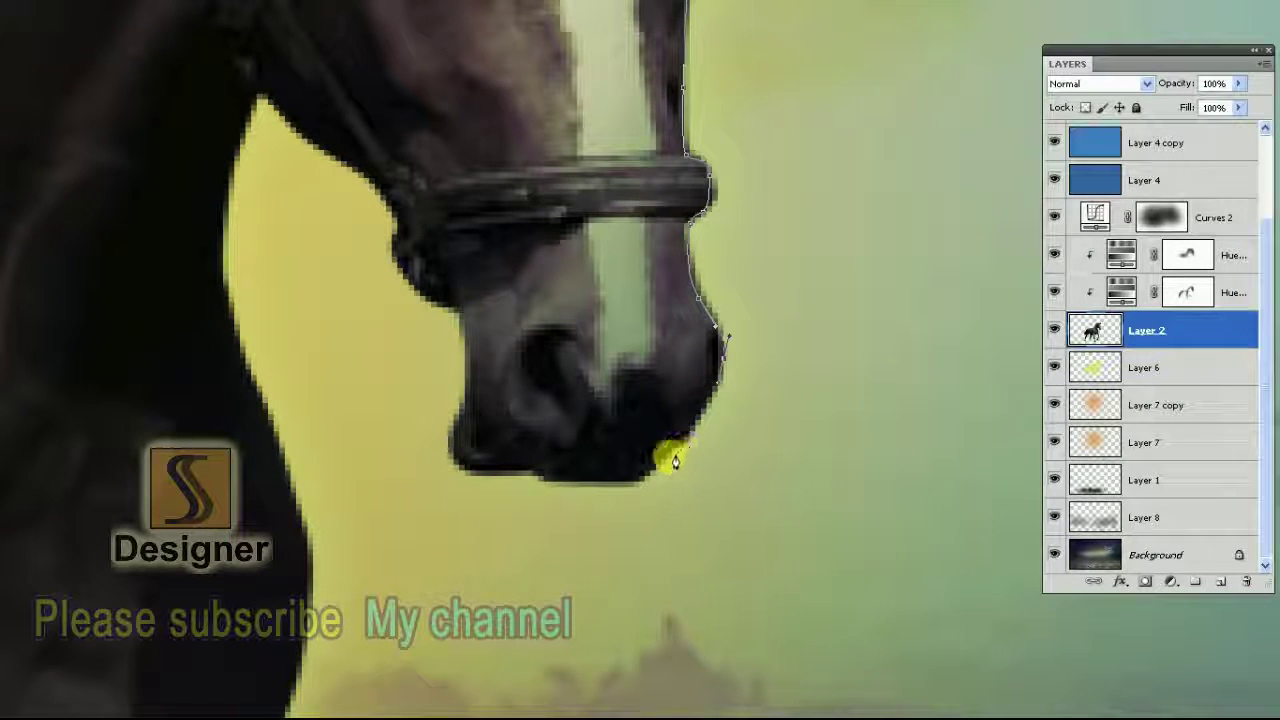
click(620, 479)
click(552, 478)
drag(531, 465, 517, 465)
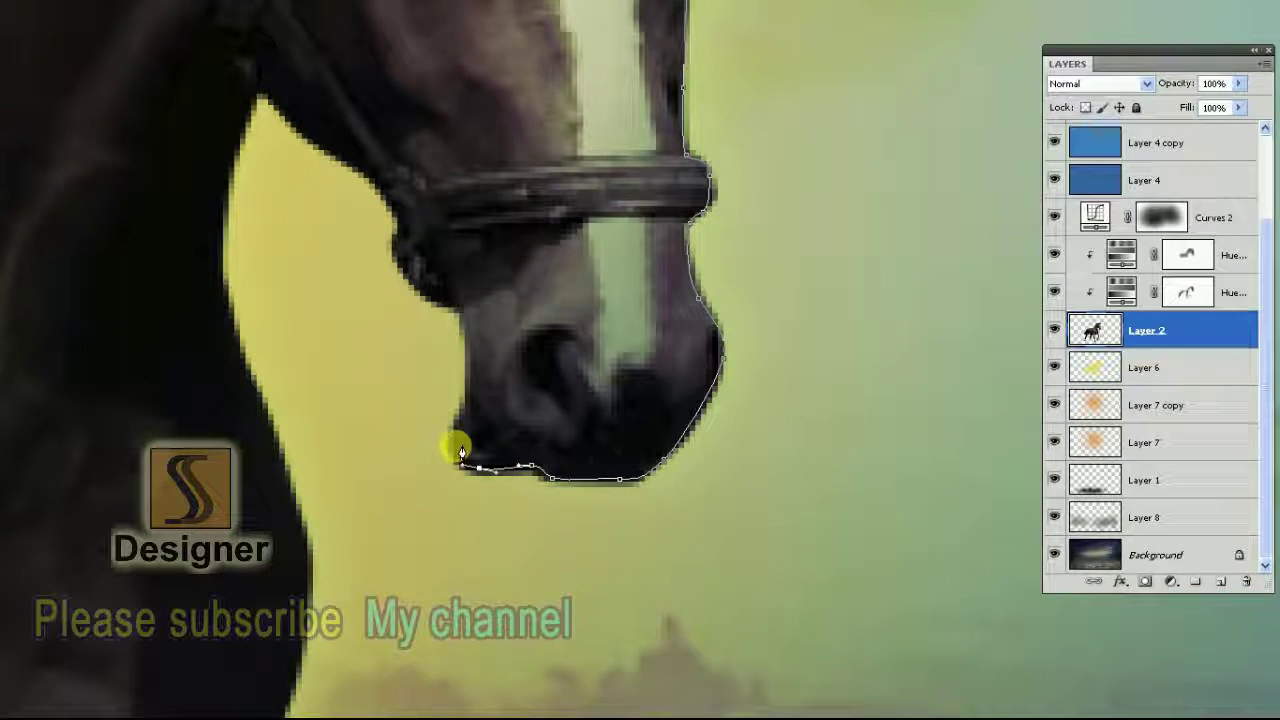
drag(453, 436, 465, 412)
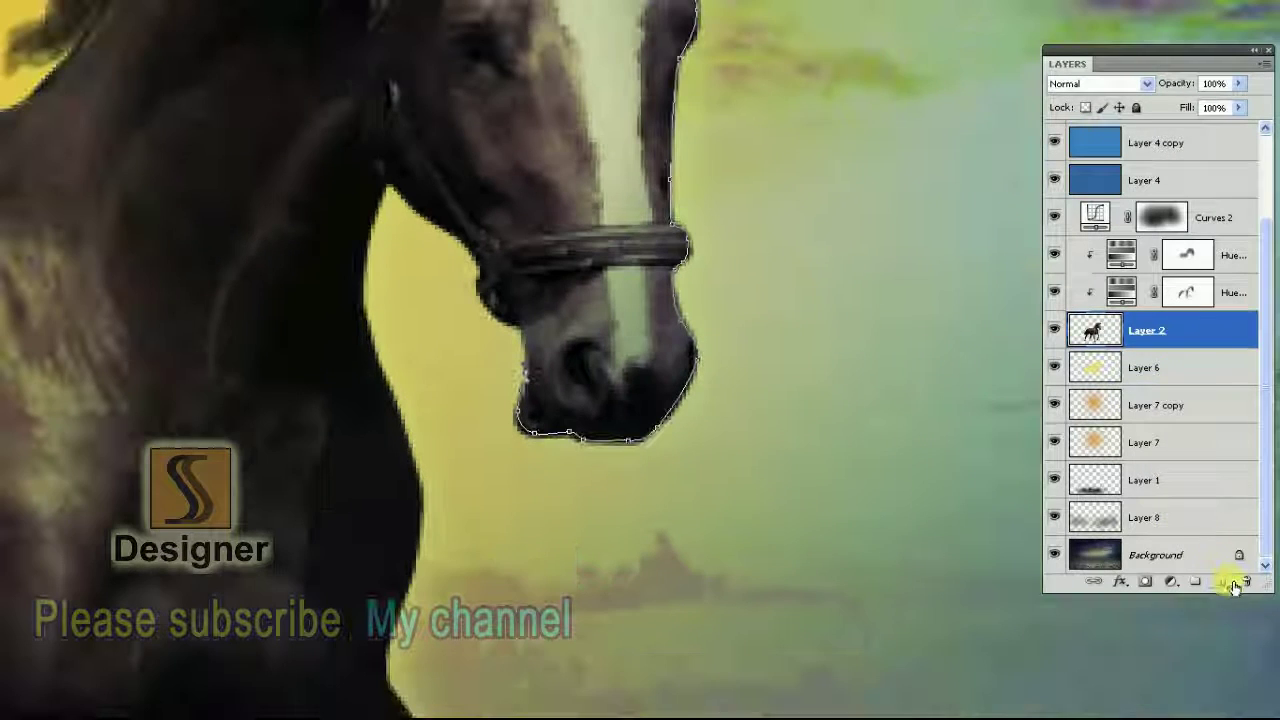
Create Layer 10 above Layer 2 and try the Stroke Path dialog, then cancel it
click(1220, 581)
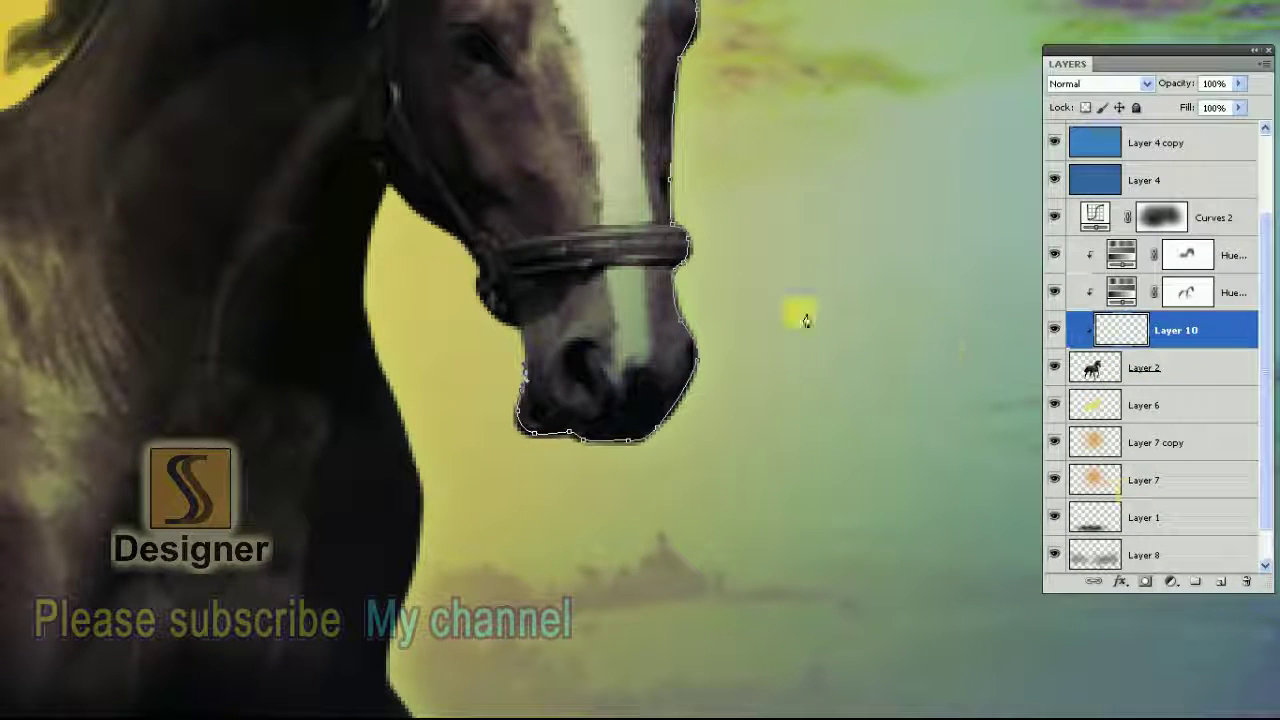
right_click(754, 300)
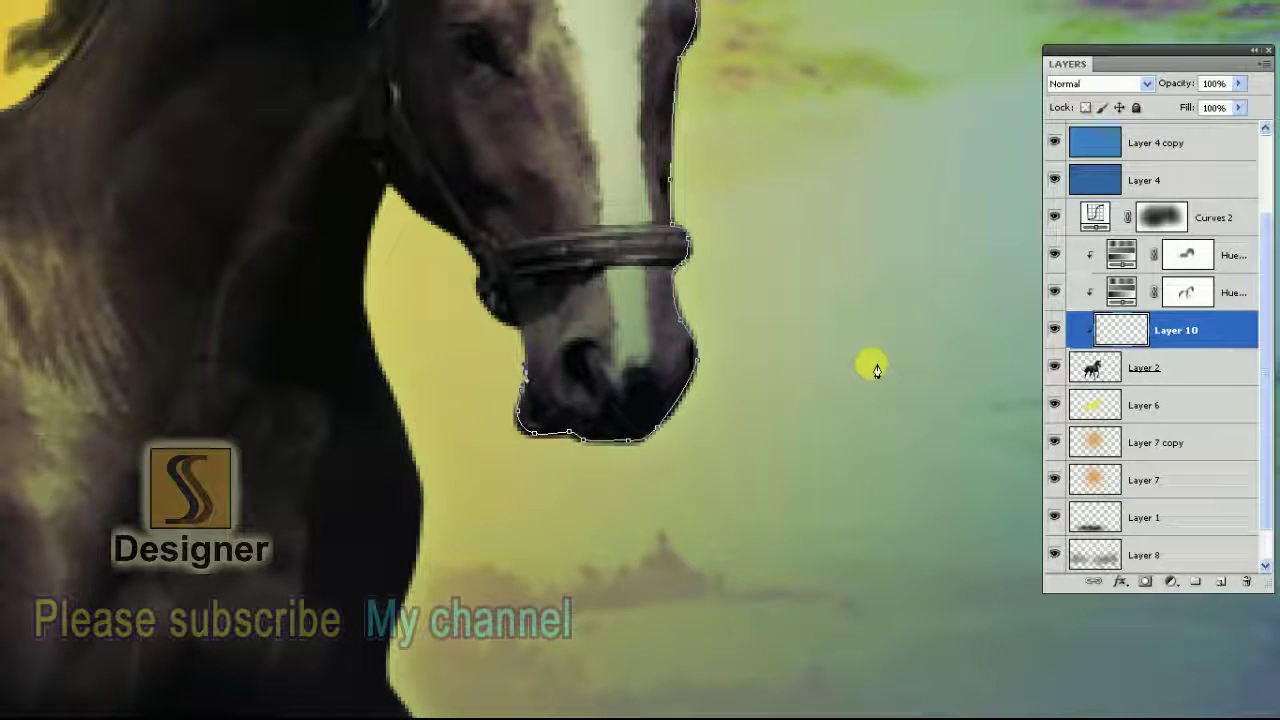
right_click(808, 348)
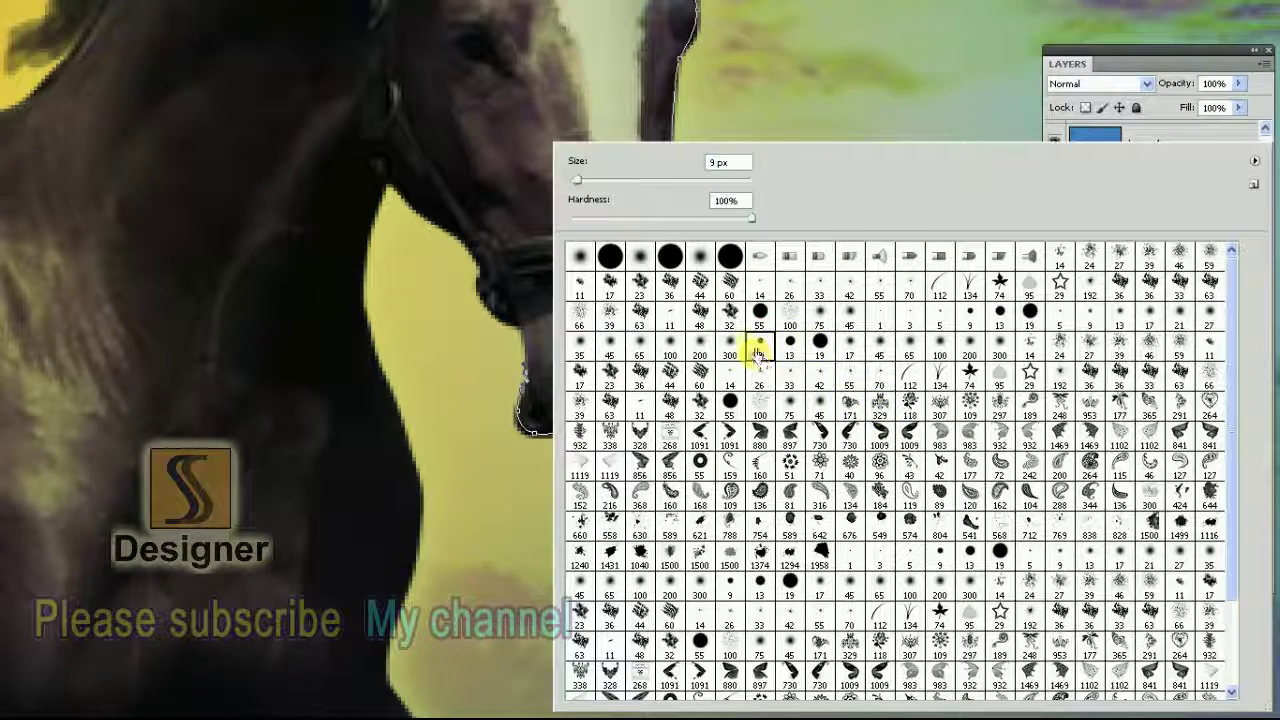
key(Return)
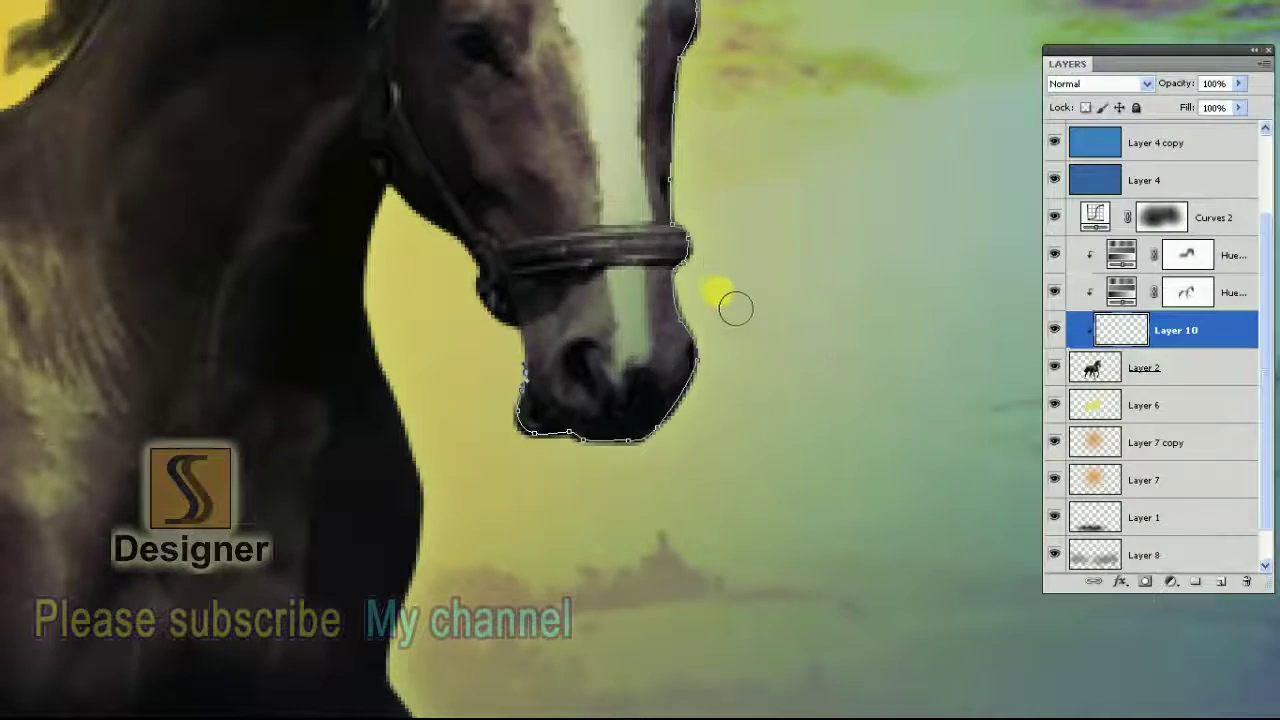
scroll(735, 308, up, 3)
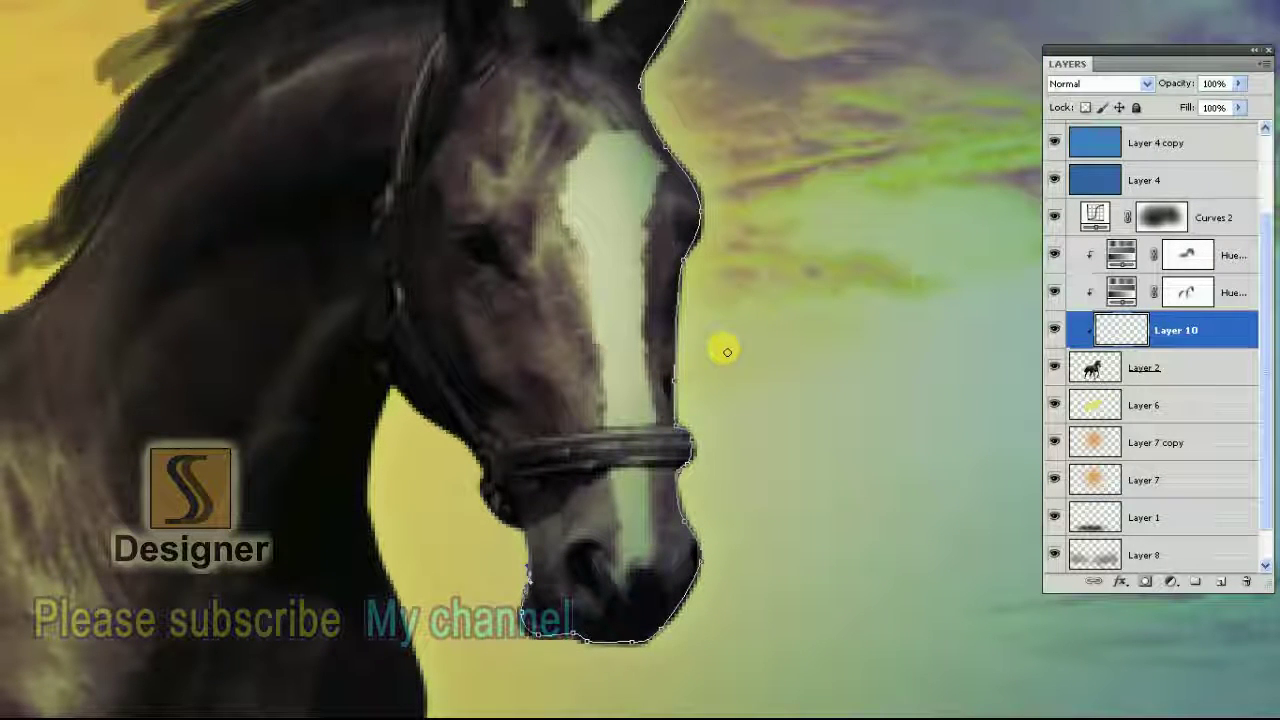
right_click(742, 286)
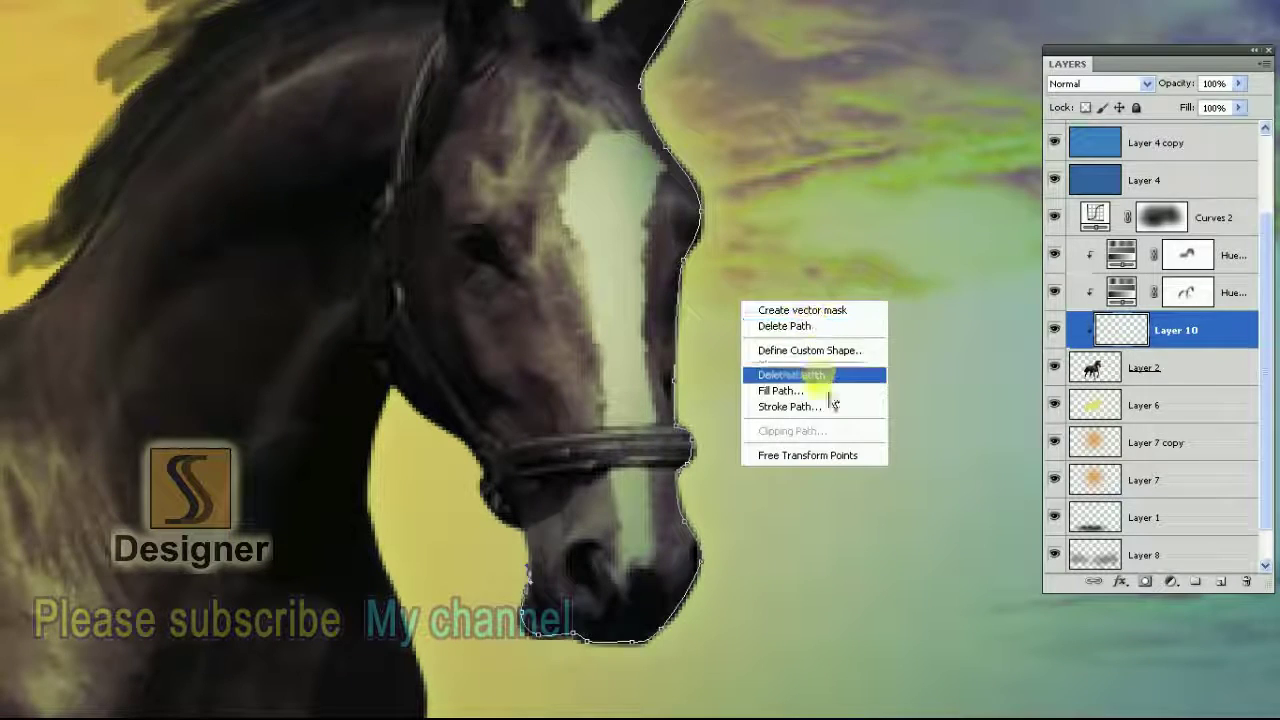
click(818, 427)
drag(749, 207, 819, 229)
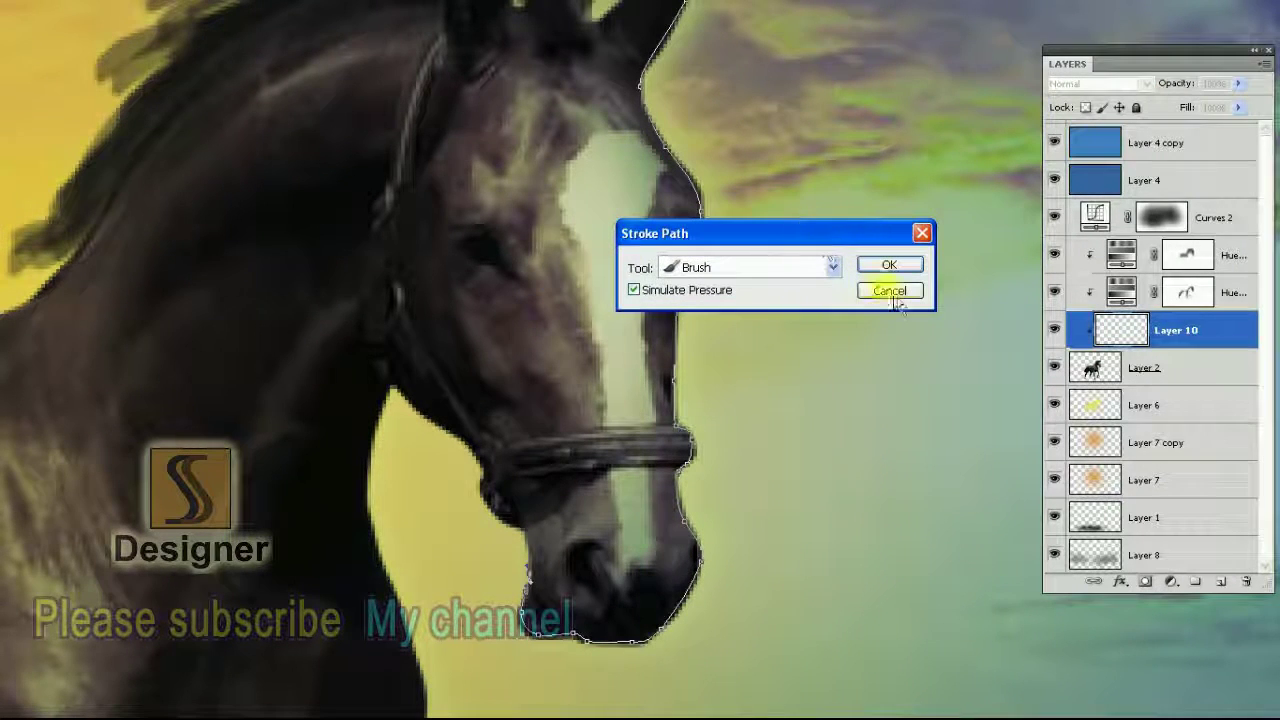
click(921, 242)
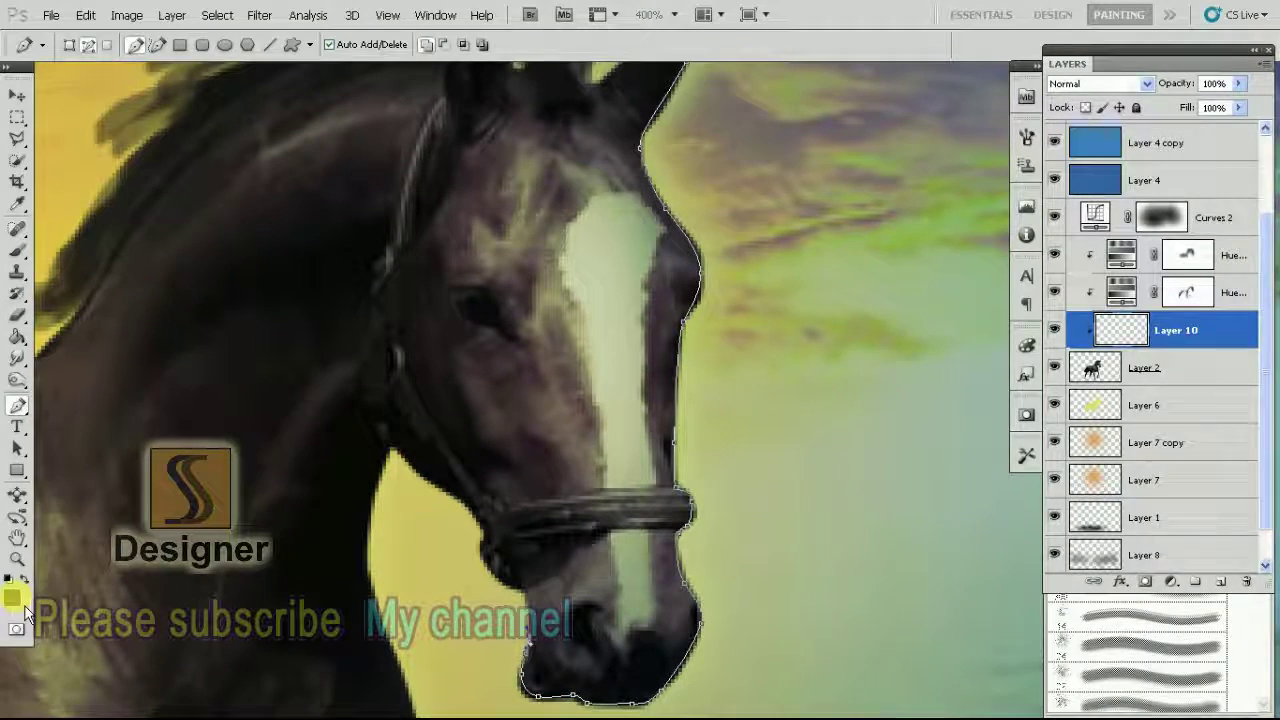
Set the foreground colour to pale sky blue (90dbf3)
click(14, 600)
click(745, 284)
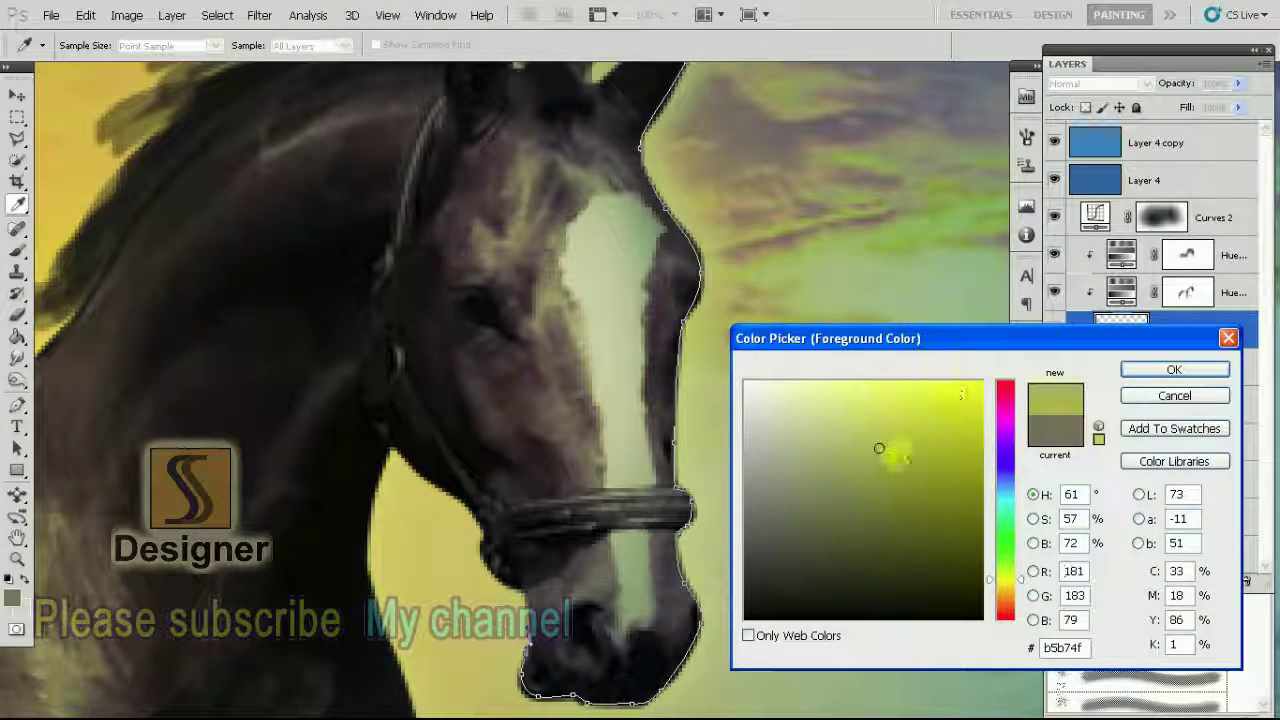
drag(879, 448, 853, 393)
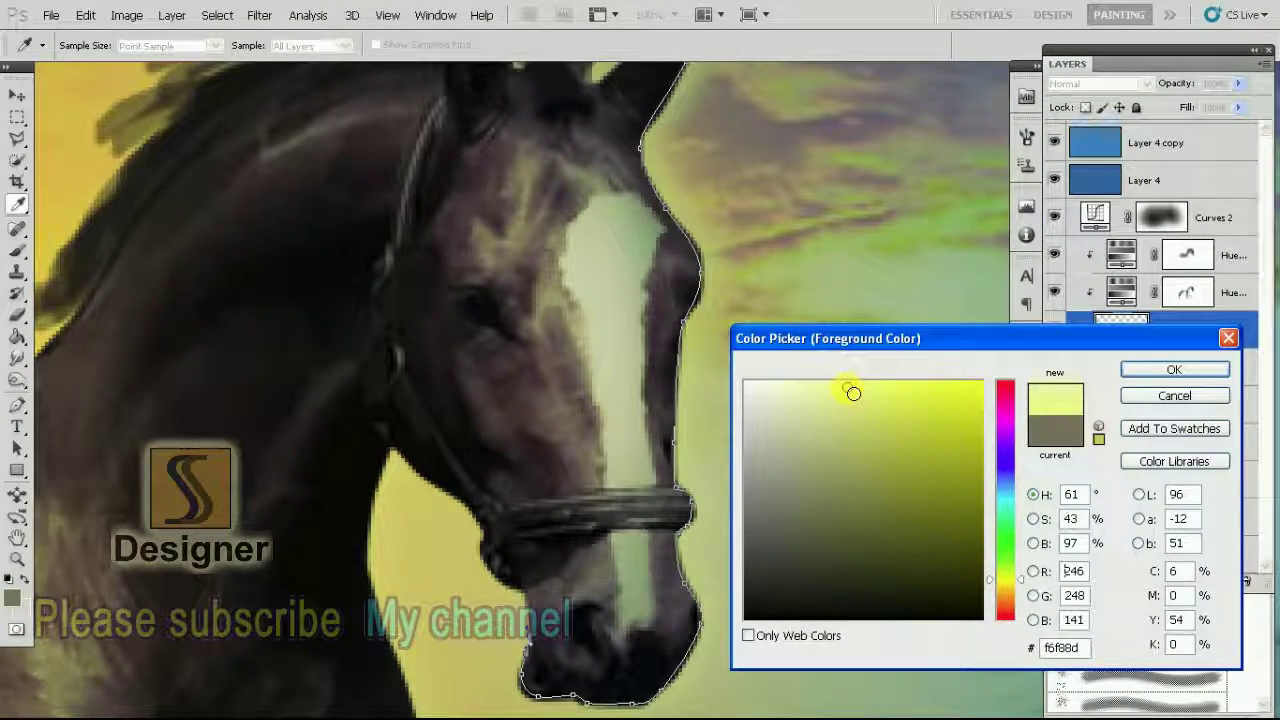
click(1019, 497)
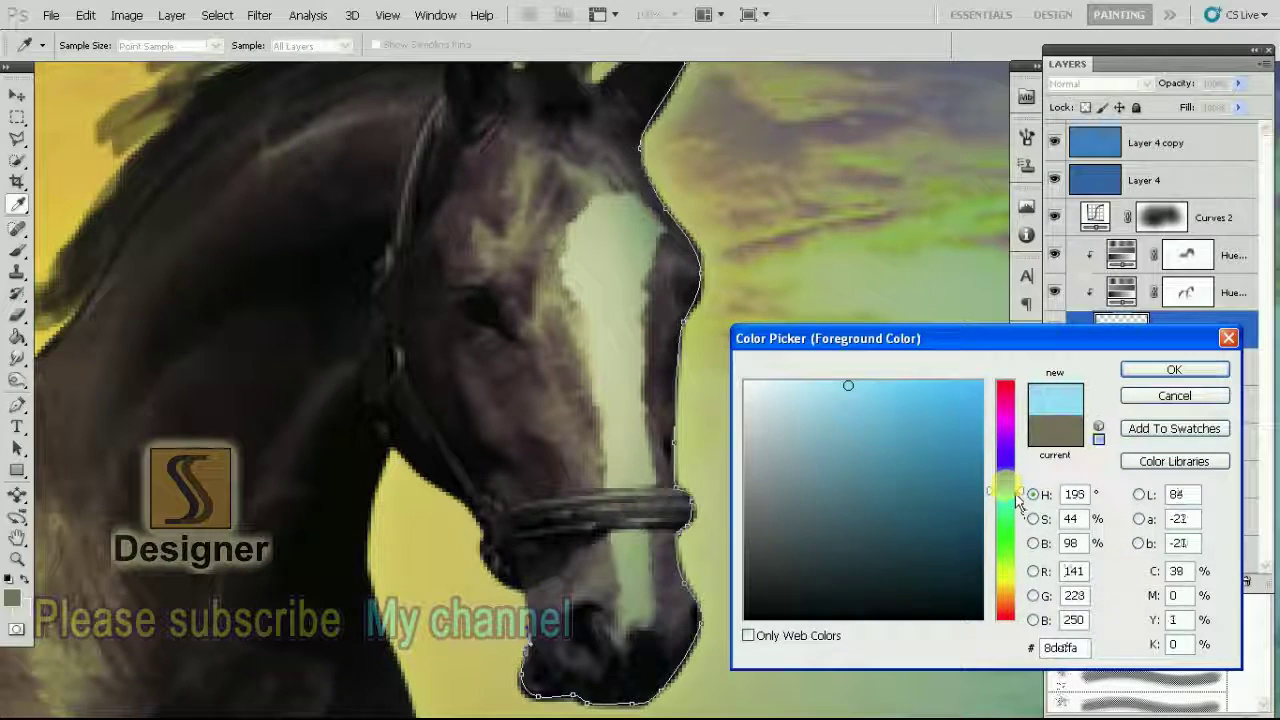
click(845, 389)
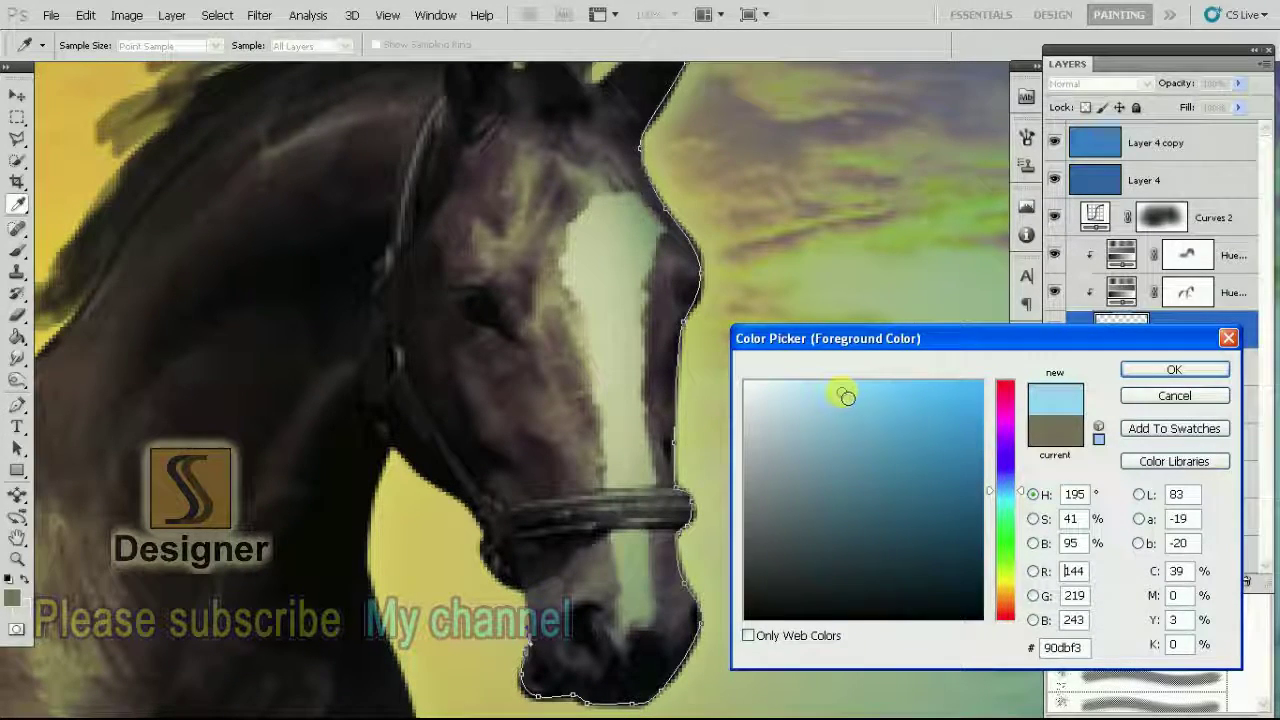
click(1174, 369)
Stroke the head path with the brush in the new light blue
key(p)
right_click(720, 277)
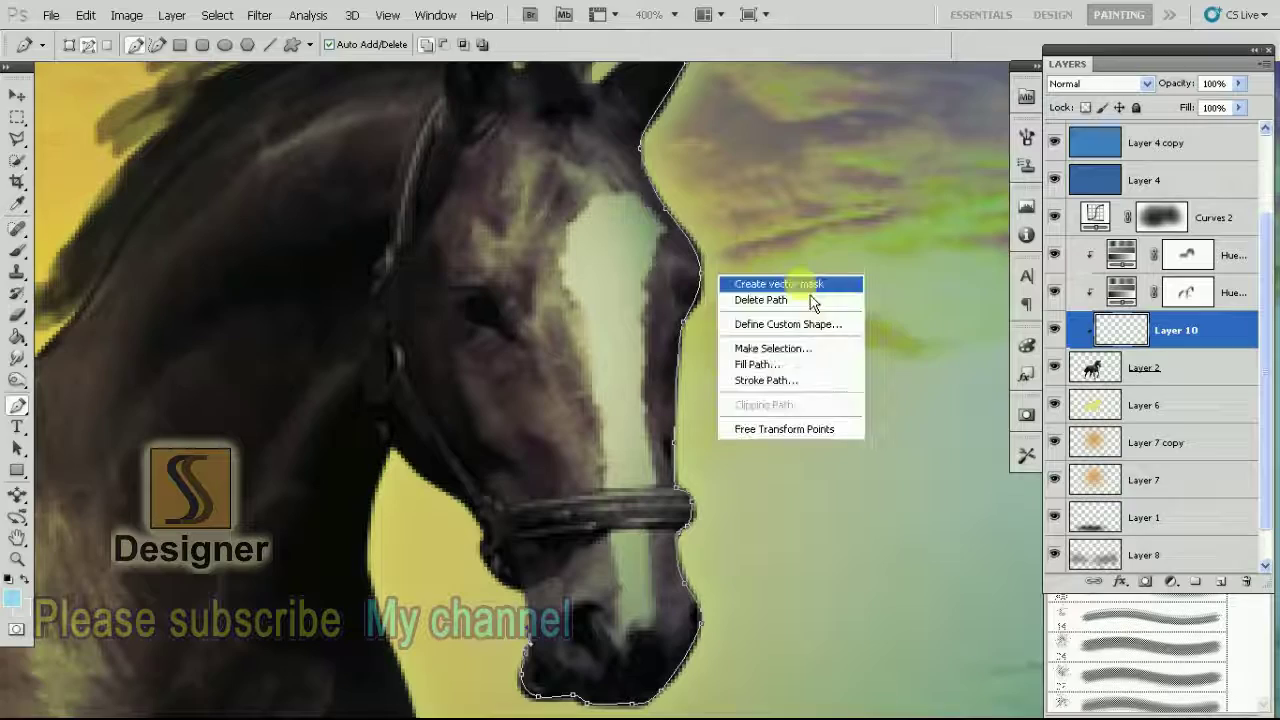
click(814, 380)
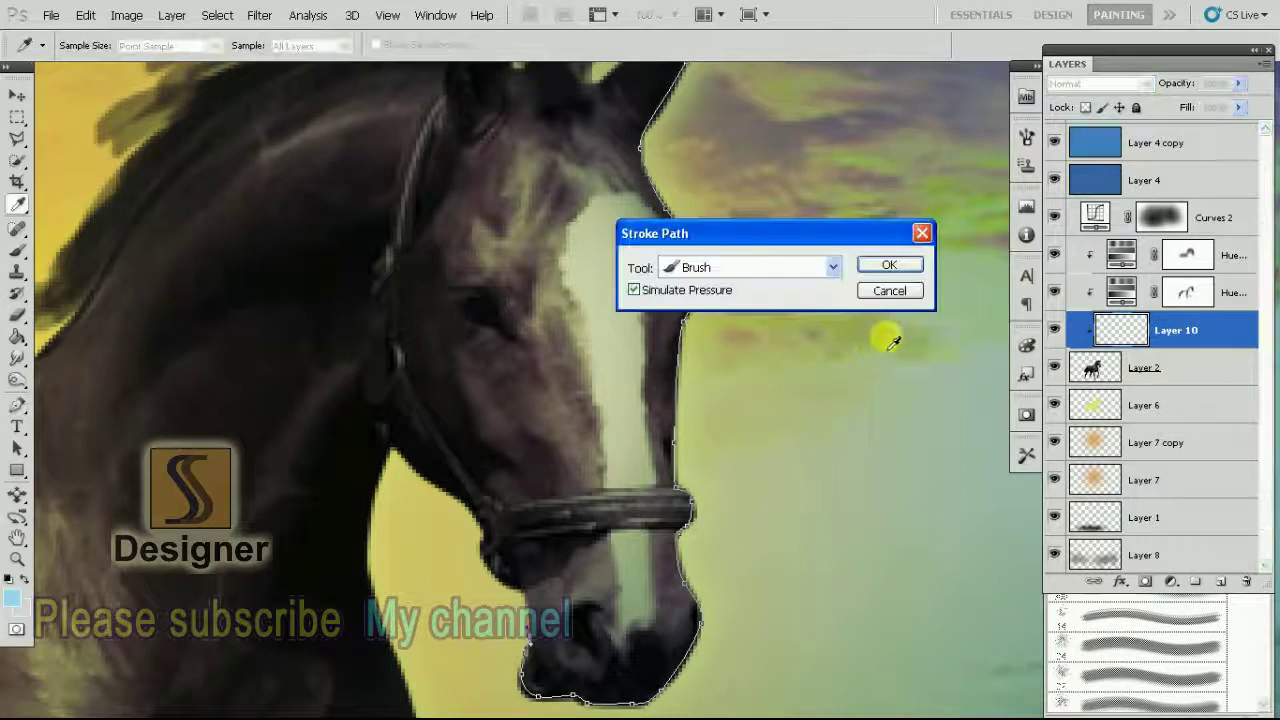
click(887, 264)
Discard the earlier stroked Layer 10 and place a fresh Layer 10 just above Curves 2
key(ctrl+minus)
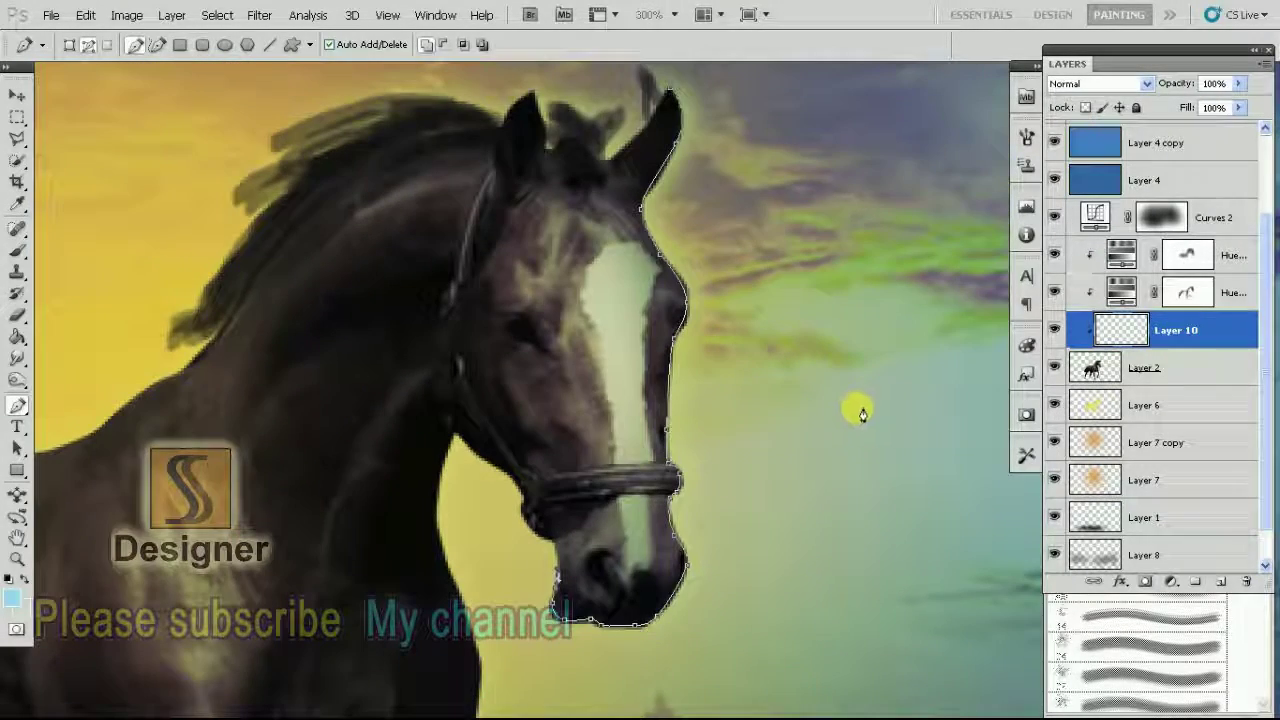
key(Return)
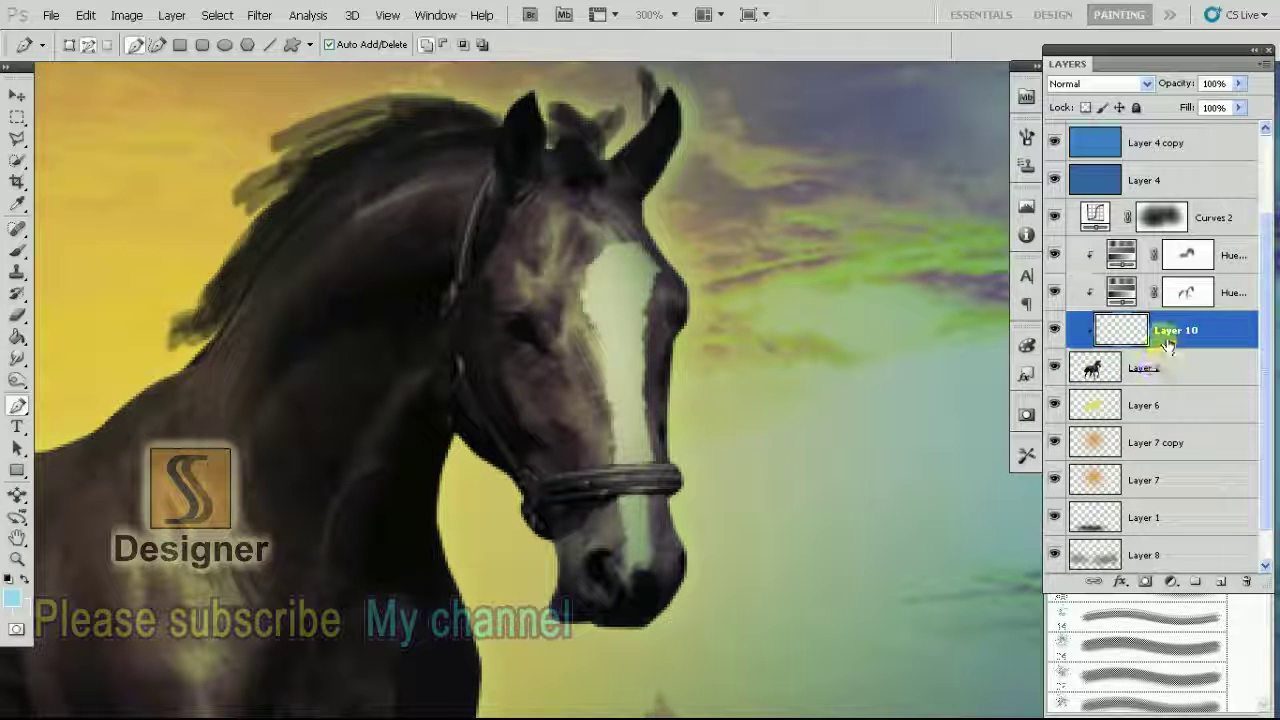
key(ctrl+e)
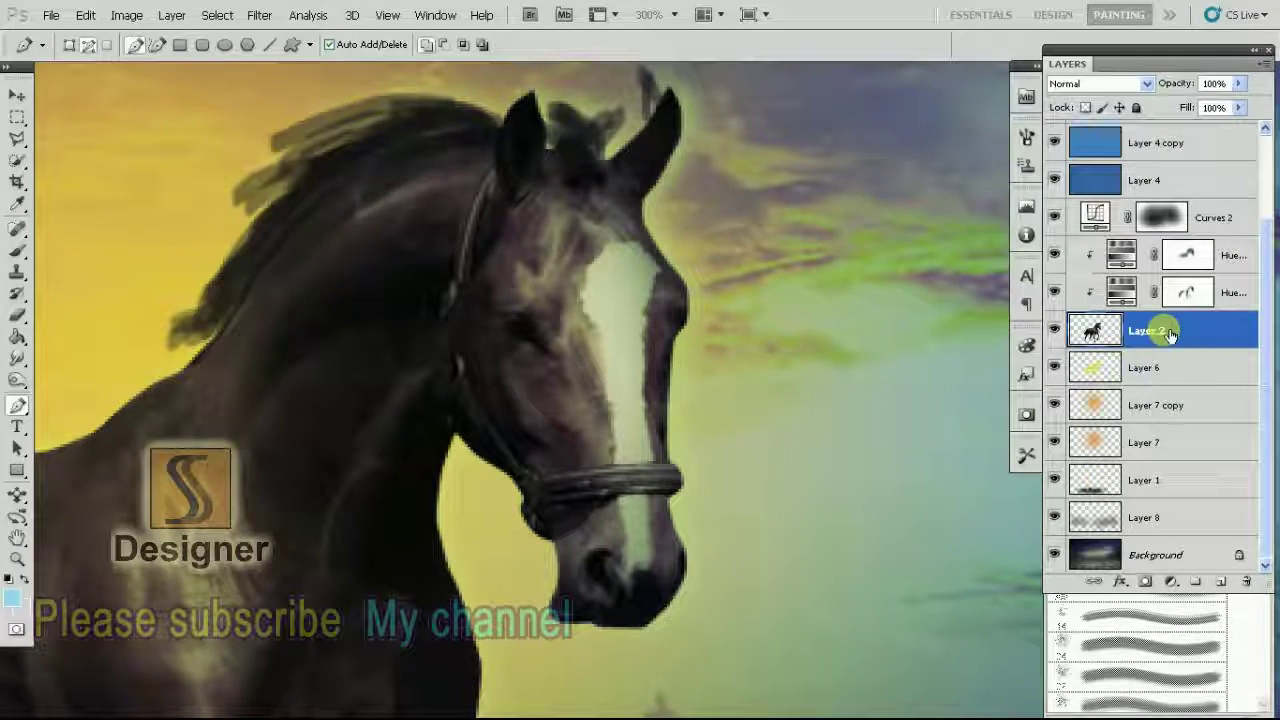
key(ctrl+Return)
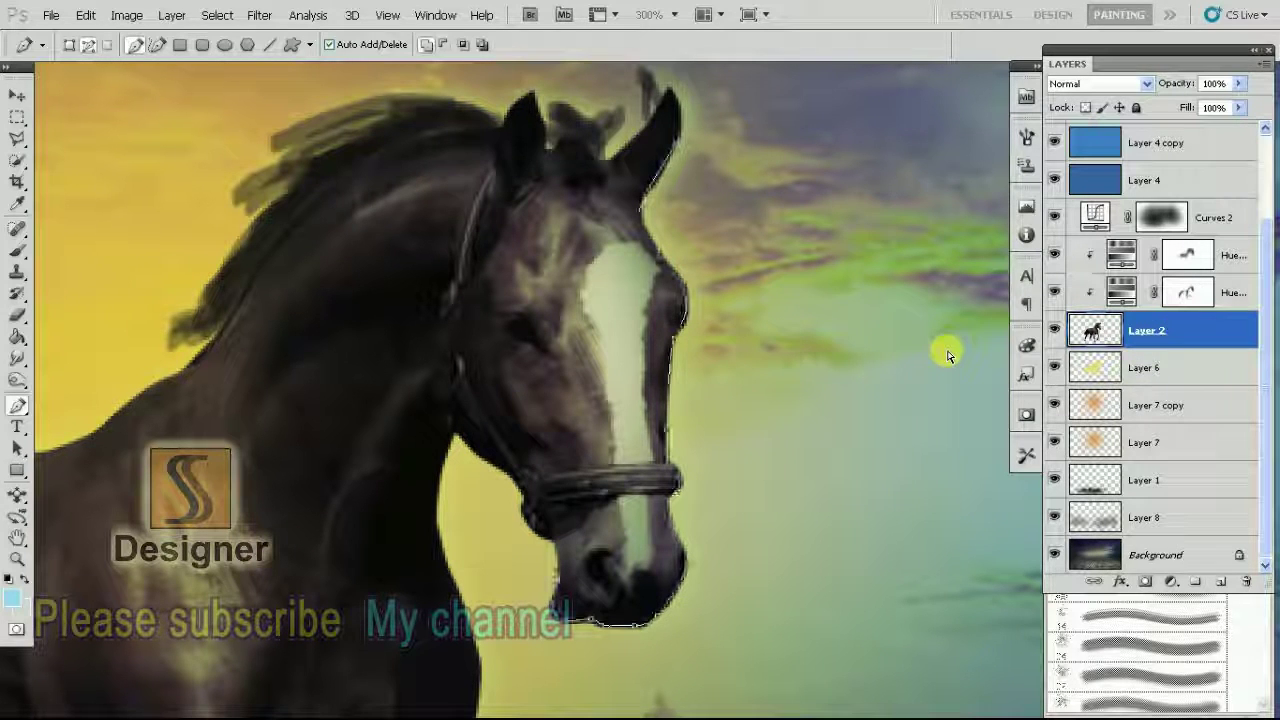
click(1222, 580)
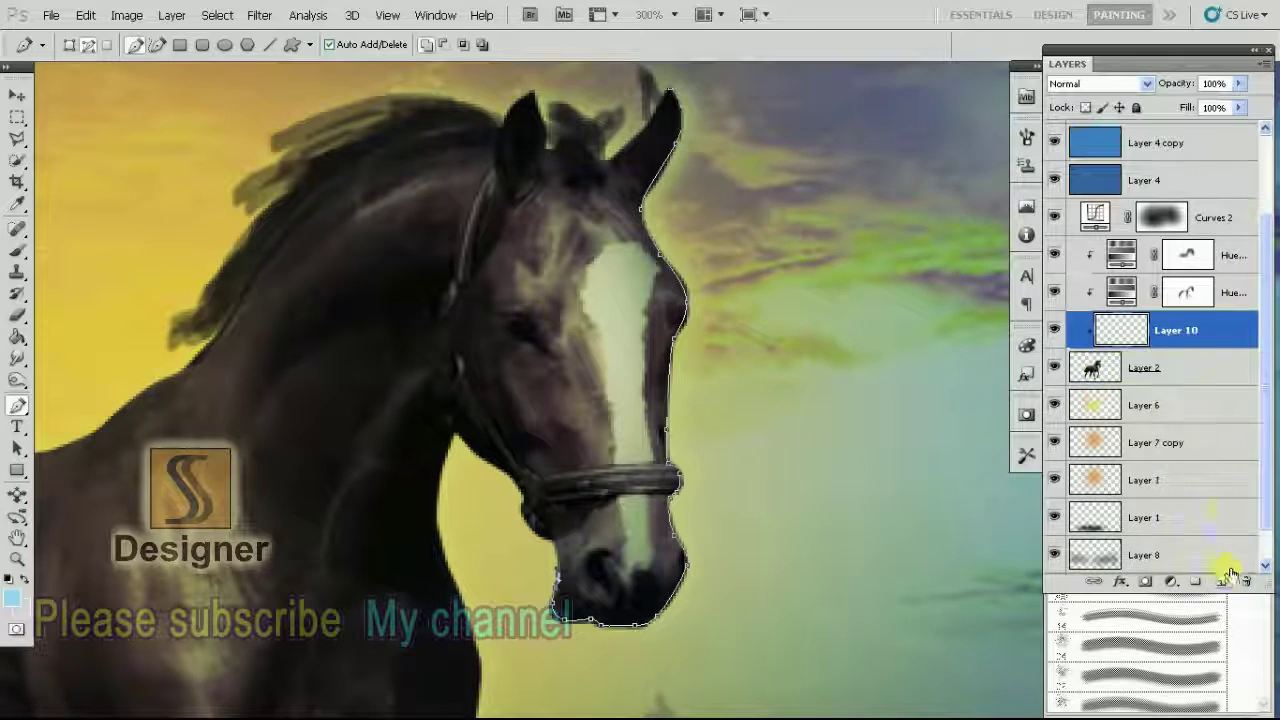
drag(1172, 322, 1146, 182)
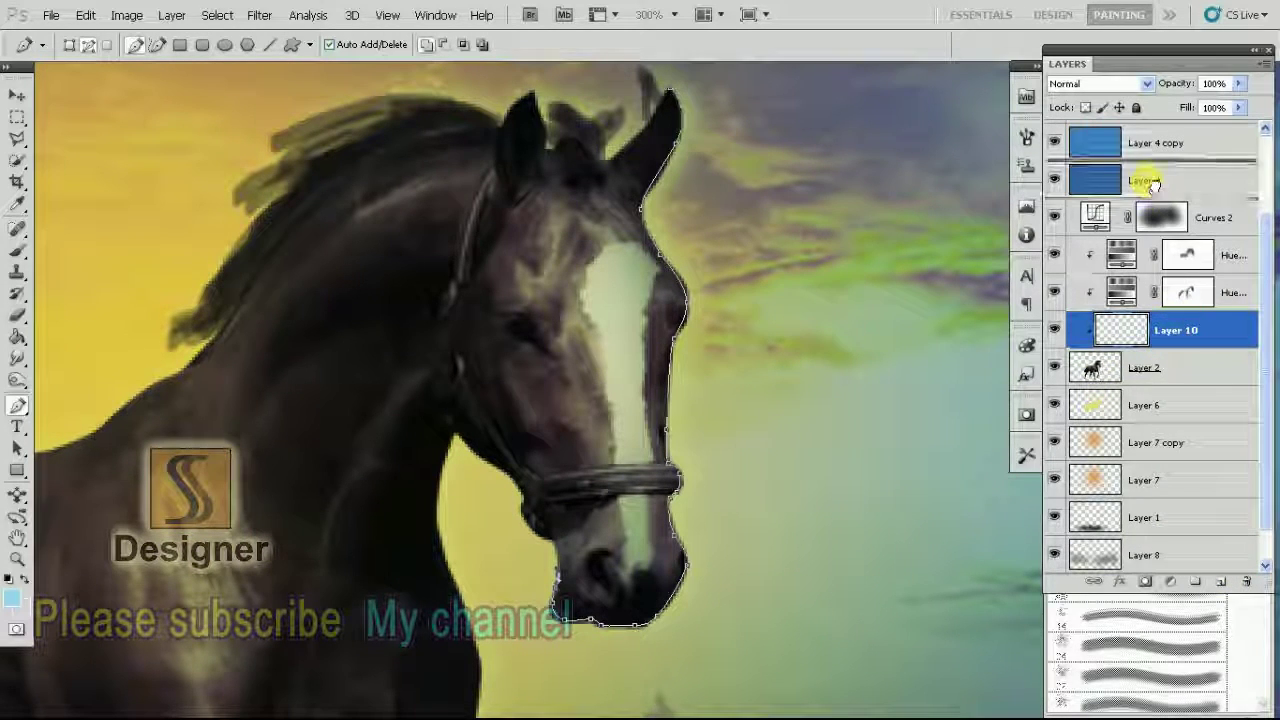
drag(1165, 195, 1155, 235)
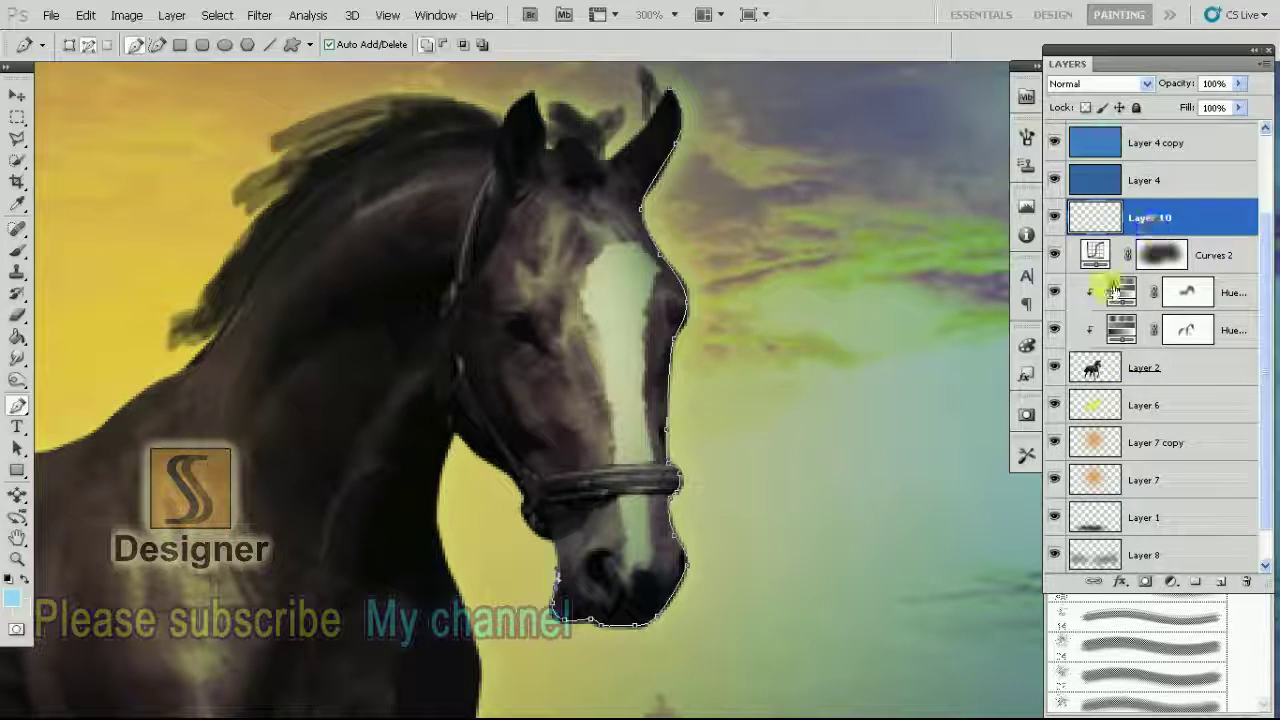
Stroke the head path on the new layer with Tool set to Brush
right_click(700, 265)
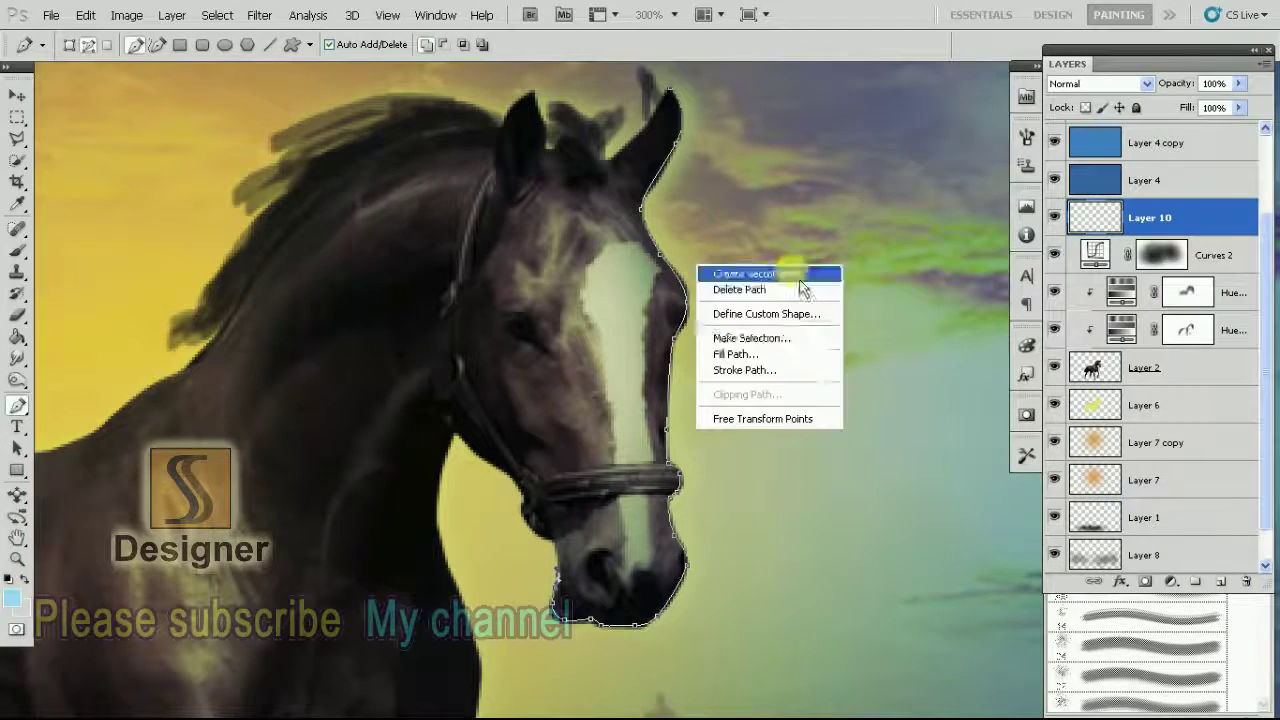
click(805, 369)
click(899, 289)
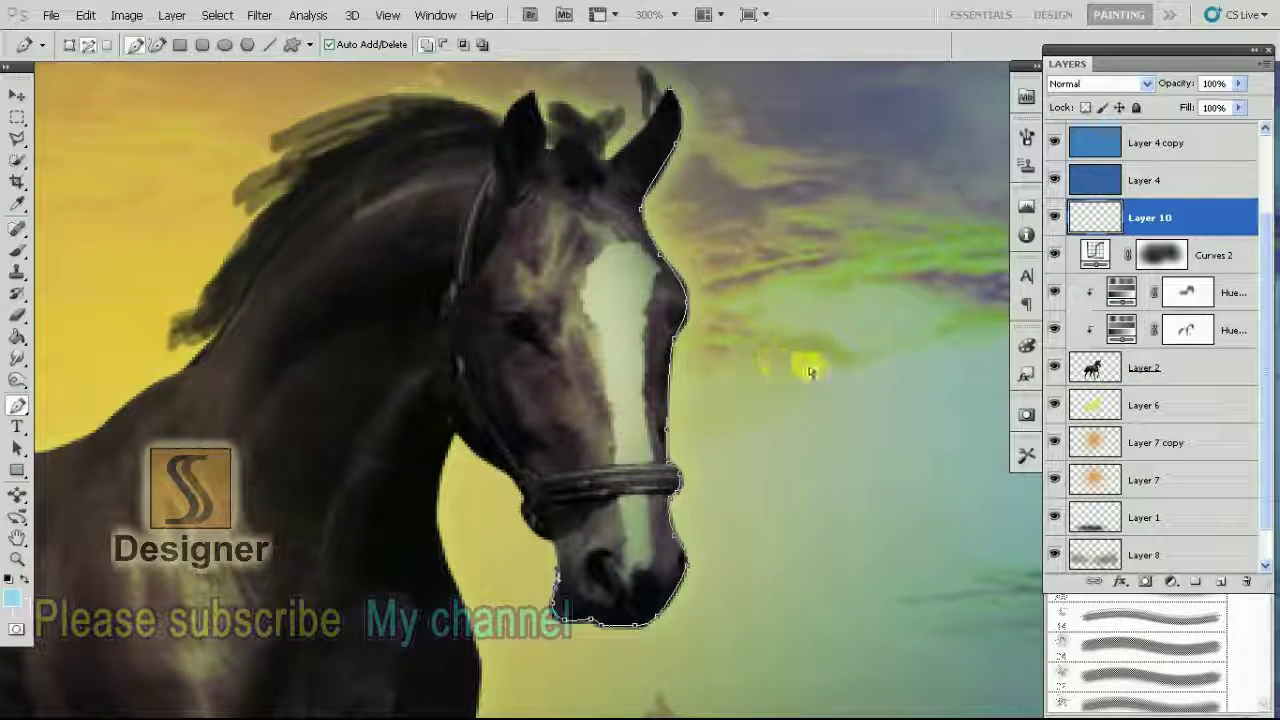
key(Return)
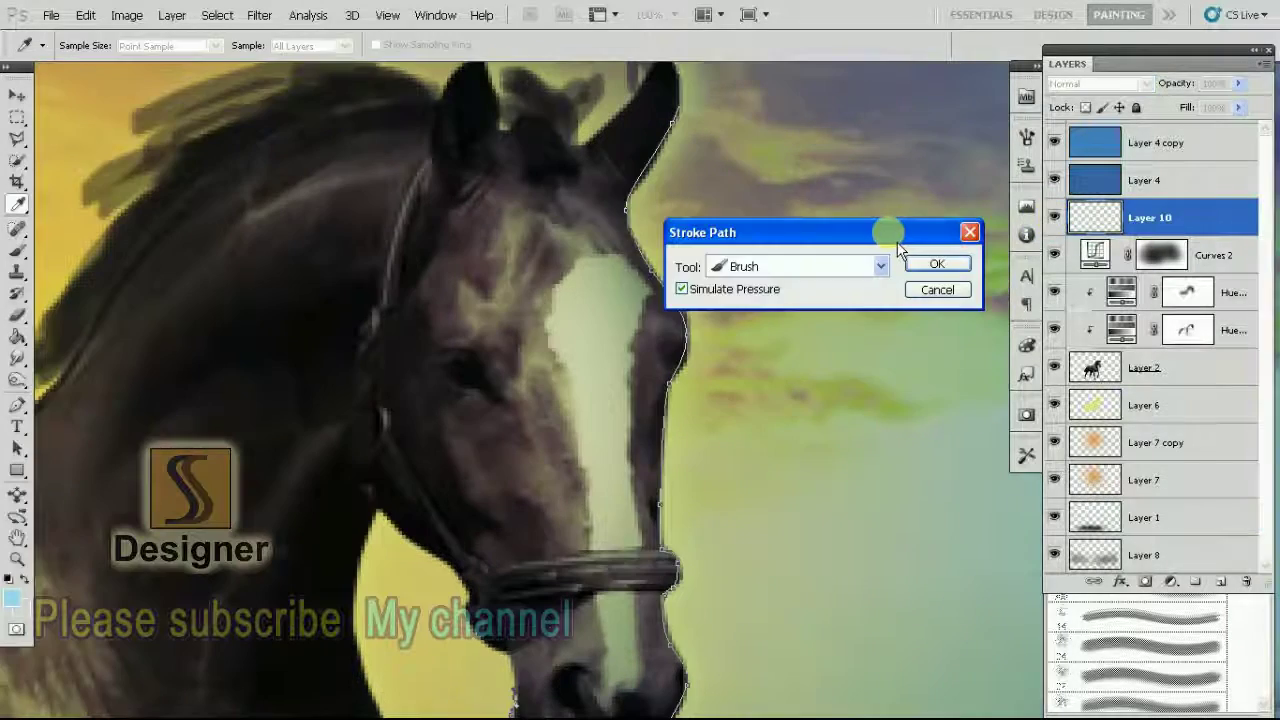
drag(897, 244, 911, 217)
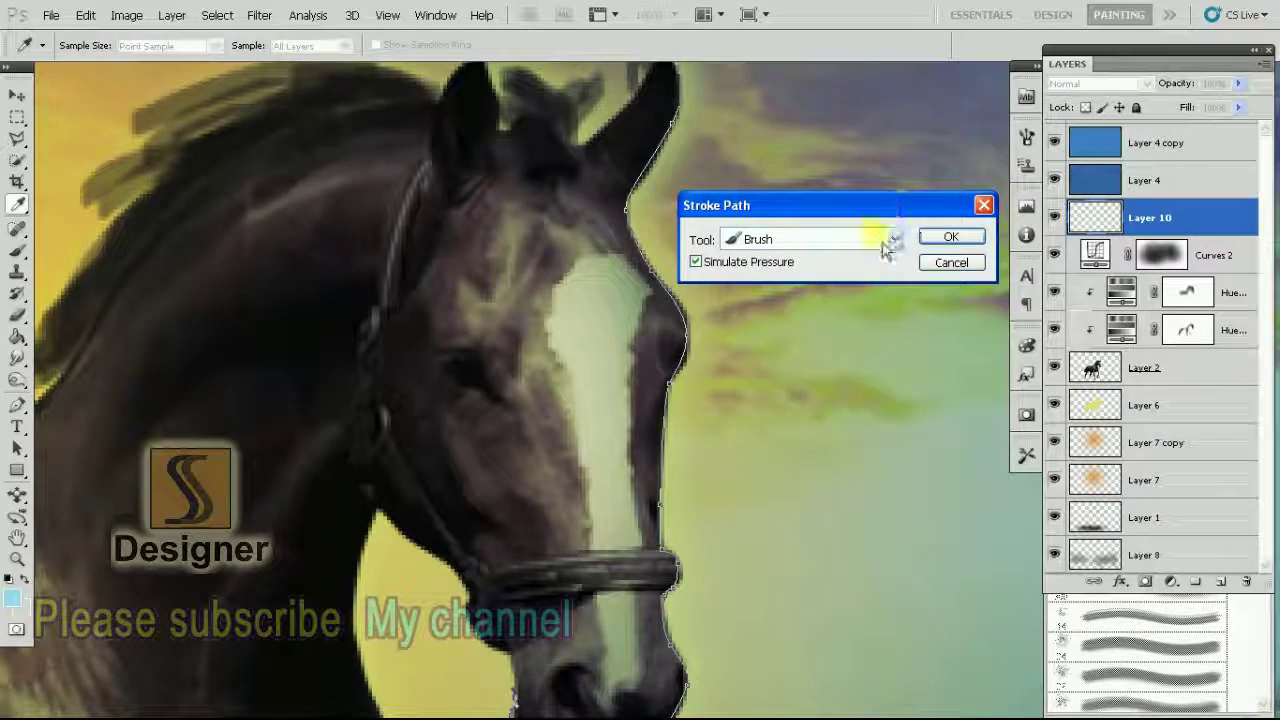
click(888, 240)
click(775, 277)
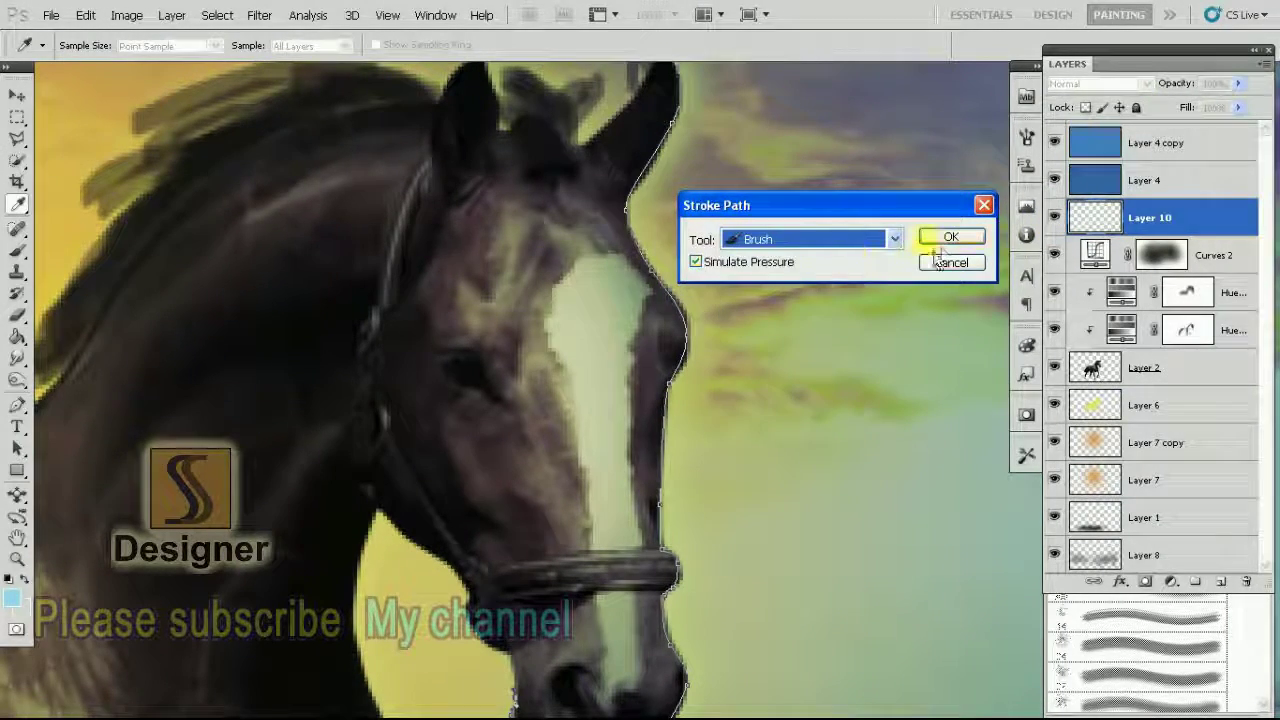
click(945, 240)
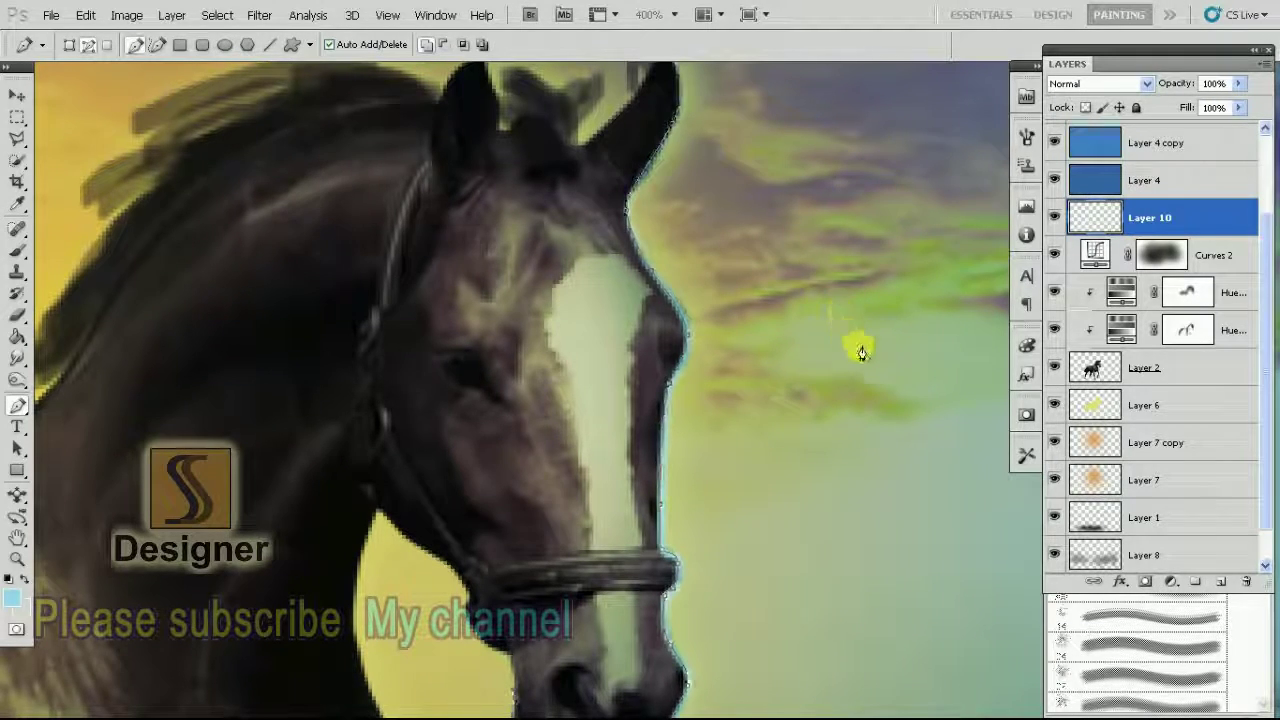
Zoom in on the horse's back and start a Pen path along its edge
key(ctrl+minus)
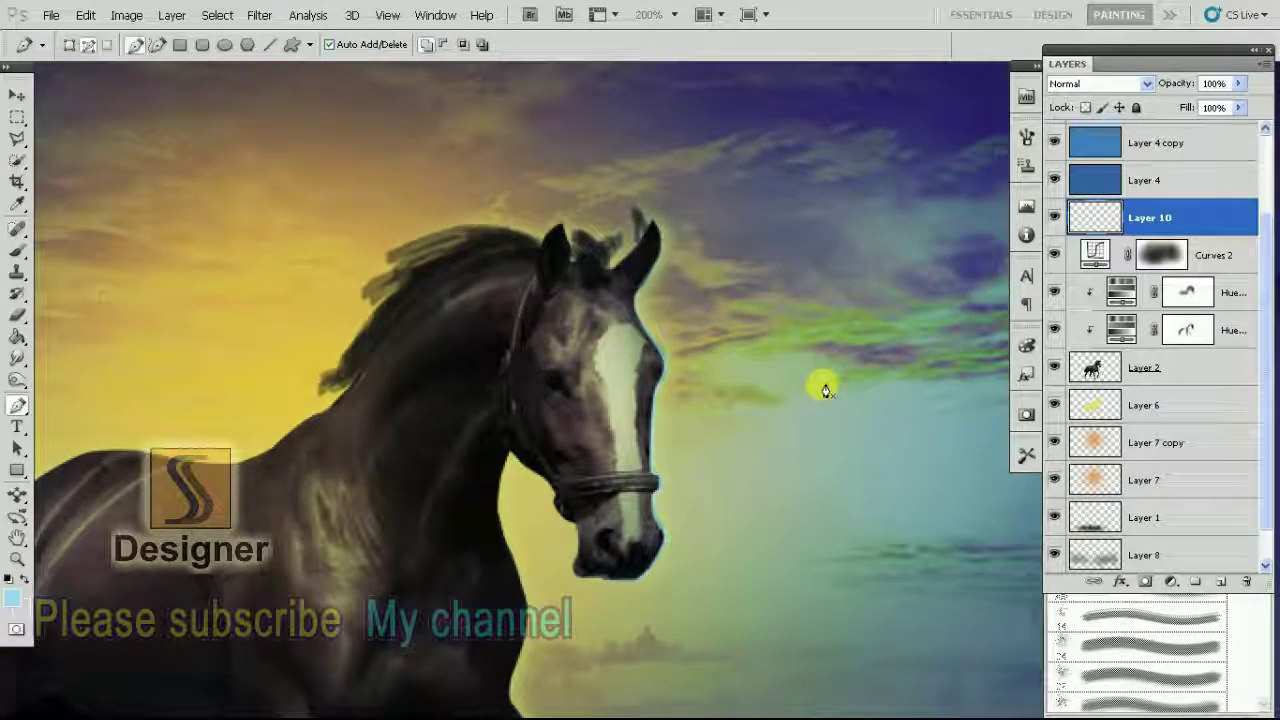
key(v)
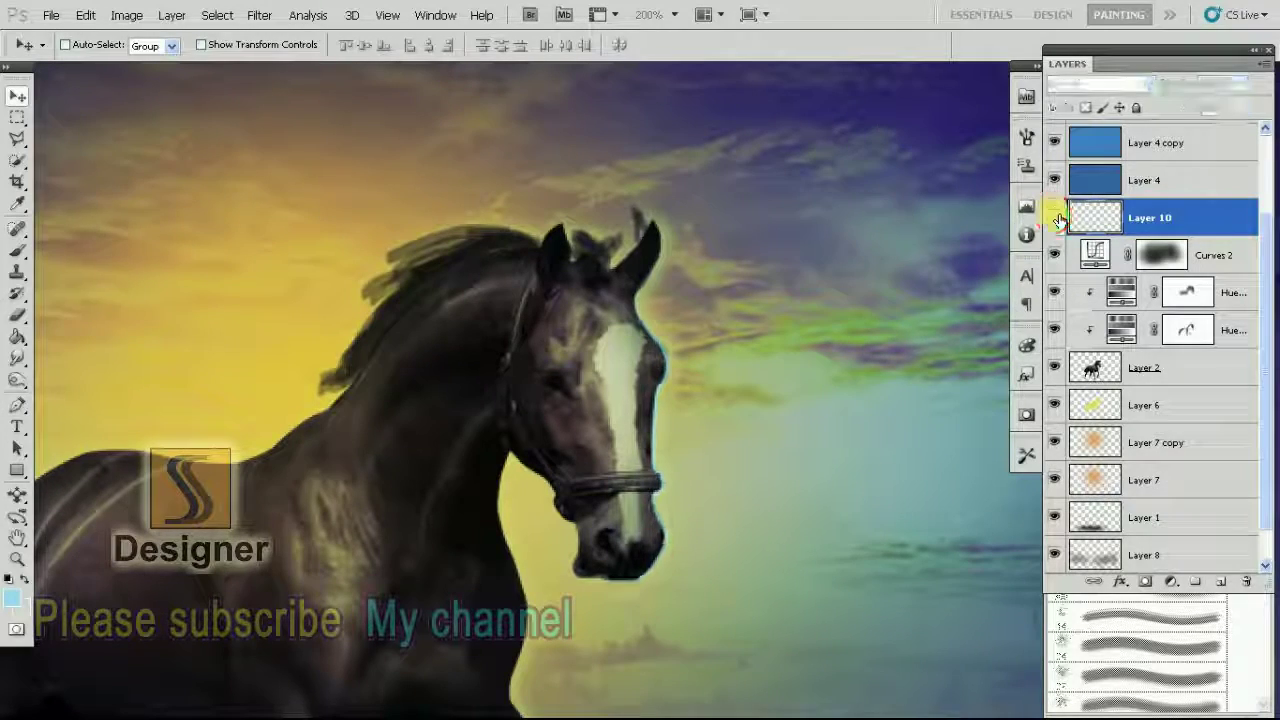
drag(766, 411, 882, 371)
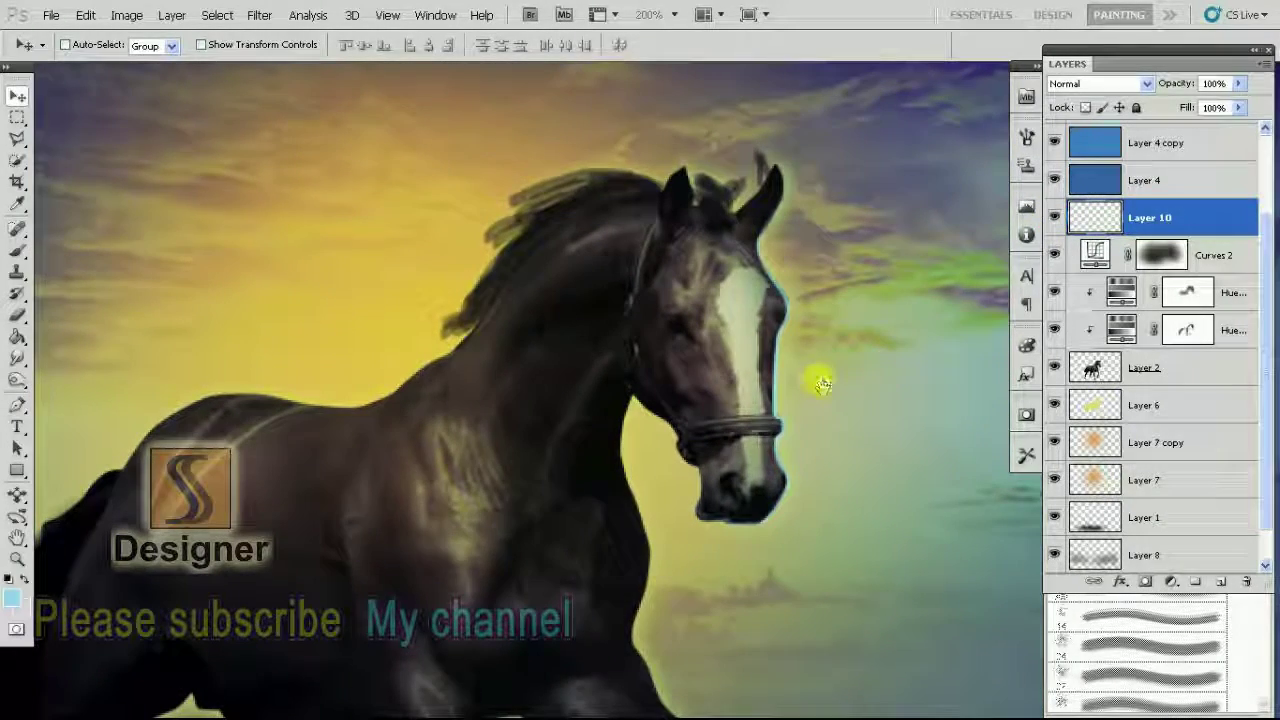
key(p)
key(ctrl+plus)
key(ctrl+plus)
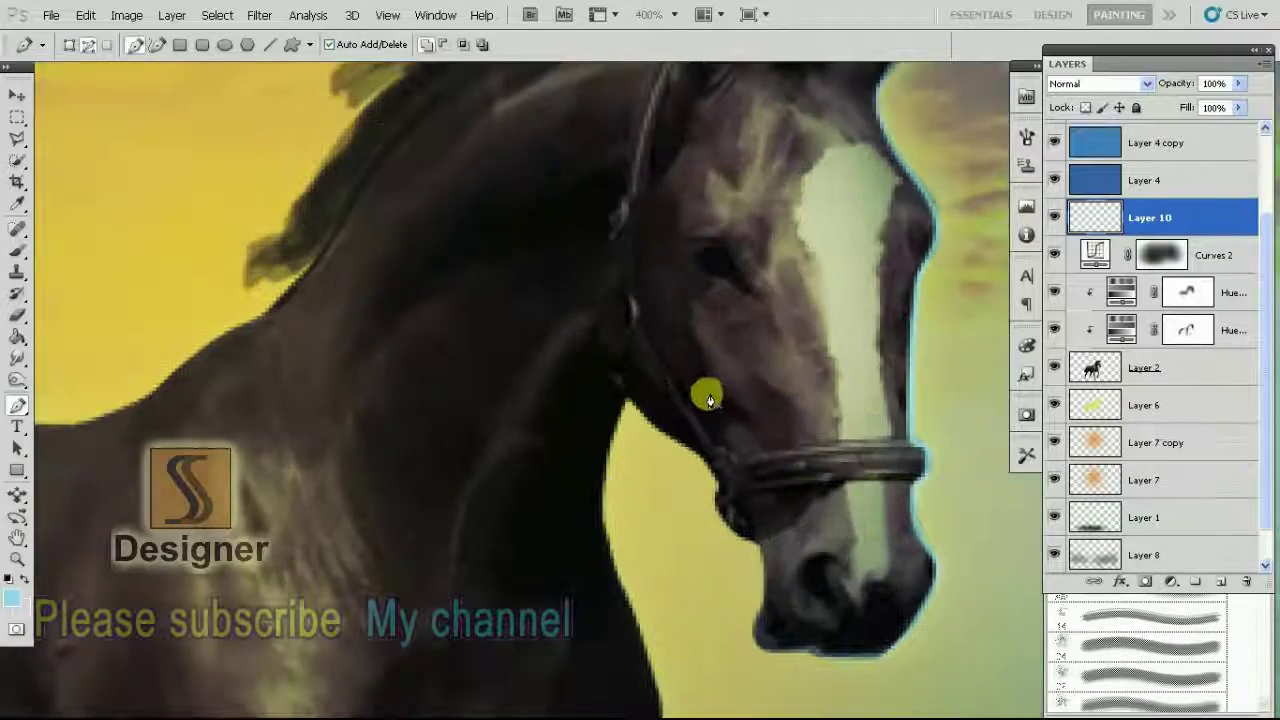
scroll(714, 297, left, 5)
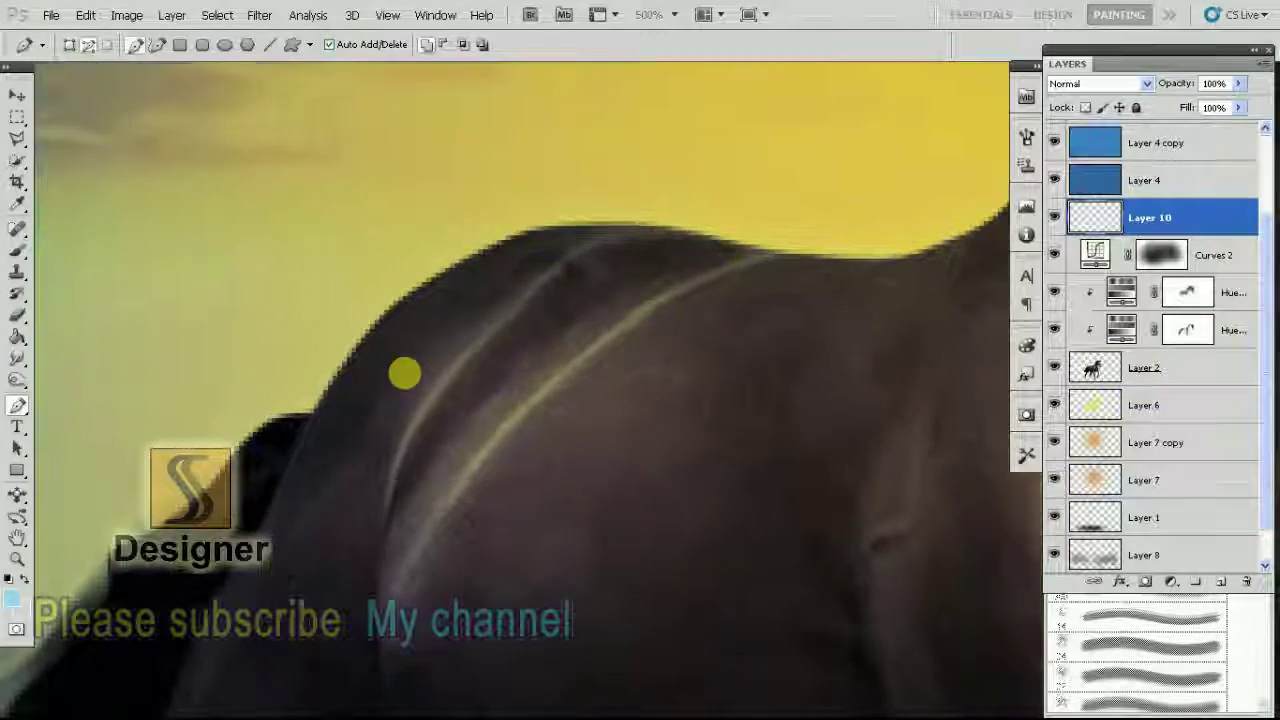
key(ctrl+plus)
click(320, 450)
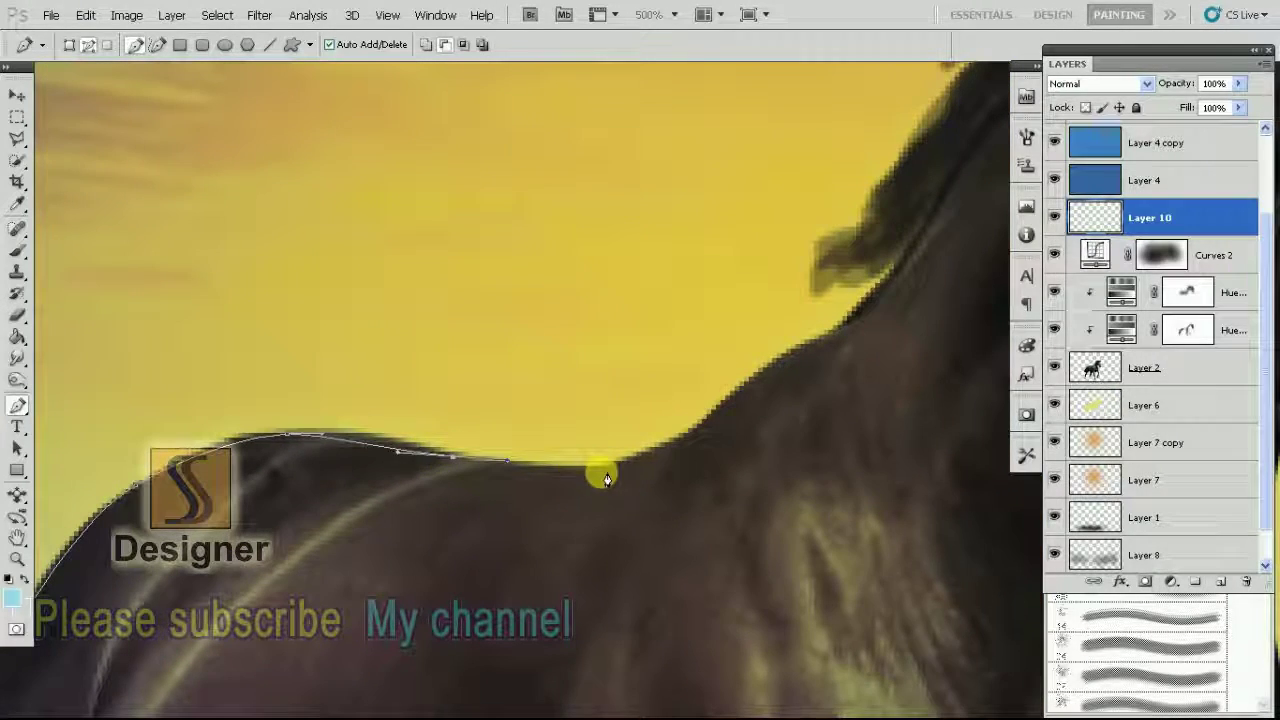
drag(571, 480, 677, 434)
drag(777, 366, 492, 582)
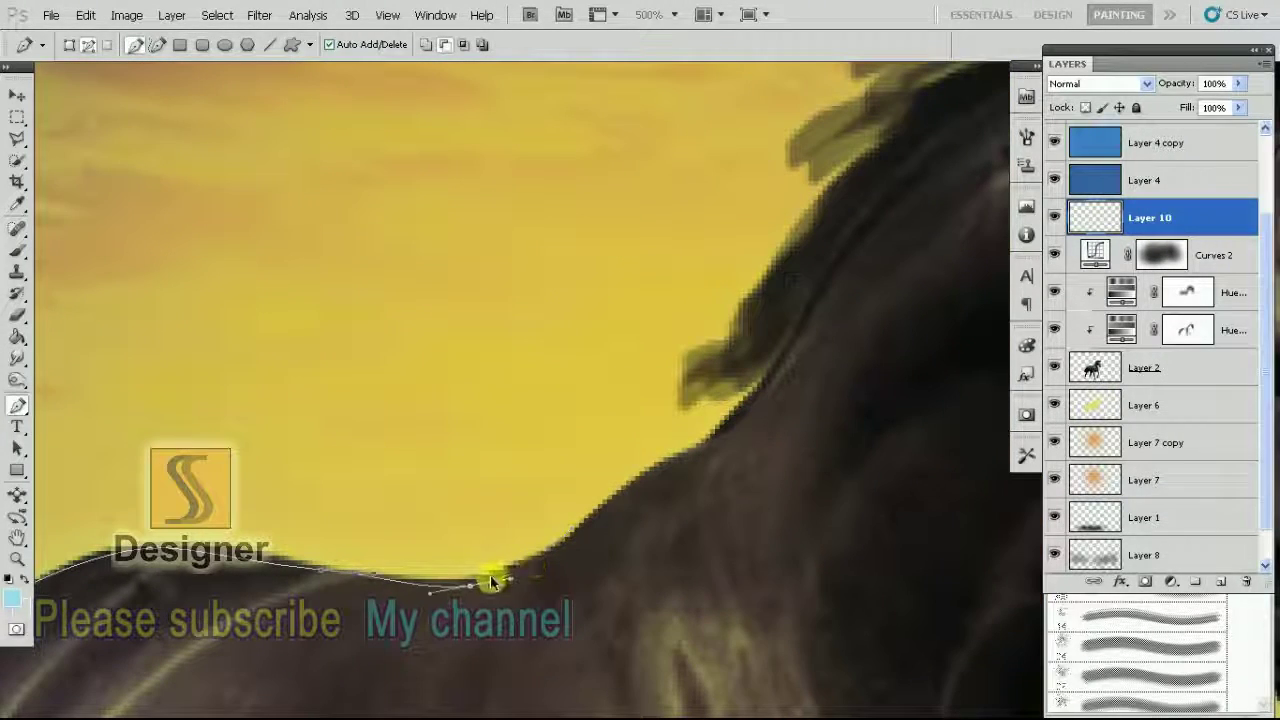
Extend the back path with curved points up to the mane edge
click(720, 423)
mouse_move(720, 423)
mouse_down()
mouse_move(670, 521)
mouse_move(690, 487)
mouse_up()
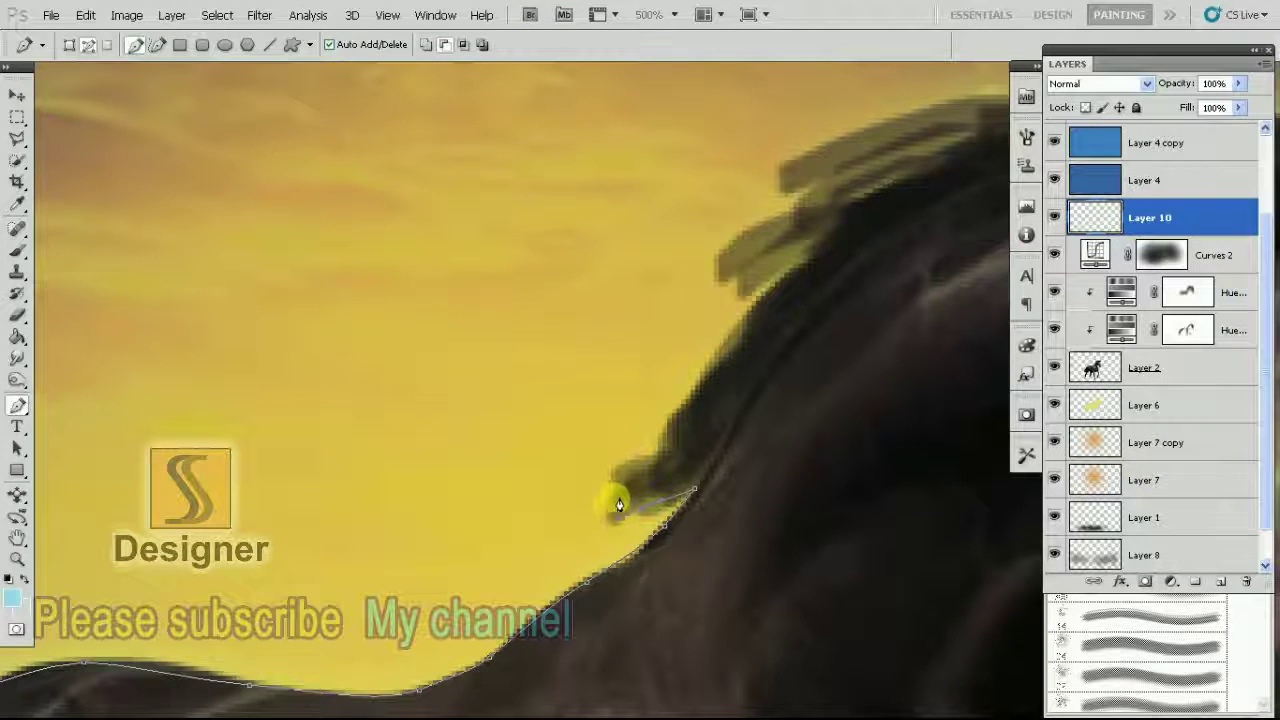
drag(705, 486, 727, 418)
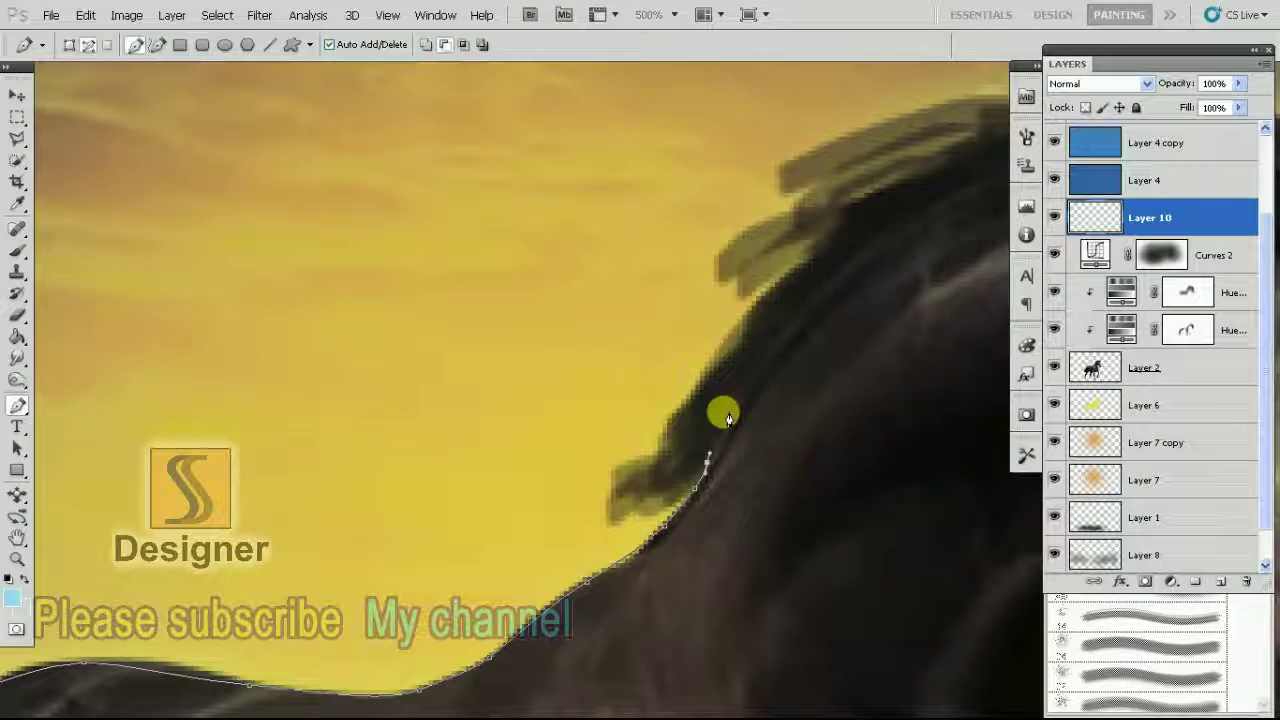
key(ctrl+minus)
key(ctrl+minus)
key(ctrl+minus)
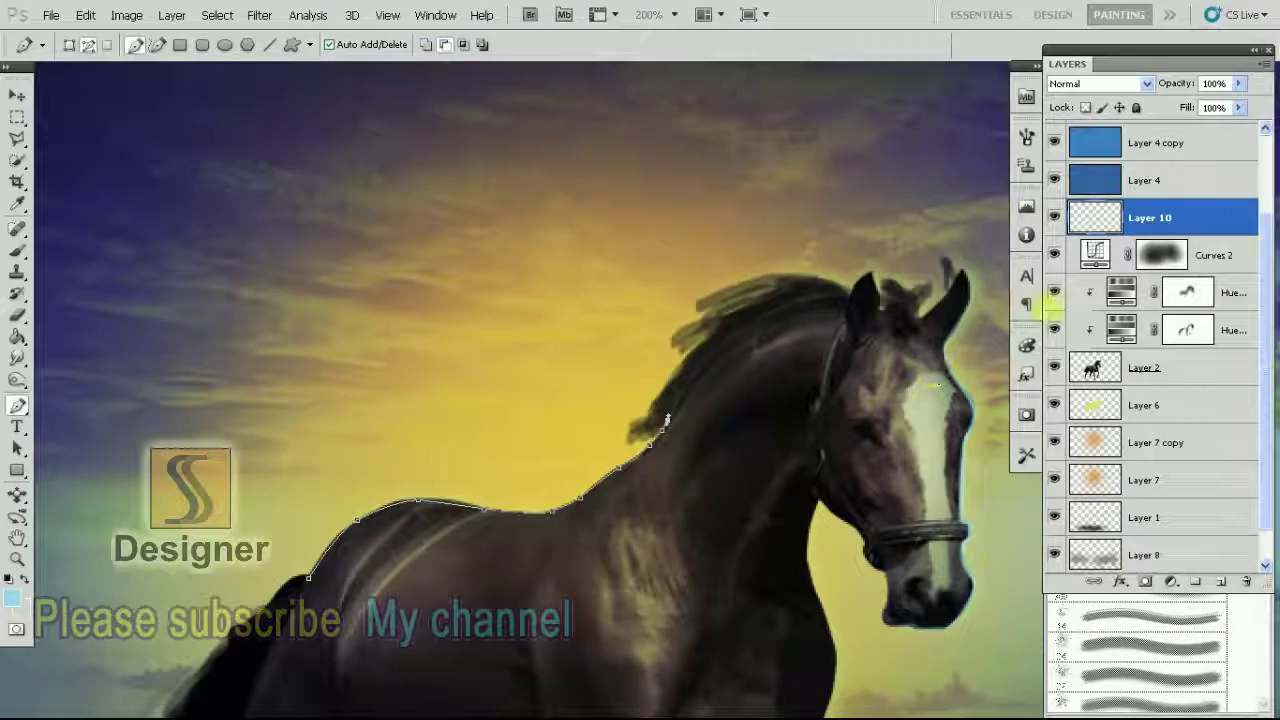
Stroke the back path with the brush on new Layer 11, then fit the image on screen
click(1220, 582)
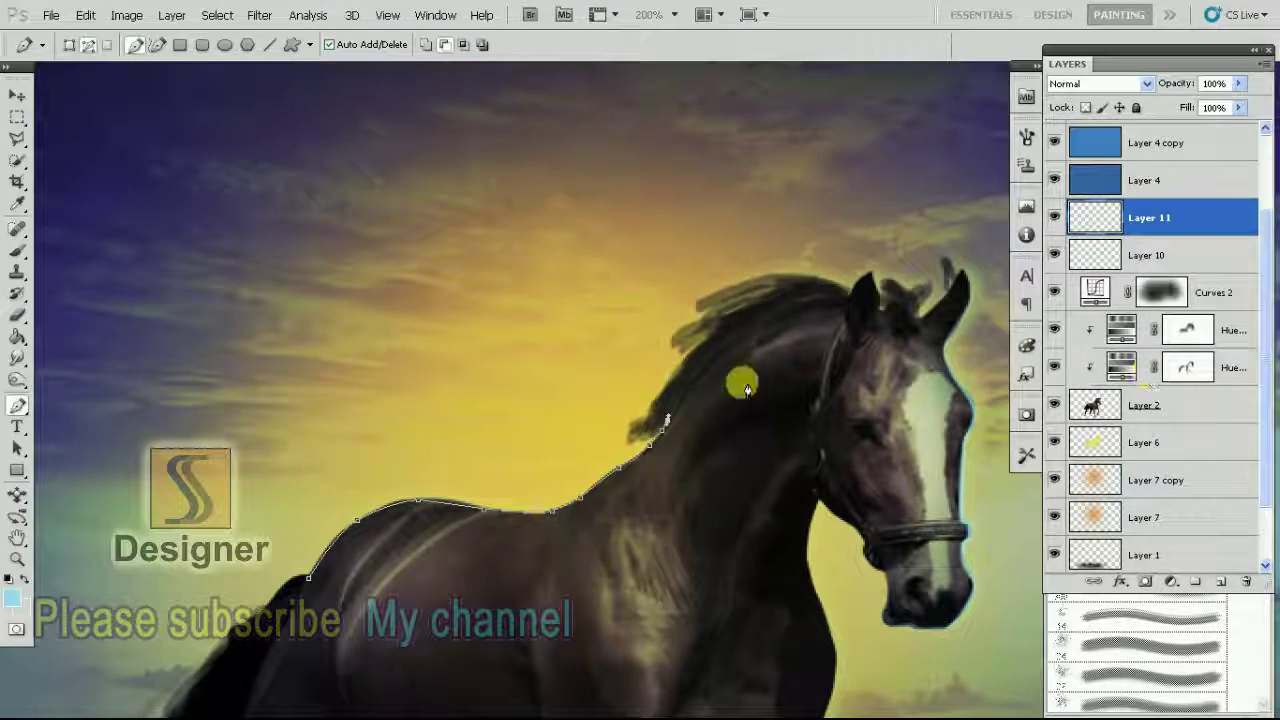
right_click(677, 402)
click(737, 507)
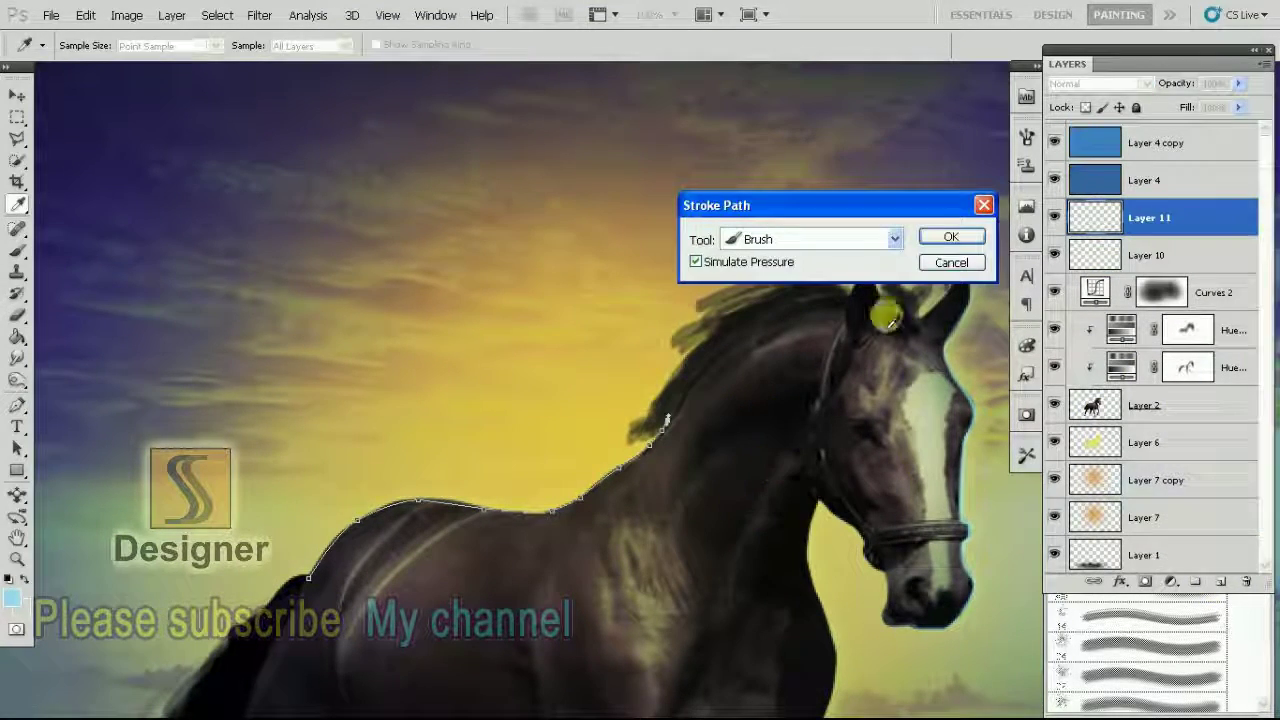
click(945, 235)
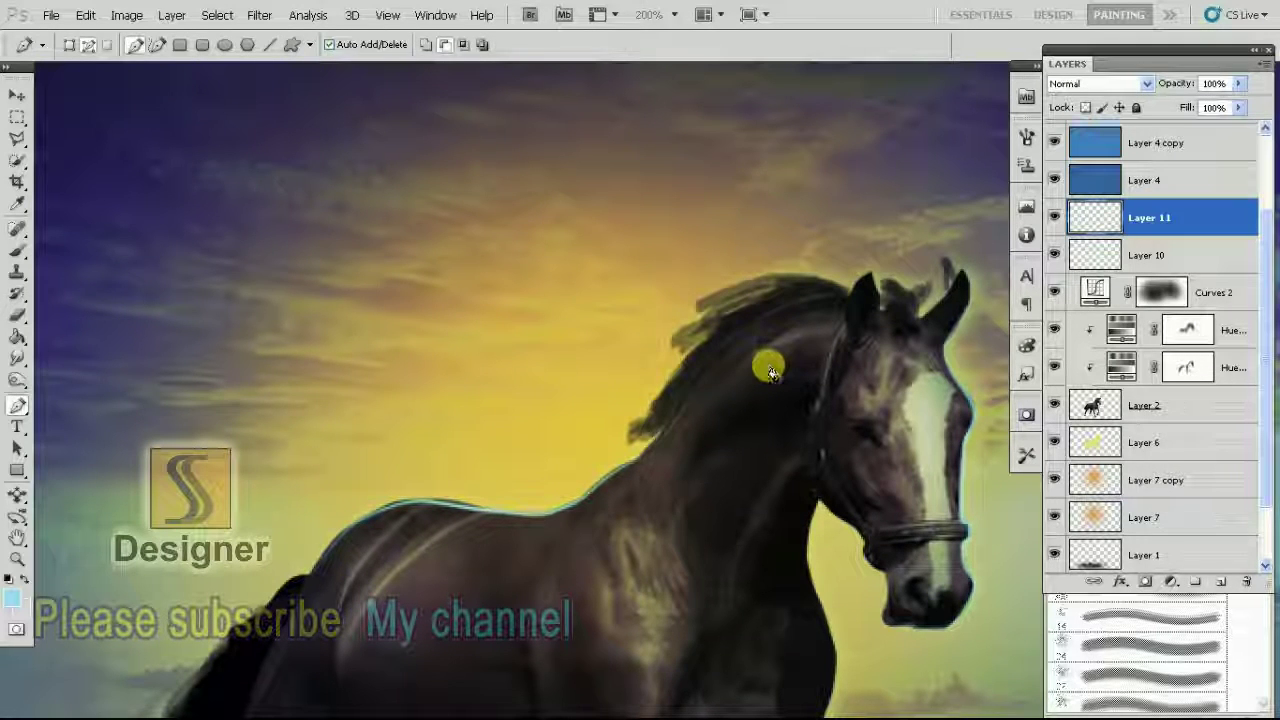
key(v)
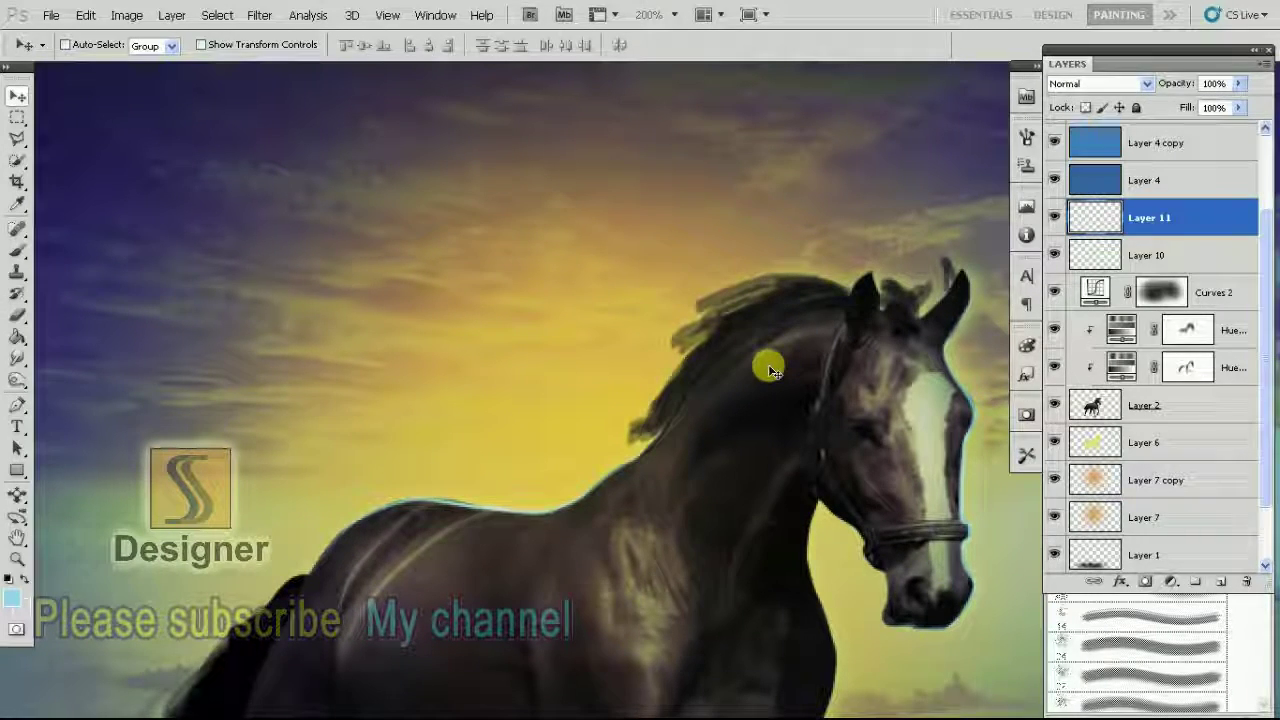
key(ctrl+0)
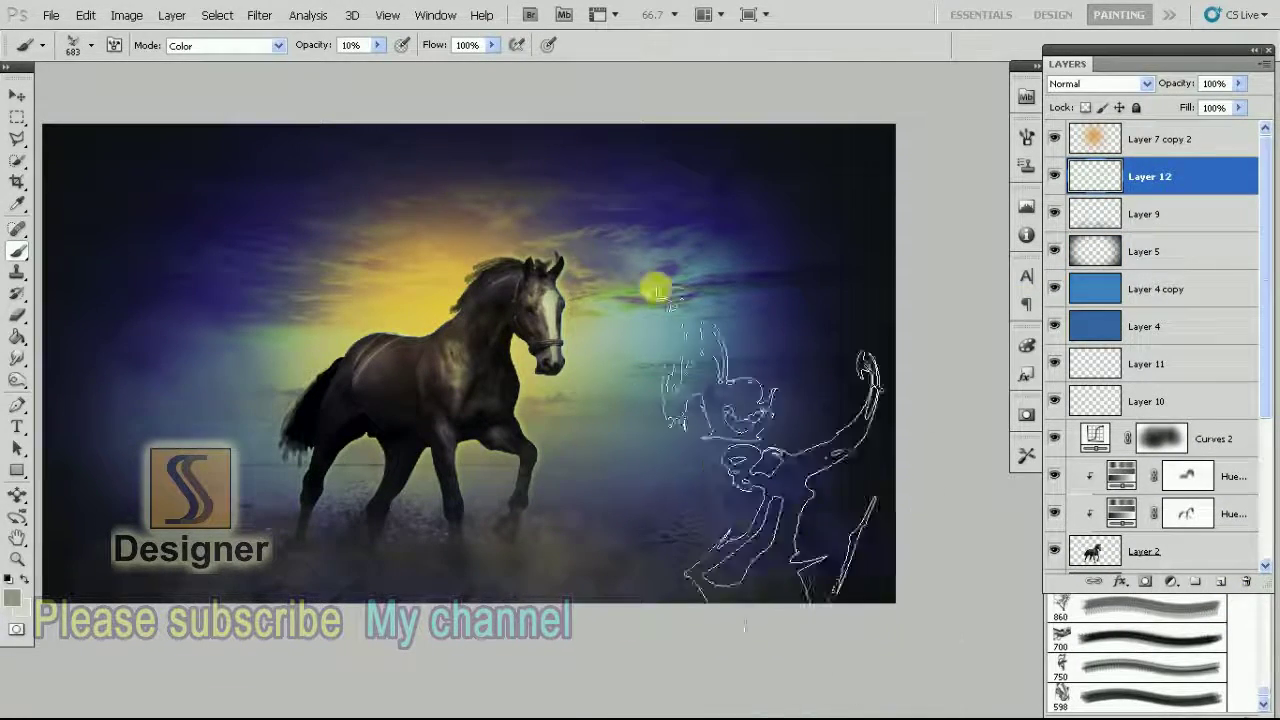
Raise the brush opacity to 32%
click(377, 45)
drag(377, 63, 410, 78)
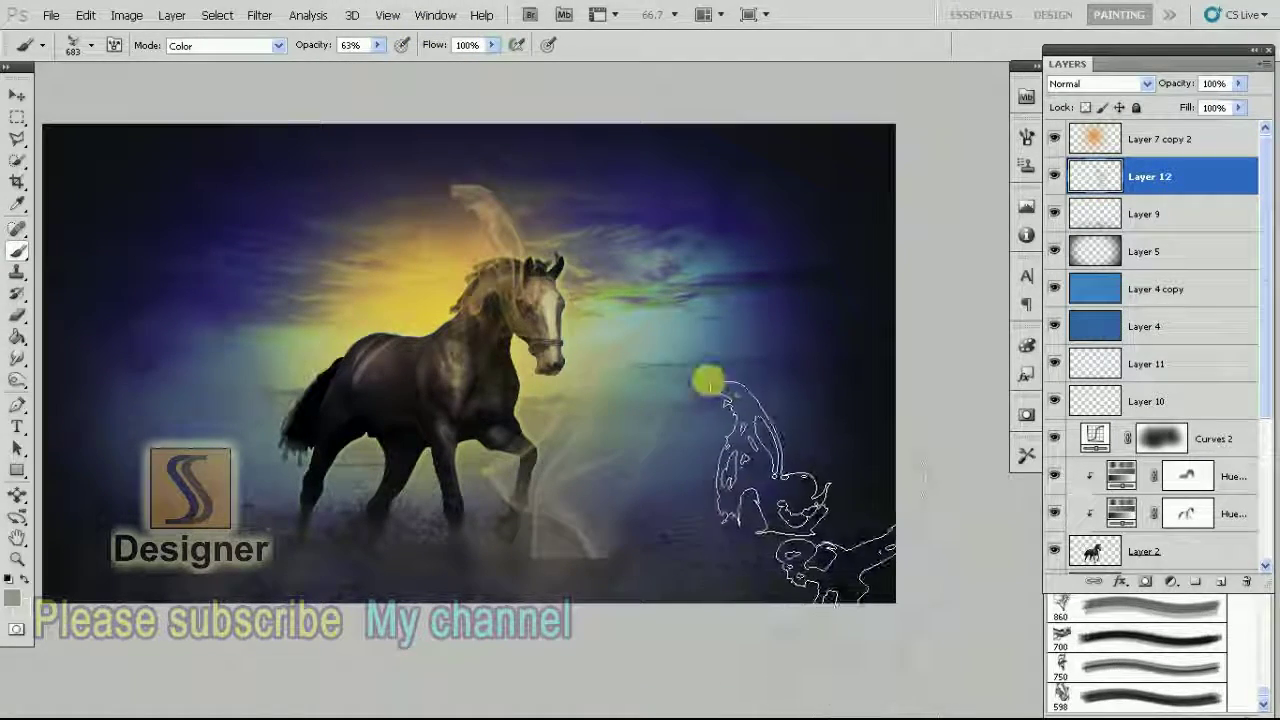
key(v)
Rotate the smoke plume about -40°, scale it to 33.71%, flip it vertically and place it under the hooves
key(ctrl+t)
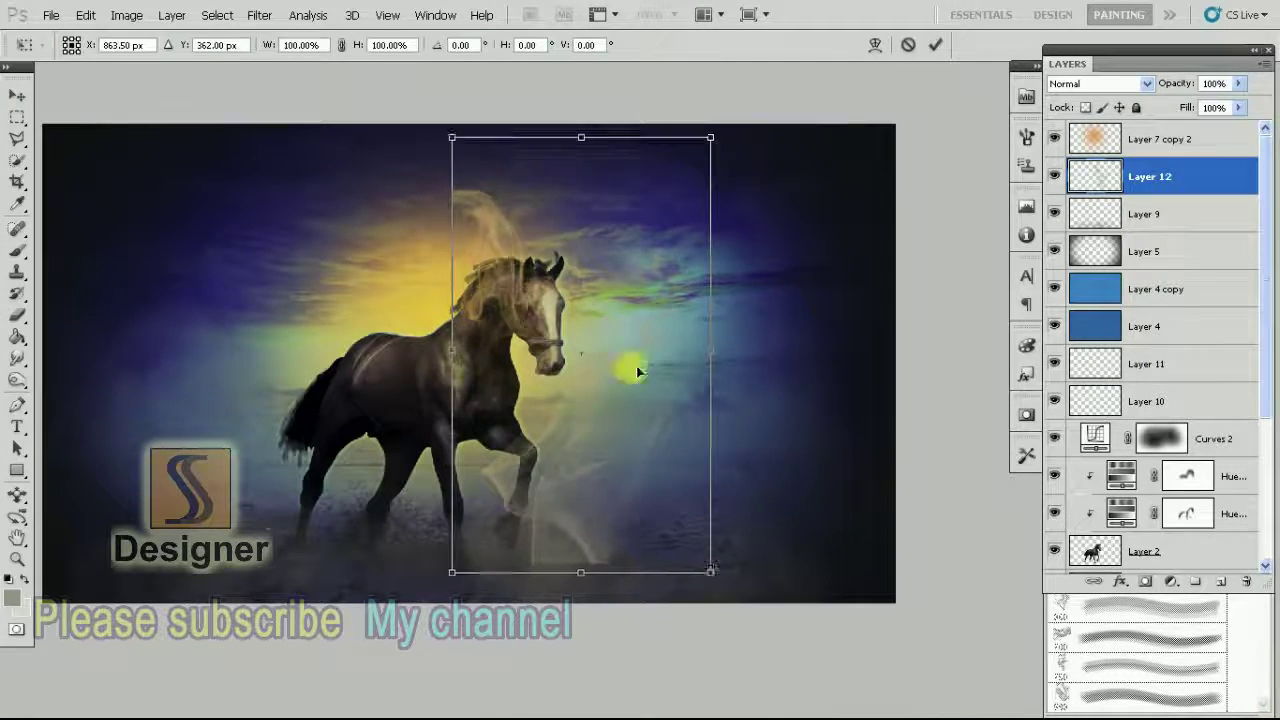
drag(634, 366, 666, 536)
mouse_move(859, 428)
mouse_down()
mouse_move(618, 289)
mouse_move(586, 357)
mouse_move(543, 534)
mouse_move(489, 543)
mouse_move(550, 523)
mouse_move(497, 528)
mouse_move(528, 537)
mouse_up()
mouse_move(660, 607)
mouse_down()
mouse_move(586, 591)
mouse_move(563, 563)
mouse_move(543, 571)
mouse_move(578, 585)
mouse_up()
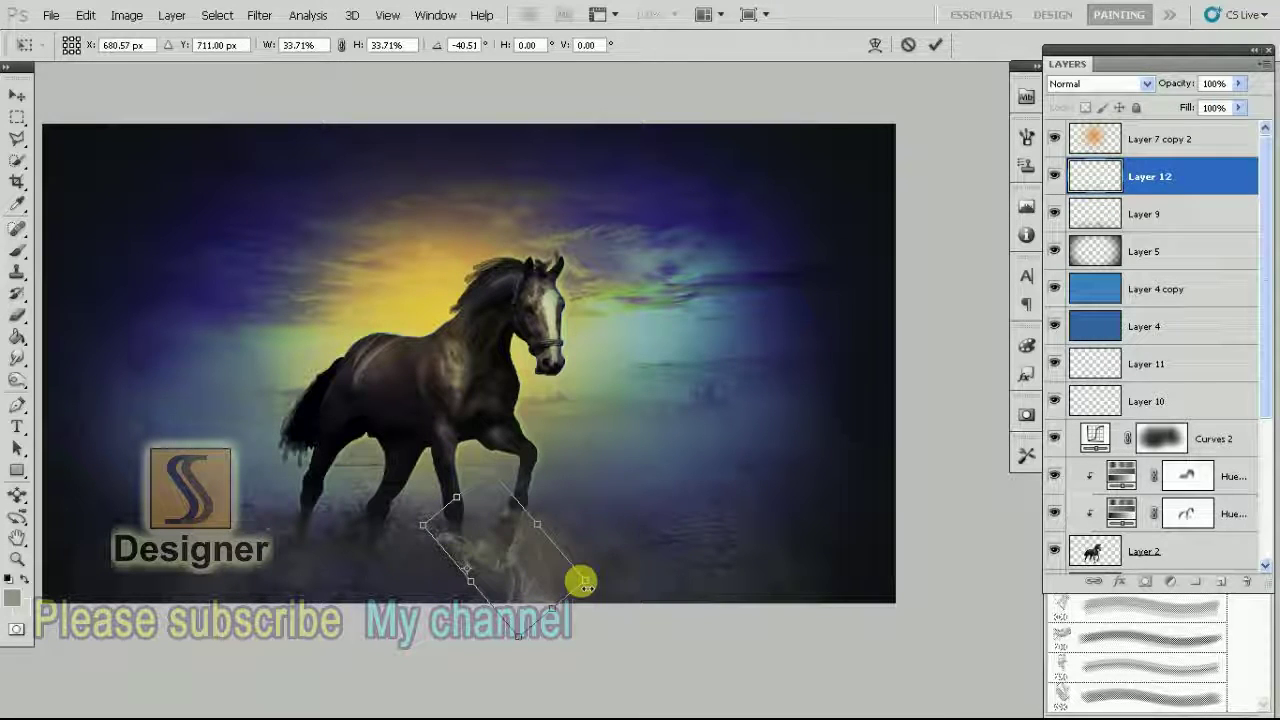
mouse_move(500, 566)
mouse_down()
mouse_move(440, 543)
mouse_move(372, 558)
mouse_up()
right_click(466, 558)
click(490, 533)
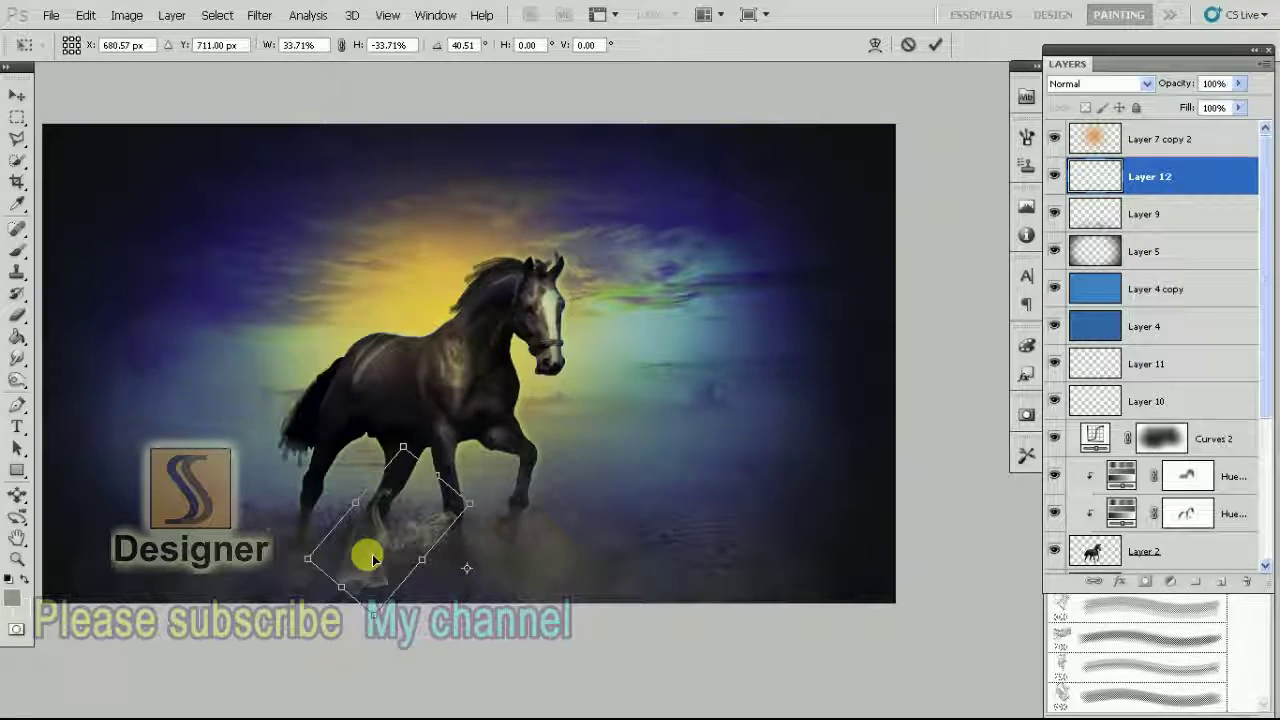
key(Return)
key(ctrl+plus)
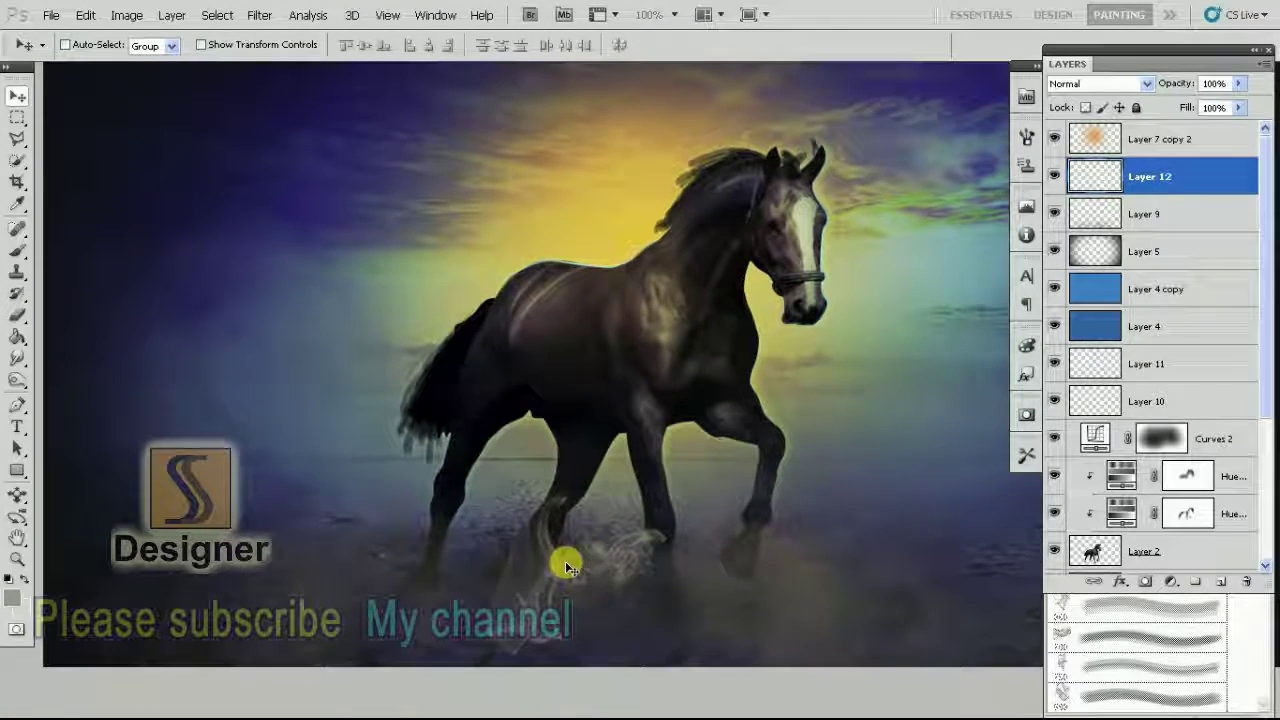
Duplicate the splash, flip the copy horizontally and tilt it about -21°
drag(565, 561, 609, 578)
key(ctrl+t)
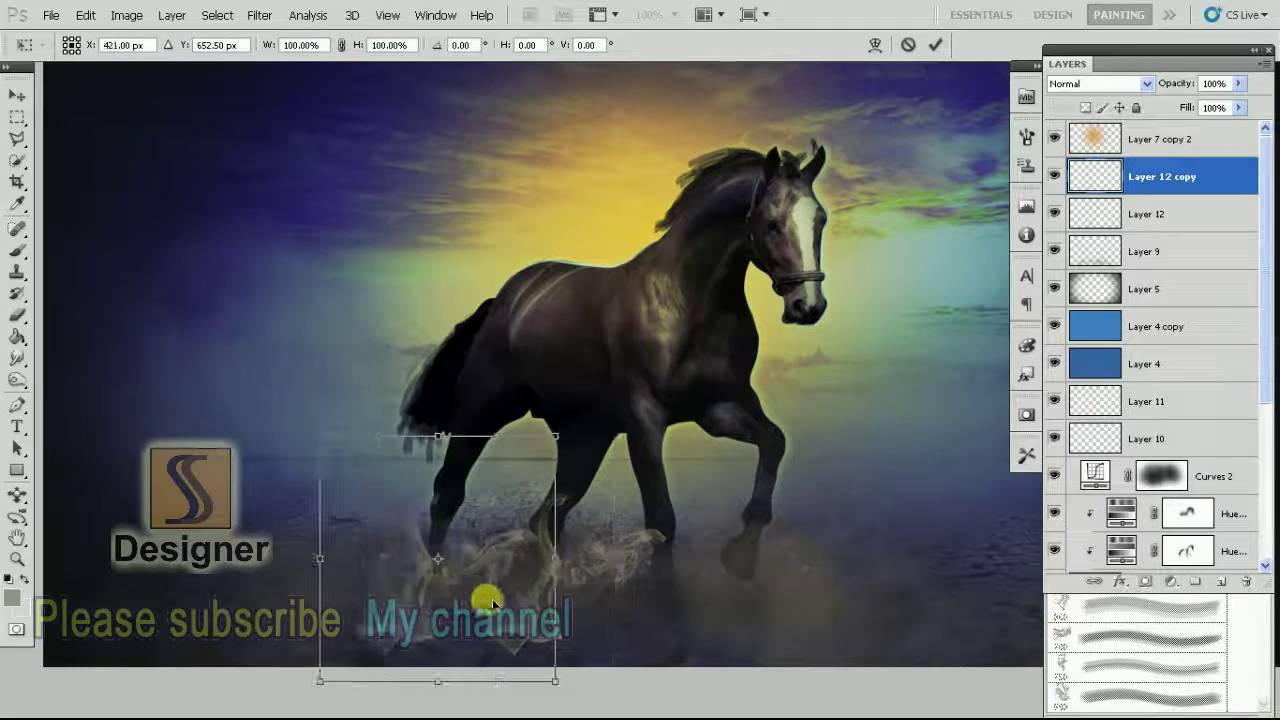
right_click(506, 588)
click(546, 580)
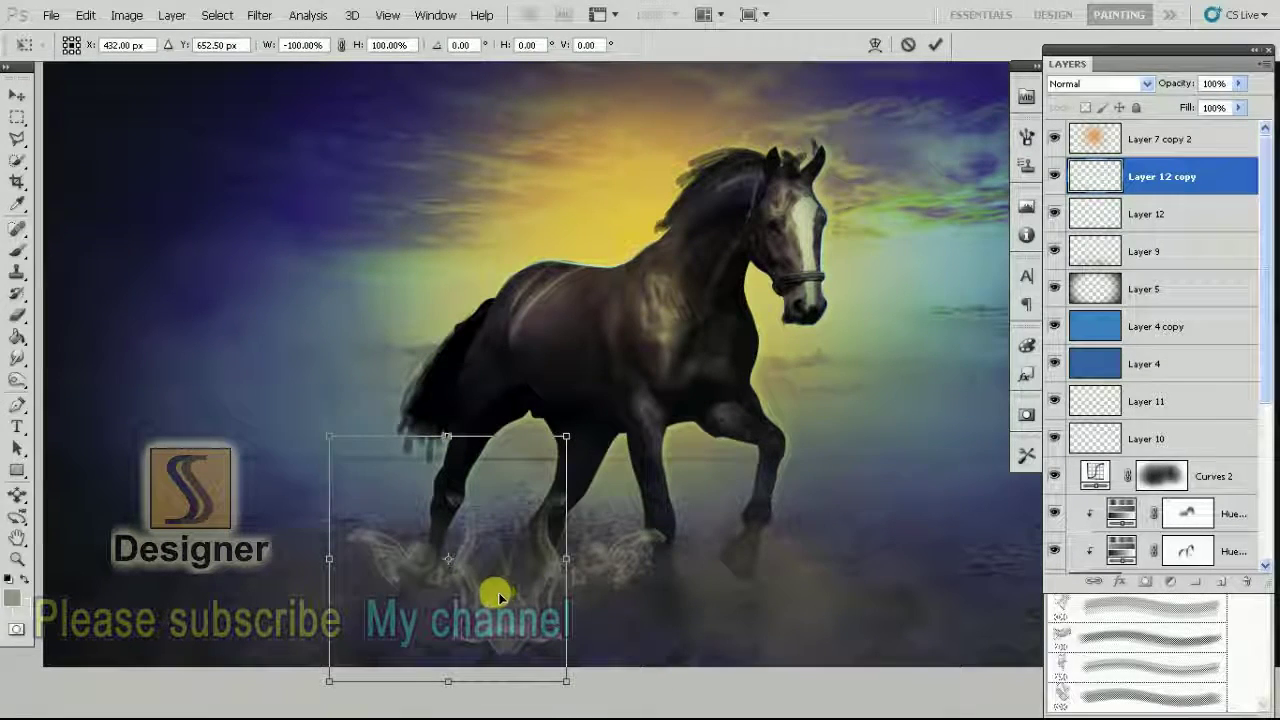
mouse_move(621, 513)
mouse_down()
mouse_move(598, 575)
mouse_move(488, 452)
mouse_up()
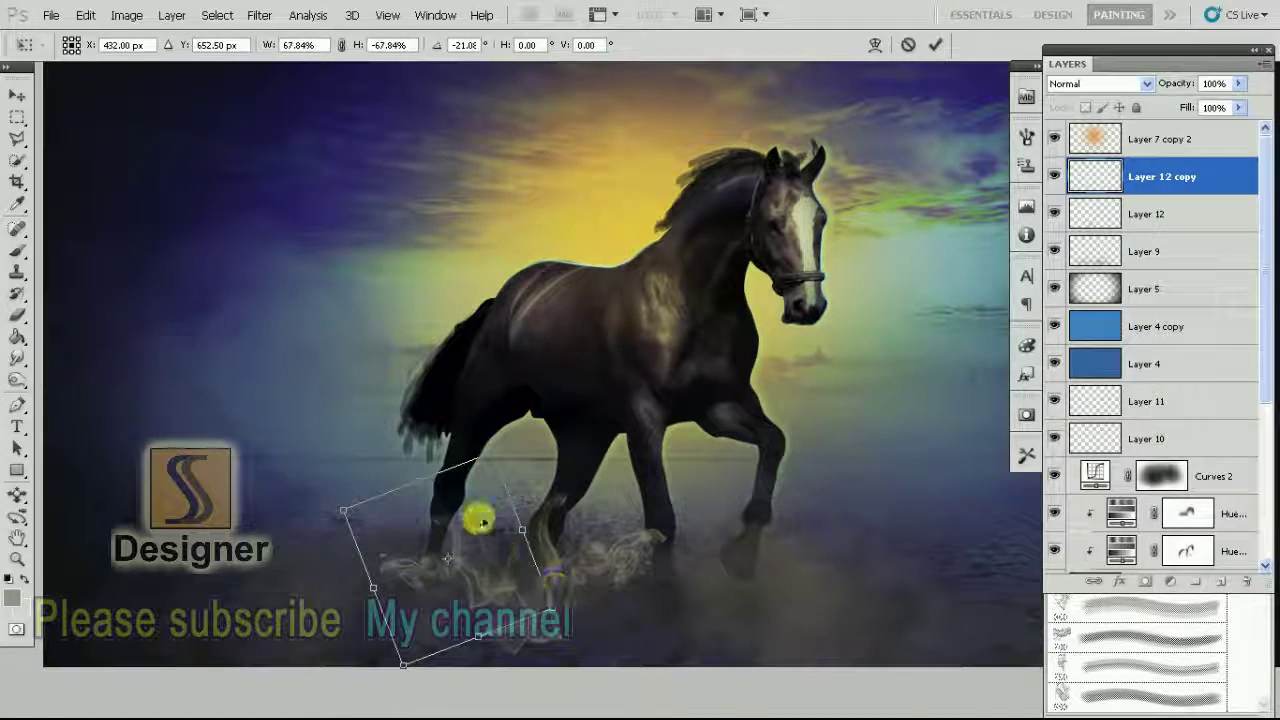
Warp the copied splash, bending its lower corners and middle around the hoof
right_click(480, 515)
click(527, 392)
mouse_move(463, 523)
mouse_down()
mouse_move(386, 565)
mouse_move(335, 569)
mouse_up()
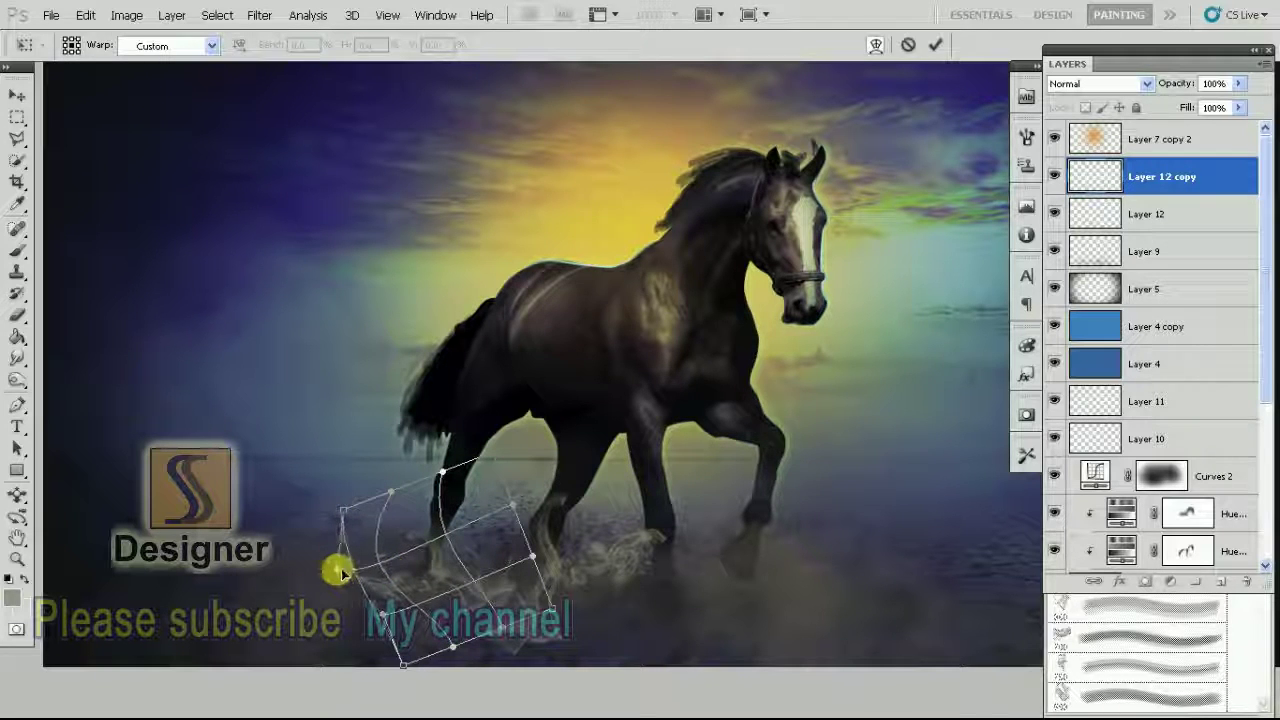
drag(553, 612, 636, 578)
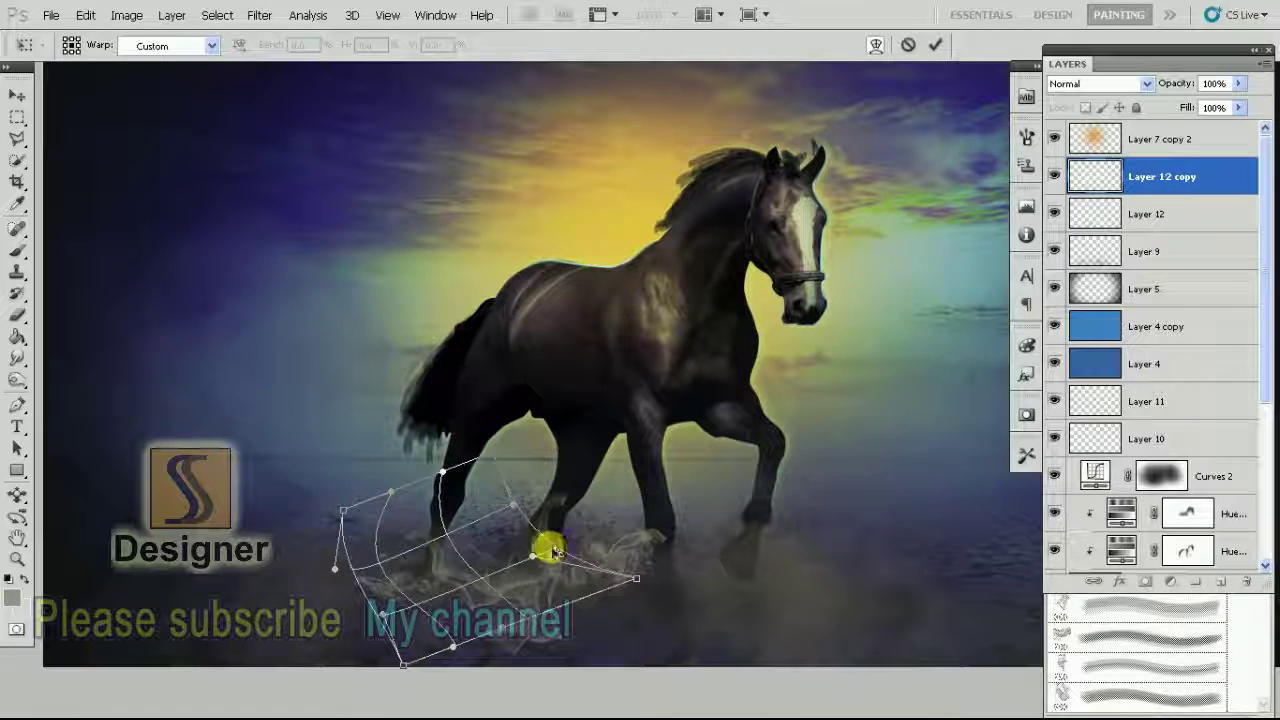
drag(512, 578, 444, 560)
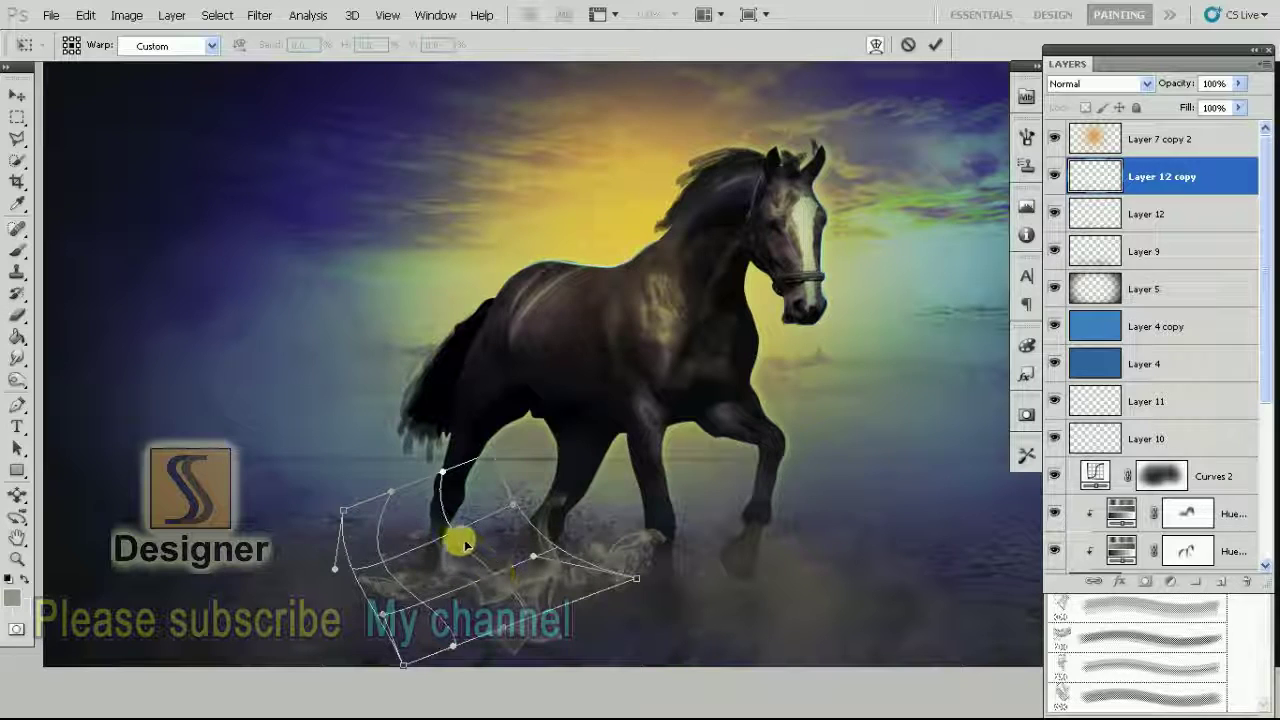
key(Return)
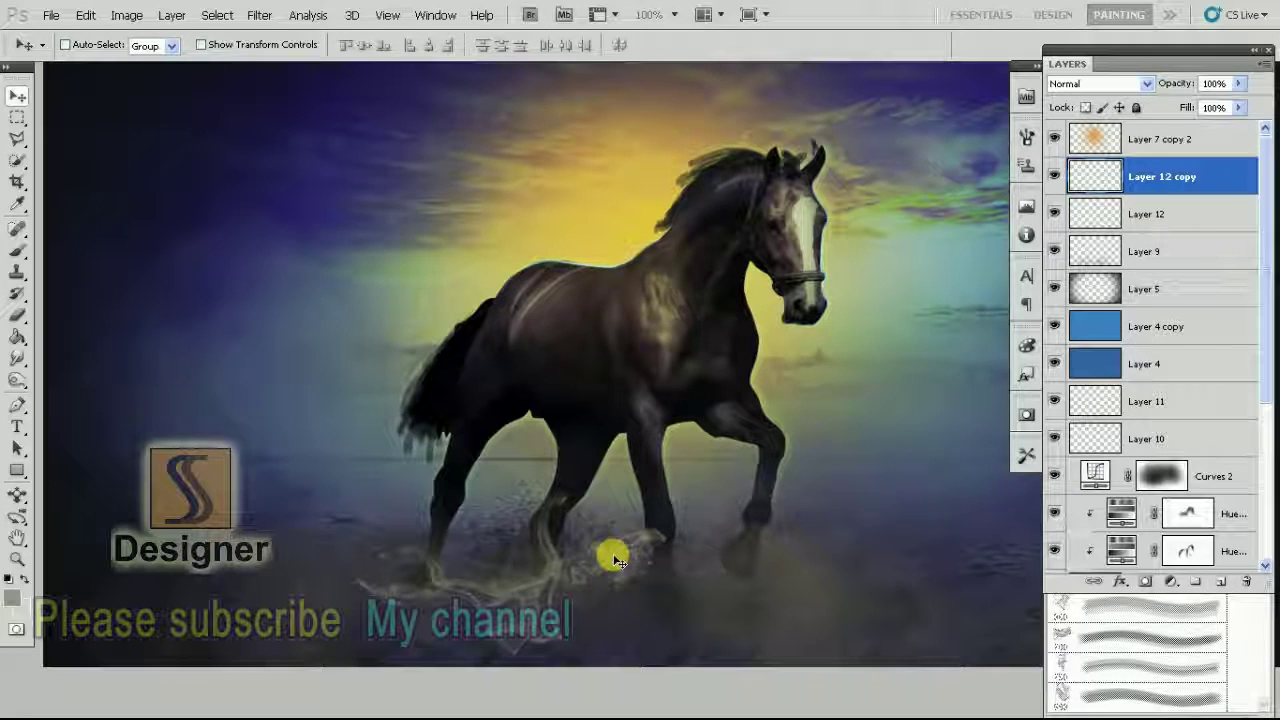
Select Layer 7 copy 2 and apply a free transform to it, then reselect Layer 12
right_click(612, 566)
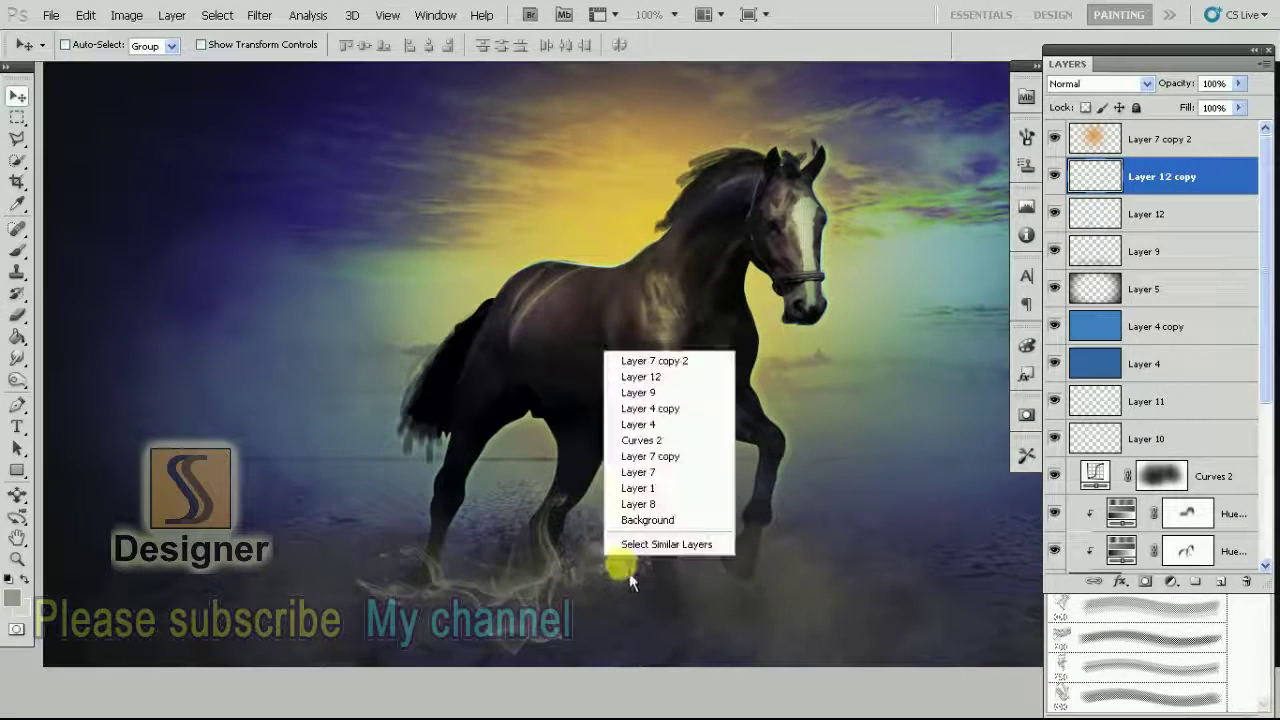
click(650, 362)
key(ctrl+t)
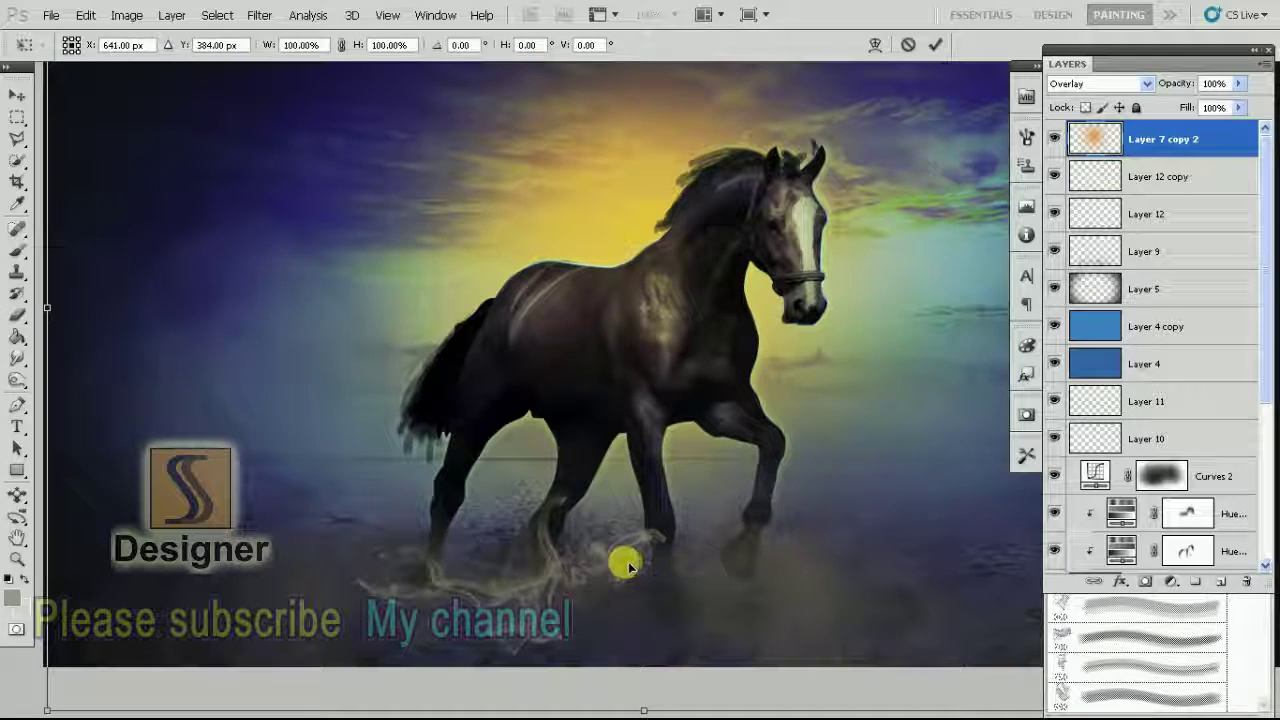
right_click(650, 535)
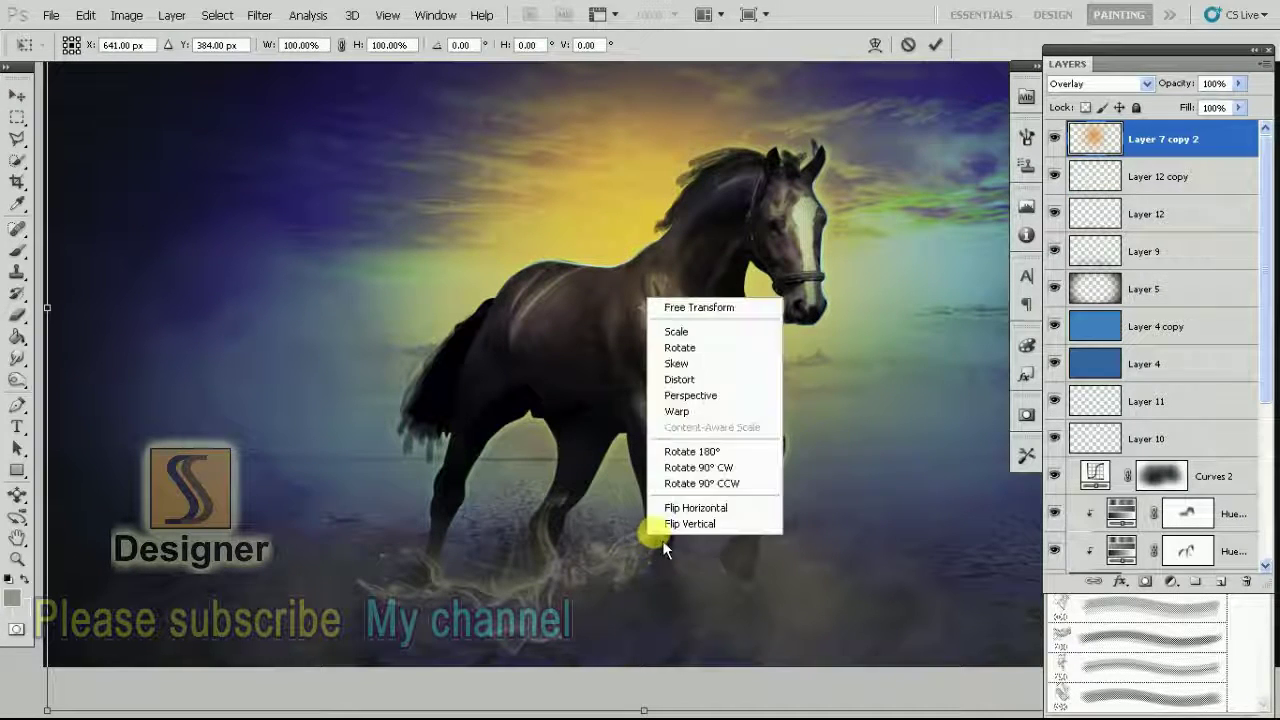
click(699, 307)
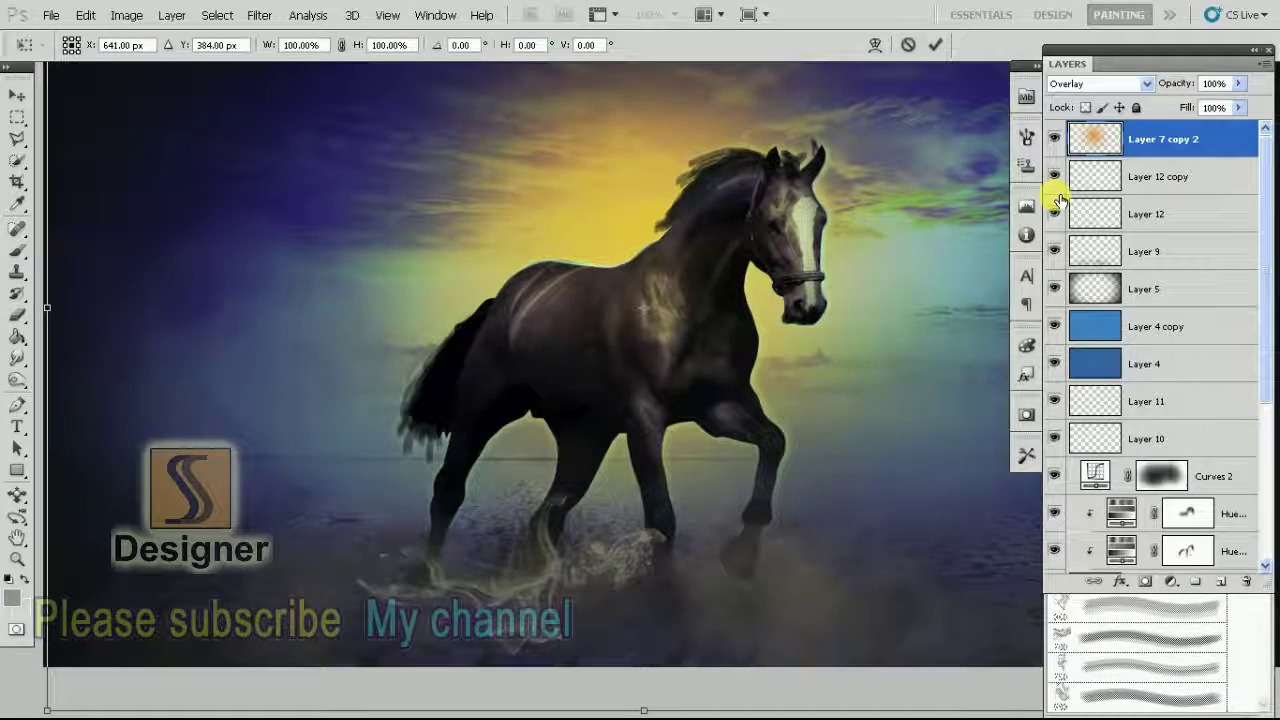
key(Return)
click(1104, 210)
Warp Layer 12's splash lower and wider into a flat ripple, then nudge it right beneath the hooves
key(ctrl+t)
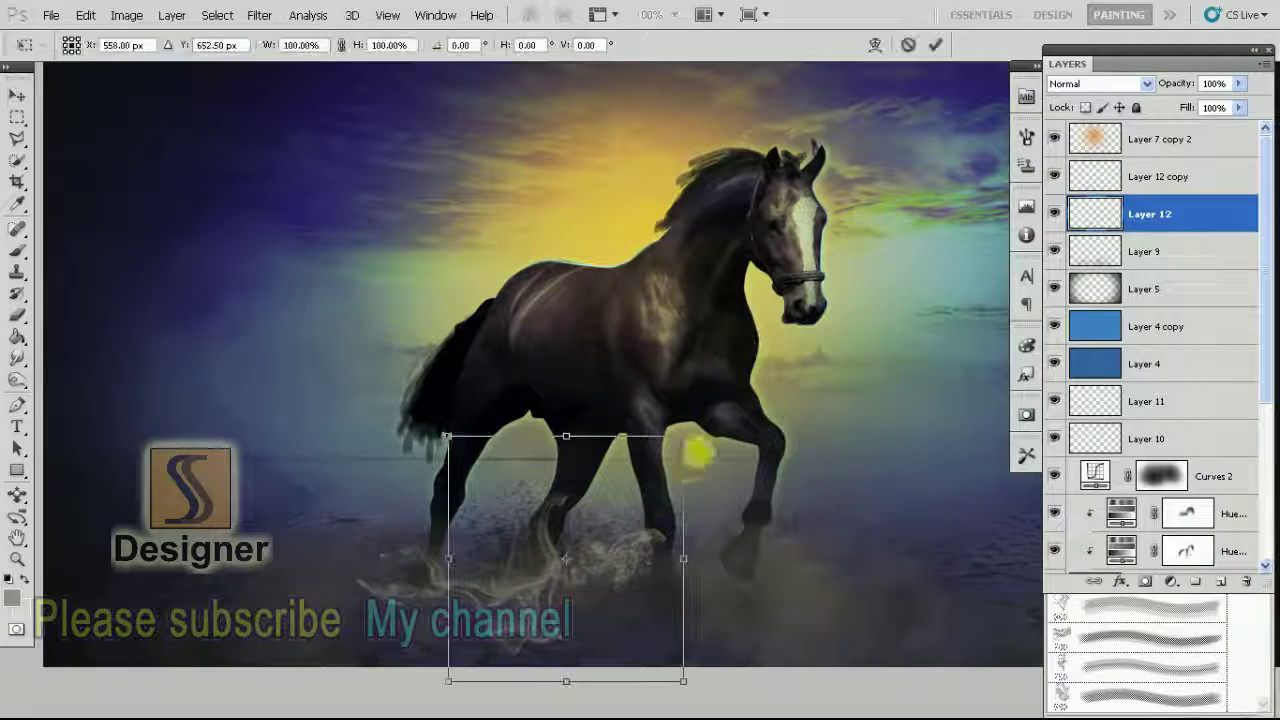
right_click(612, 498)
click(700, 373)
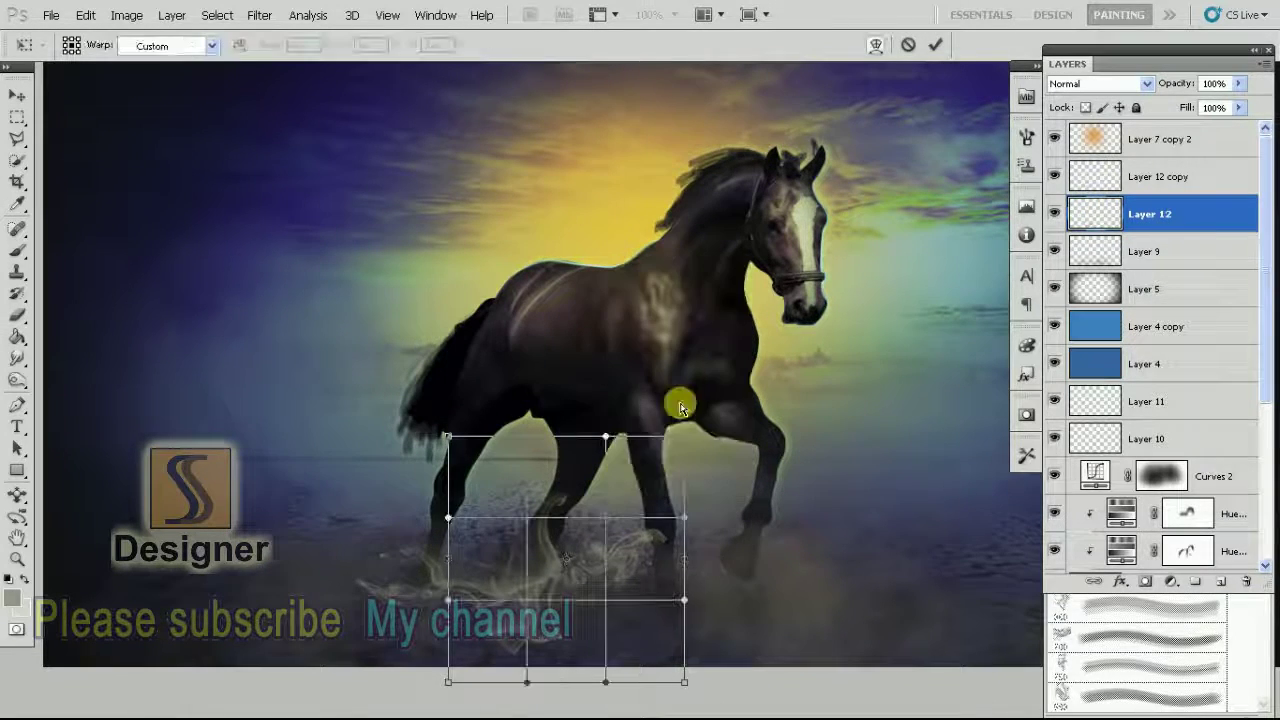
drag(604, 522, 596, 664)
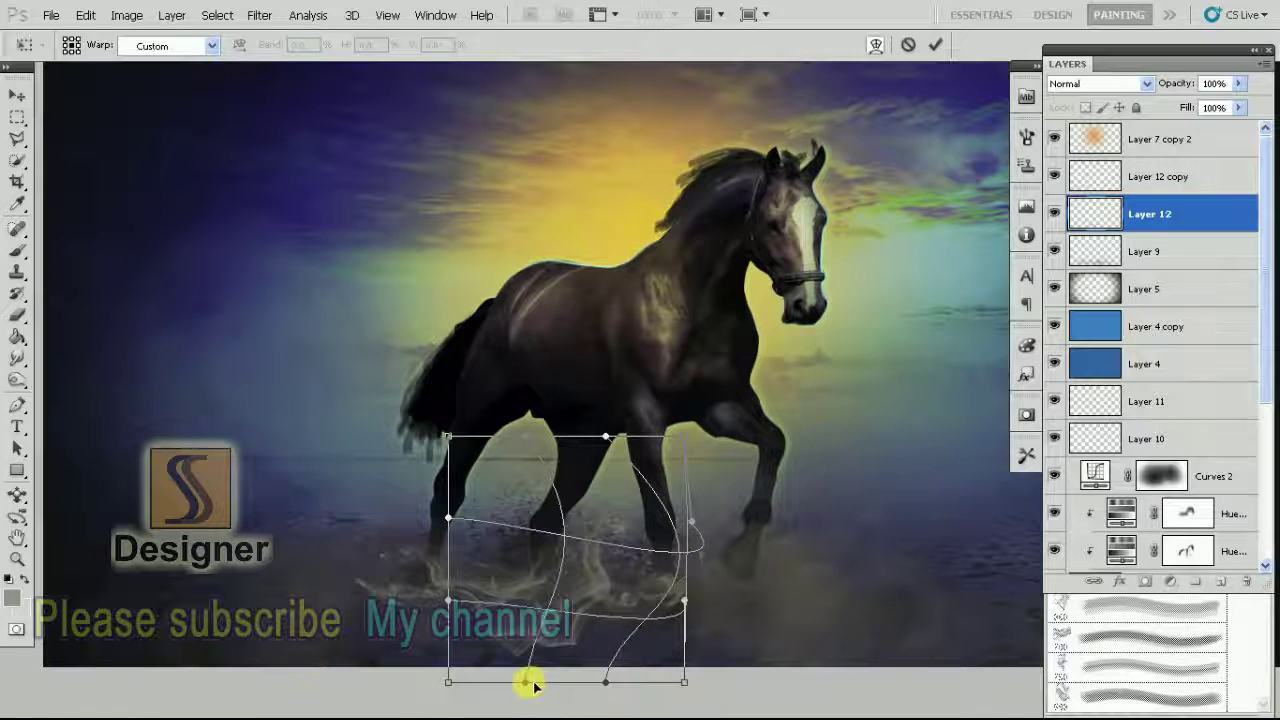
mouse_move(529, 681)
mouse_down()
mouse_move(598, 655)
mouse_move(566, 591)
mouse_up()
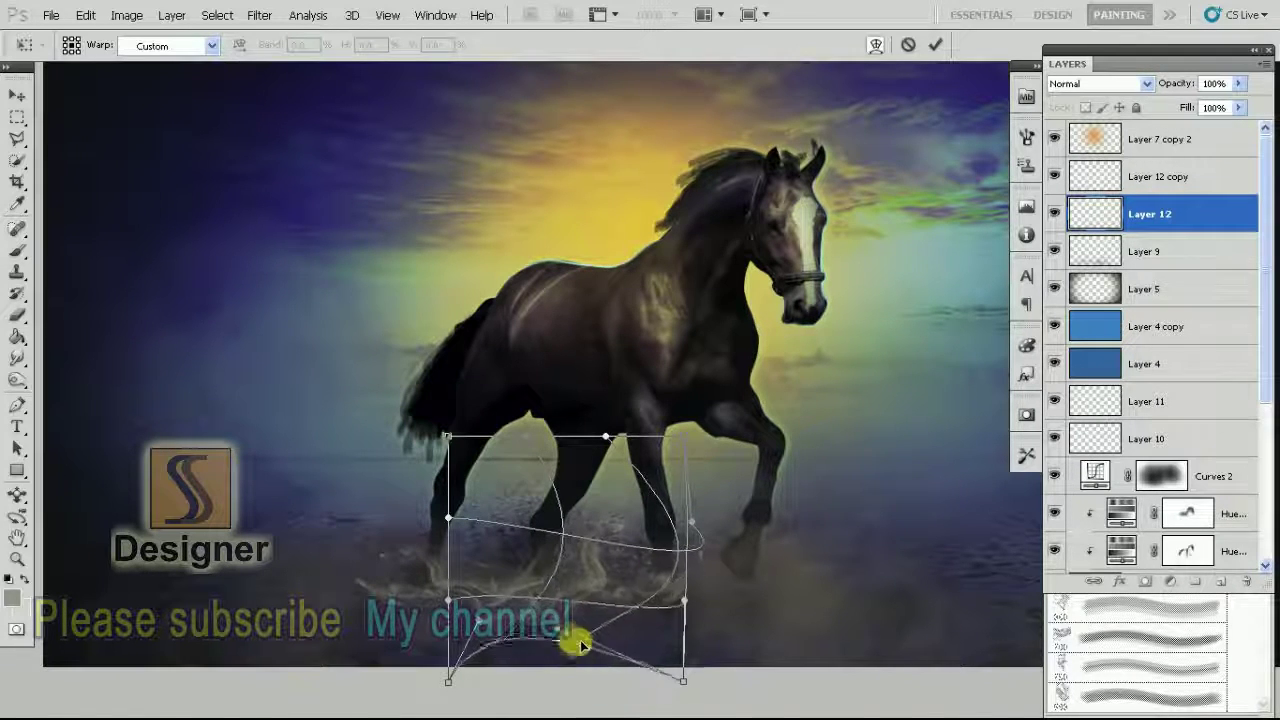
mouse_move(566, 540)
mouse_down()
mouse_move(576, 606)
mouse_move(545, 597)
mouse_up()
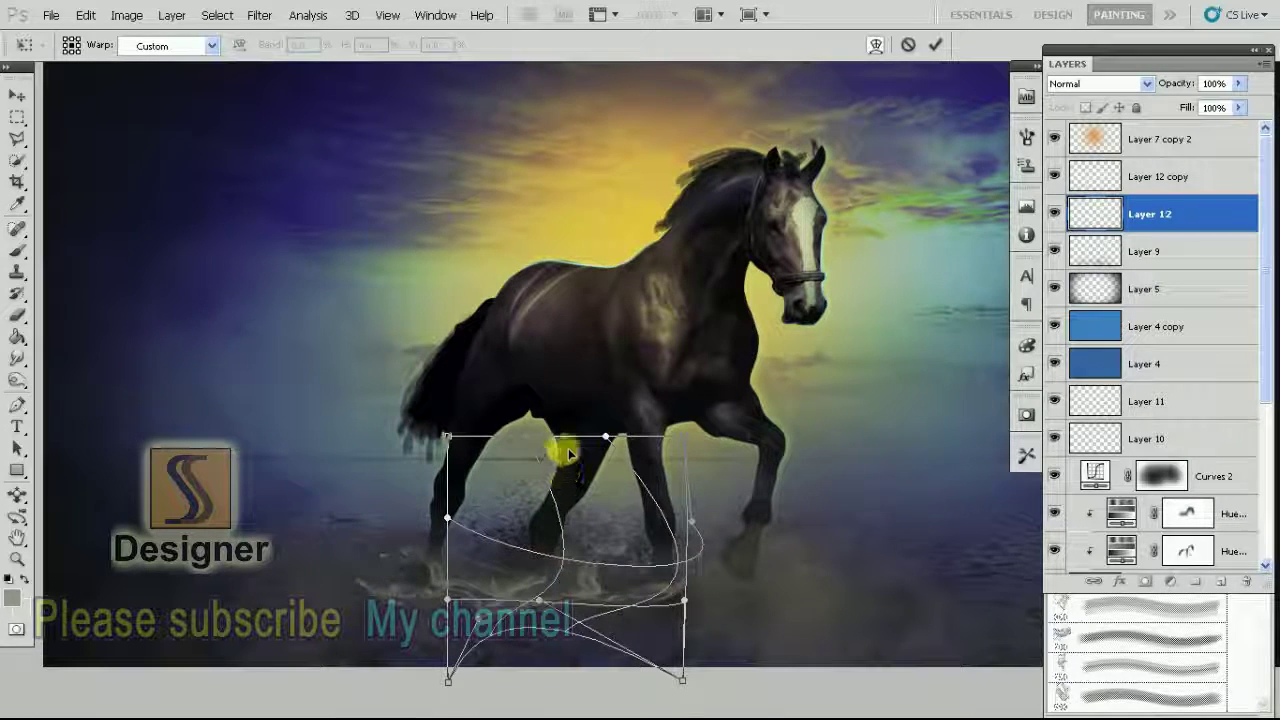
mouse_move(567, 455)
mouse_down()
mouse_move(608, 440)
mouse_move(626, 457)
mouse_up()
mouse_move(701, 531)
mouse_down()
mouse_move(757, 526)
mouse_move(738, 508)
mouse_up()
mouse_move(685, 433)
mouse_down()
mouse_move(757, 457)
mouse_move(771, 523)
mouse_move(697, 601)
mouse_move(729, 571)
mouse_move(766, 566)
mouse_up()
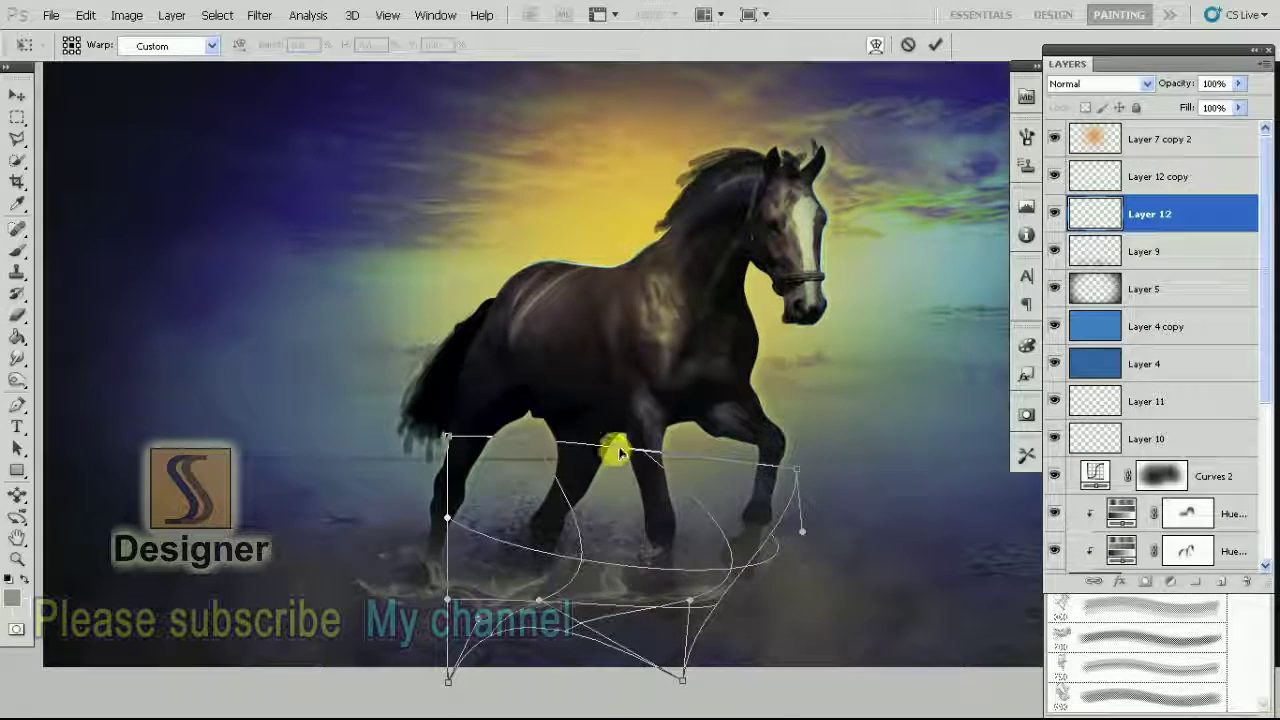
drag(620, 453, 614, 480)
key(Return)
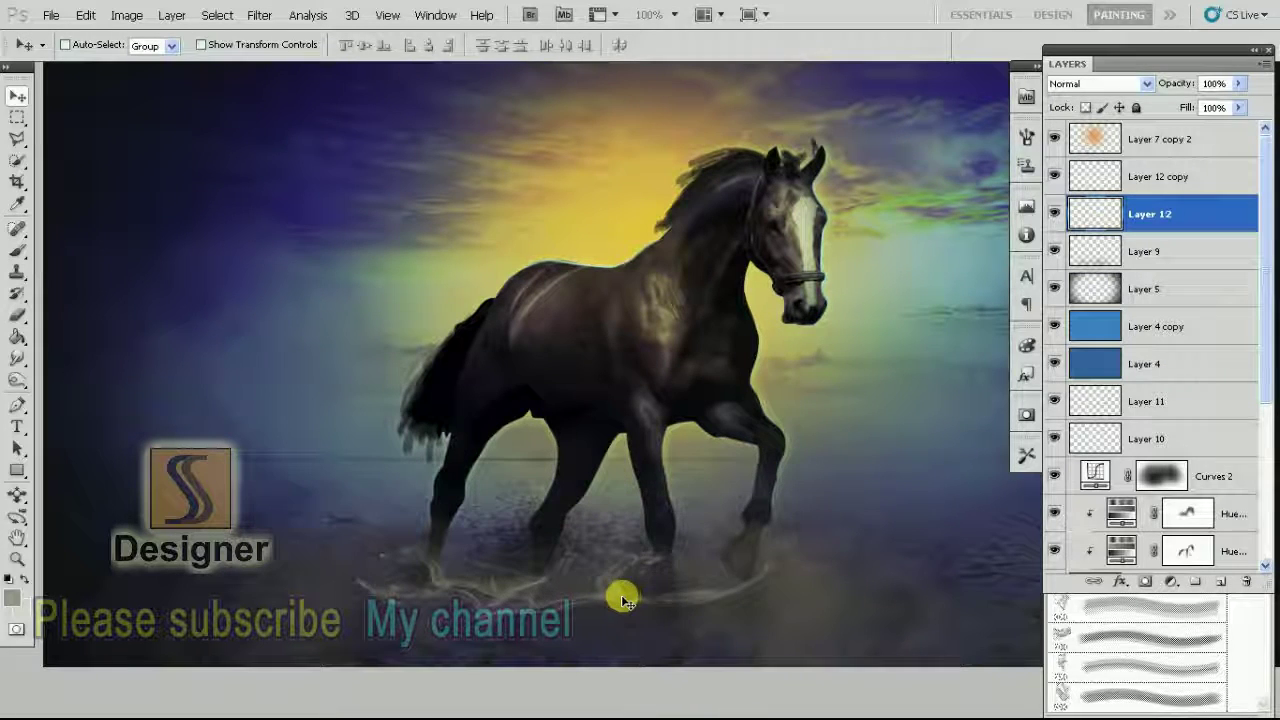
drag(622, 598, 644, 600)
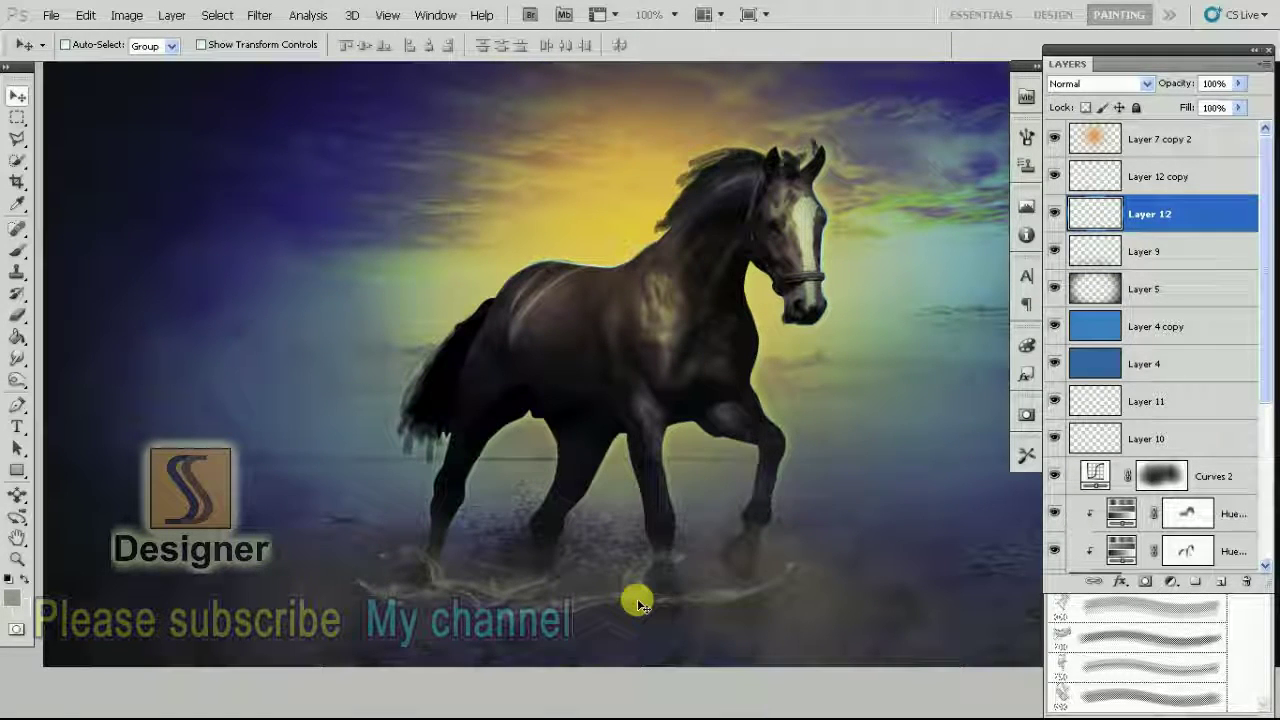
Fade parts of the Layer 12 copy and Layer 12 splashes with a 50% opacity eraser
right_click(17, 313)
click(80, 306)
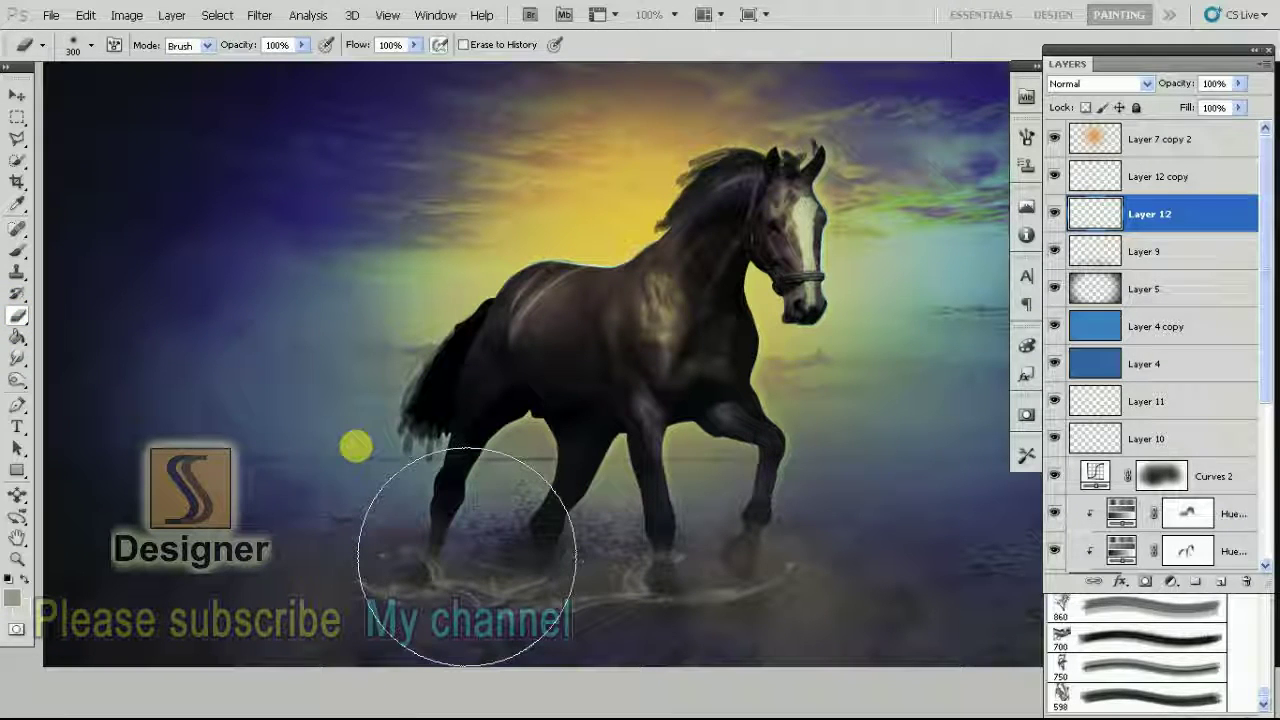
text(50)
key(Return)
key(bracketleft)
key(bracketleft)
key(bracketleft)
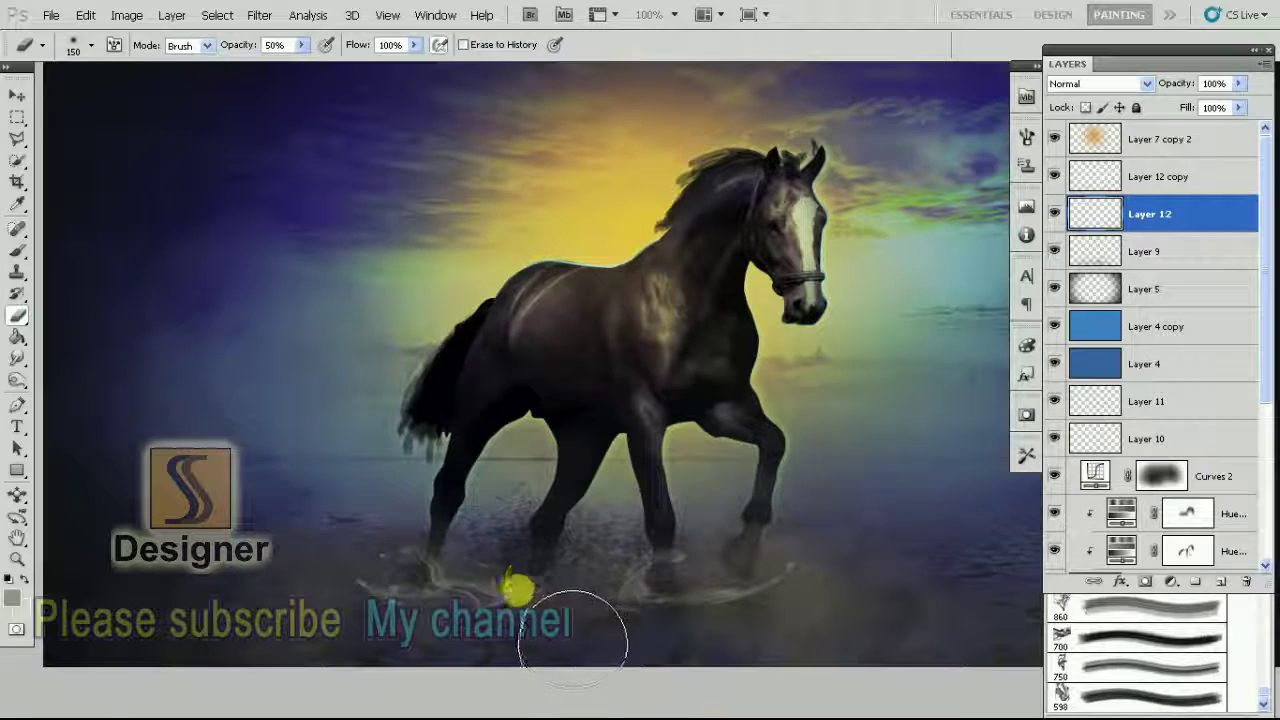
click(1117, 190)
mouse_move(571, 580)
mouse_down()
mouse_move(665, 605)
mouse_move(540, 657)
mouse_up()
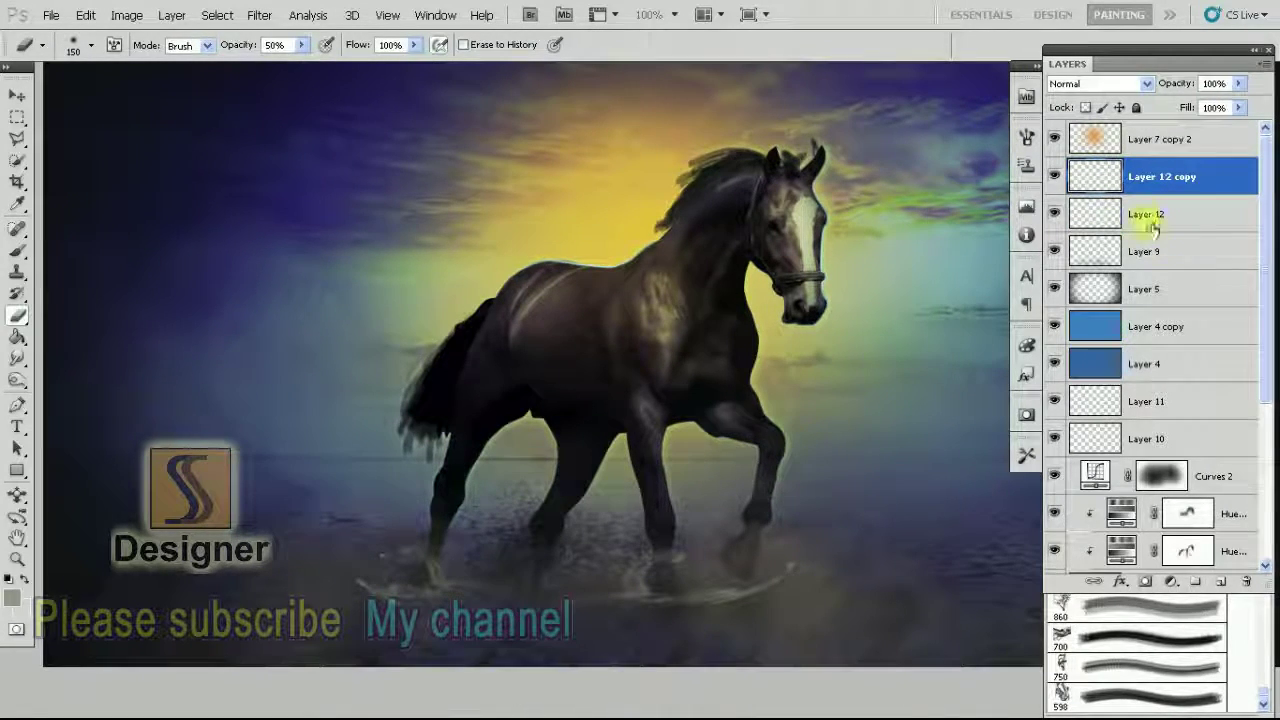
drag(530, 560, 451, 600)
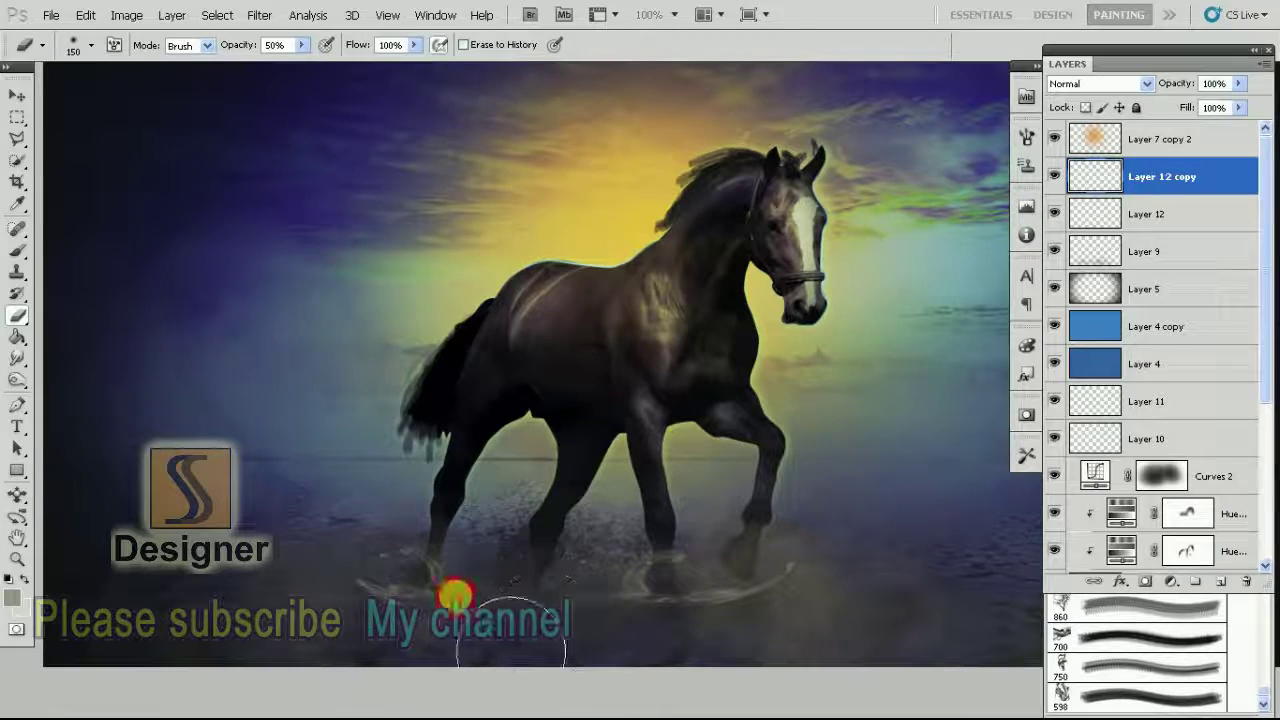
click(1160, 216)
mouse_move(771, 610)
mouse_down()
mouse_move(666, 635)
mouse_move(543, 614)
mouse_up()
Duplicate the ripple, flip the copy horizontally and scale it to 112%
key(v)
drag(814, 560, 778, 603)
key(ctrl+t)
right_click(775, 580)
click(800, 552)
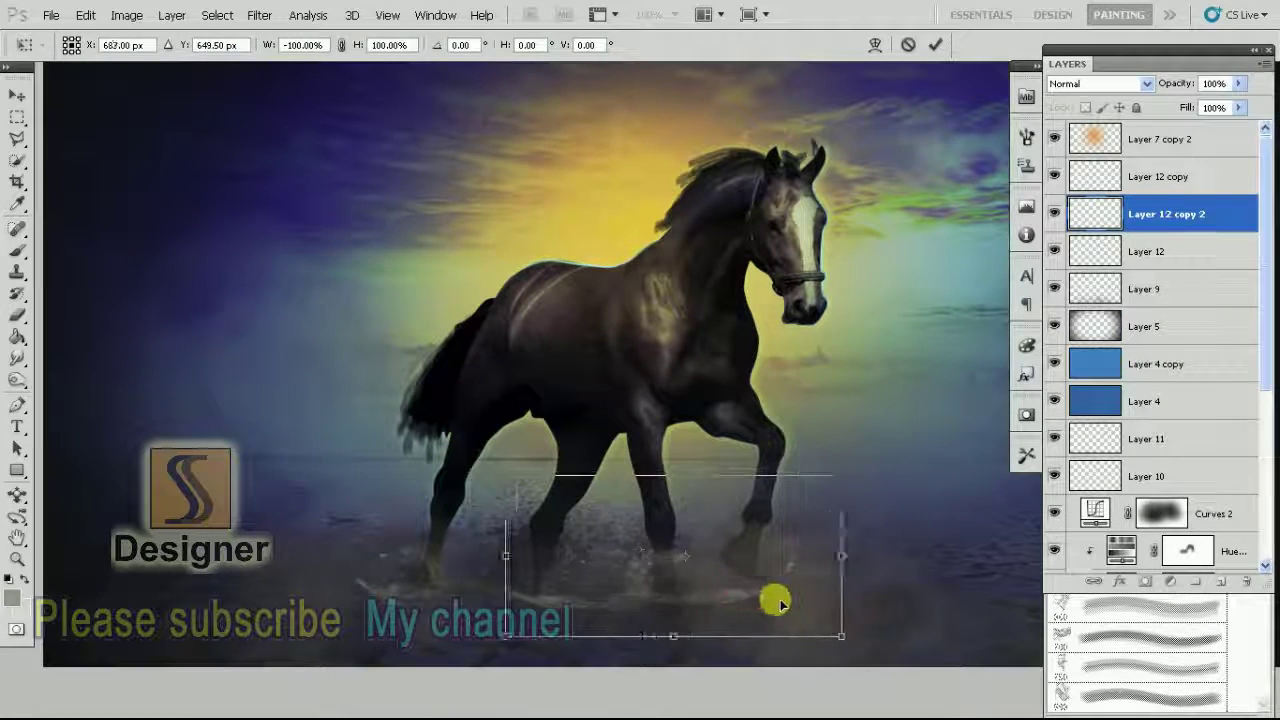
mouse_move(854, 474)
mouse_down()
mouse_move(943, 481)
mouse_move(780, 449)
mouse_up()
key(Return)
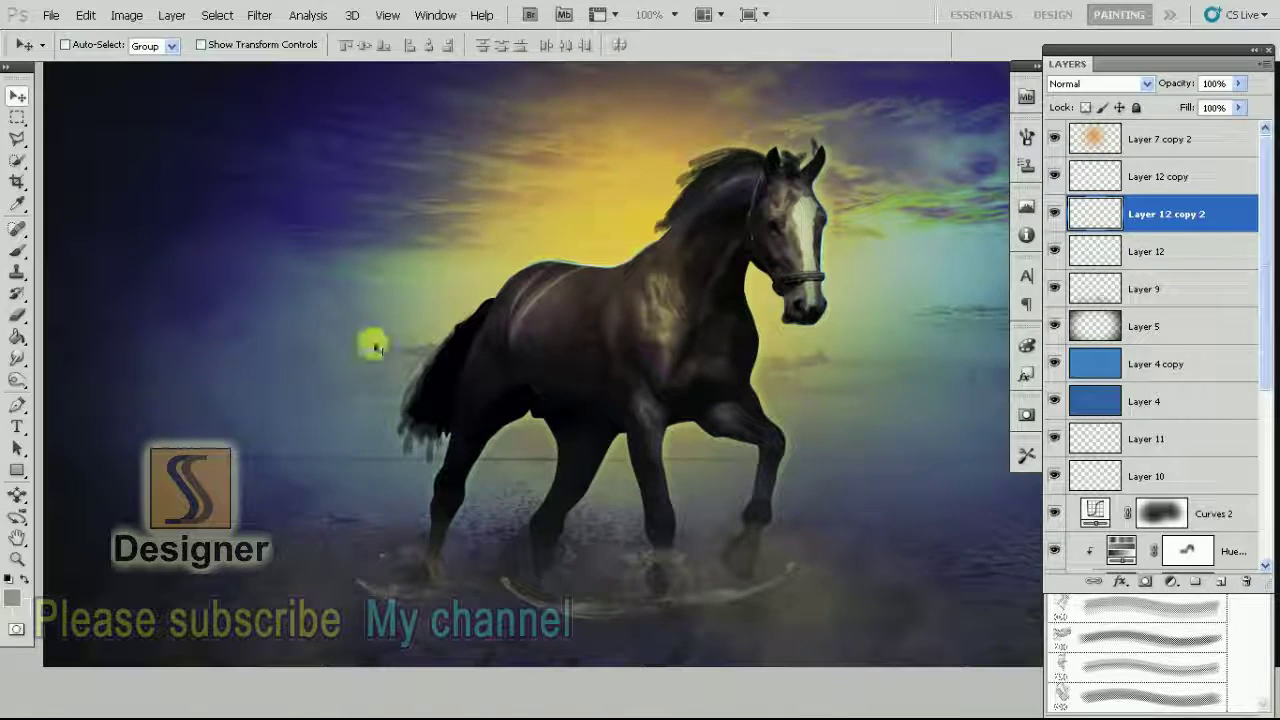
Apply a 12-pixel Gaussian Blur to the selected splash layer
click(259, 14)
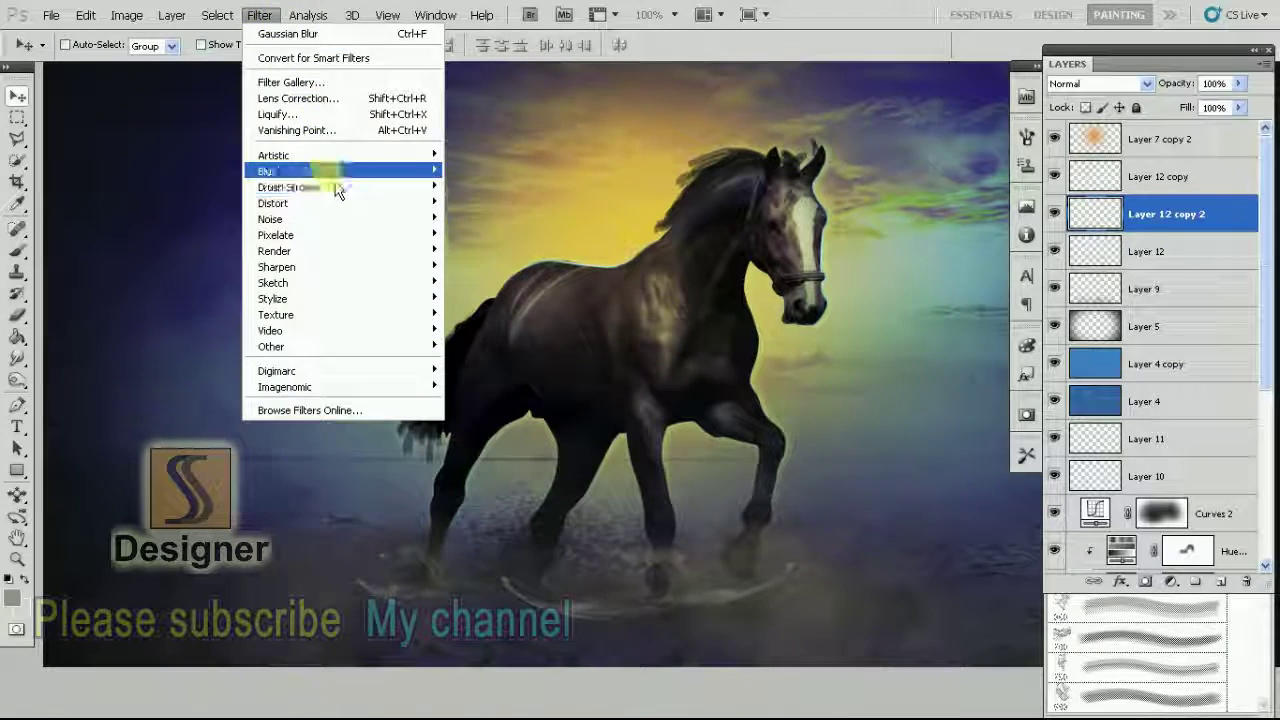
mouse_move(300, 171)
click(520, 243)
text(12)
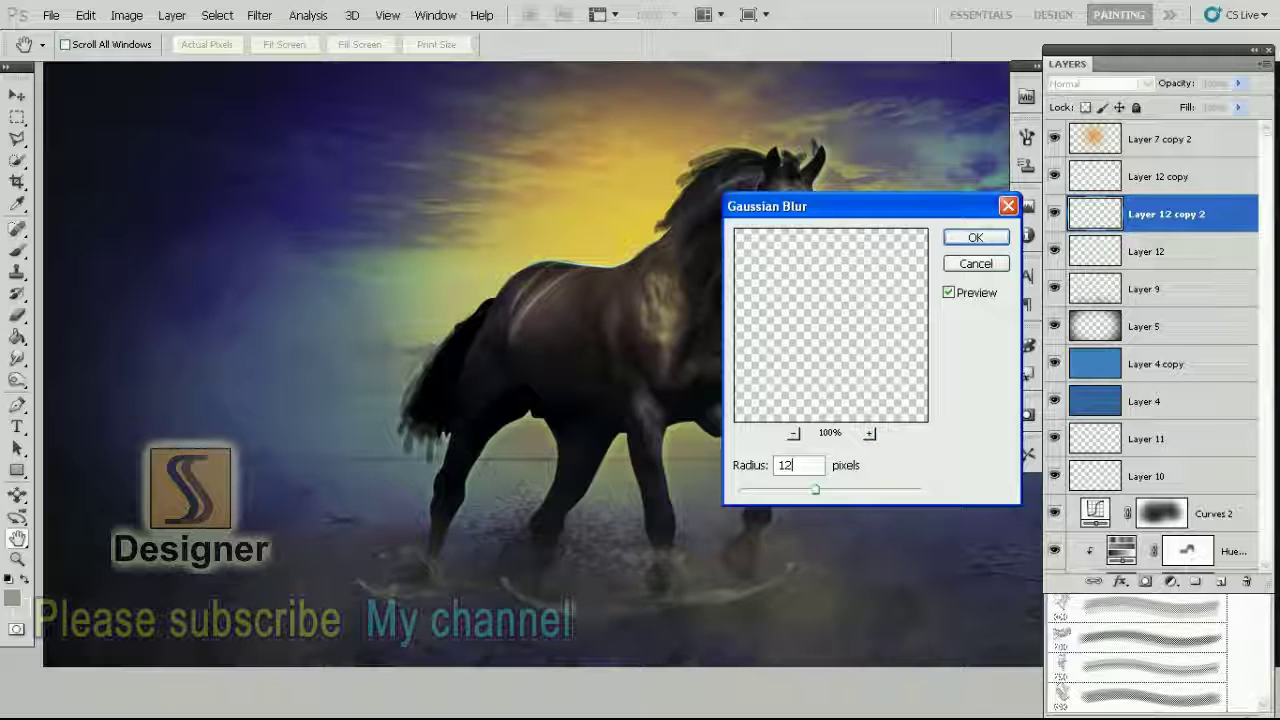
key(Return)
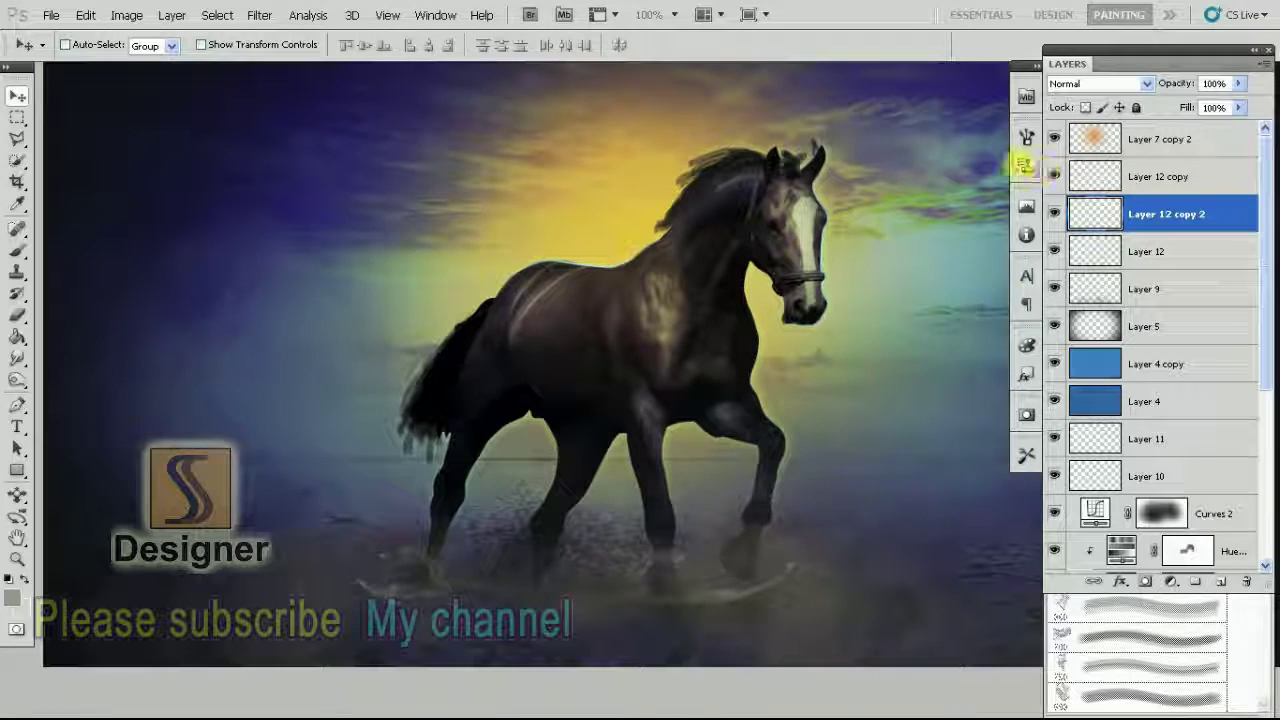
click(1055, 176)
click(1055, 176)
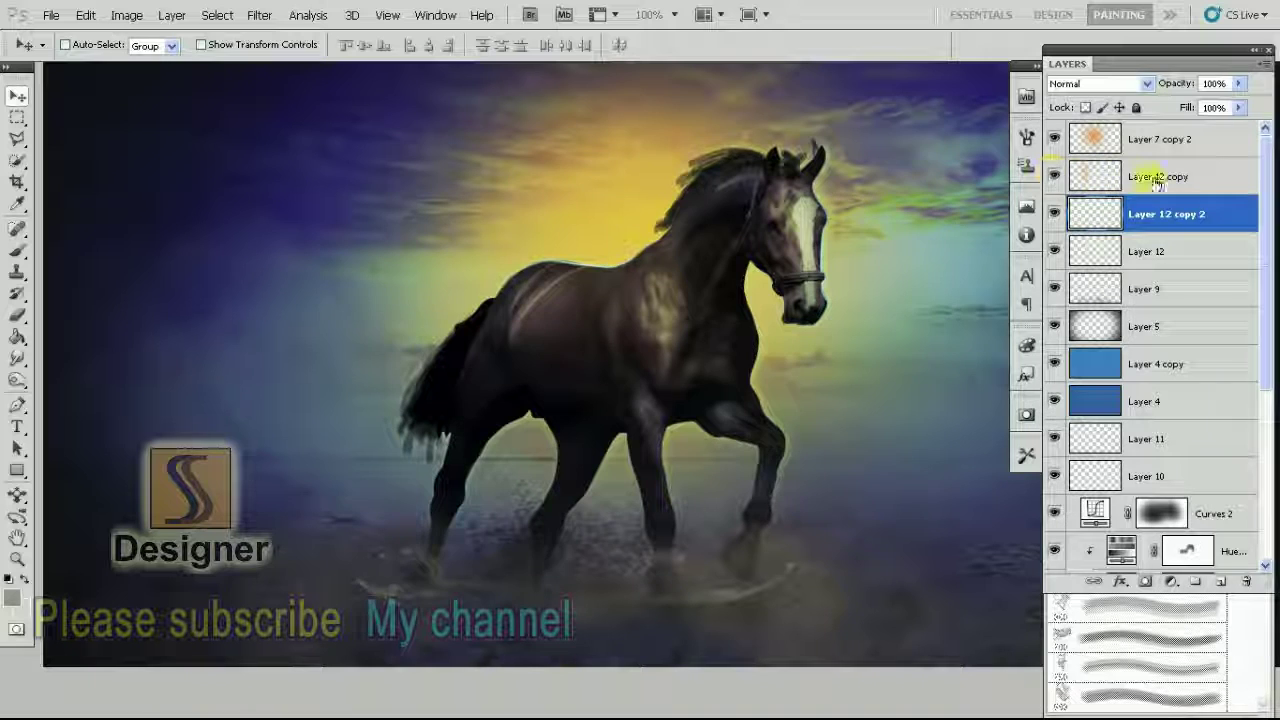
Gaussian-blur Layer 12 copy at 12 pixels and Layer 12 at 5 pixels
click(1110, 177)
key(ctrl+alt+f)
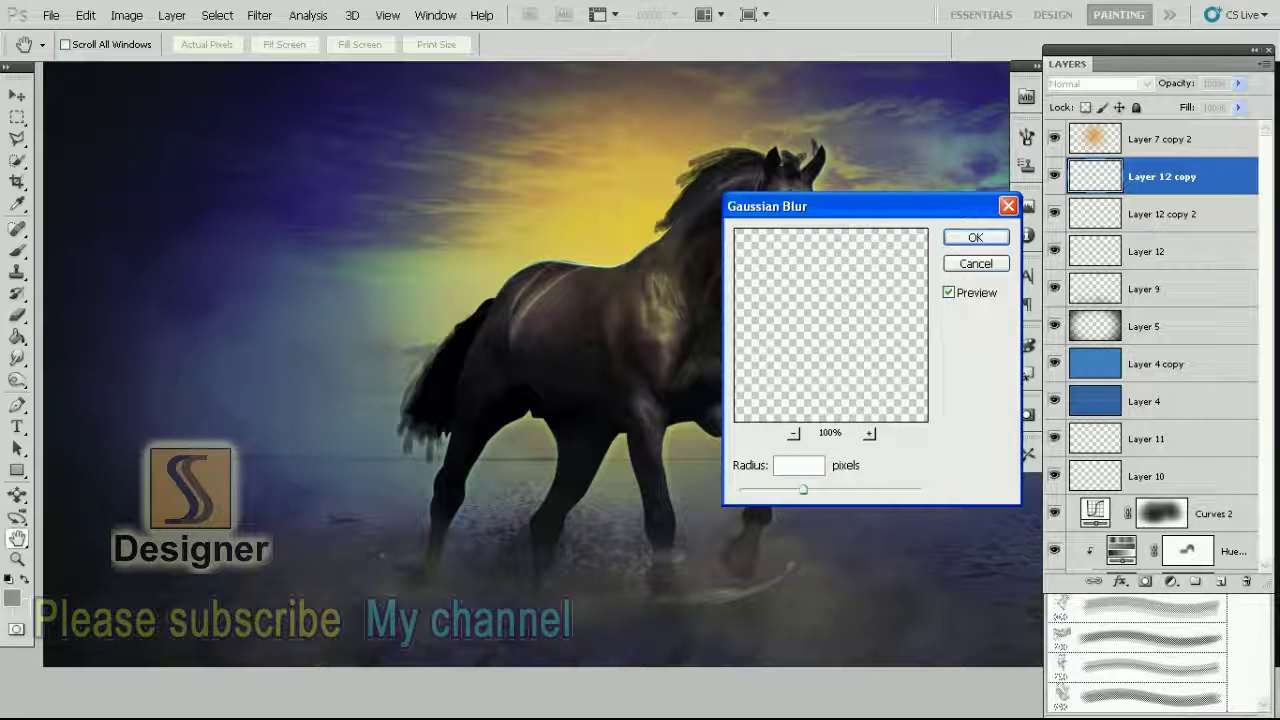
key(Return)
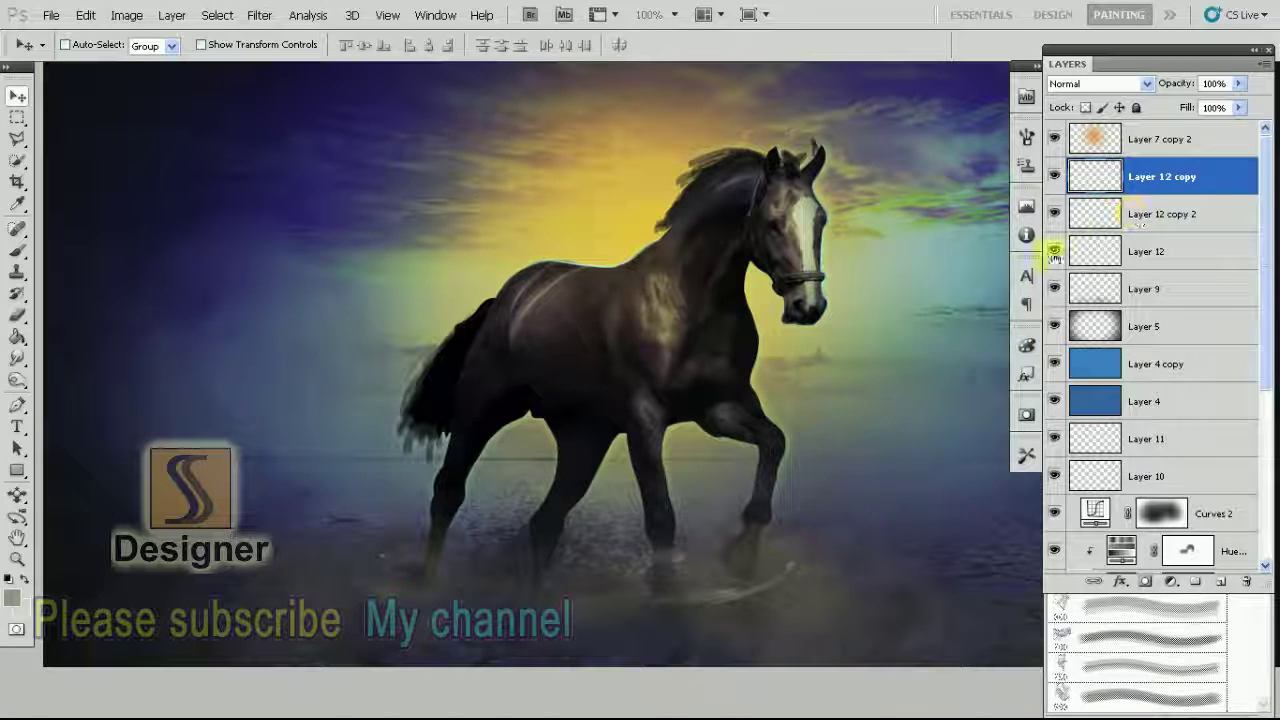
click(1148, 252)
key(ctrl+alt+f)
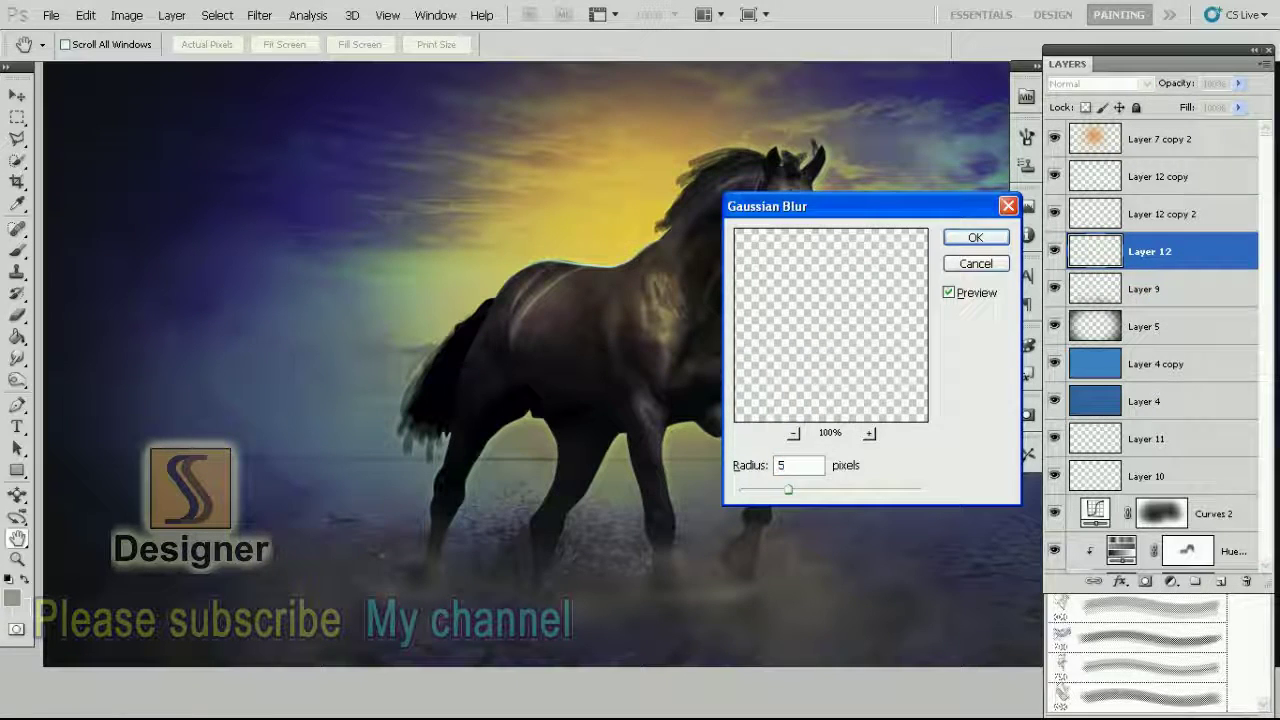
key(Return)
key(ctrl+minus)
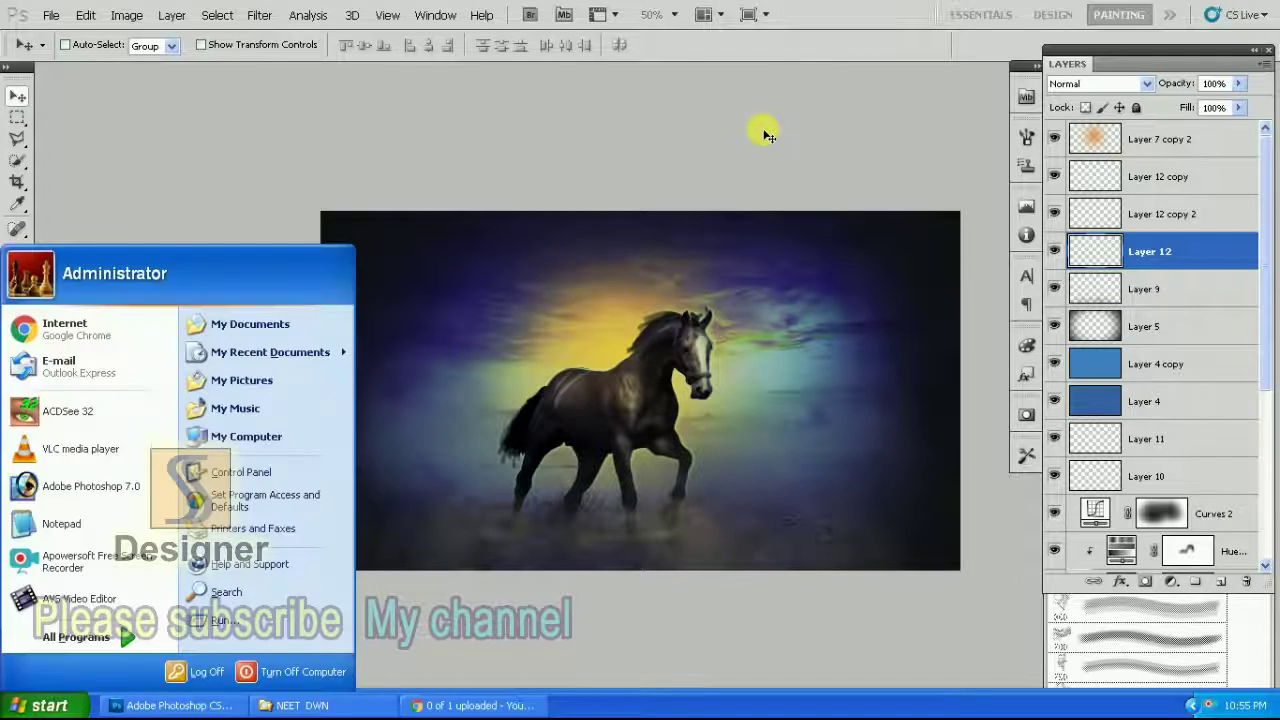
Duplicate the Overlay glow layer Layer 7 copy 2 and set the copy to 52% opacity
key(f)
key(f)
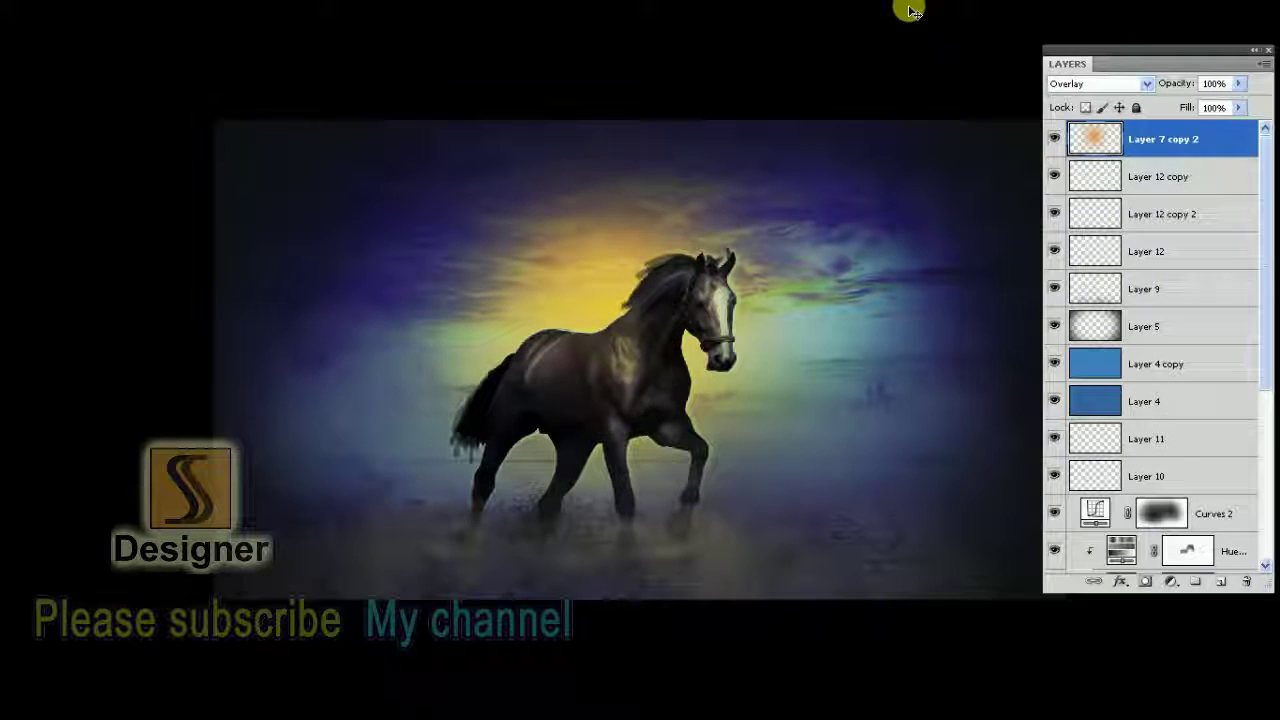
key(ctrl+j)
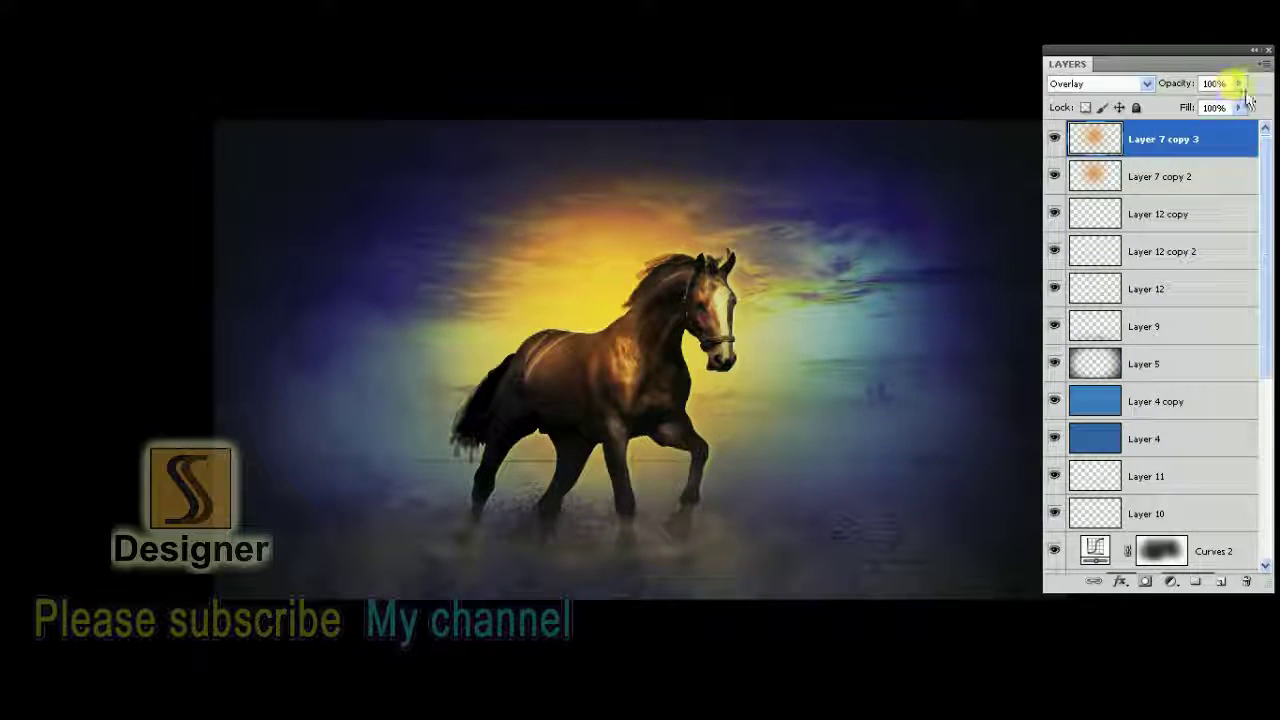
click(1239, 84)
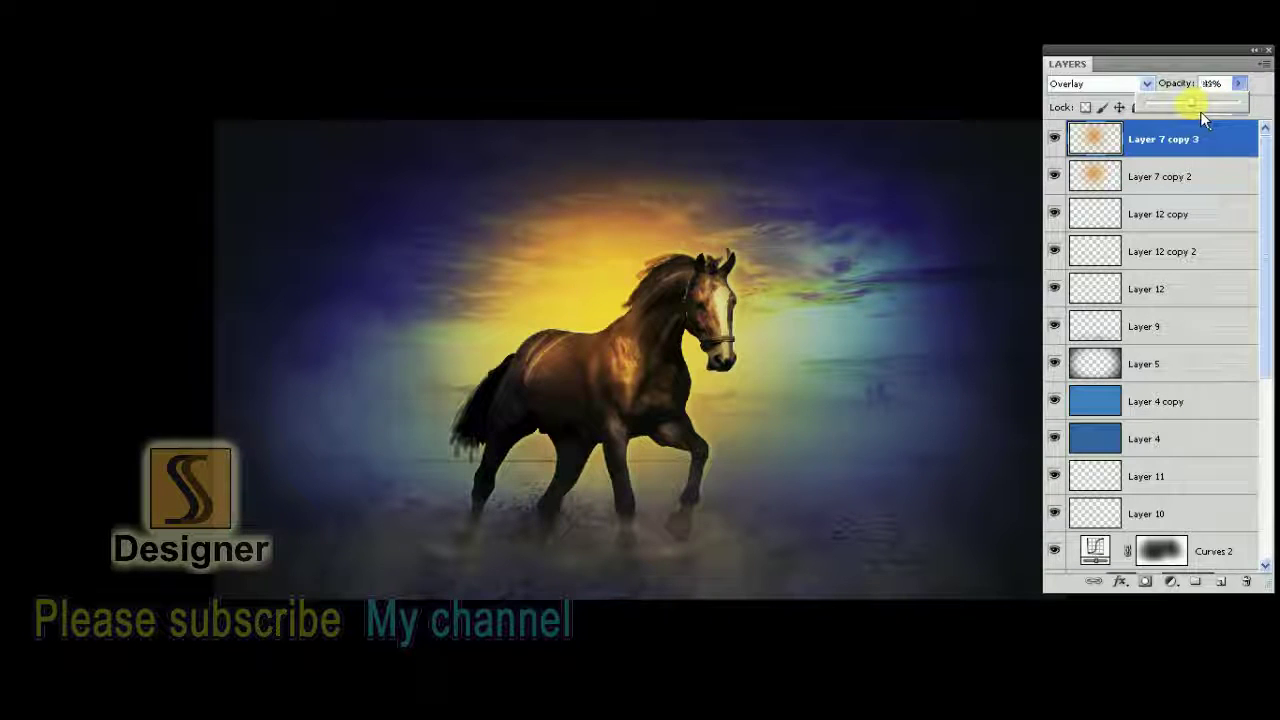
click(956, 32)
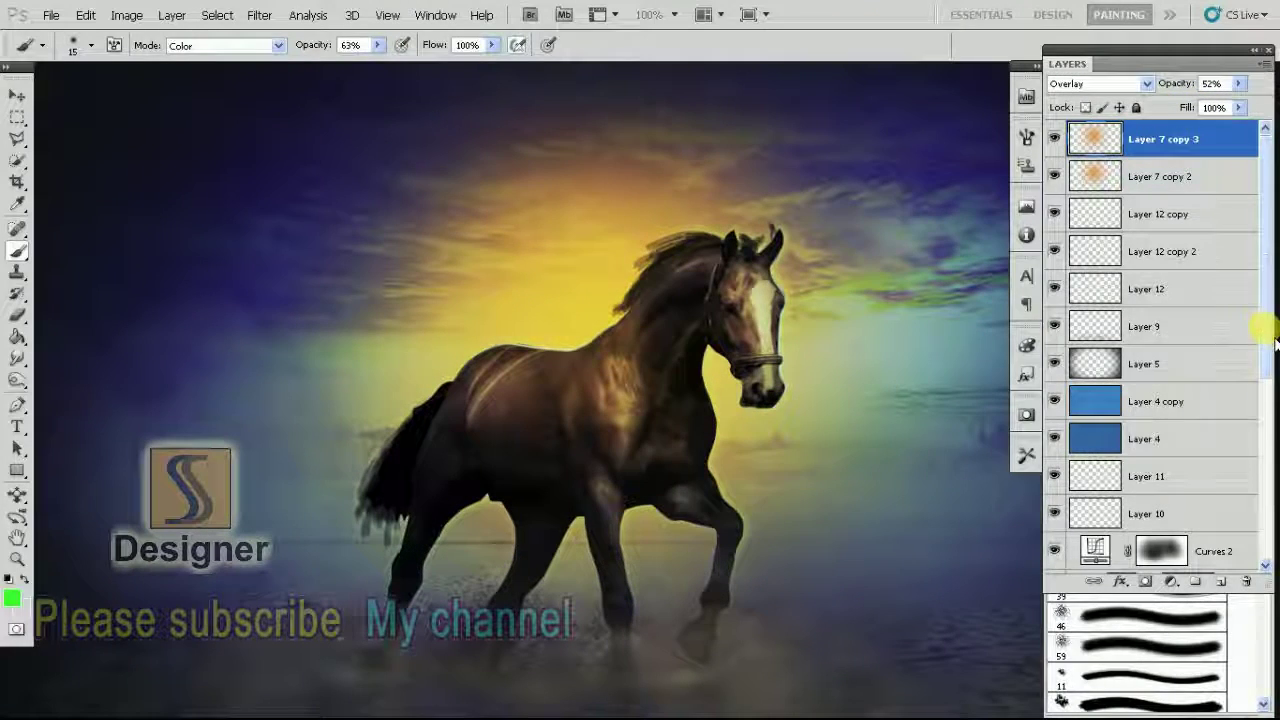
drag(1262, 323, 1265, 475)
On Layer 2, set the Brush tool to Color mode with a soft green foreground colour
click(1147, 408)
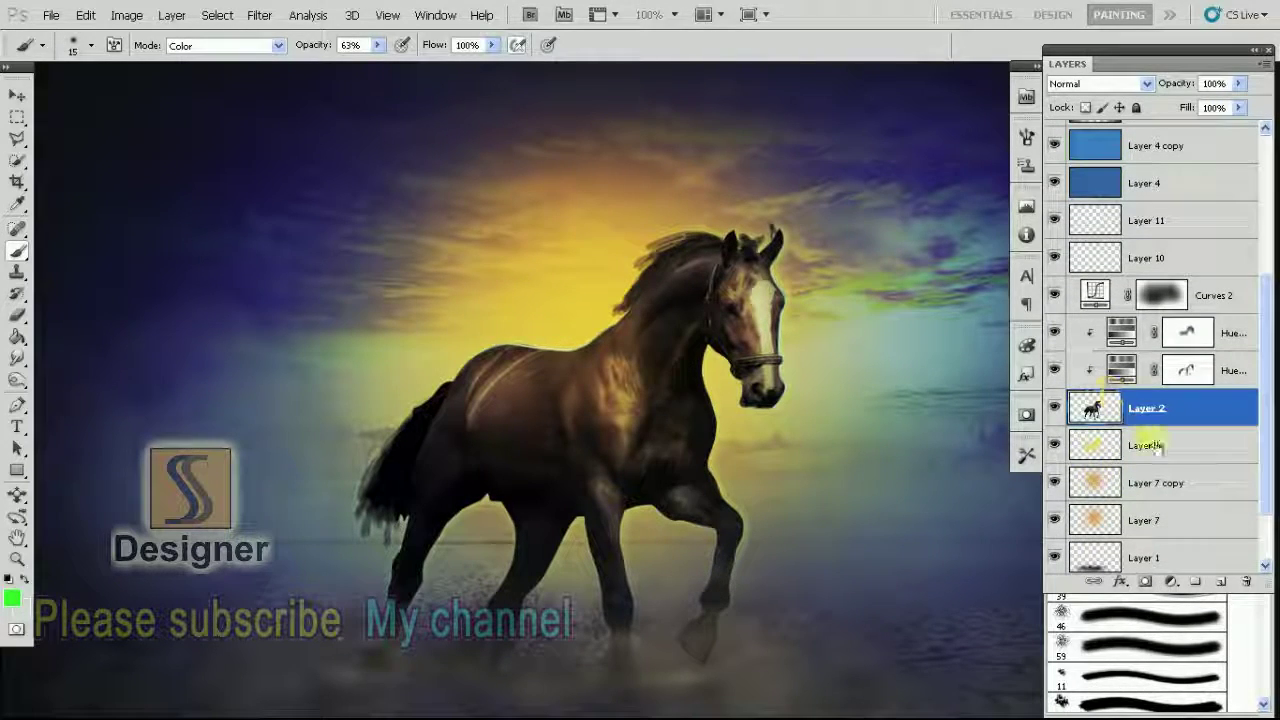
ctrl+click(1097, 410)
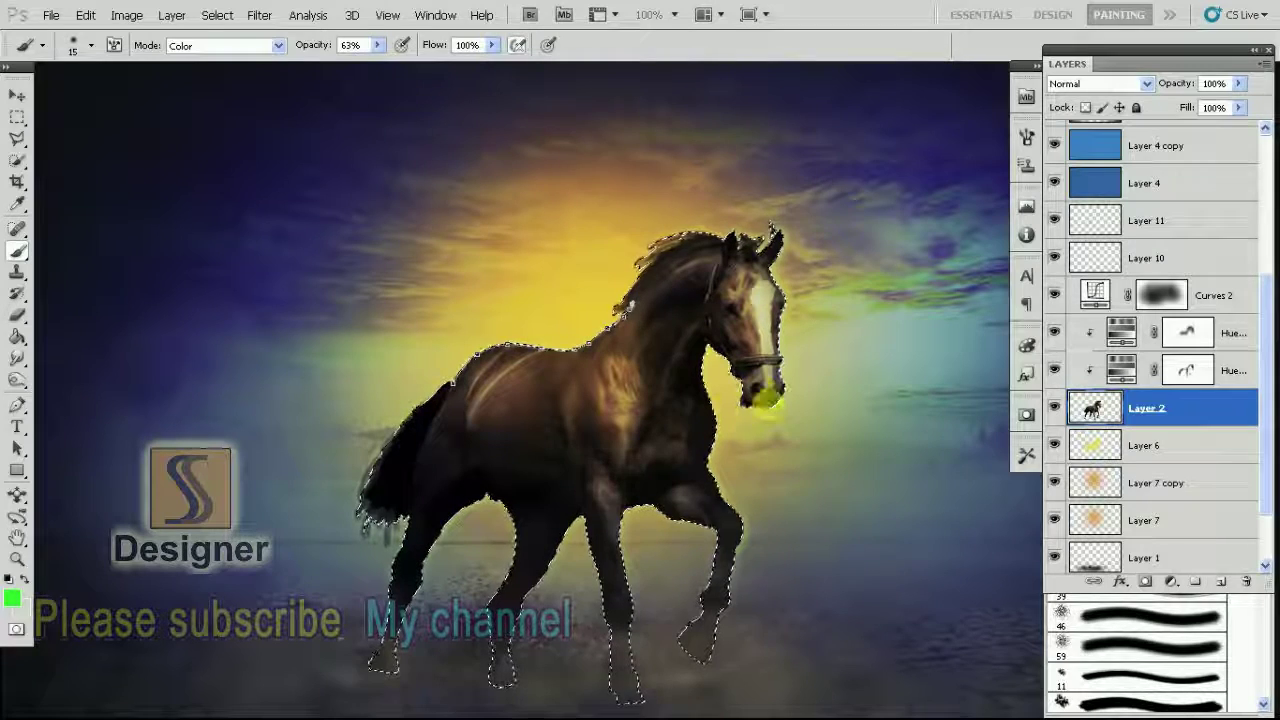
key(ctrl+d)
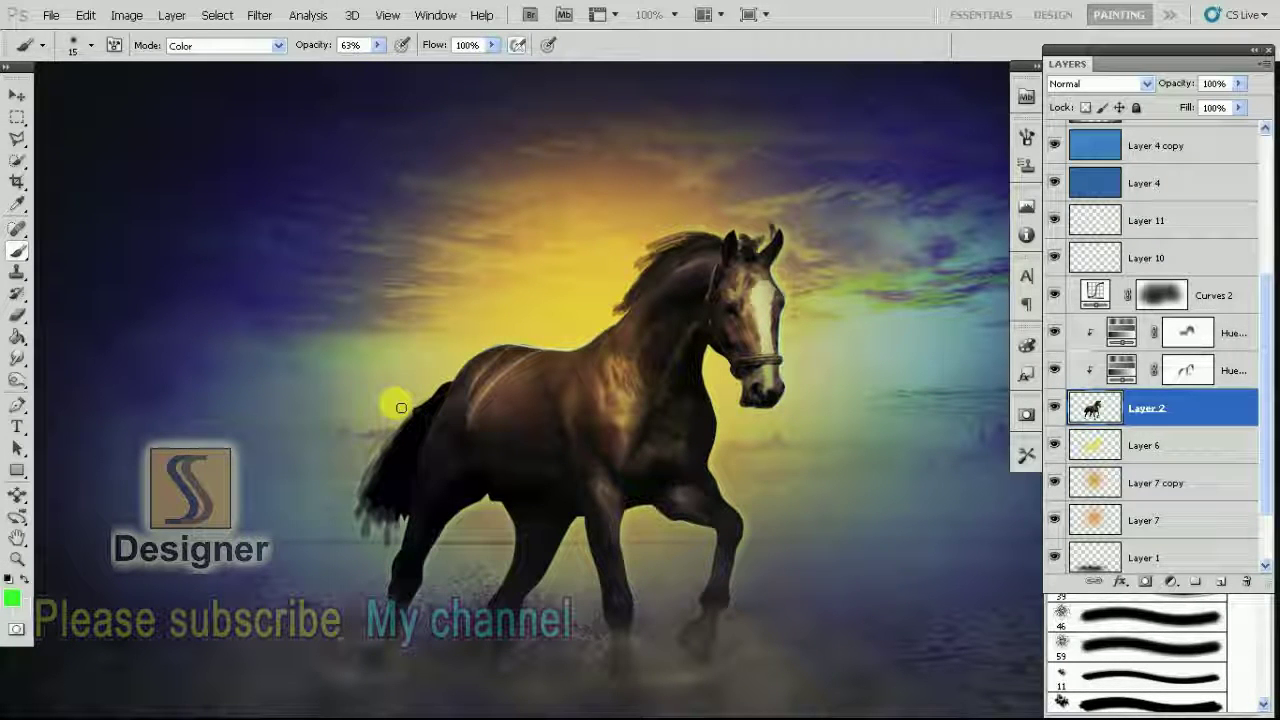
right_click(16, 250)
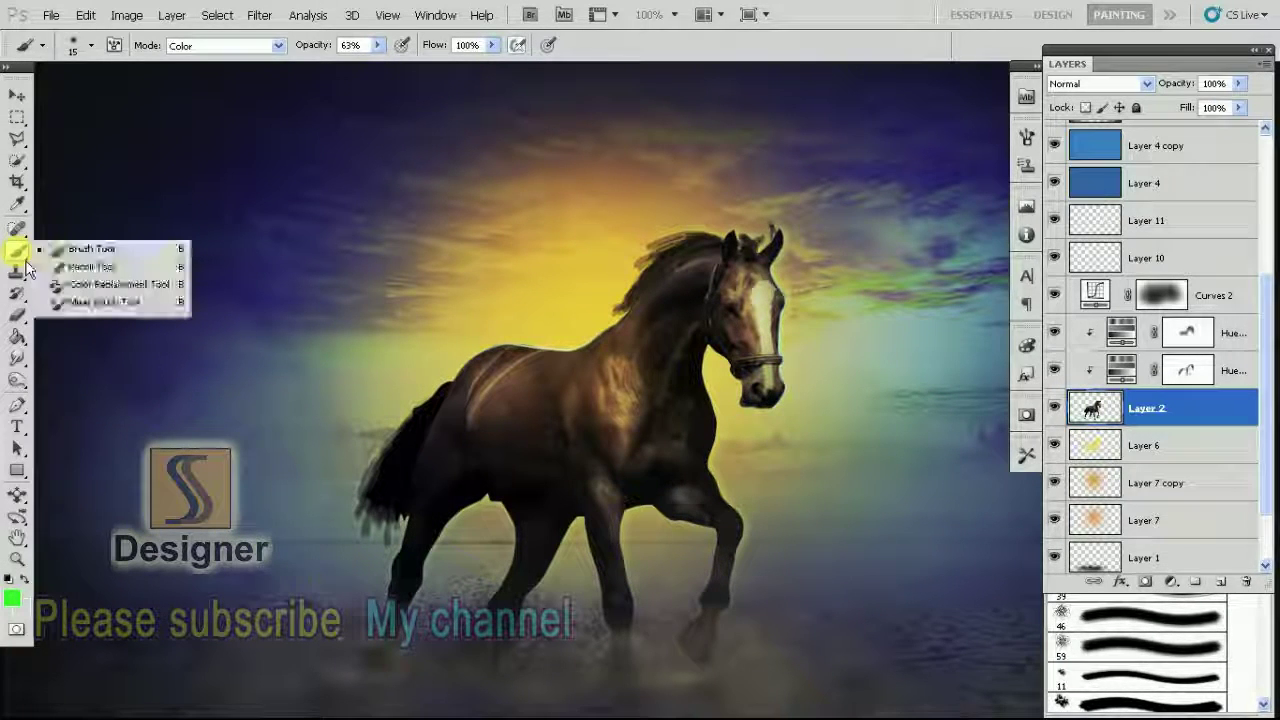
click(90, 249)
click(277, 45)
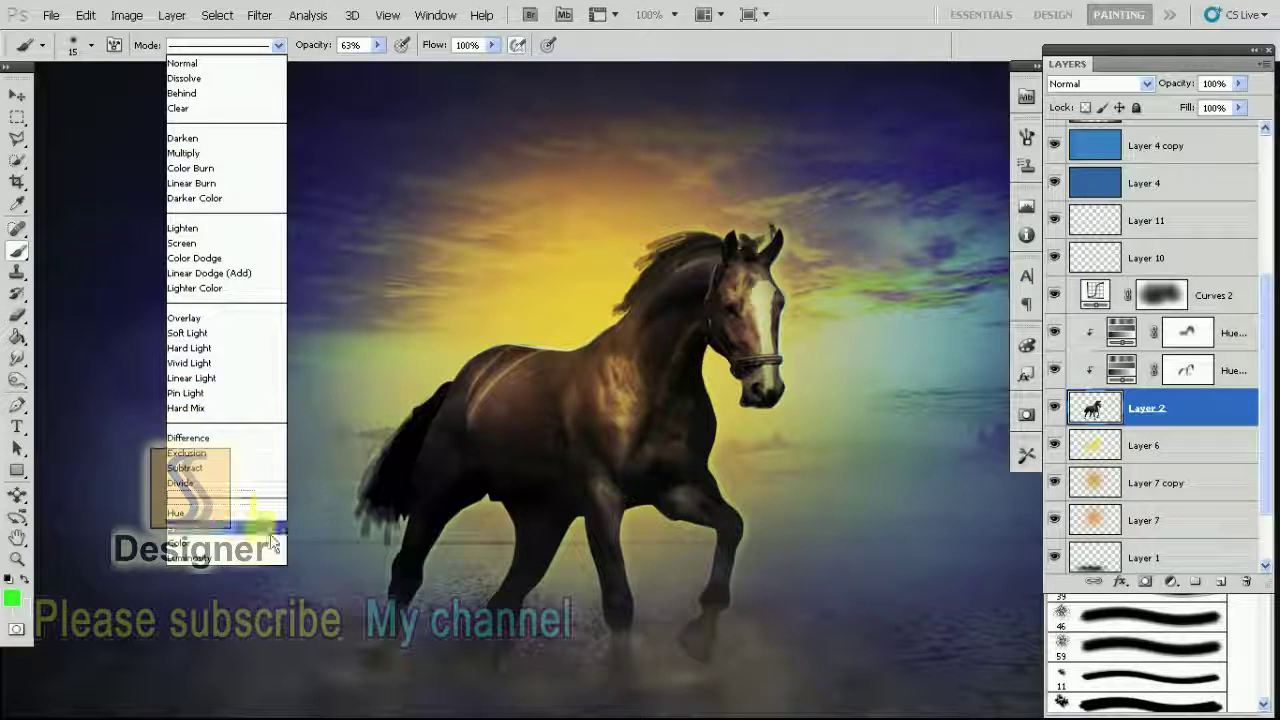
click(222, 558)
click(12, 598)
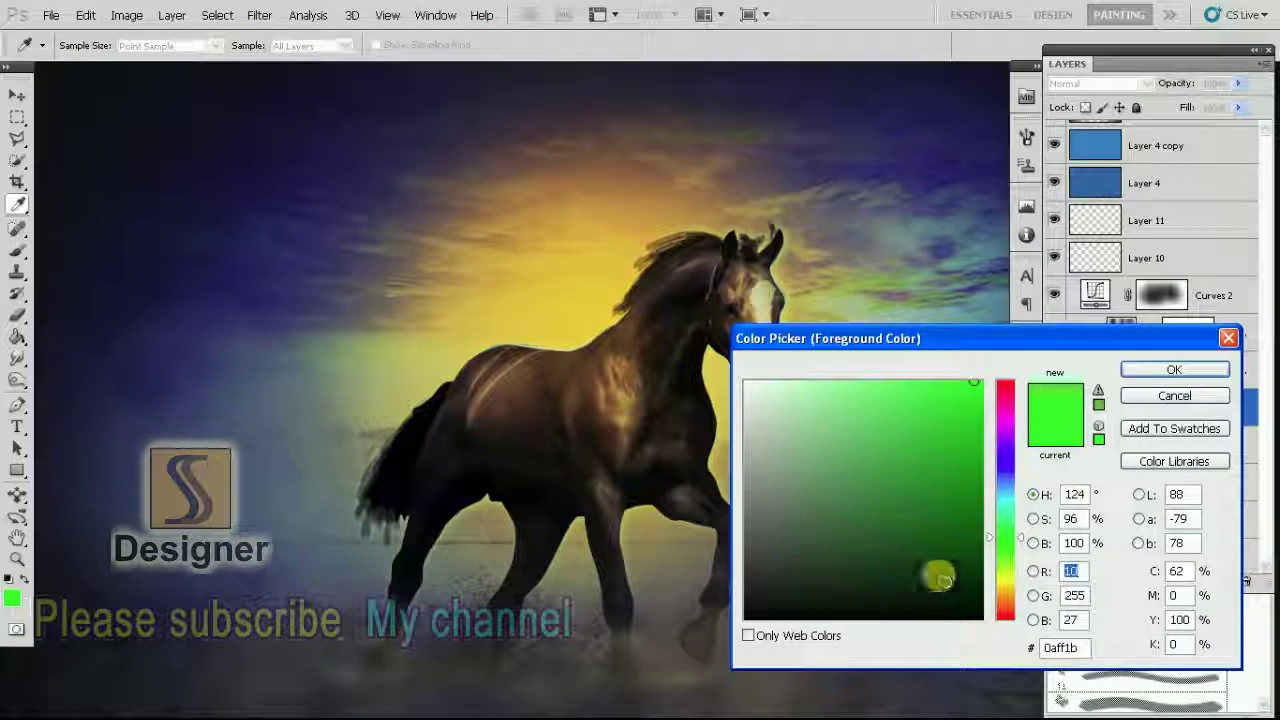
click(945, 418)
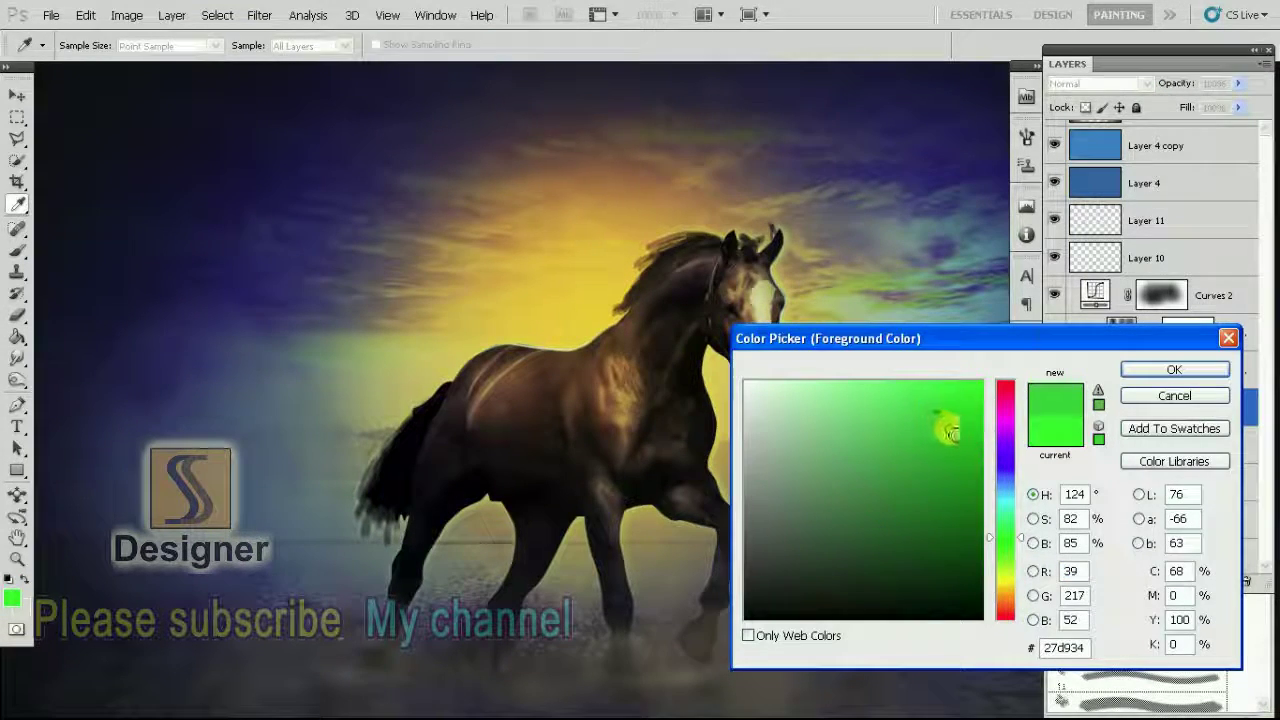
key(Return)
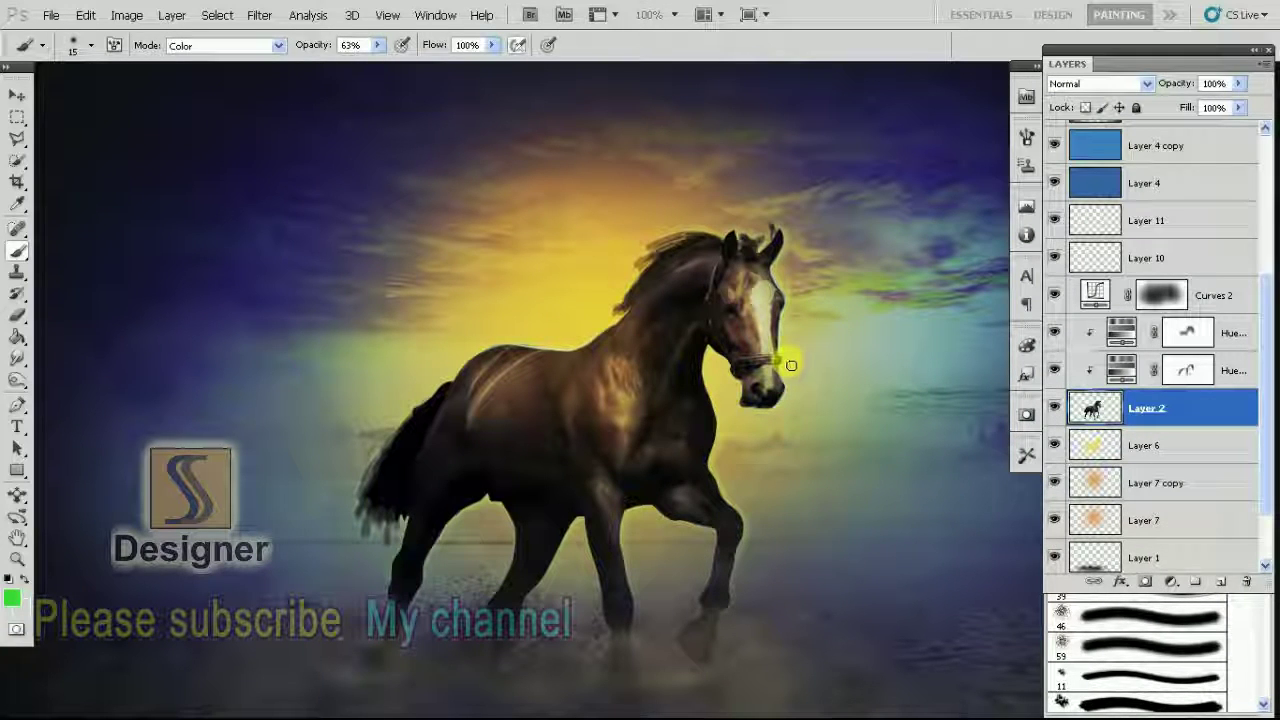
Paint a green noseband and cheek strap on the horse's head, plus a touch on the foreleg
drag(765, 366, 740, 364)
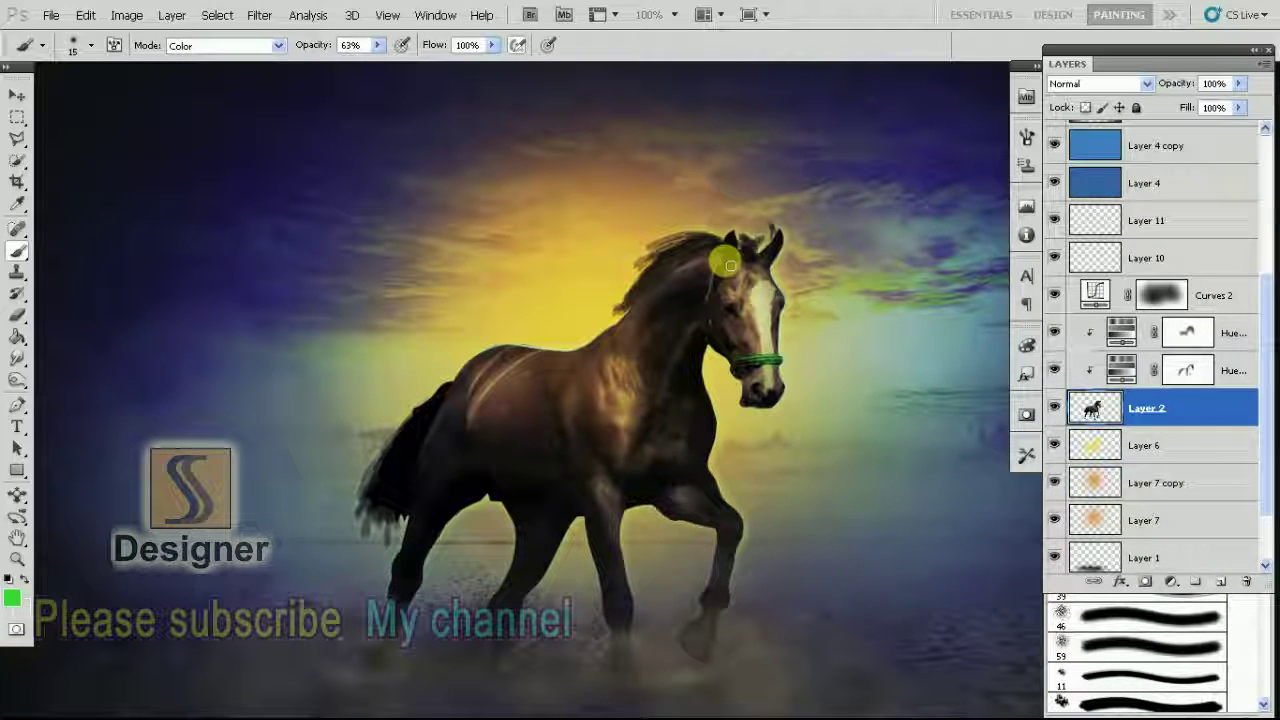
mouse_move(726, 257)
mouse_down()
mouse_move(716, 341)
mouse_move(700, 271)
mouse_move(733, 358)
mouse_up()
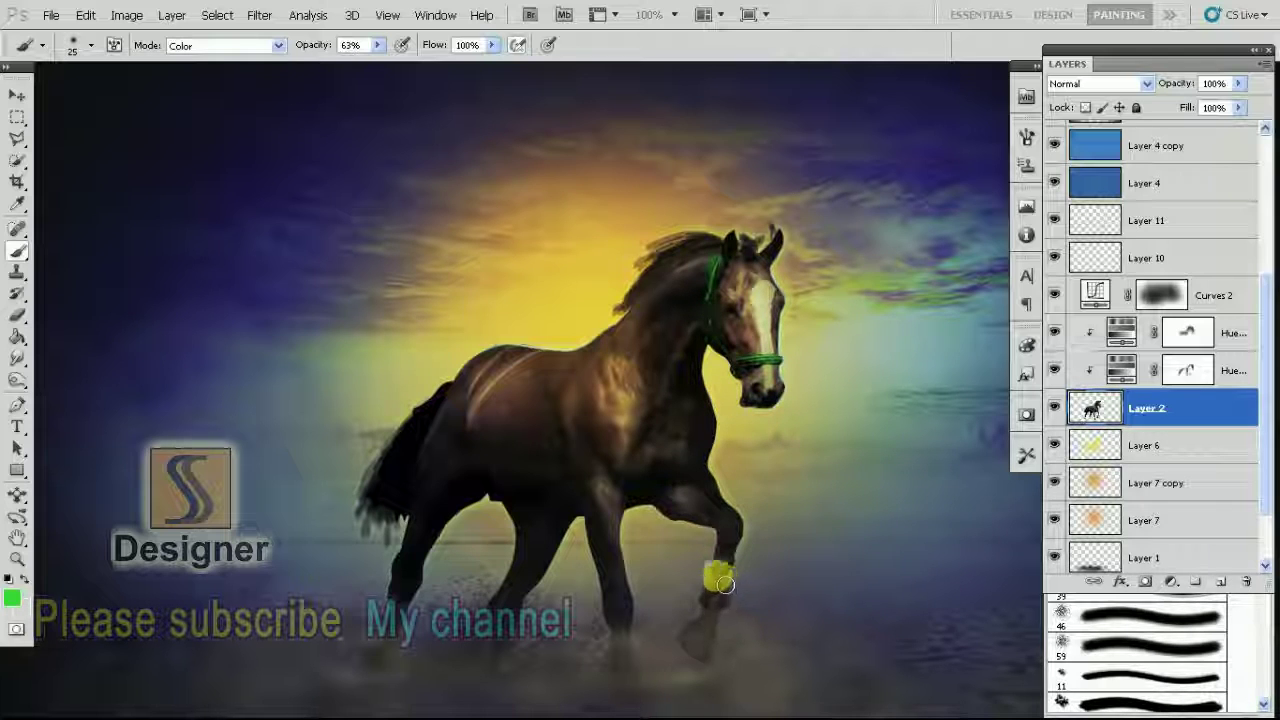
drag(736, 592, 722, 608)
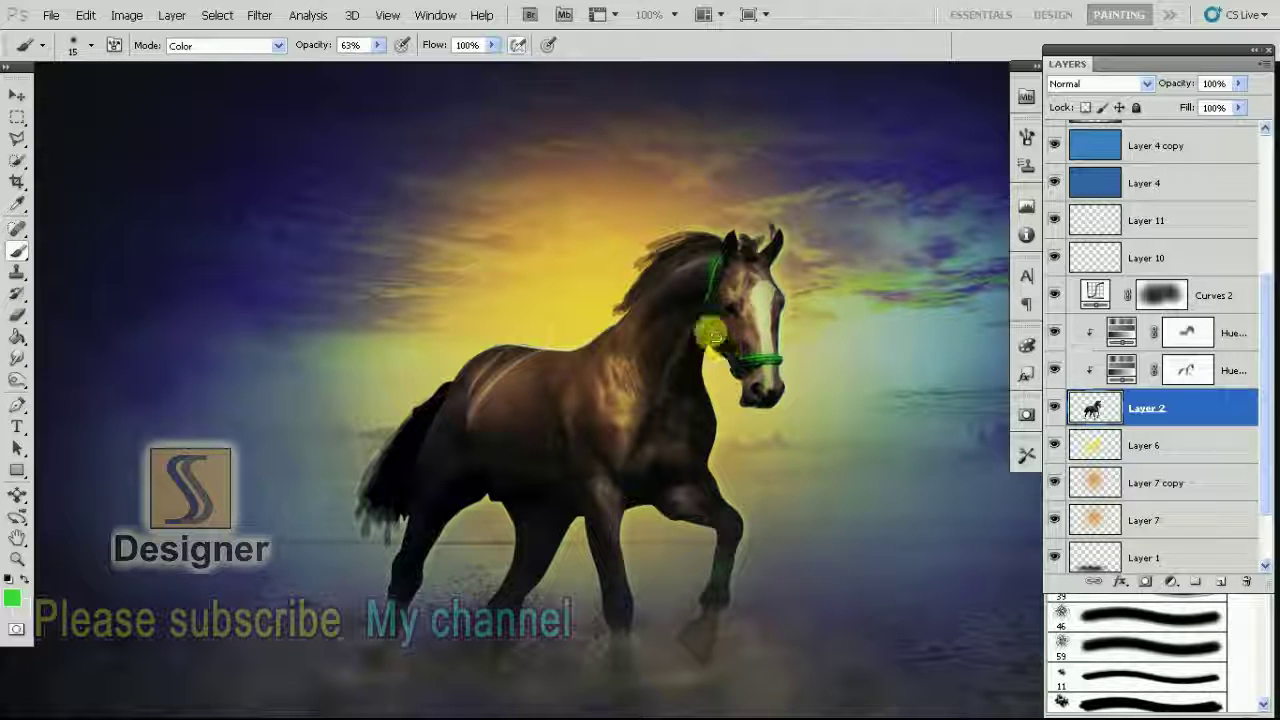
key(ctrl+minus)
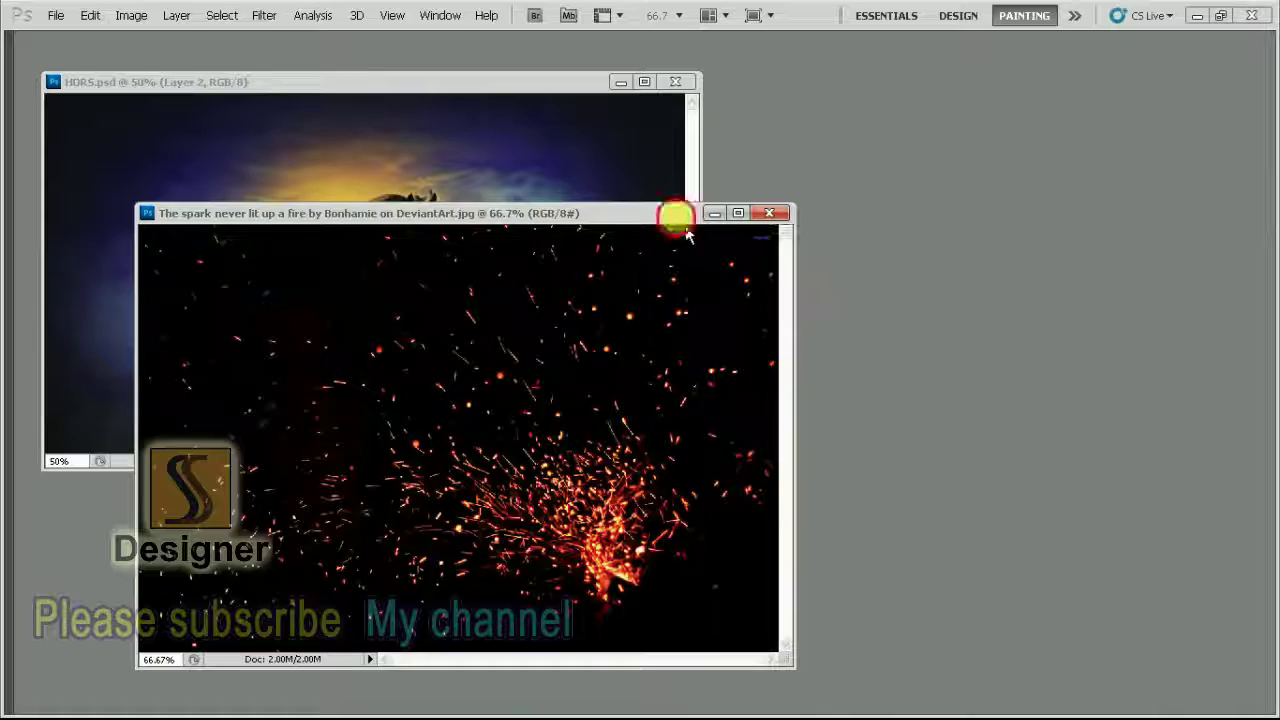
Copy the sparks image into the horse document above Layer 12 copy 2
key(ctrl+minus)
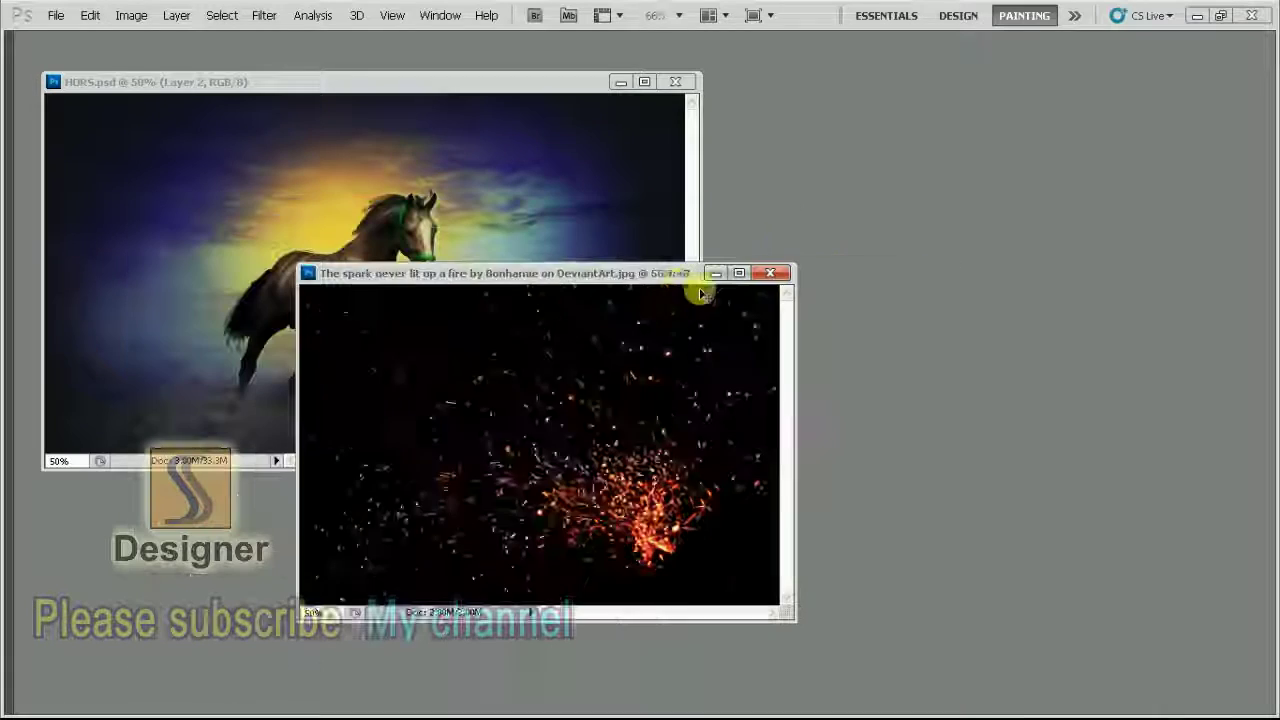
drag(697, 291, 607, 355)
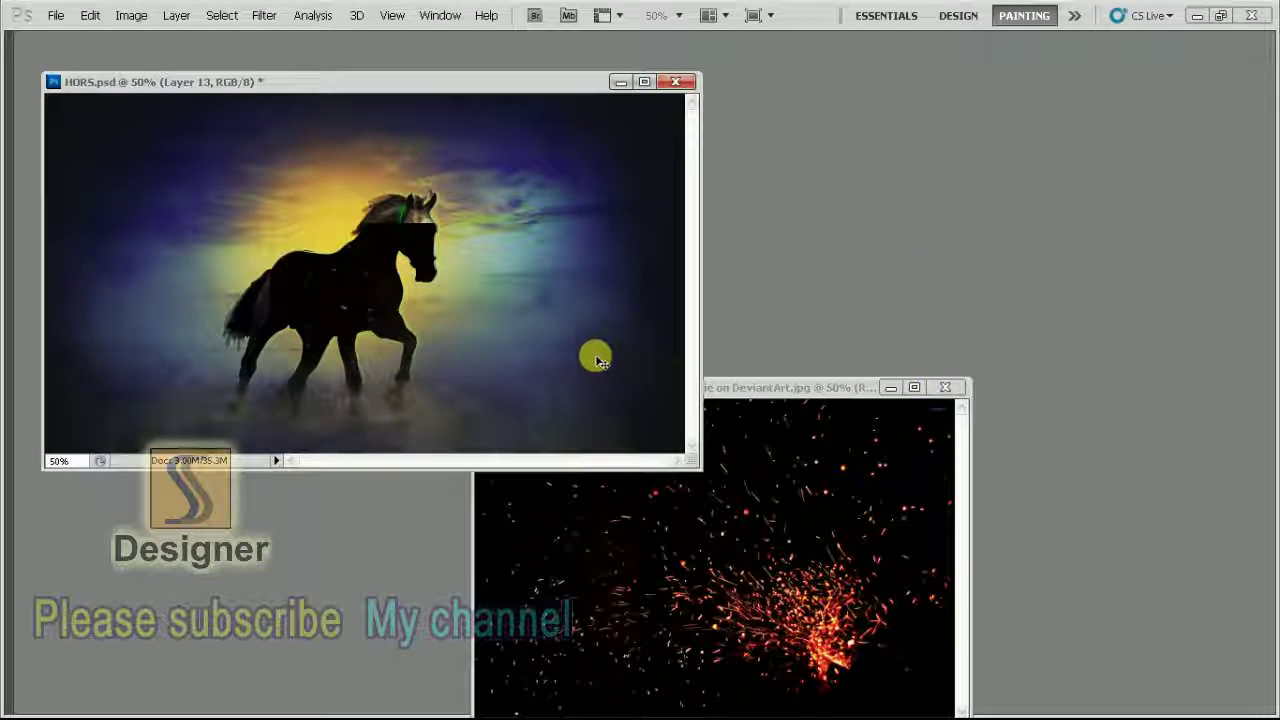
key(ctrl+z)
click(847, 453)
key(F7)
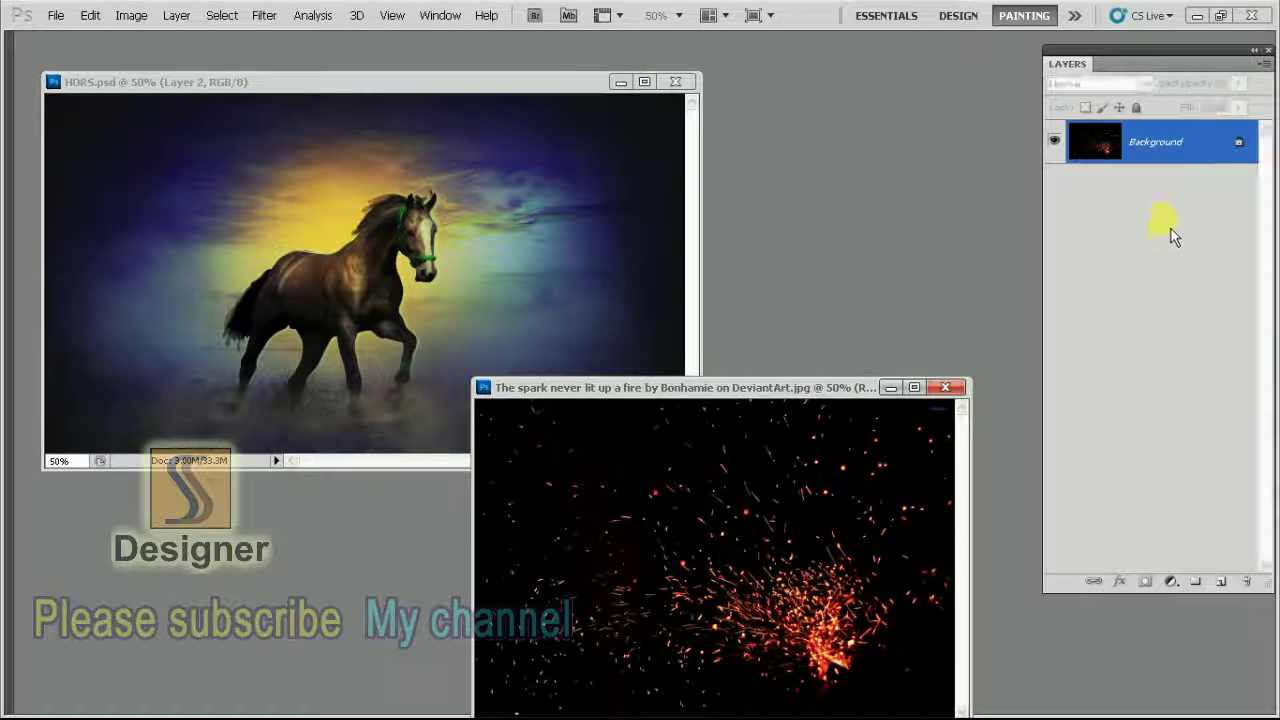
click(568, 75)
click(1160, 134)
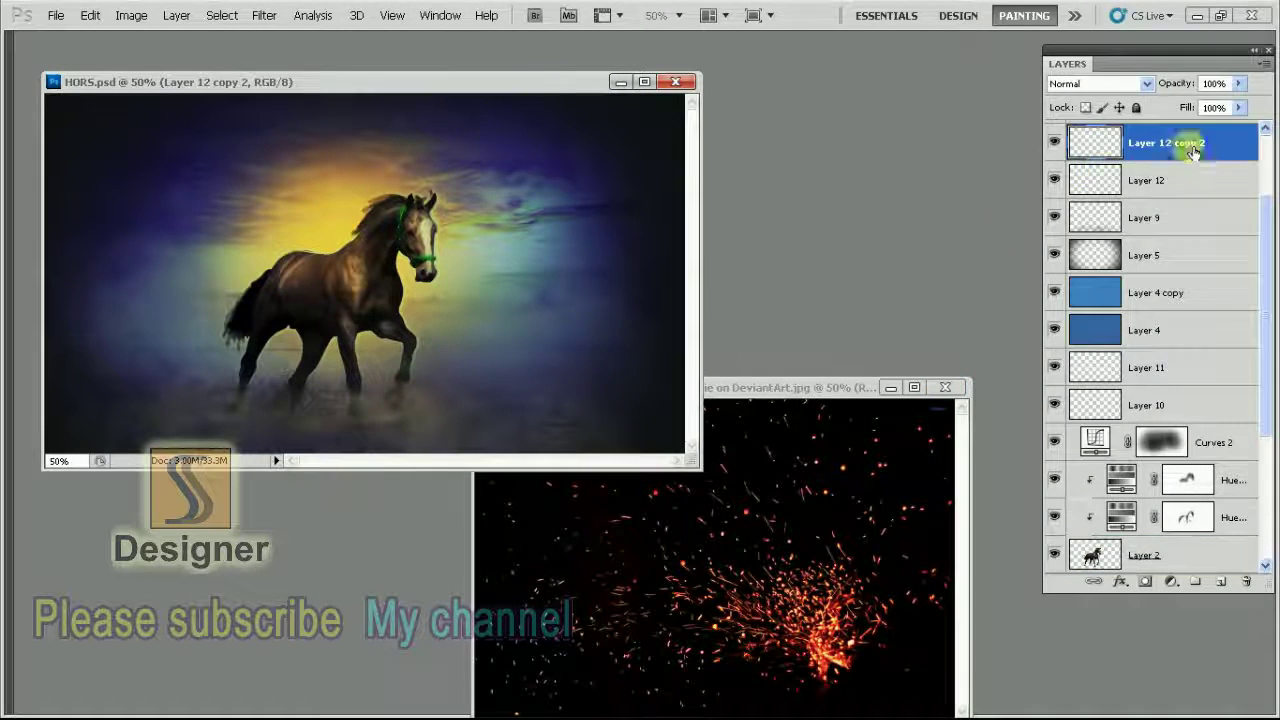
drag(843, 437, 538, 290)
key(f)
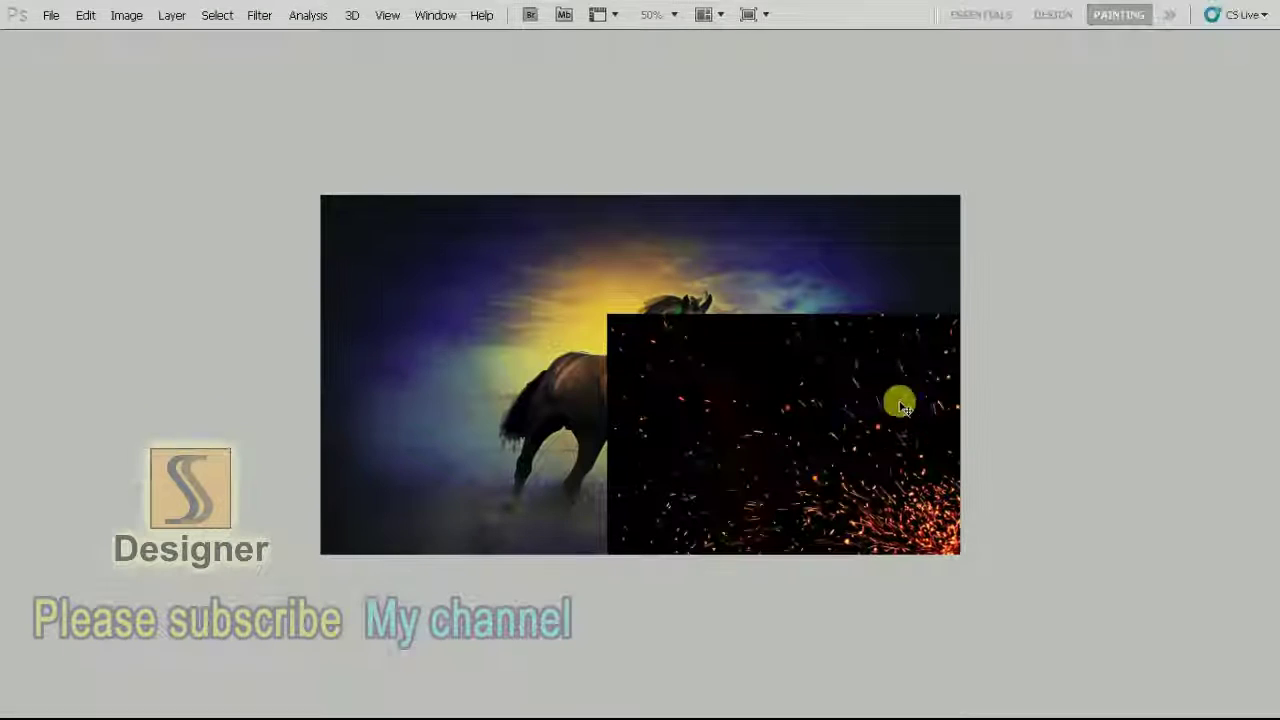
key(F7)
Set the sparks layer to Screen mode, then rotate, enlarge and place it in the lower-right water
click(1115, 85)
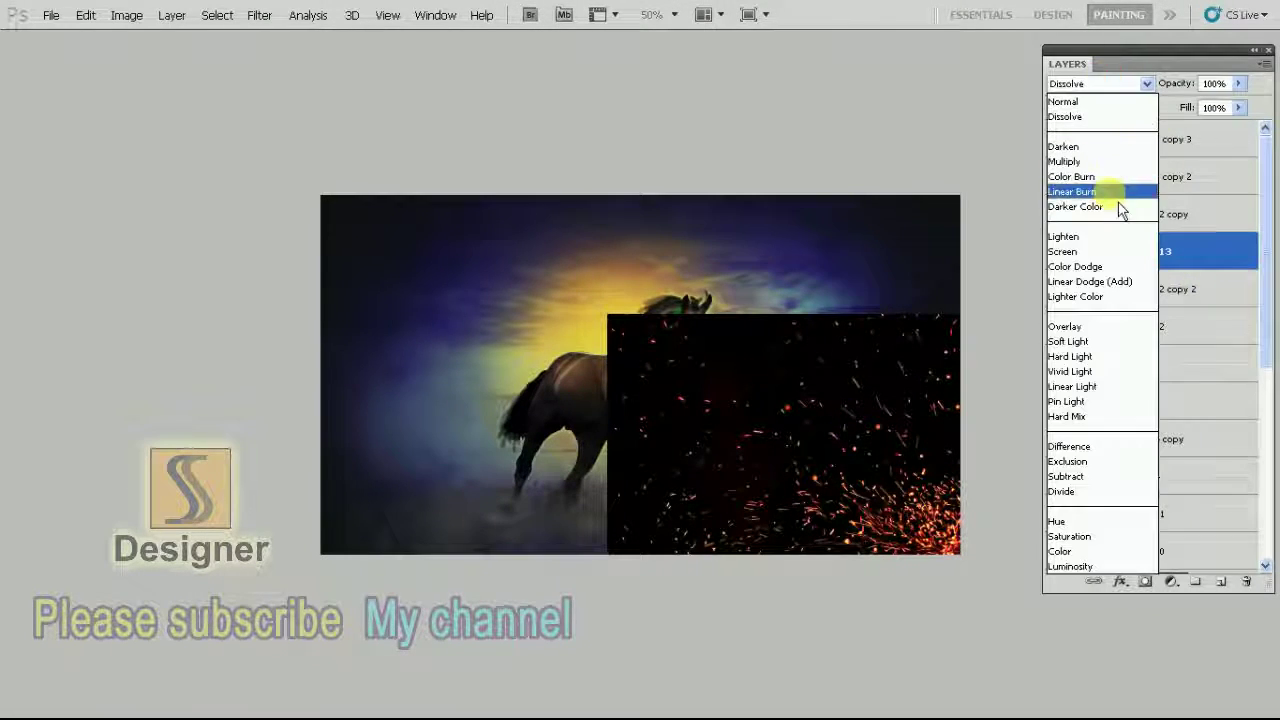
click(1080, 246)
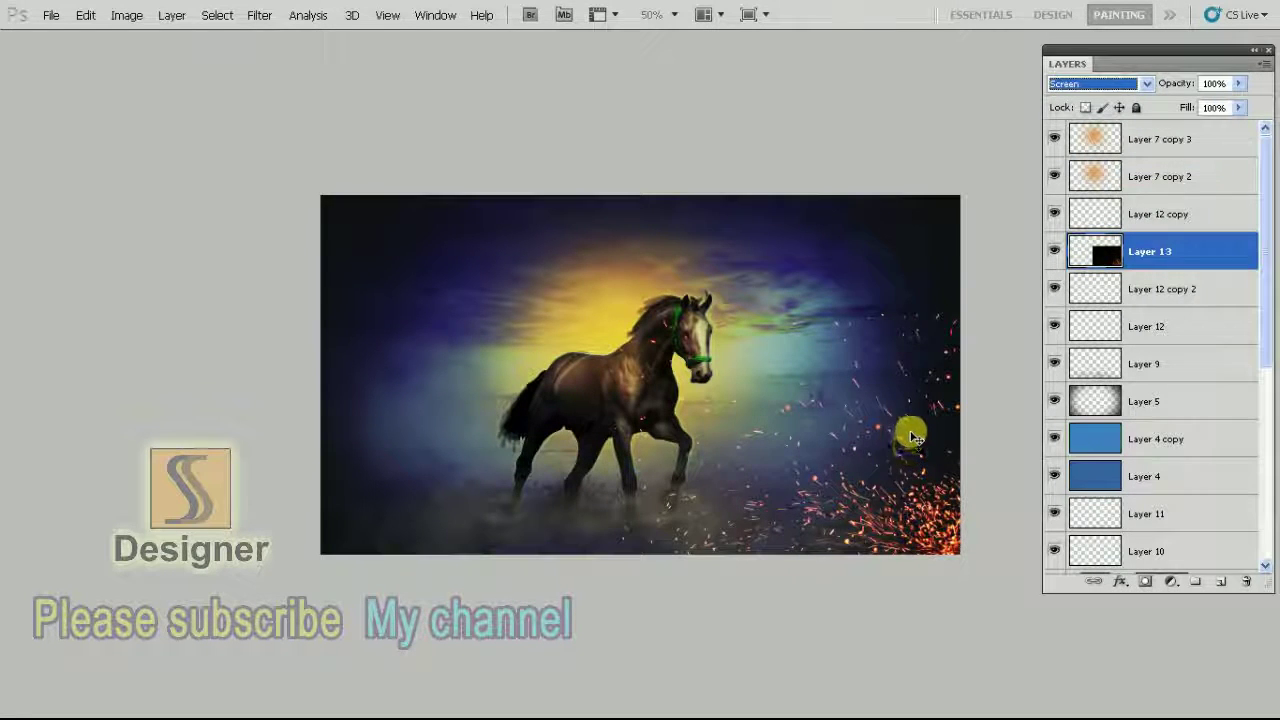
drag(909, 431, 889, 540)
key(ctrl+minus)
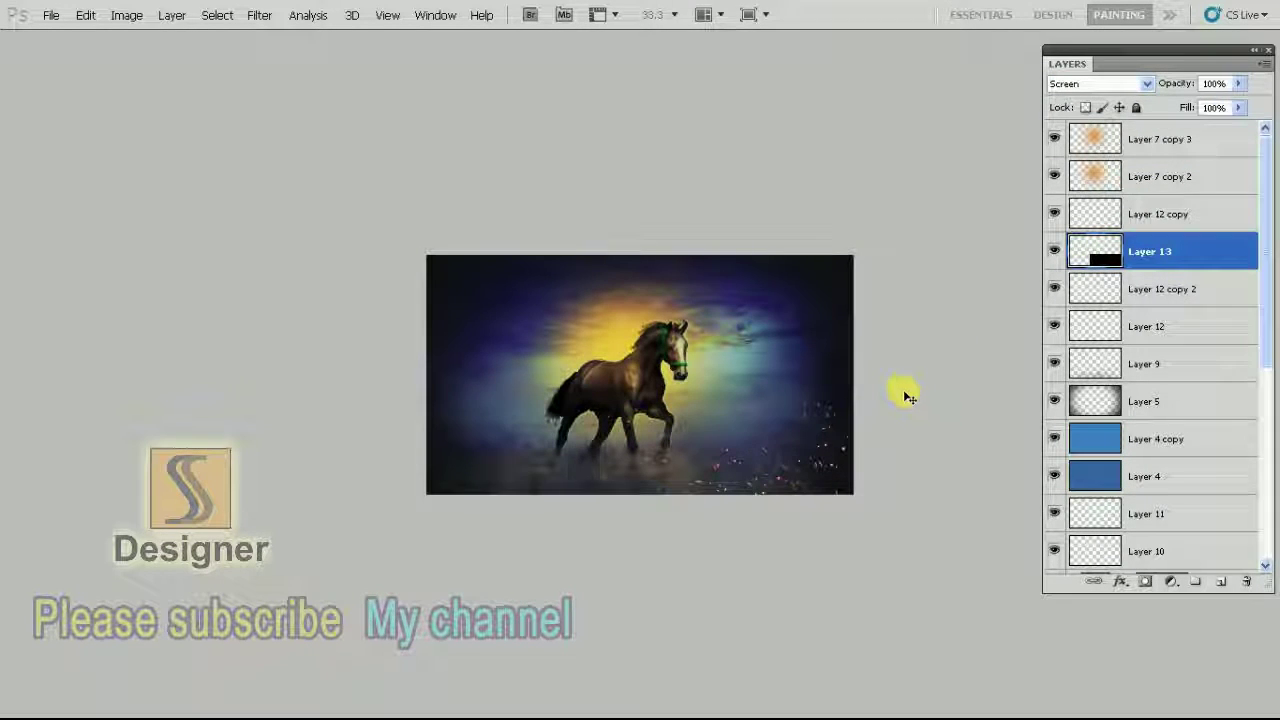
key(ctrl+t)
drag(951, 402, 973, 457)
mouse_move(807, 493)
mouse_down()
mouse_move(847, 517)
mouse_move(864, 440)
mouse_up()
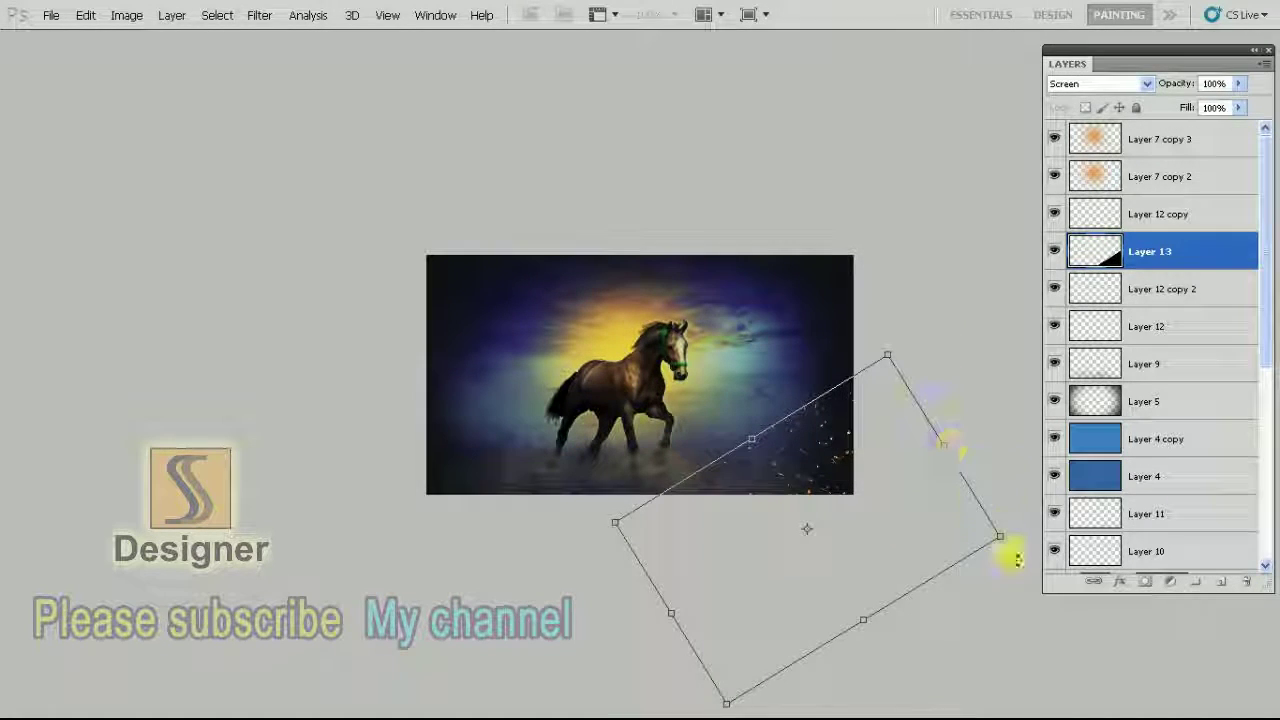
drag(998, 548, 1013, 558)
key(Return)
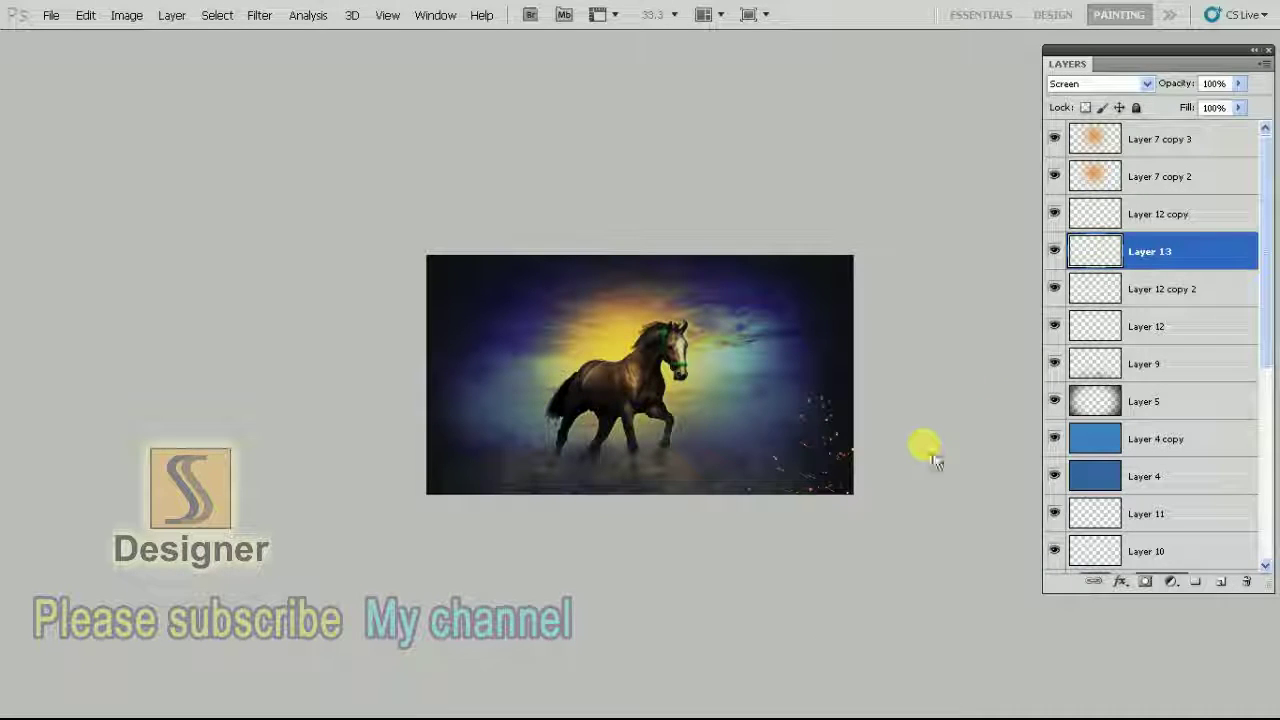
key(ctrl+0)
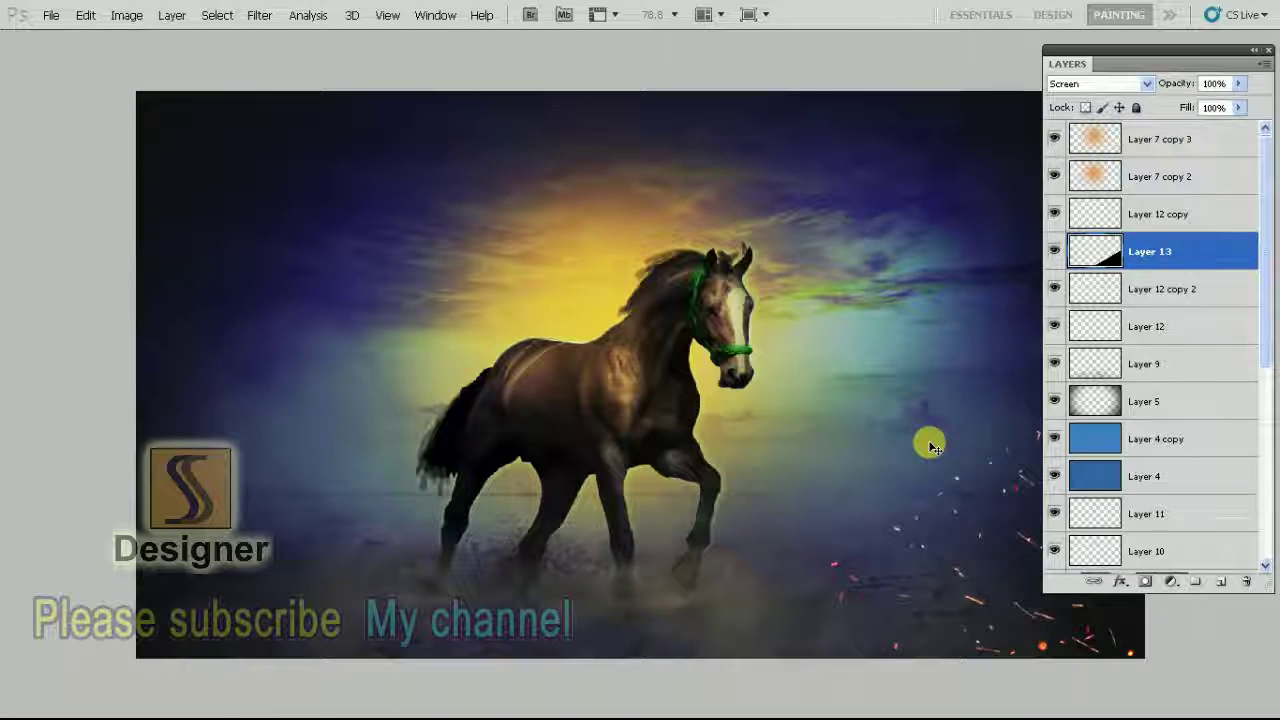
Rotate the sparks copy toward the lower left of the beach and view it full screen on black
key(f)
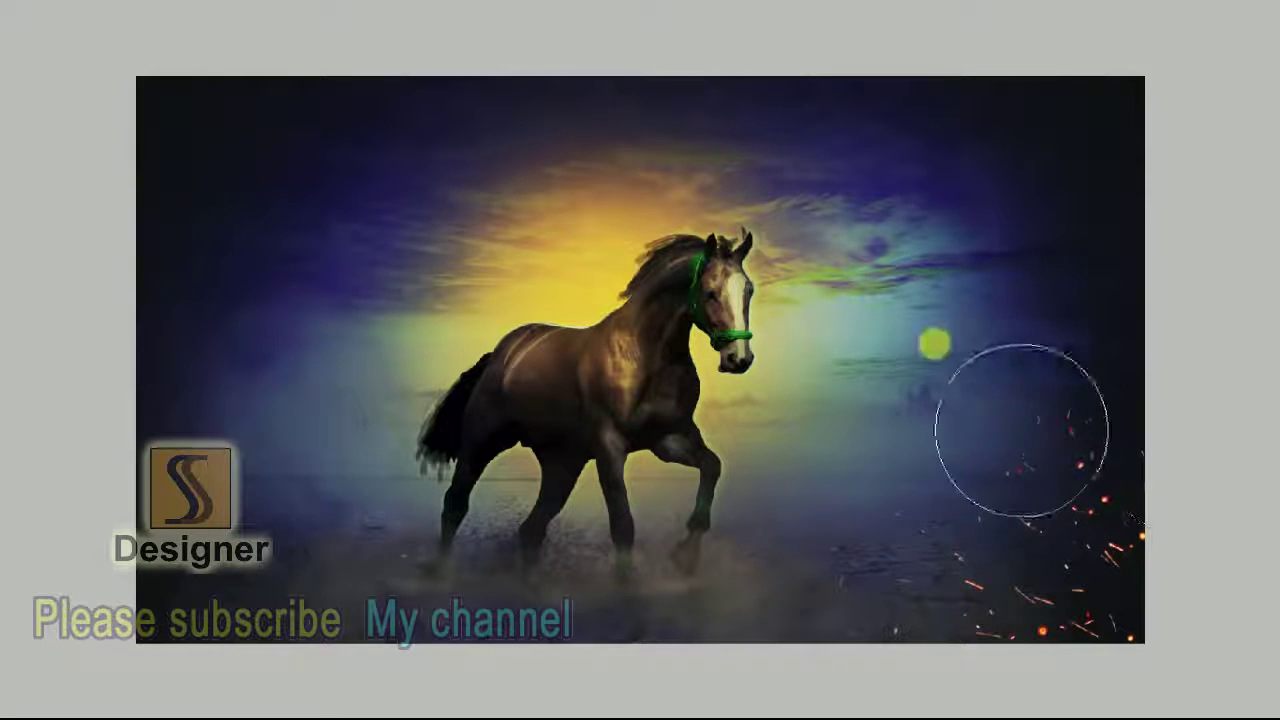
key(ctrl+minus)
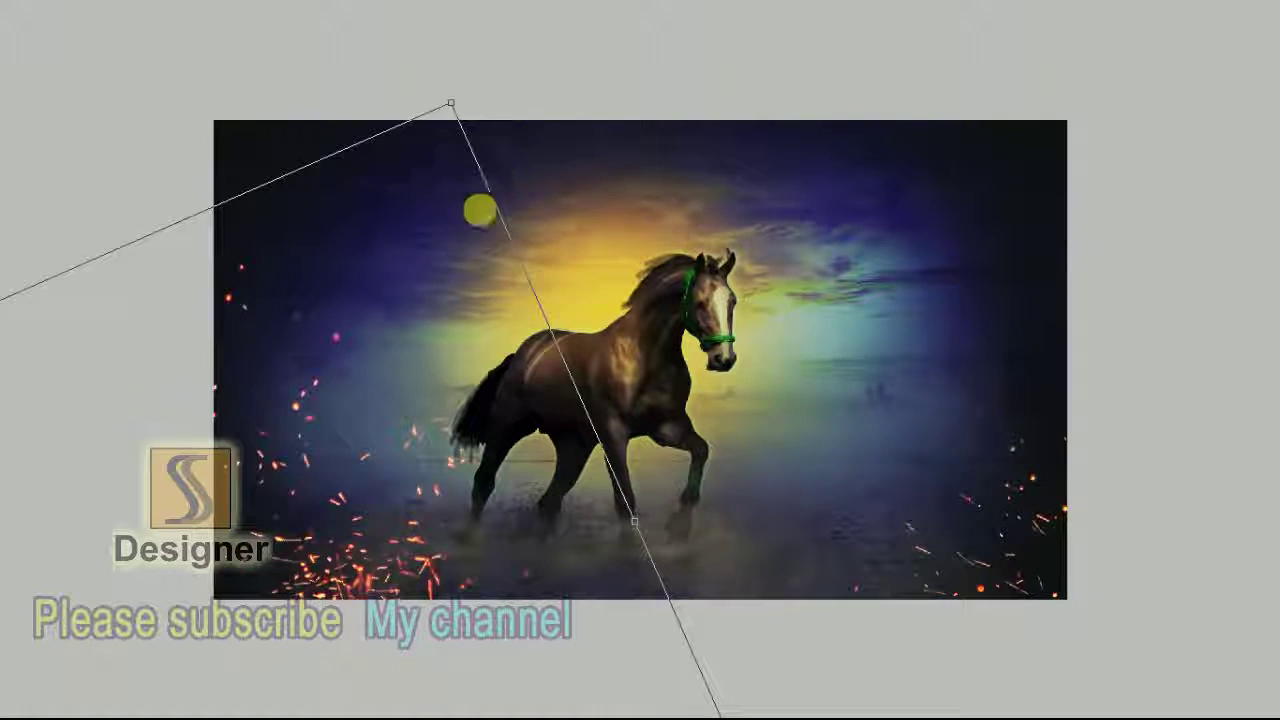
key(ctrl+minus)
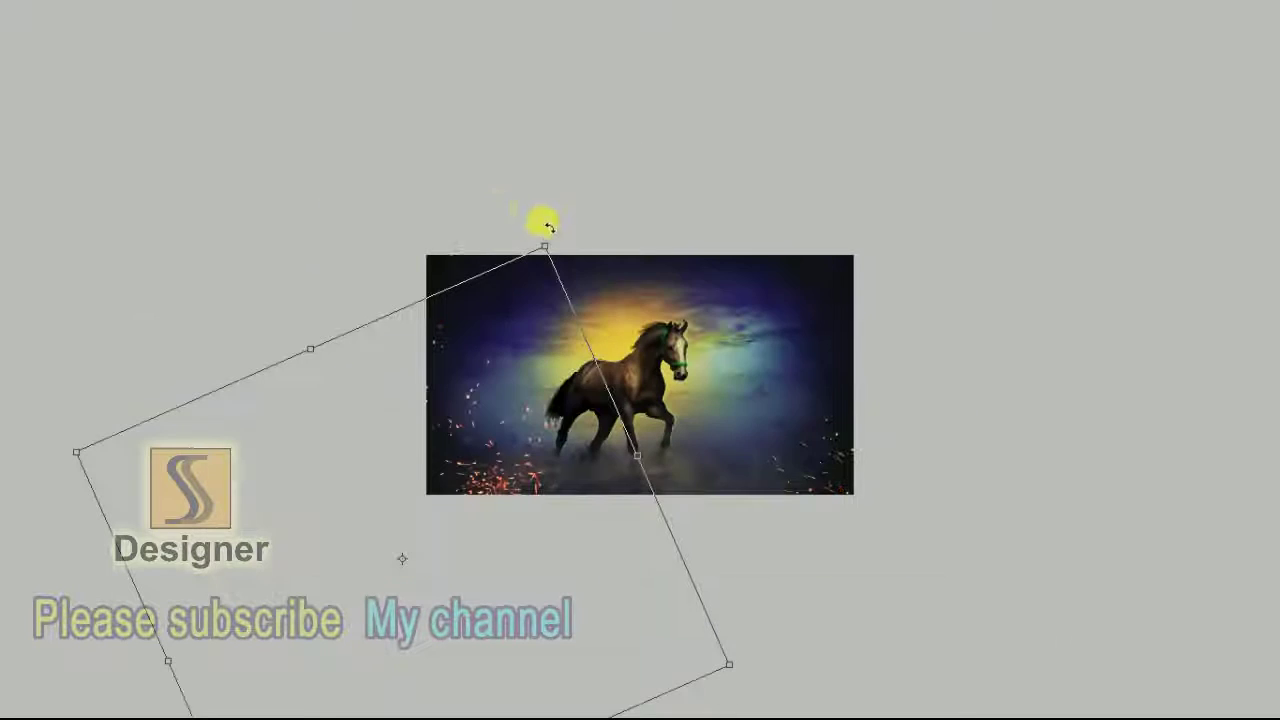
mouse_move(540, 247)
mouse_down()
mouse_move(497, 302)
mouse_move(675, 345)
mouse_up()
key(Escape)
key(ctrl+0)
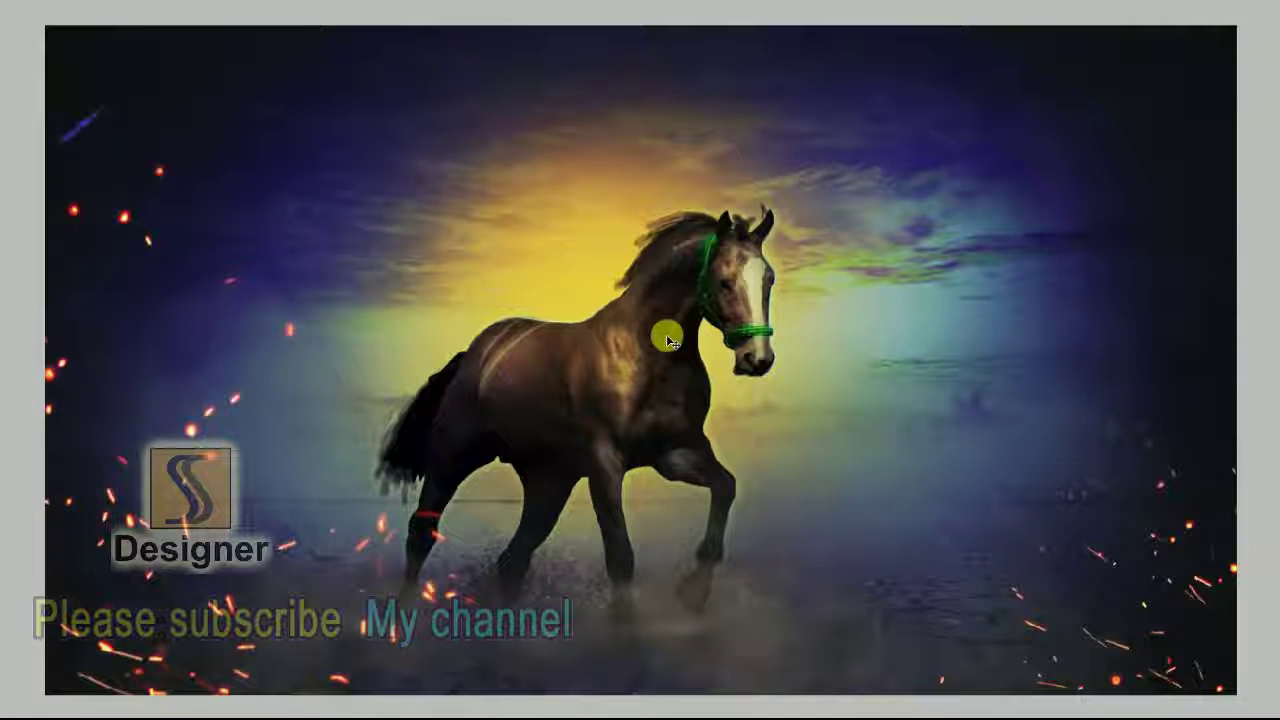
key(f)
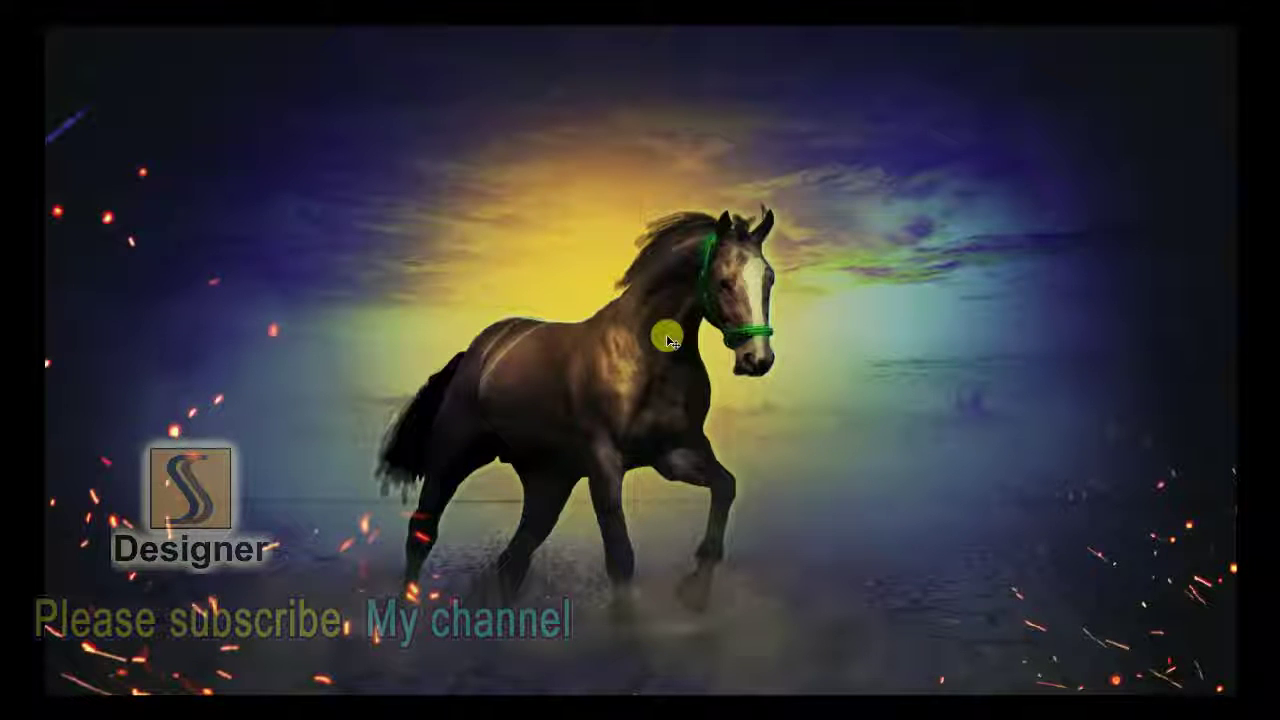
key(ctrl+plus)
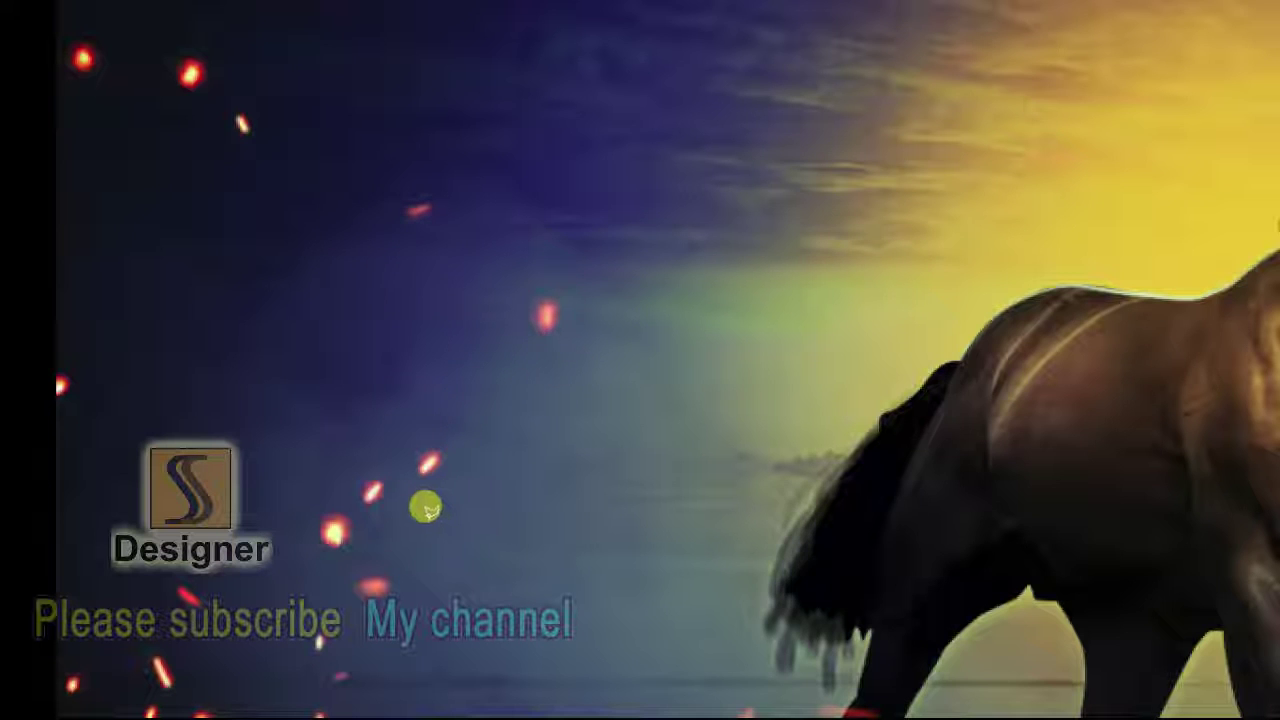
Lasso one spark onto its own top layer and place it, rotated, on the horse's eye
mouse_move(532, 358)
mouse_down()
mouse_move(620, 313)
mouse_move(618, 350)
mouse_up()
key(F7)
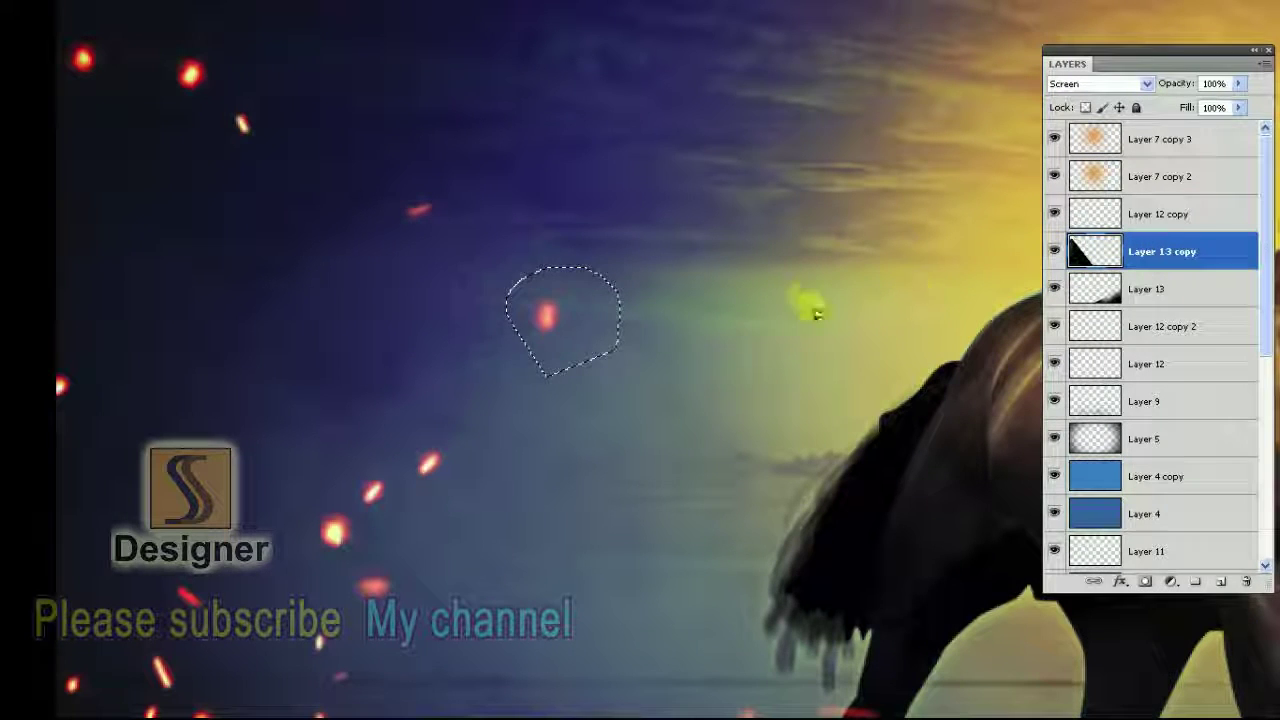
key(ctrl+j)
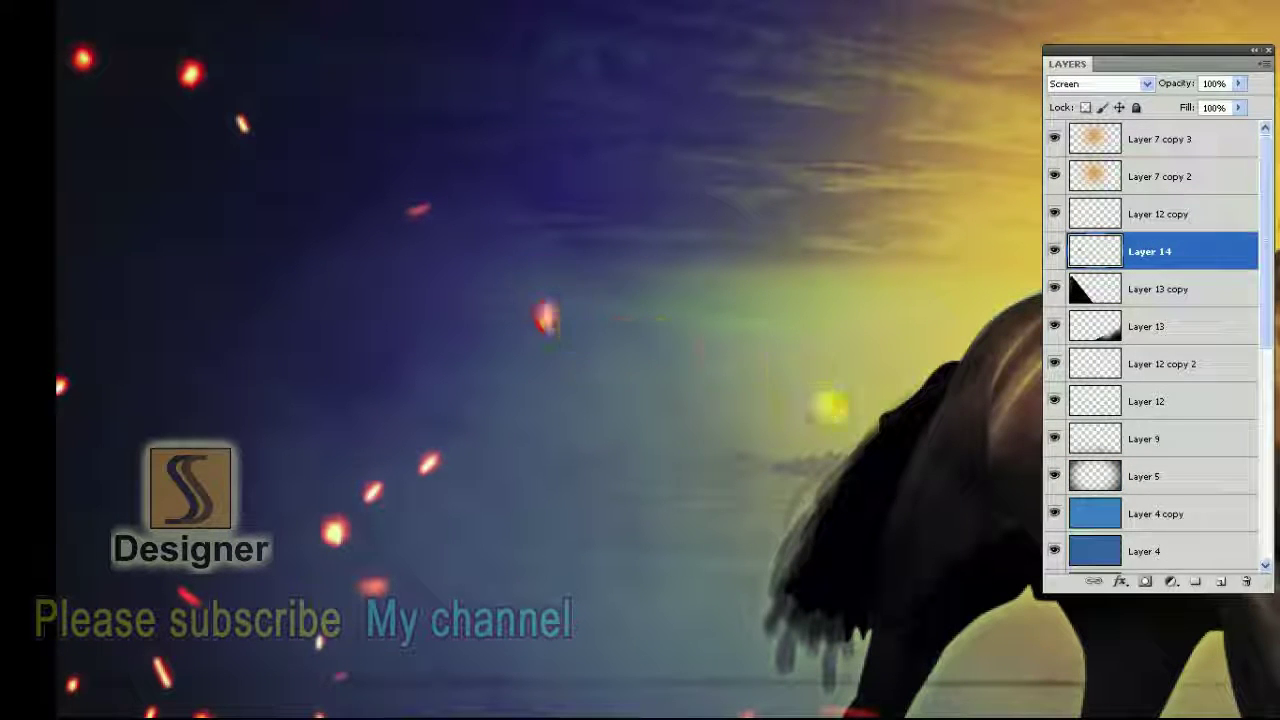
mouse_move(555, 325)
mouse_down()
mouse_move(399, 360)
mouse_move(452, 407)
mouse_up()
key(ctrl+shift+bracketright)
drag(907, 343, 810, 383)
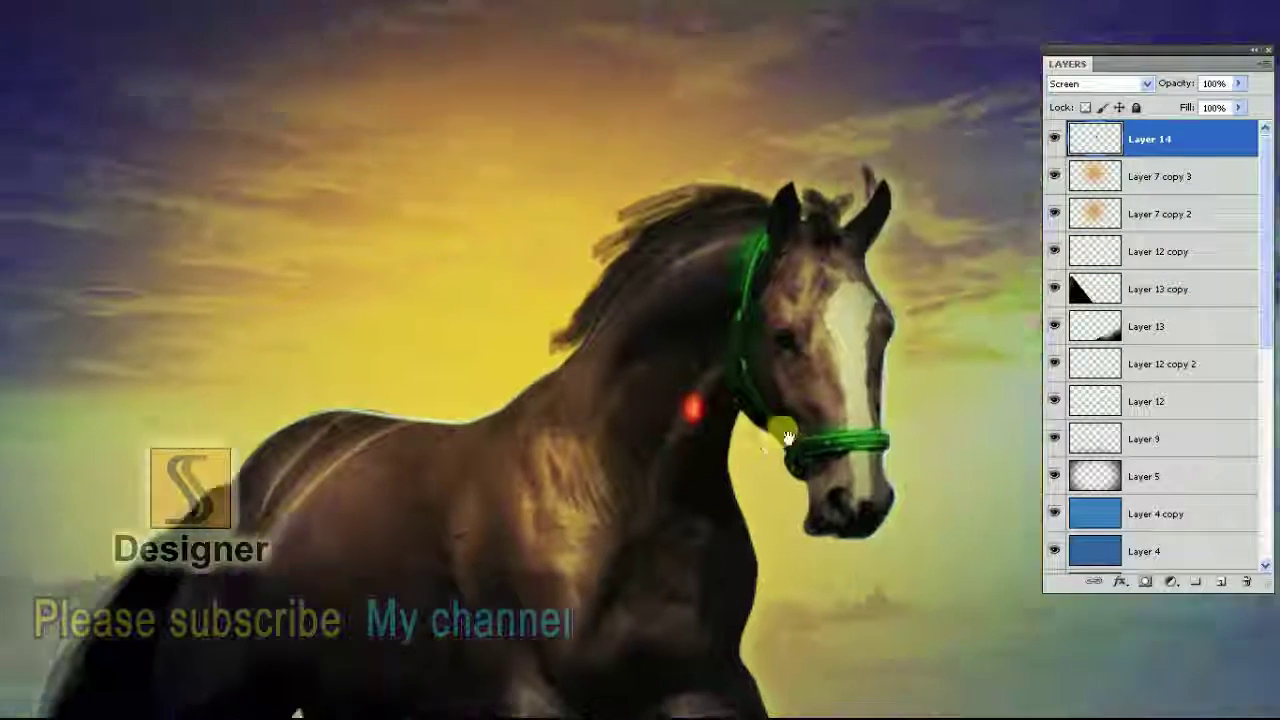
key(ctrl+t)
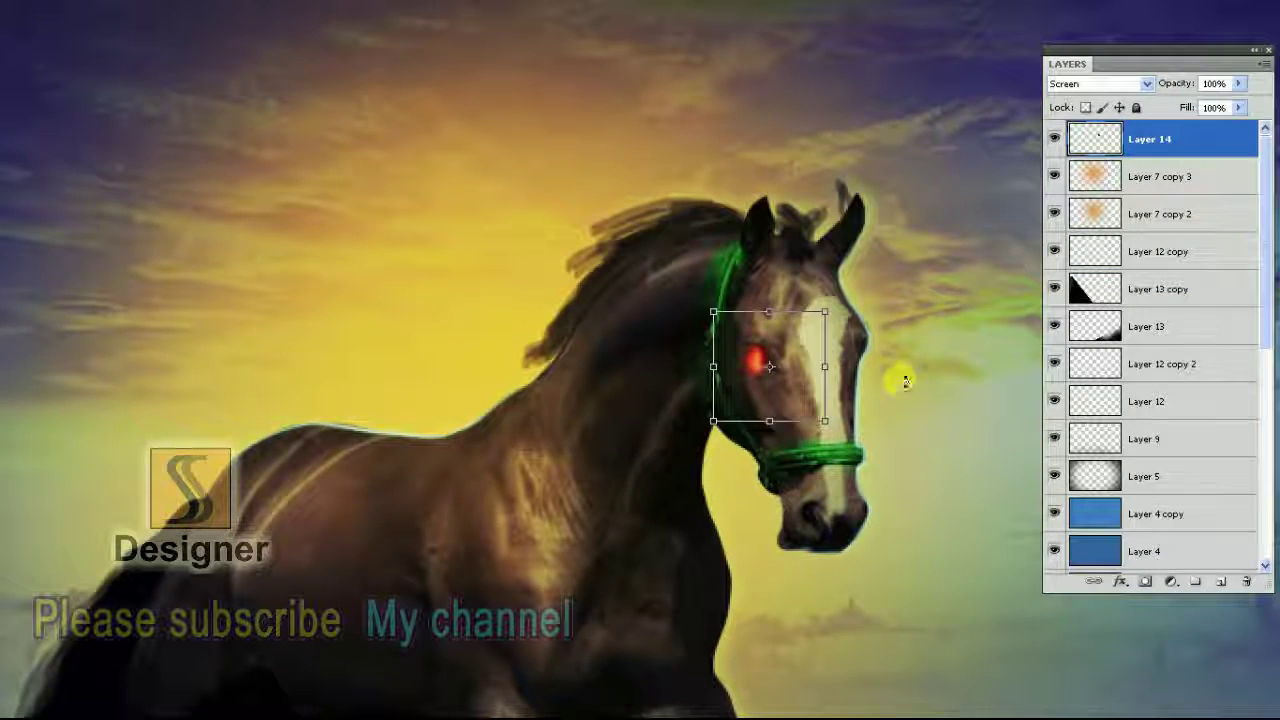
drag(900, 371, 886, 300)
key(Return)
Zoom in on the horse's head and fine-tune the eye glow's angle
key(ctrl+0)
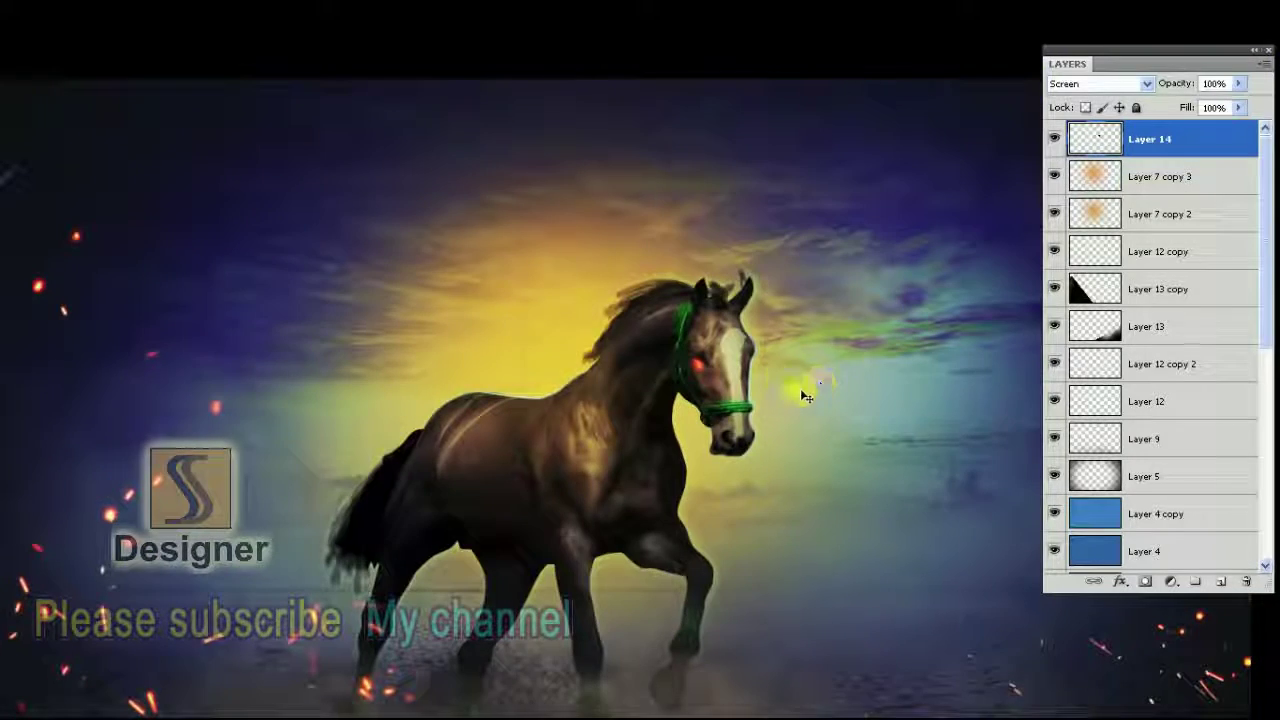
key(ctrl+plus)
key(ctrl+plus)
key(ctrl+plus)
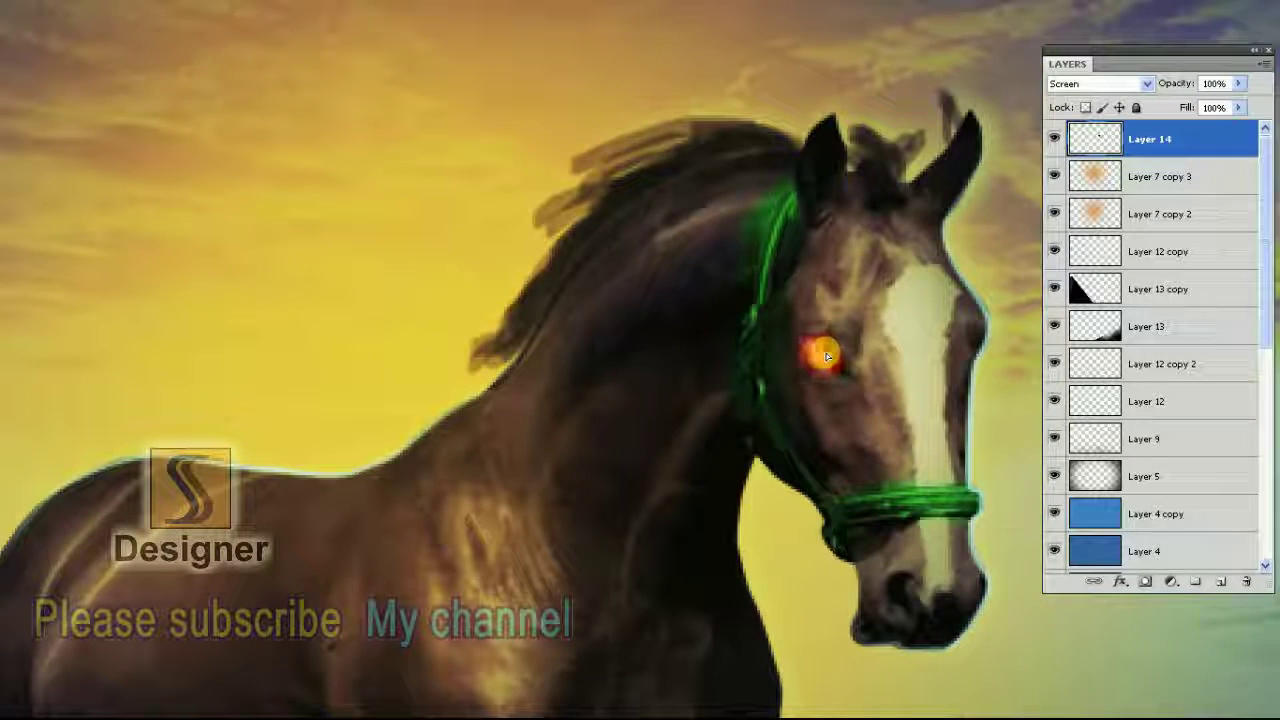
drag(914, 368, 757, 393)
key(ctrl+t)
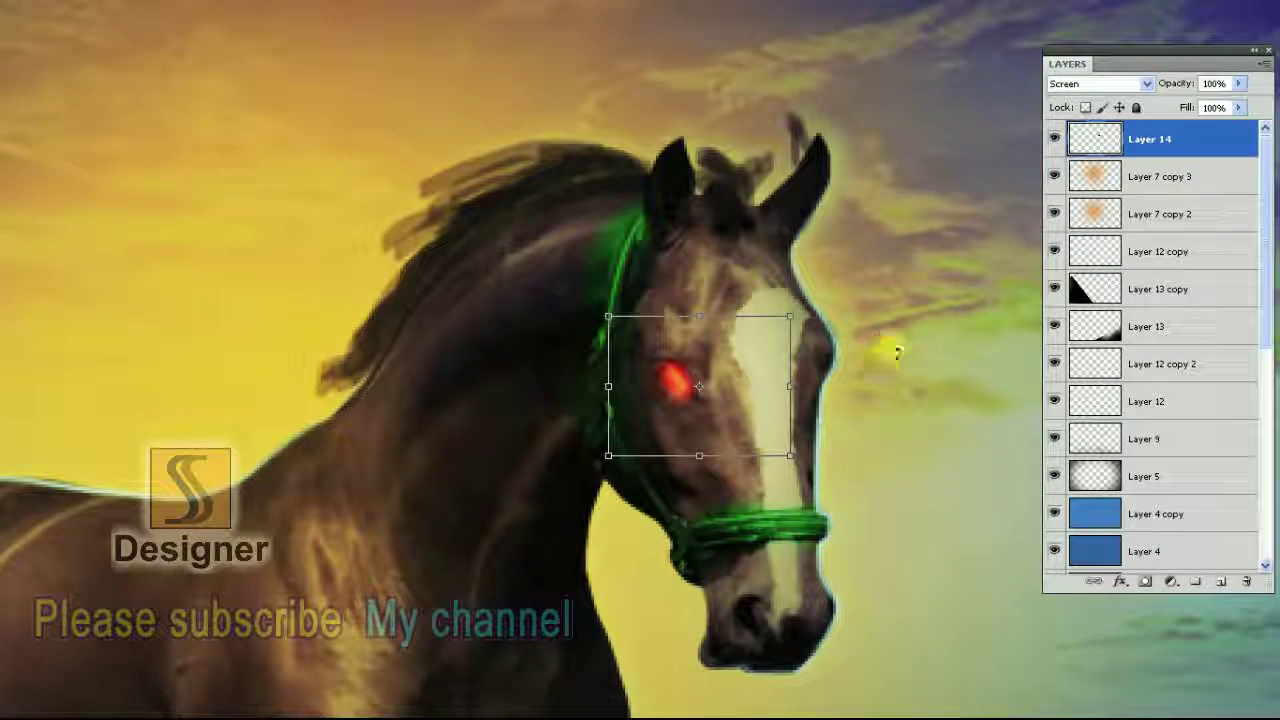
drag(894, 349, 886, 338)
double_click(700, 380)
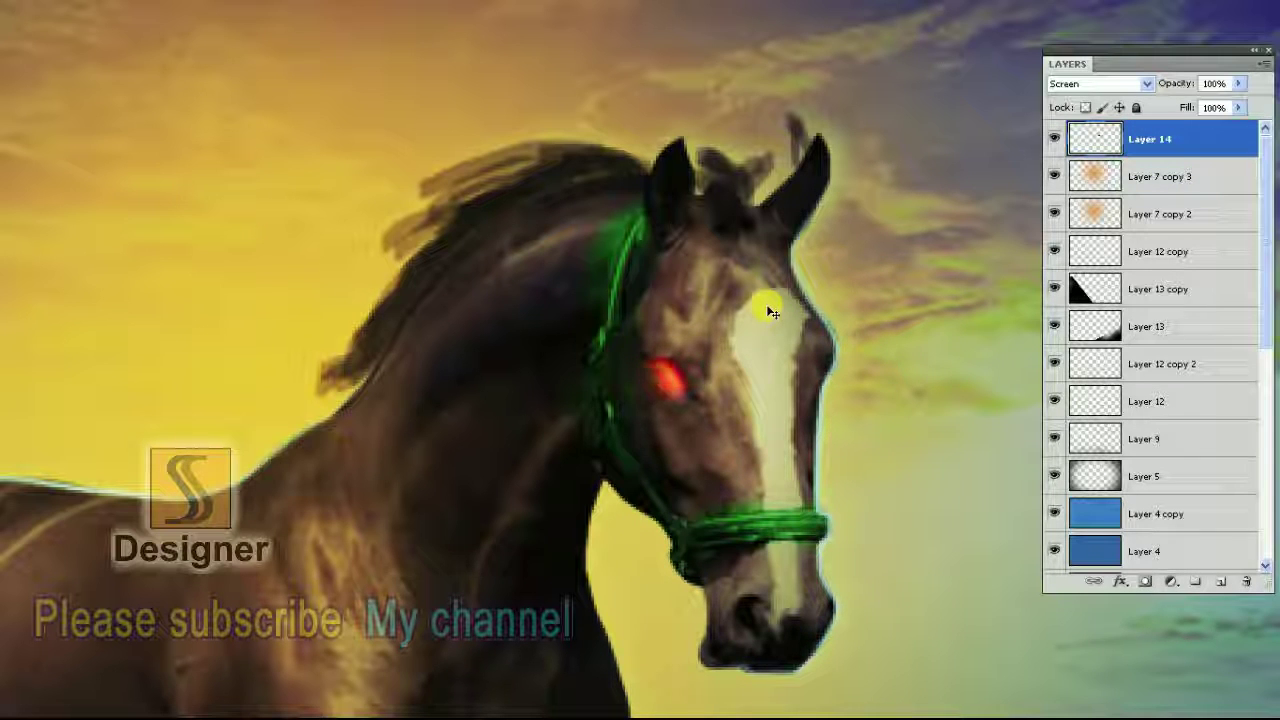
Duplicate the eye glow and rotate the copy about 45° onto the other eye
key(ctrl+j)
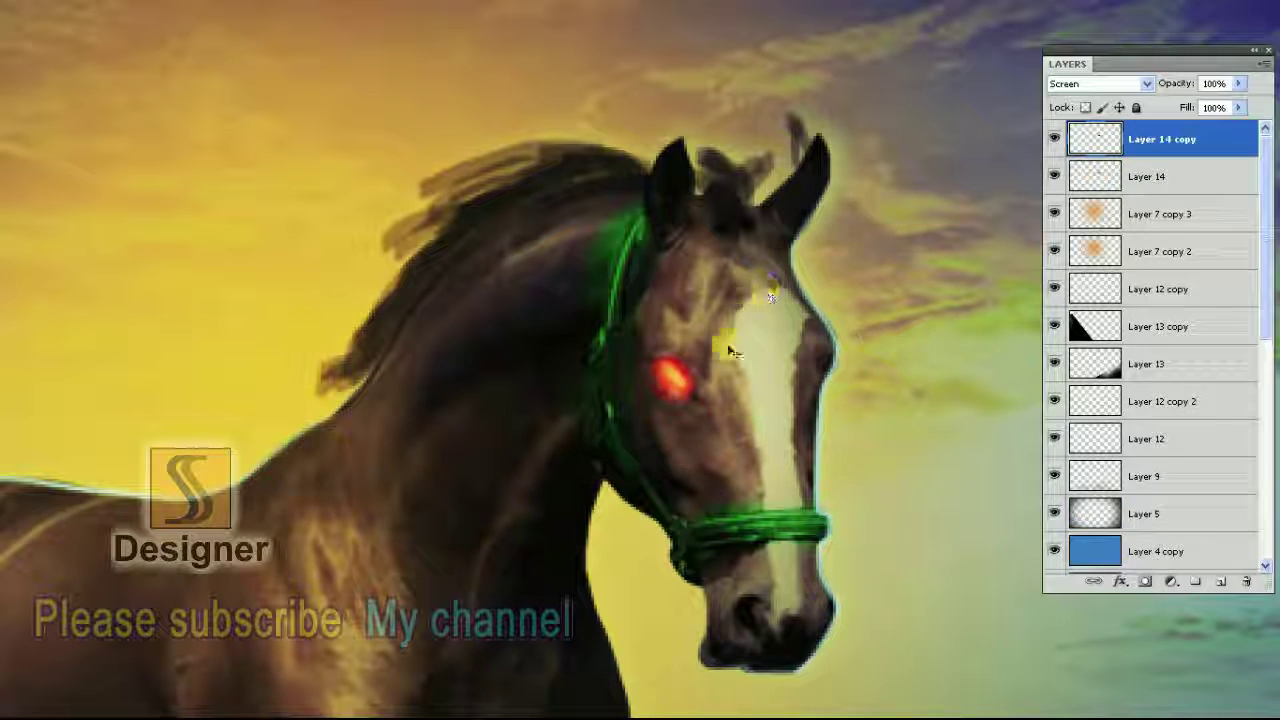
drag(673, 376, 820, 360)
key(ctrl+t)
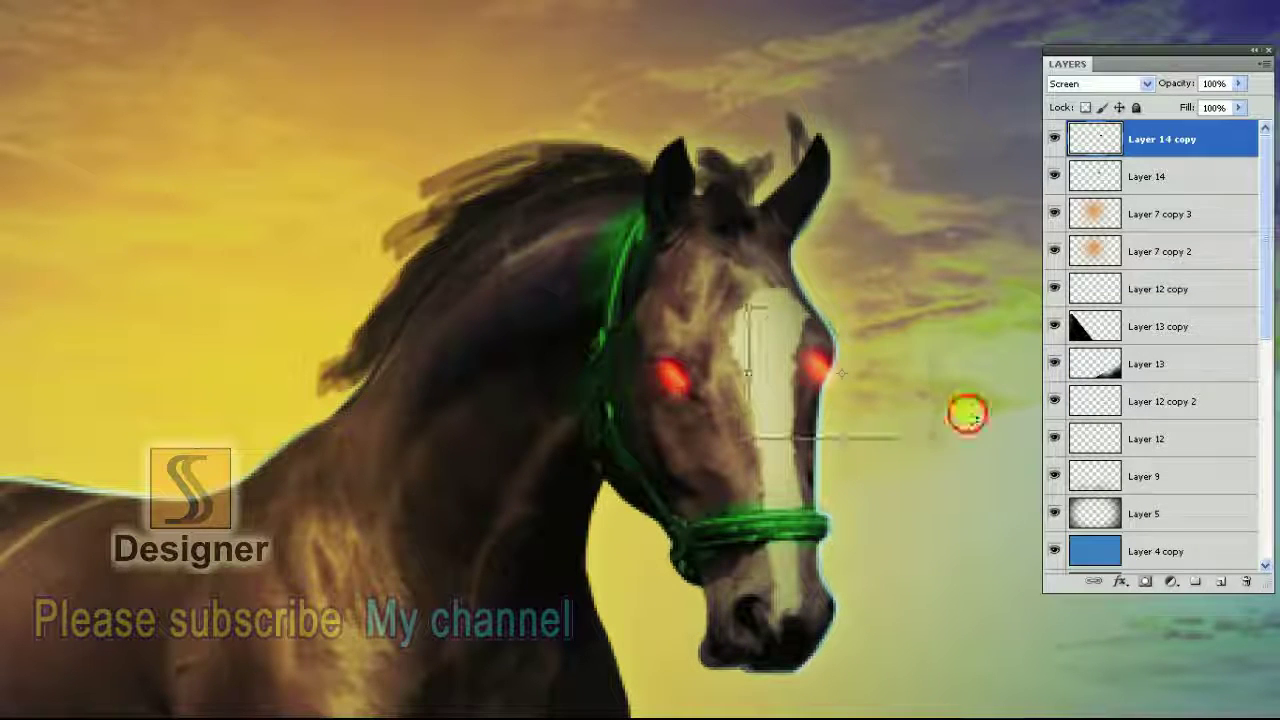
drag(966, 414, 900, 514)
double_click(843, 410)
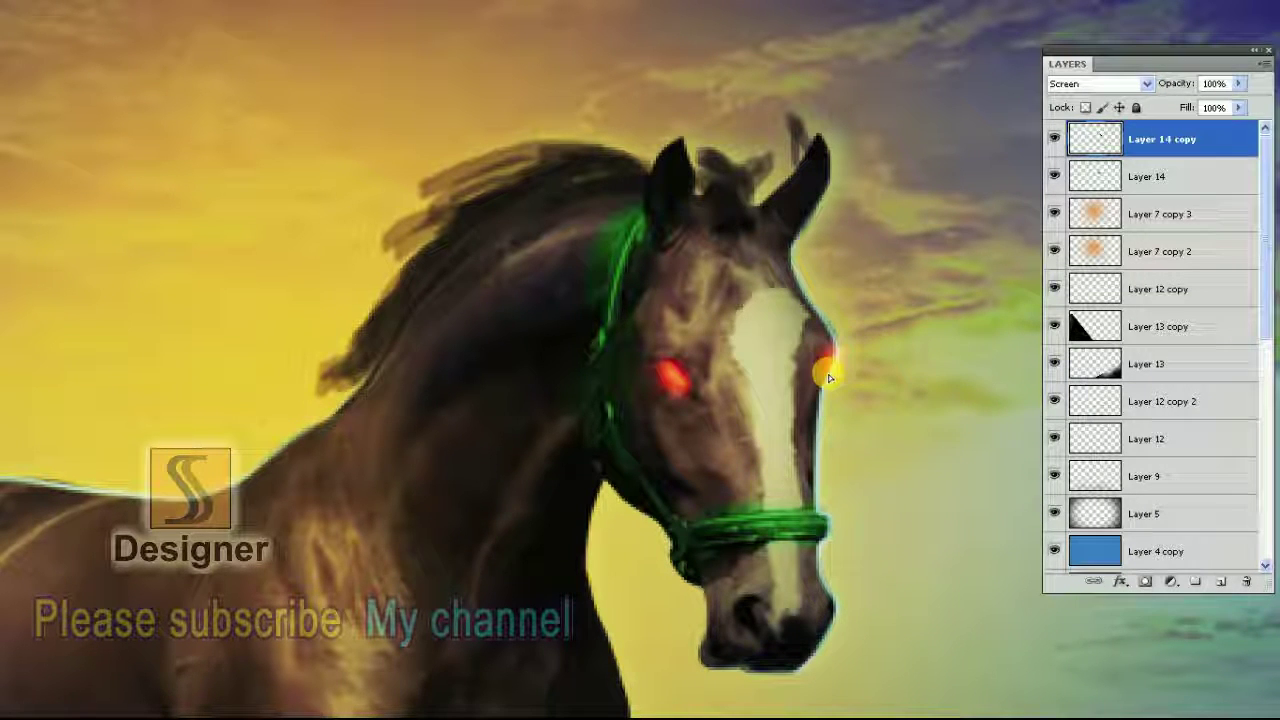